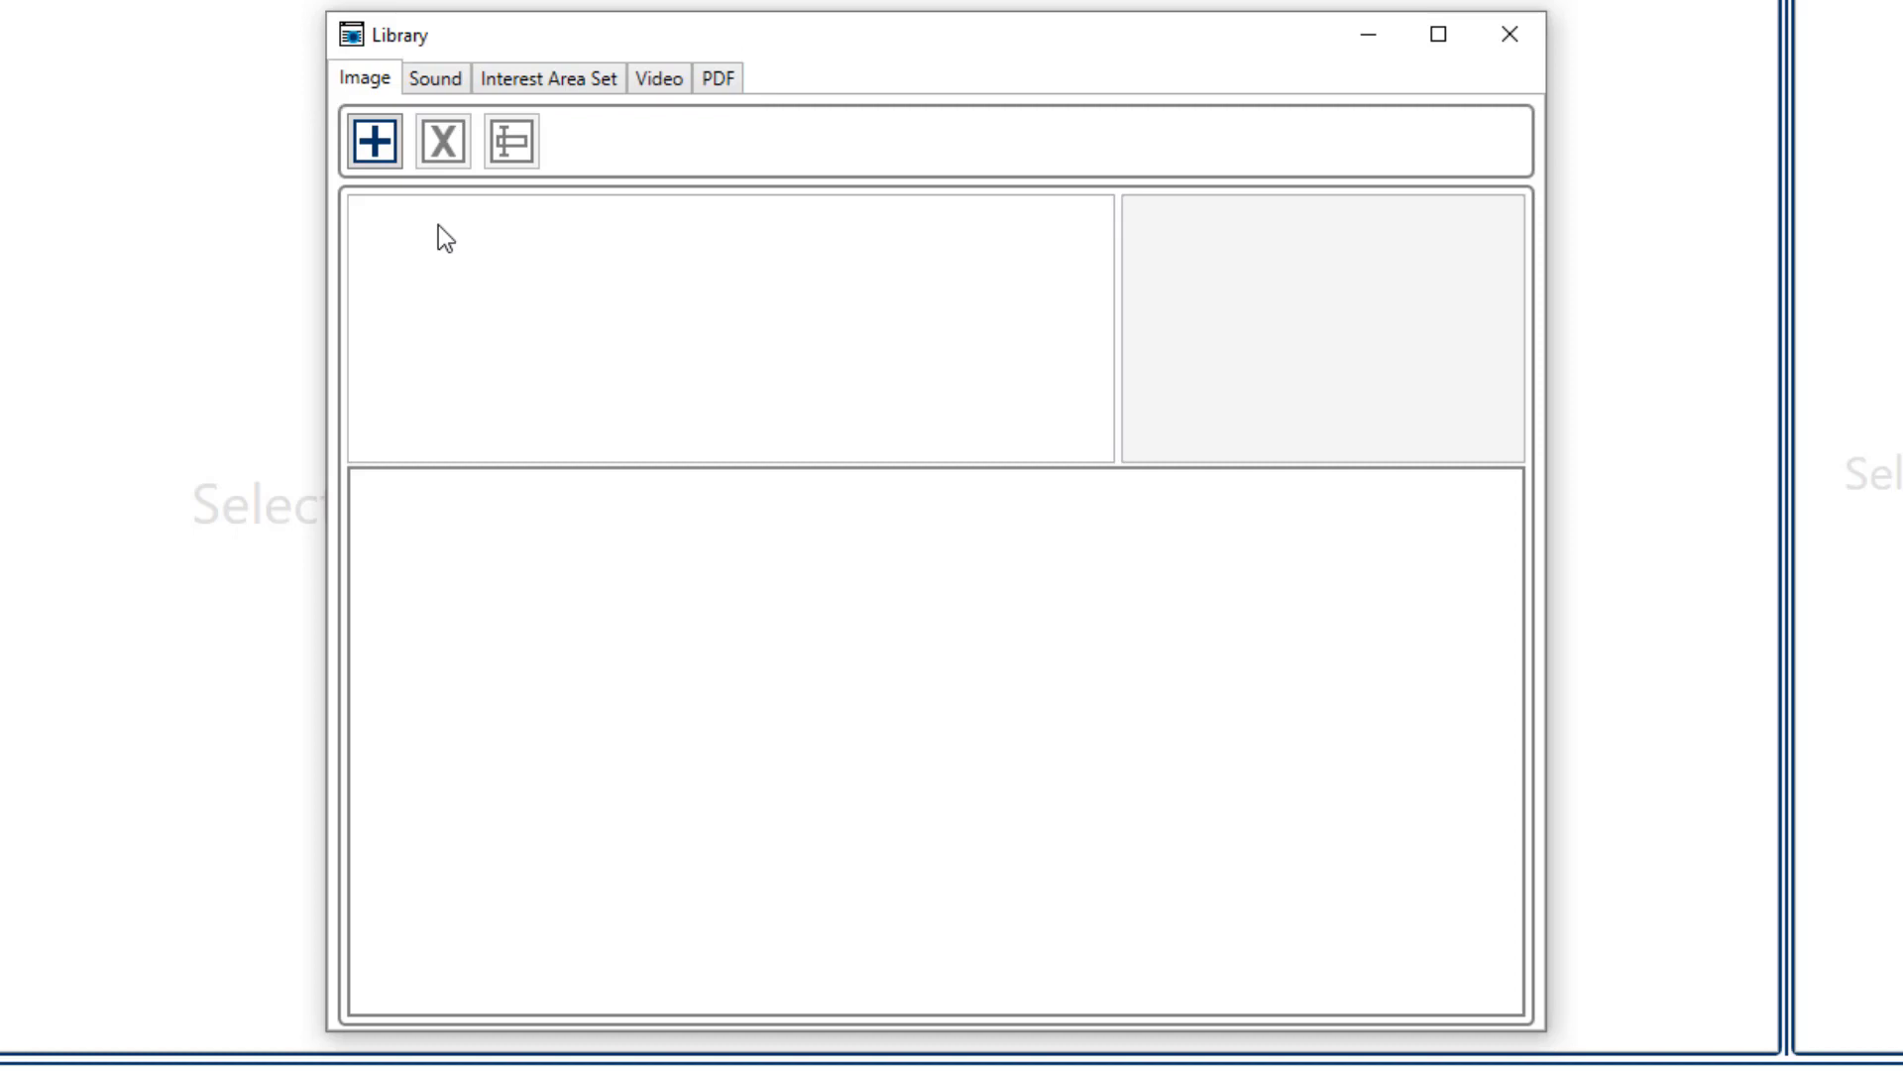
- Import all five PNG images (F01_Happy, F03_Neutral, Instructions, M04_Happy, M06_Neutral) from the SlideShowStimuli folder into the image library
{"action": "left_click", "coordinate": [383, 150]}
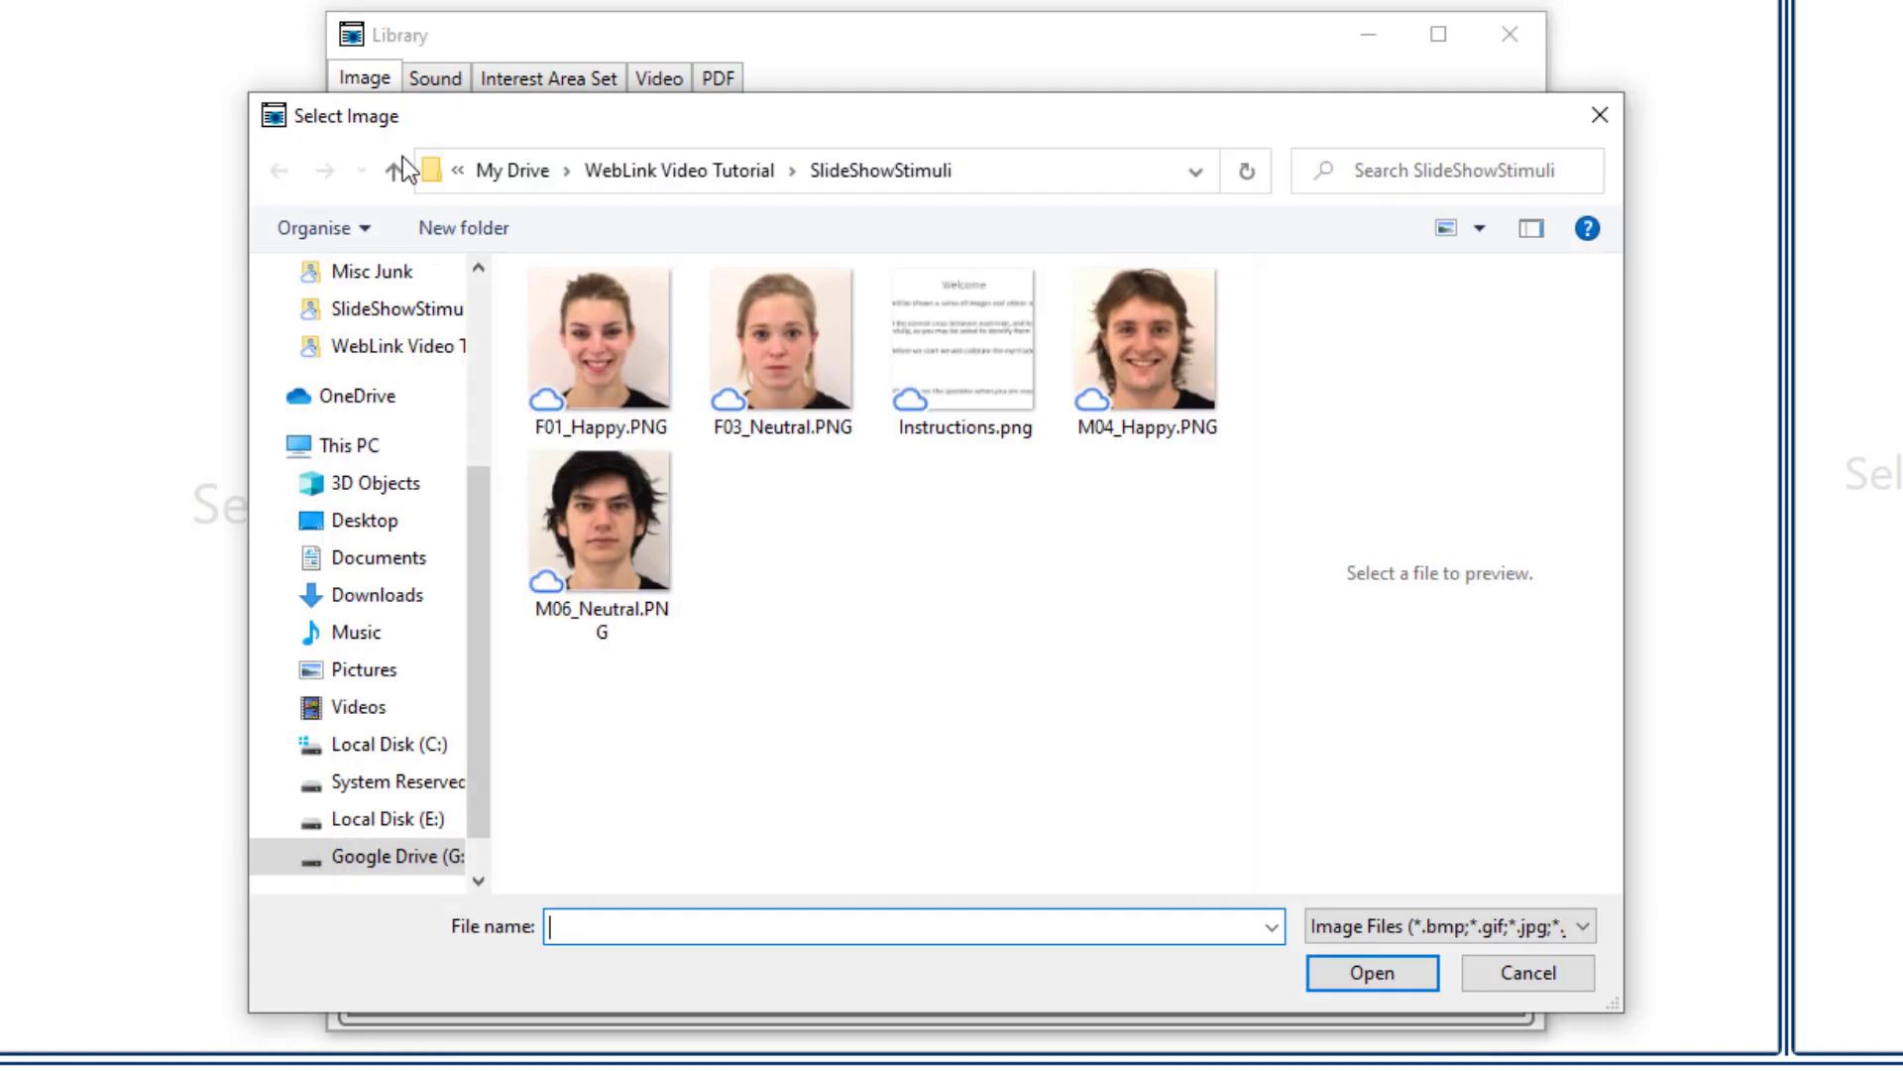
{"action": "left_click", "coordinate": [603, 313]}
{"action": "key", "text": "ctrl+a"}
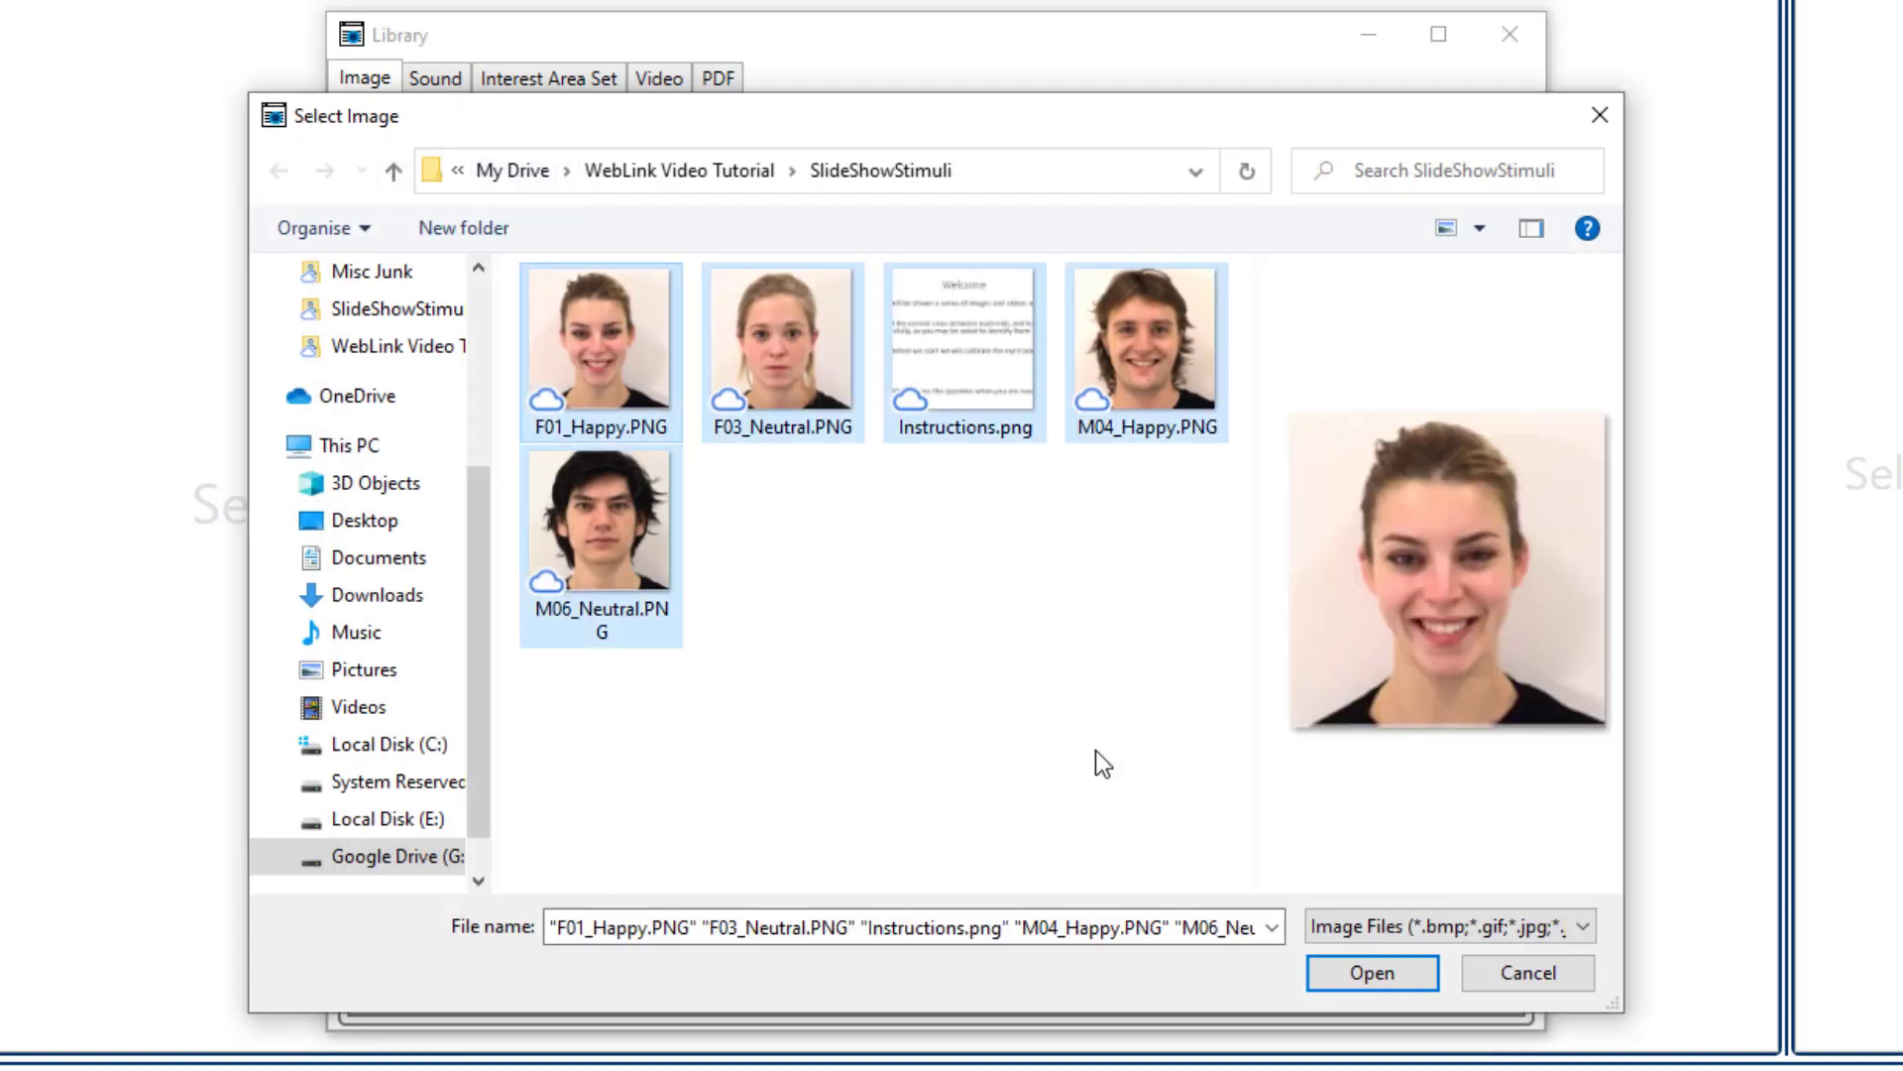
{"action": "left_click", "coordinate": [1373, 973]}
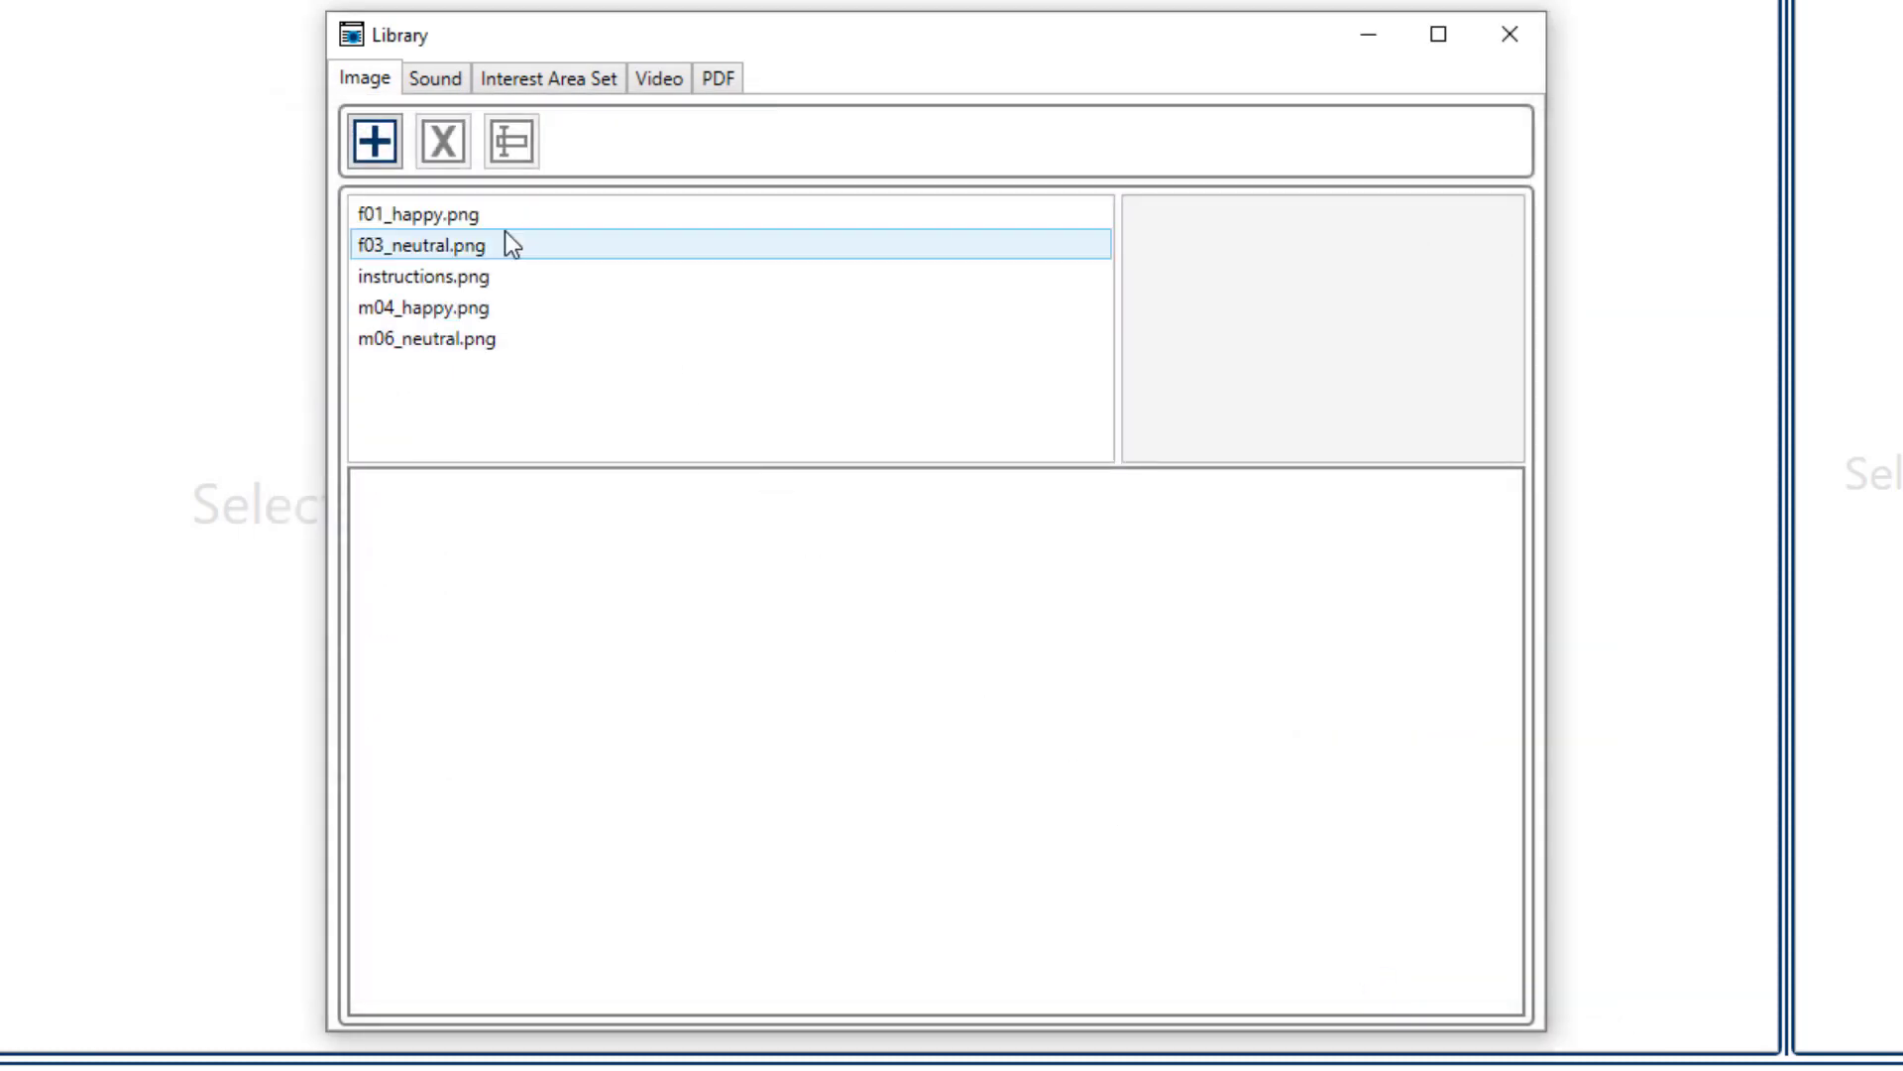
- Preview f01_happy.png, f03_neutral.png and instructions.png in the image library
{"action": "left_click", "coordinate": [478, 216]}
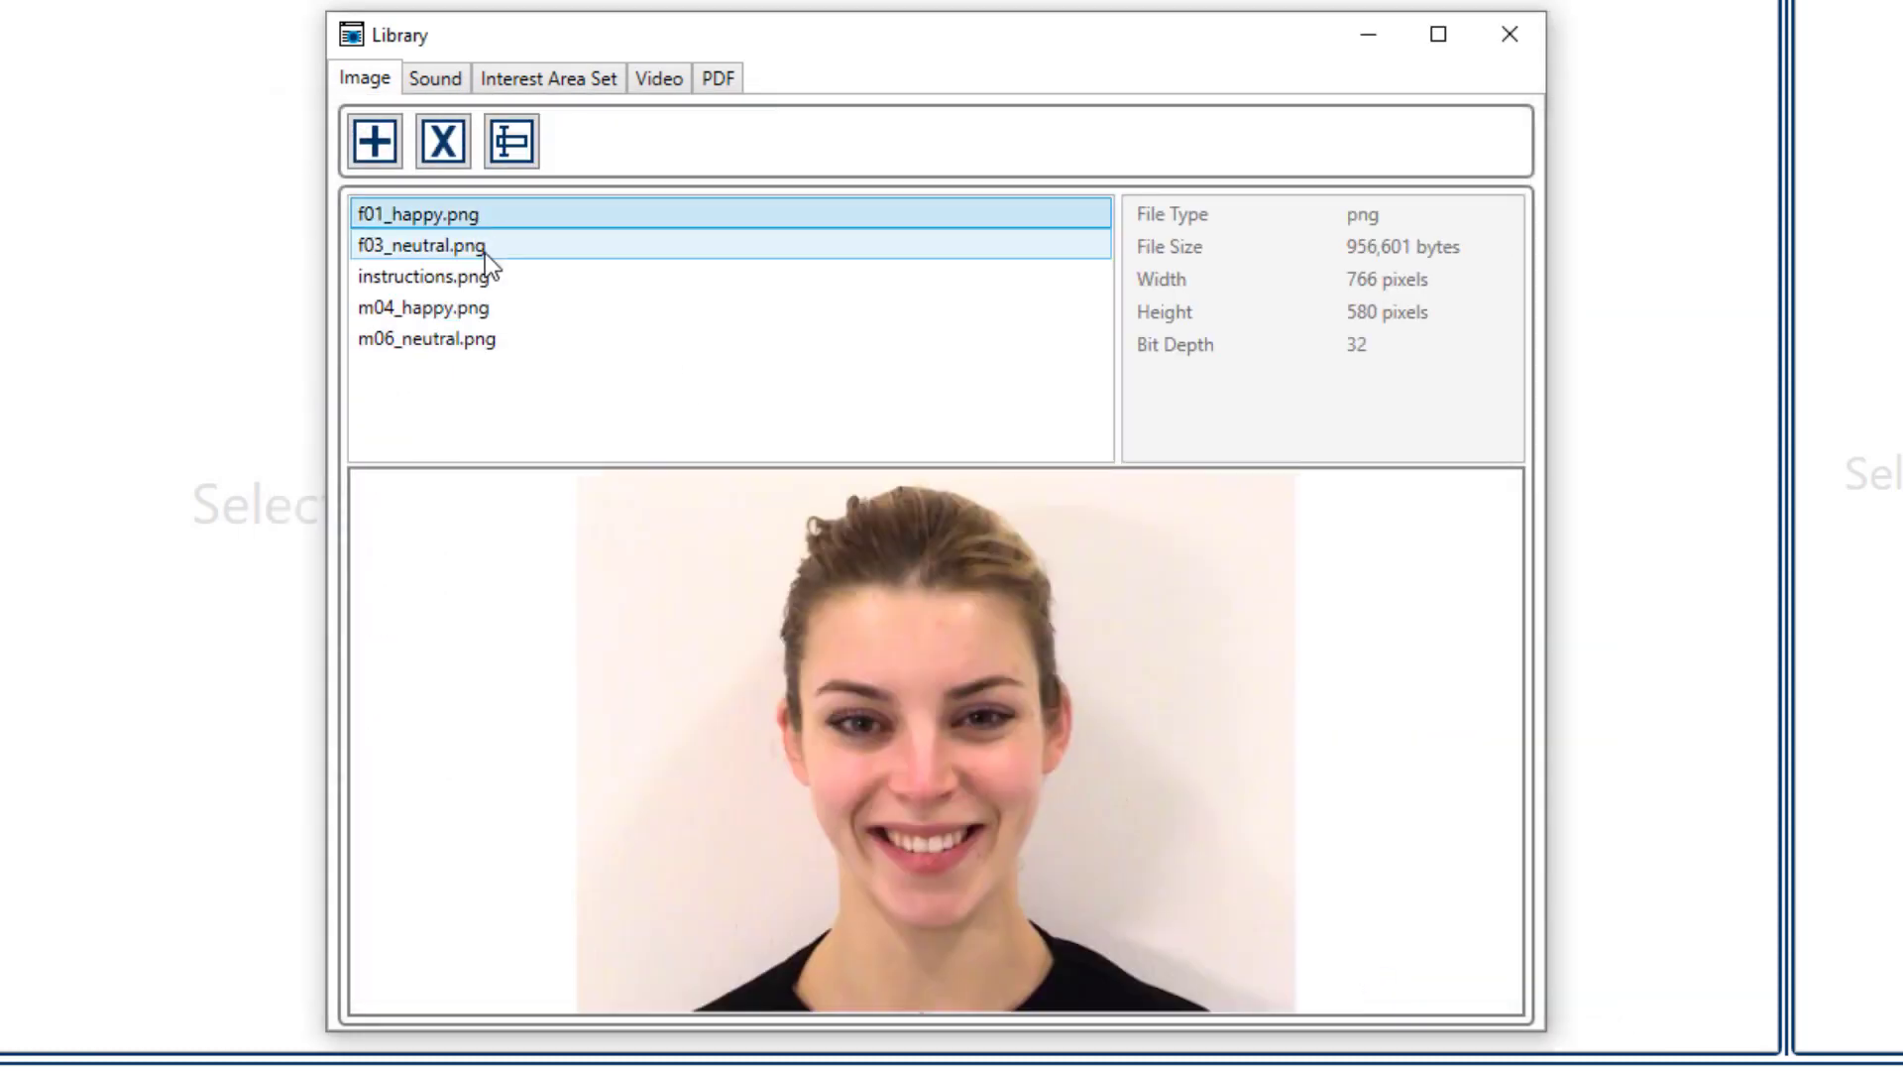
{"action": "left_click", "coordinate": [485, 249]}
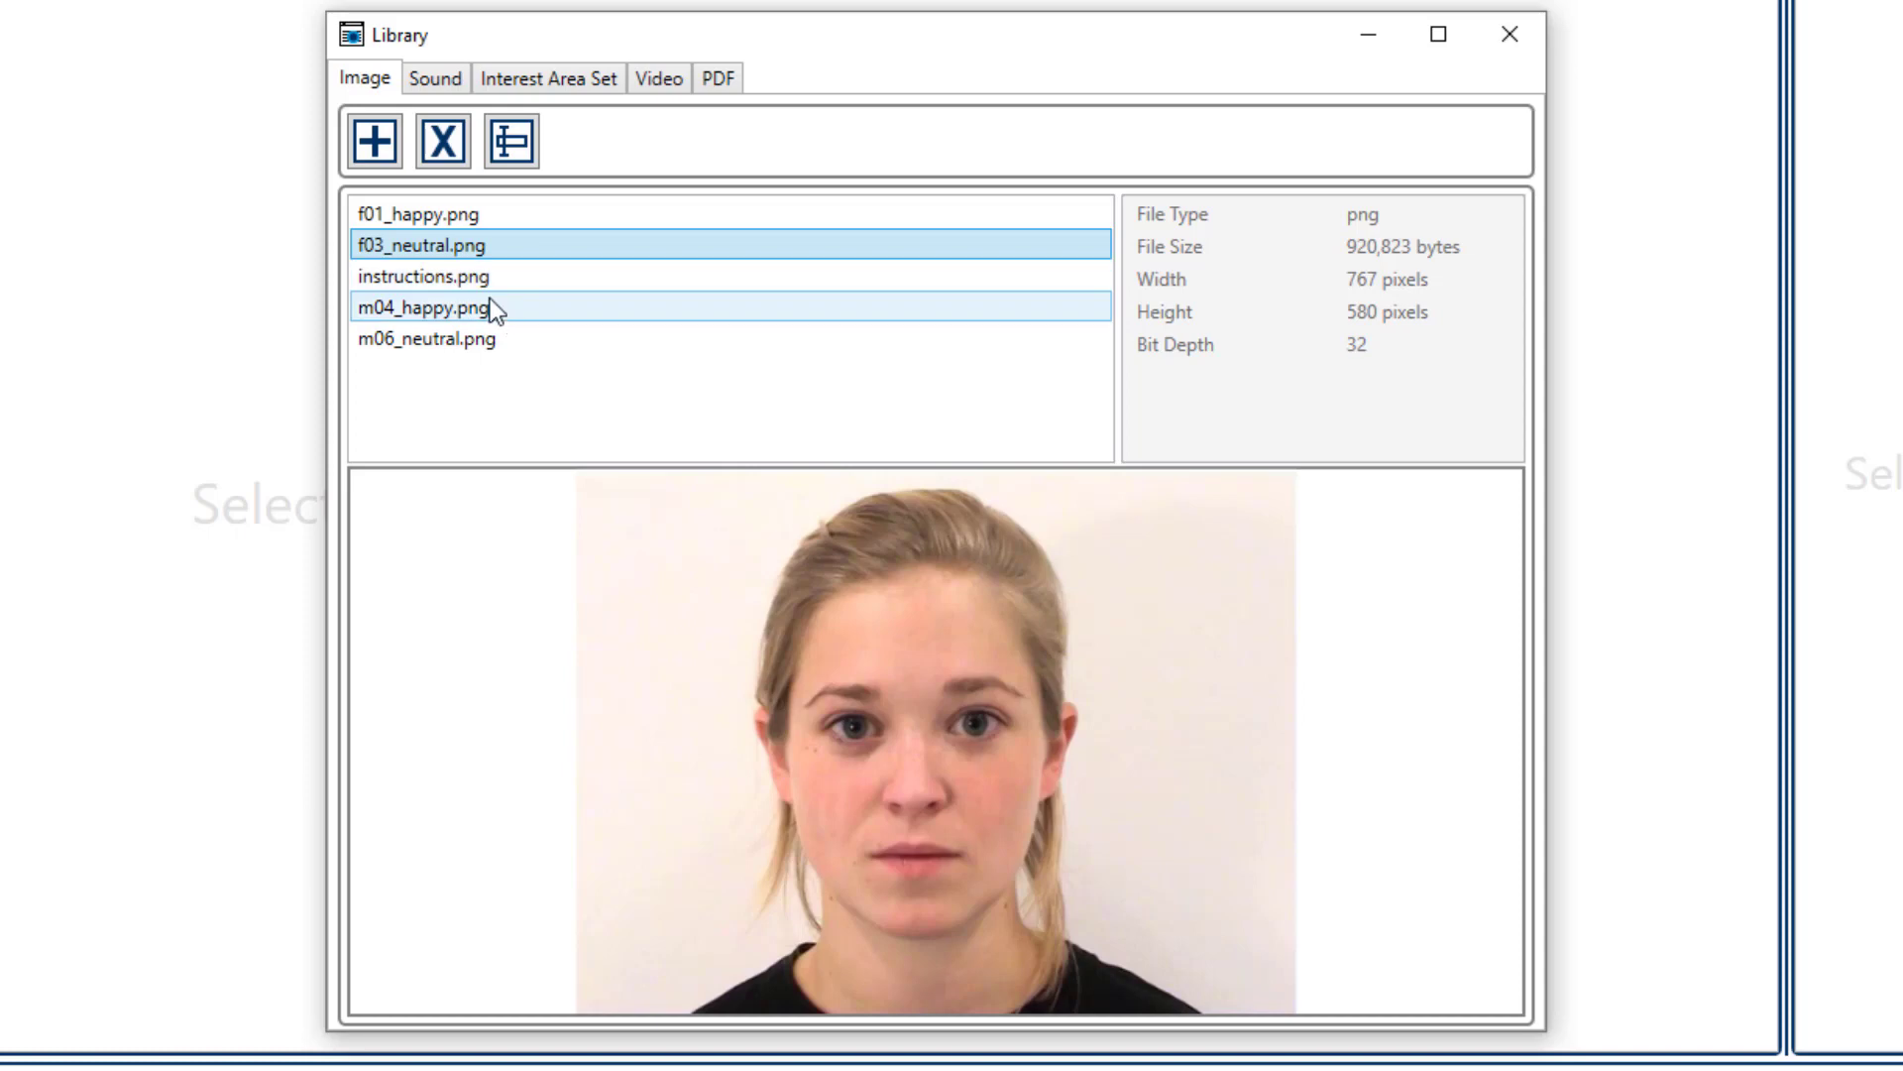
{"action": "left_click", "coordinate": [490, 288]}
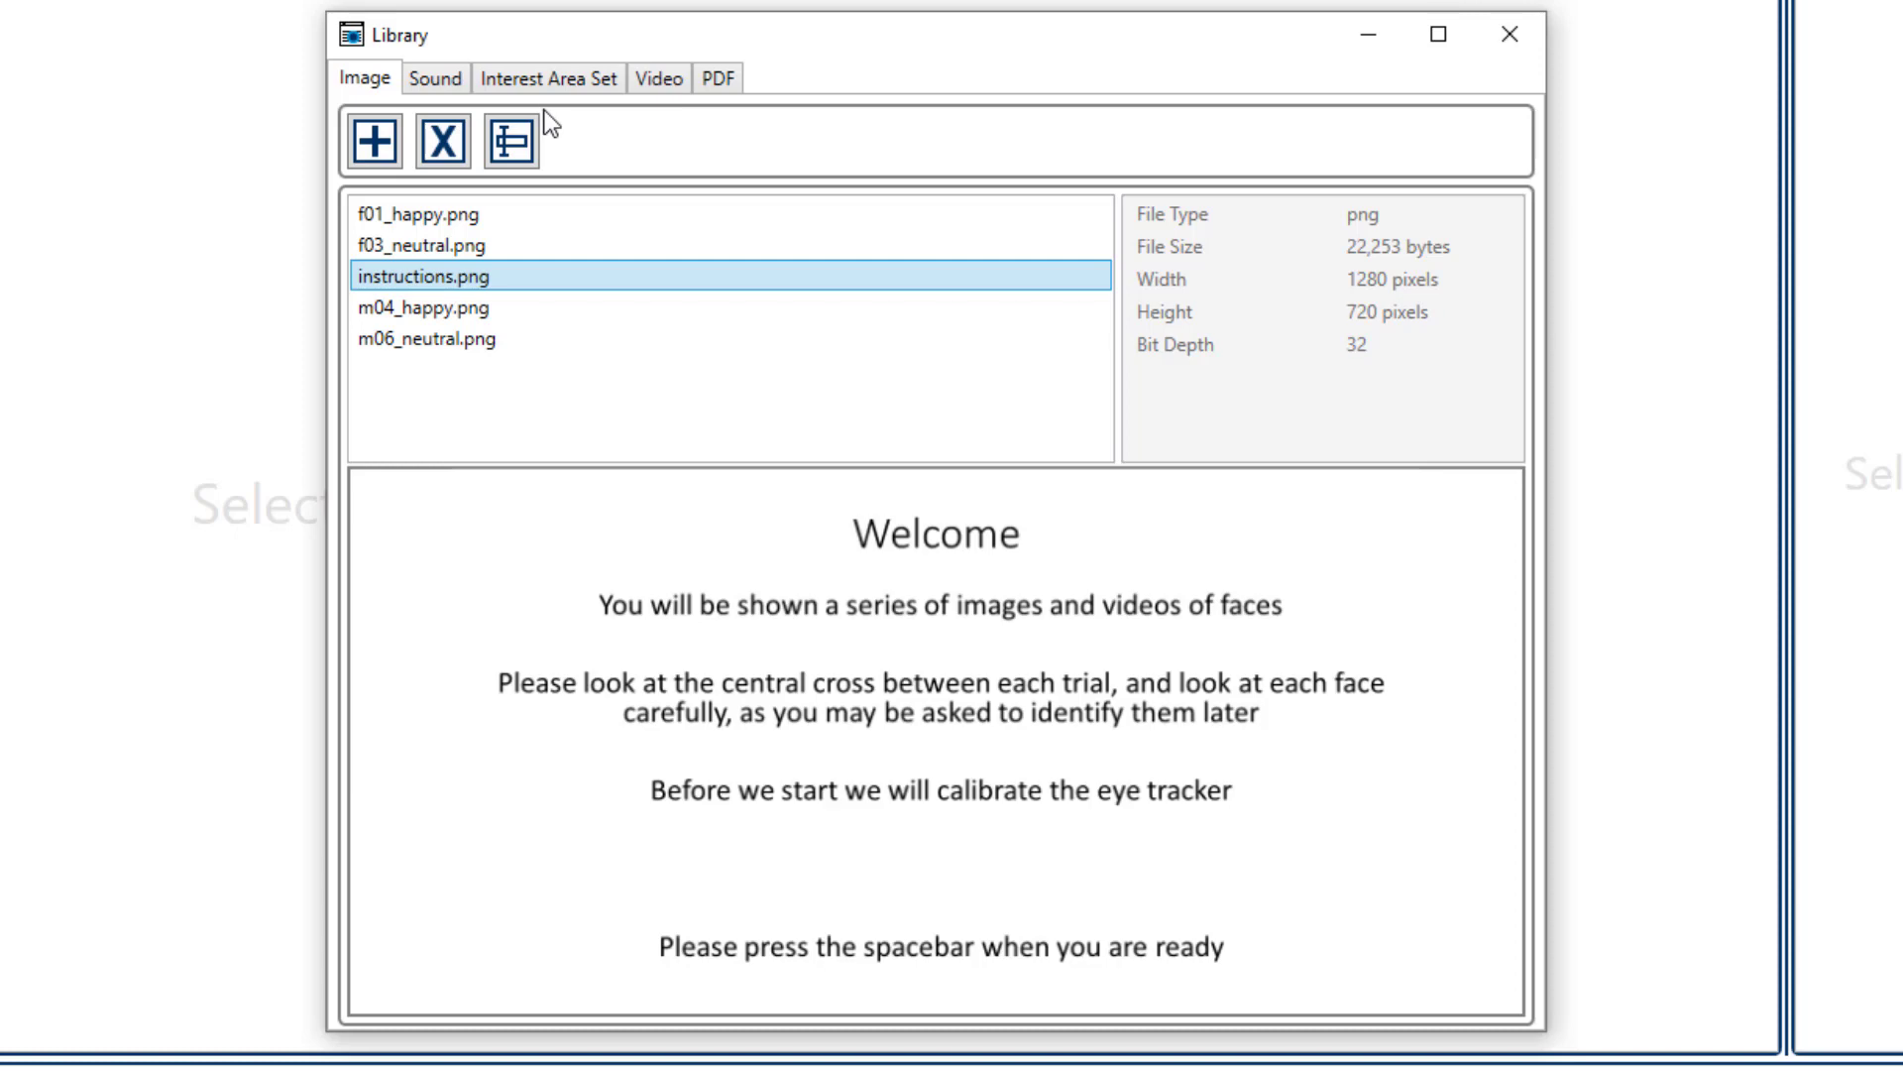
- Import the four MP4 videos (F02JoyFaceForward, F04NeutralFaceForward, M02JoyFaceForward, M03NeutralFaceForward) from SlideShowStimuli into the video library
{"action": "left_click", "coordinate": [650, 79]}
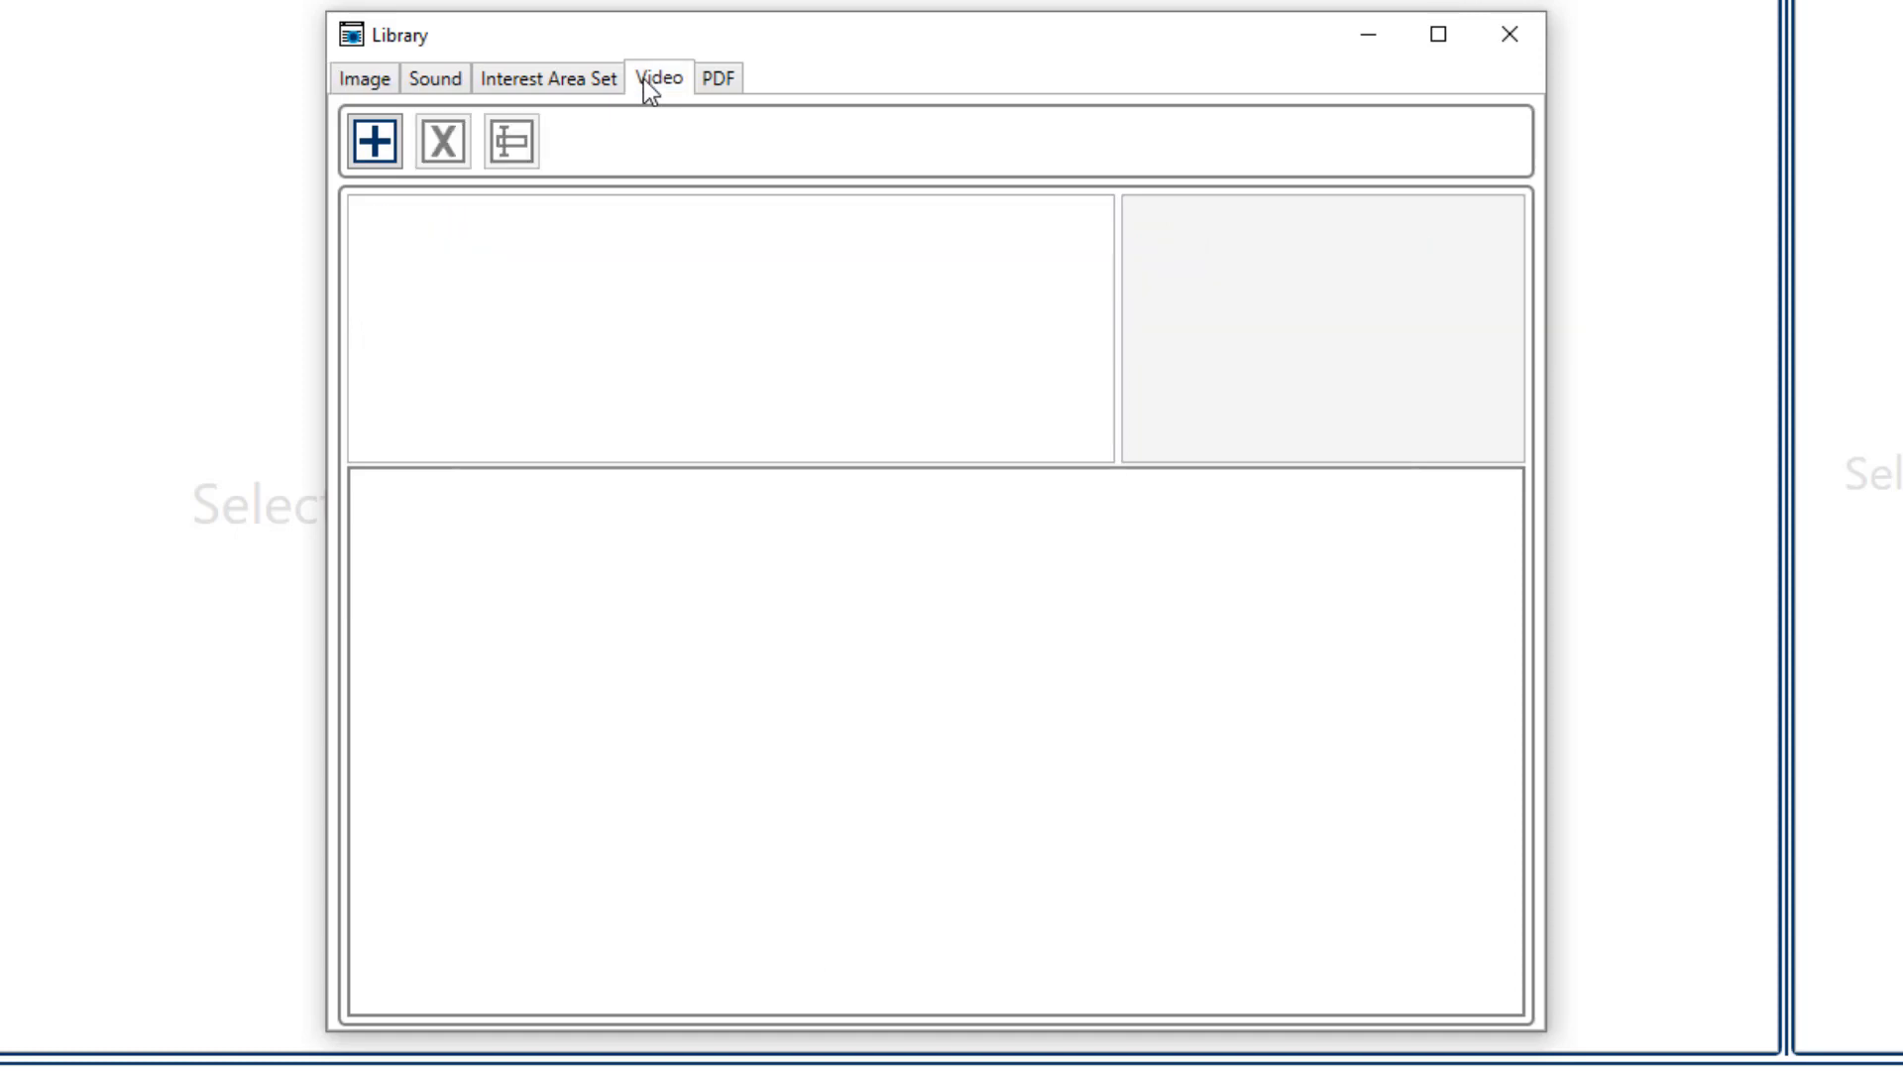
{"action": "left_click", "coordinate": [373, 141]}
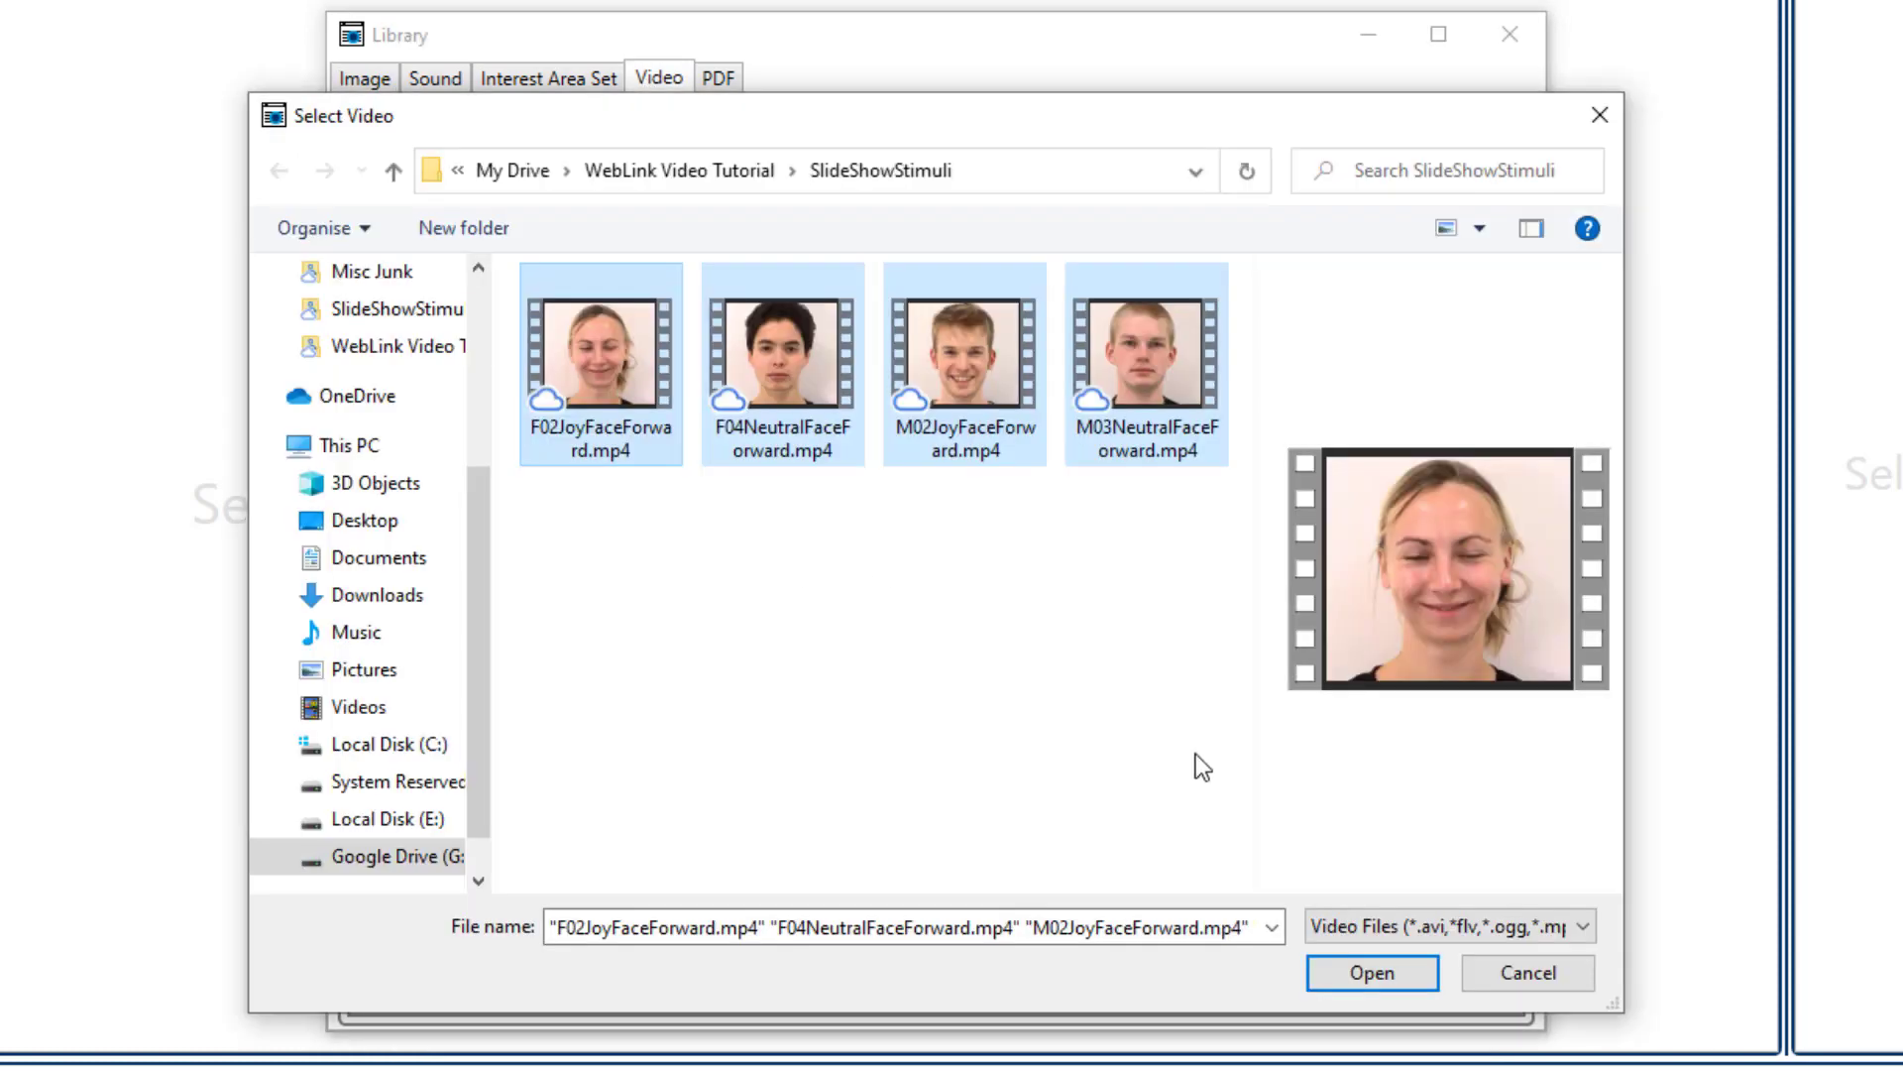
{"action": "left_click", "coordinate": [1362, 961]}
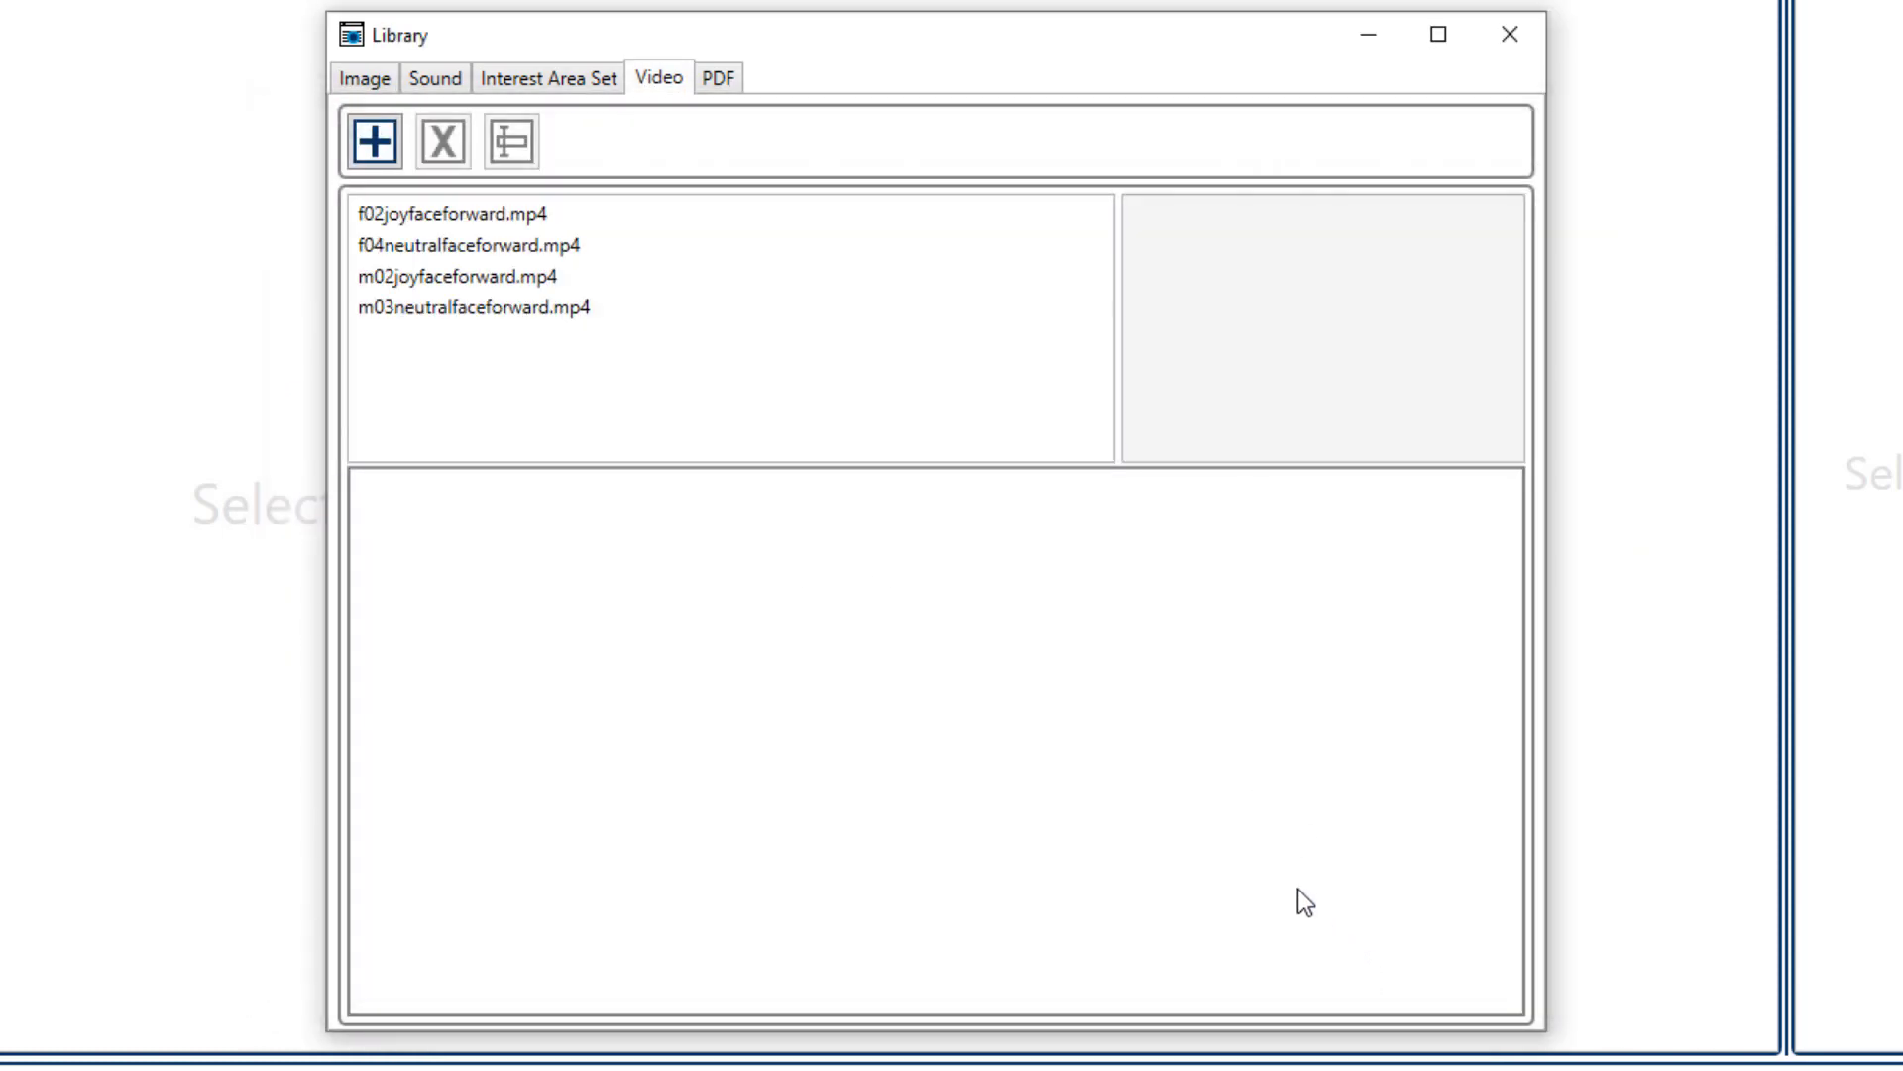
- Play the previews of f02joyfaceforward.mp4 and m02joyfaceforward.mp4, and close the library
{"action": "left_click", "coordinate": [479, 218]}
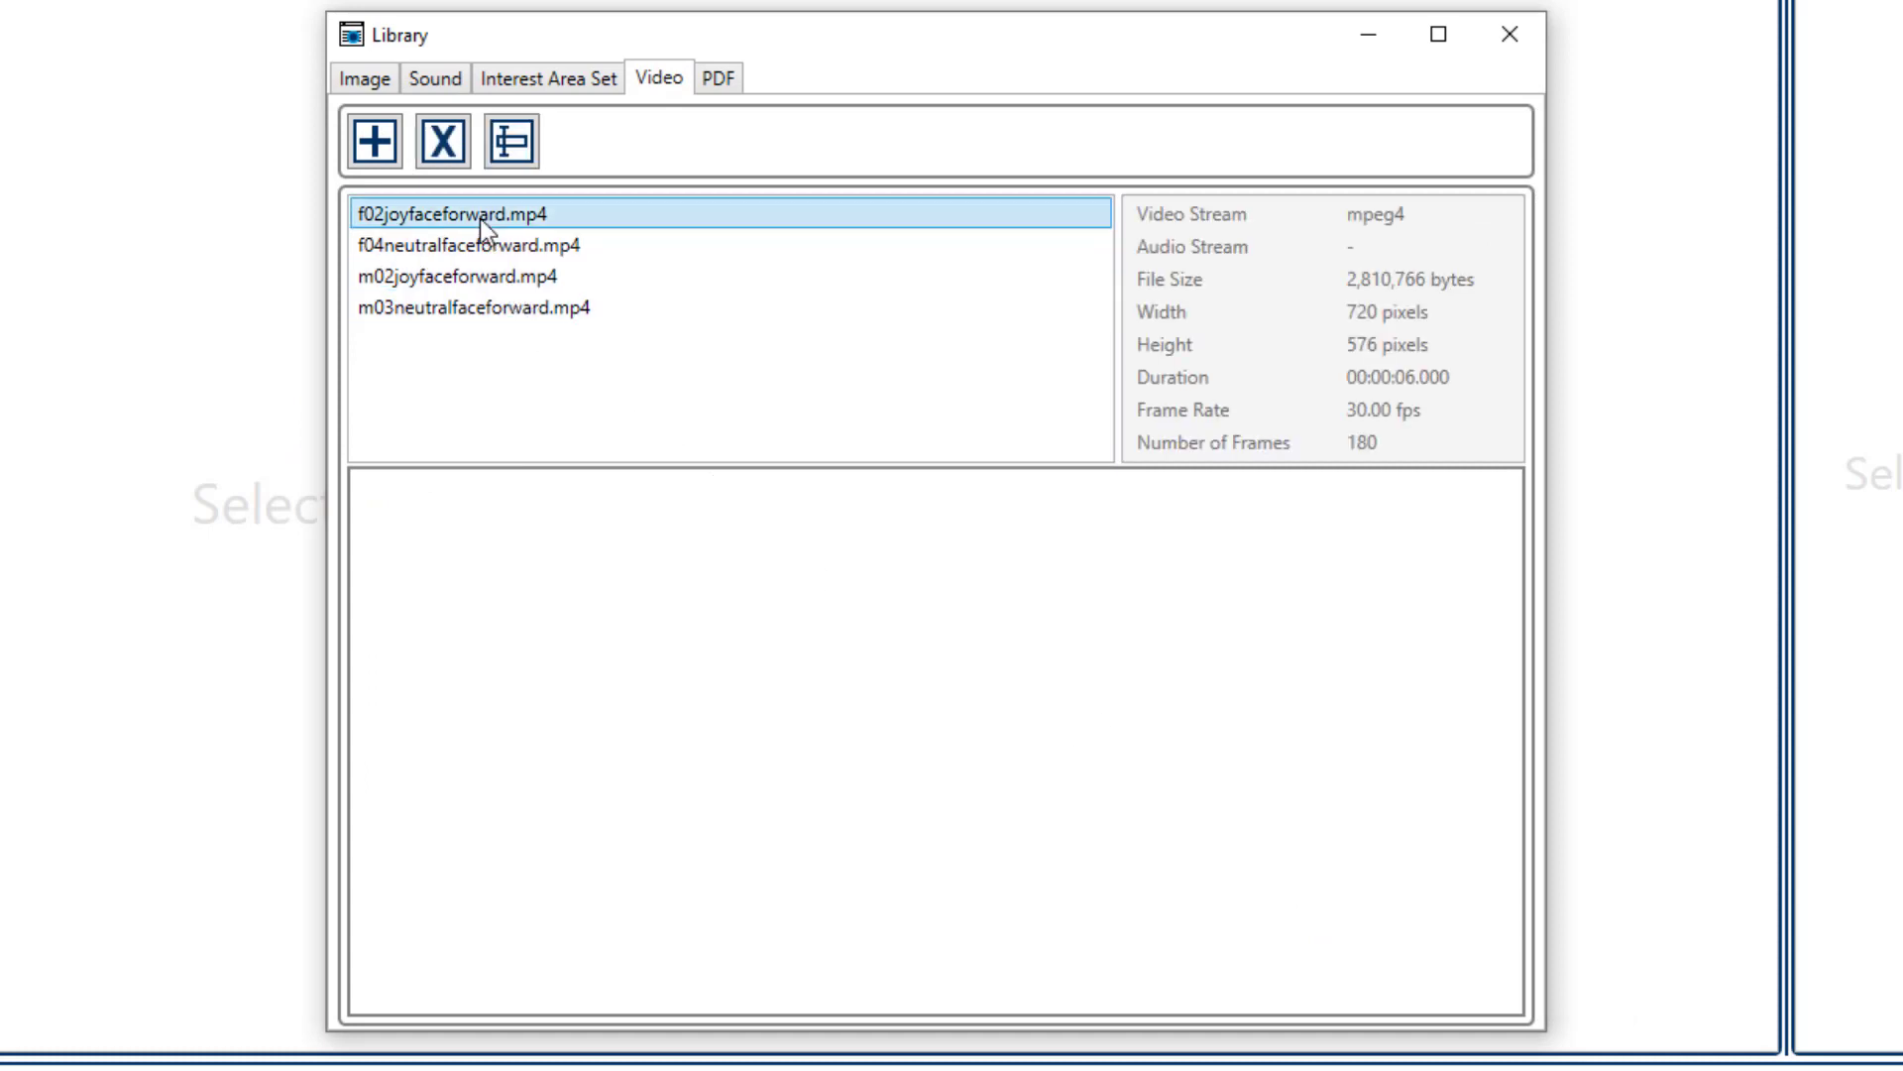
{"action": "left_click", "coordinate": [947, 753]}
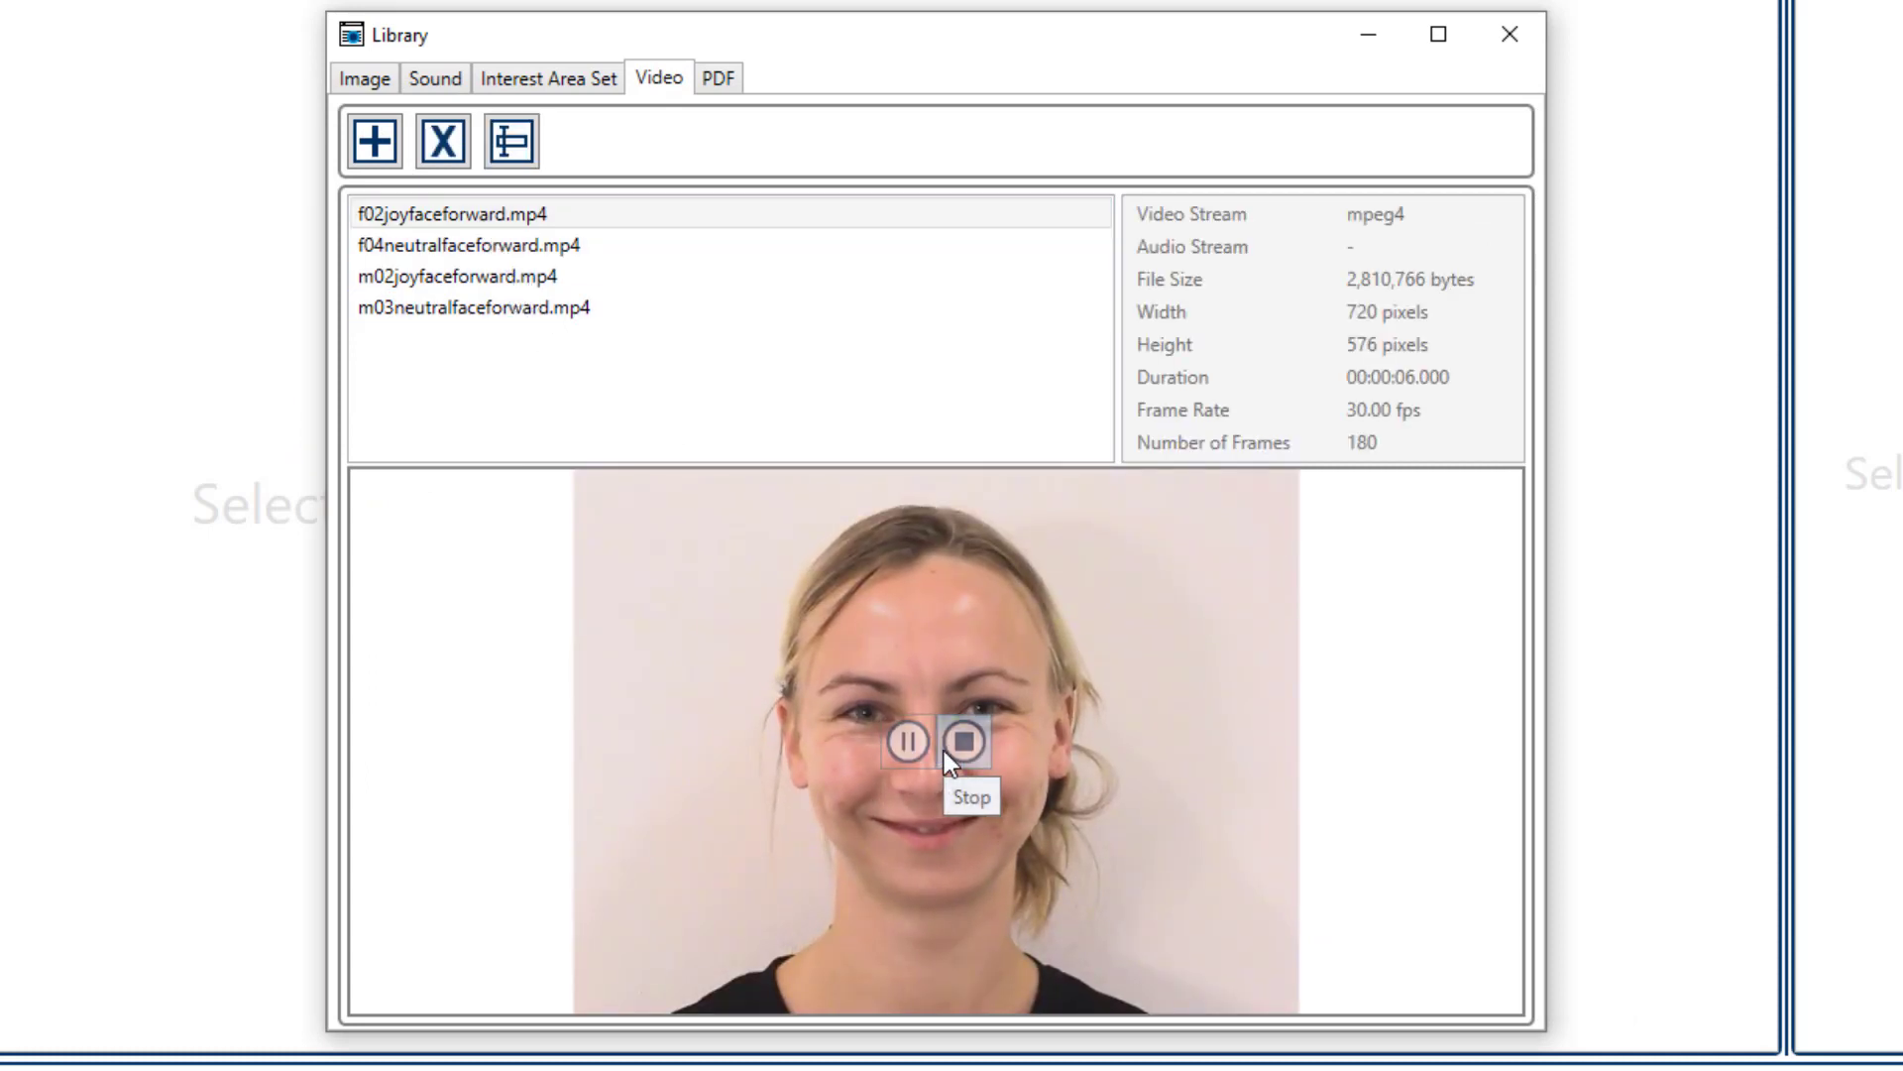
{"action": "left_click", "coordinate": [525, 276]}
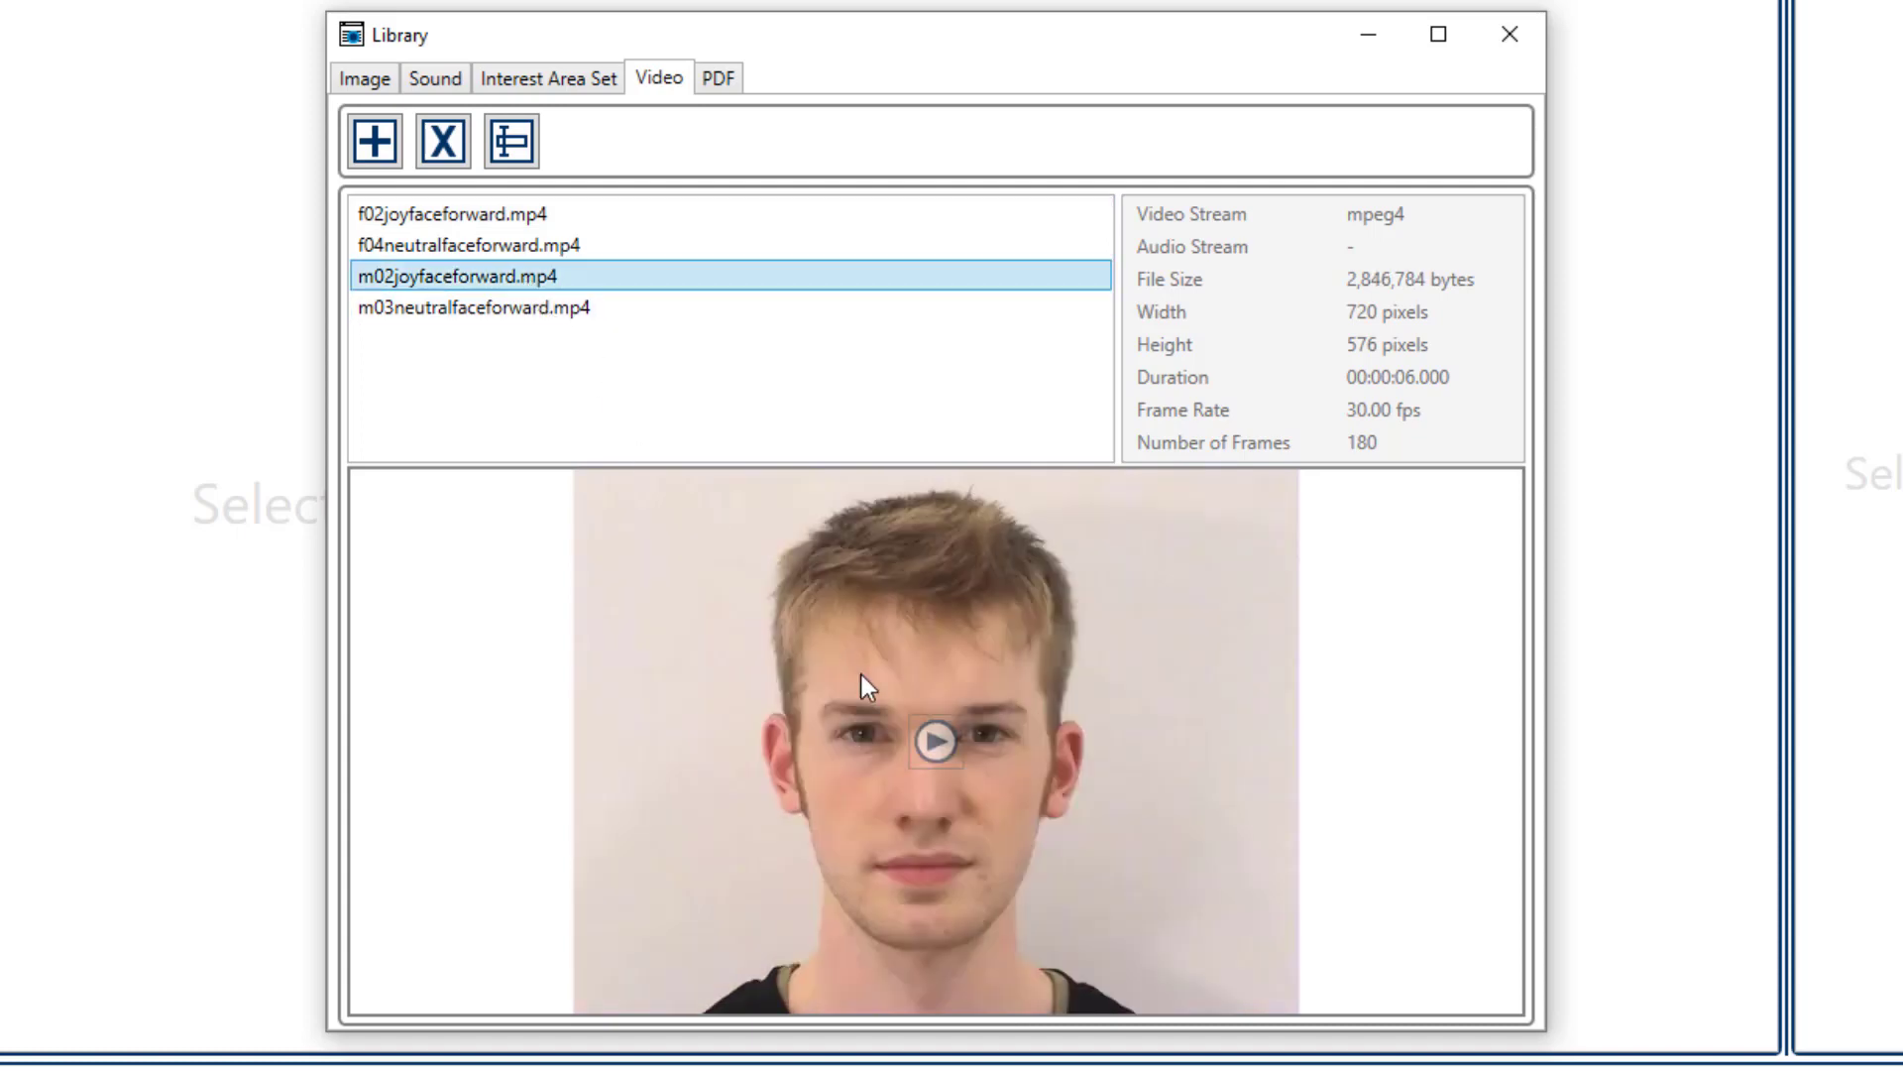
{"action": "left_click", "coordinate": [932, 738]}
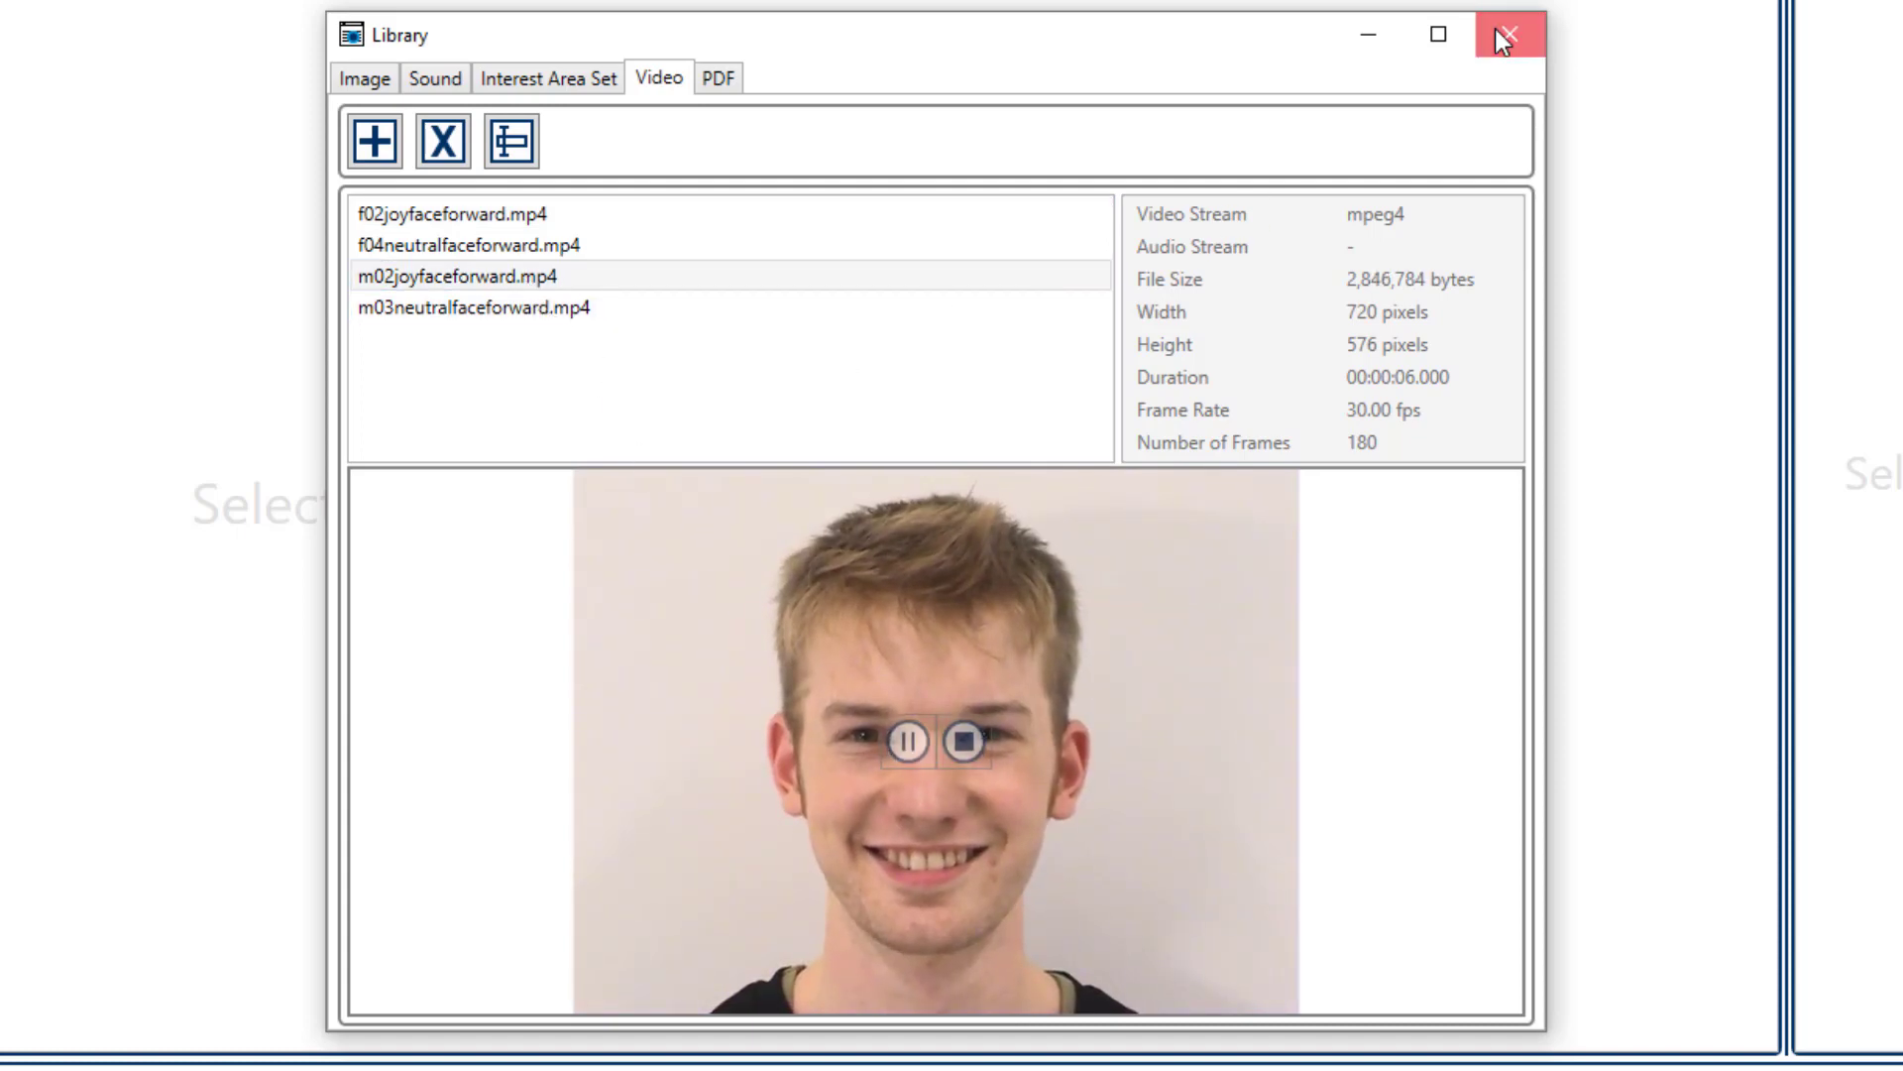
{"action": "left_click", "coordinate": [1497, 29]}
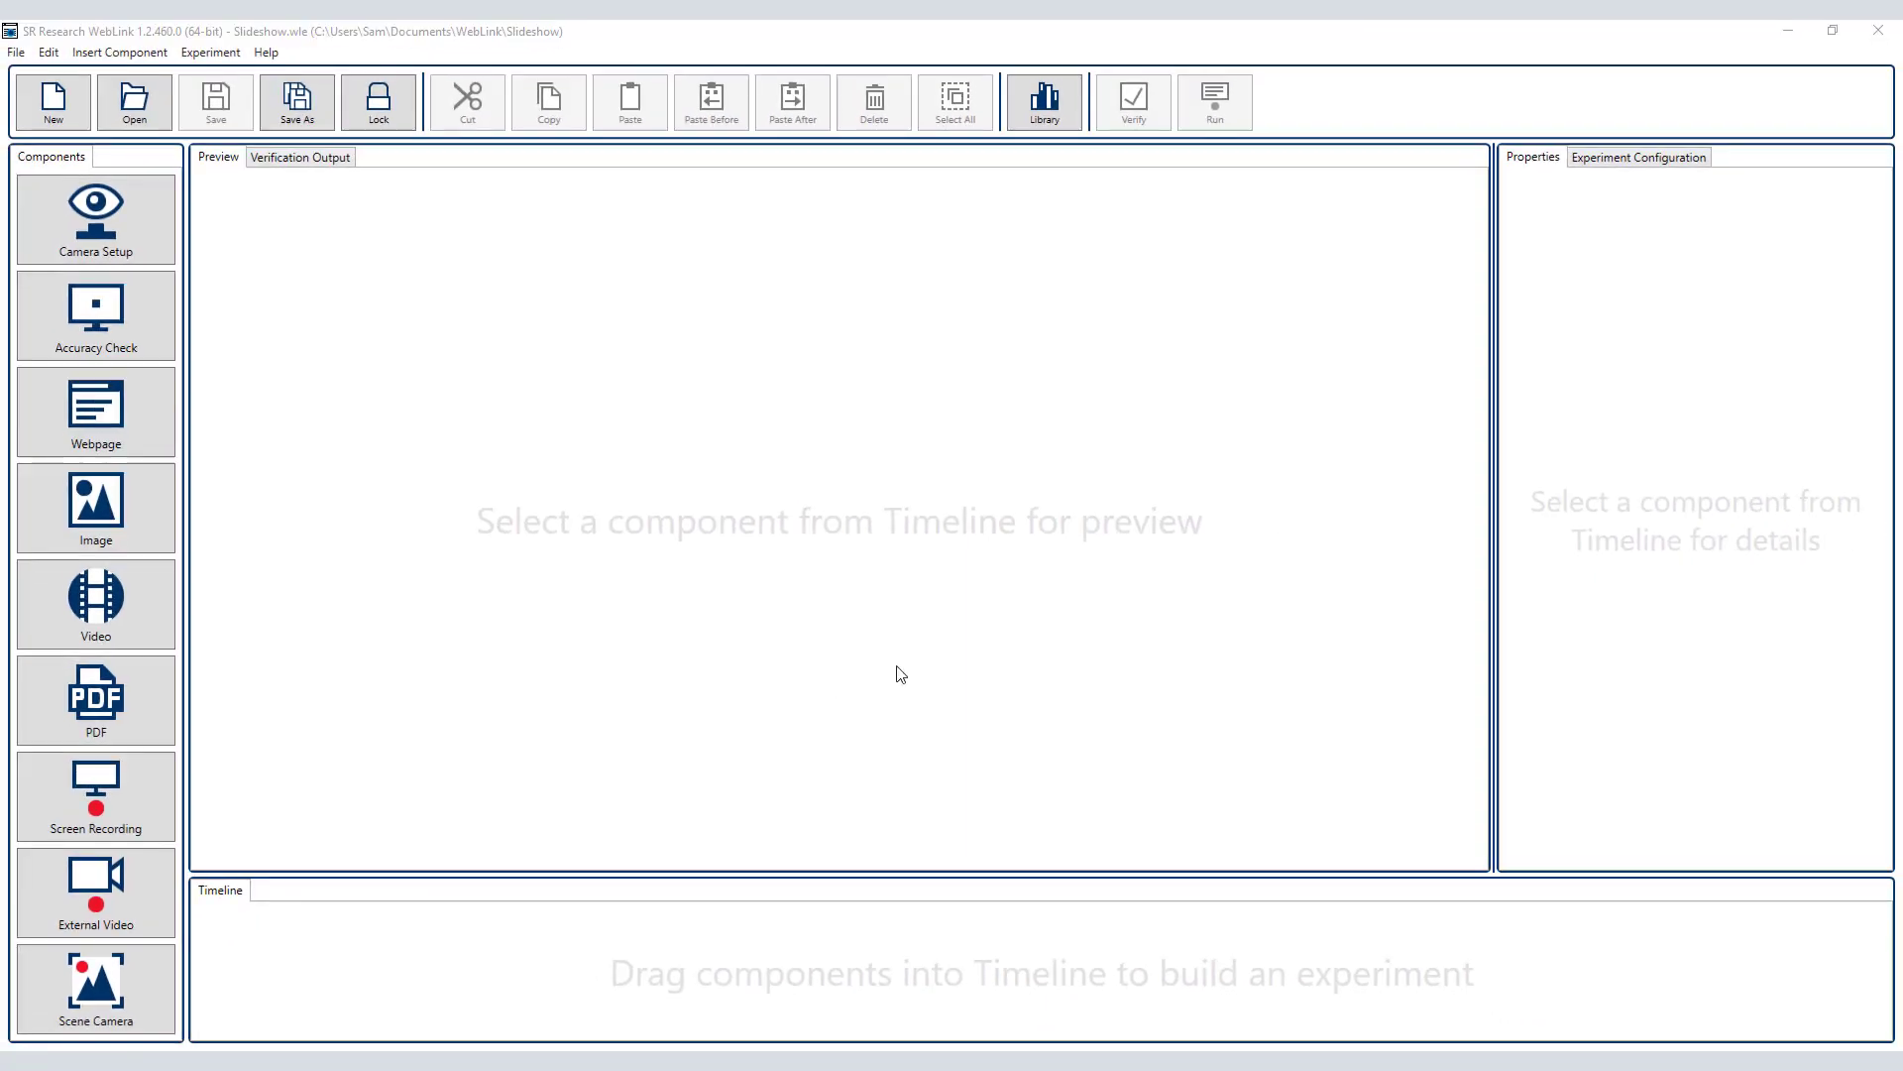
- Add a user variable named Condition of type Option with the choices Image/Video in the experiment configuration
{"action": "left_click", "coordinate": [1694, 108]}
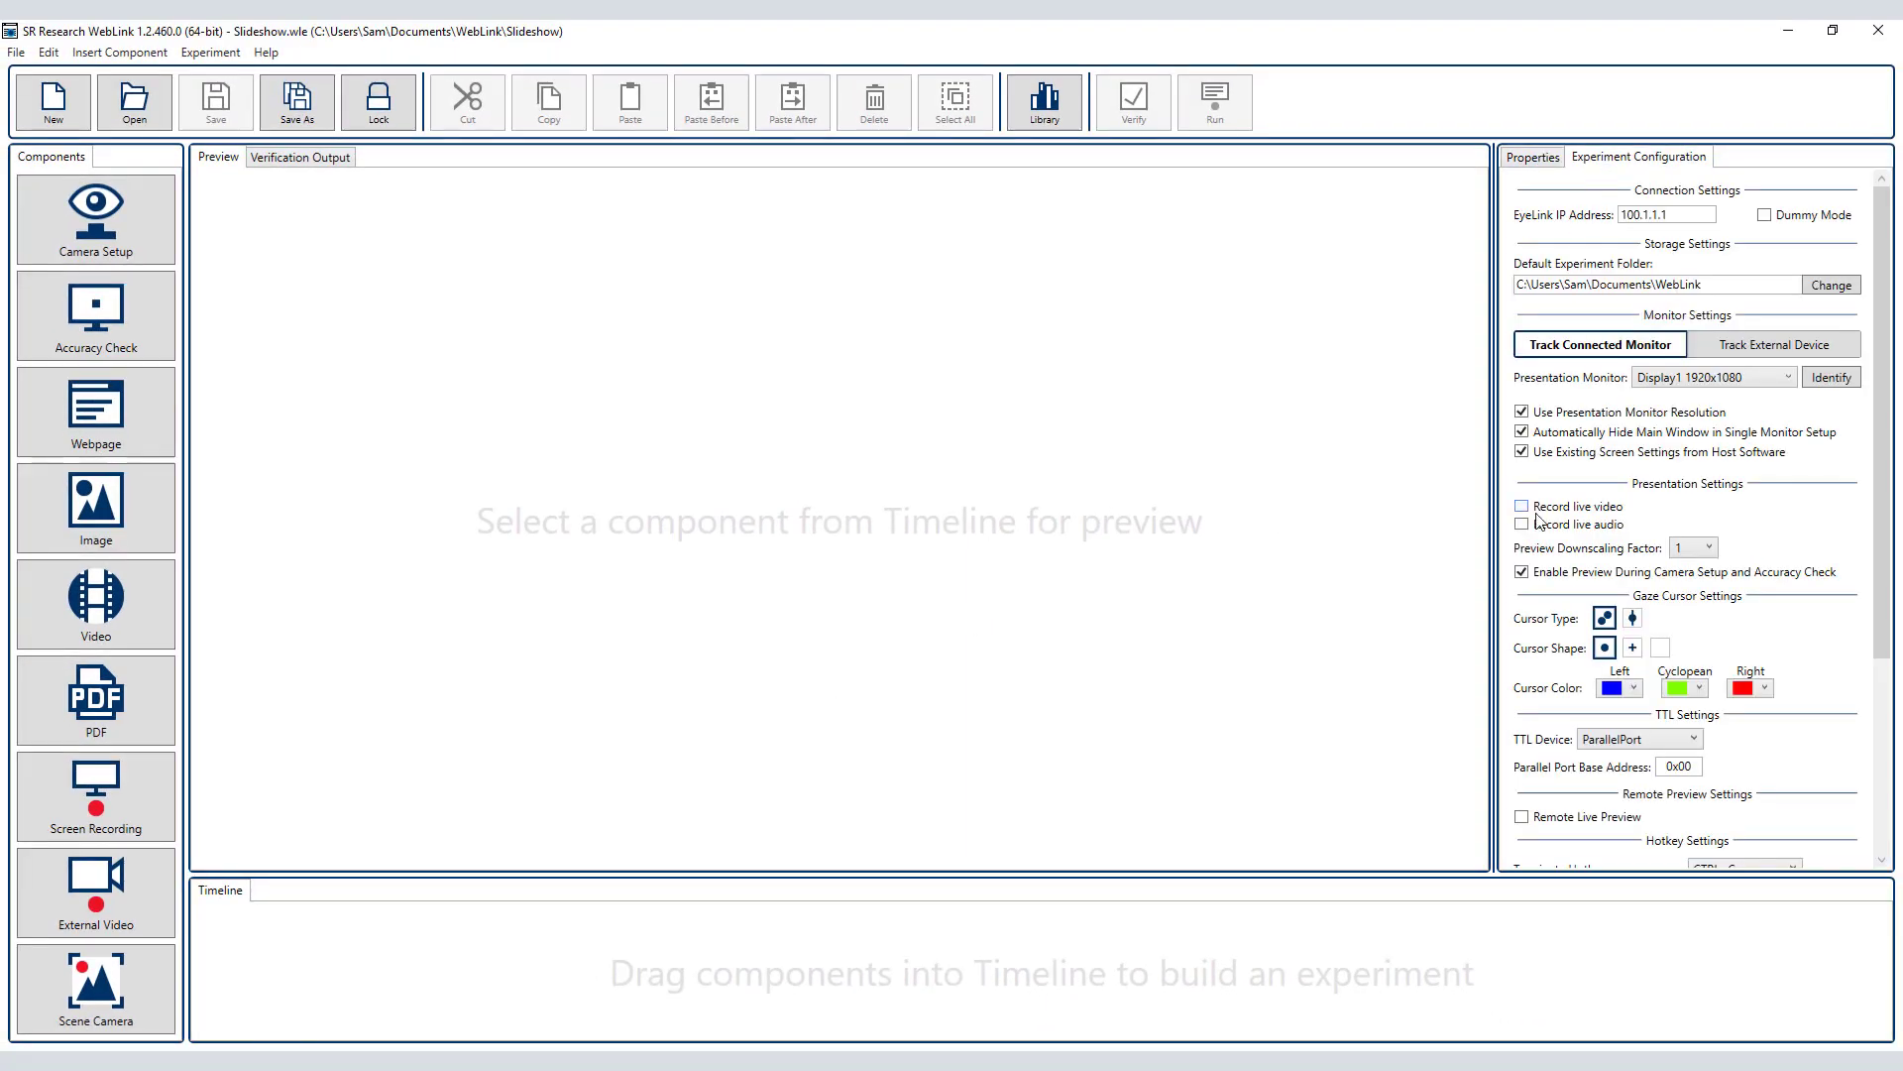
{"action": "scroll", "coordinate": [1543, 525], "scroll_direction": "down", "scroll_amount": 6}
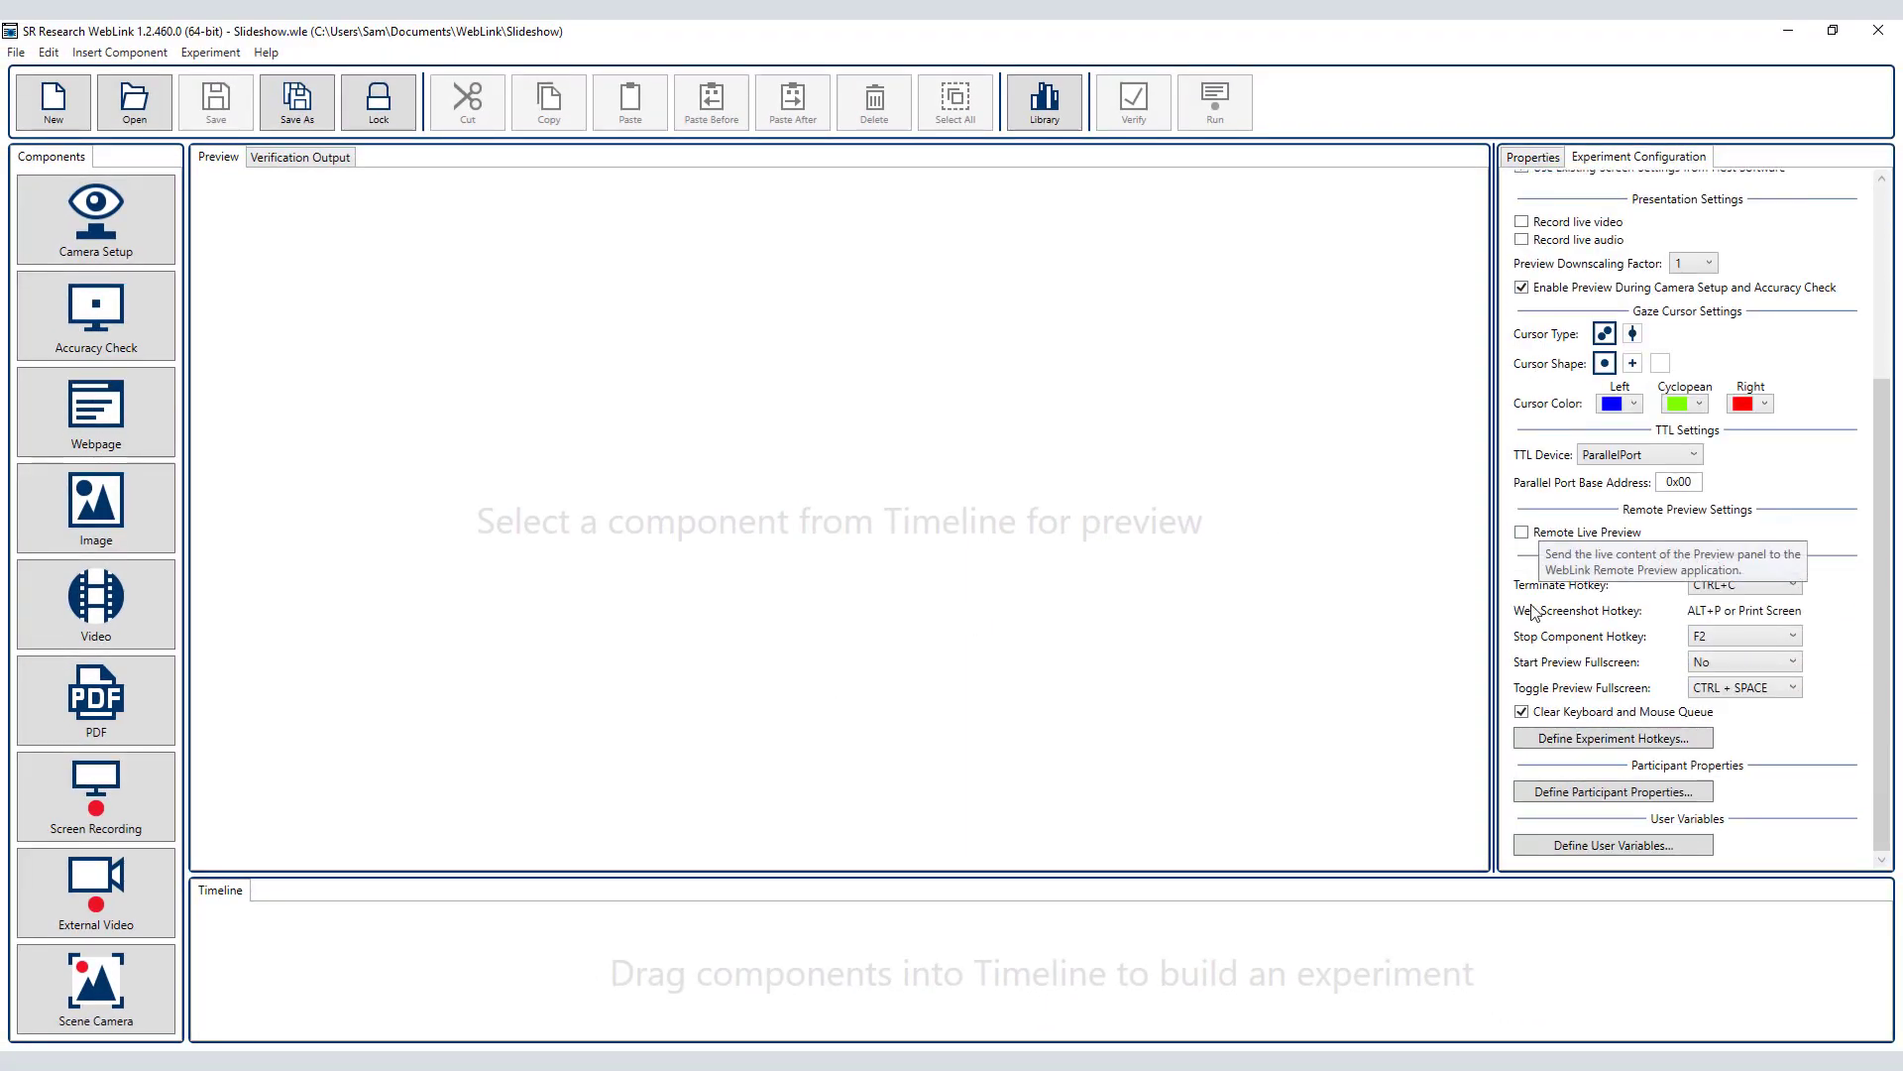
{"action": "left_click", "coordinate": [1584, 850]}
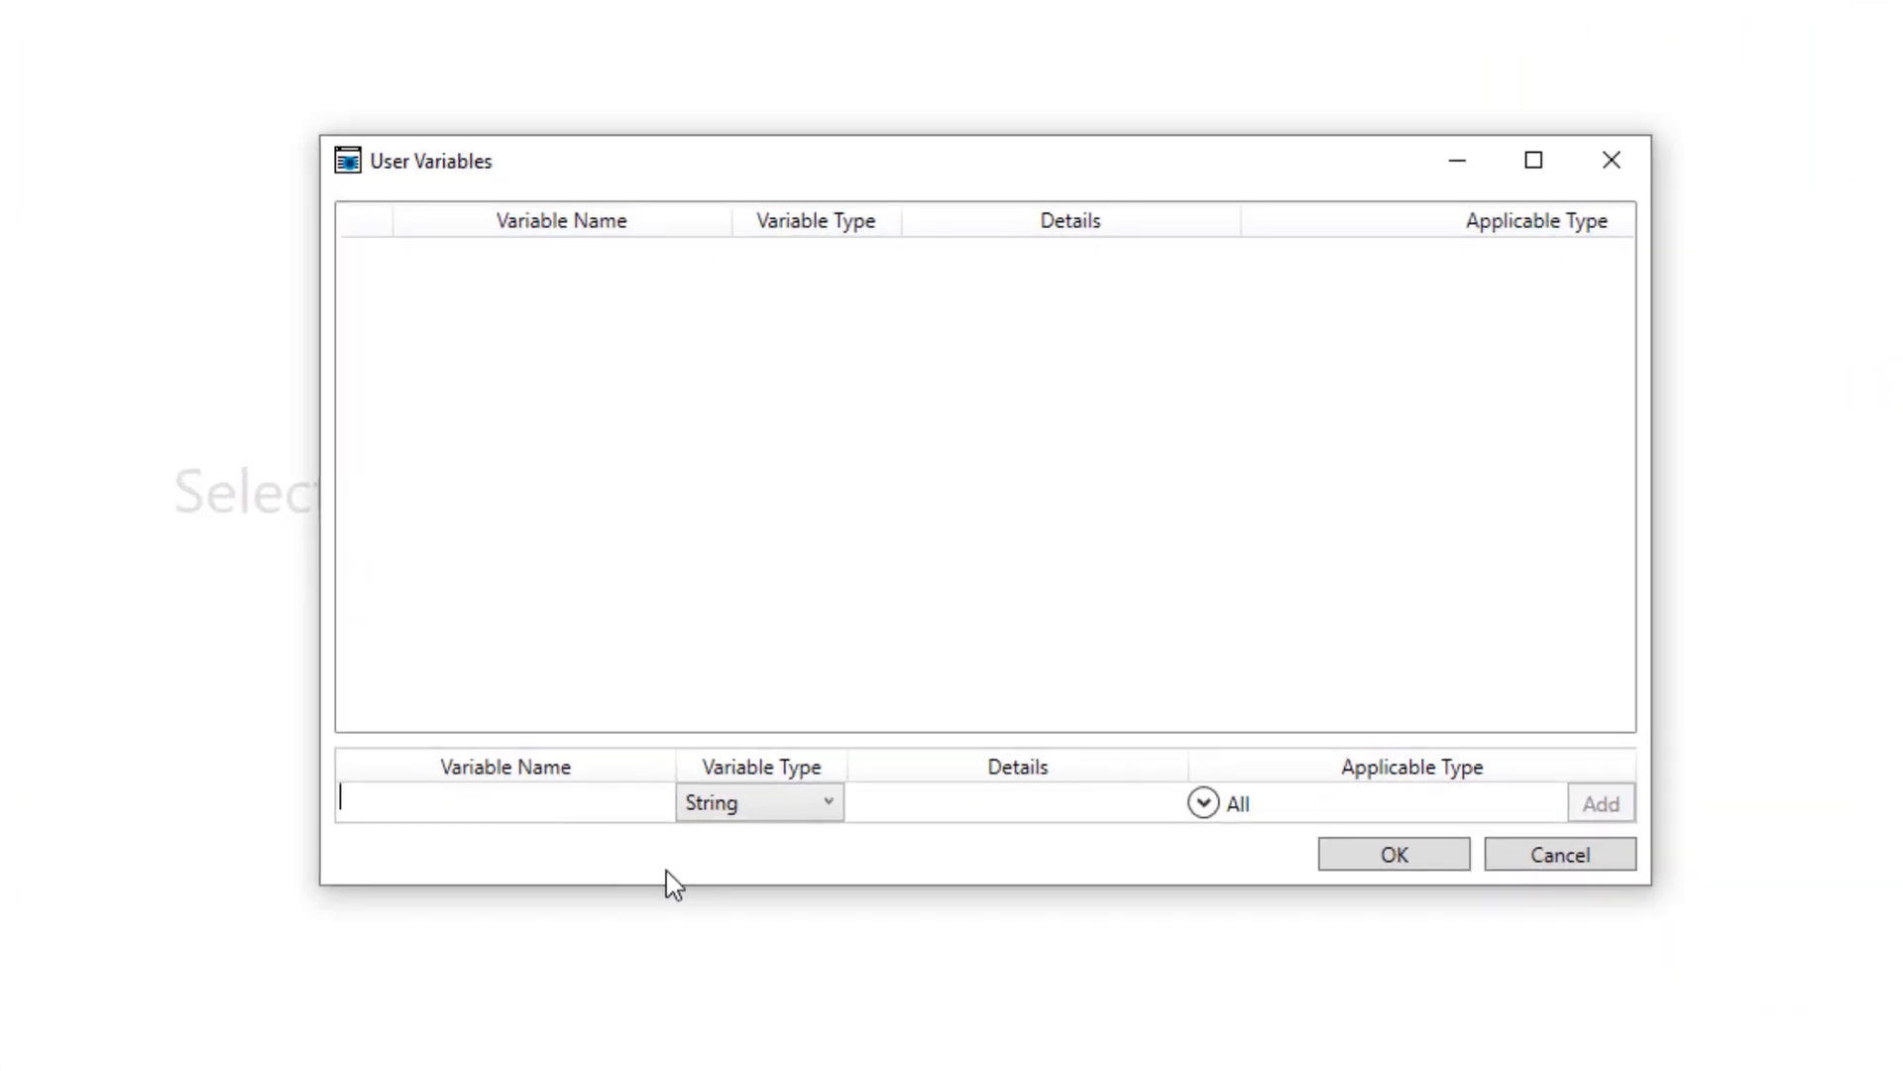
{"action": "type", "text": "Condition"}
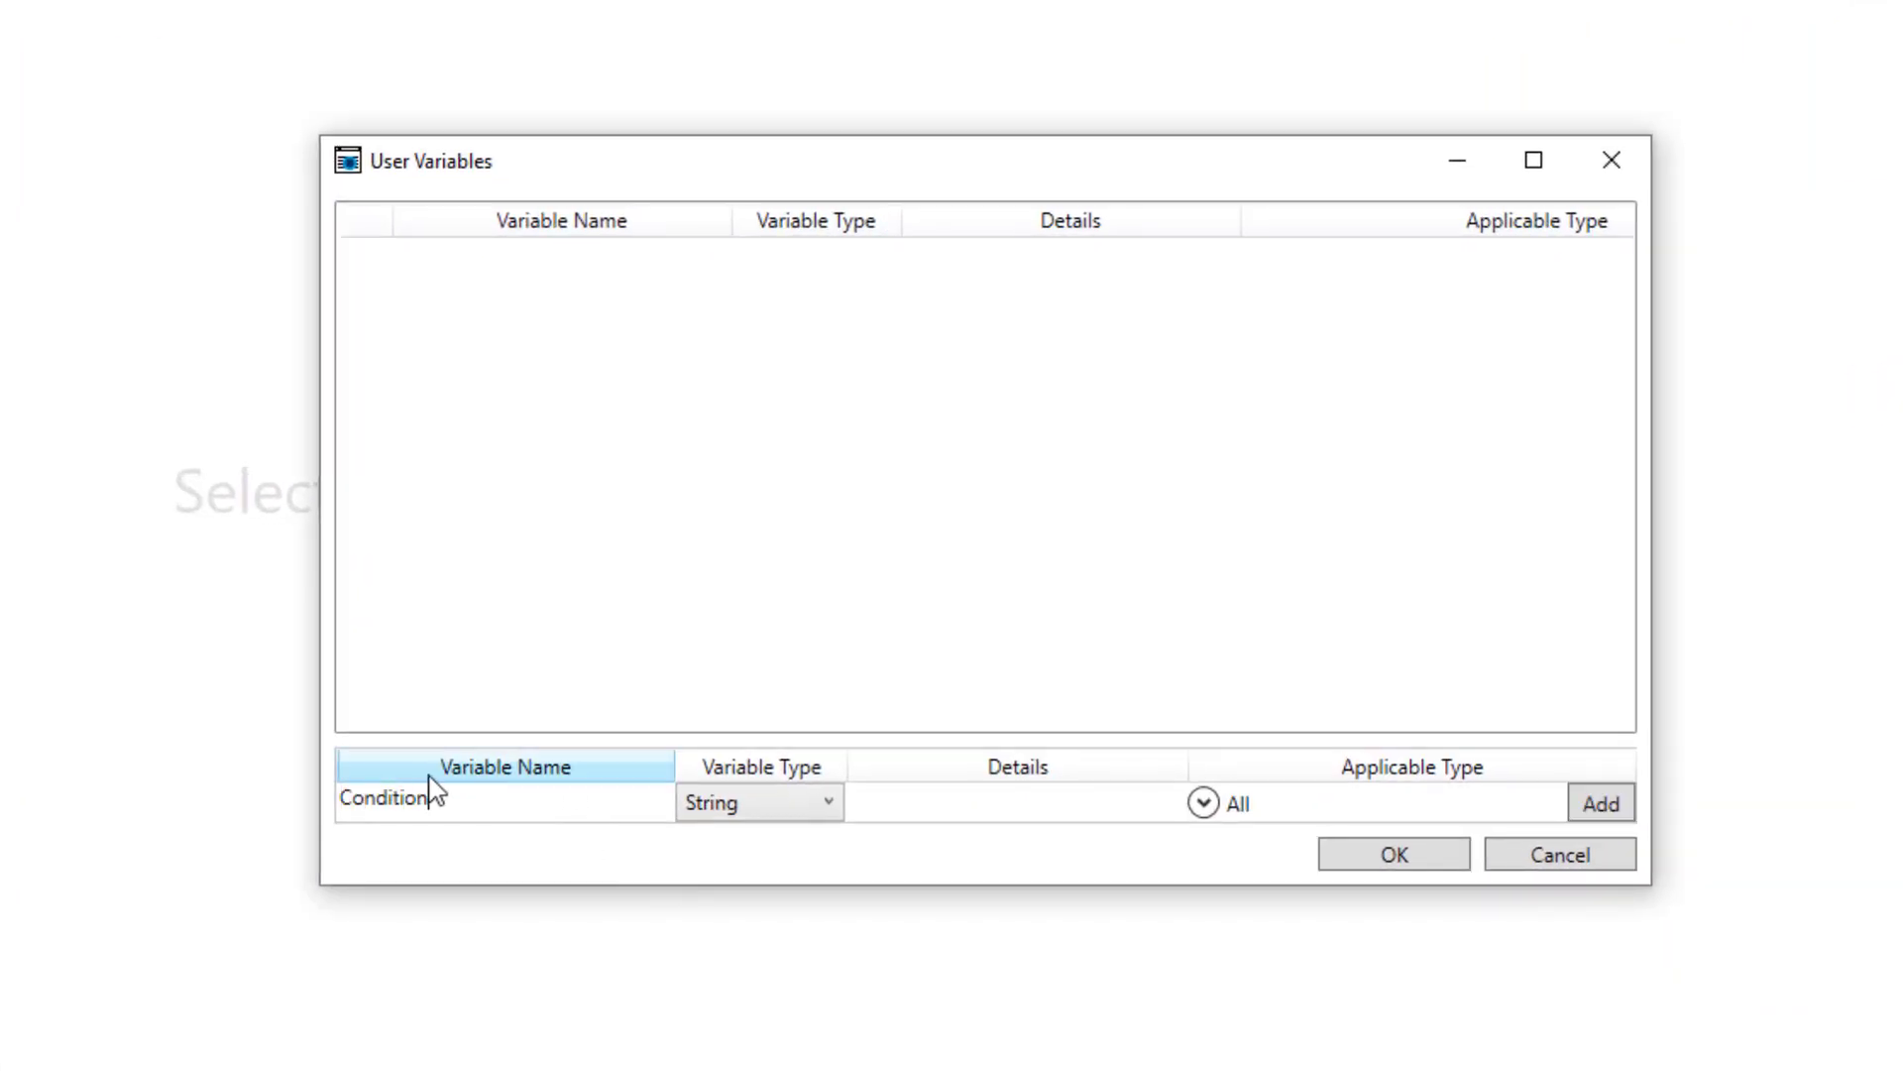
{"action": "left_click", "coordinate": [724, 808]}
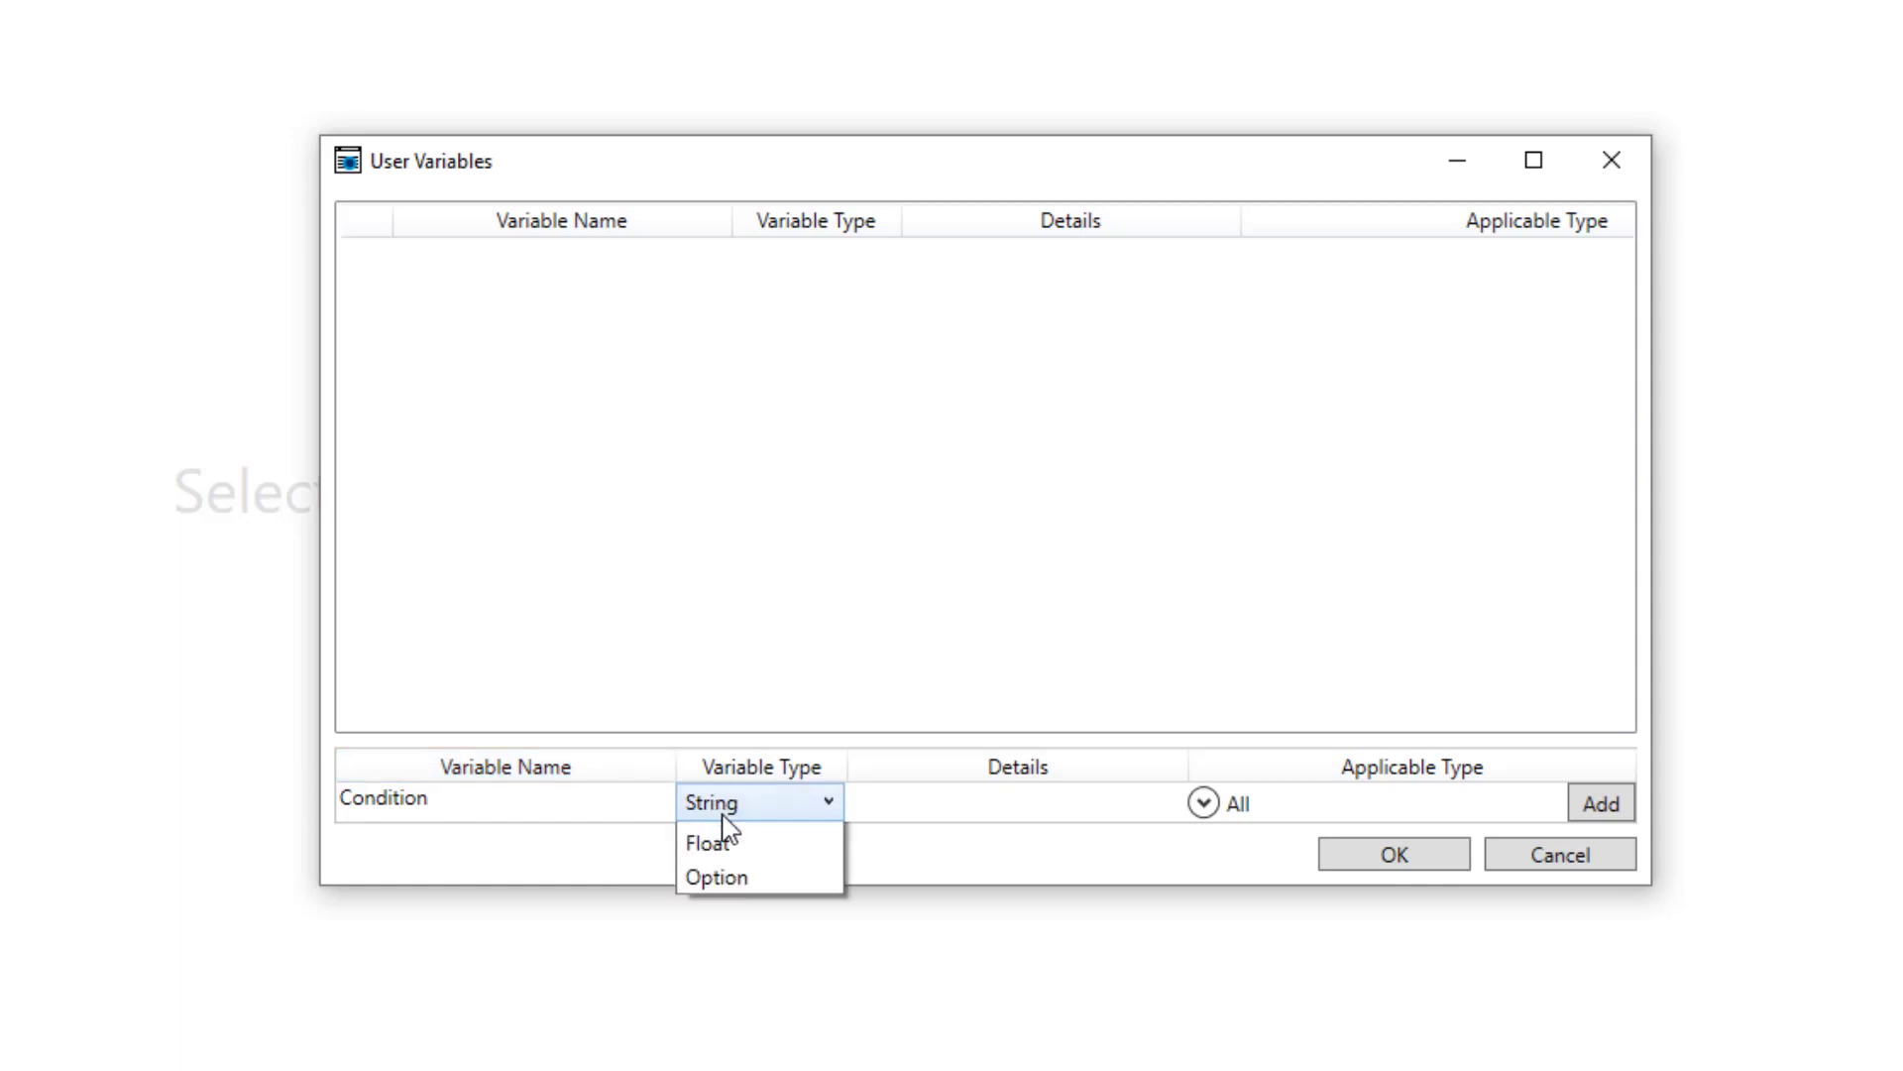
{"action": "left_click", "coordinate": [731, 943]}
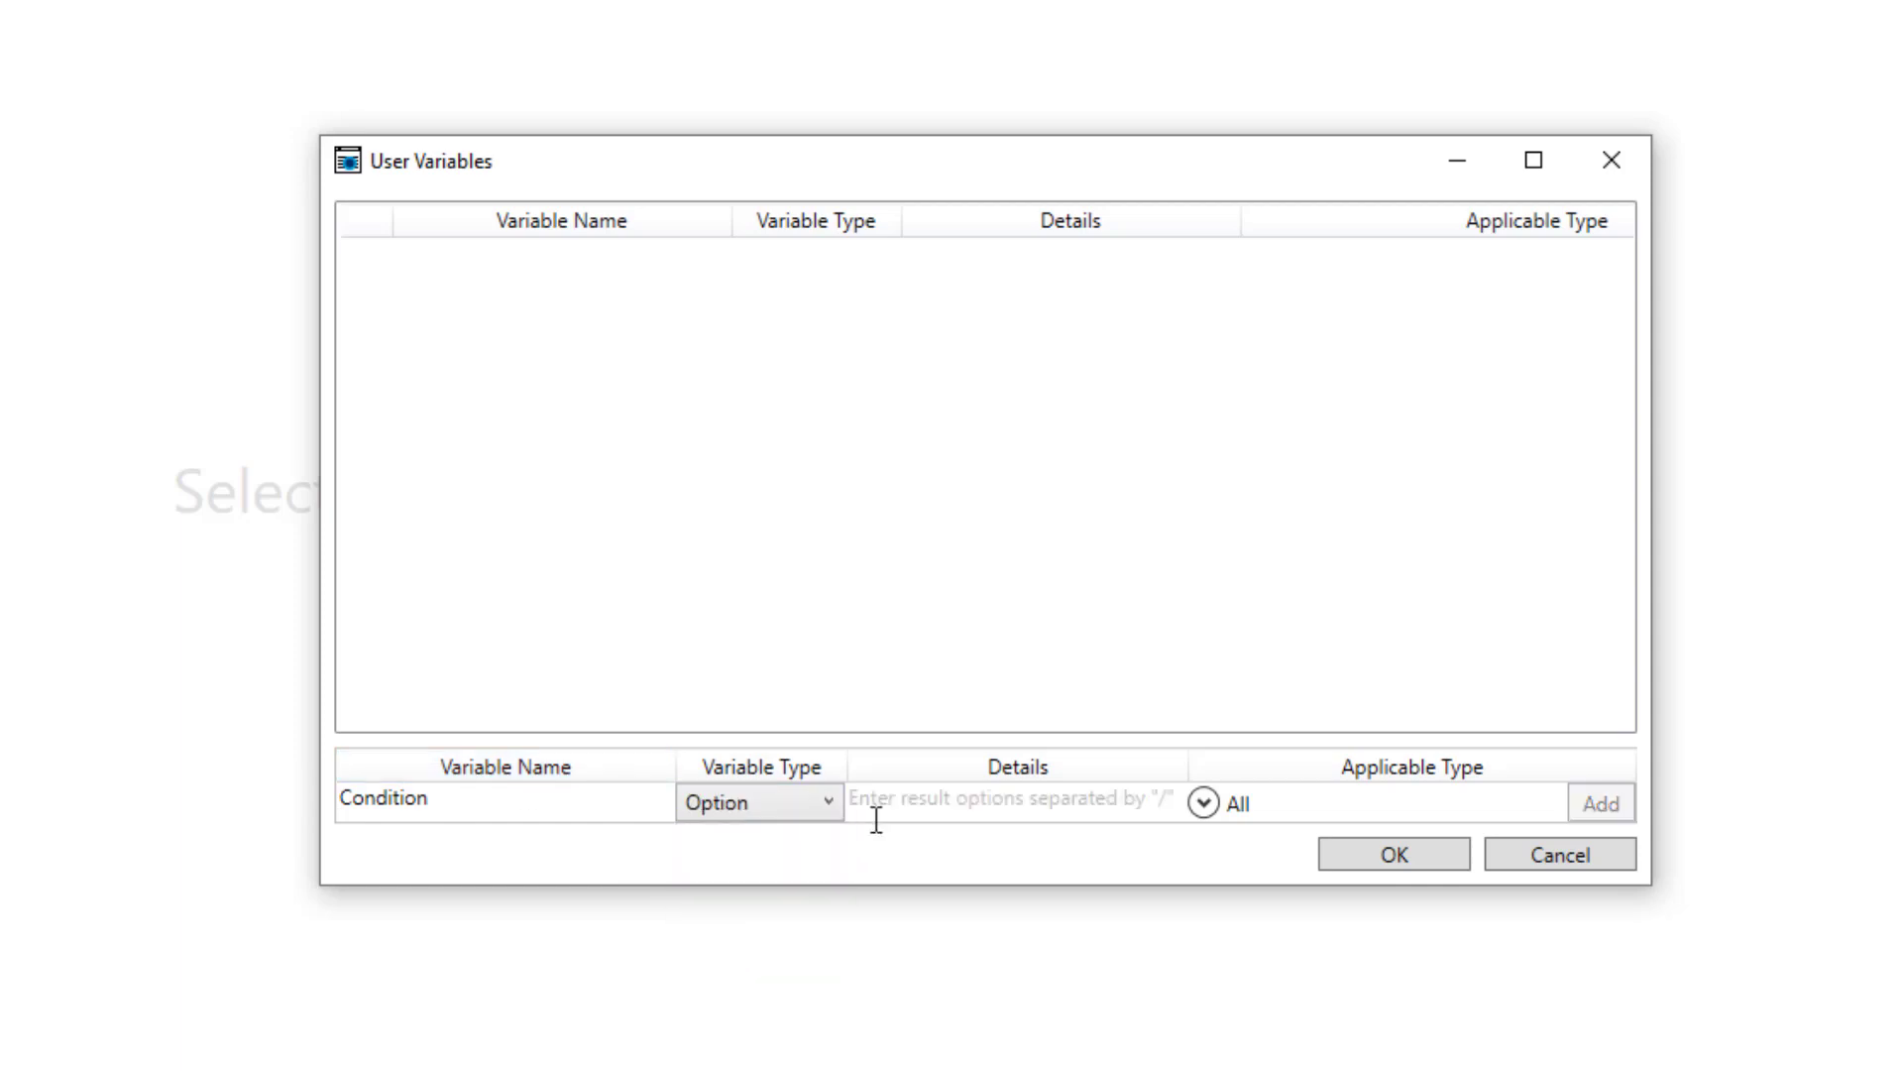
{"action": "left_click", "coordinate": [952, 800]}
{"action": "type", "text": "Image/V"}
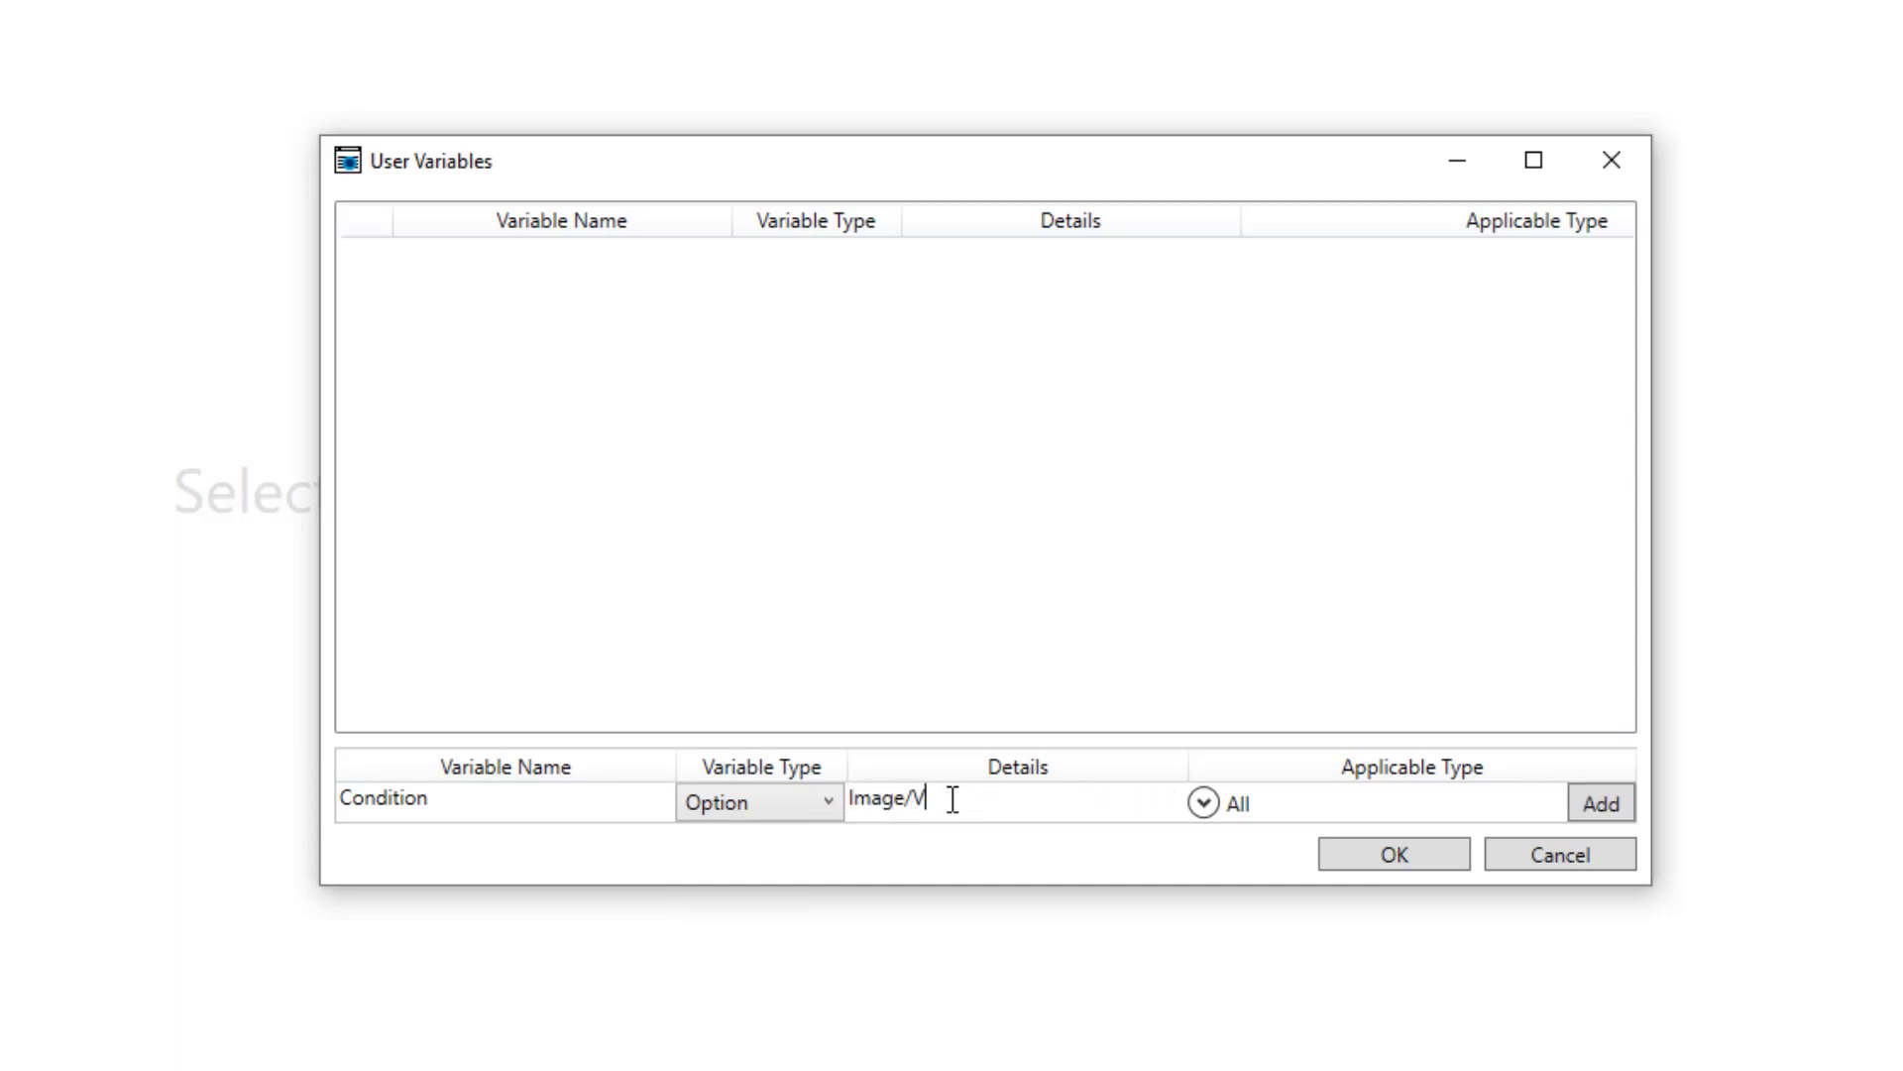
{"action": "type", "text": "ideo"}
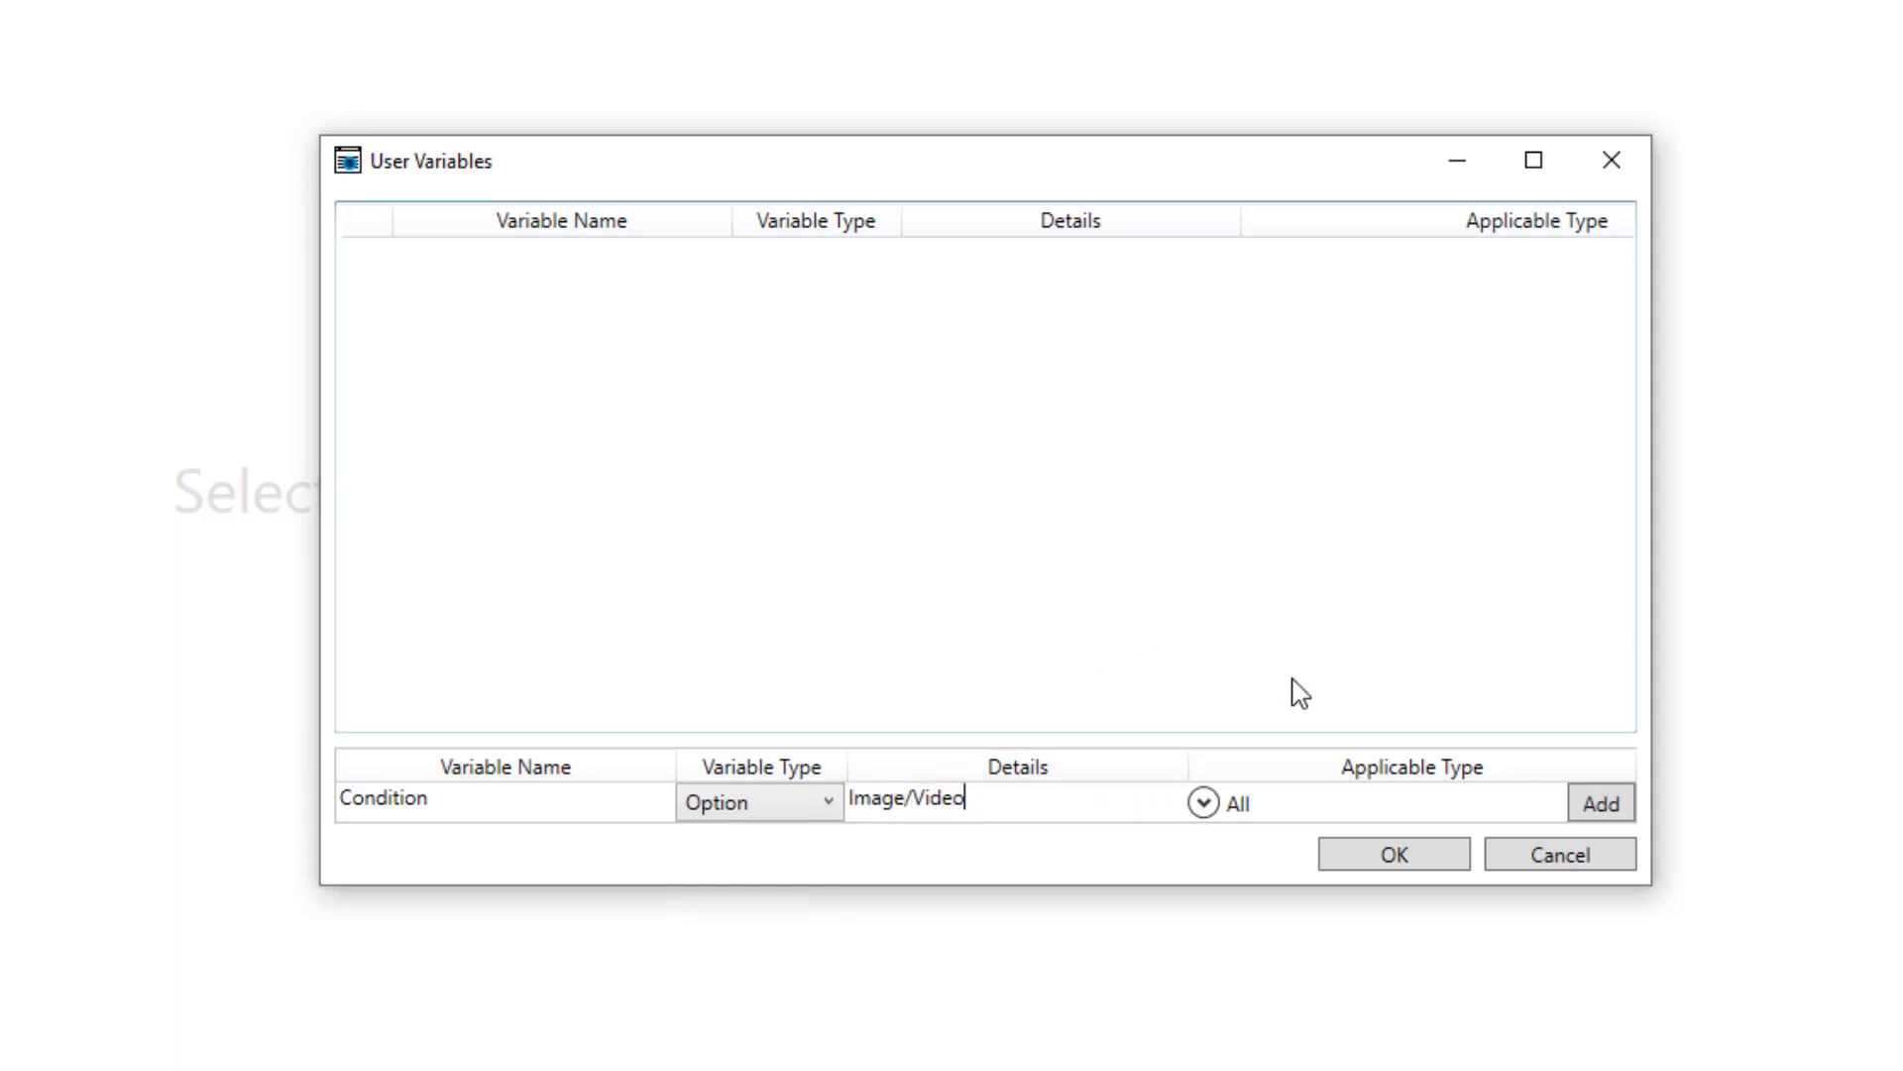
{"action": "left_click", "coordinate": [1599, 801]}
- Add a second user variable named Emotion of type Option with the choices Neutral/Happy
{"action": "type", "text": "Emot"}
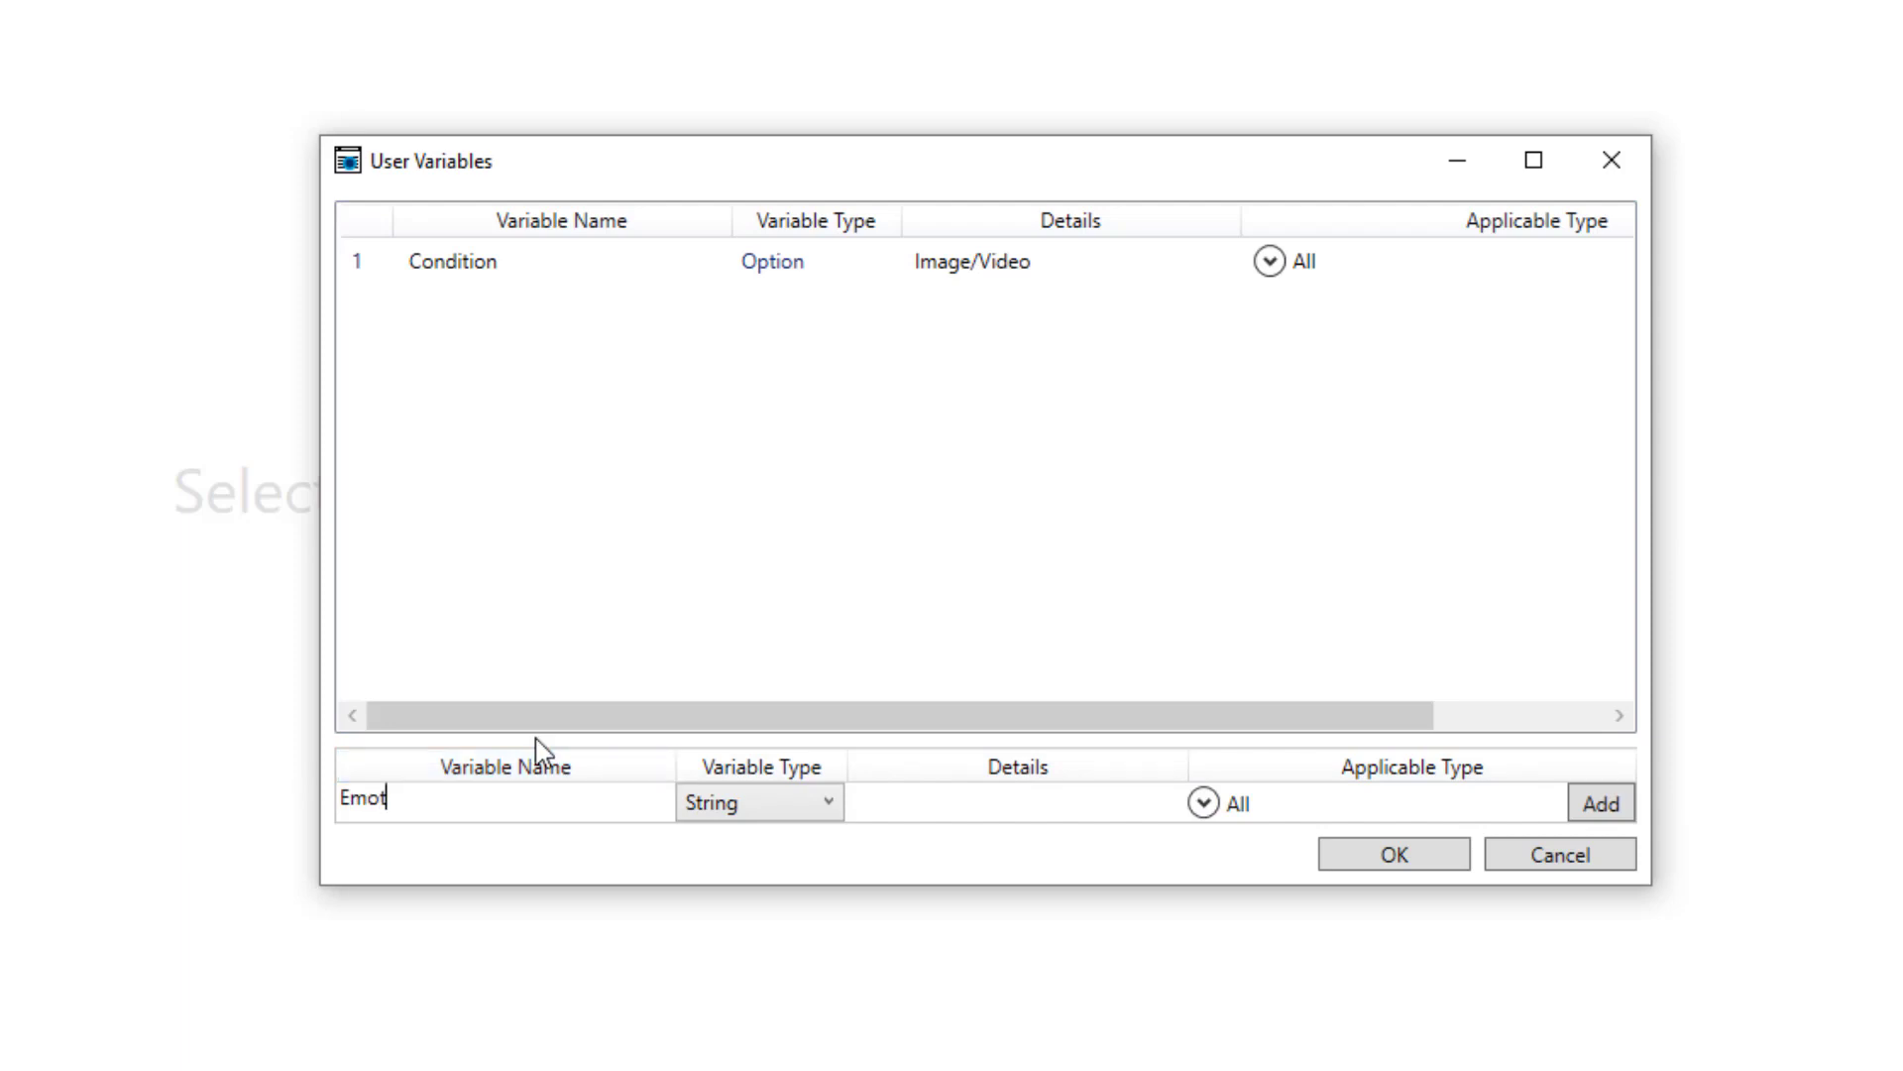
{"action": "type", "text": "ion"}
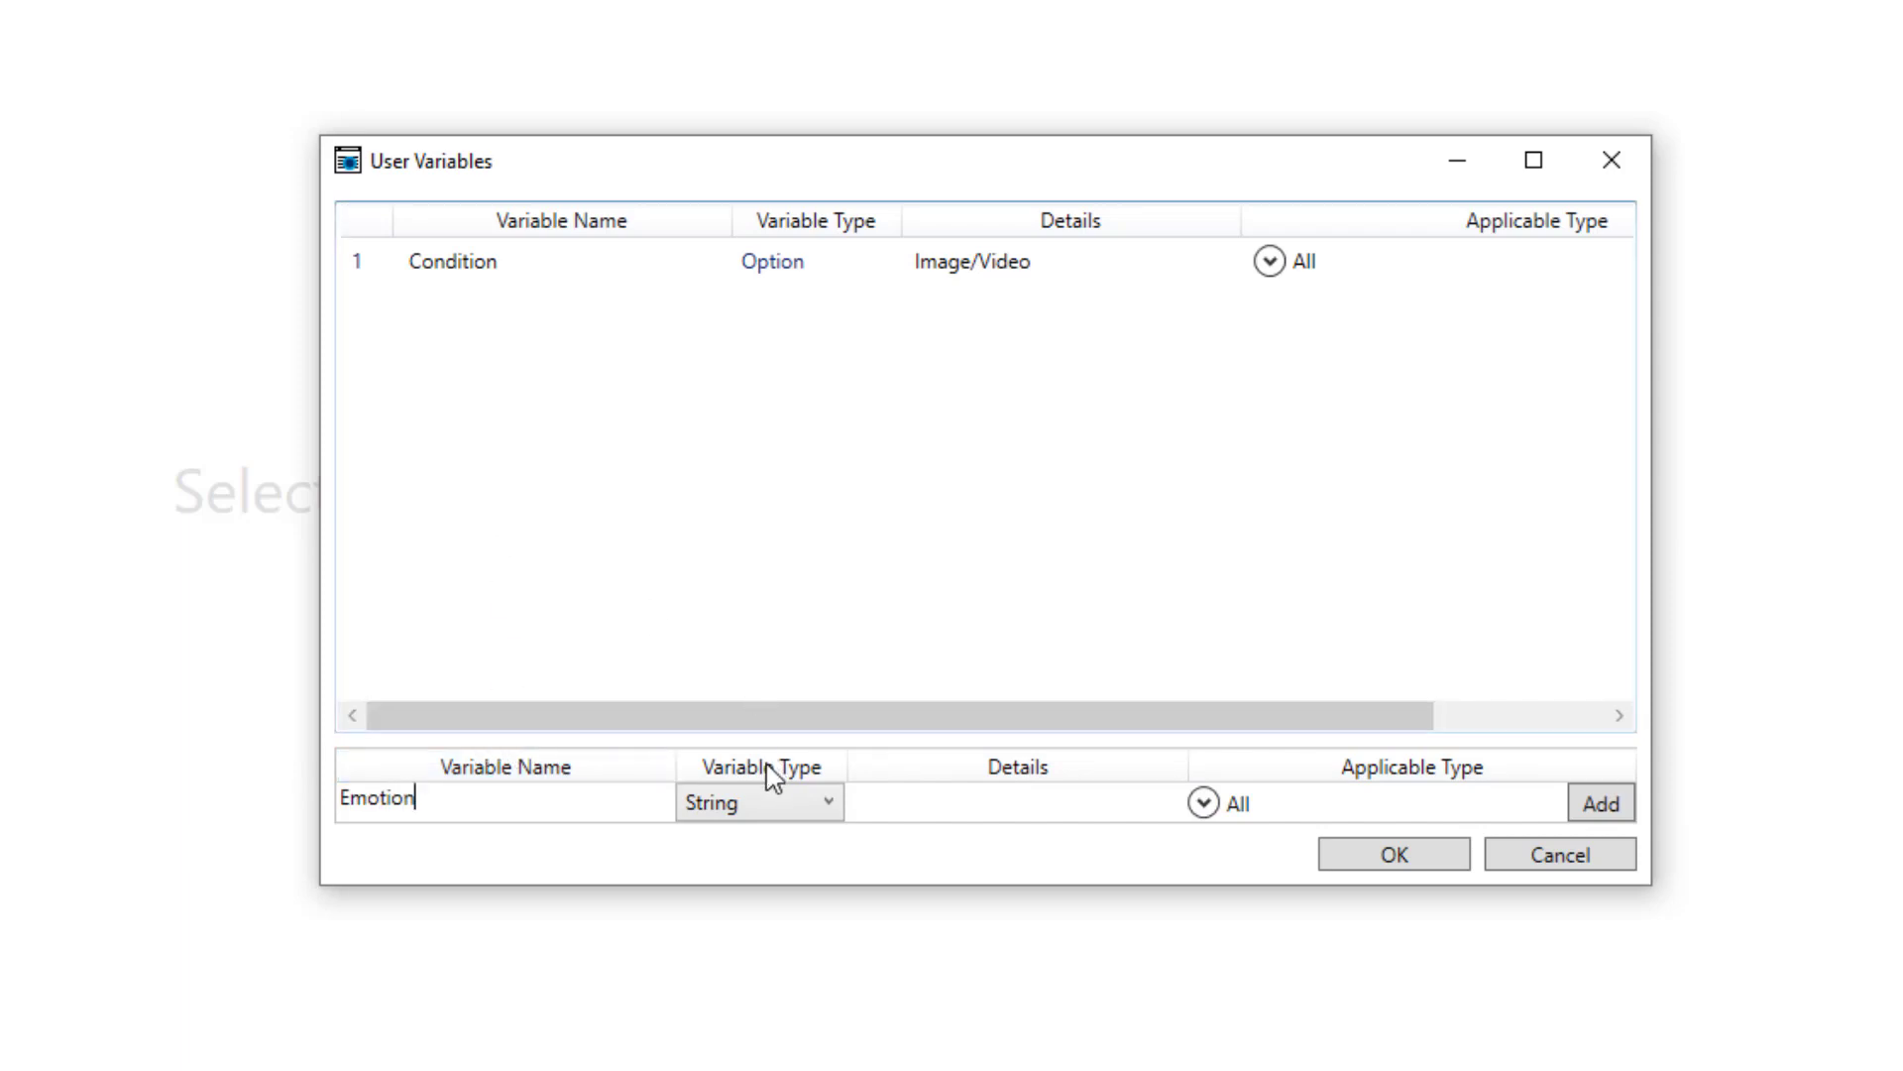
{"action": "left_click", "coordinate": [769, 803]}
{"action": "left_click", "coordinate": [755, 942]}
{"action": "left_click", "coordinate": [905, 803]}
{"action": "type", "text": "N"}
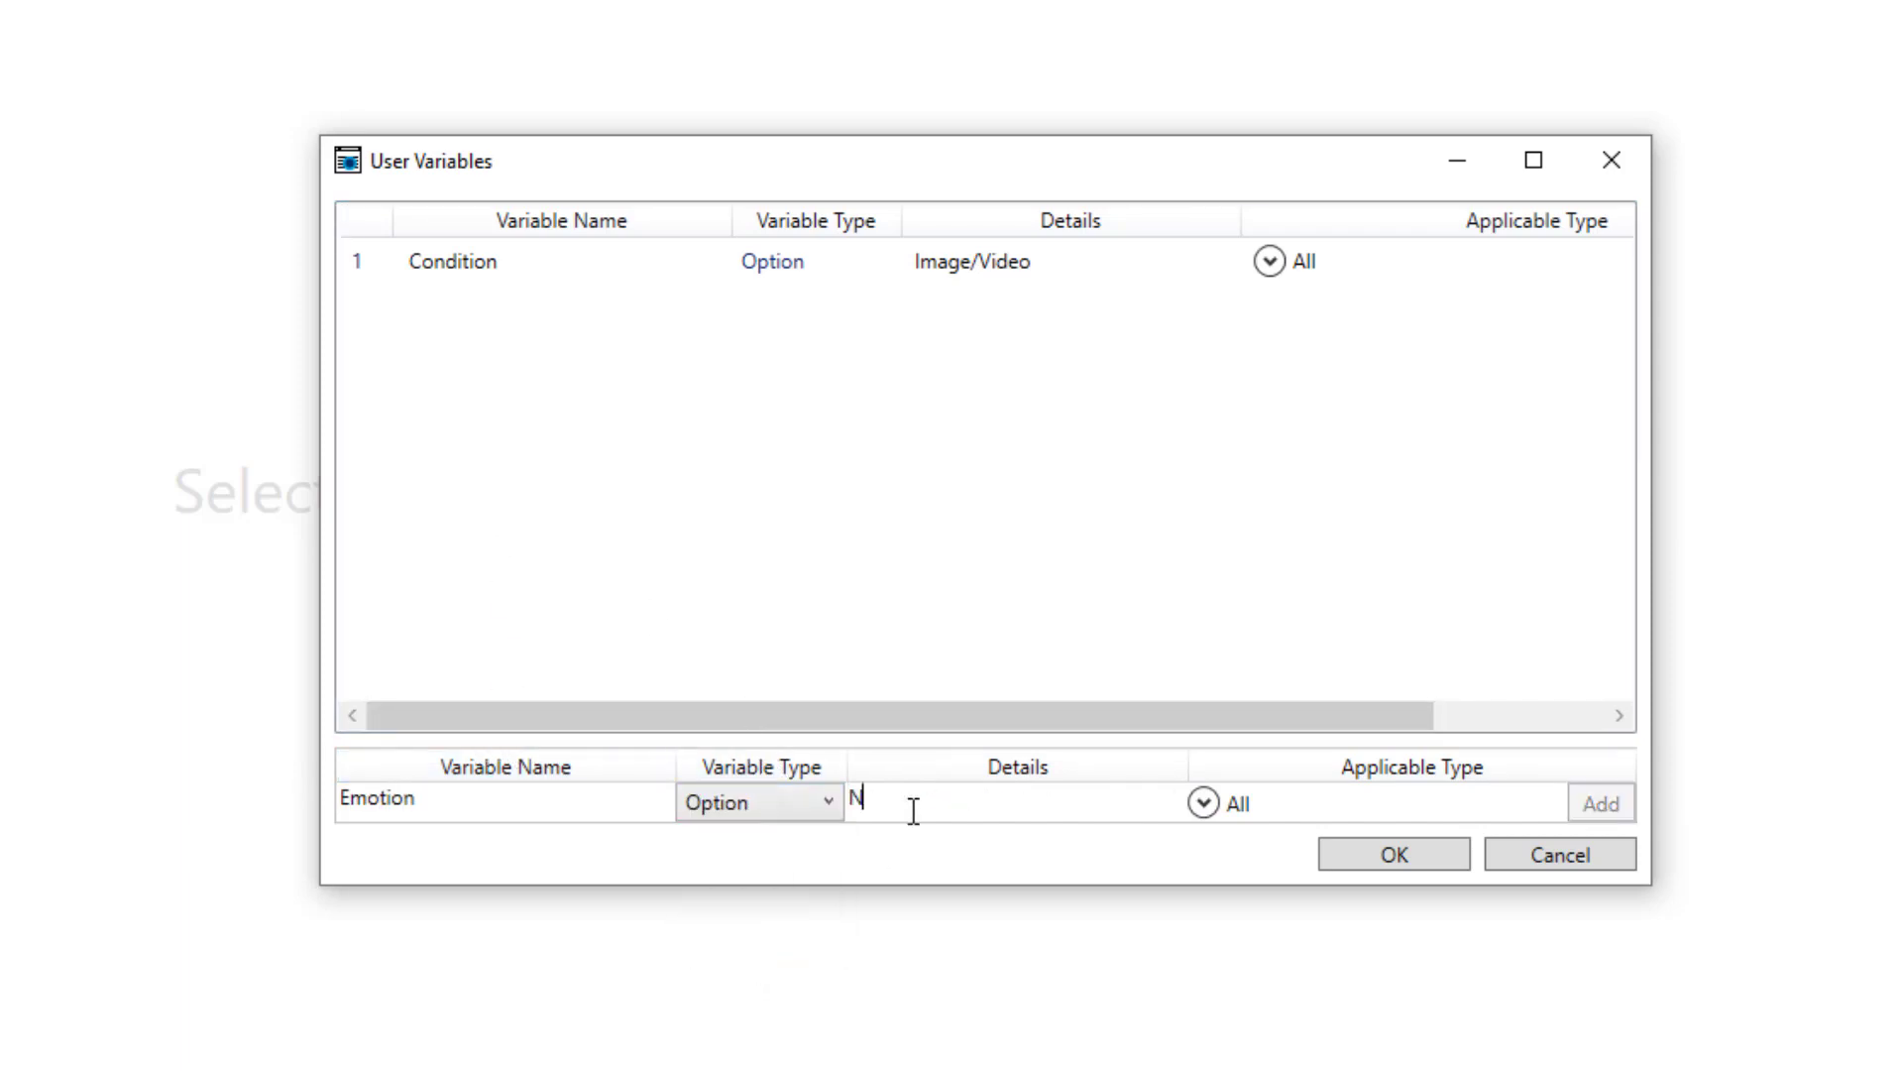
{"action": "type", "text": "eutral/Happy"}
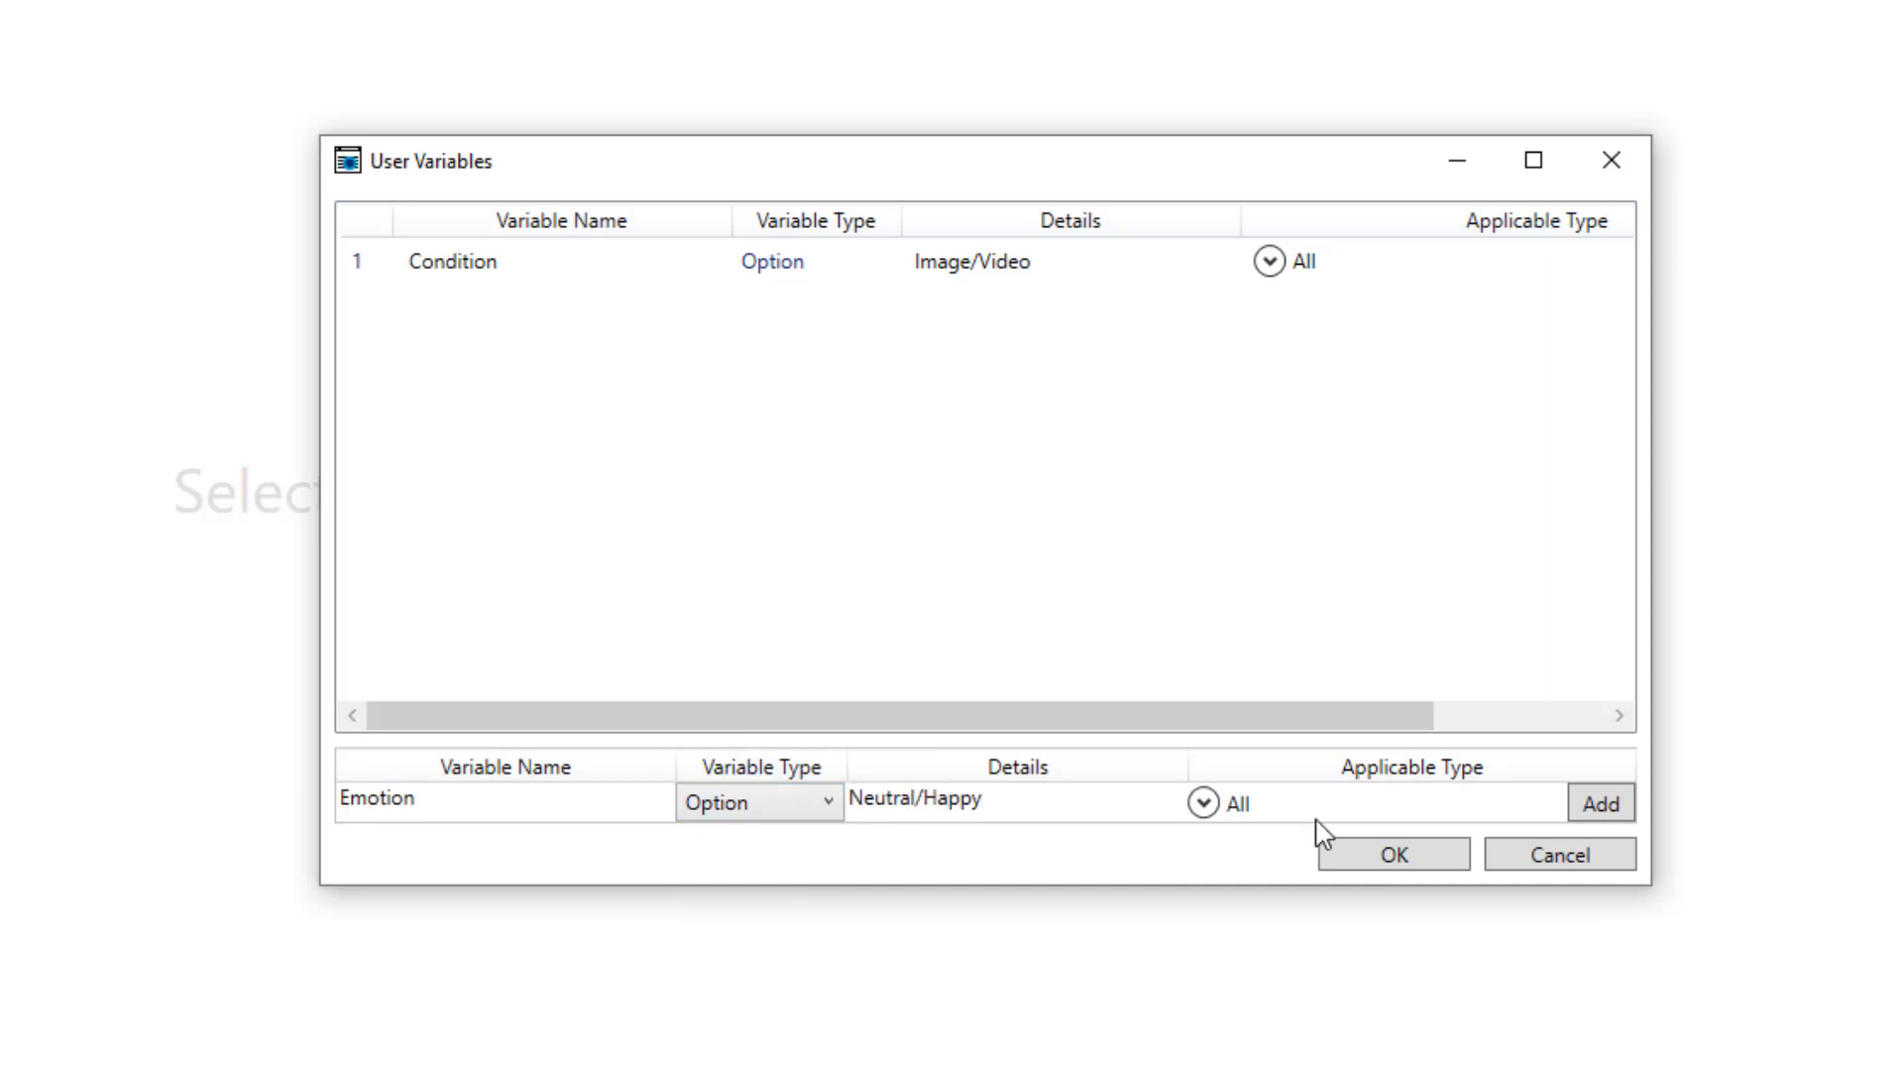
{"action": "left_click", "coordinate": [1601, 805]}
- Add a third user variable named Sex of type Option with the choices Male/Female, and save the variable list
{"action": "type", "text": "Sex"}
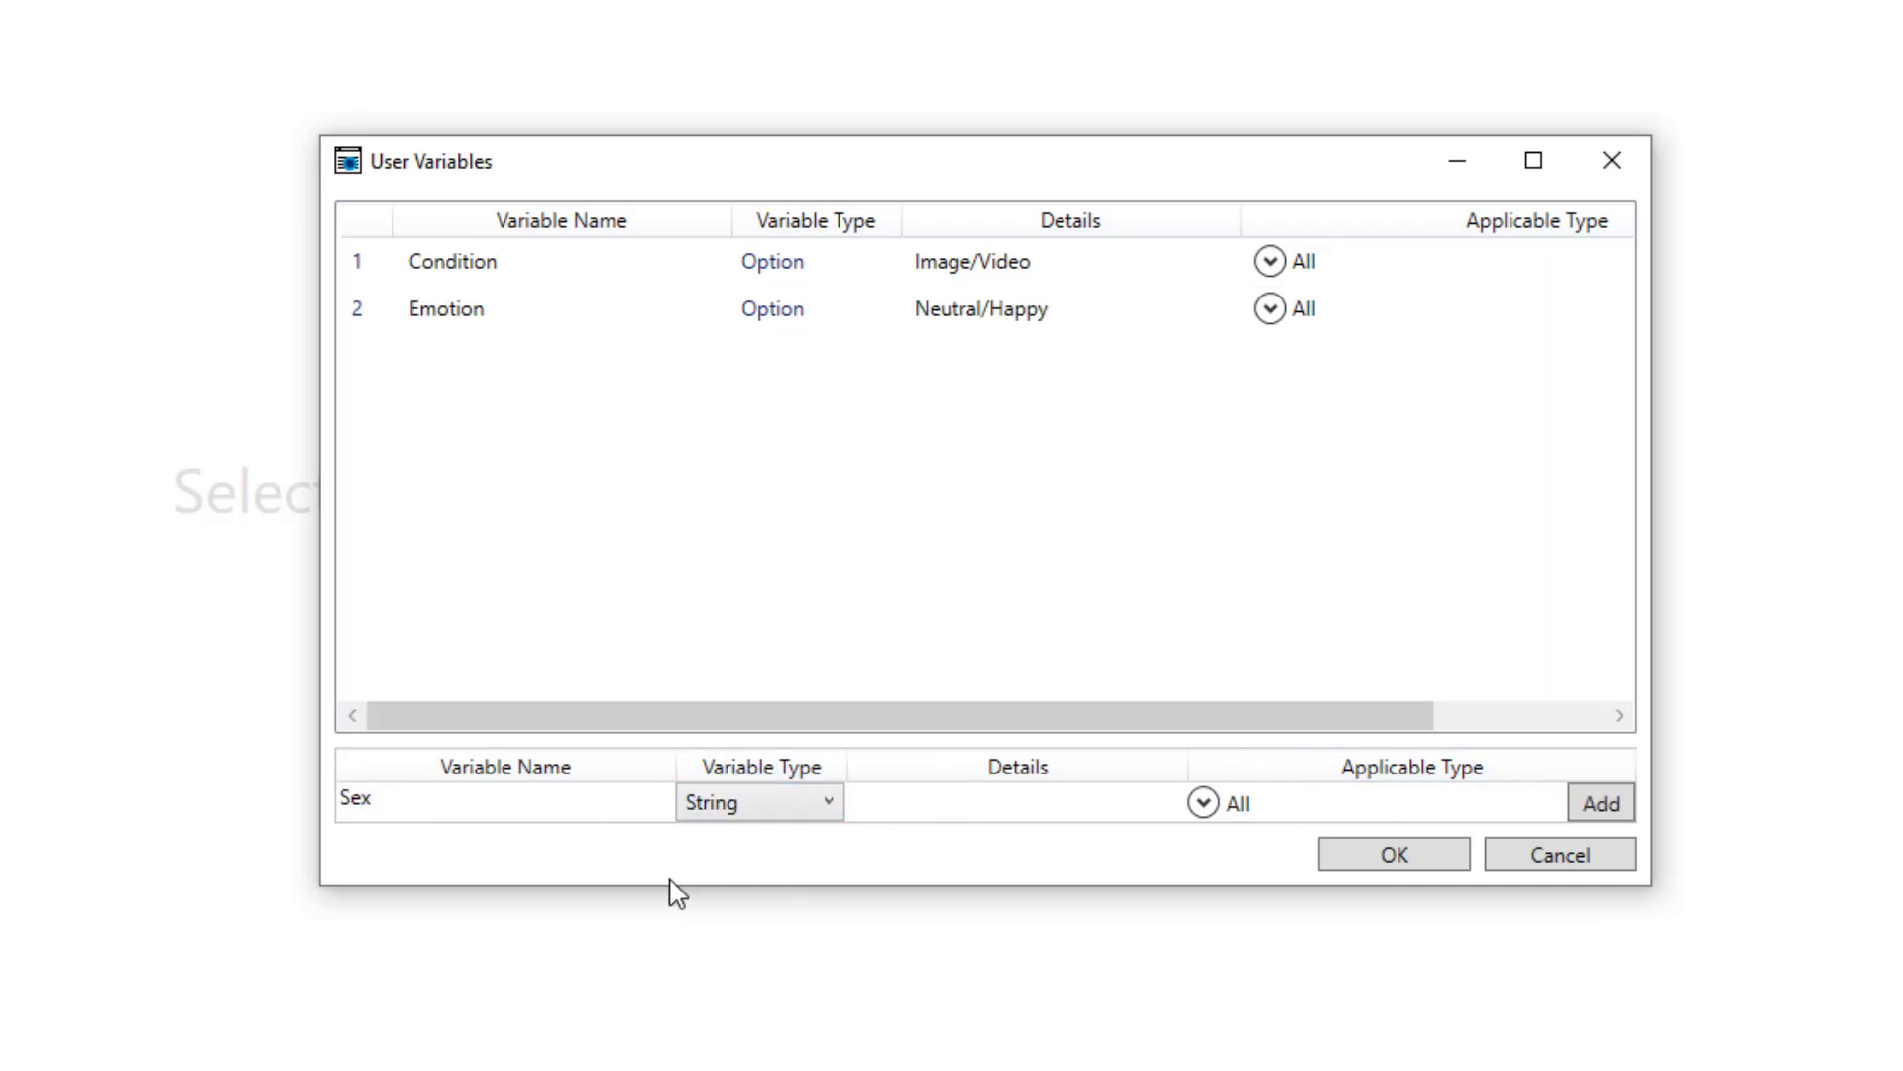
{"action": "left_click", "coordinate": [788, 808]}
{"action": "left_click", "coordinate": [761, 943]}
{"action": "left_click", "coordinate": [937, 803]}
{"action": "type", "text": "Male/Female"}
{"action": "left_click", "coordinate": [1586, 803]}
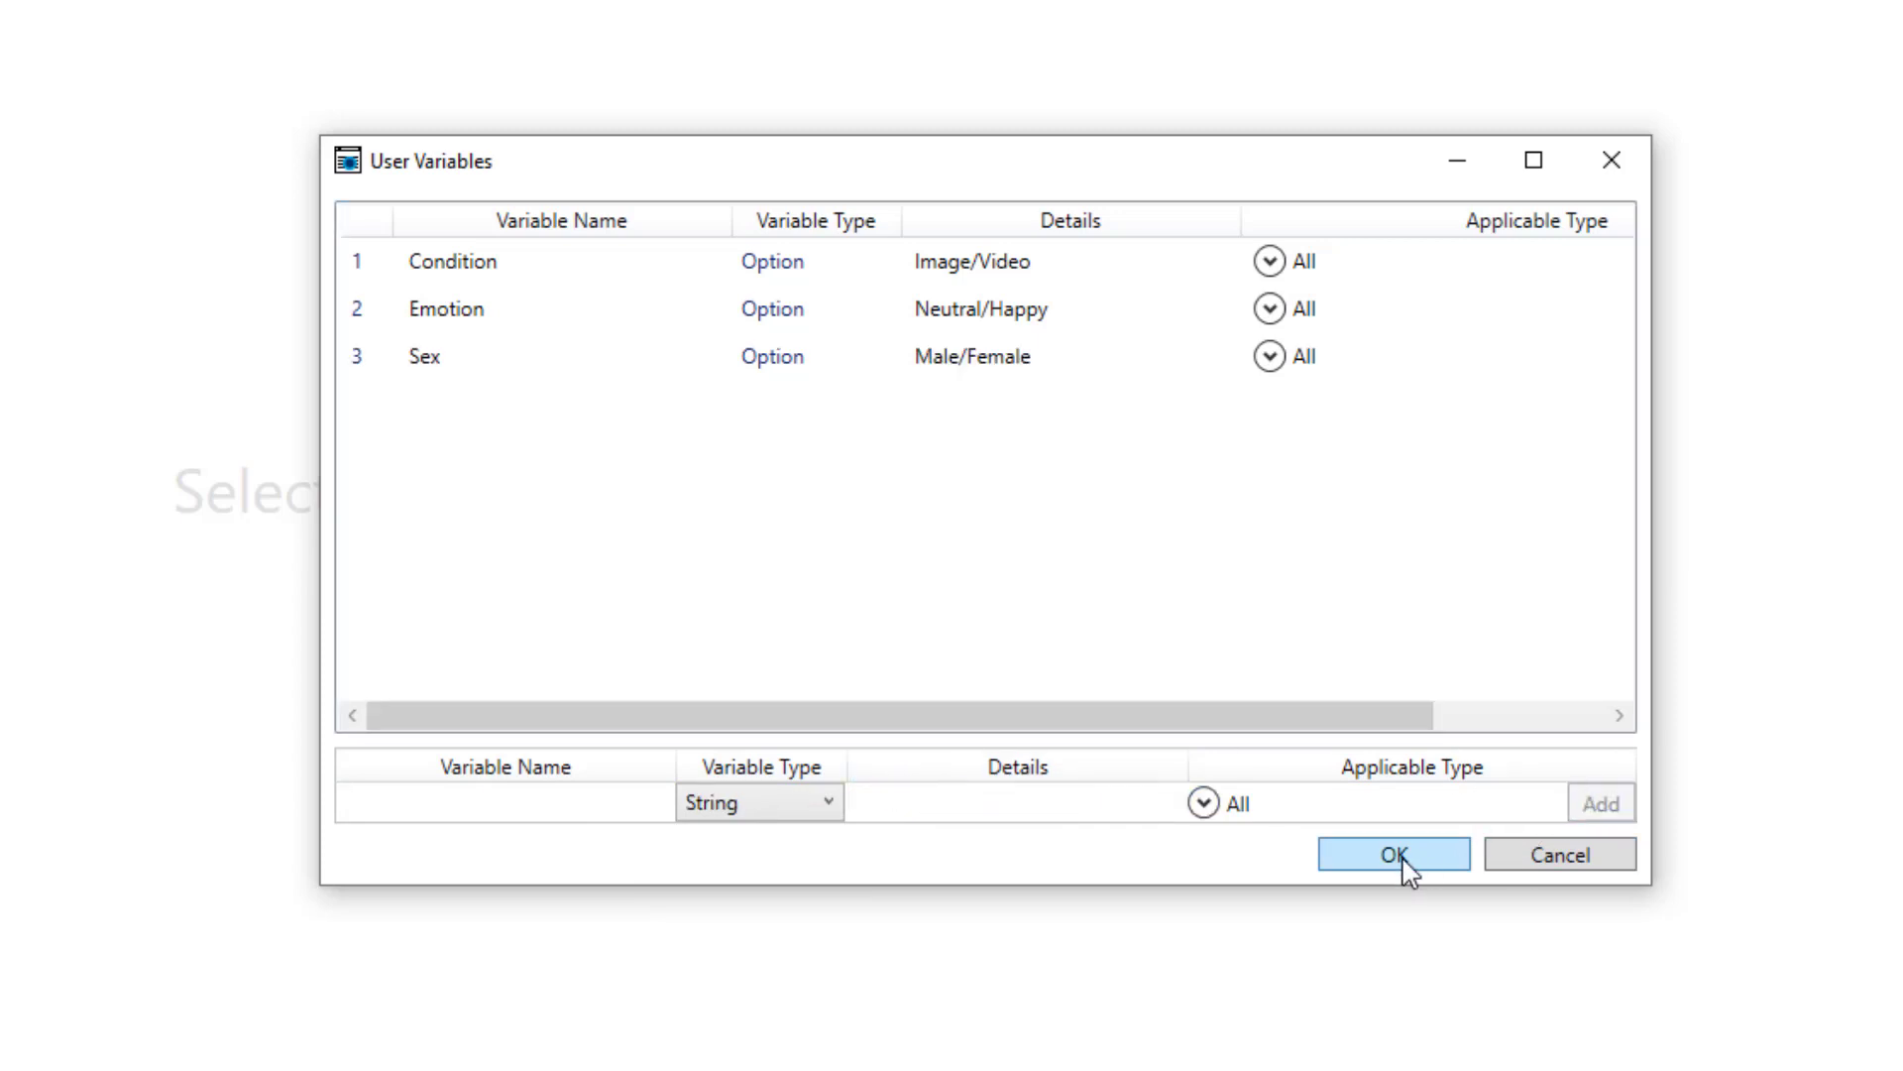
{"action": "left_click", "coordinate": [1398, 852]}
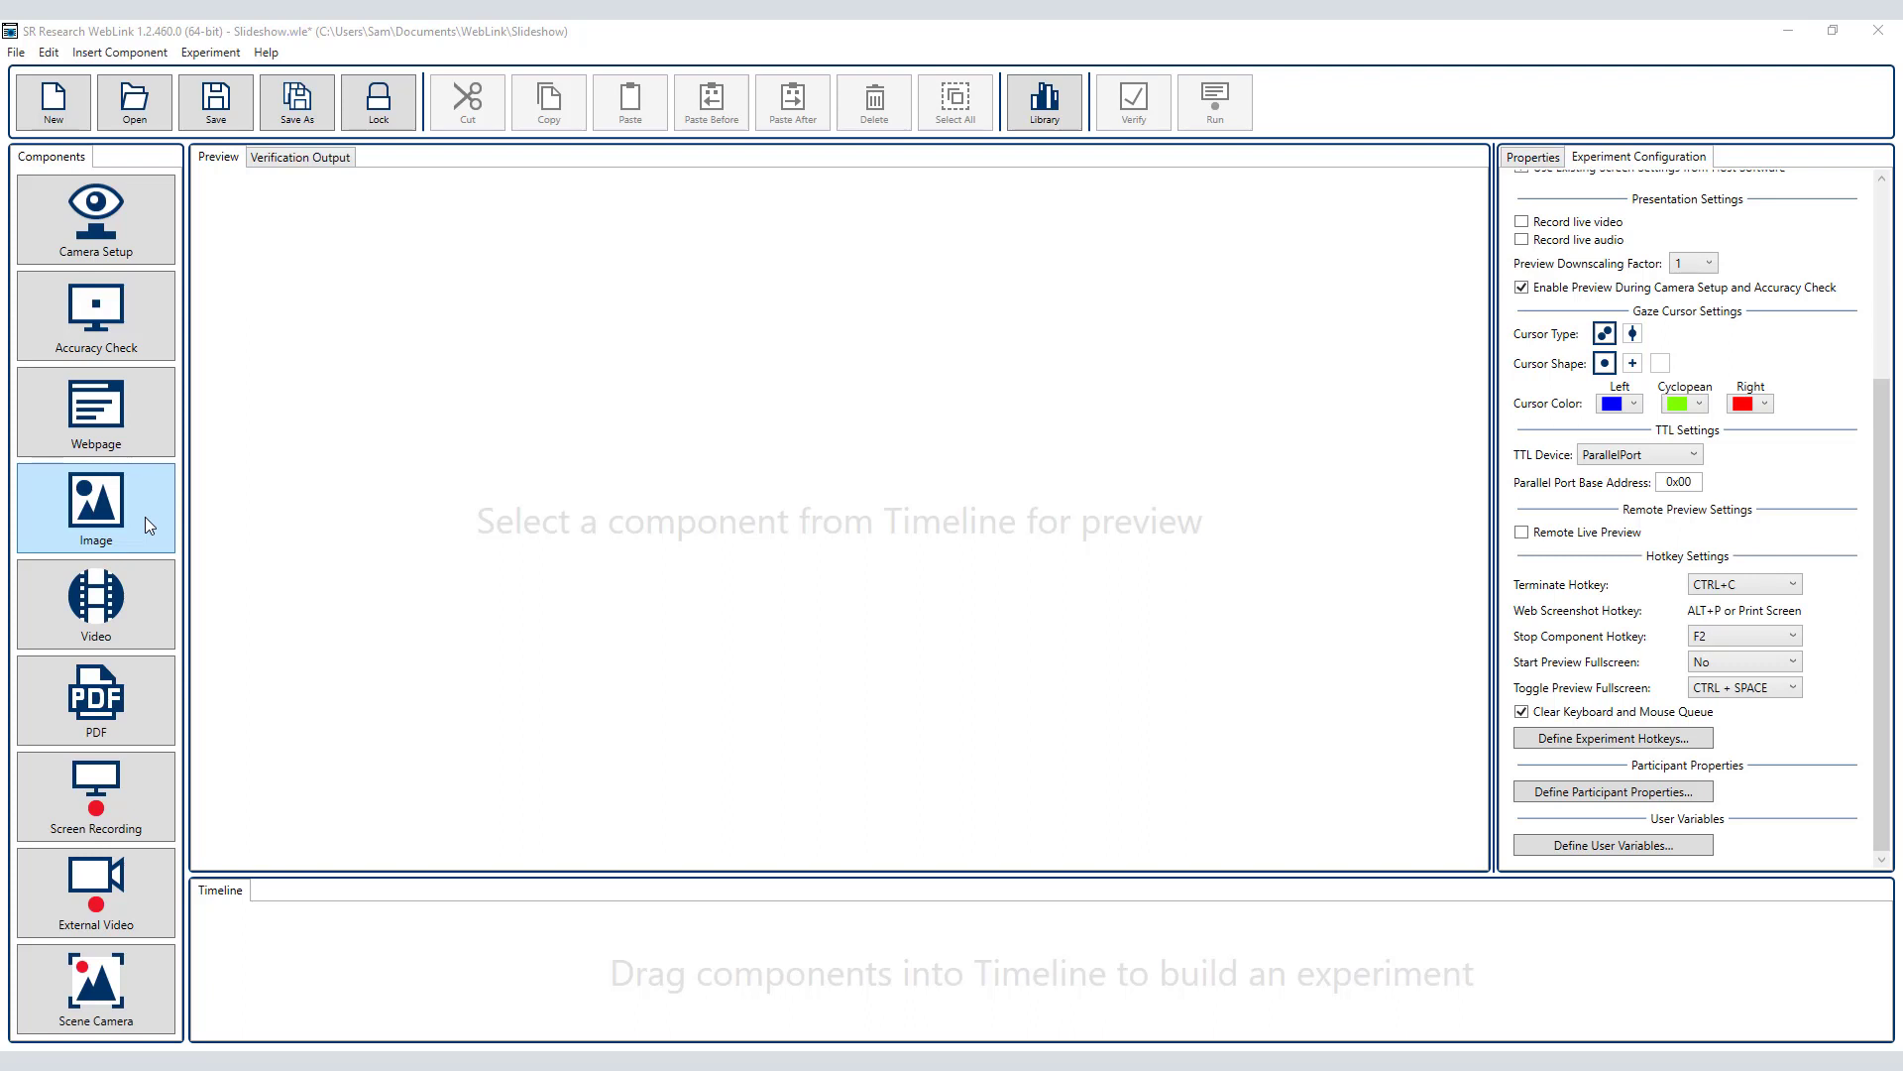
- Add an Image component to the empty timeline and label it Instructions
{"action": "left_click_drag", "start_coordinate": [146, 516], "coordinate": [288, 966]}
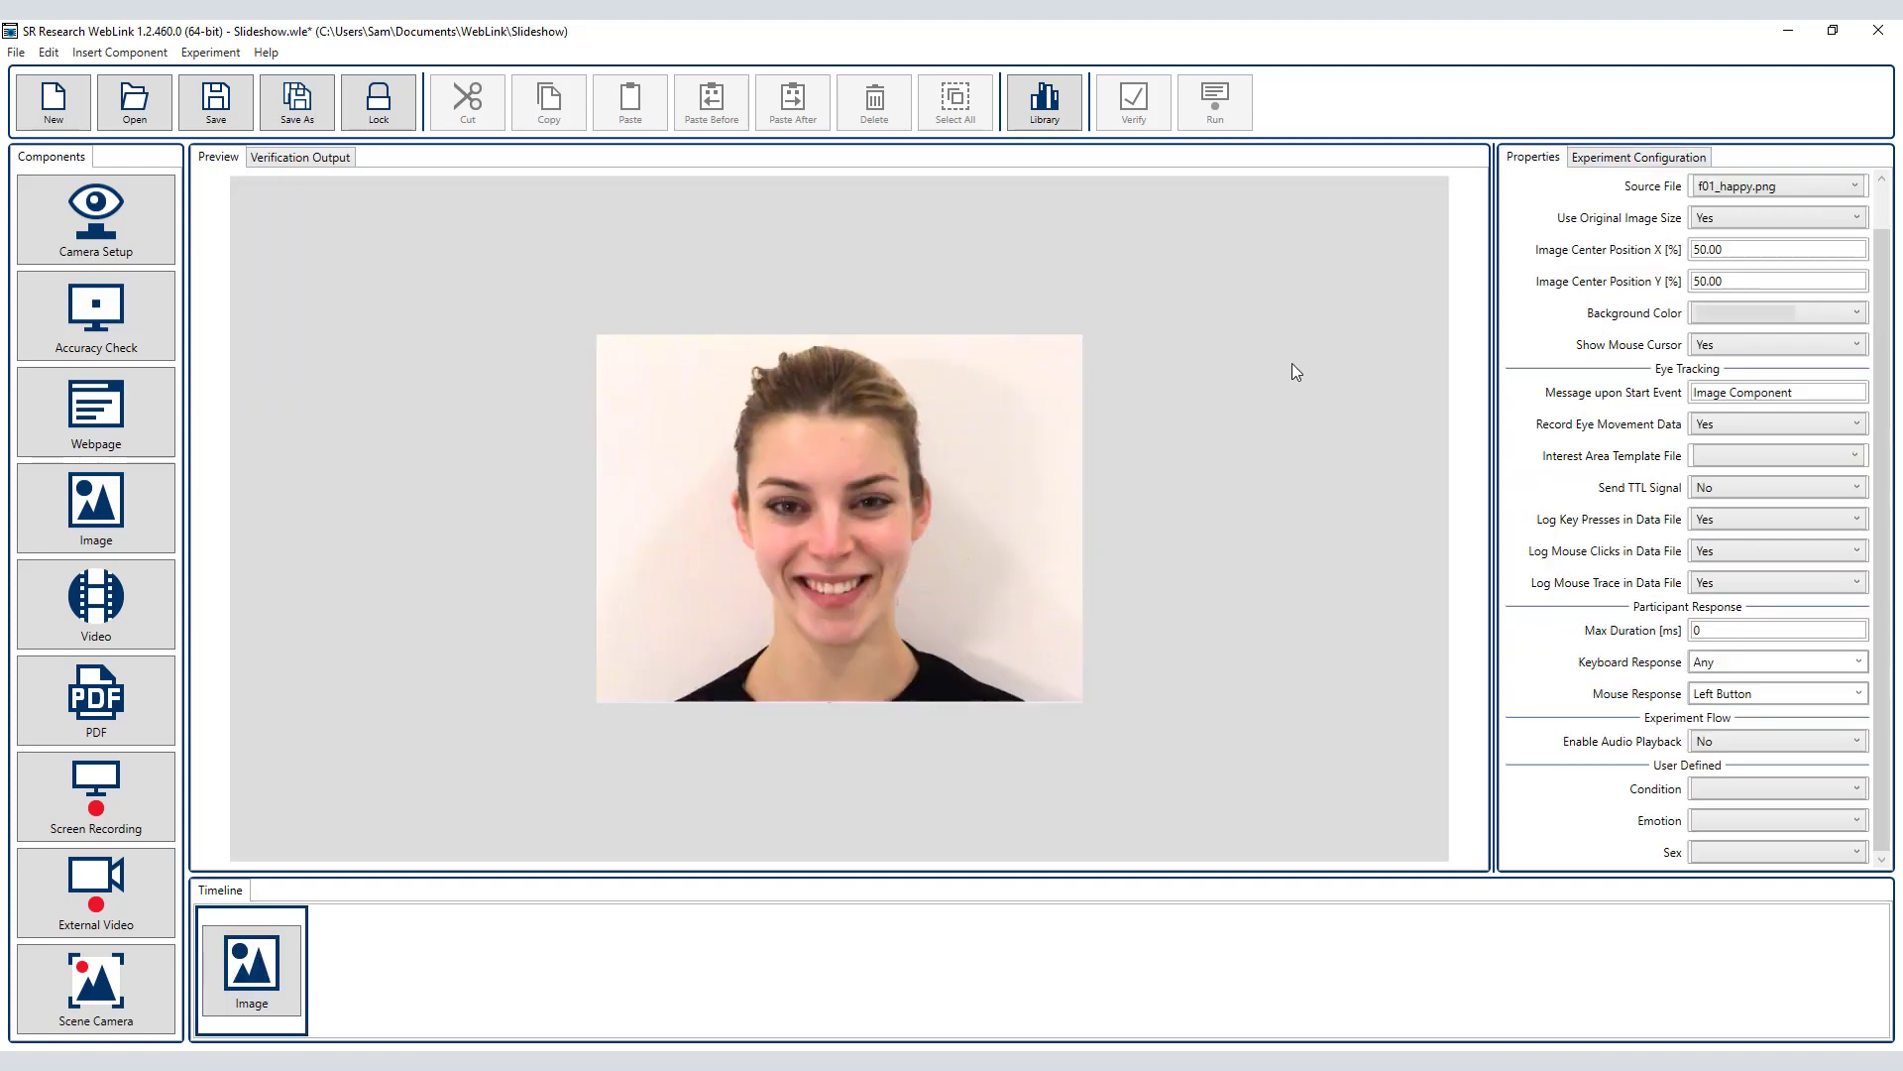
{"action": "scroll", "coordinate": [1723, 226], "scroll_direction": "up", "scroll_amount": 1}
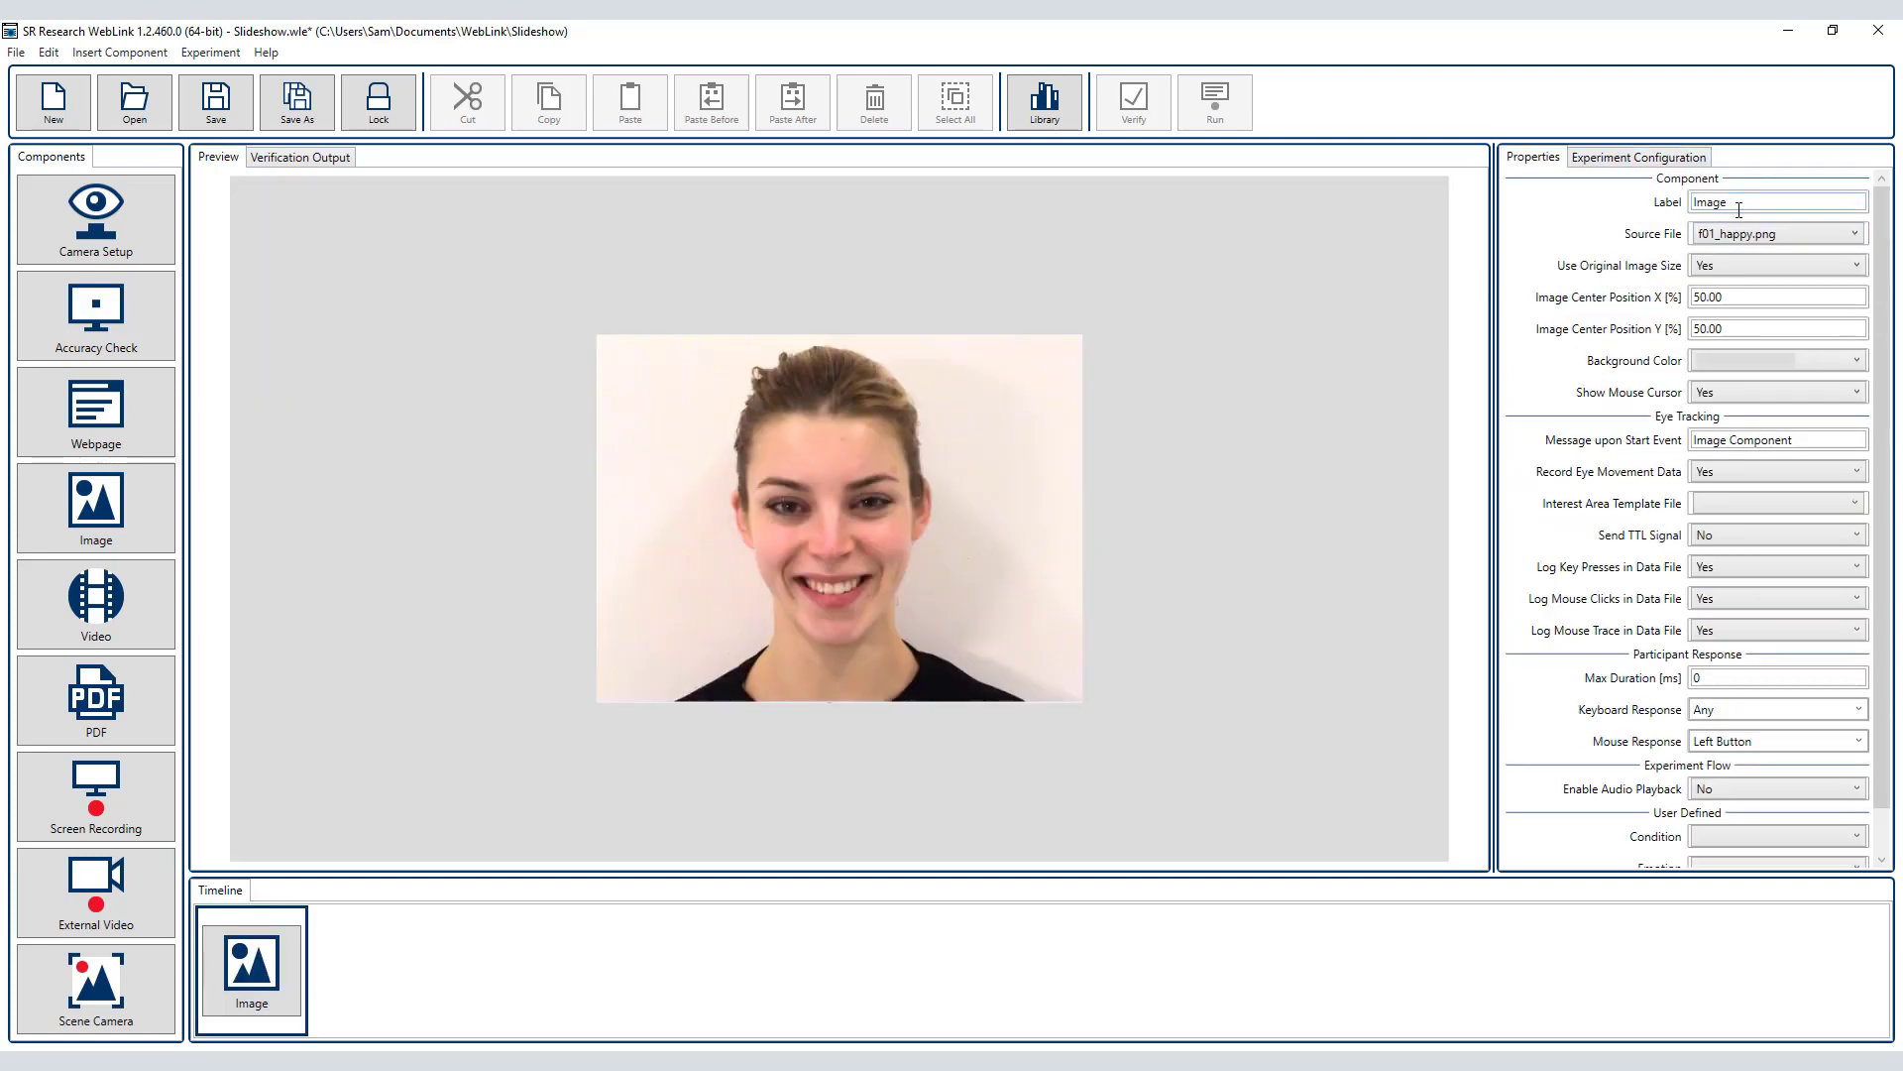
{"action": "double_click", "coordinate": [1740, 203]}
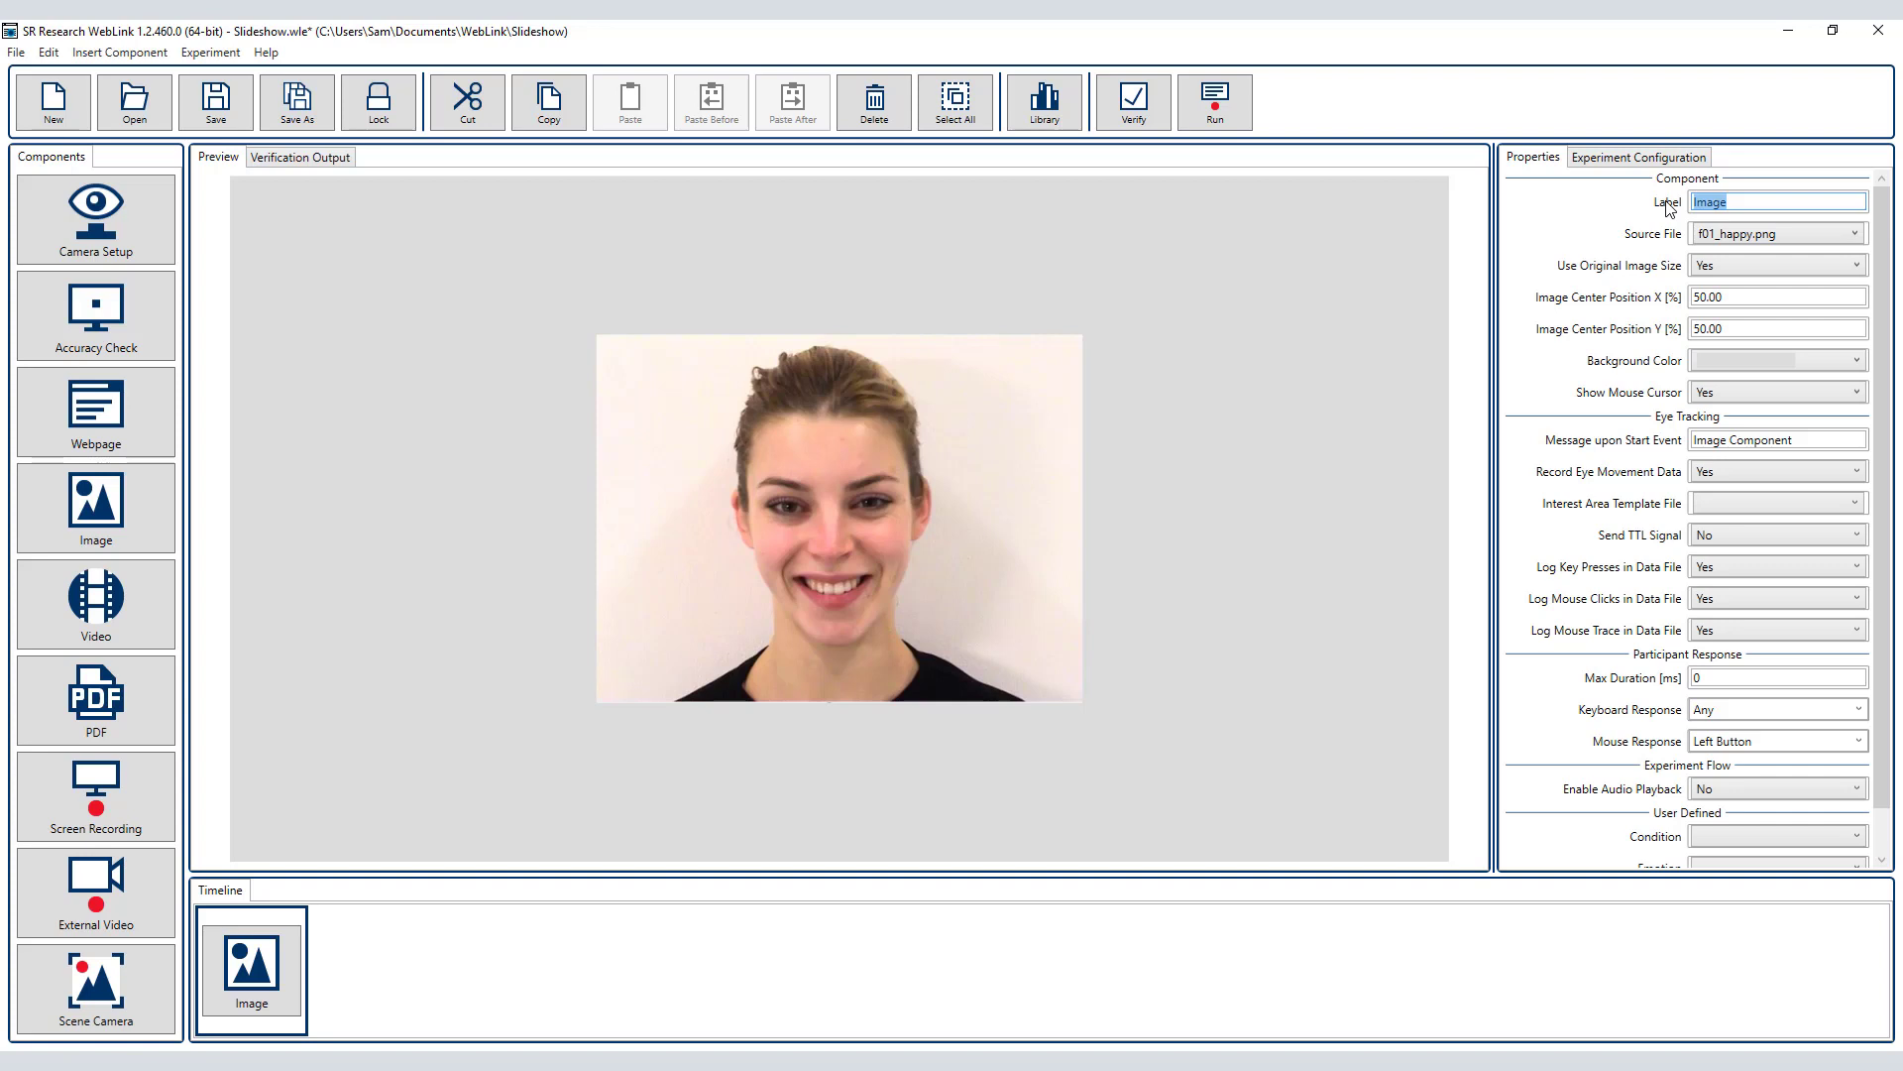
{"action": "type", "text": "Instructions"}
- Use instructions.png as the Instructions component's source, turn off original image size, and set its width and height to 80%
{"action": "left_click", "coordinate": [1714, 236]}
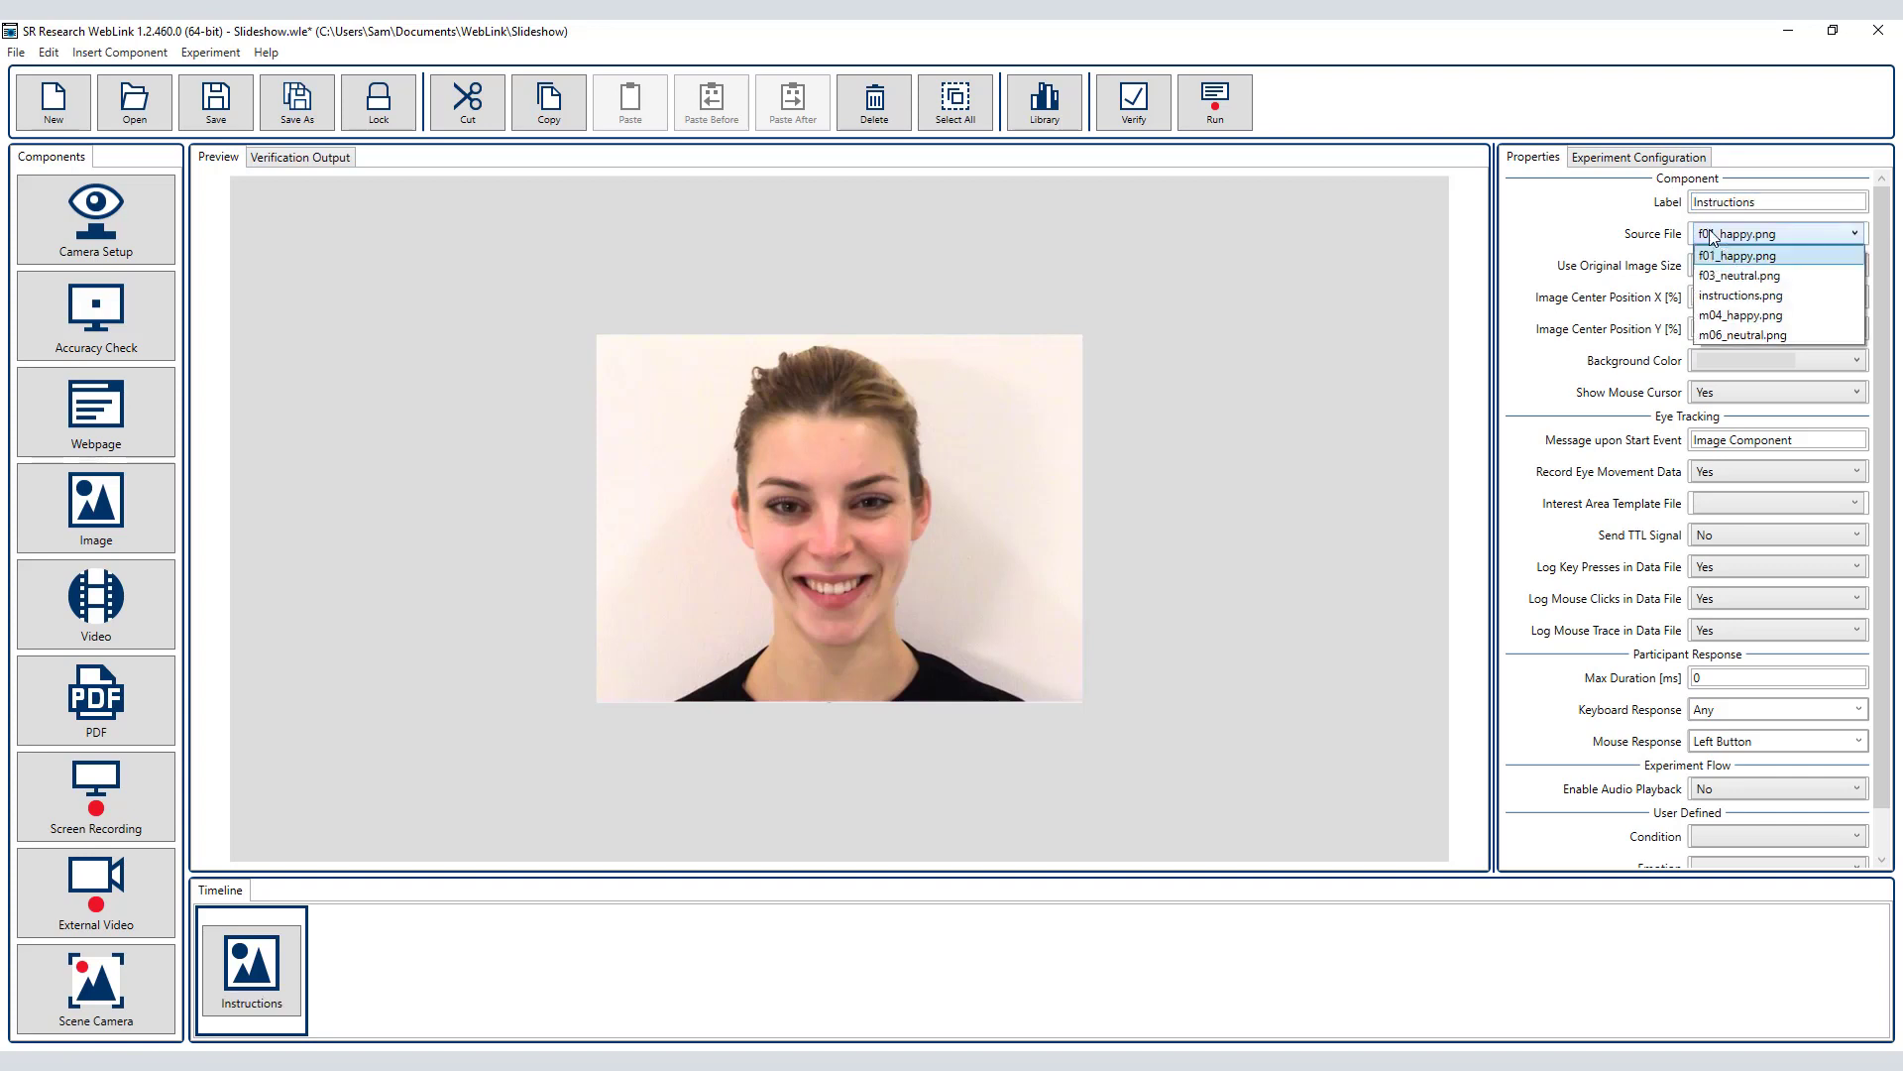
{"action": "left_click", "coordinate": [1725, 295]}
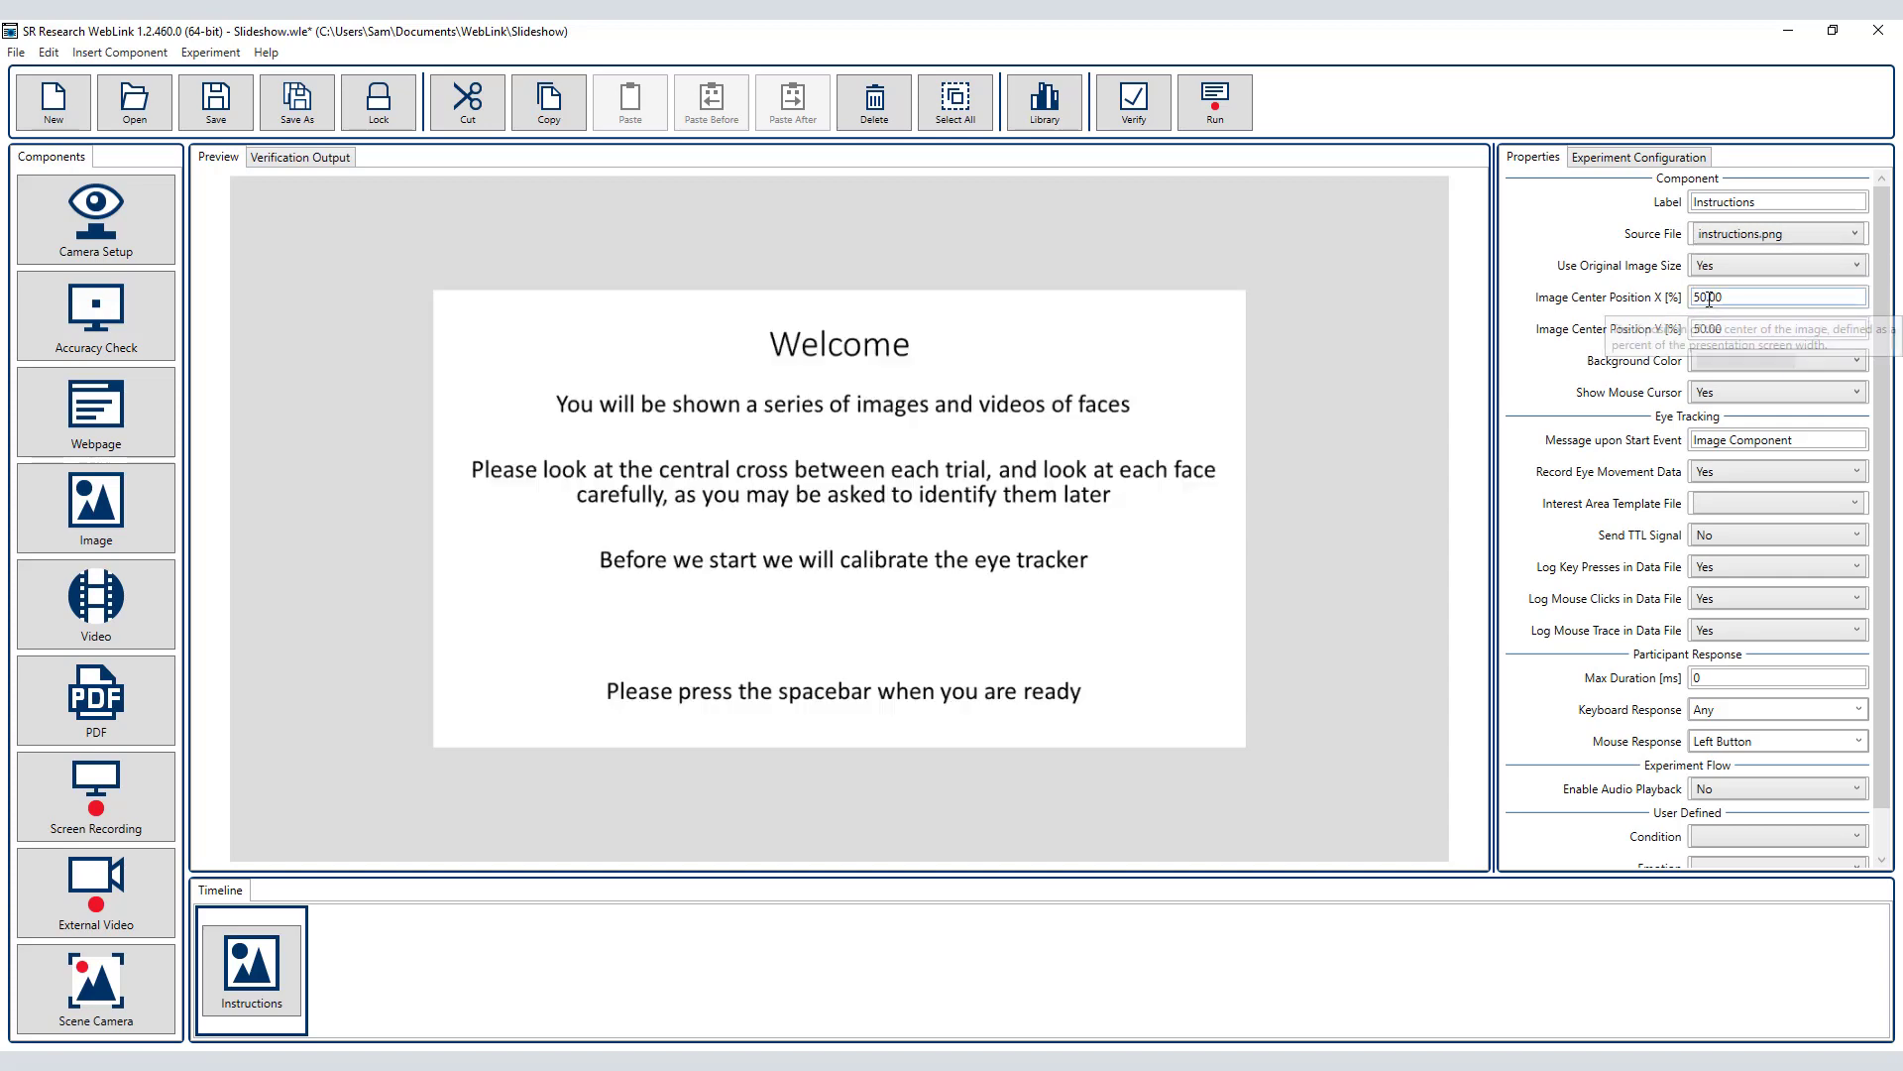
{"action": "left_click", "coordinate": [1707, 279]}
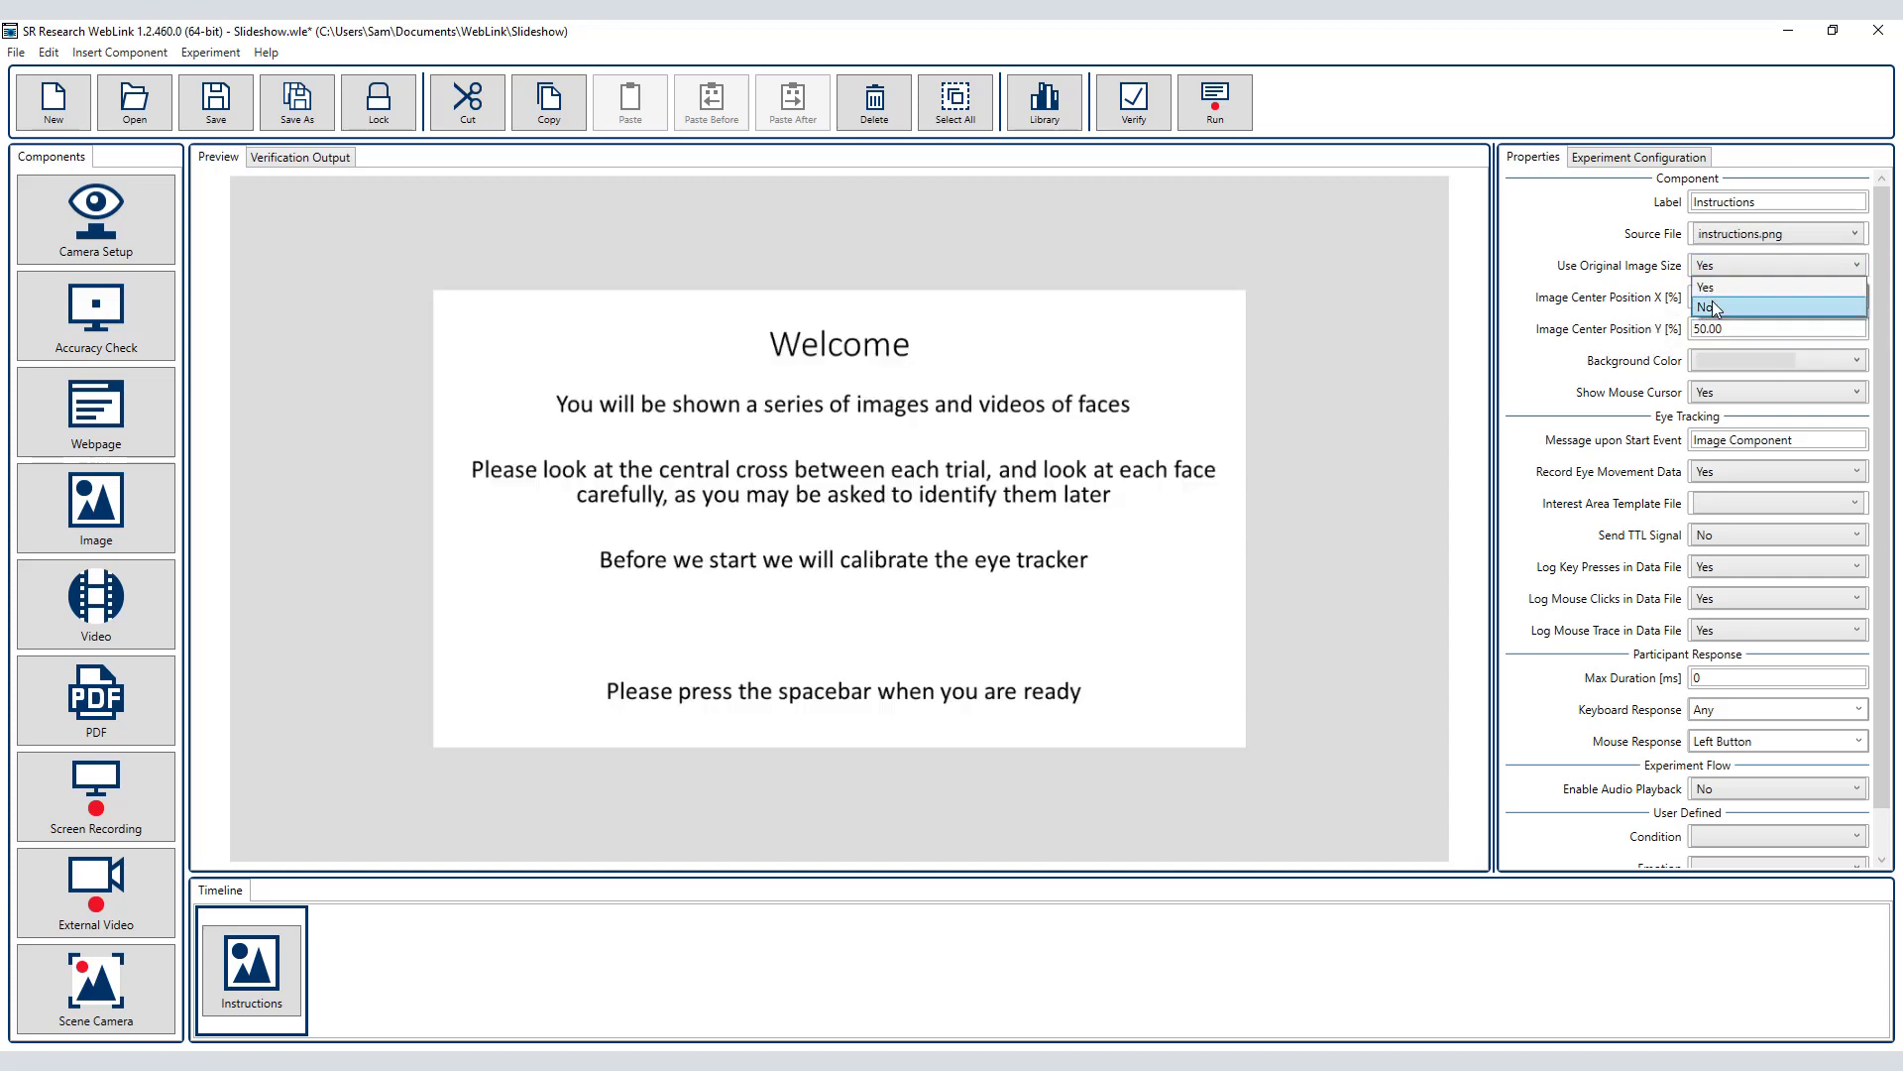
{"action": "left_click", "coordinate": [1716, 299]}
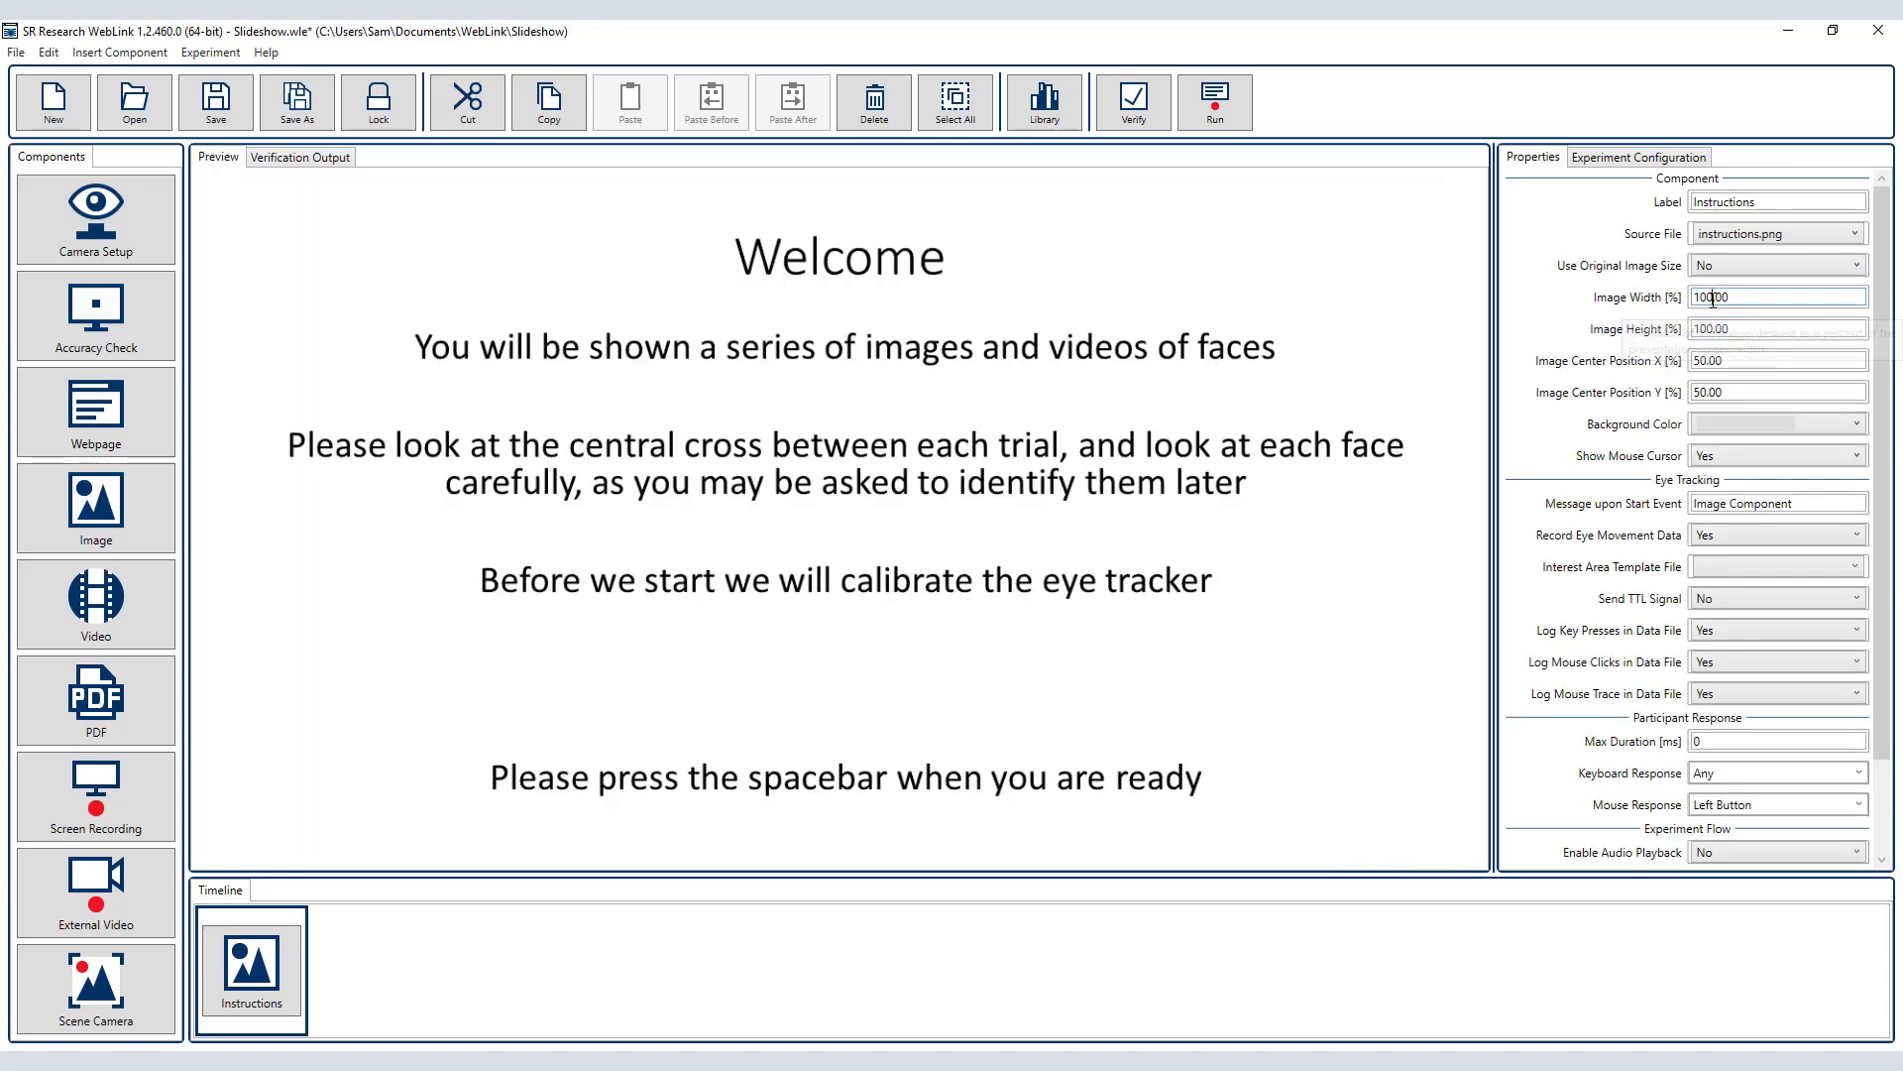
{"action": "left_click_drag", "start_coordinate": [1713, 299], "coordinate": [1687, 333]}
{"action": "type", "text": "80"}
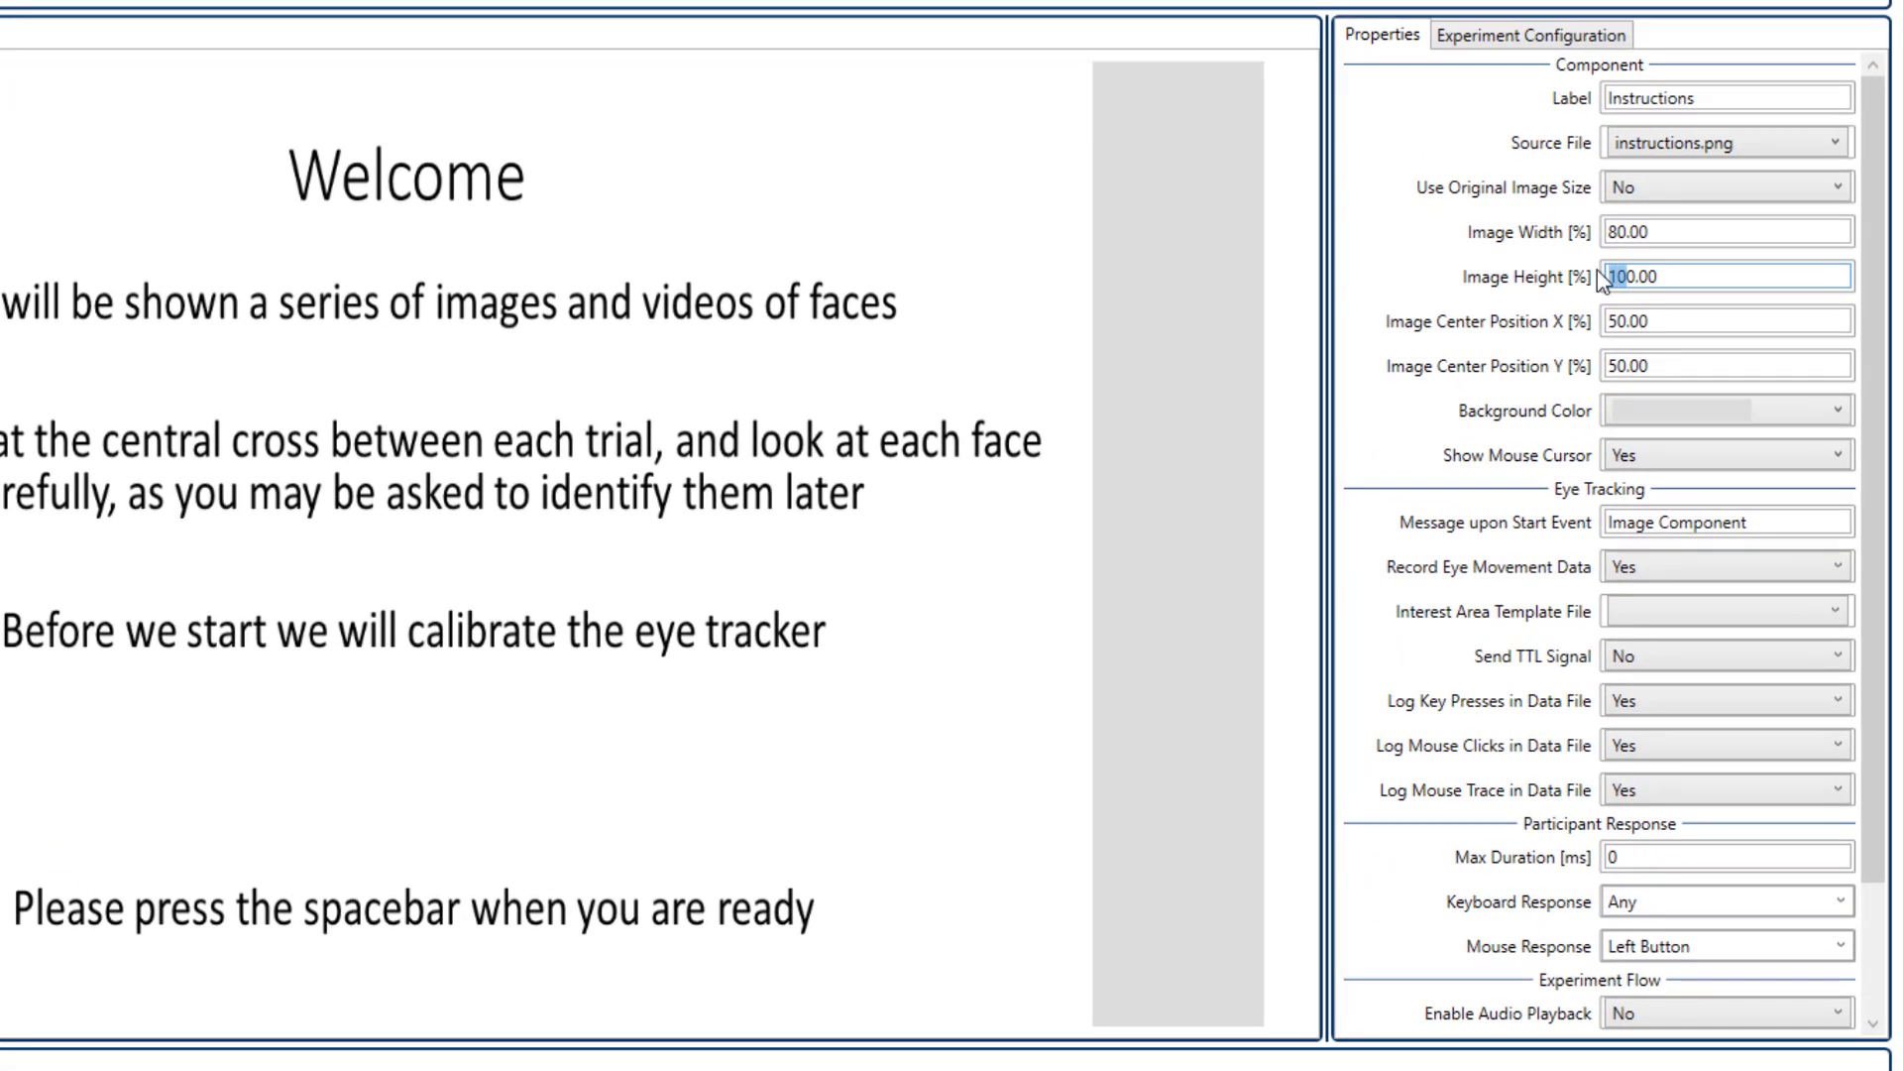
{"action": "type", "text": "80"}
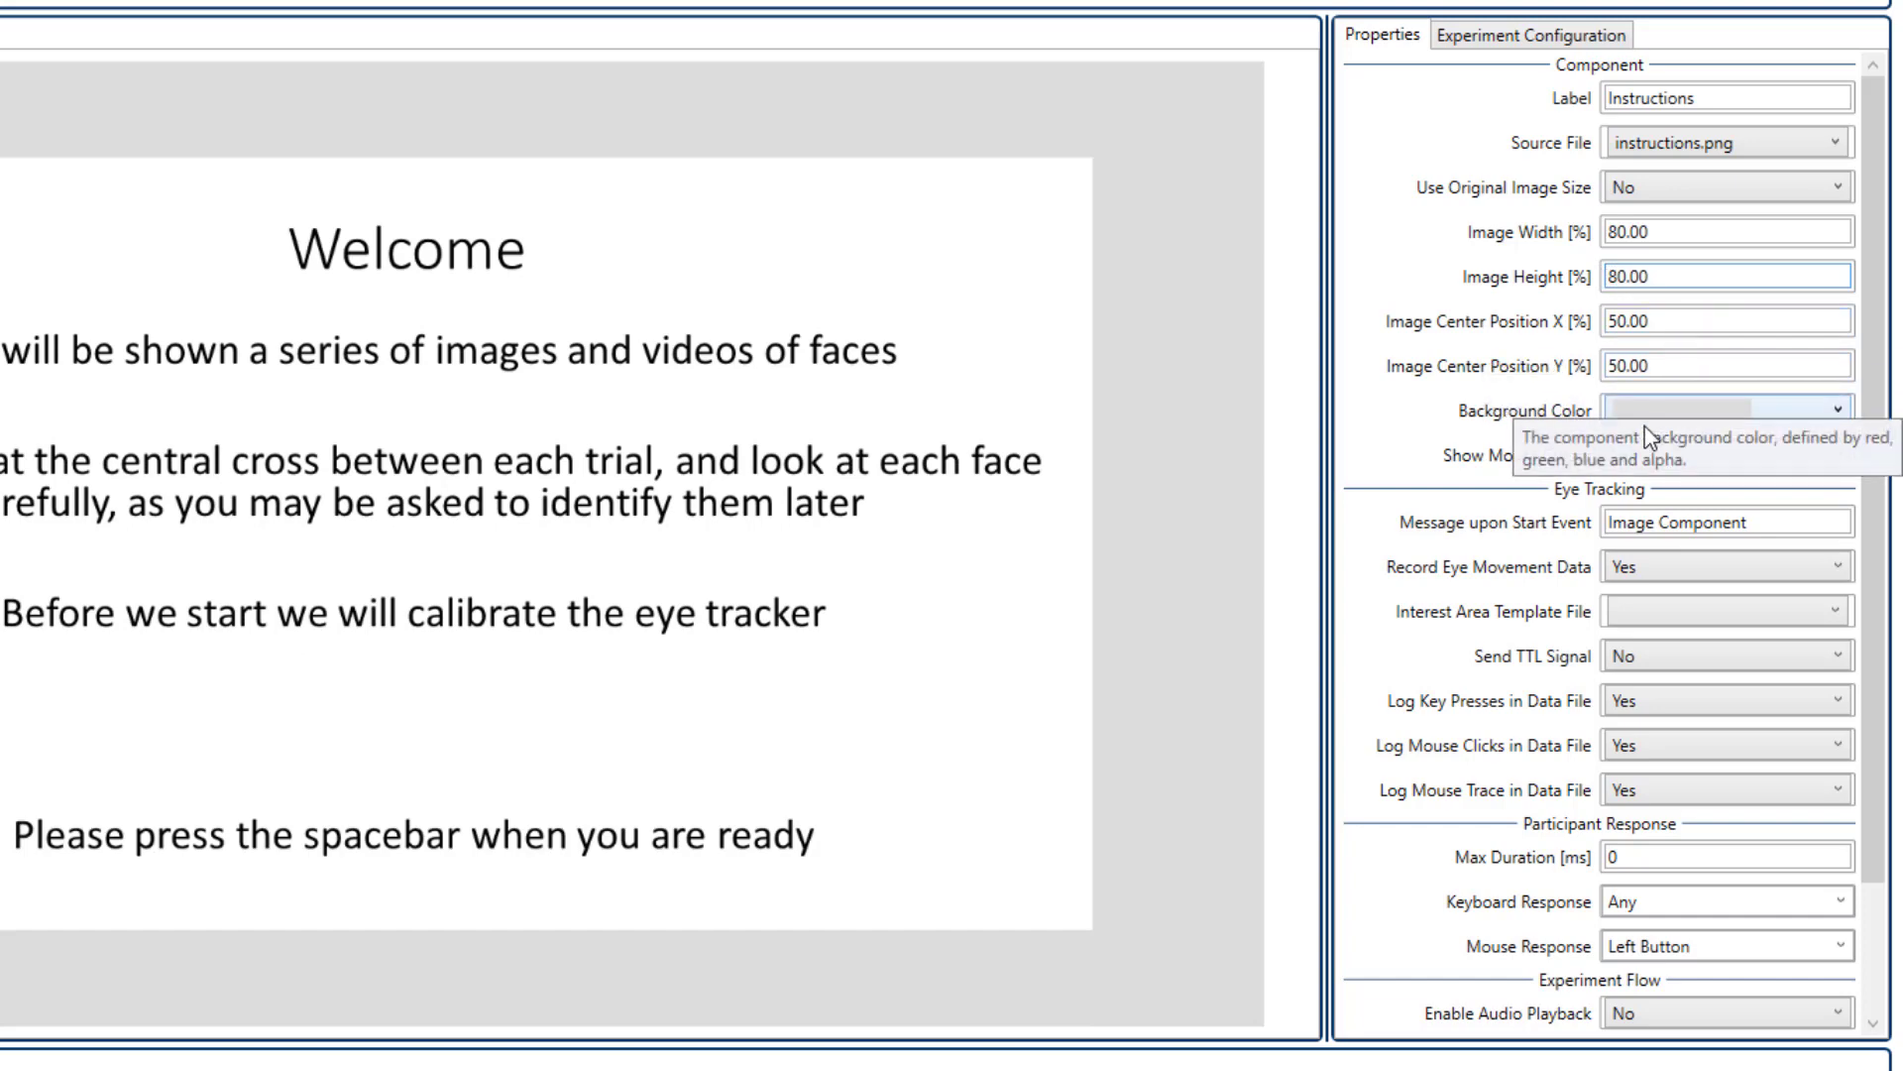
- Disable eye movement recording for the Instructions component and accept only Space as its response, with no mouse response
{"action": "left_click", "coordinate": [1651, 565]}
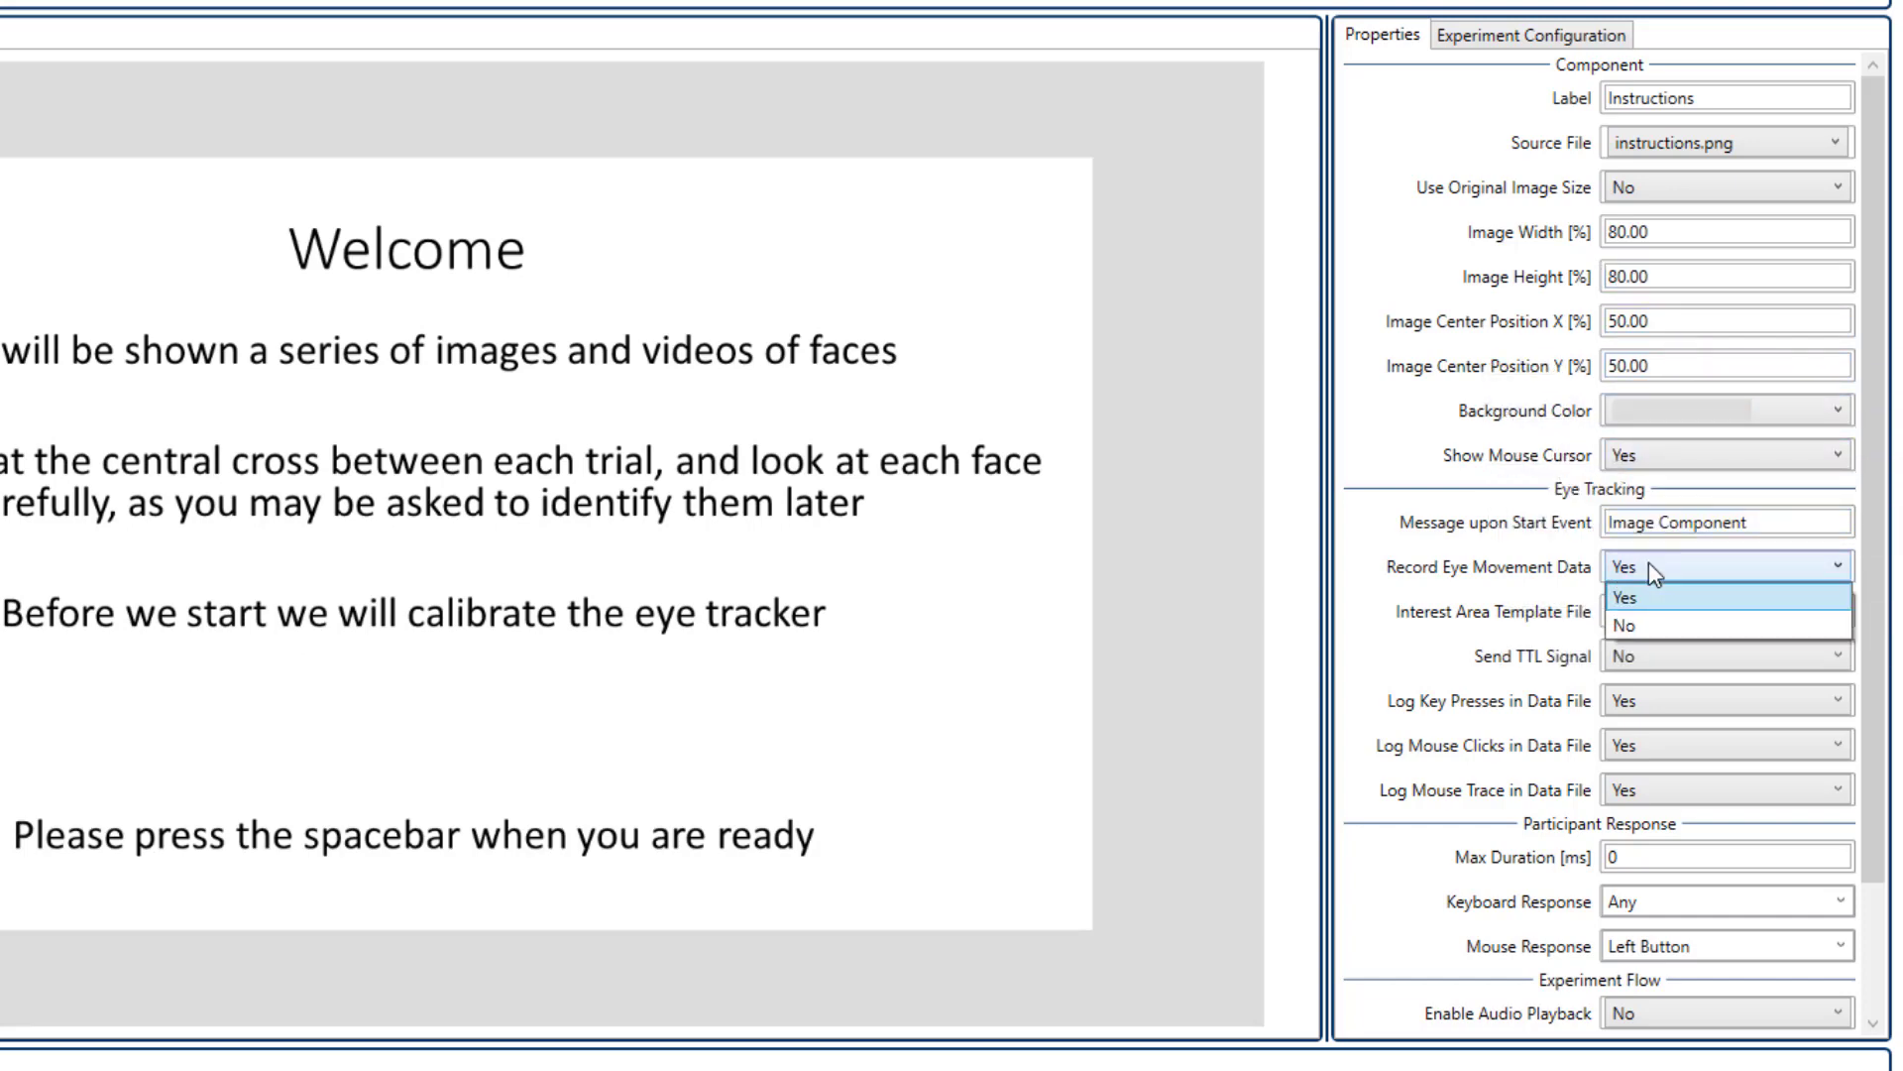
{"action": "left_click", "coordinate": [1646, 626]}
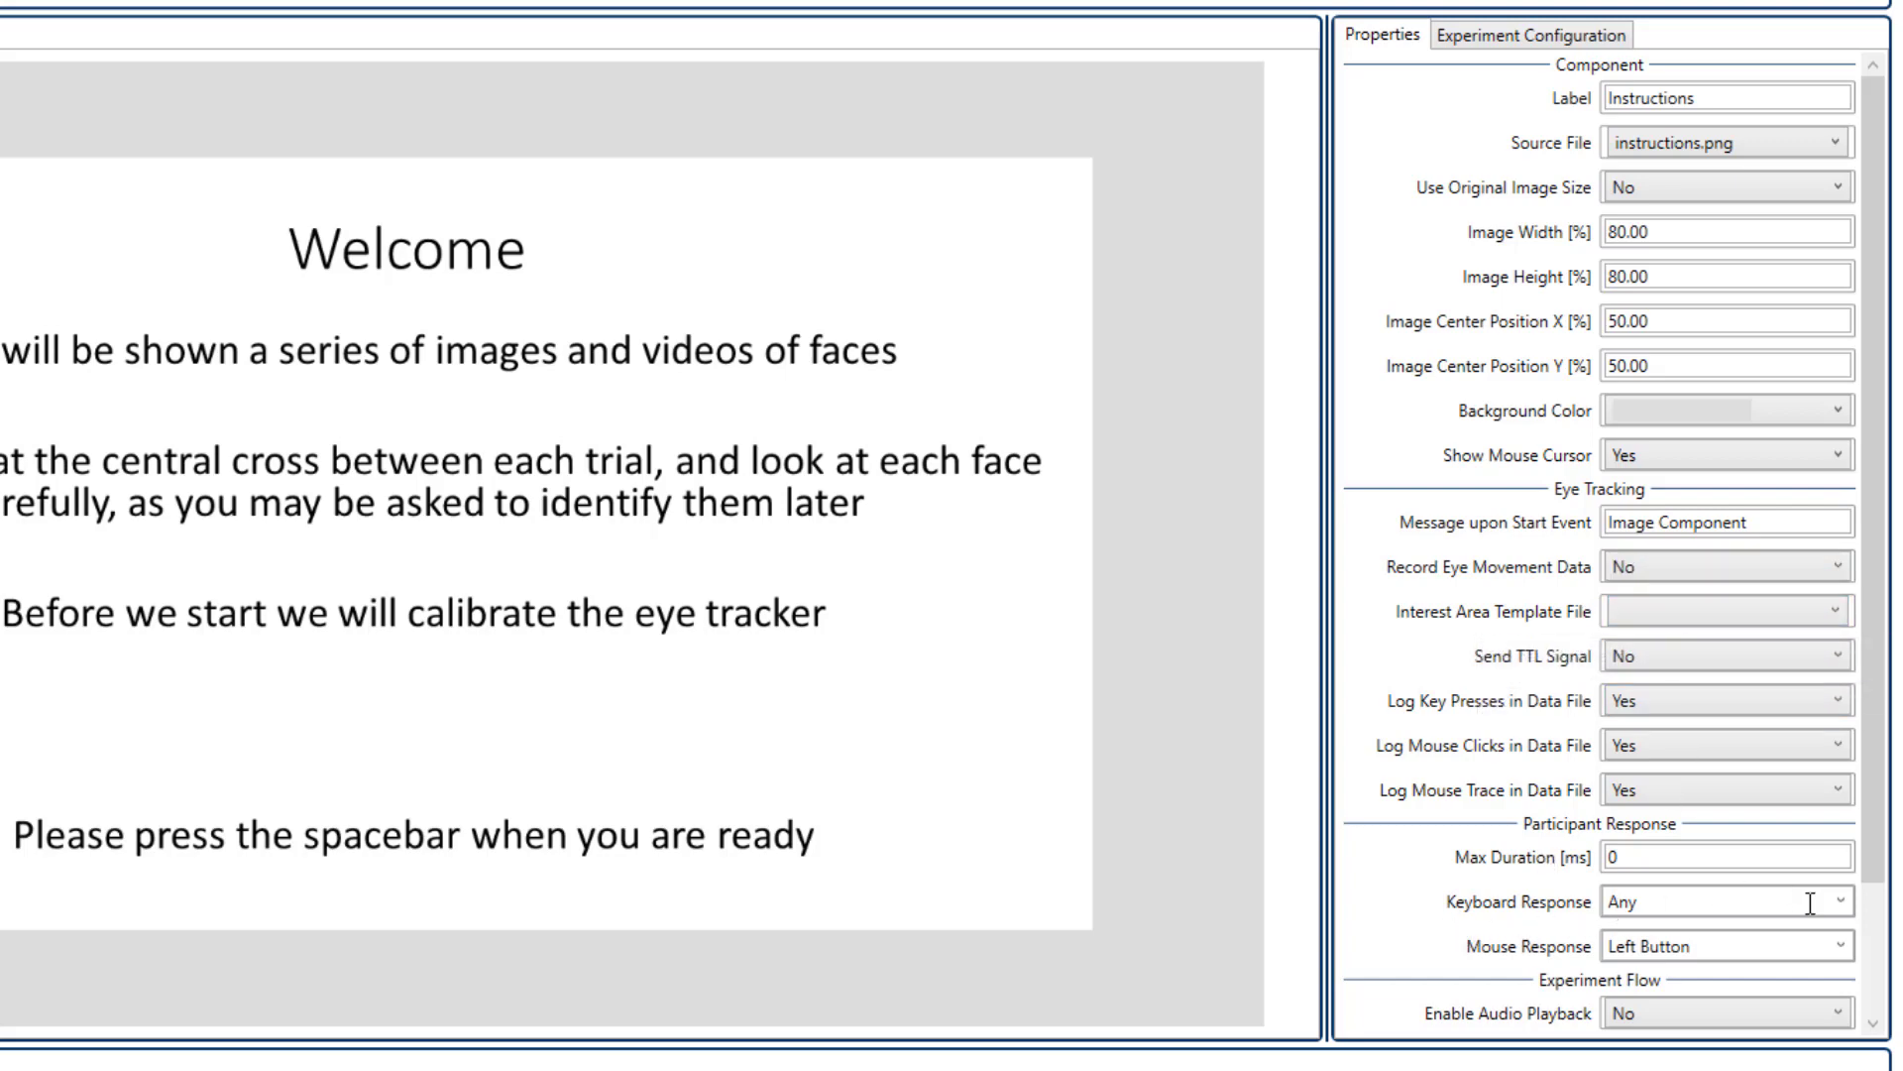
{"action": "left_click", "coordinate": [1842, 904]}
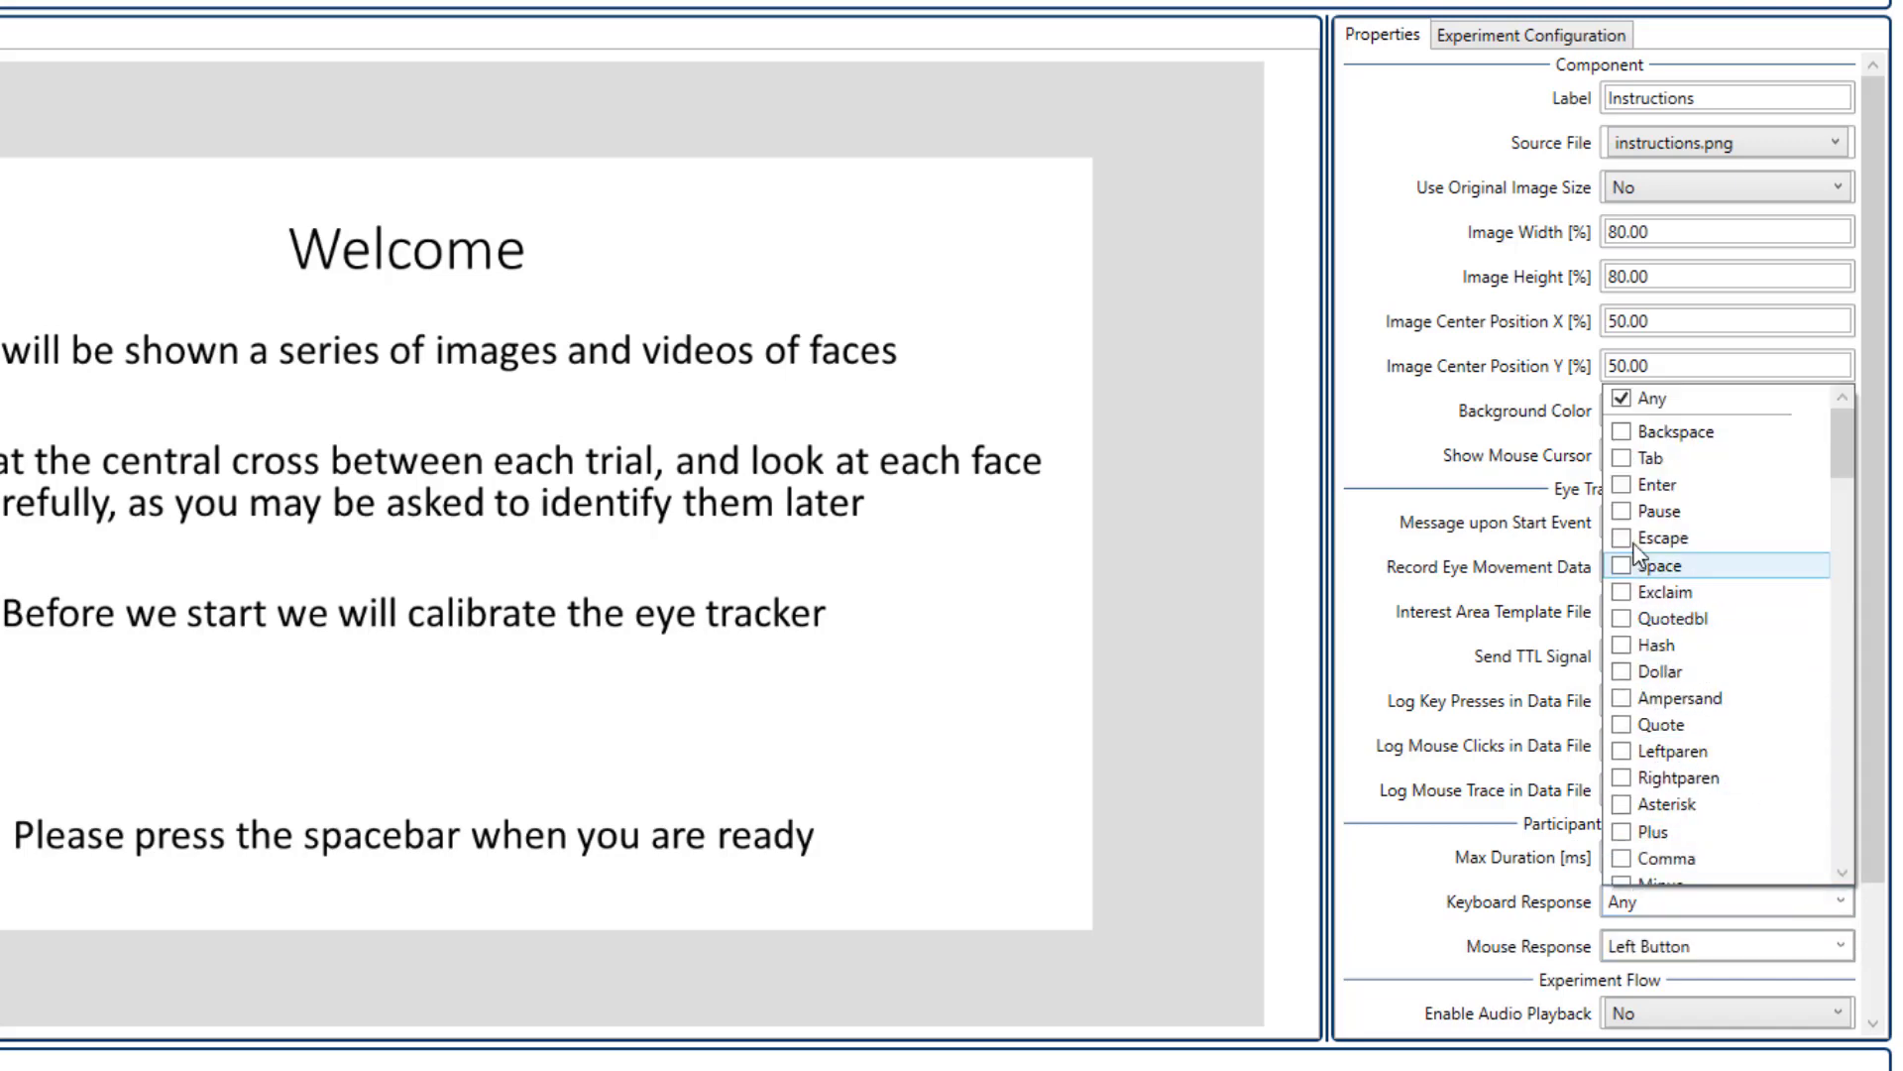
{"action": "left_click", "coordinate": [1622, 566]}
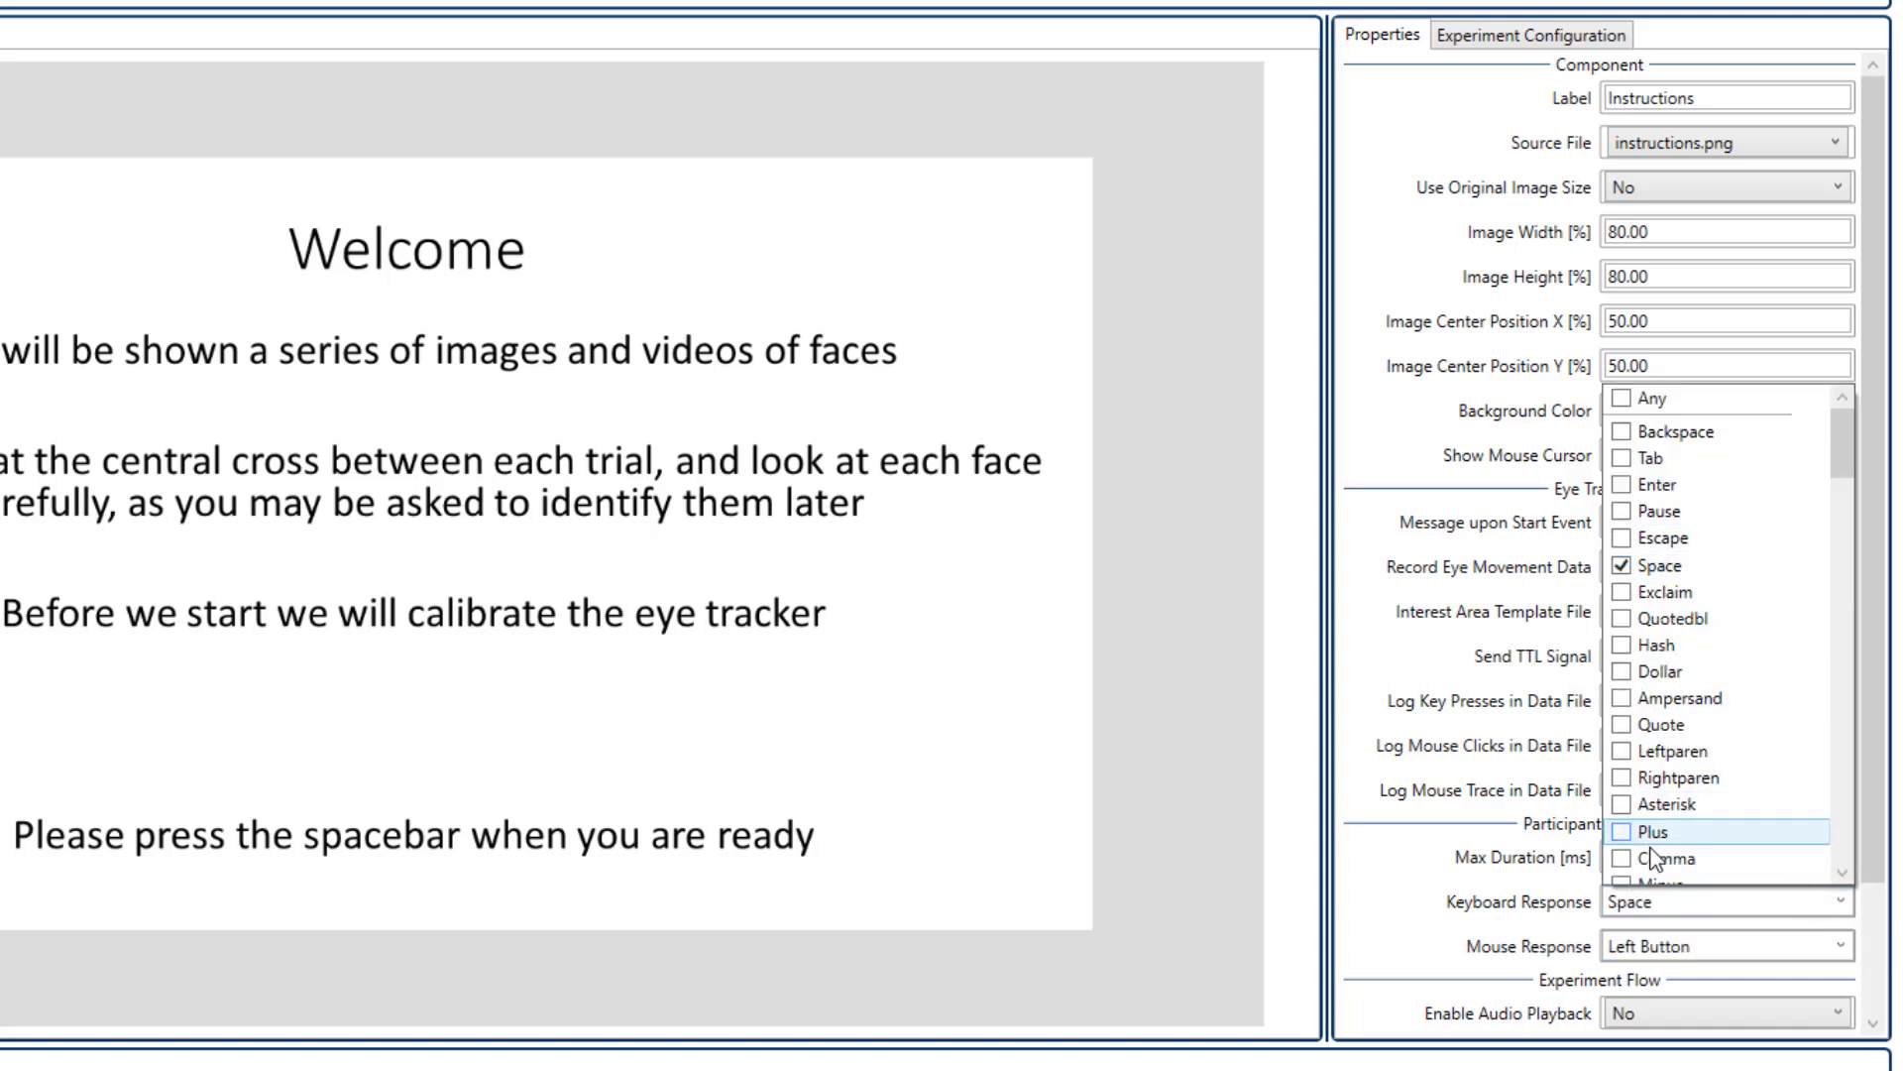
{"action": "left_click", "coordinate": [1378, 947]}
{"action": "left_click", "coordinate": [1840, 945]}
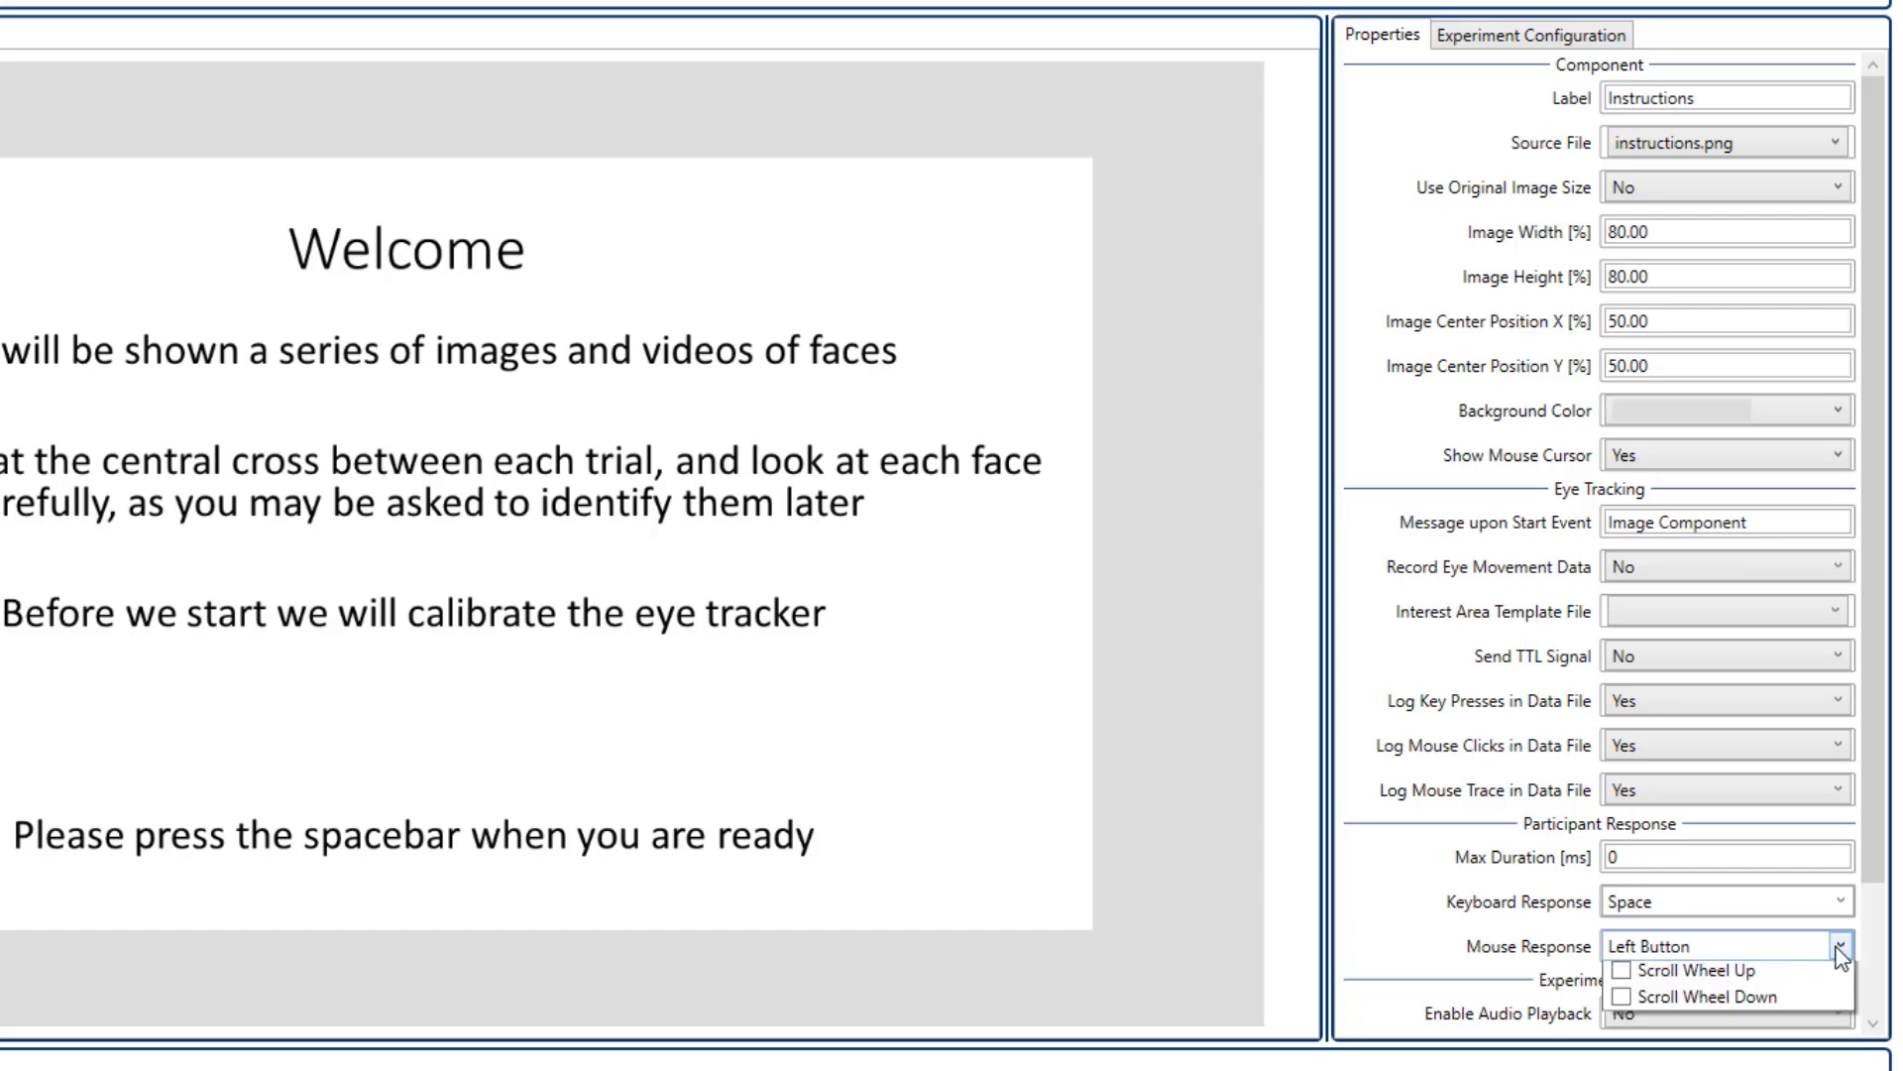
{"action": "left_click", "coordinate": [1622, 1008]}
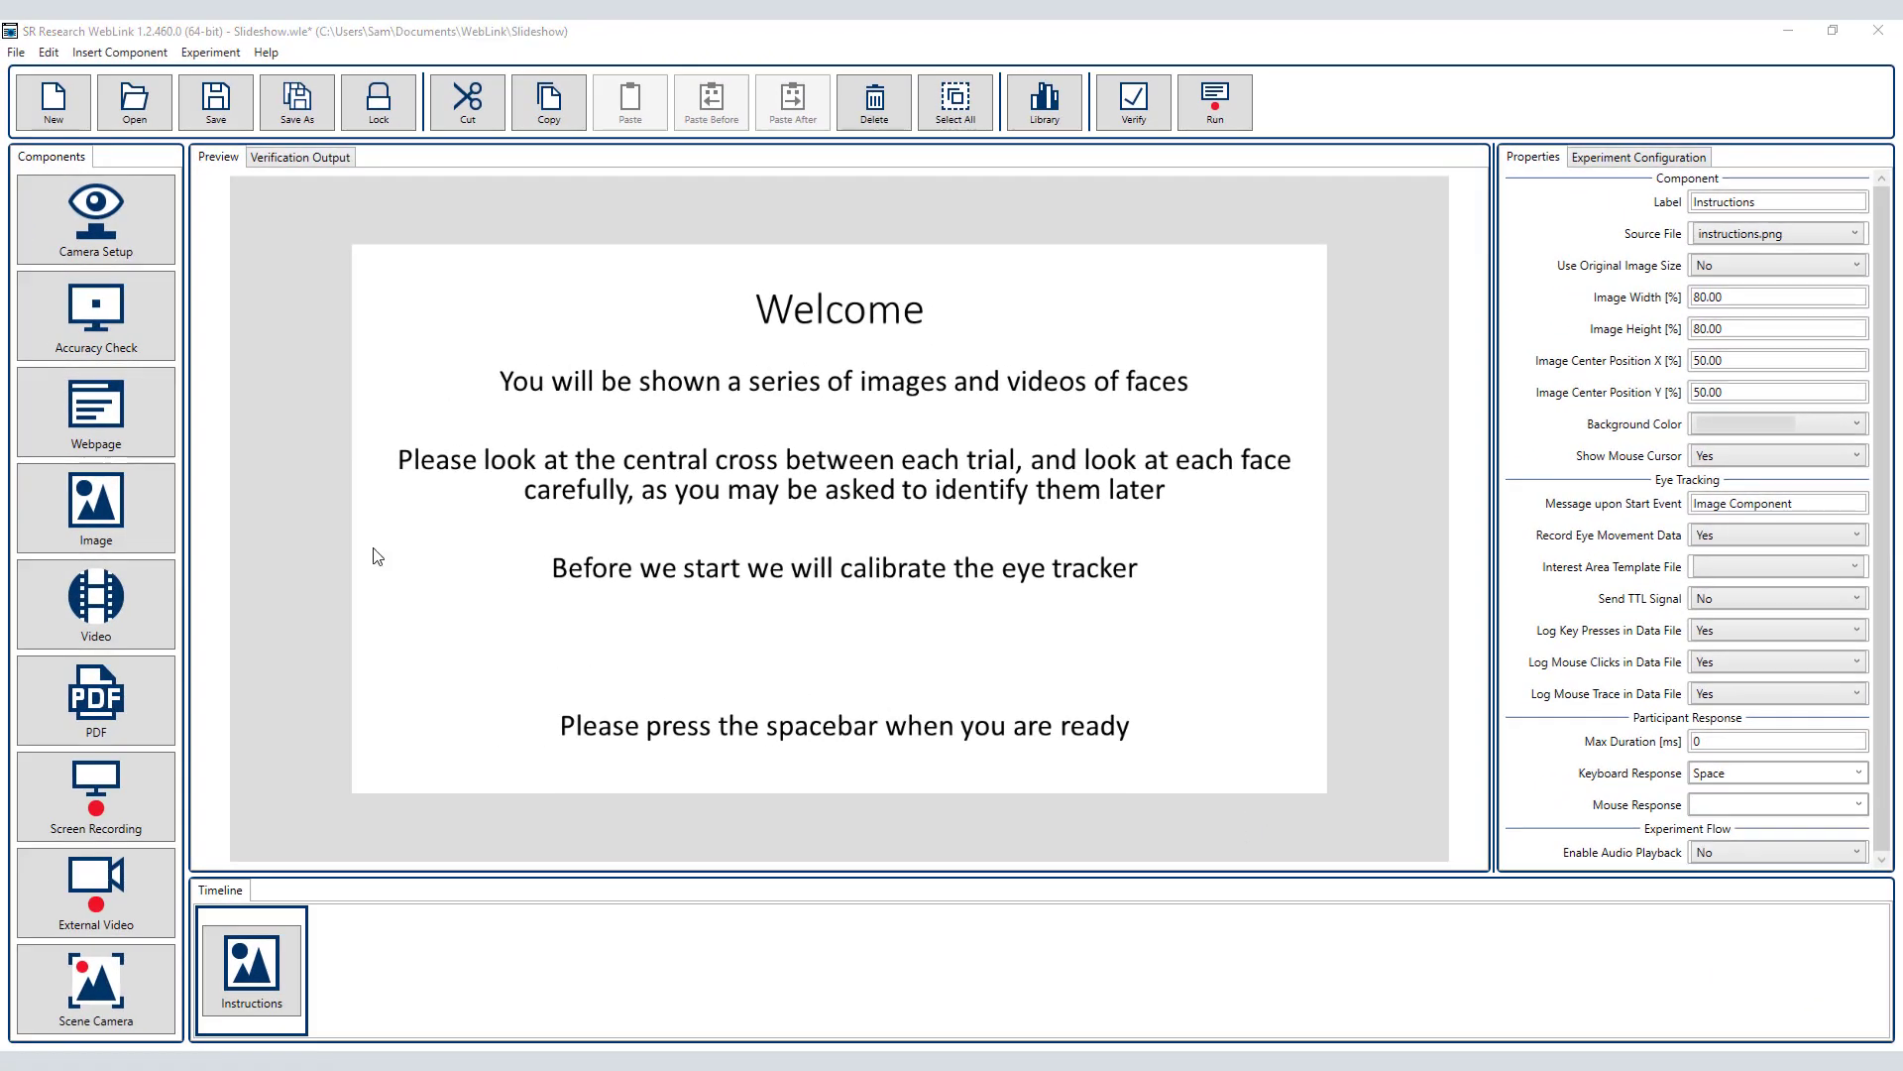
- Add a Camera Setup component to the timeline after Instructions
{"action": "left_click_drag", "start_coordinate": [122, 203], "coordinate": [429, 984]}
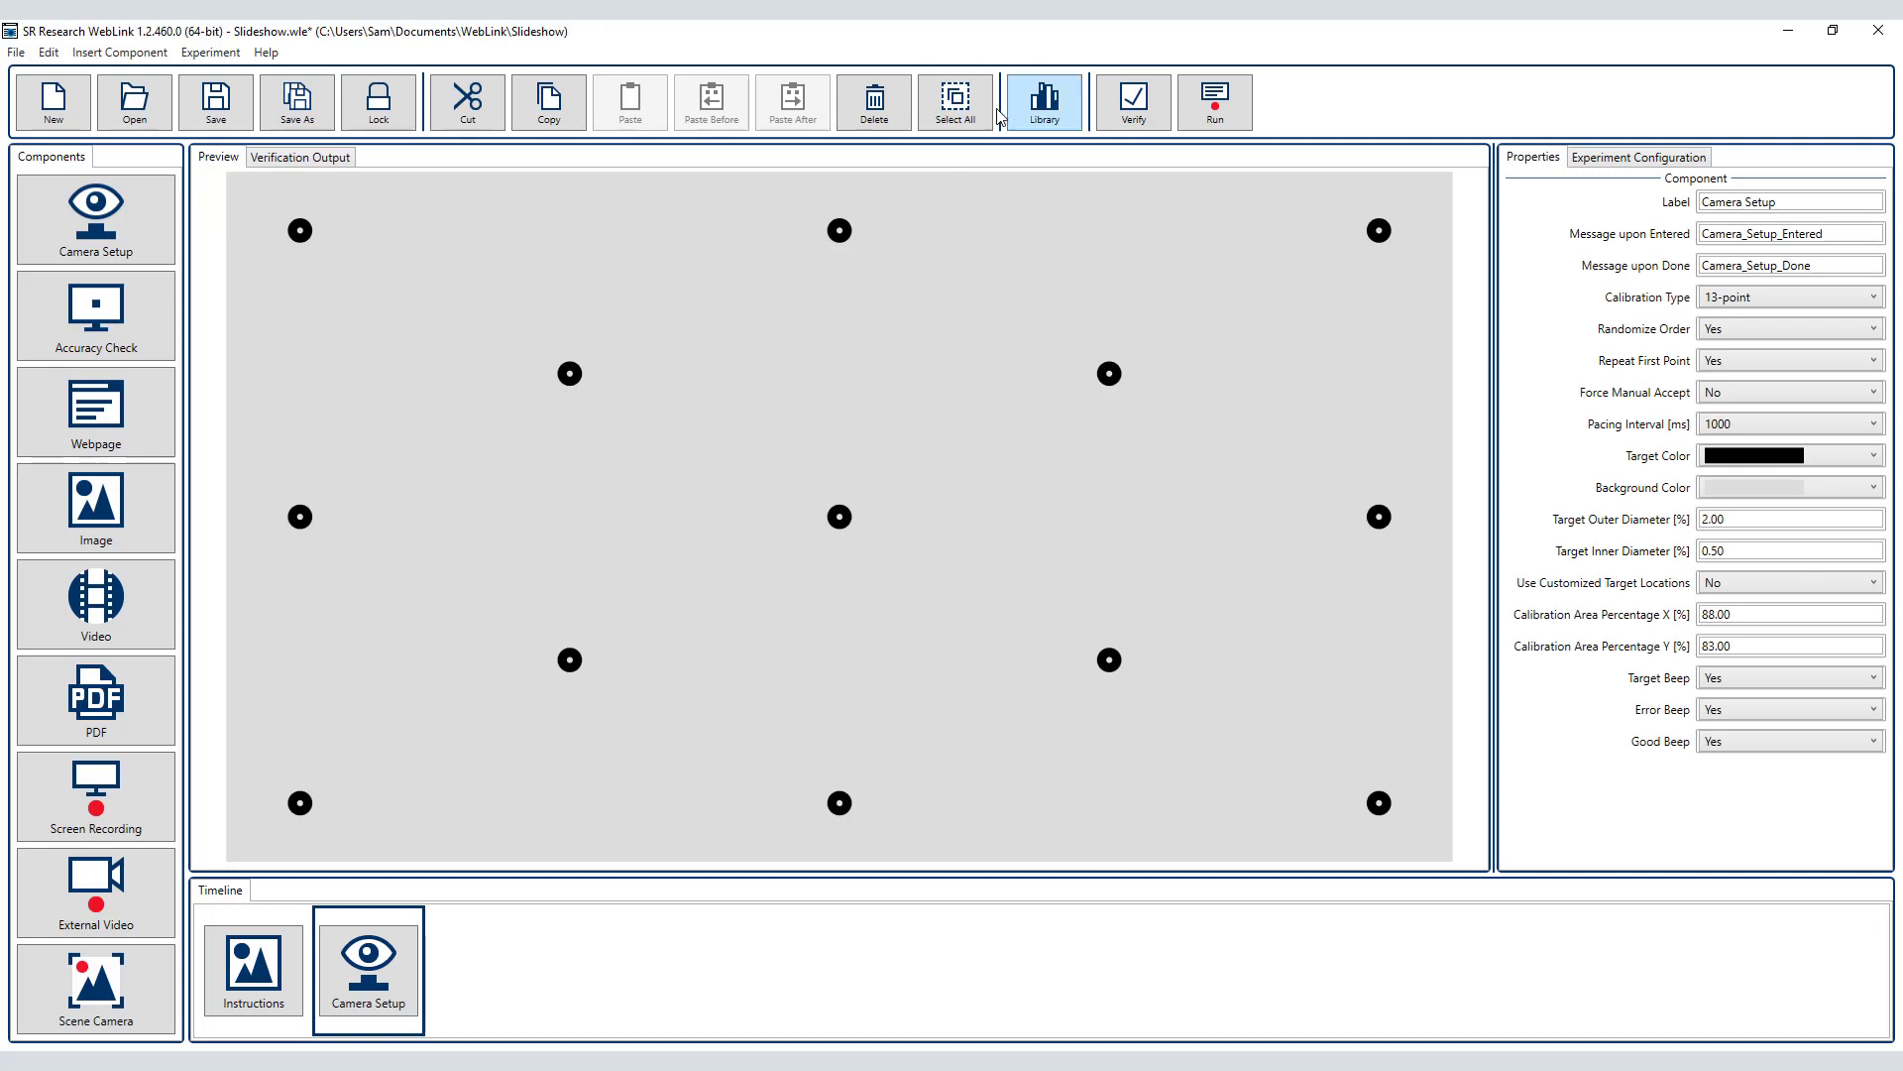
- Import FixationCross.png from the SlideShowStimuli folder into the image library and preview it
{"action": "left_click", "coordinate": [1027, 117]}
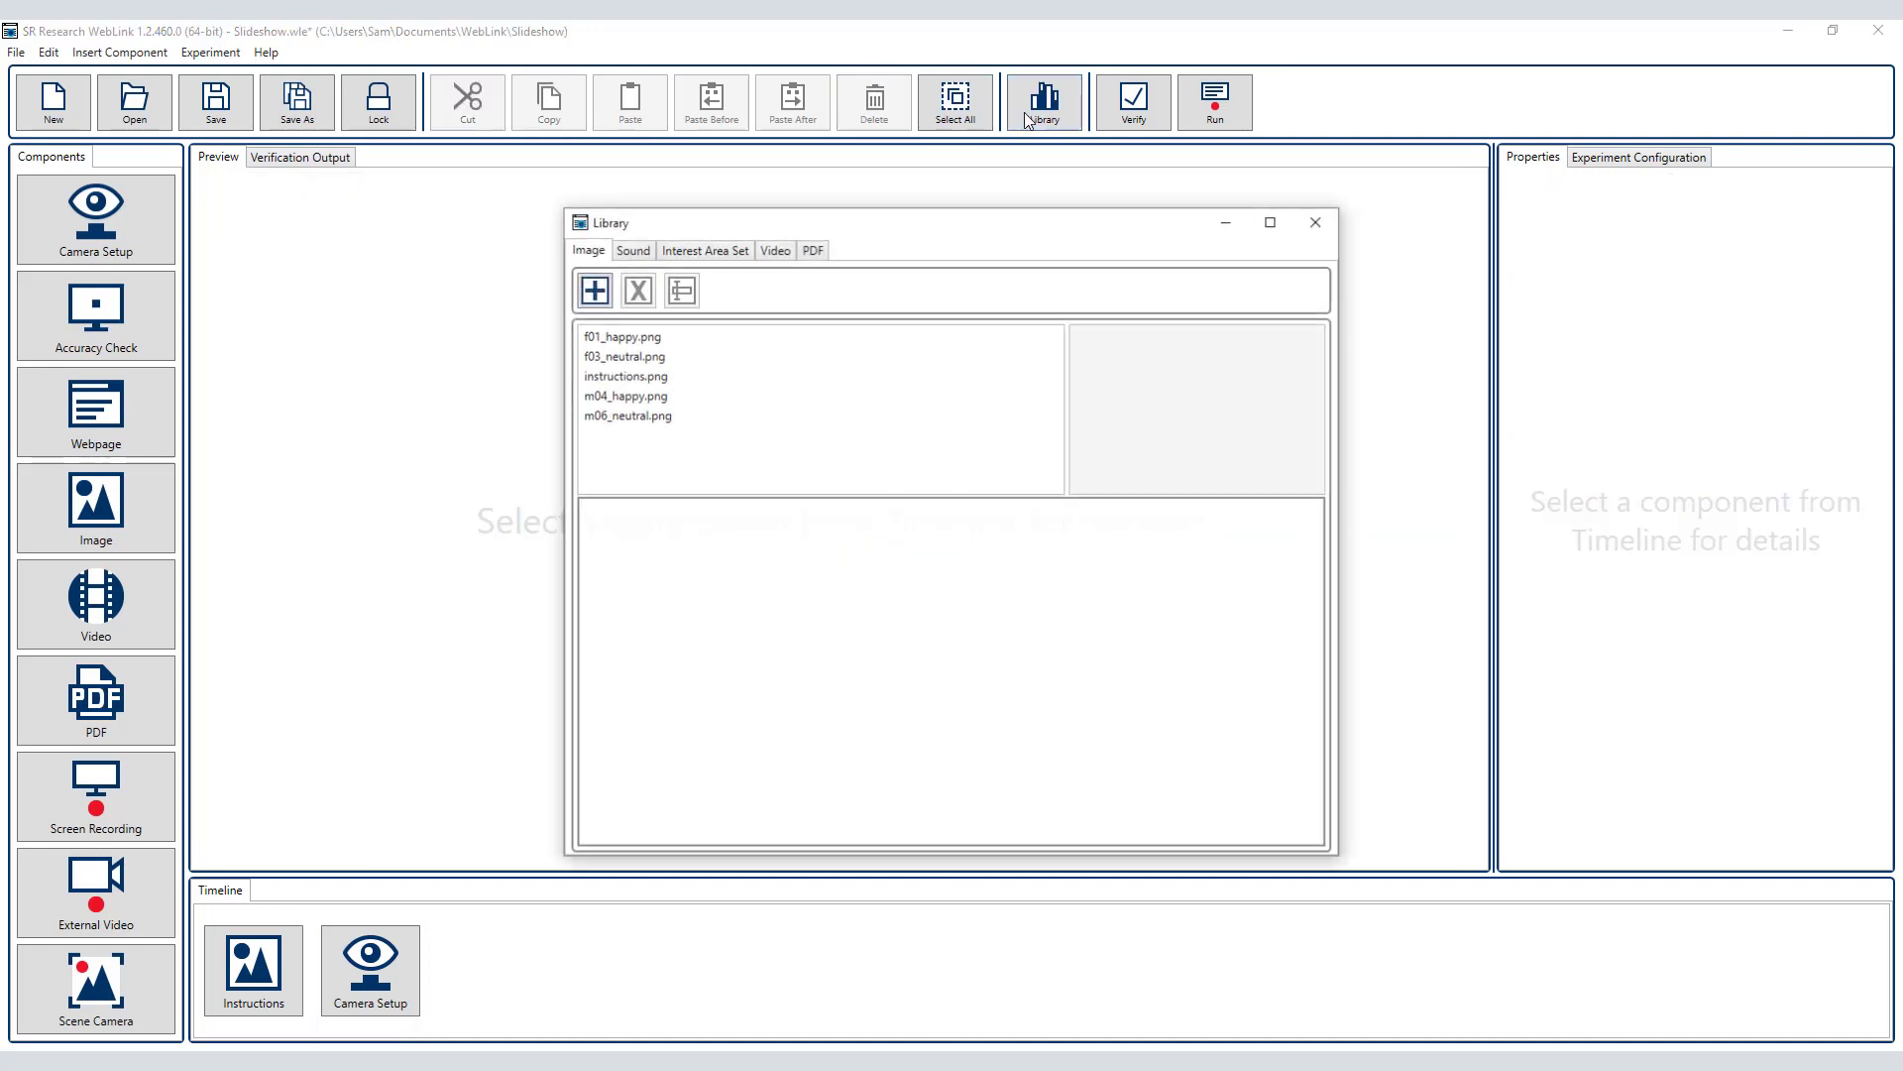
{"action": "left_click", "coordinate": [594, 289]}
{"action": "left_click", "coordinate": [736, 536]}
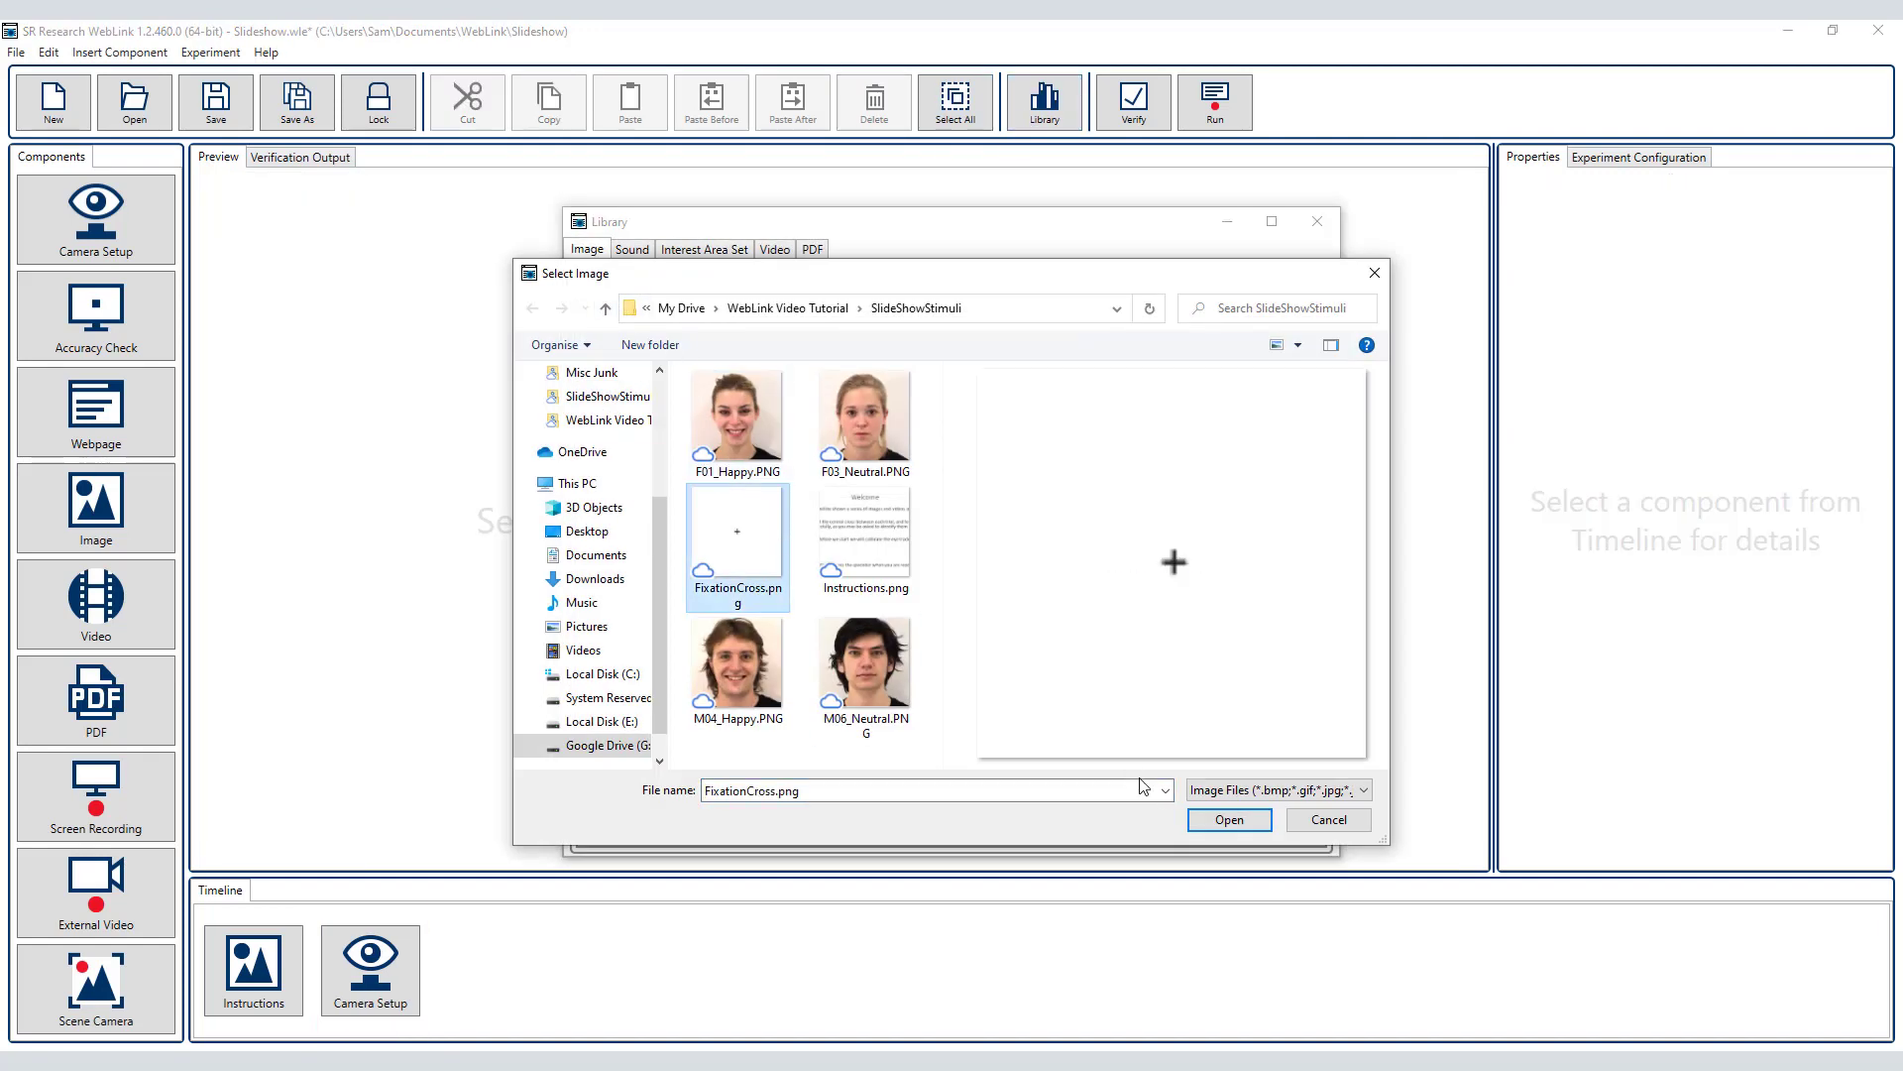
{"action": "left_click", "coordinate": [1229, 818]}
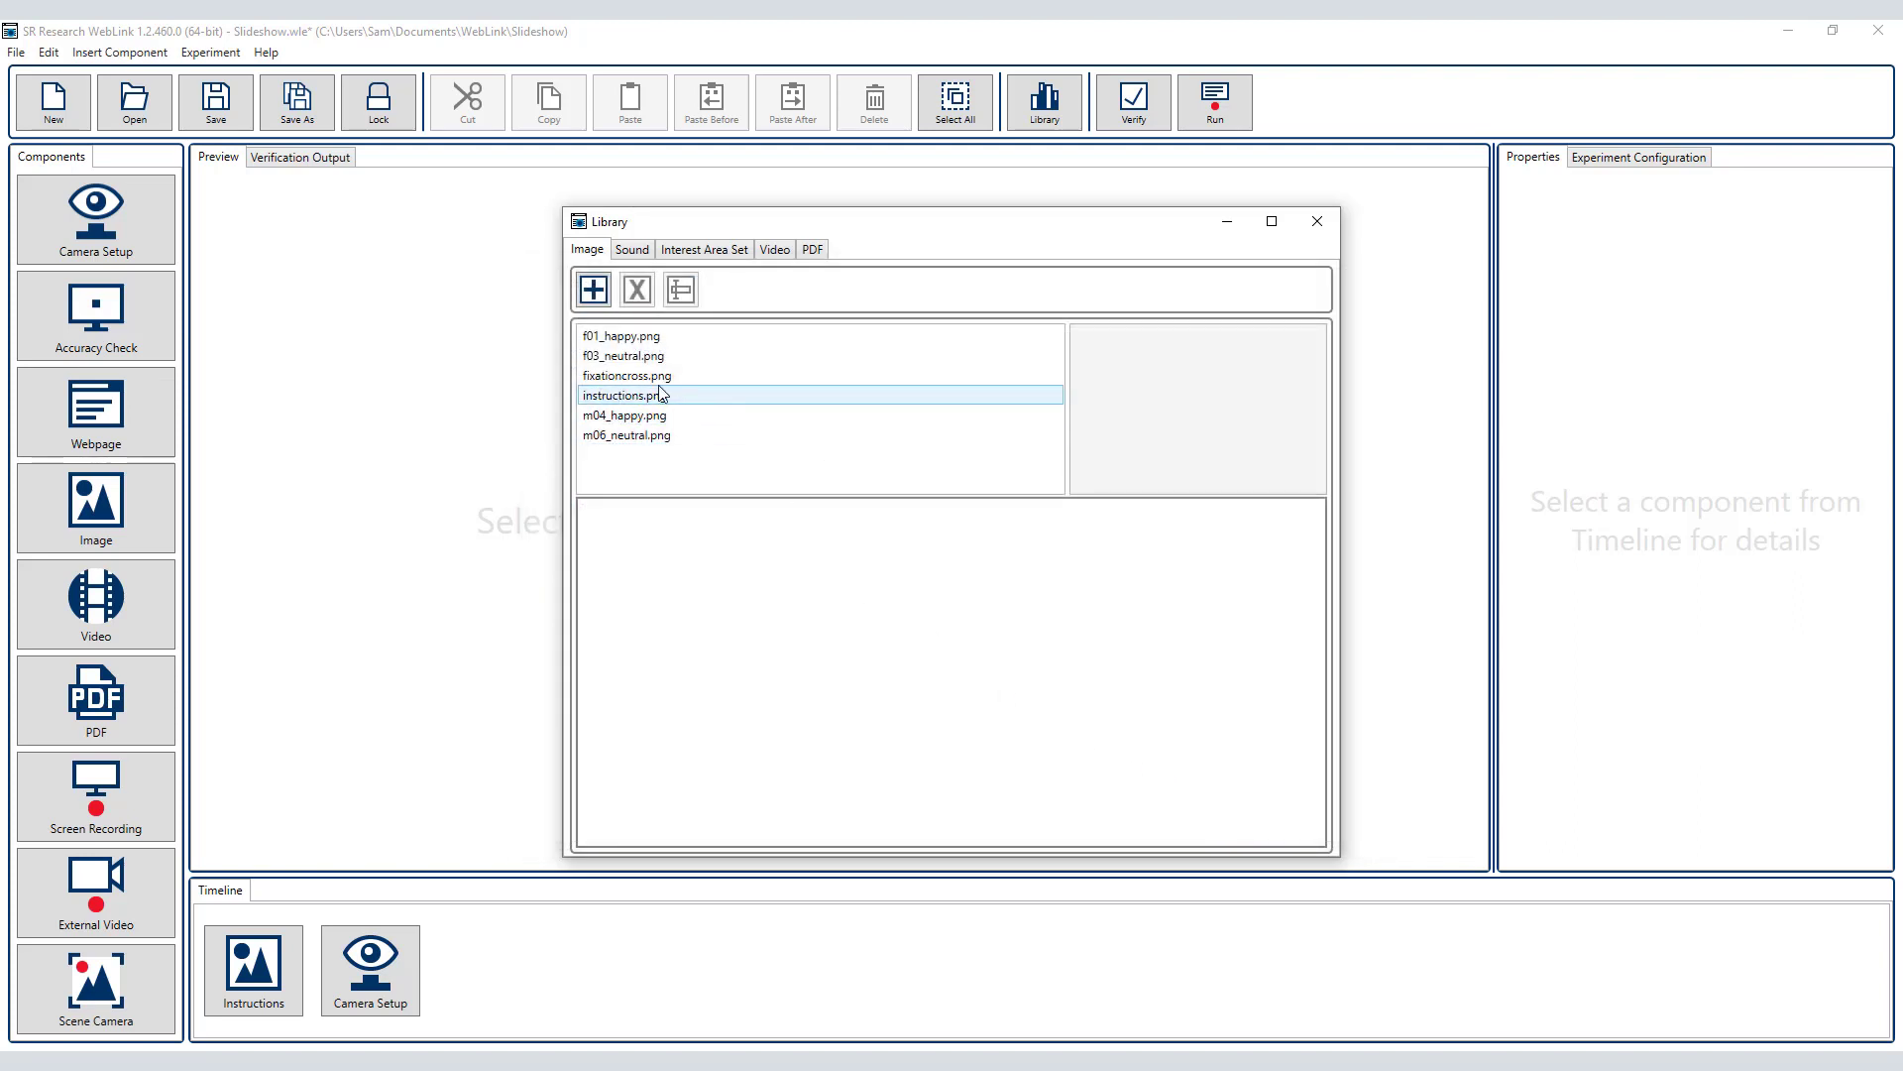
{"action": "left_click", "coordinate": [661, 377]}
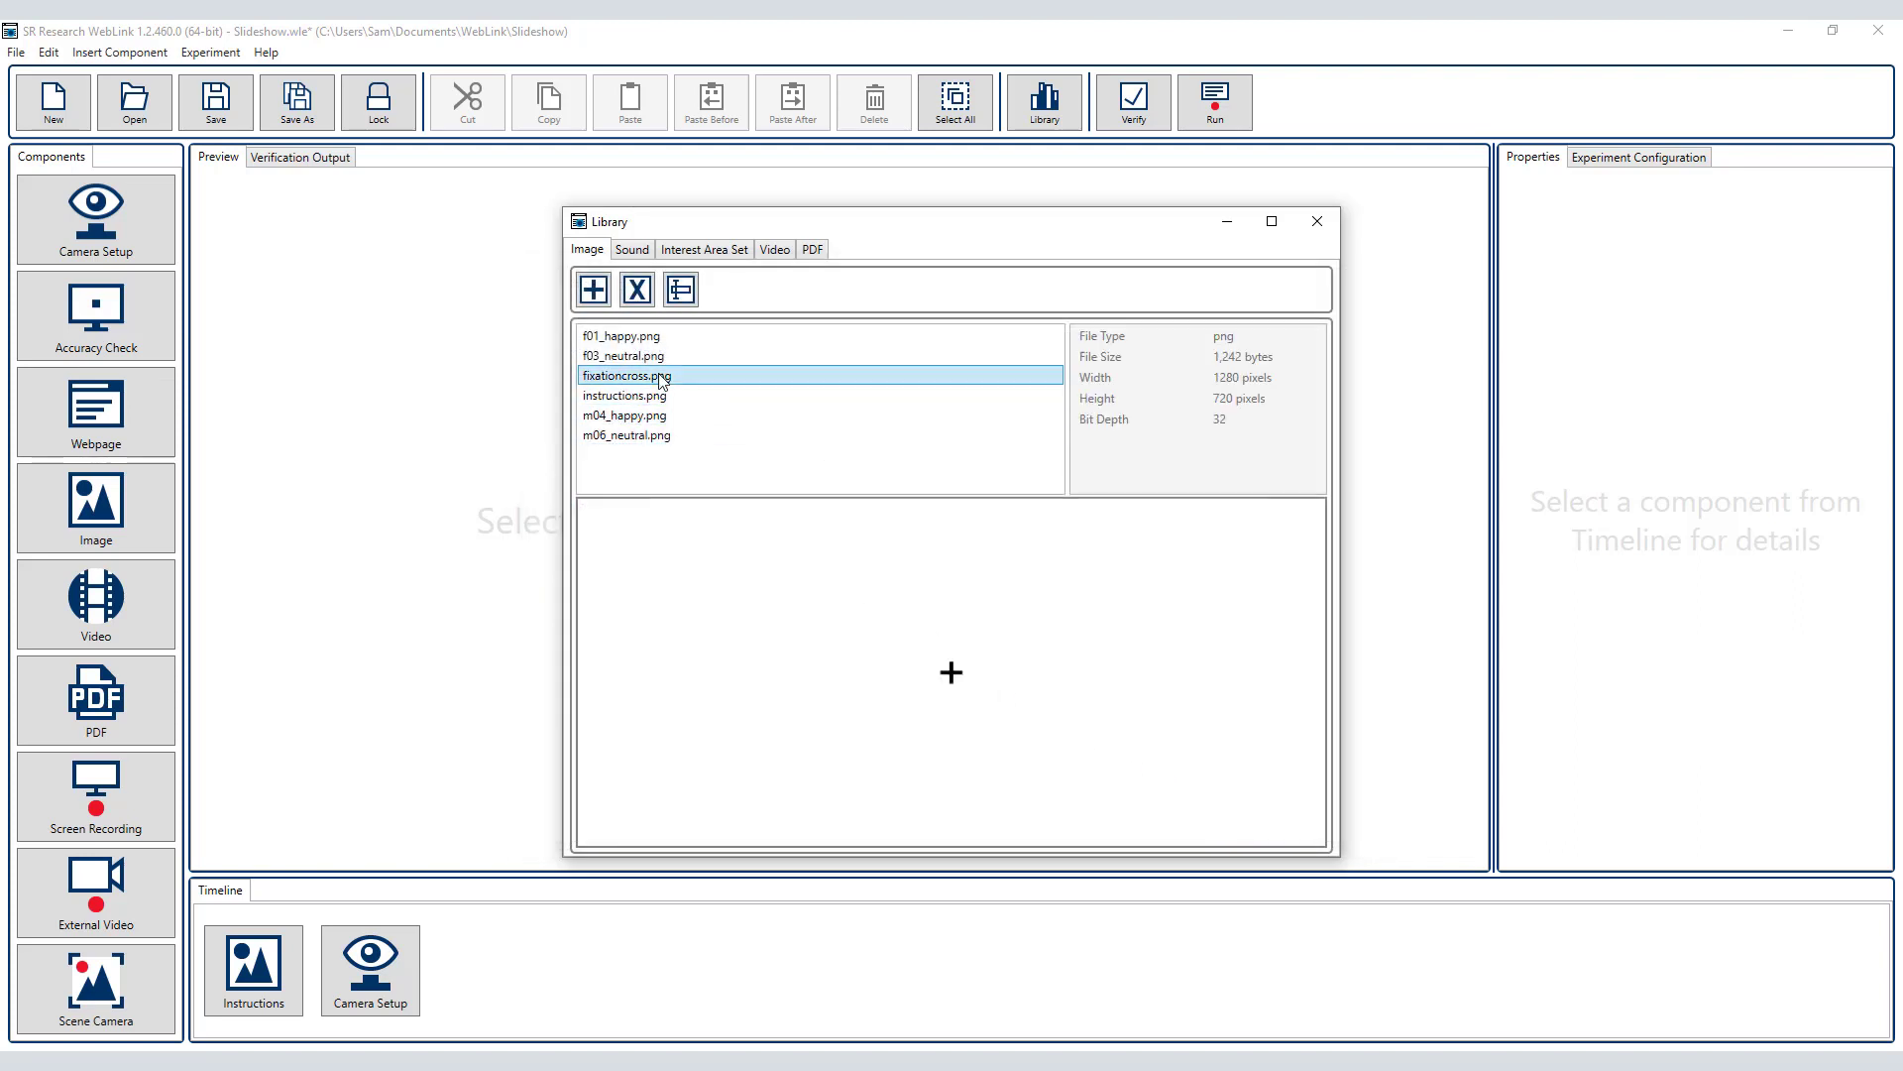
{"action": "left_click", "coordinate": [1316, 222]}
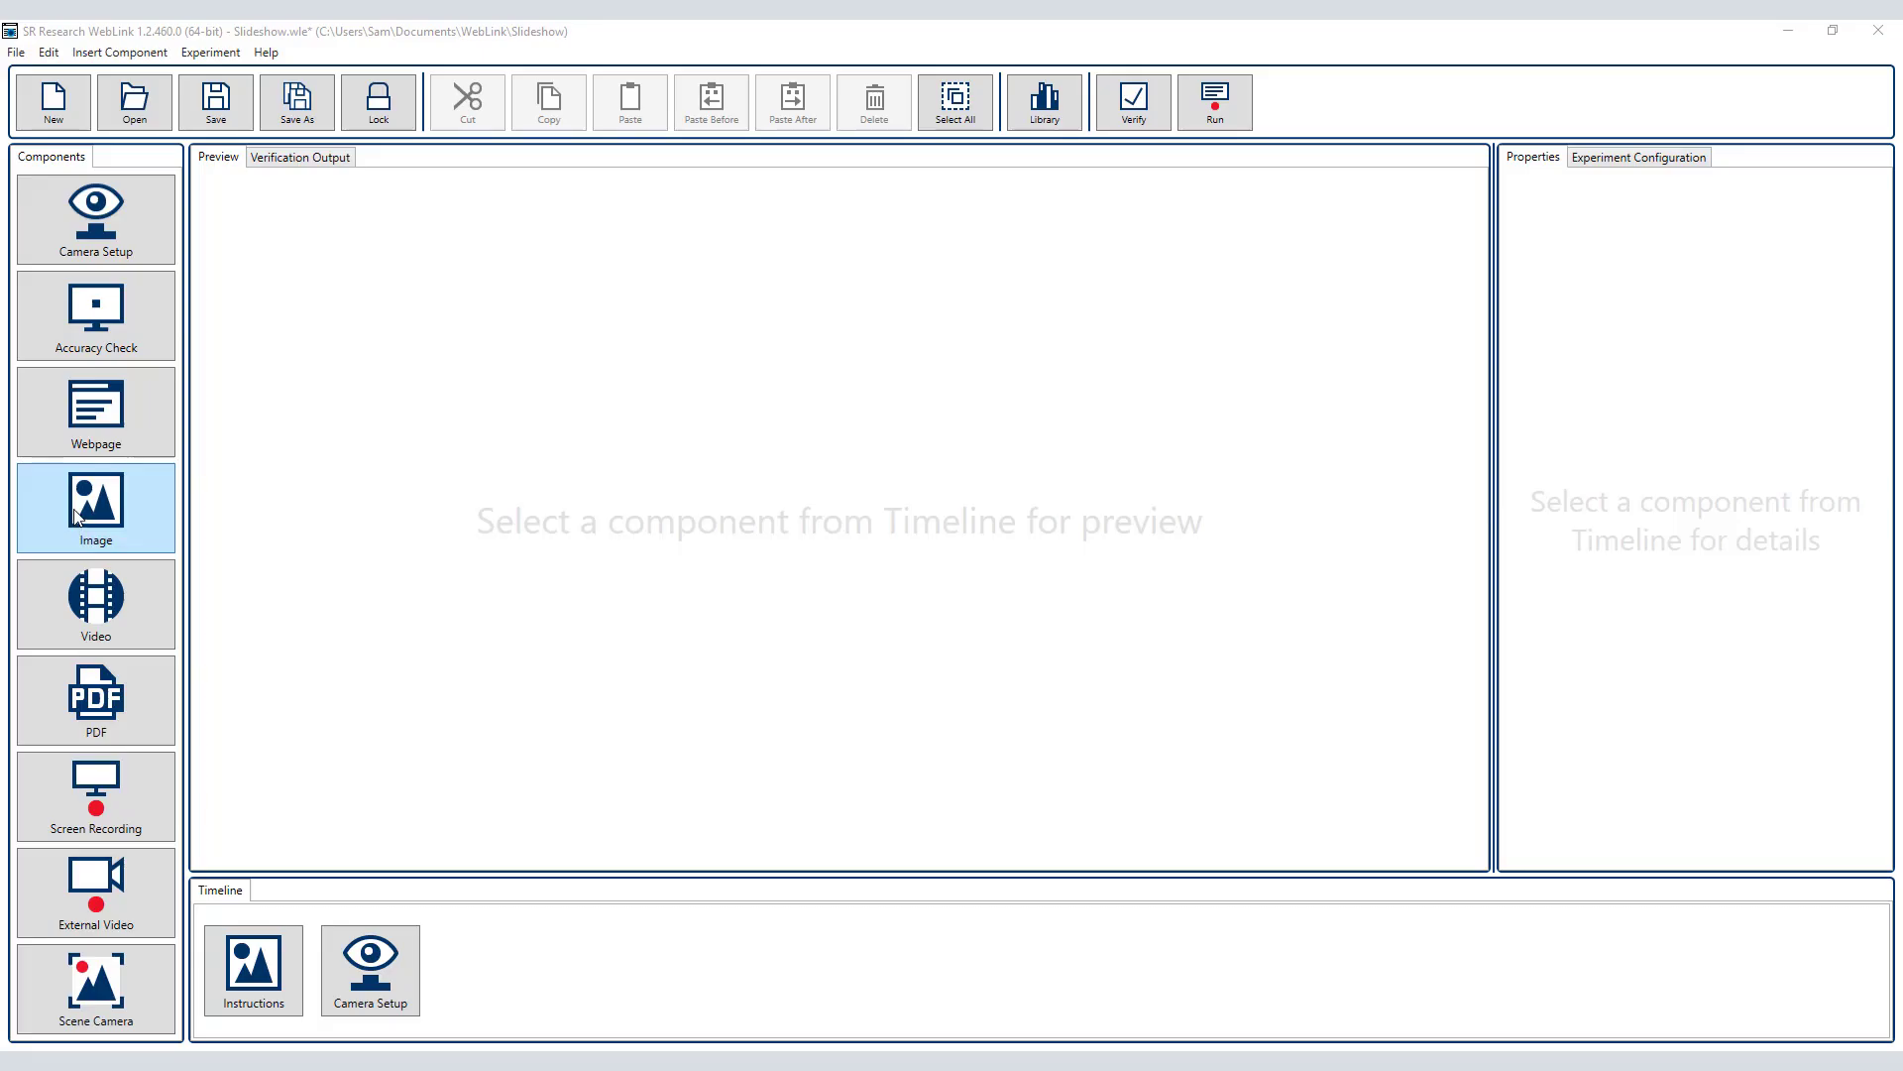
- Add an Image component after Camera Setup on the timeline and label it FixCross
{"action": "left_click_drag", "start_coordinate": [76, 515], "coordinate": [451, 951]}
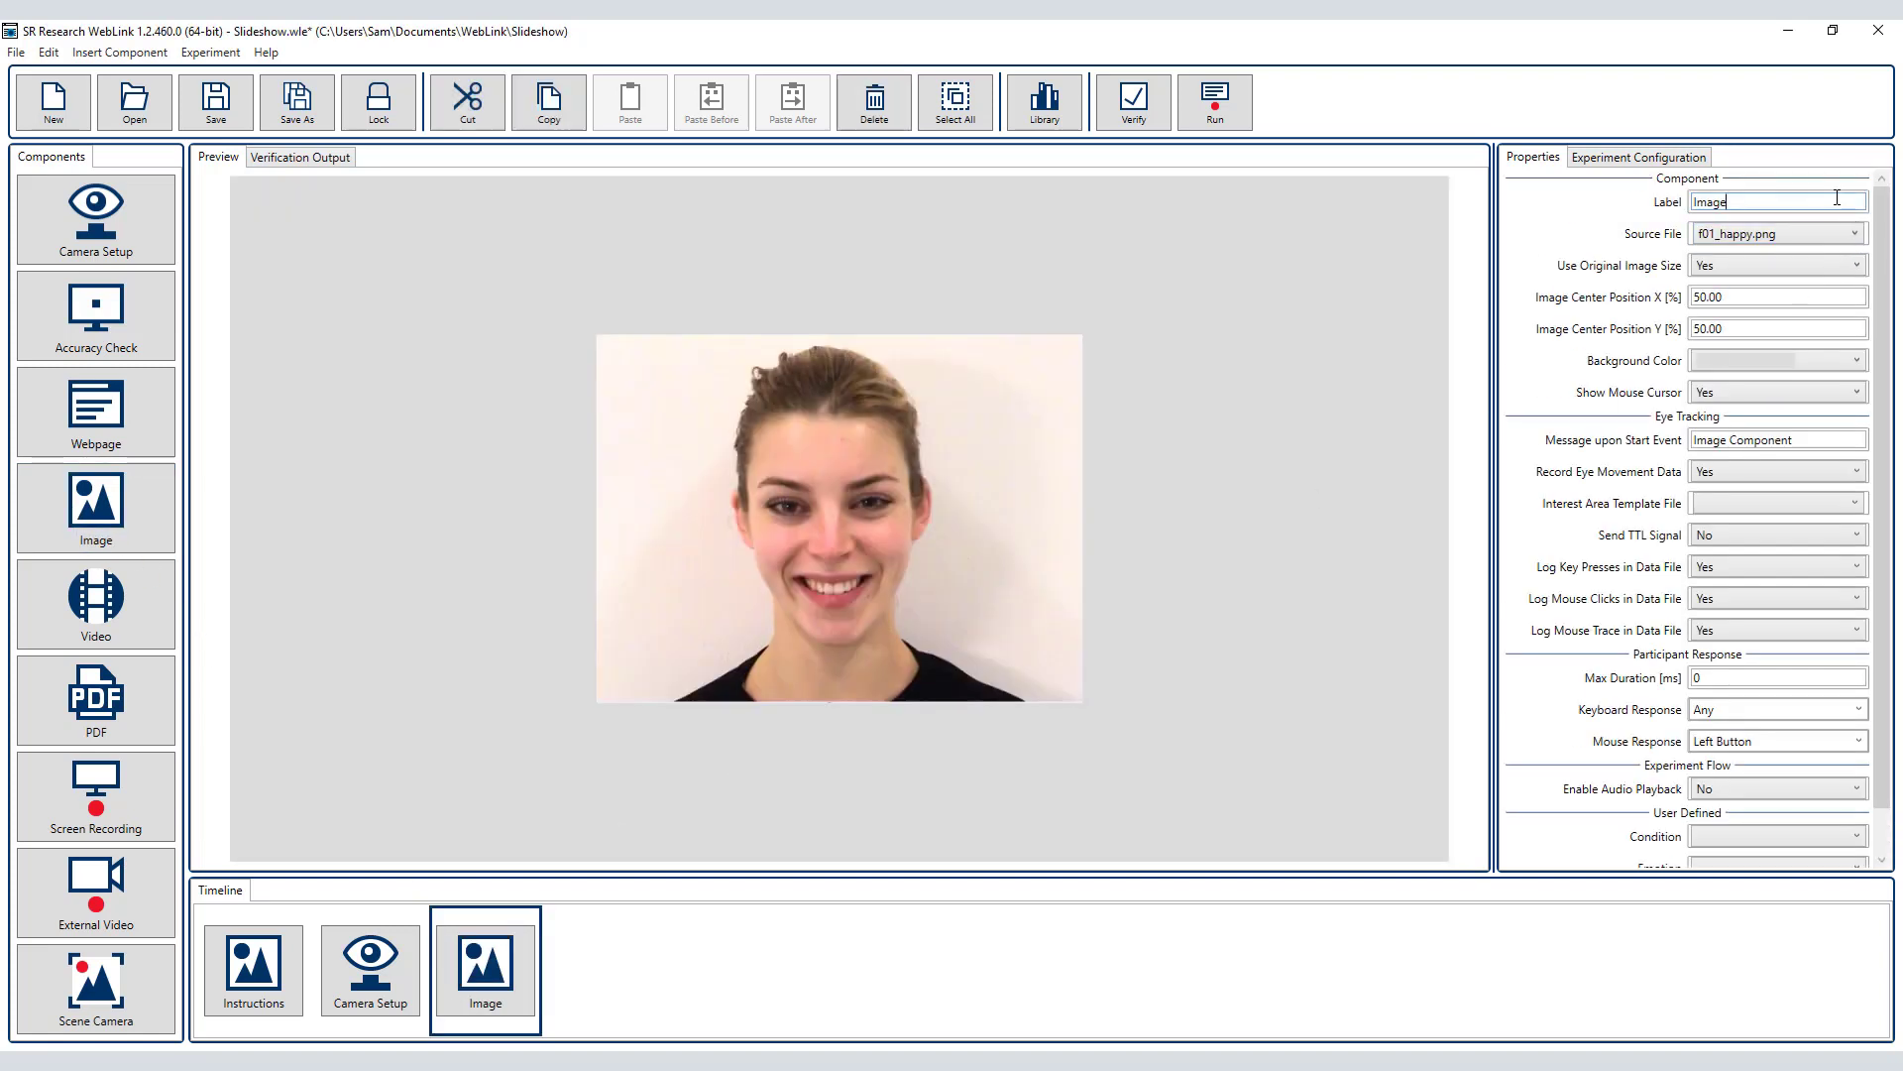
{"action": "type", "text": "FixCross"}
{"action": "key", "text": "Return"}
- Set the FixCross source file to fixationcross.png and turn off its original image size
{"action": "left_click", "coordinate": [1725, 236]}
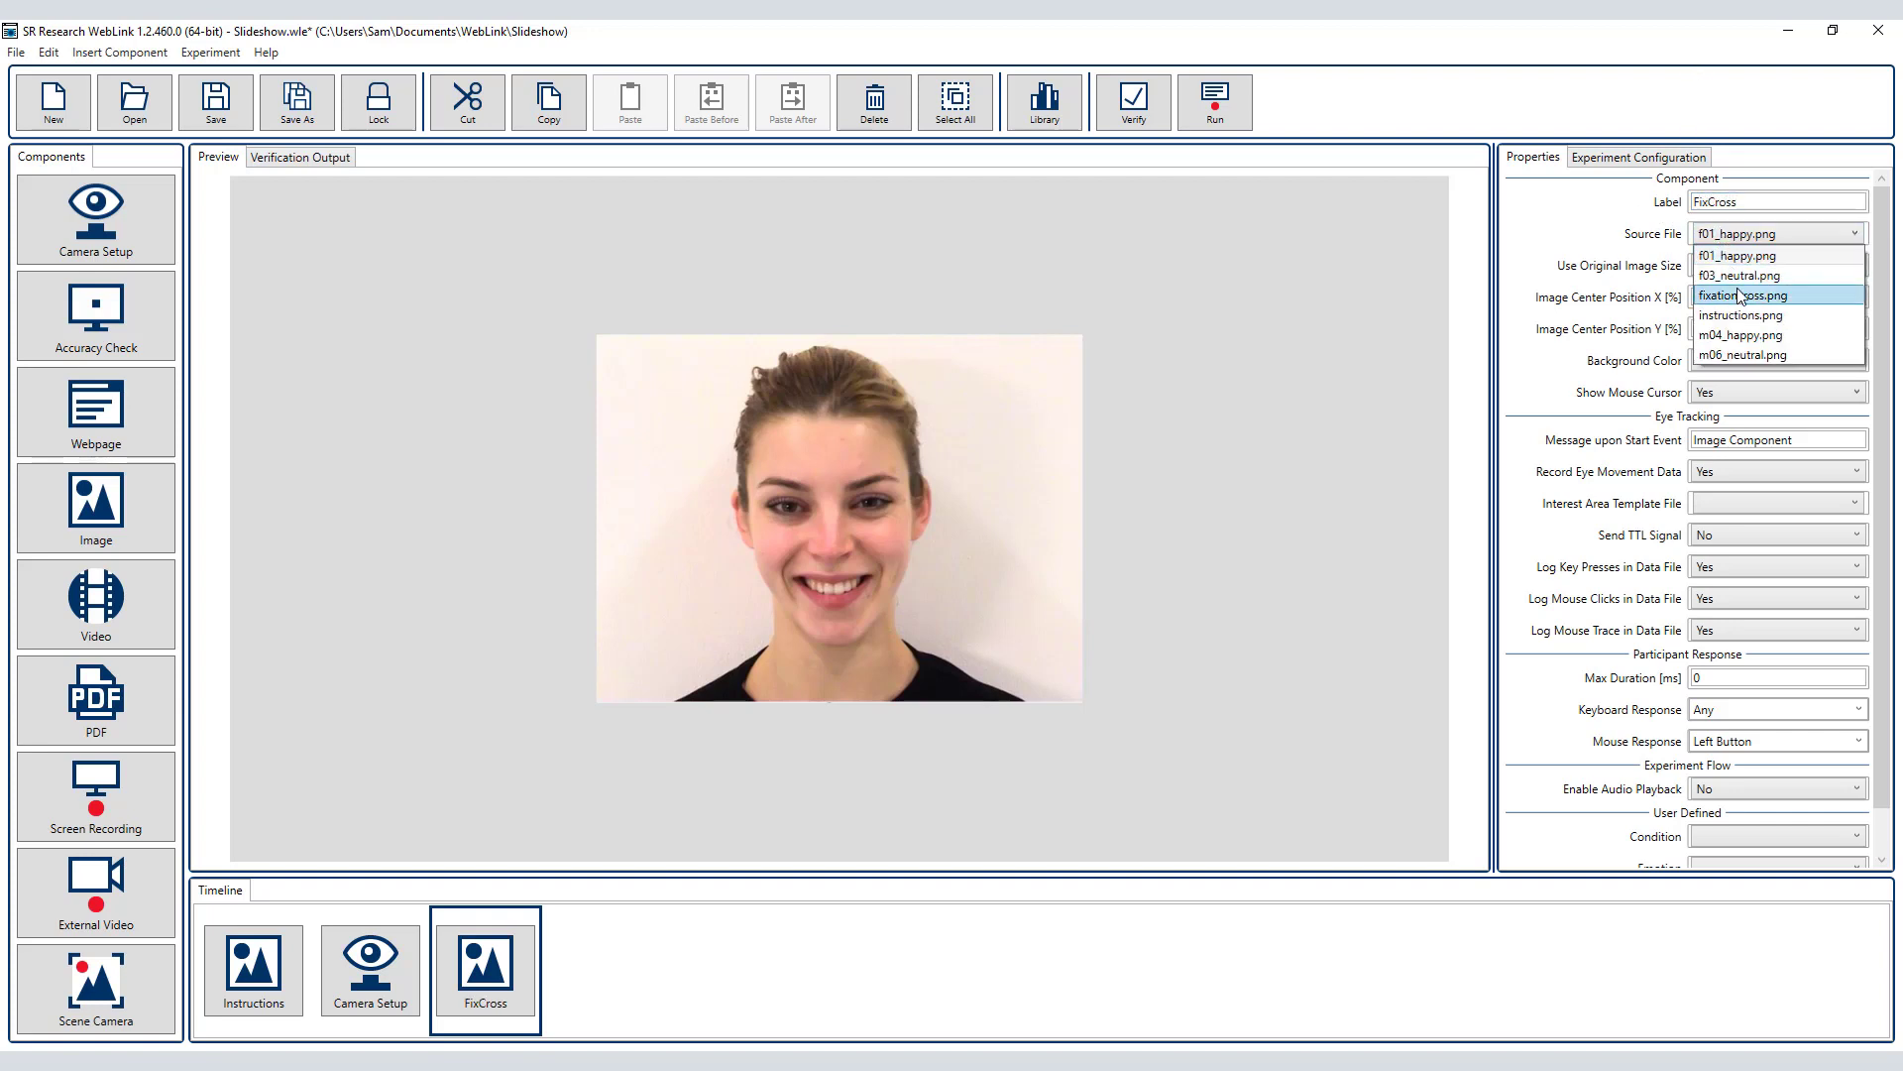
{"action": "left_click", "coordinate": [1740, 296]}
{"action": "left_click", "coordinate": [1744, 266]}
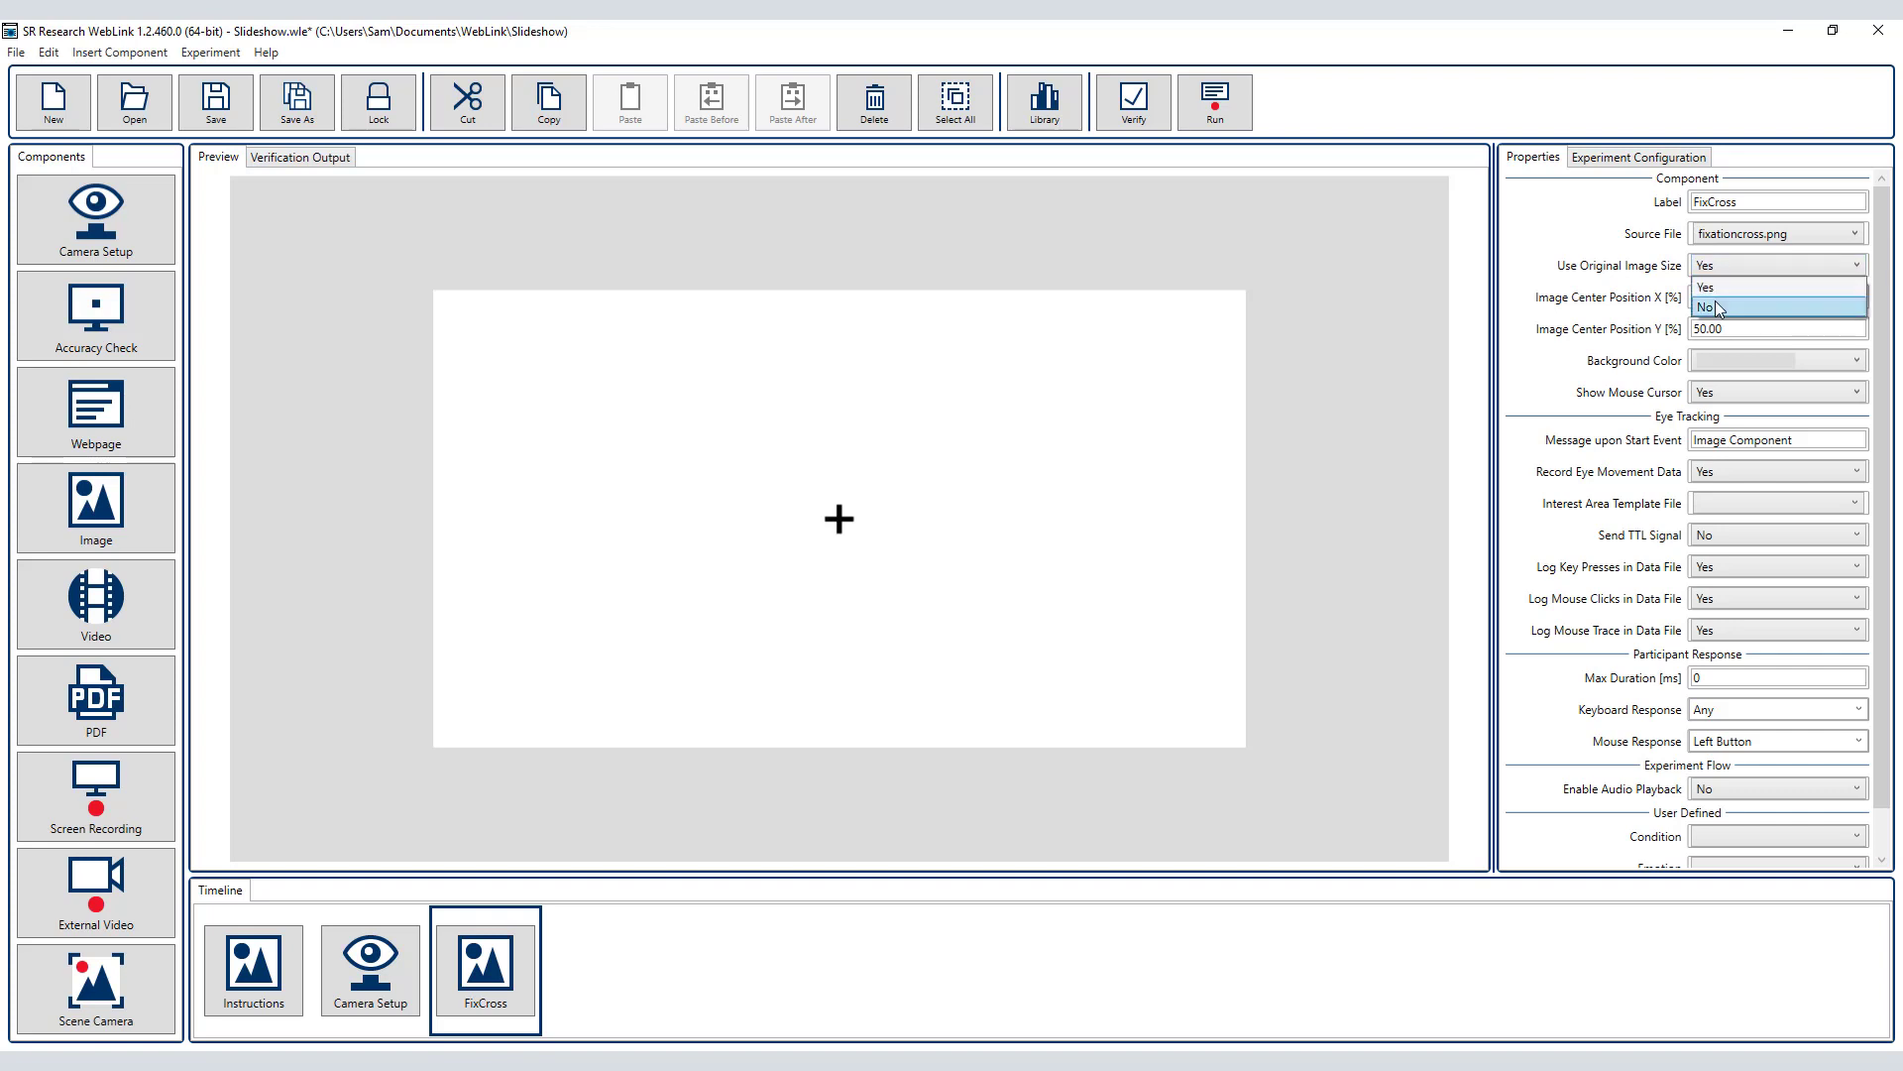
{"action": "left_click", "coordinate": [1720, 302]}
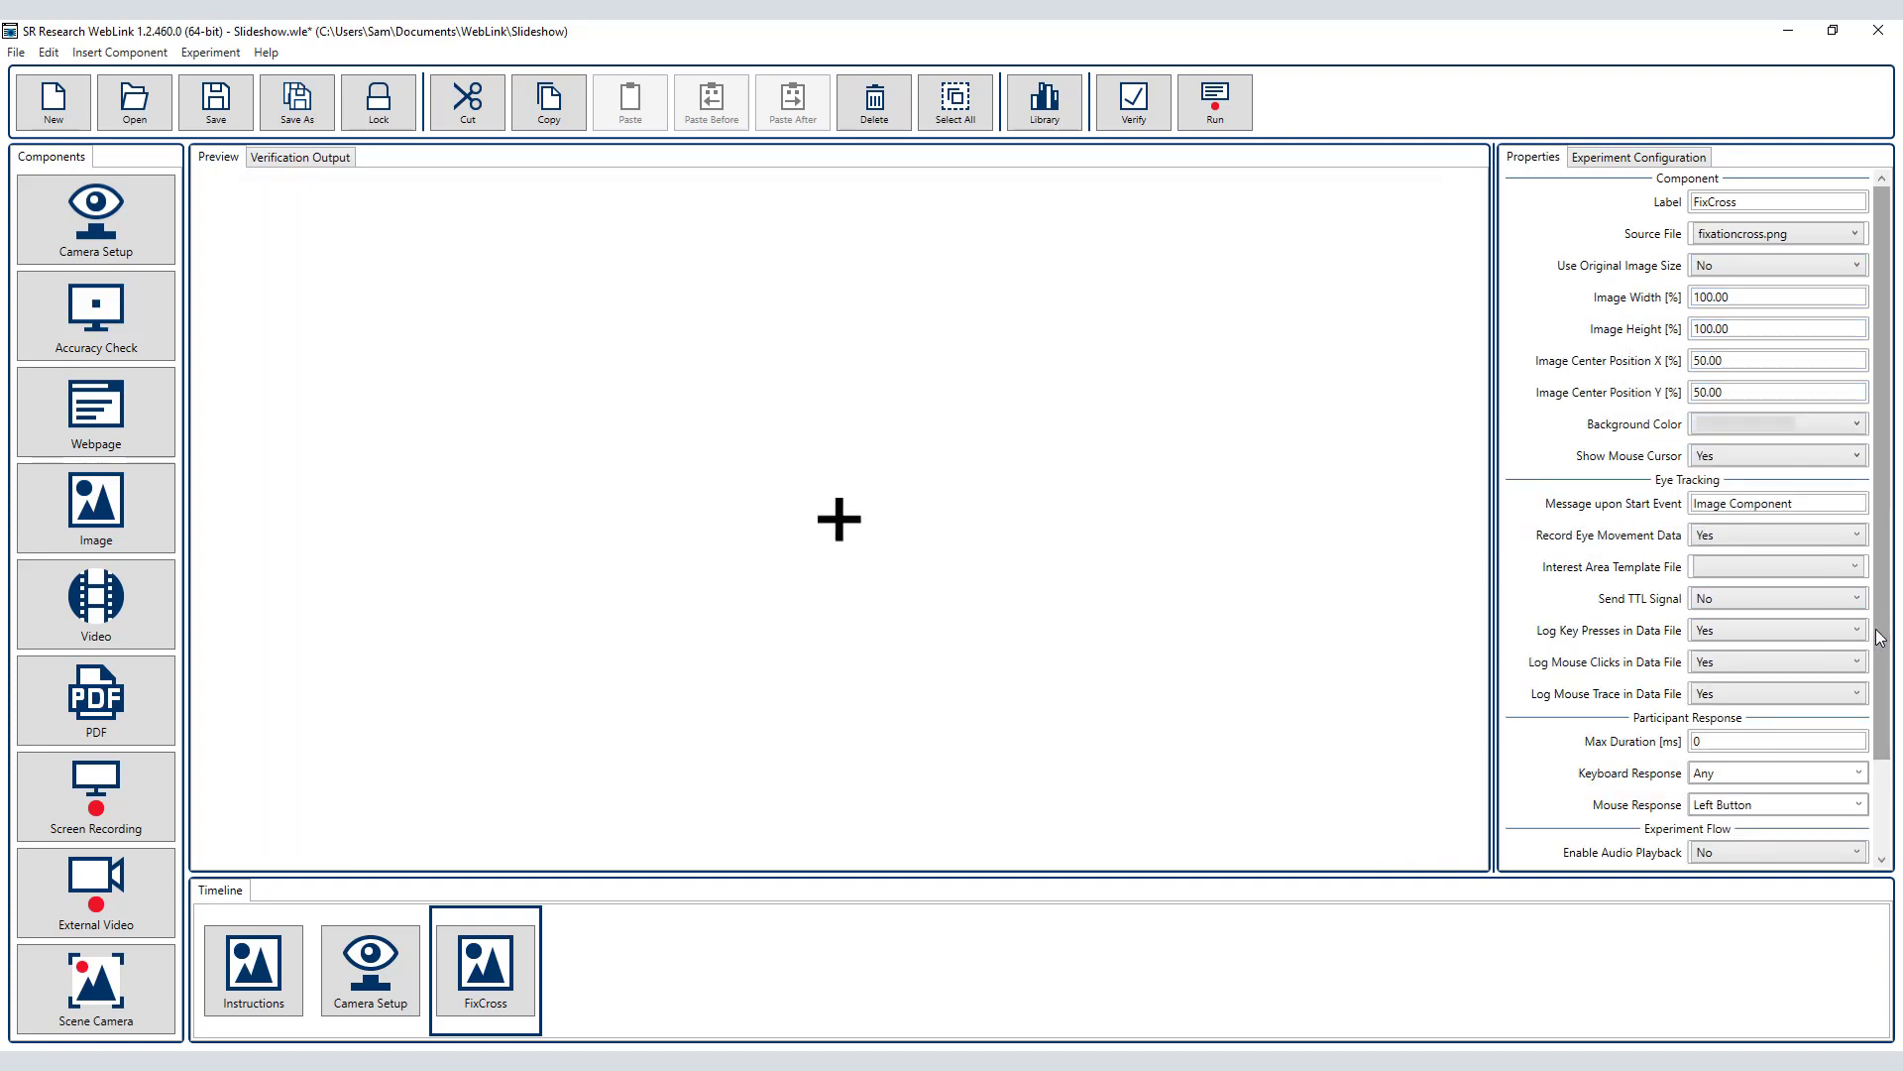
- Set the FixCross maximum duration to 500 ms and clear its keyboard and mouse responses
{"action": "scroll", "coordinate": [1890, 684], "scroll_direction": "down", "scroll_amount": 2}
{"action": "scroll", "coordinate": [1889, 684], "scroll_direction": "down", "scroll_amount": 2}
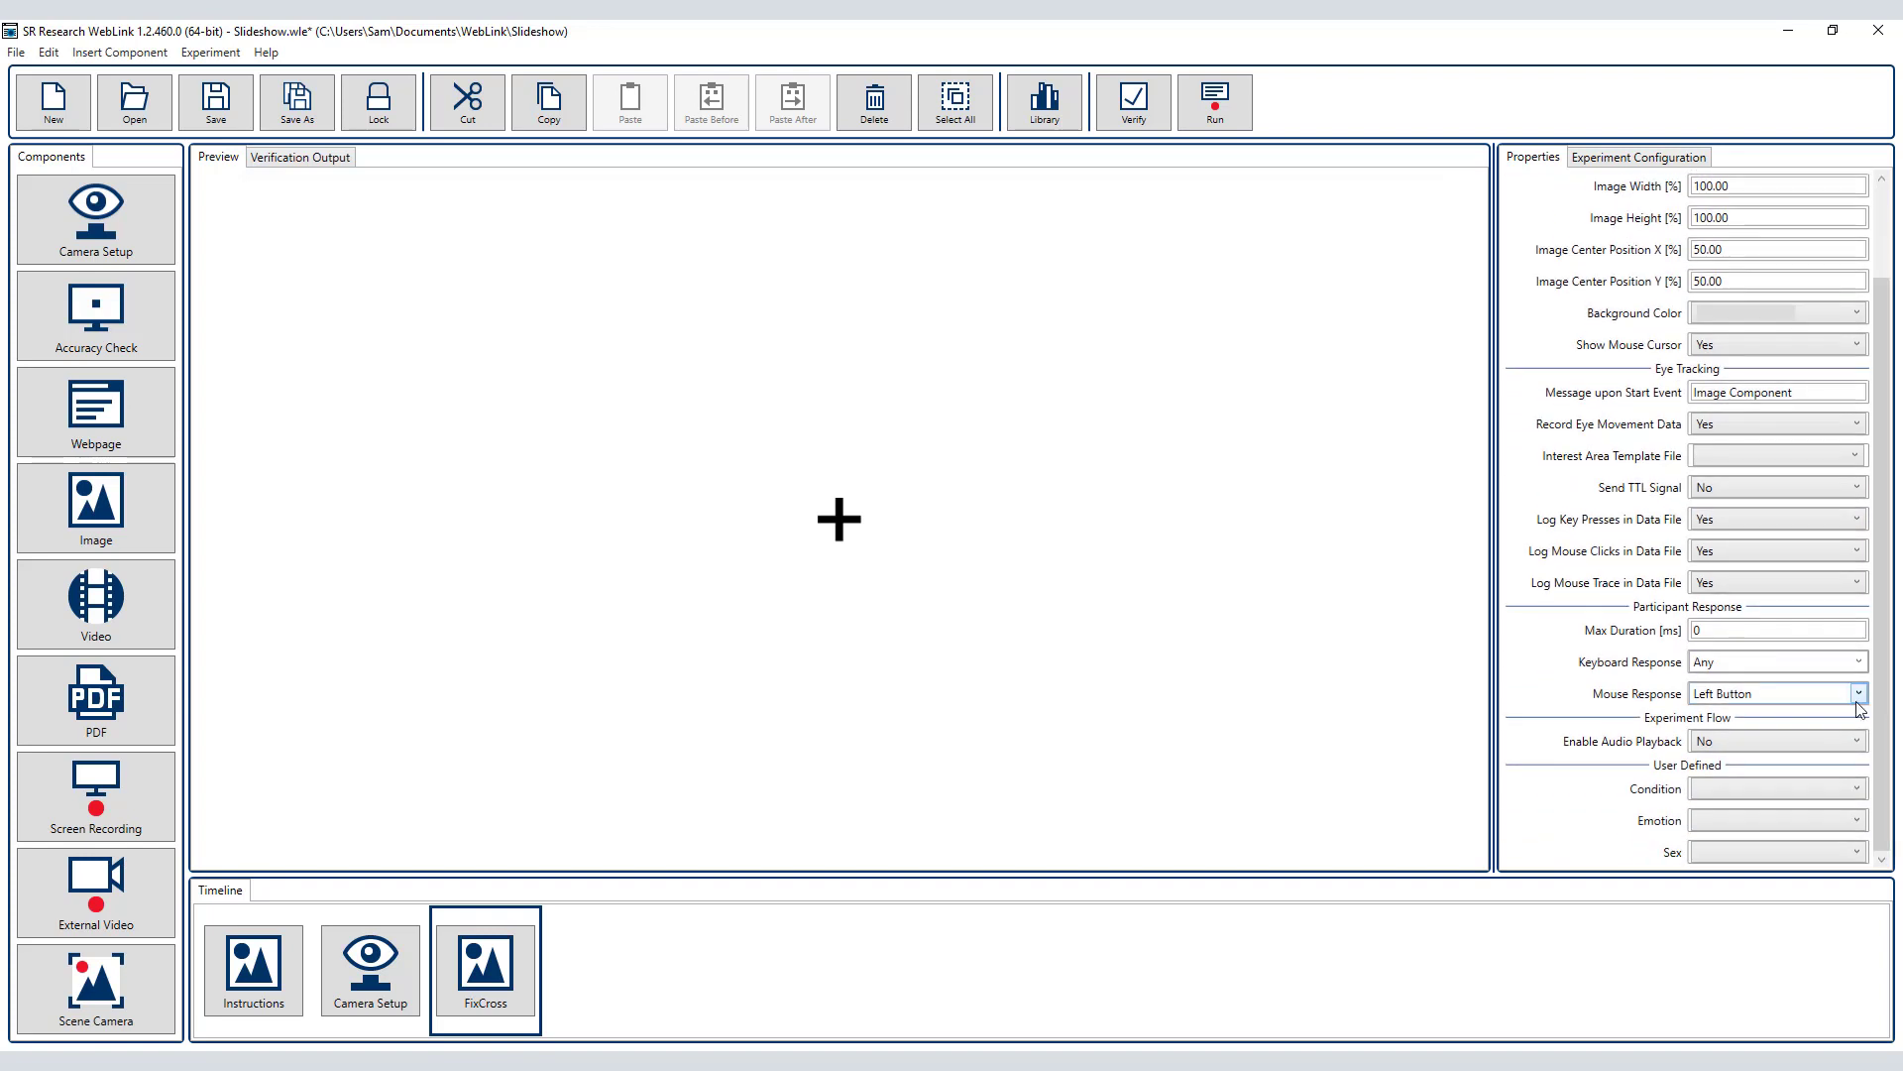
{"action": "left_click", "coordinate": [1758, 630]}
{"action": "left_click", "coordinate": [1858, 662]}
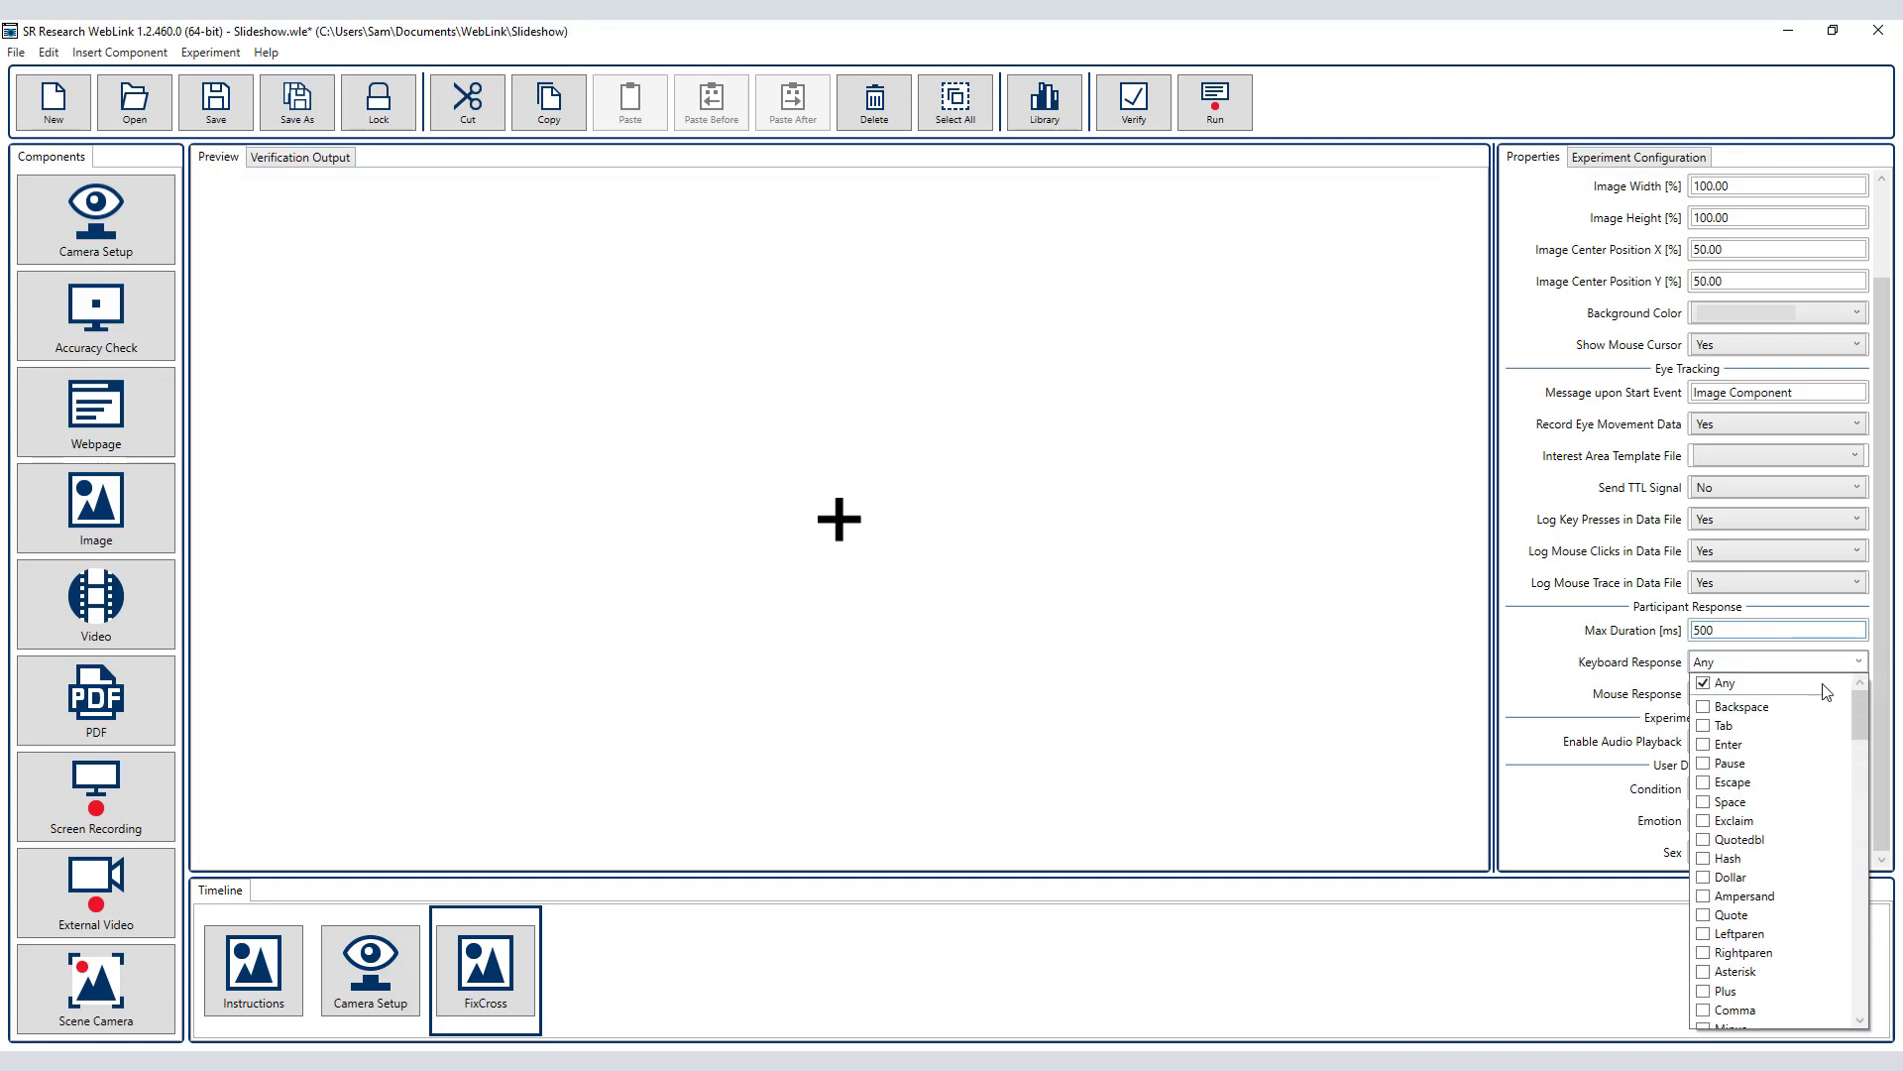
{"action": "left_click", "coordinate": [1720, 688]}
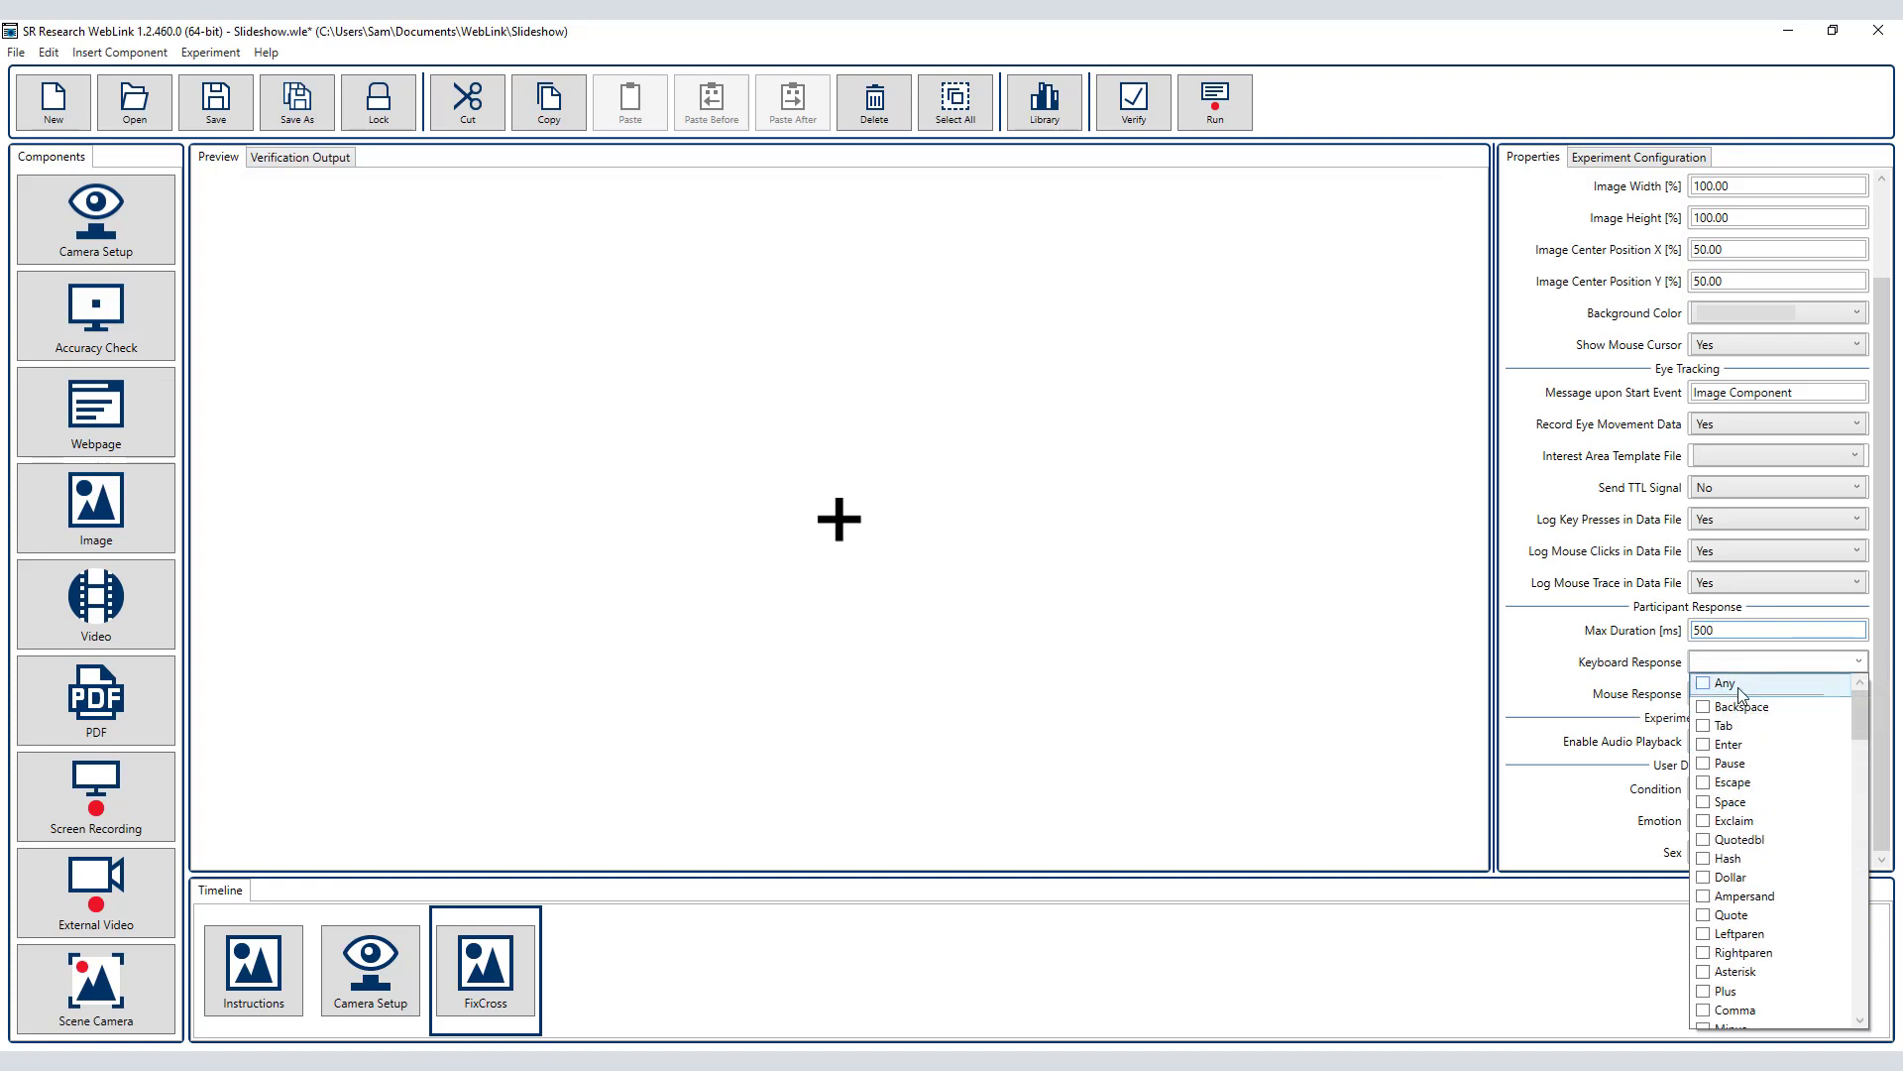
{"action": "left_click", "coordinate": [1576, 699]}
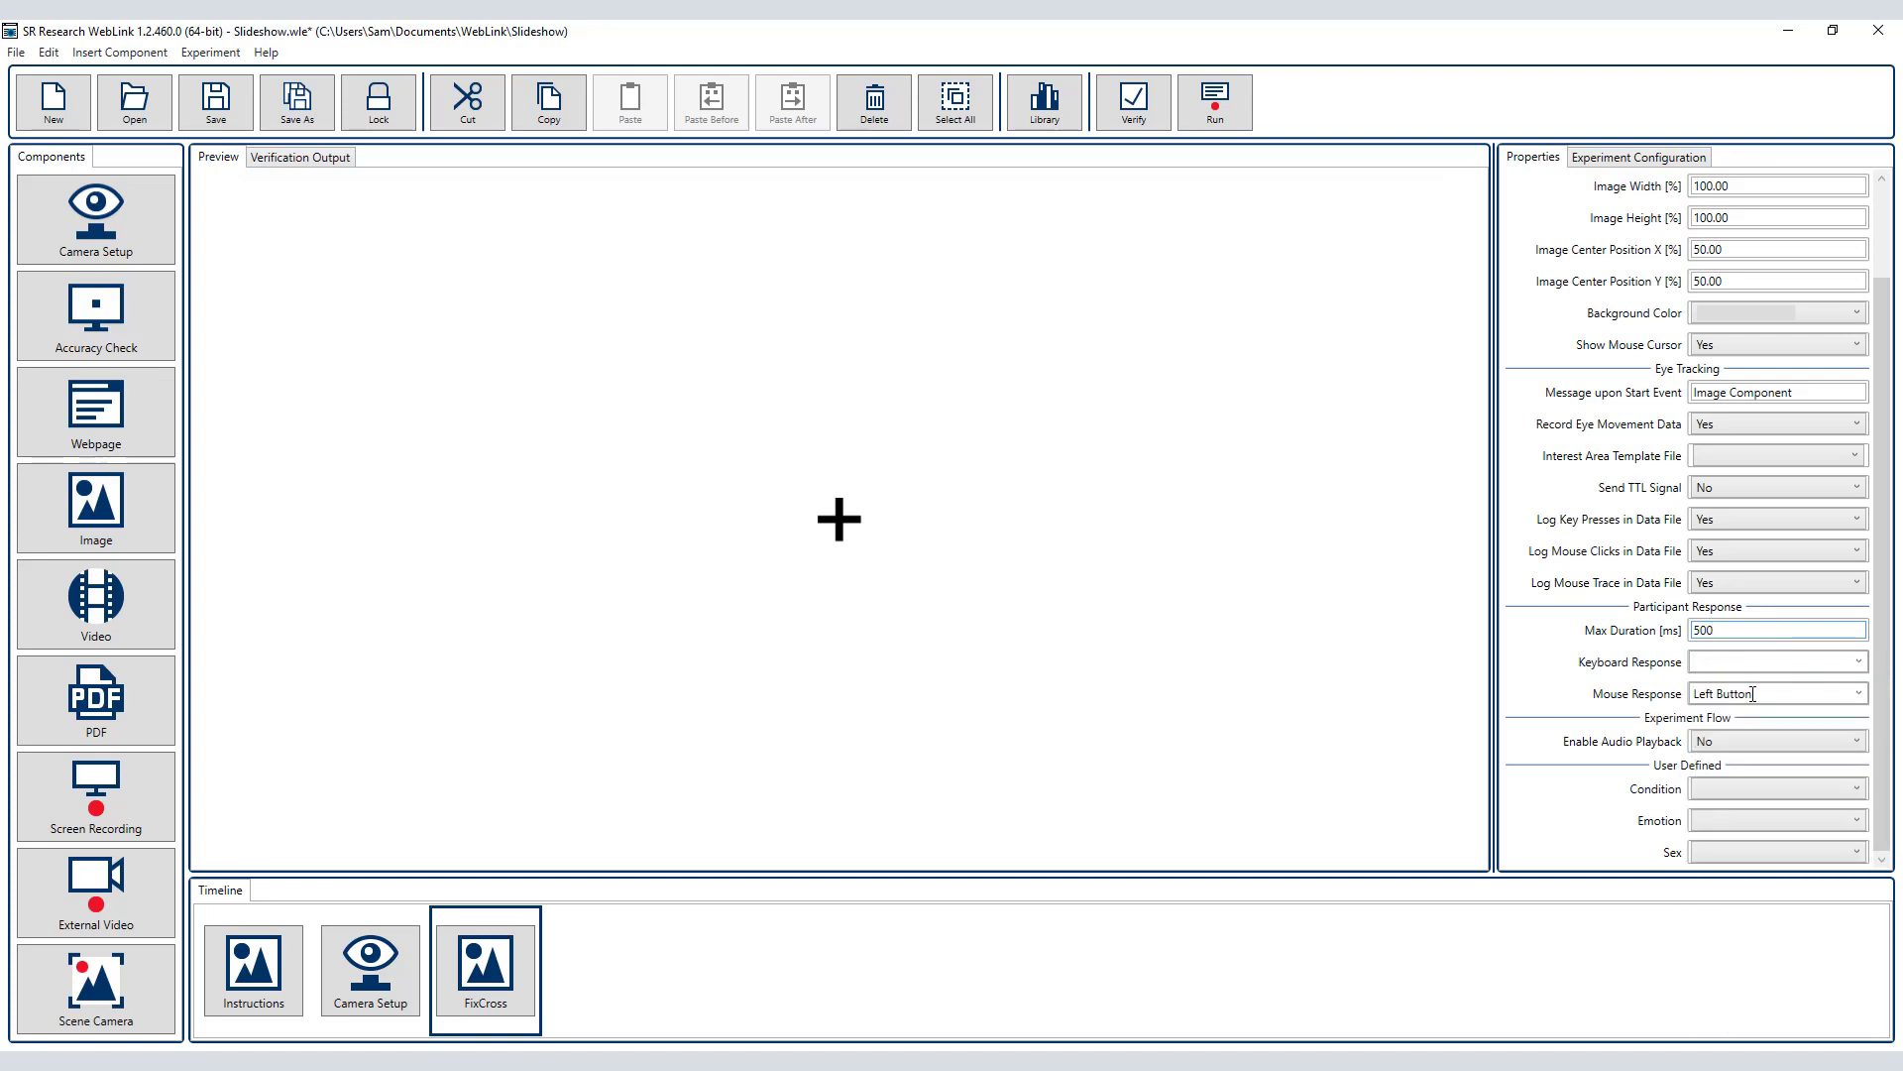
{"action": "left_click", "coordinate": [1858, 692]}
{"action": "left_click", "coordinate": [1703, 739]}
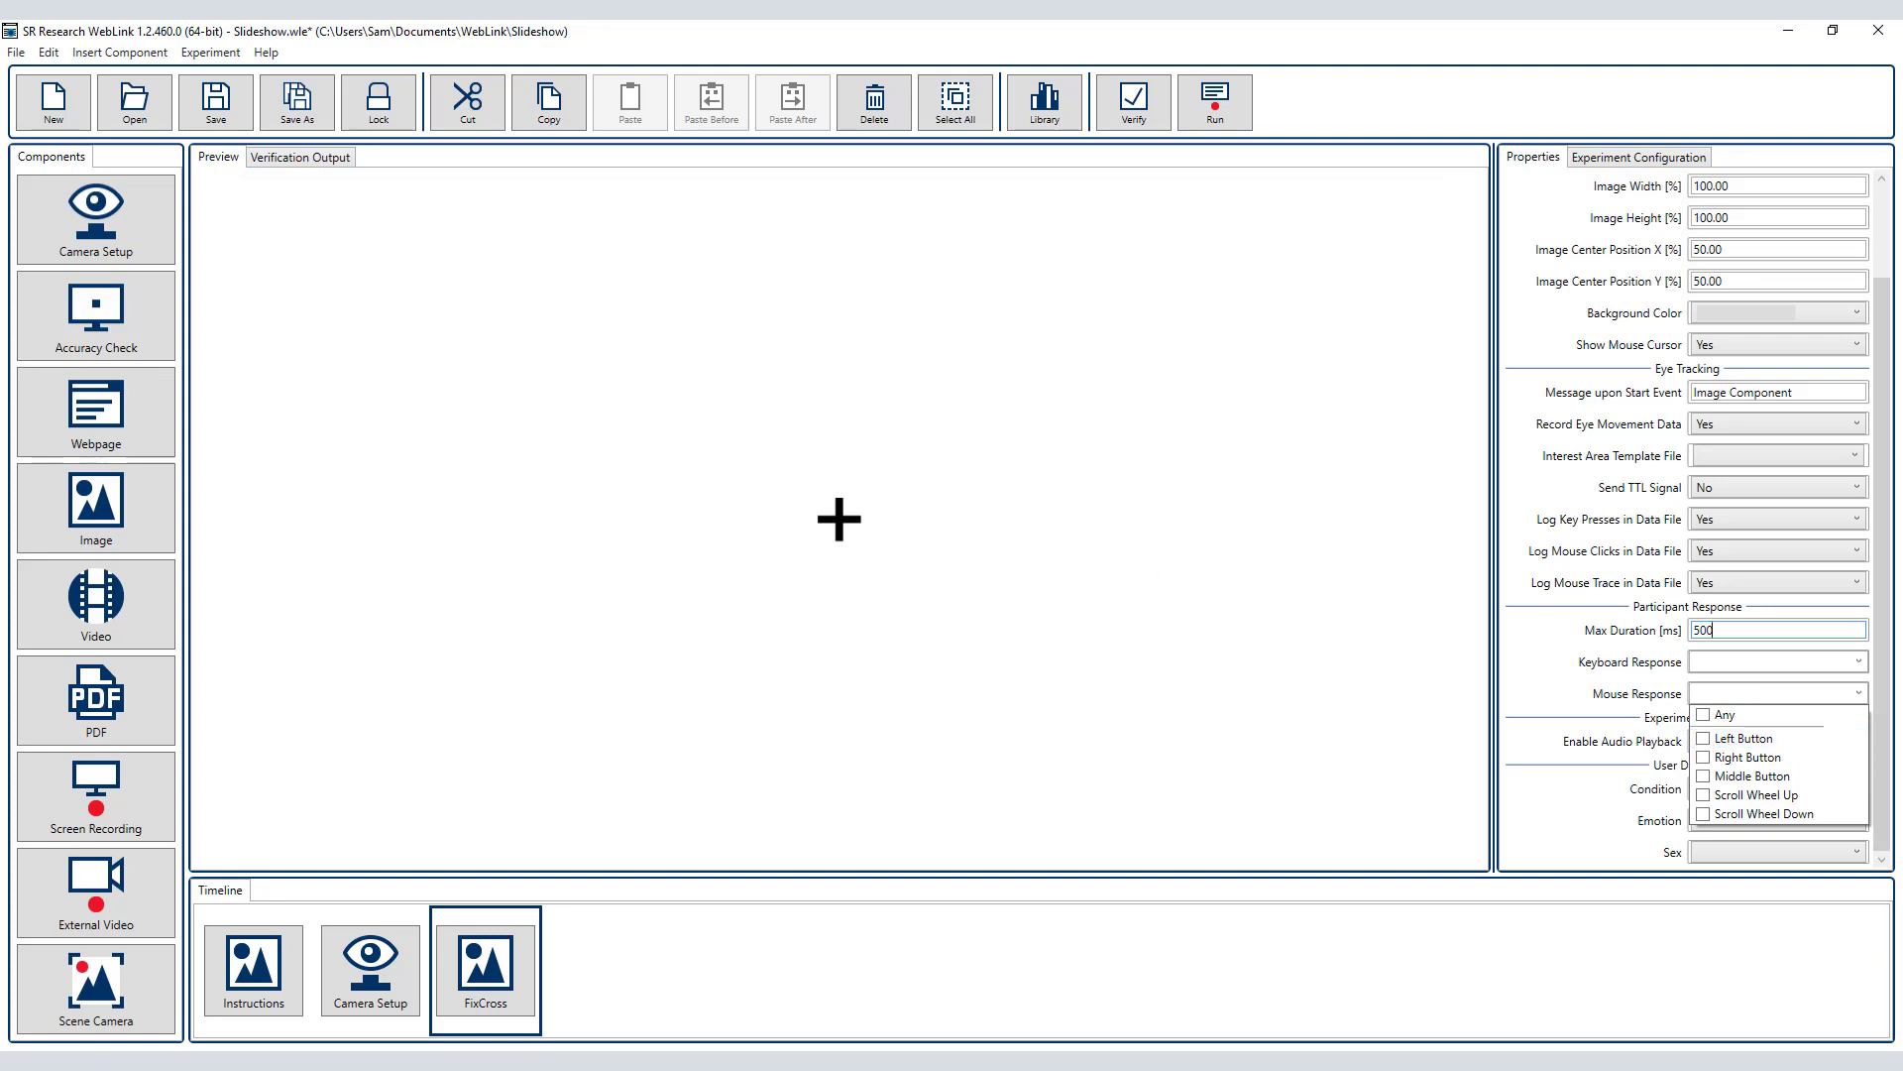
- Add an Image component after FixCross on the timeline and label it Face_Image
{"action": "left_click_drag", "start_coordinate": [116, 492], "coordinate": [646, 979]}
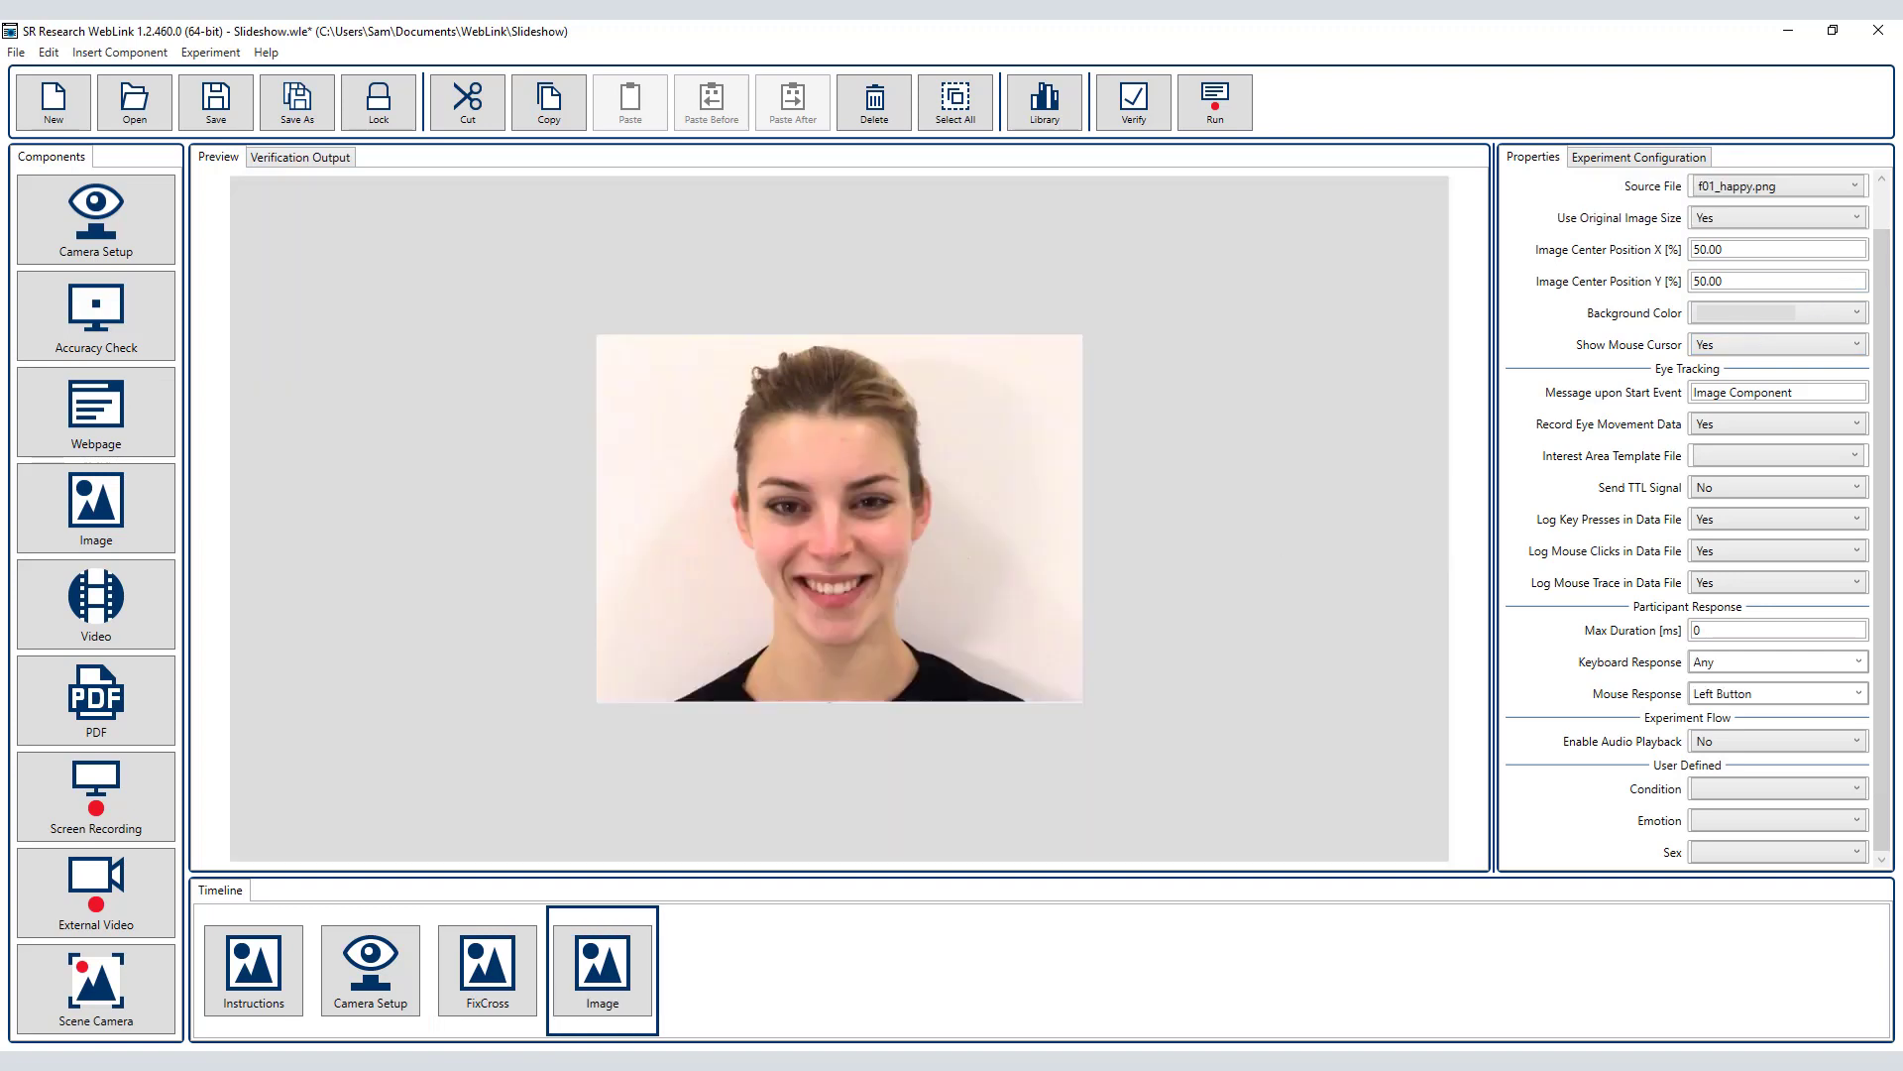
{"action": "left_click_drag", "start_coordinate": [1880, 259], "coordinate": [1658, 212]}
{"action": "type", "text": "Face_Image"}
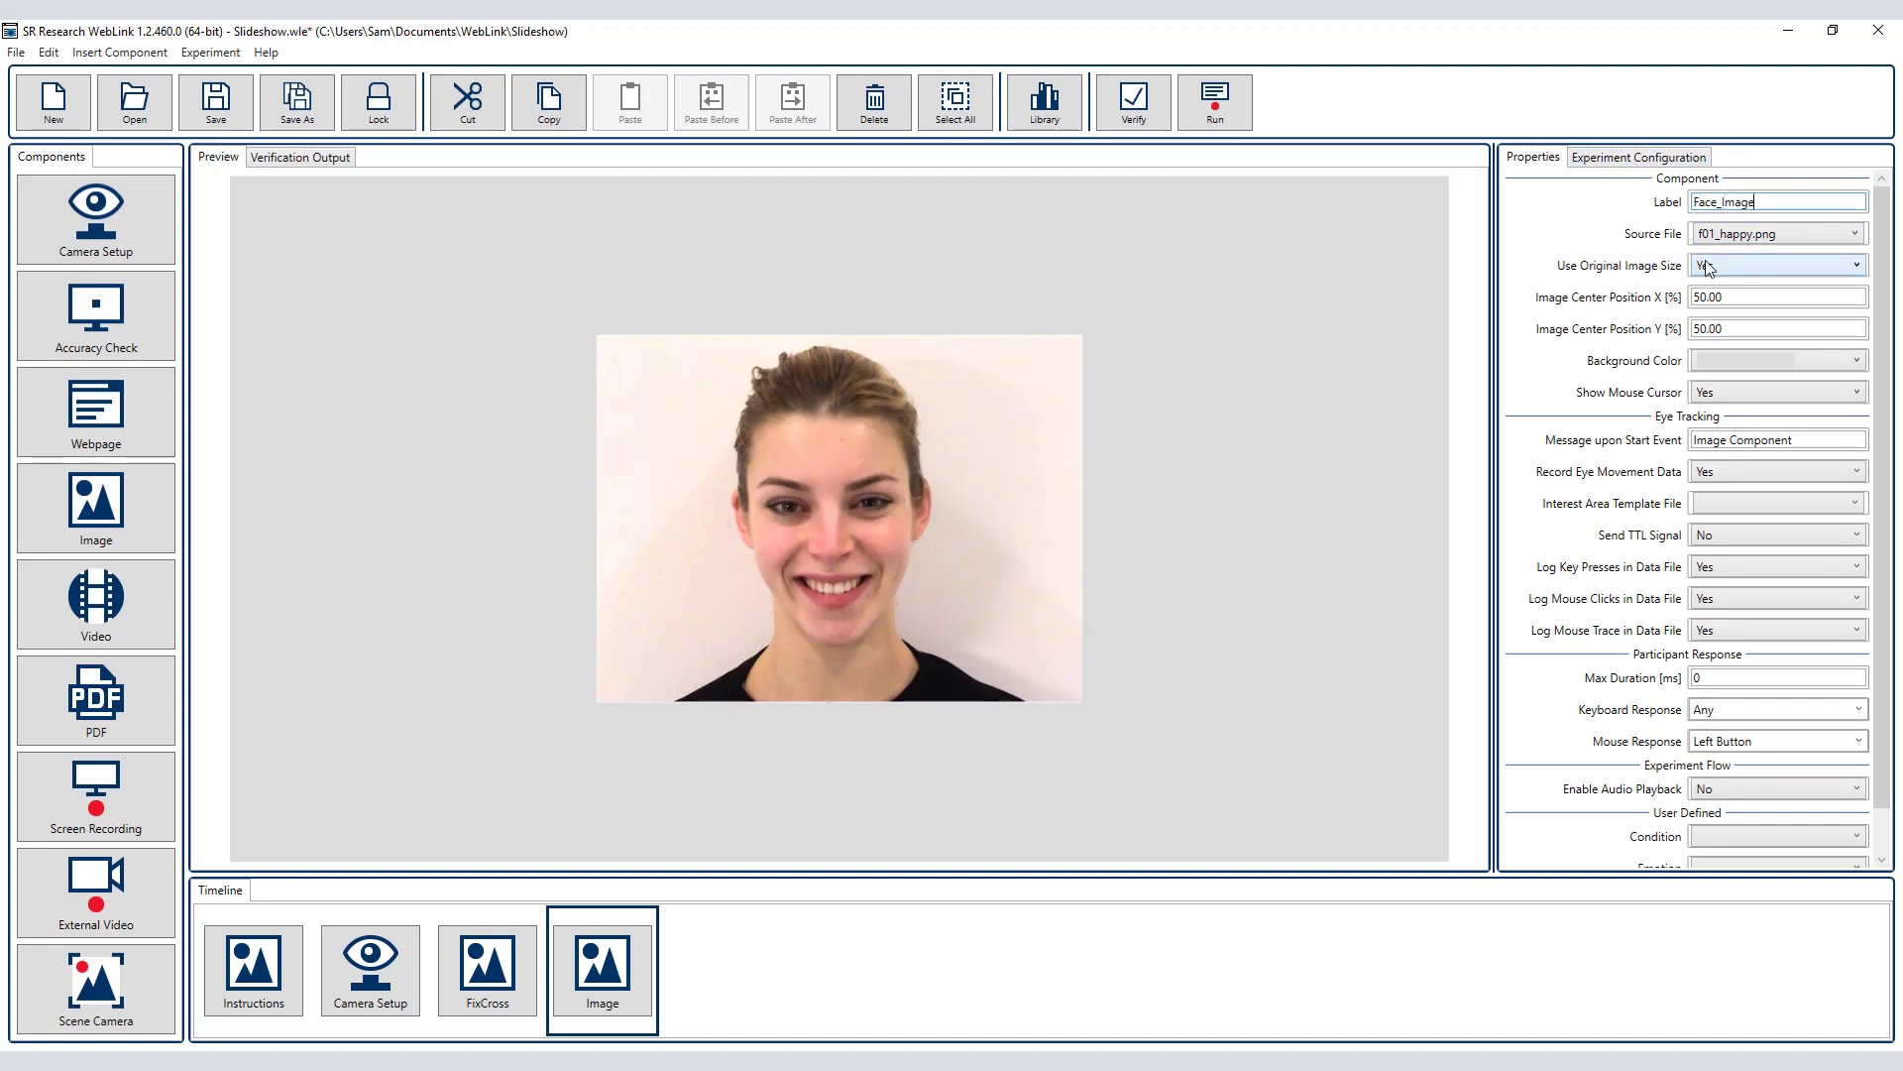
- Turn off original image size for Face_Image and set its width and height to 80%
{"action": "left_click", "coordinate": [1707, 266]}
{"action": "left_click", "coordinate": [1707, 306]}
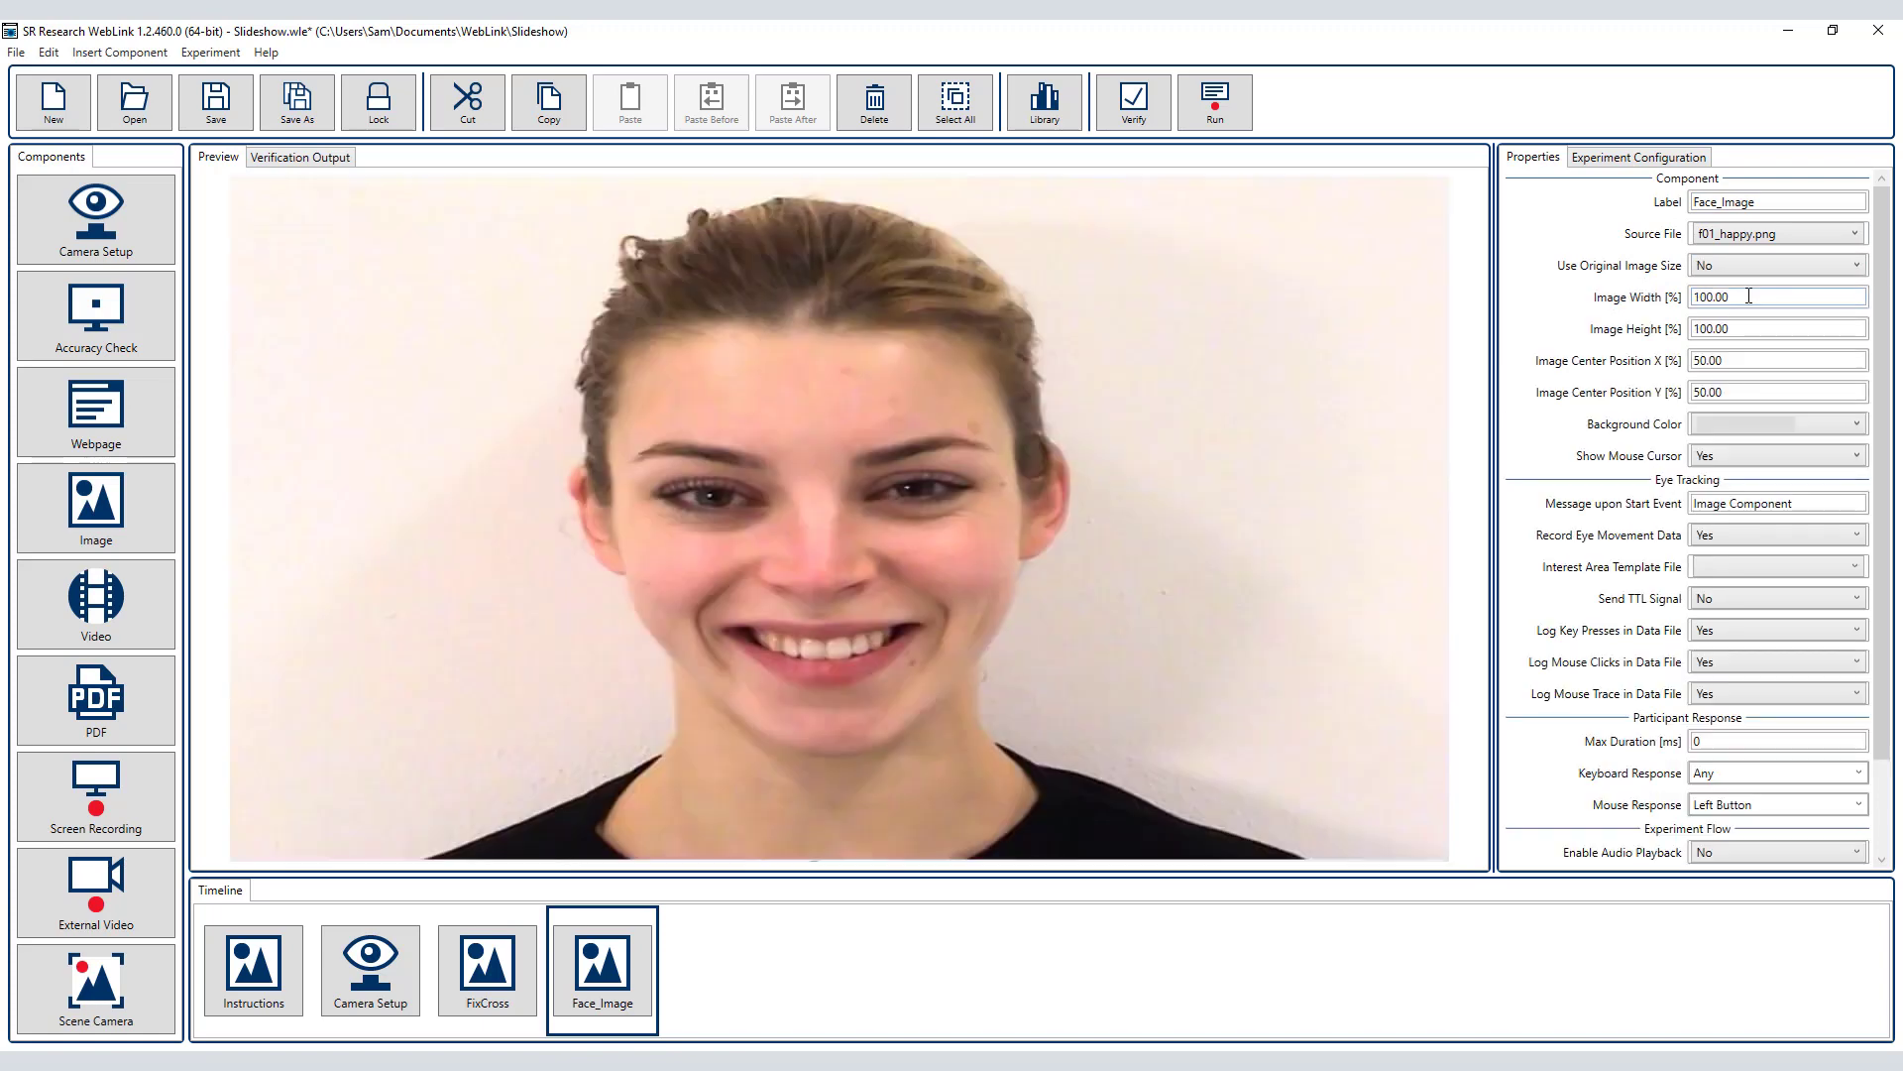
{"action": "double_click", "coordinate": [1748, 296]}
{"action": "type", "text": "80"}
{"action": "key", "text": "Tab"}
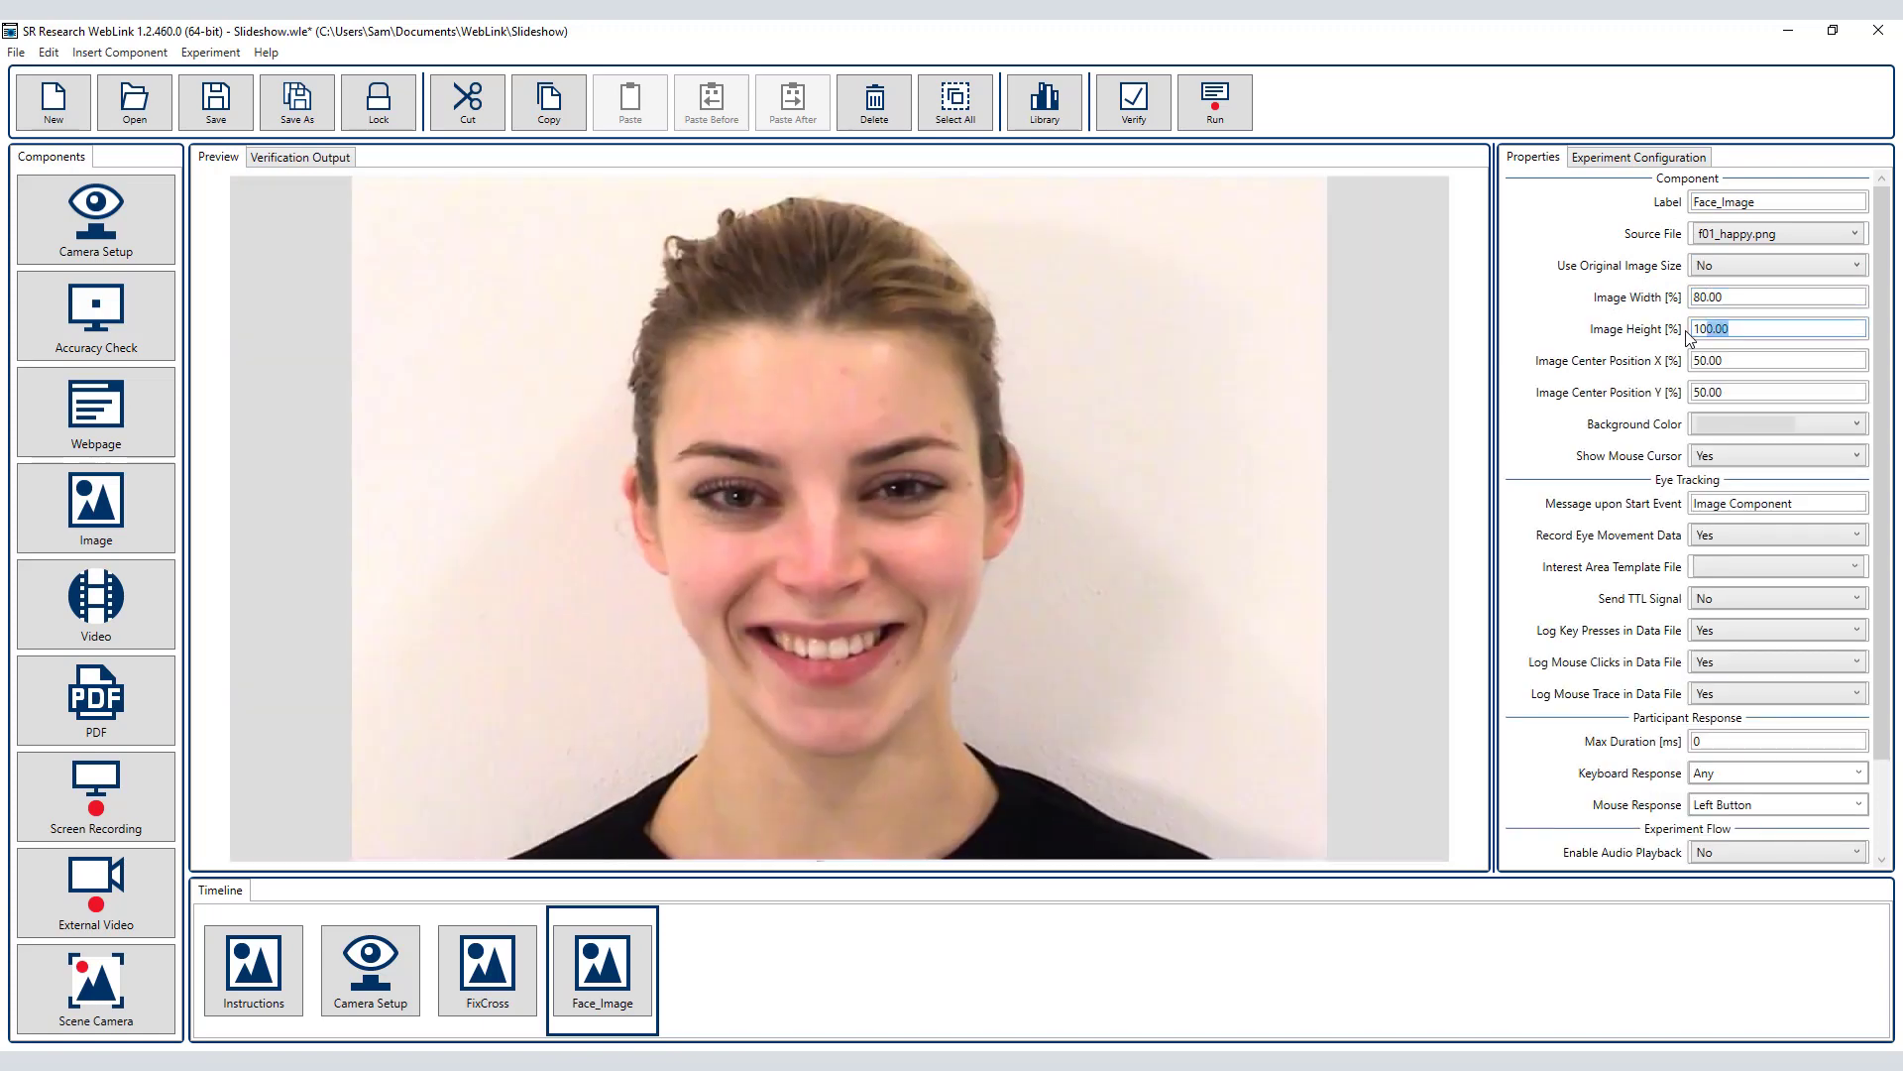
{"action": "type", "text": "80"}
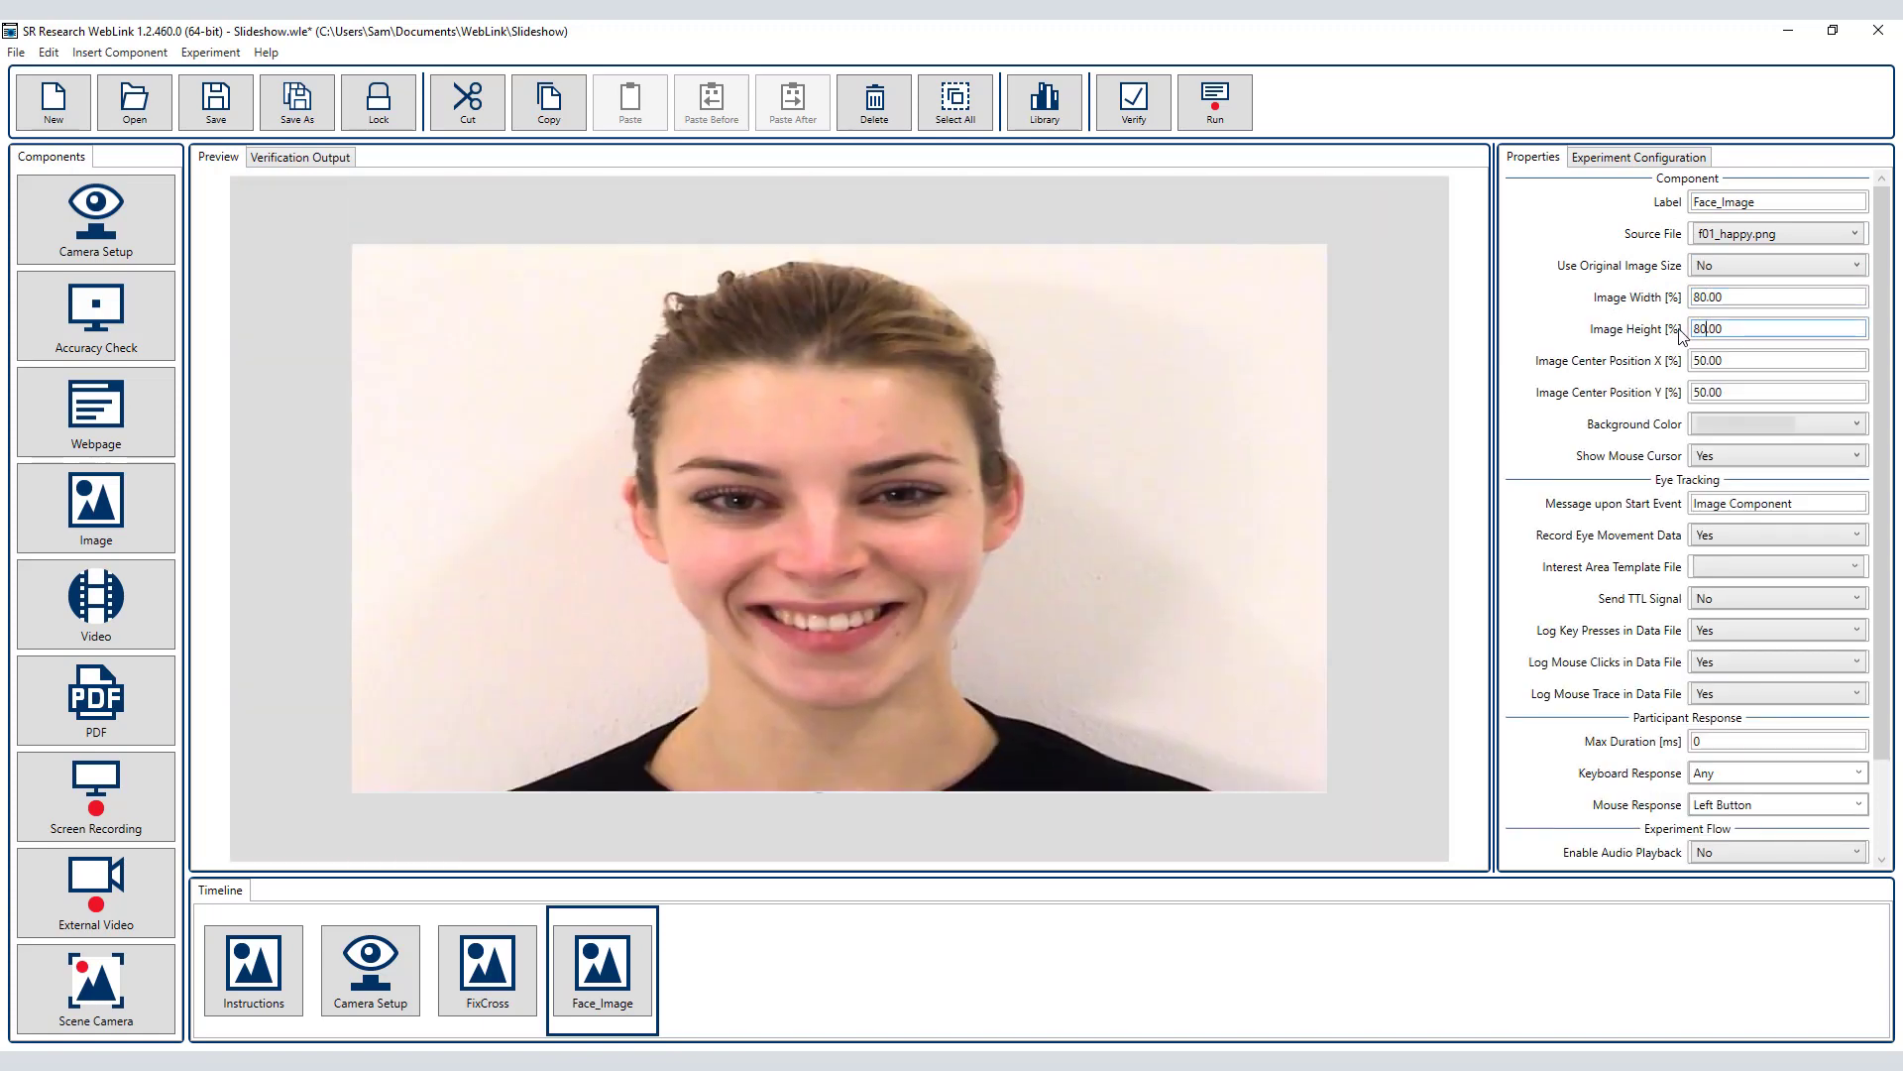
- Set the Face_Image background color to white with red, green and blue at 255
{"action": "left_click", "coordinate": [1744, 425]}
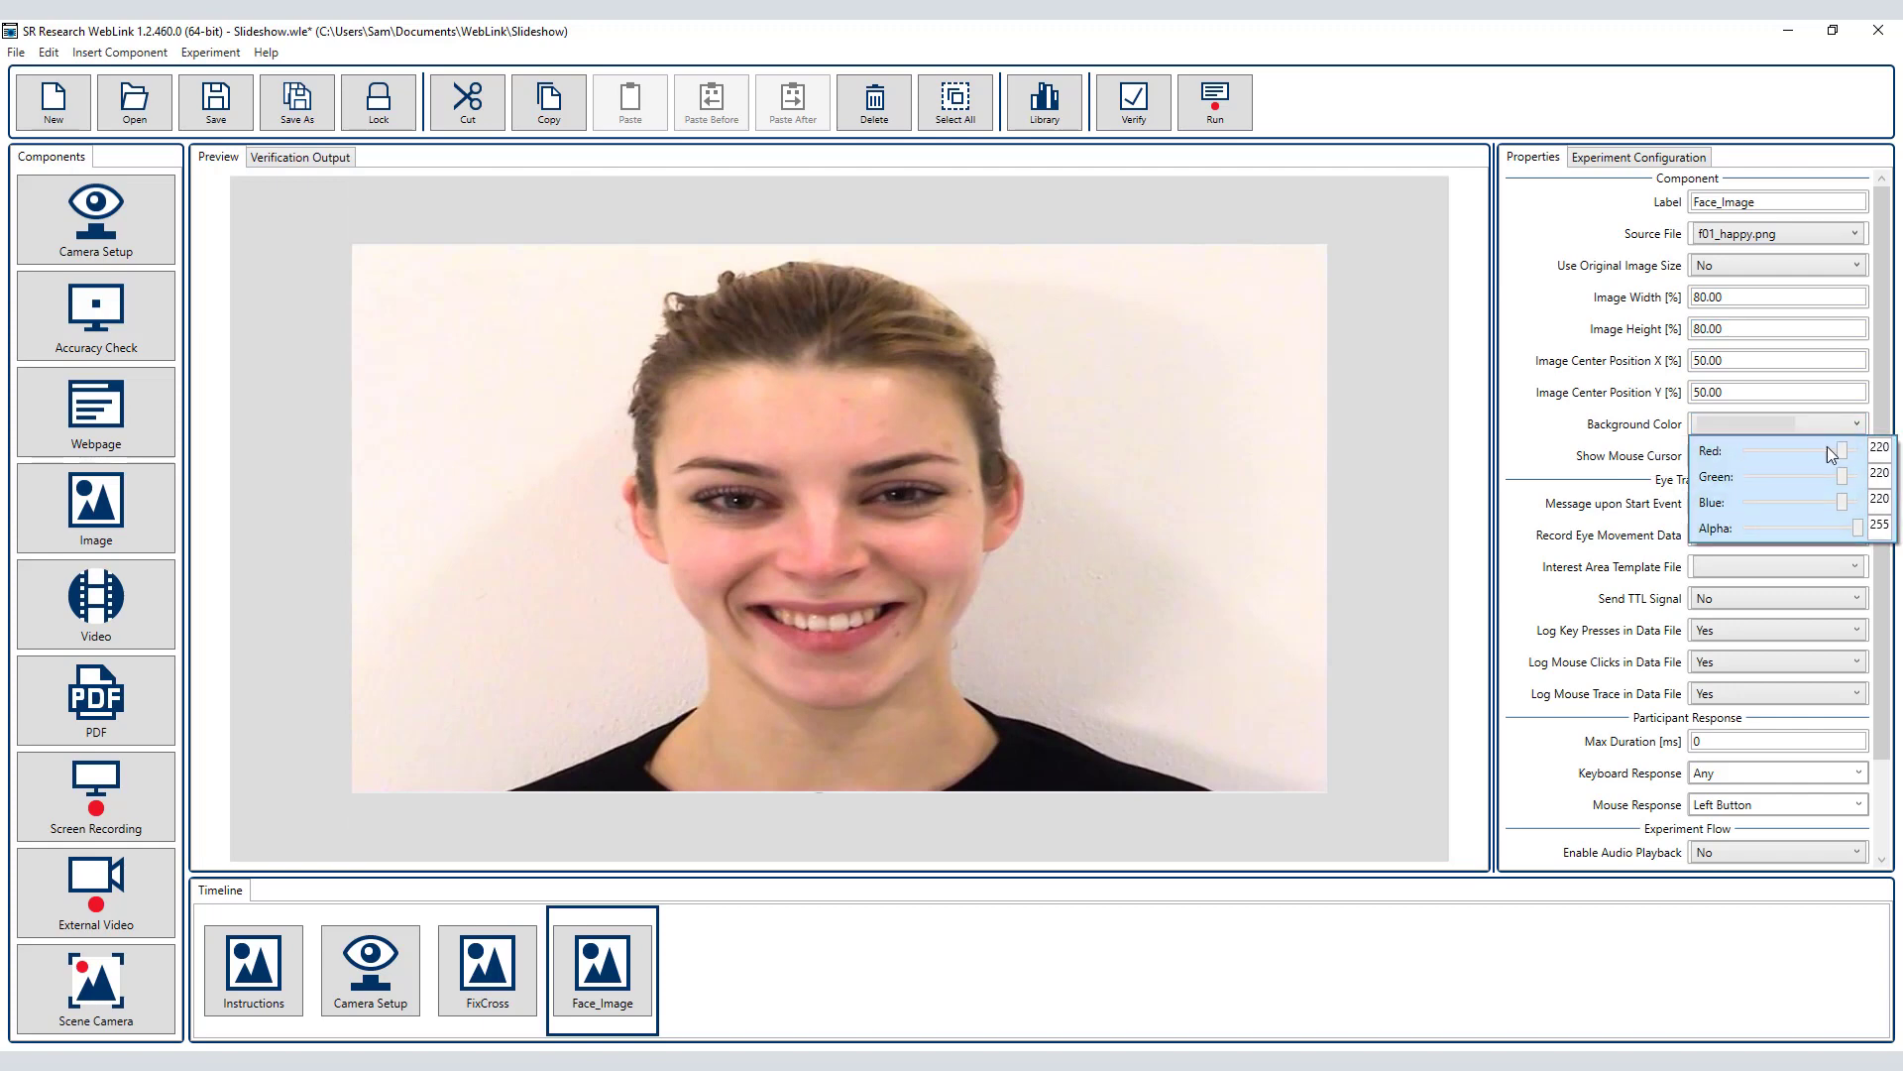
{"action": "left_click_drag", "start_coordinate": [1845, 452], "coordinate": [1855, 490]}
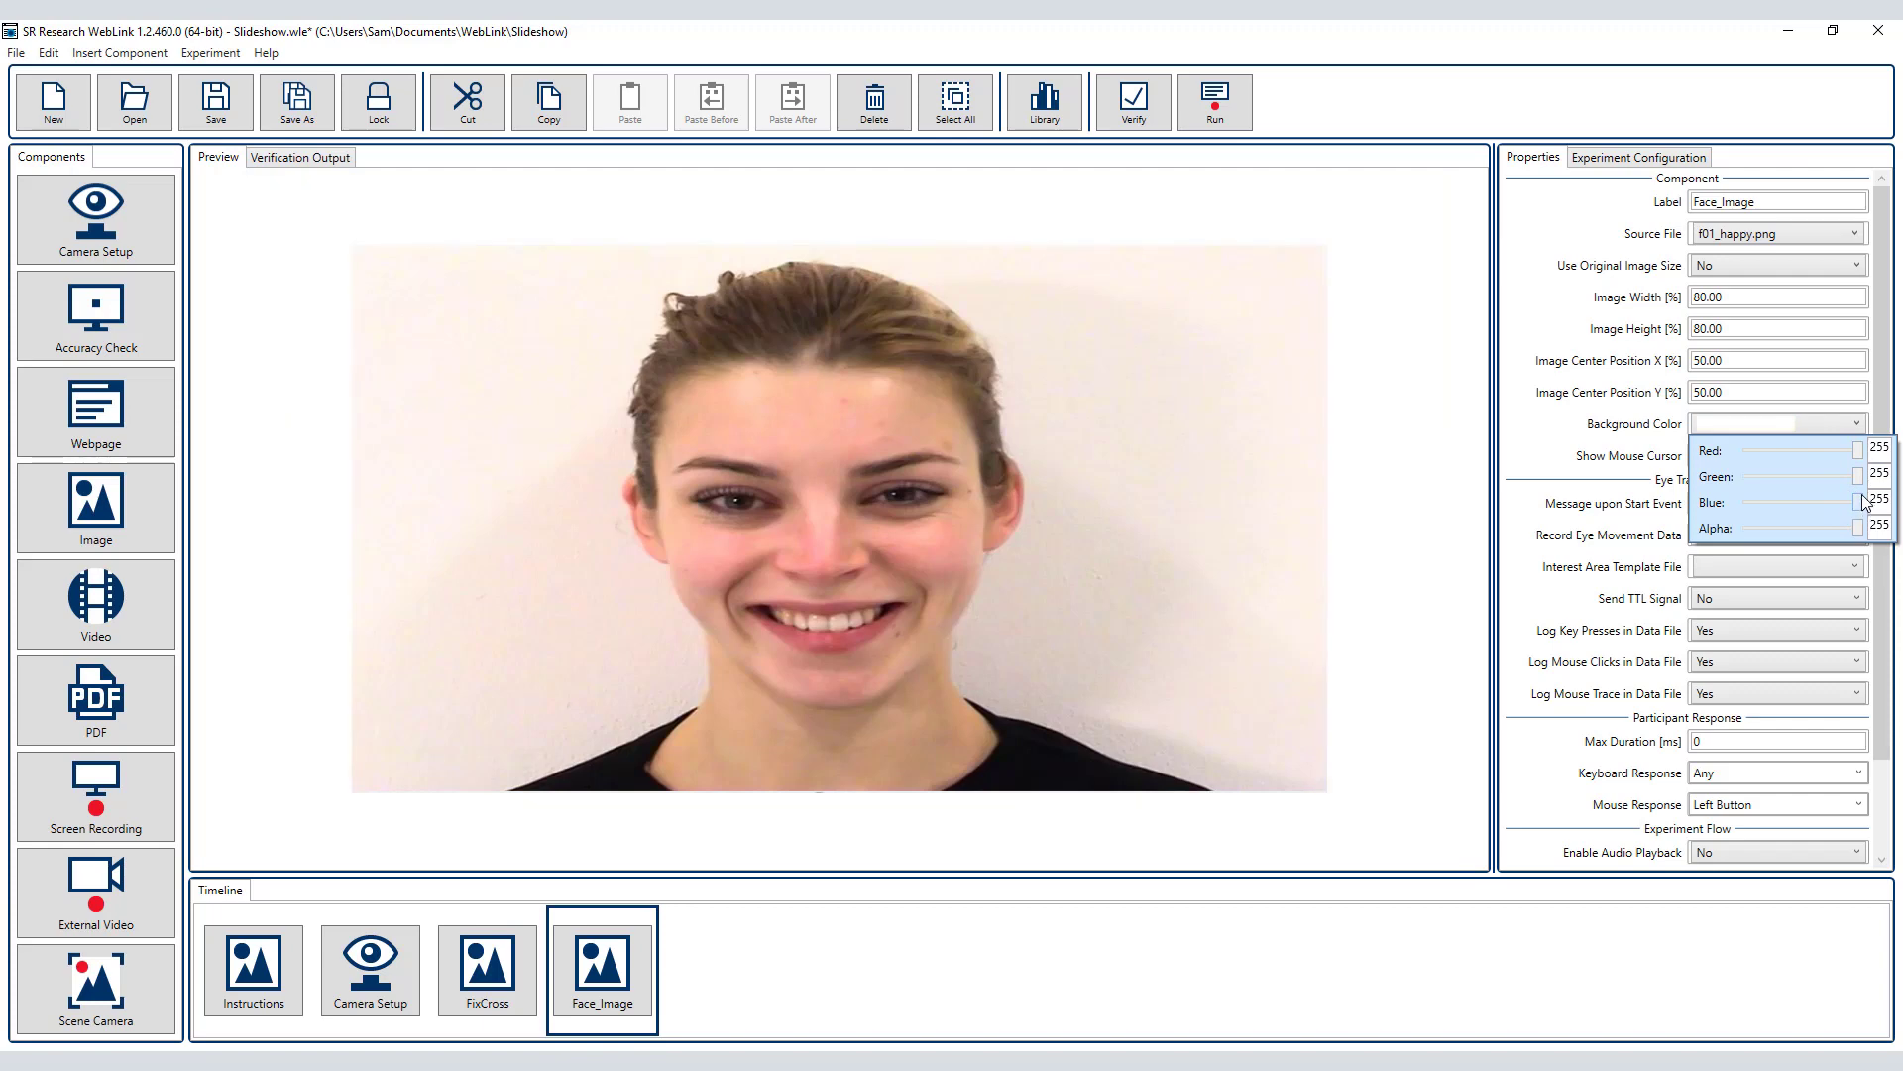
{"action": "left_click", "coordinate": [1519, 619]}
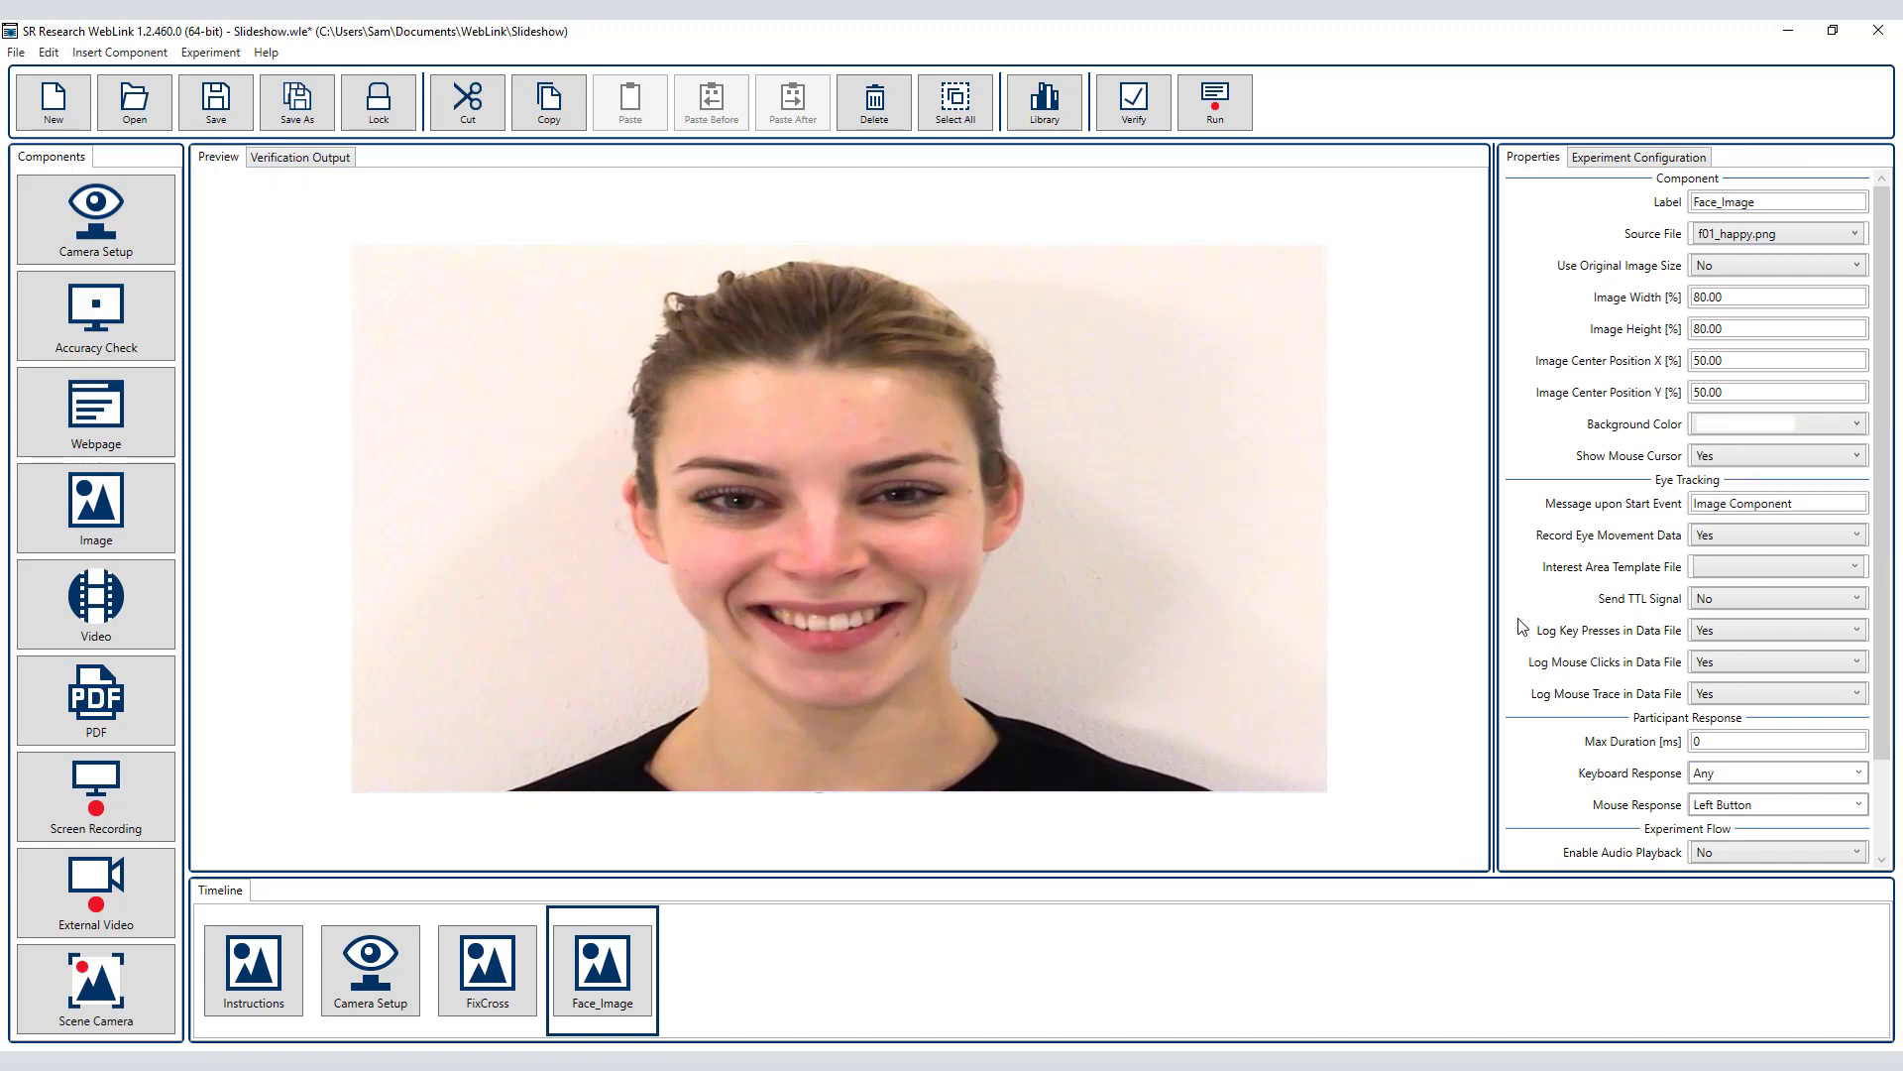
- Set the Face_Image maximum duration to 6000 ms and clear its keyboard and mouse responses
{"action": "double_click", "coordinate": [1707, 745]}
{"action": "left_click", "coordinate": [1860, 773]}
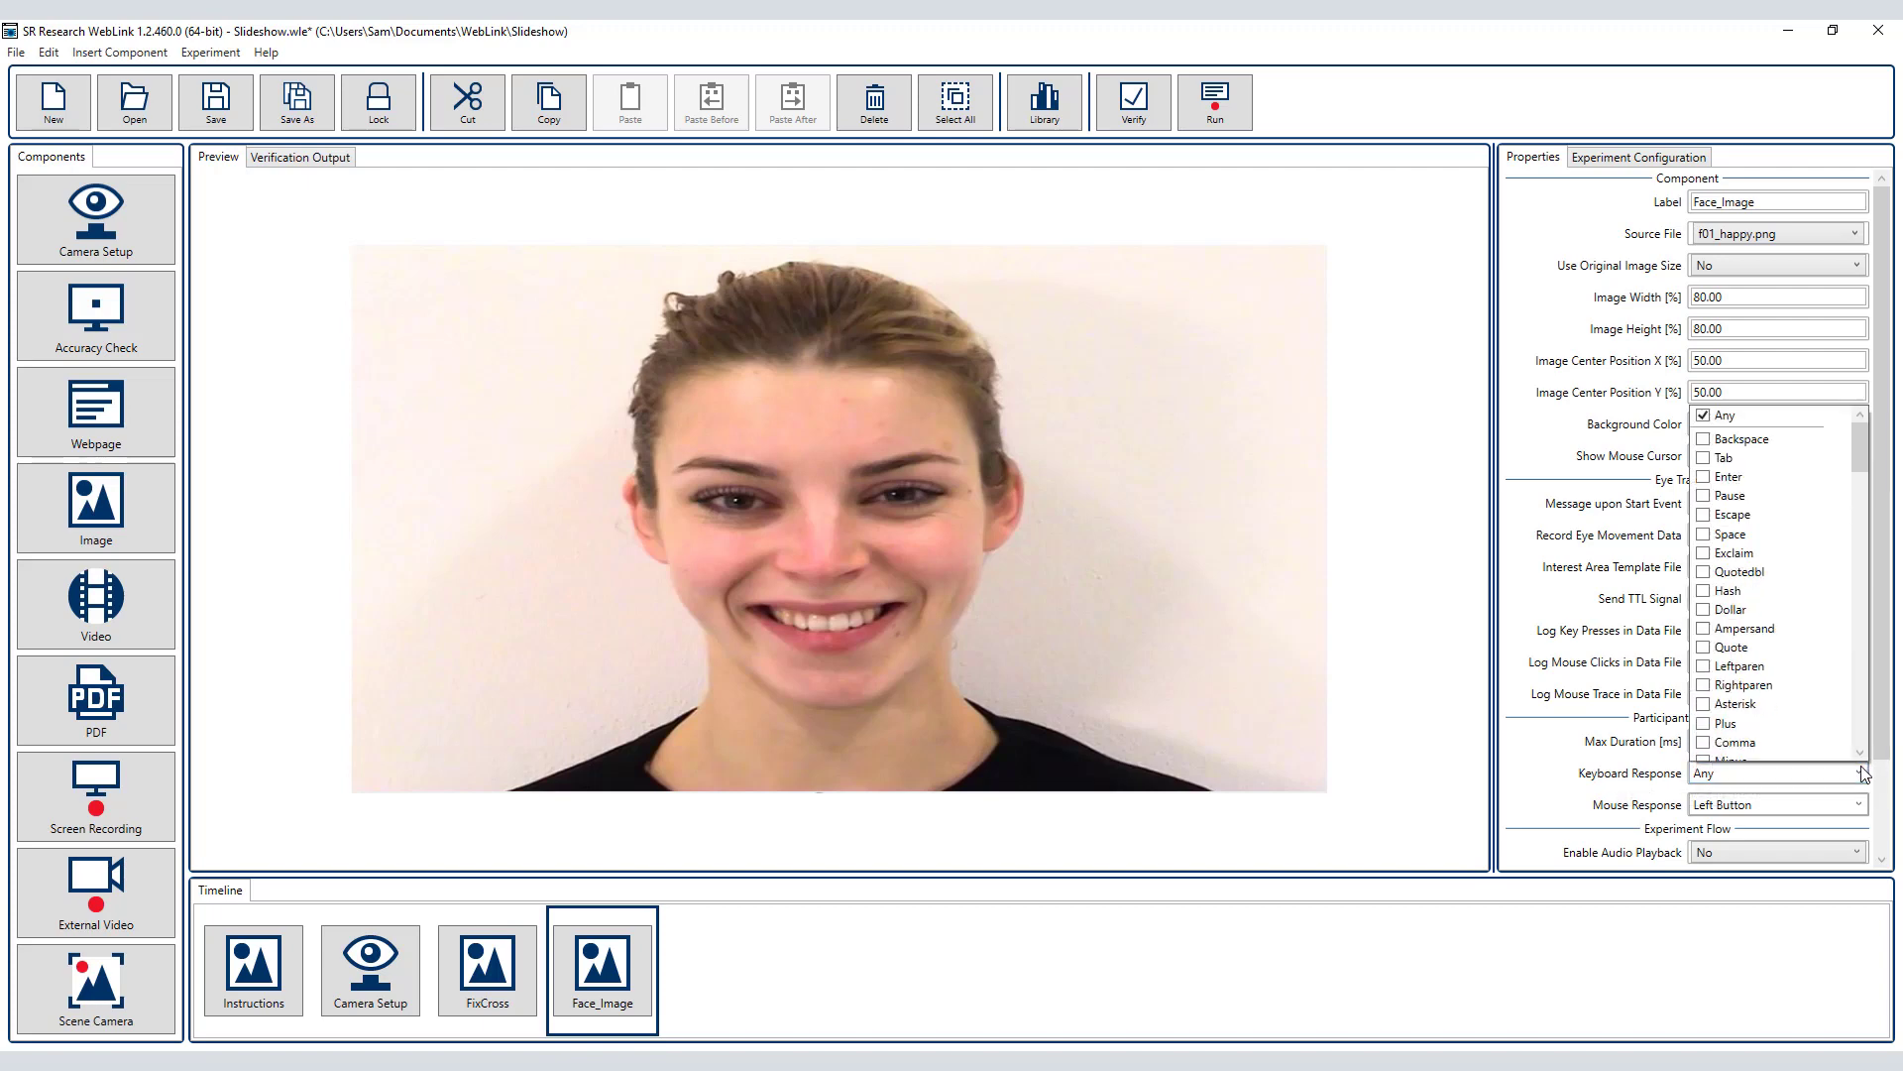
{"action": "left_click", "coordinate": [1718, 421]}
{"action": "left_click", "coordinate": [1572, 788]}
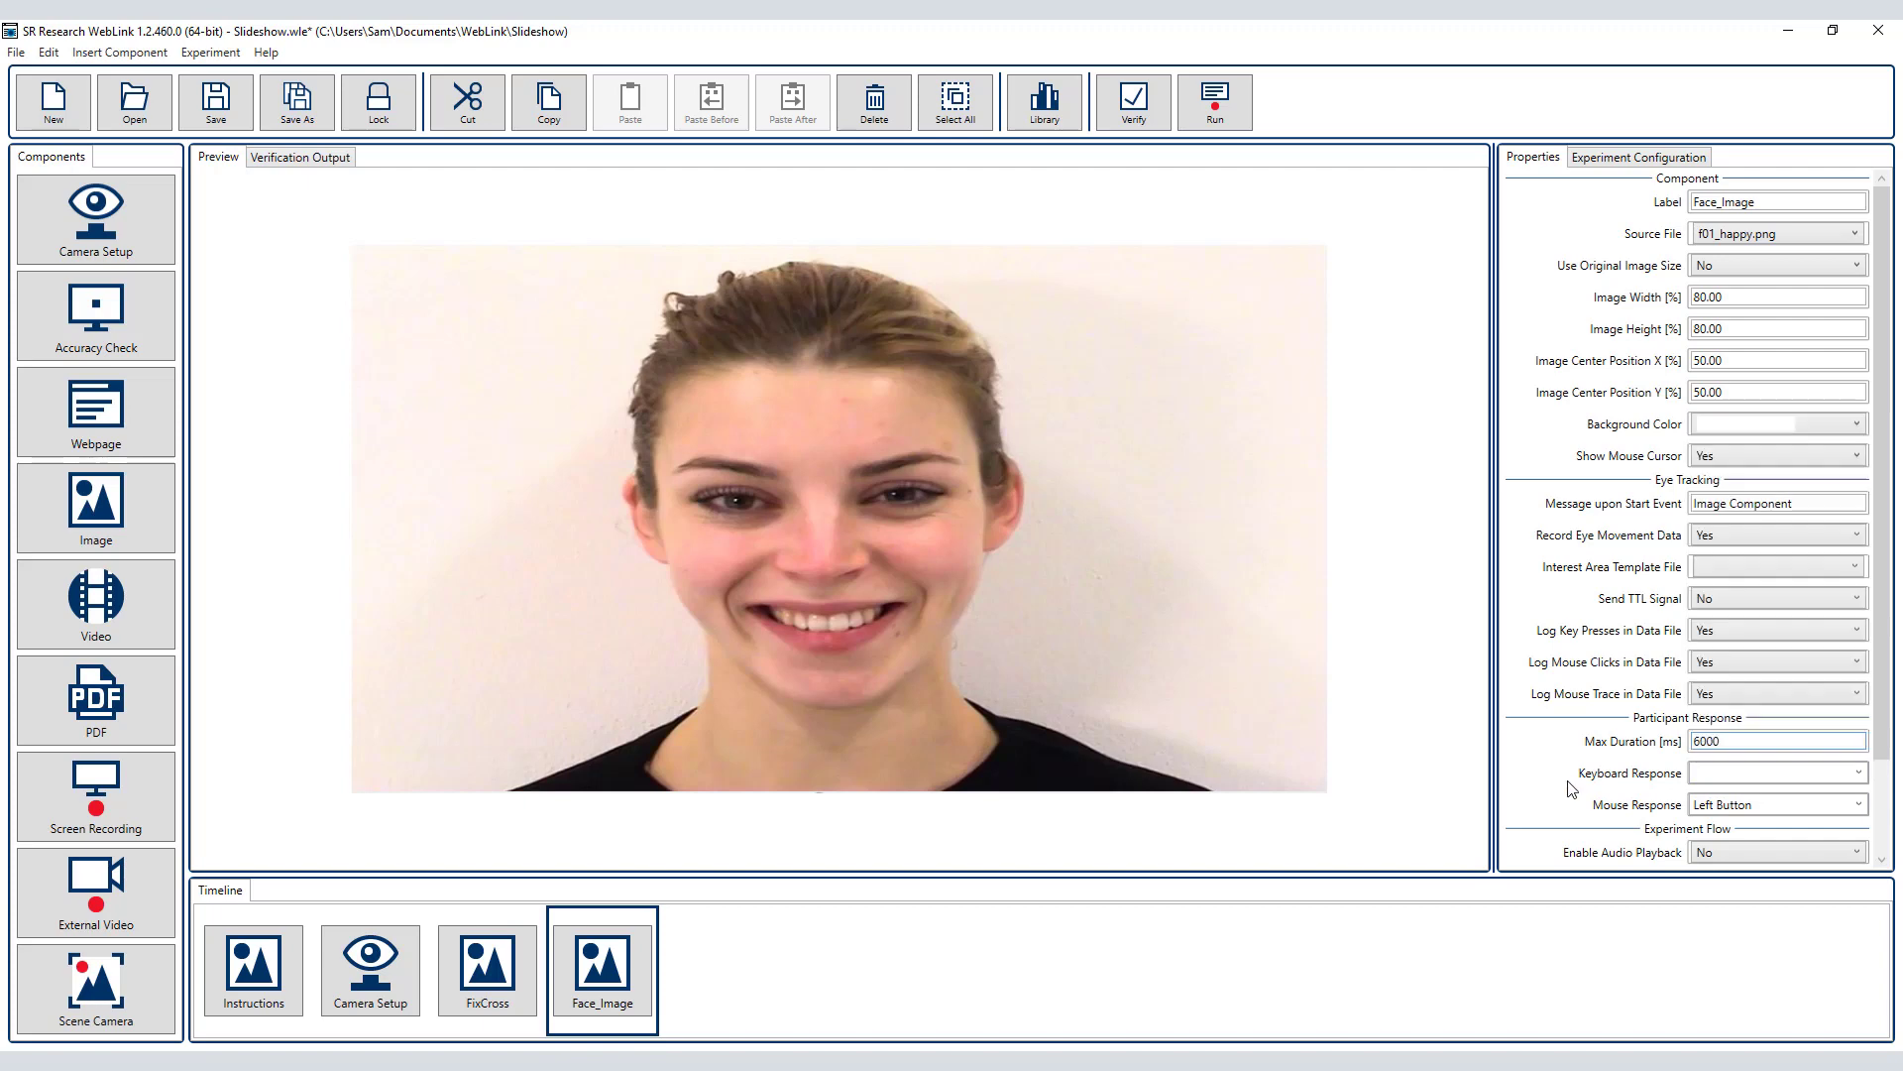
{"action": "left_click", "coordinate": [1859, 804]}
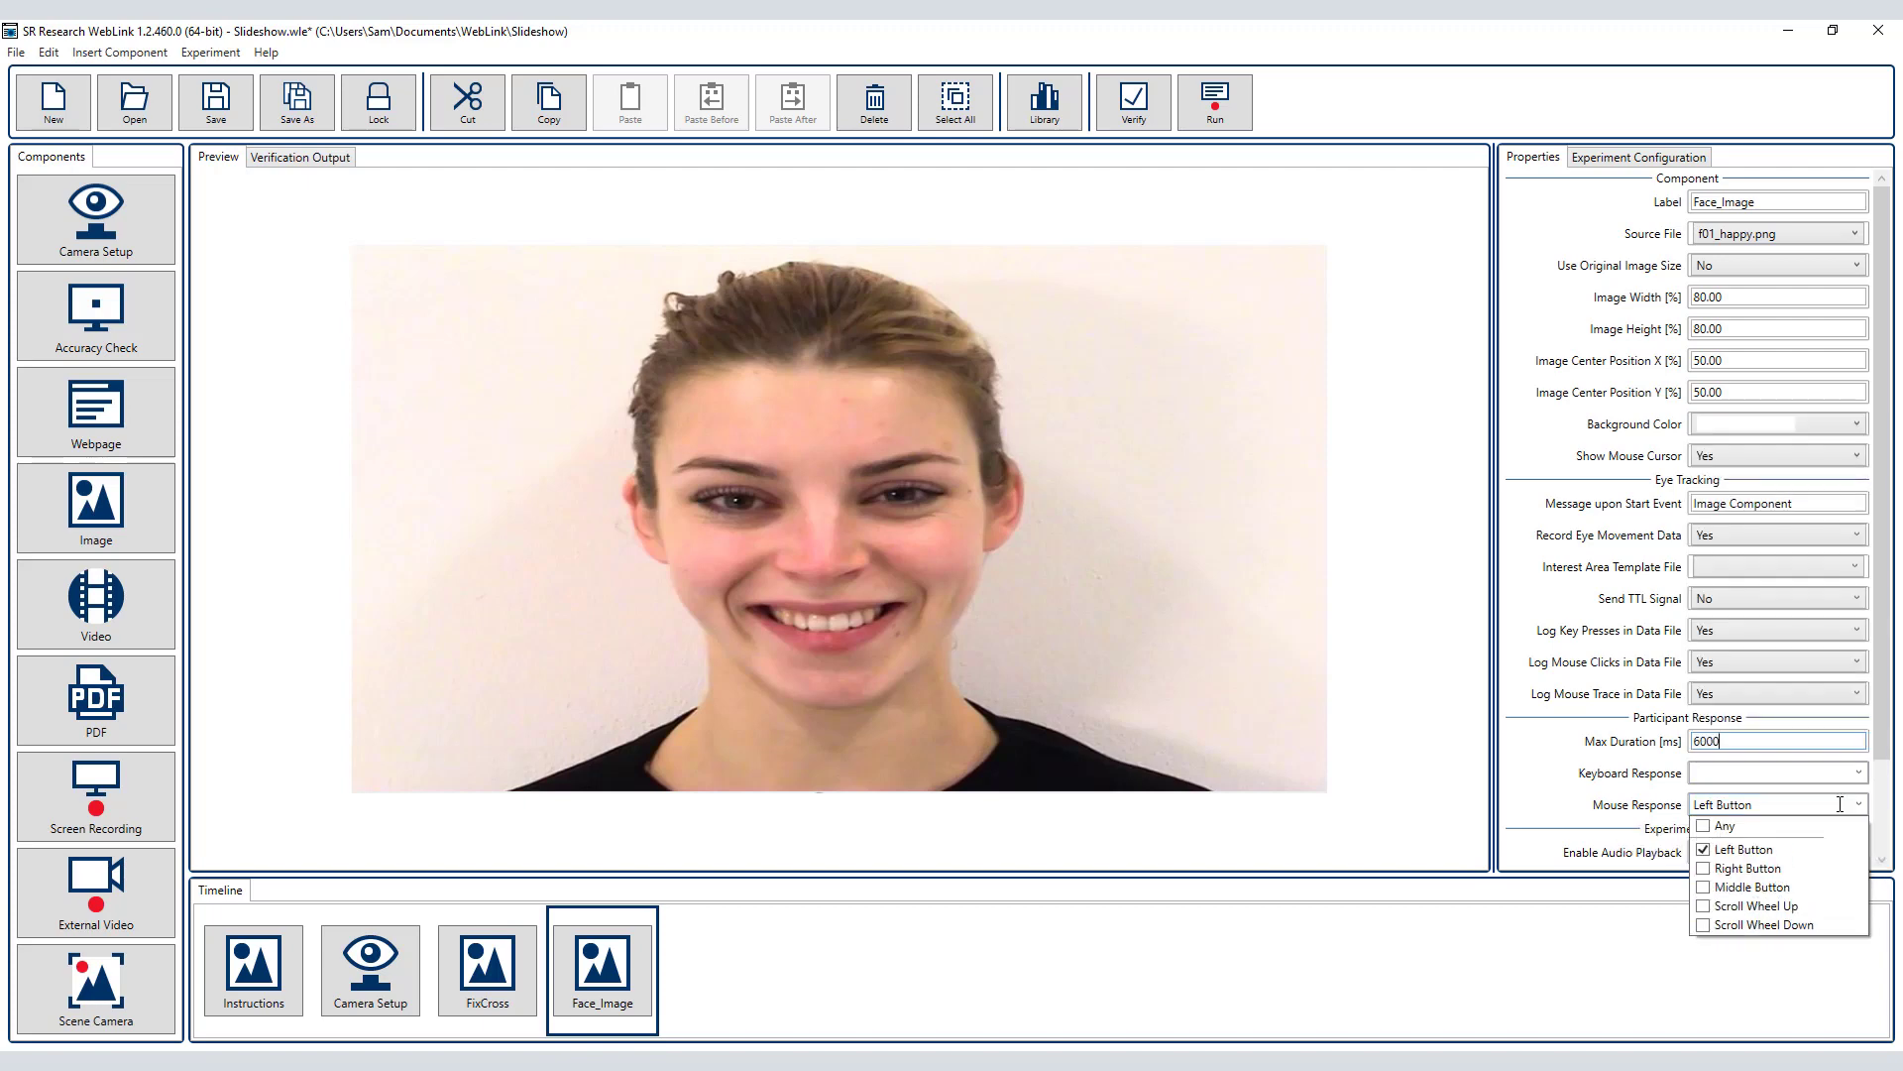
{"action": "left_click", "coordinate": [1704, 849]}
{"action": "left_click", "coordinate": [1537, 834]}
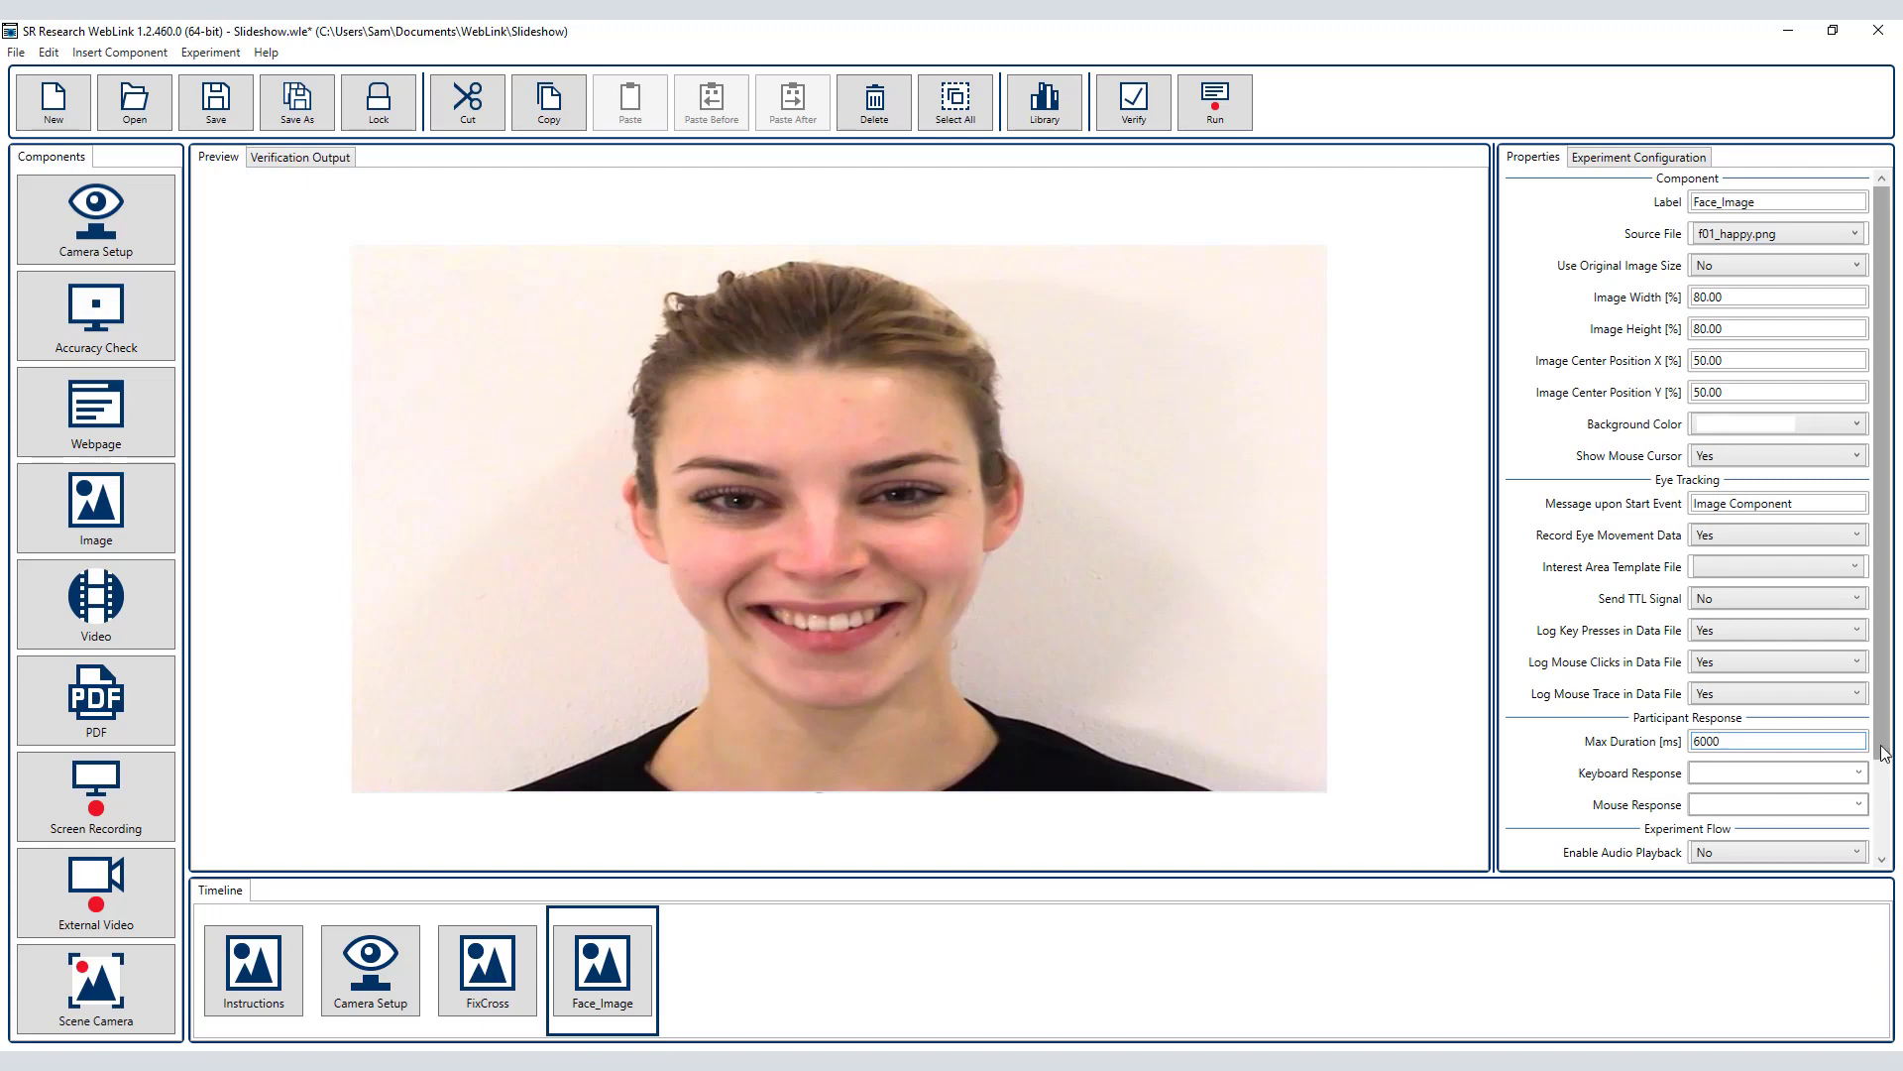
- Assign Face_Image the user-defined values Condition Image, Emotion Happy and Sex Female
{"action": "scroll", "coordinate": [1814, 823], "scroll_direction": "down", "scroll_amount": 3}
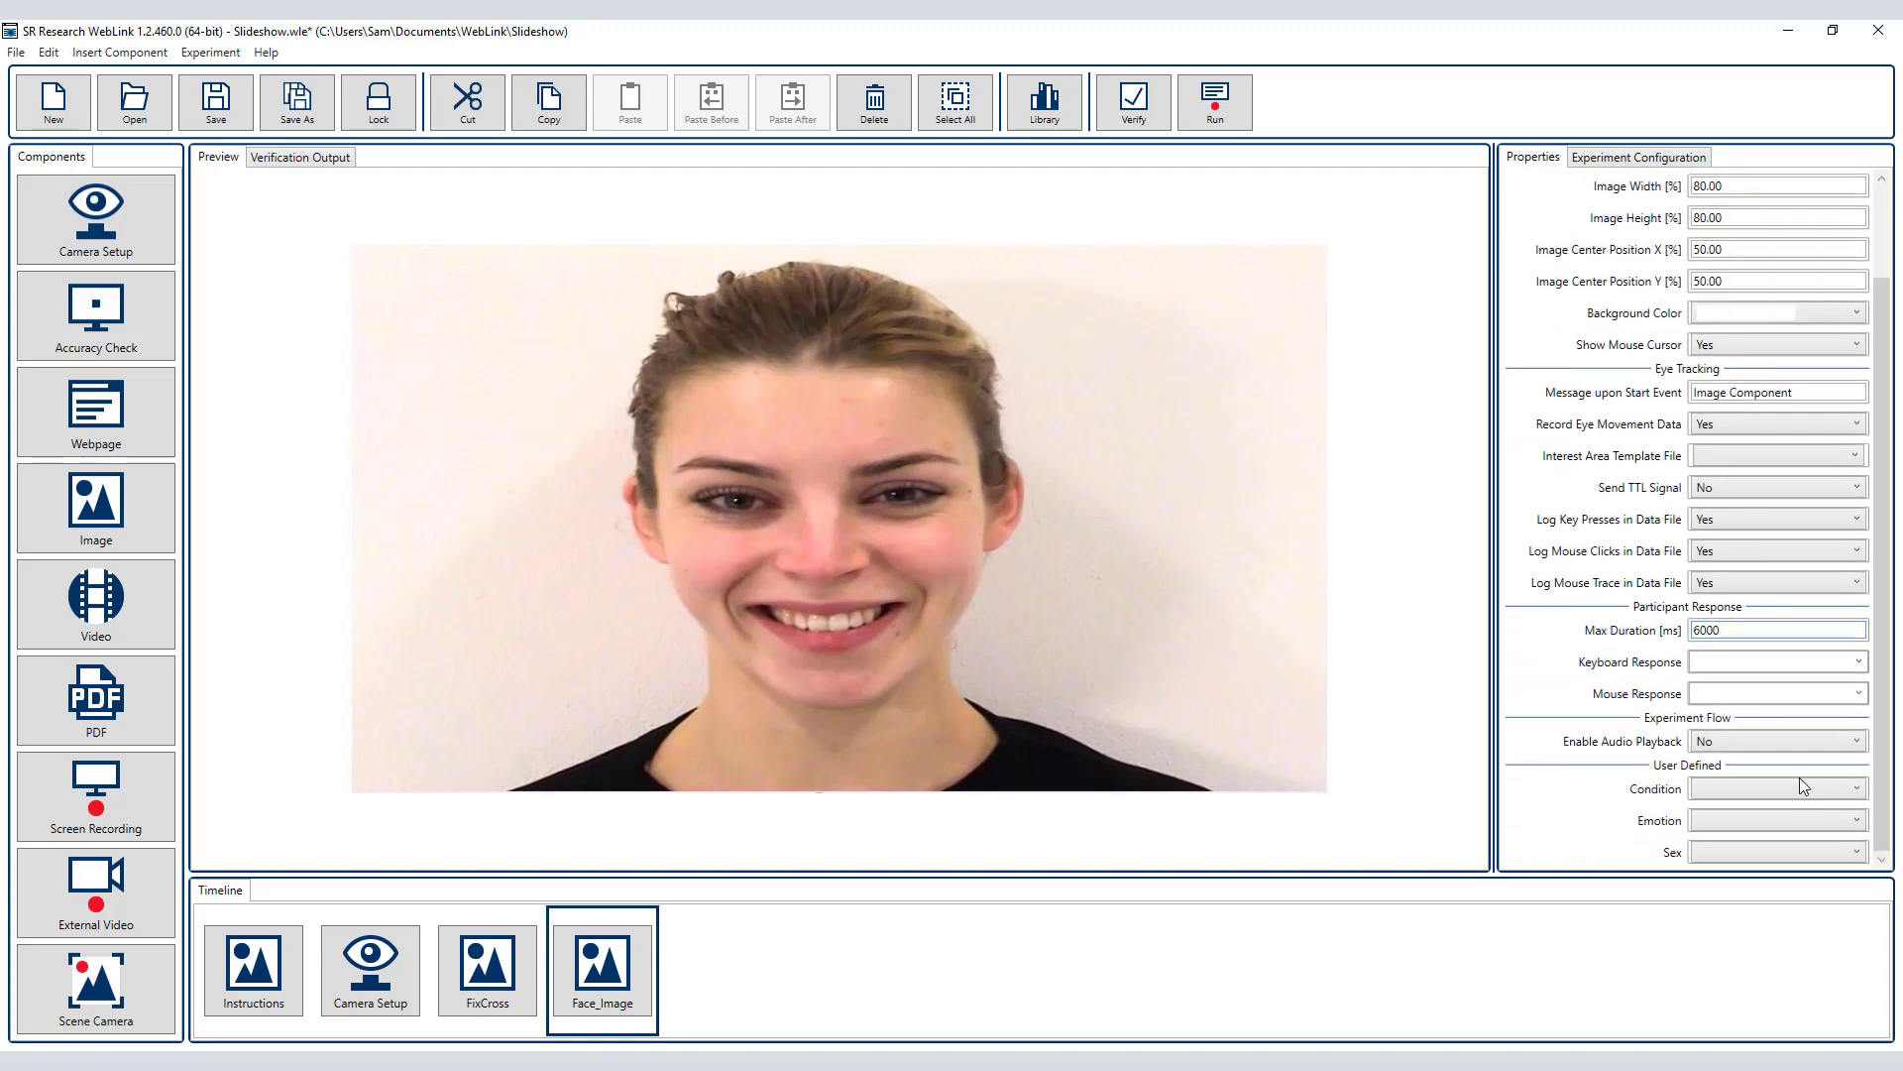
{"action": "left_click", "coordinate": [1802, 786]}
{"action": "left_click", "coordinate": [1802, 826]}
{"action": "left_click", "coordinate": [1802, 831]}
{"action": "left_click", "coordinate": [1799, 858]}
{"action": "left_click", "coordinate": [1801, 855]}
{"action": "left_click", "coordinate": [1787, 888]}
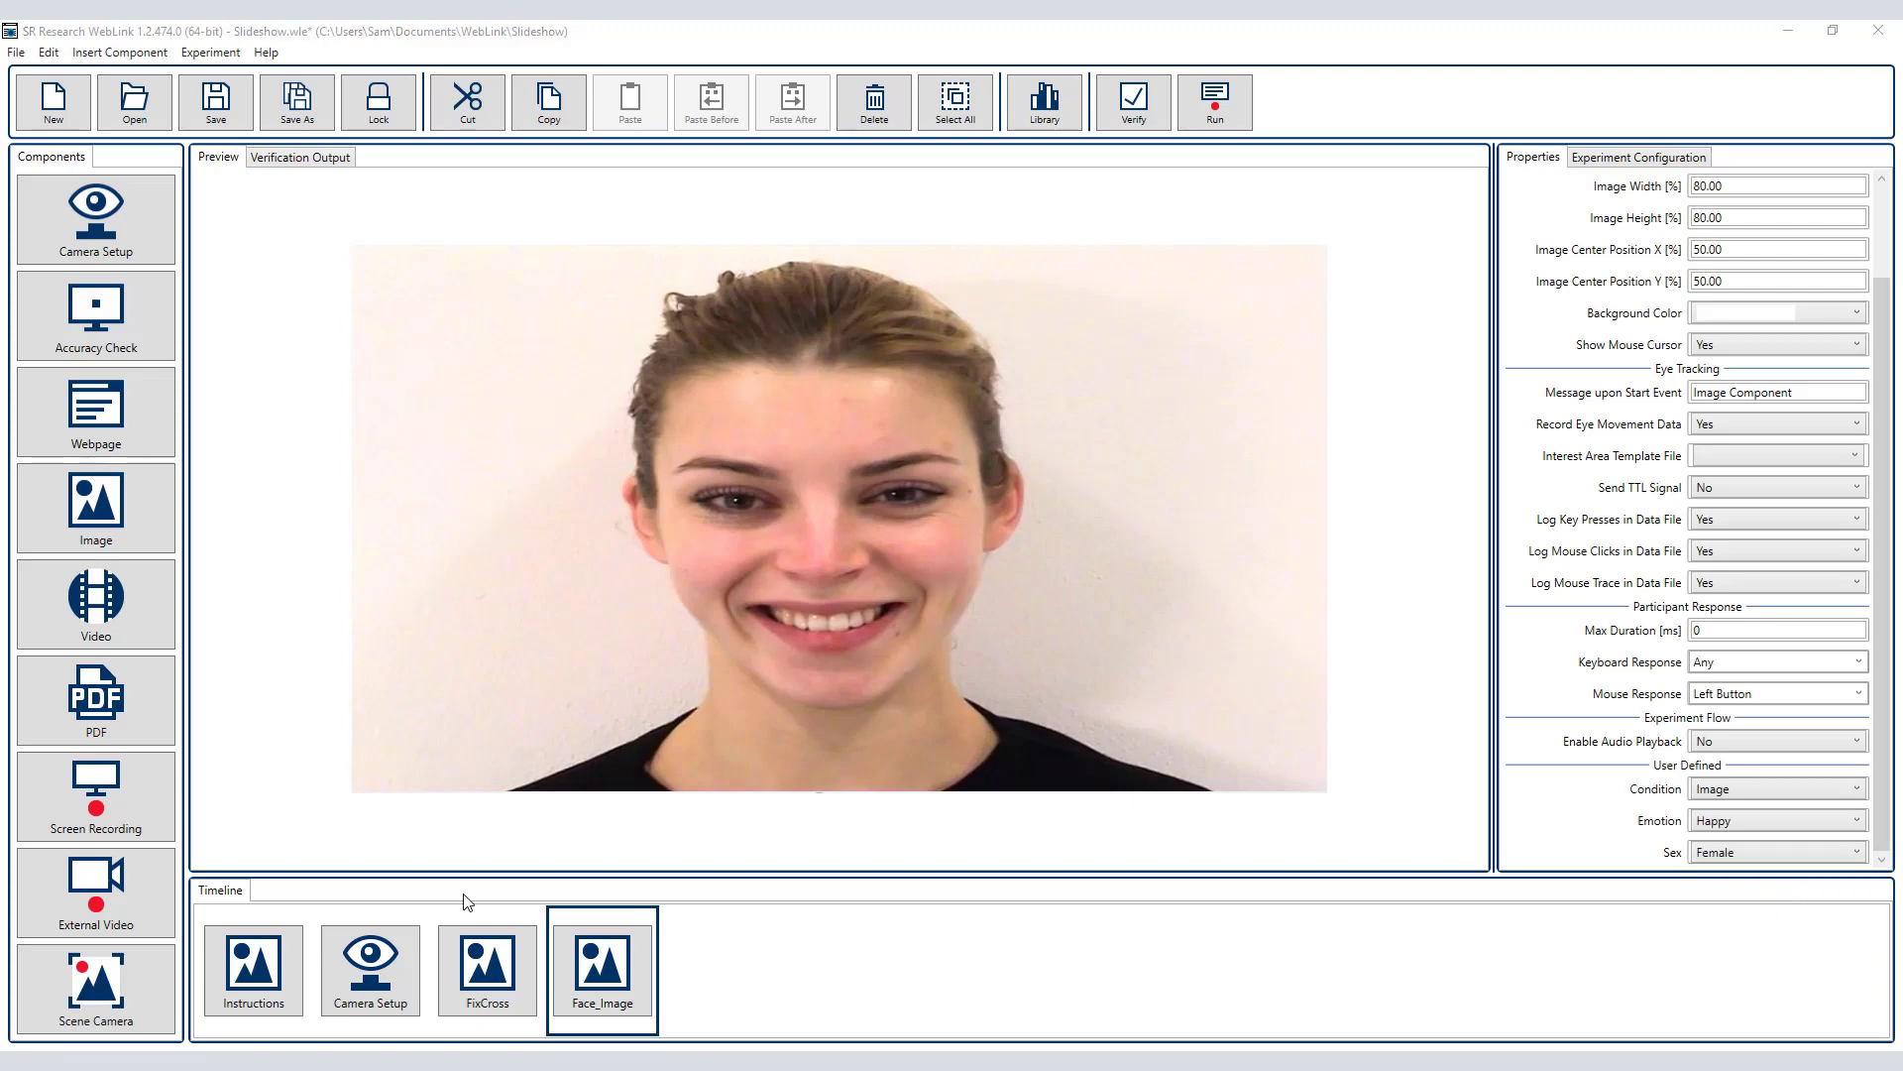
- Copy the FixCross component and paste it after Face_Image on the timeline
{"action": "left_click", "coordinate": [483, 942]}
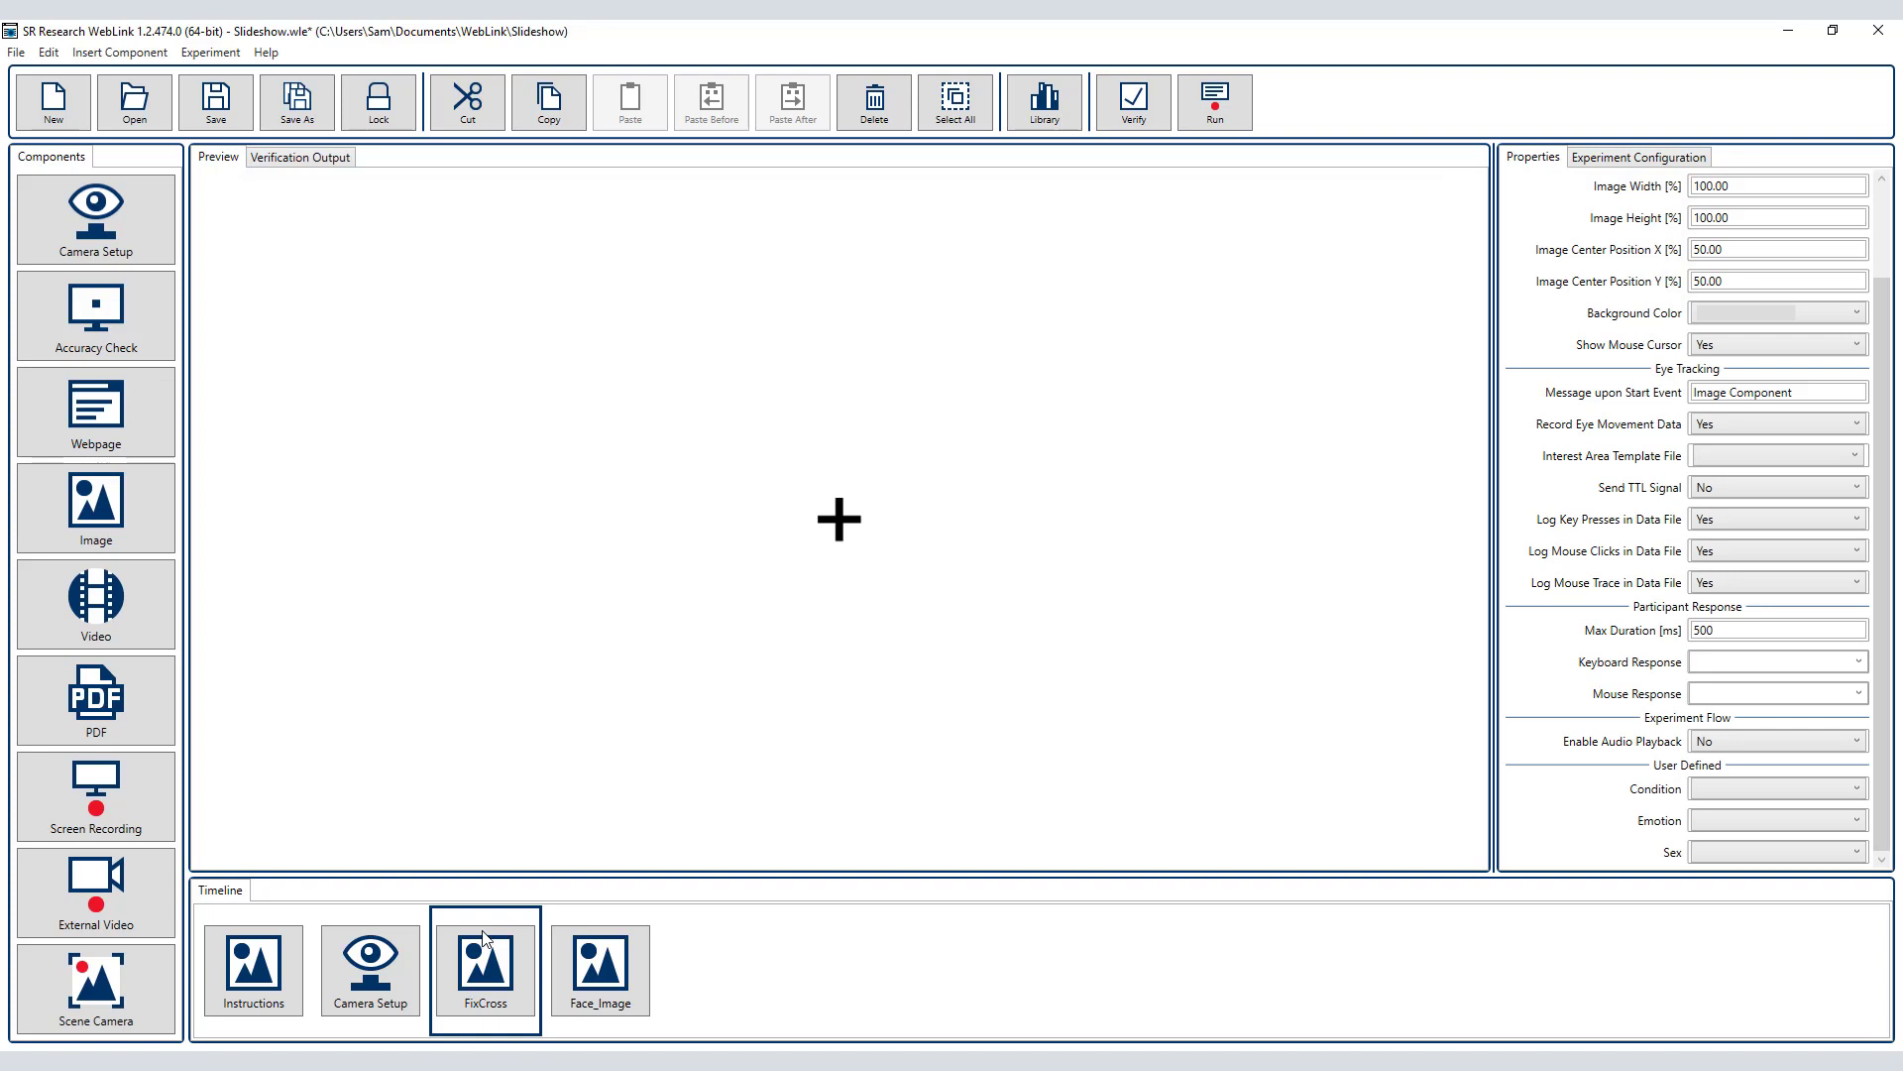
{"action": "right_click", "coordinate": [483, 938]}
{"action": "left_click", "coordinate": [543, 793]}
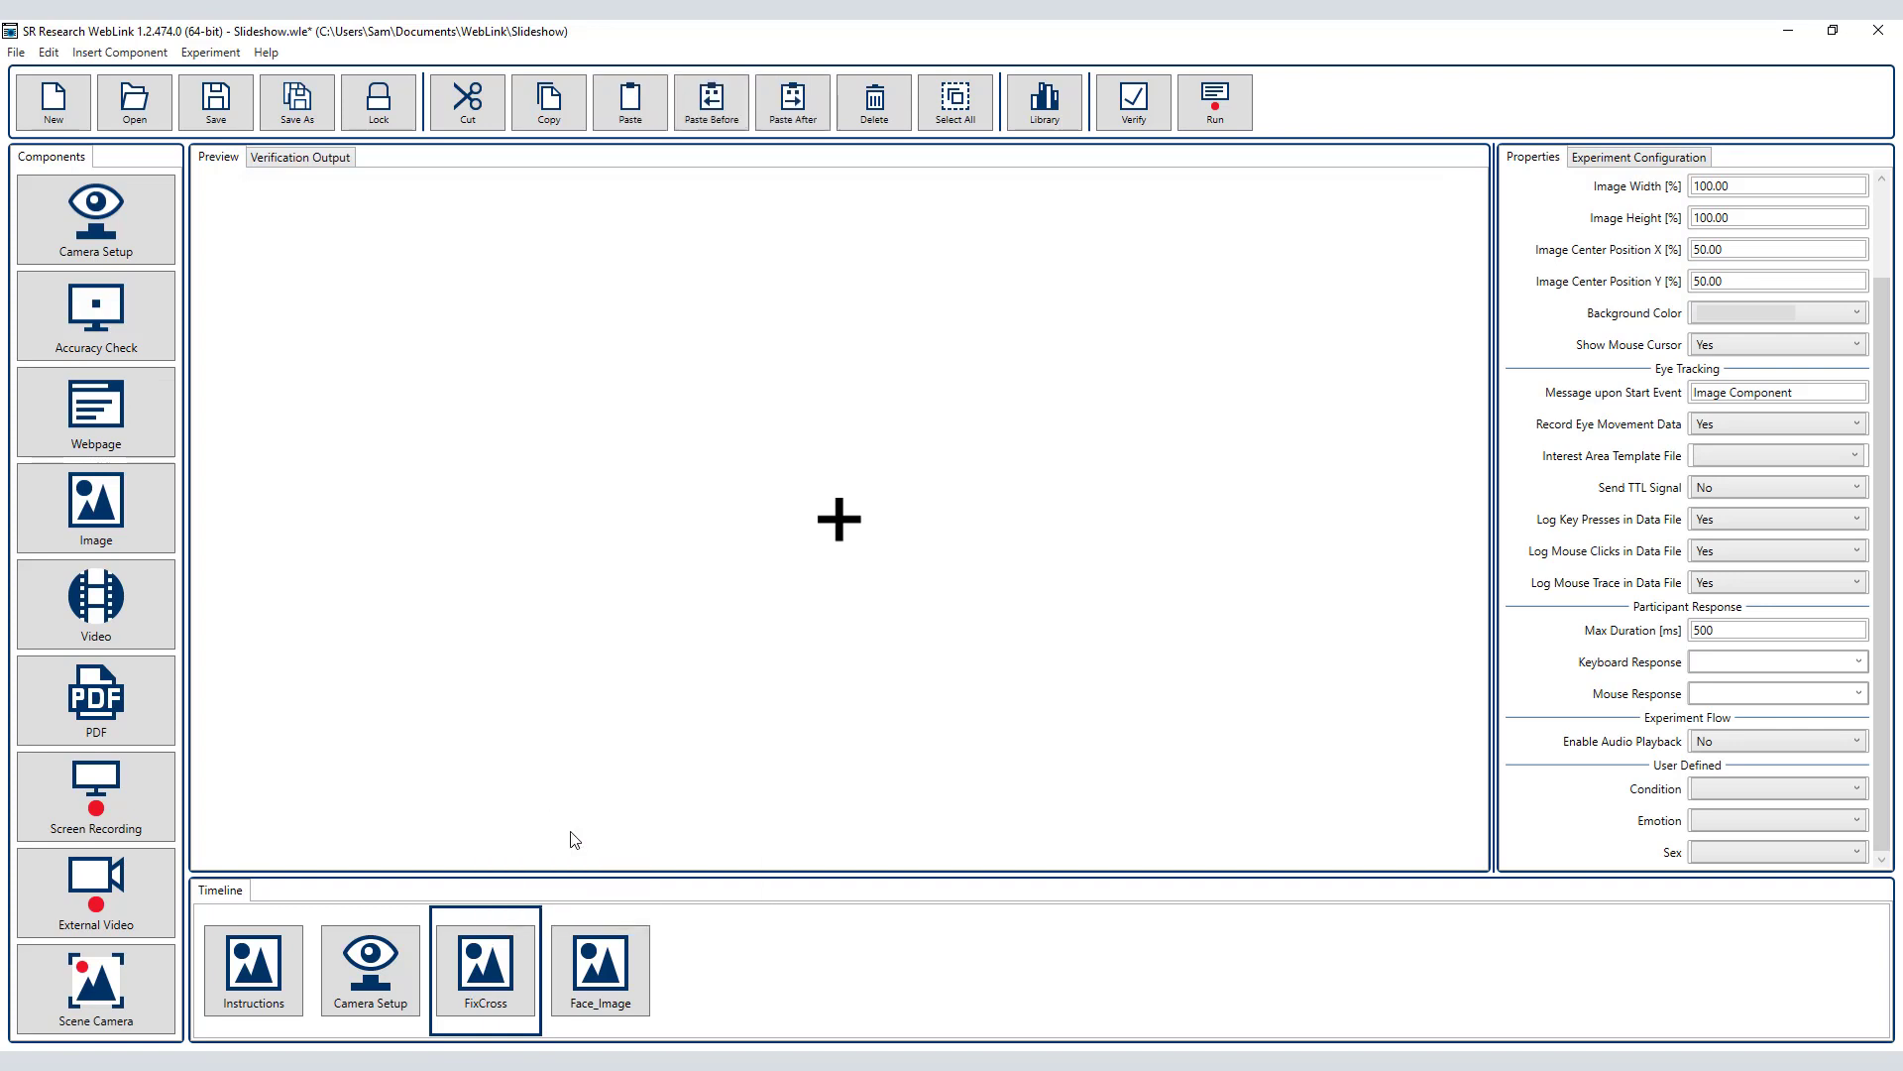
{"action": "left_click", "coordinate": [598, 946]}
{"action": "right_click", "coordinate": [598, 941]}
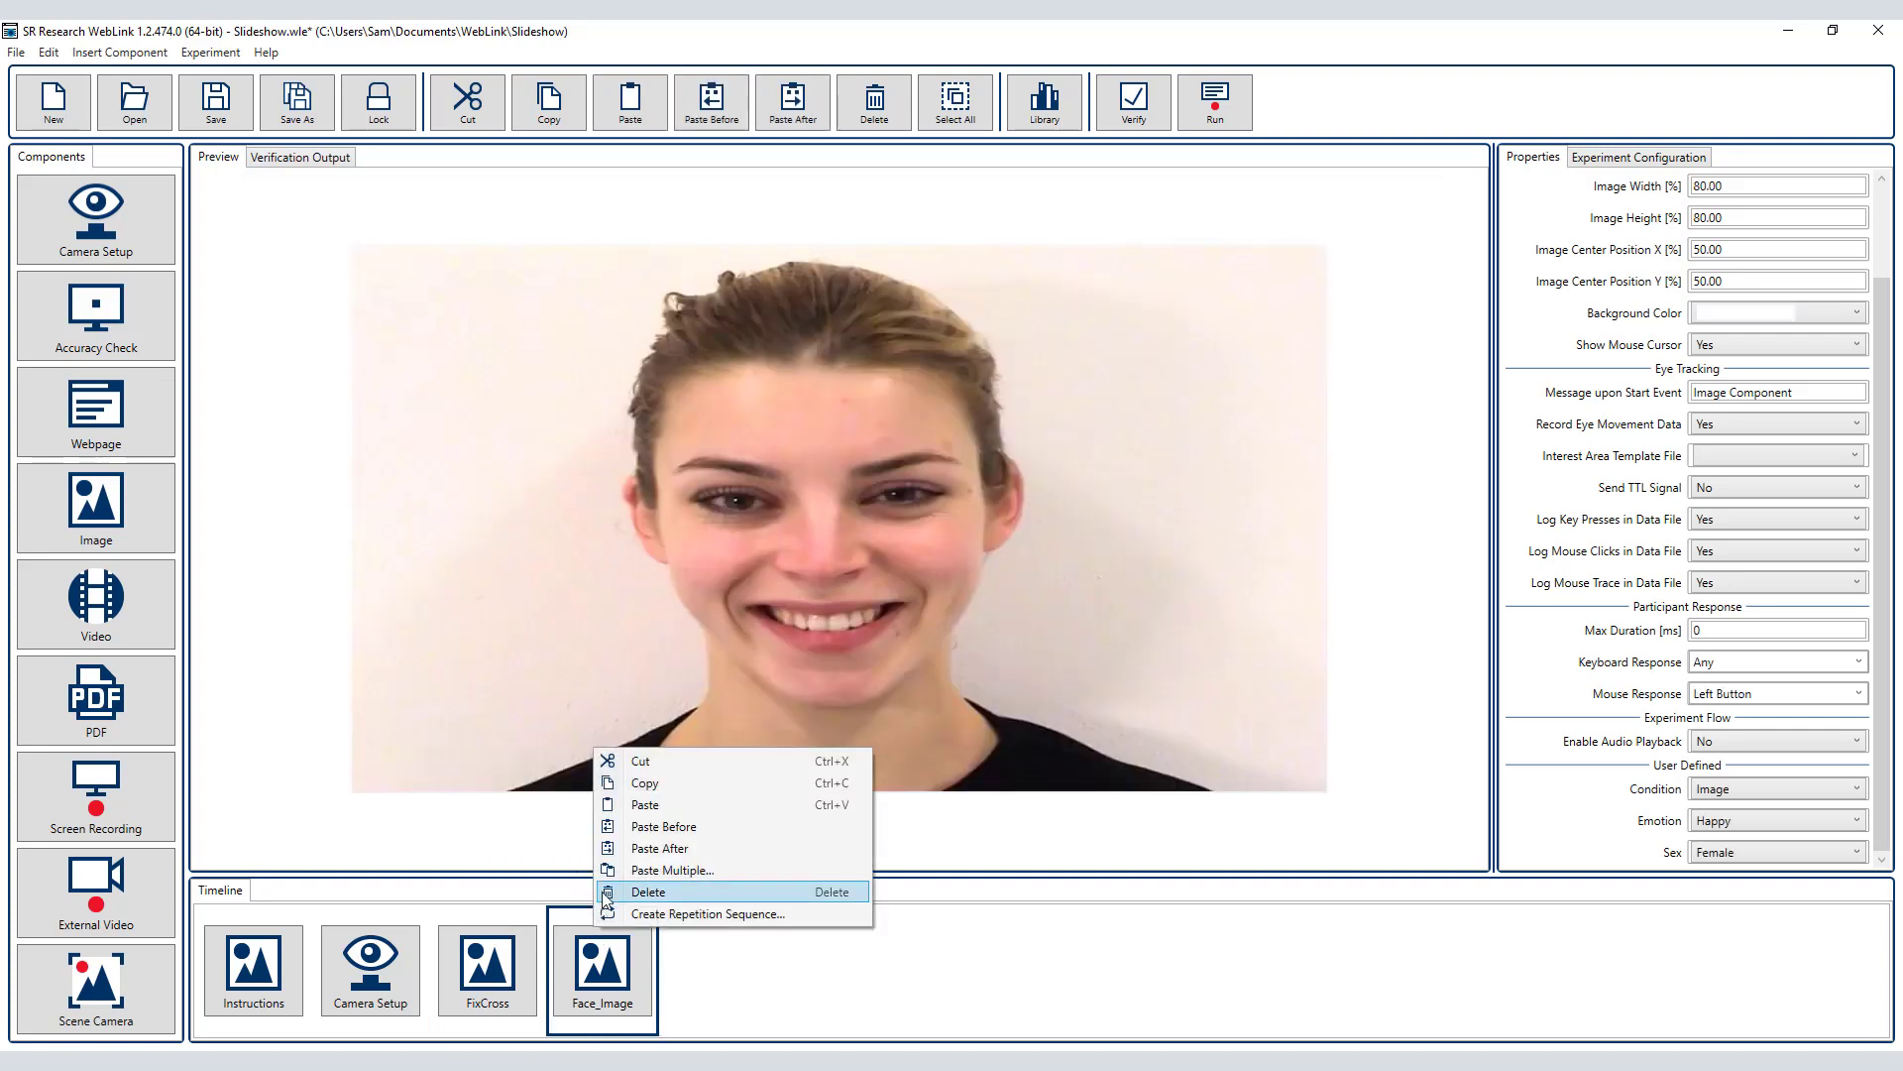
{"action": "left_click", "coordinate": [658, 848]}
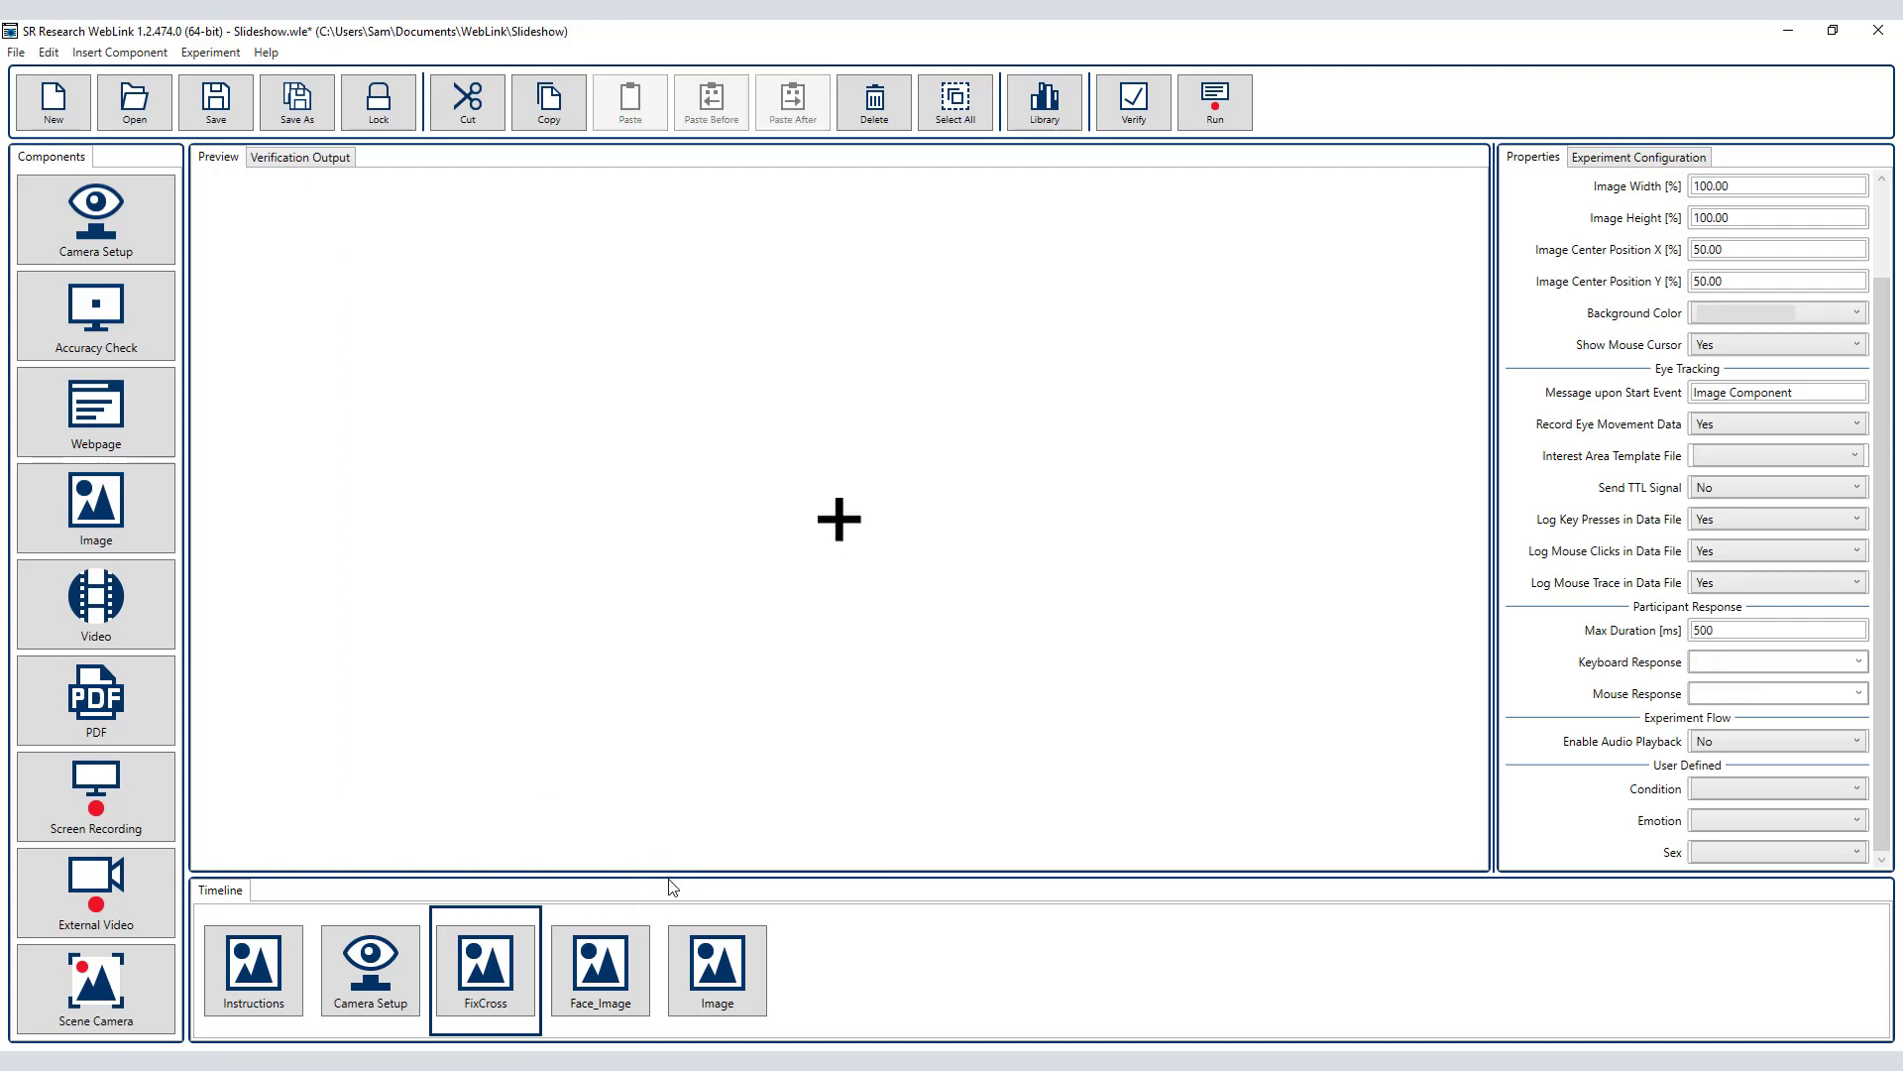
- Label the pasted fixation cross component FixCross2 and save the experiment
{"action": "left_click", "coordinate": [698, 959]}
{"action": "scroll", "coordinate": [1831, 330], "scroll_direction": "up", "scroll_amount": 2}
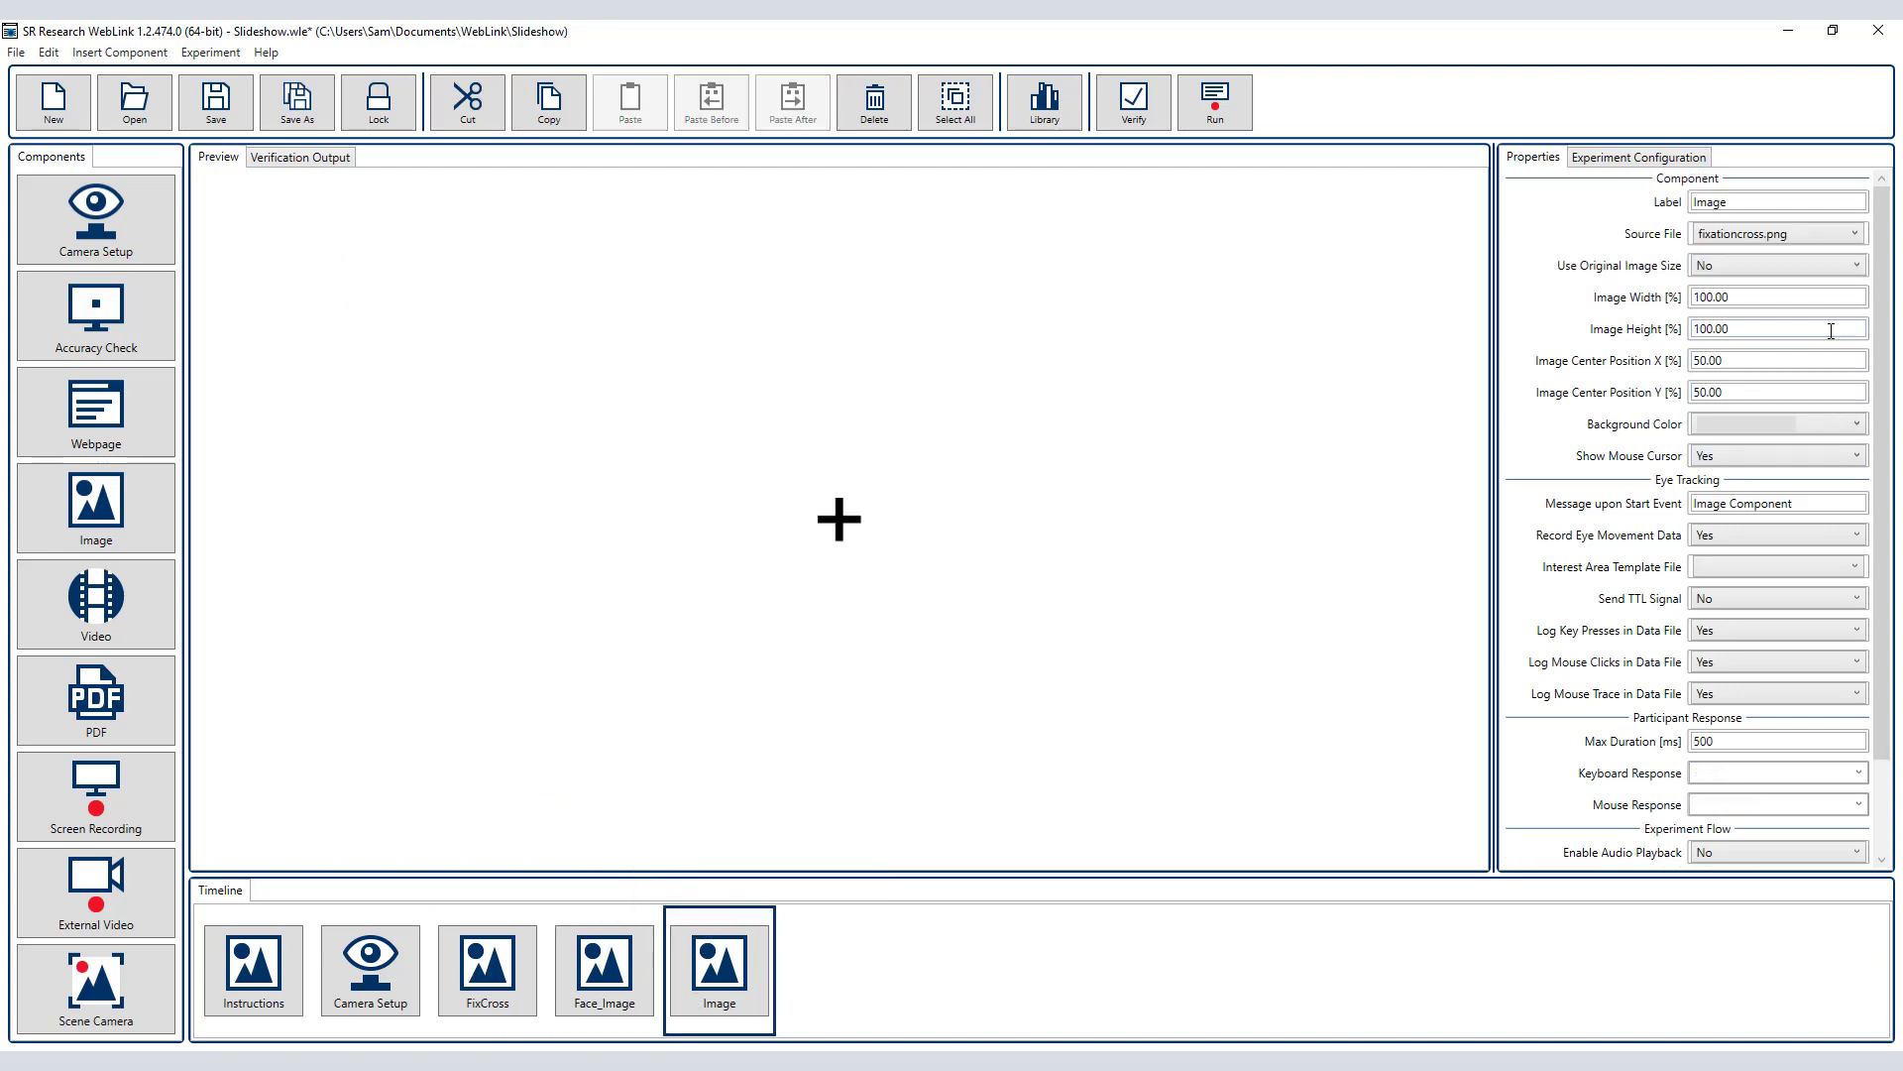
{"action": "double_click", "coordinate": [1749, 197]}
{"action": "type", "text": "FixCross2"}
{"action": "key", "text": "ctrl+s"}
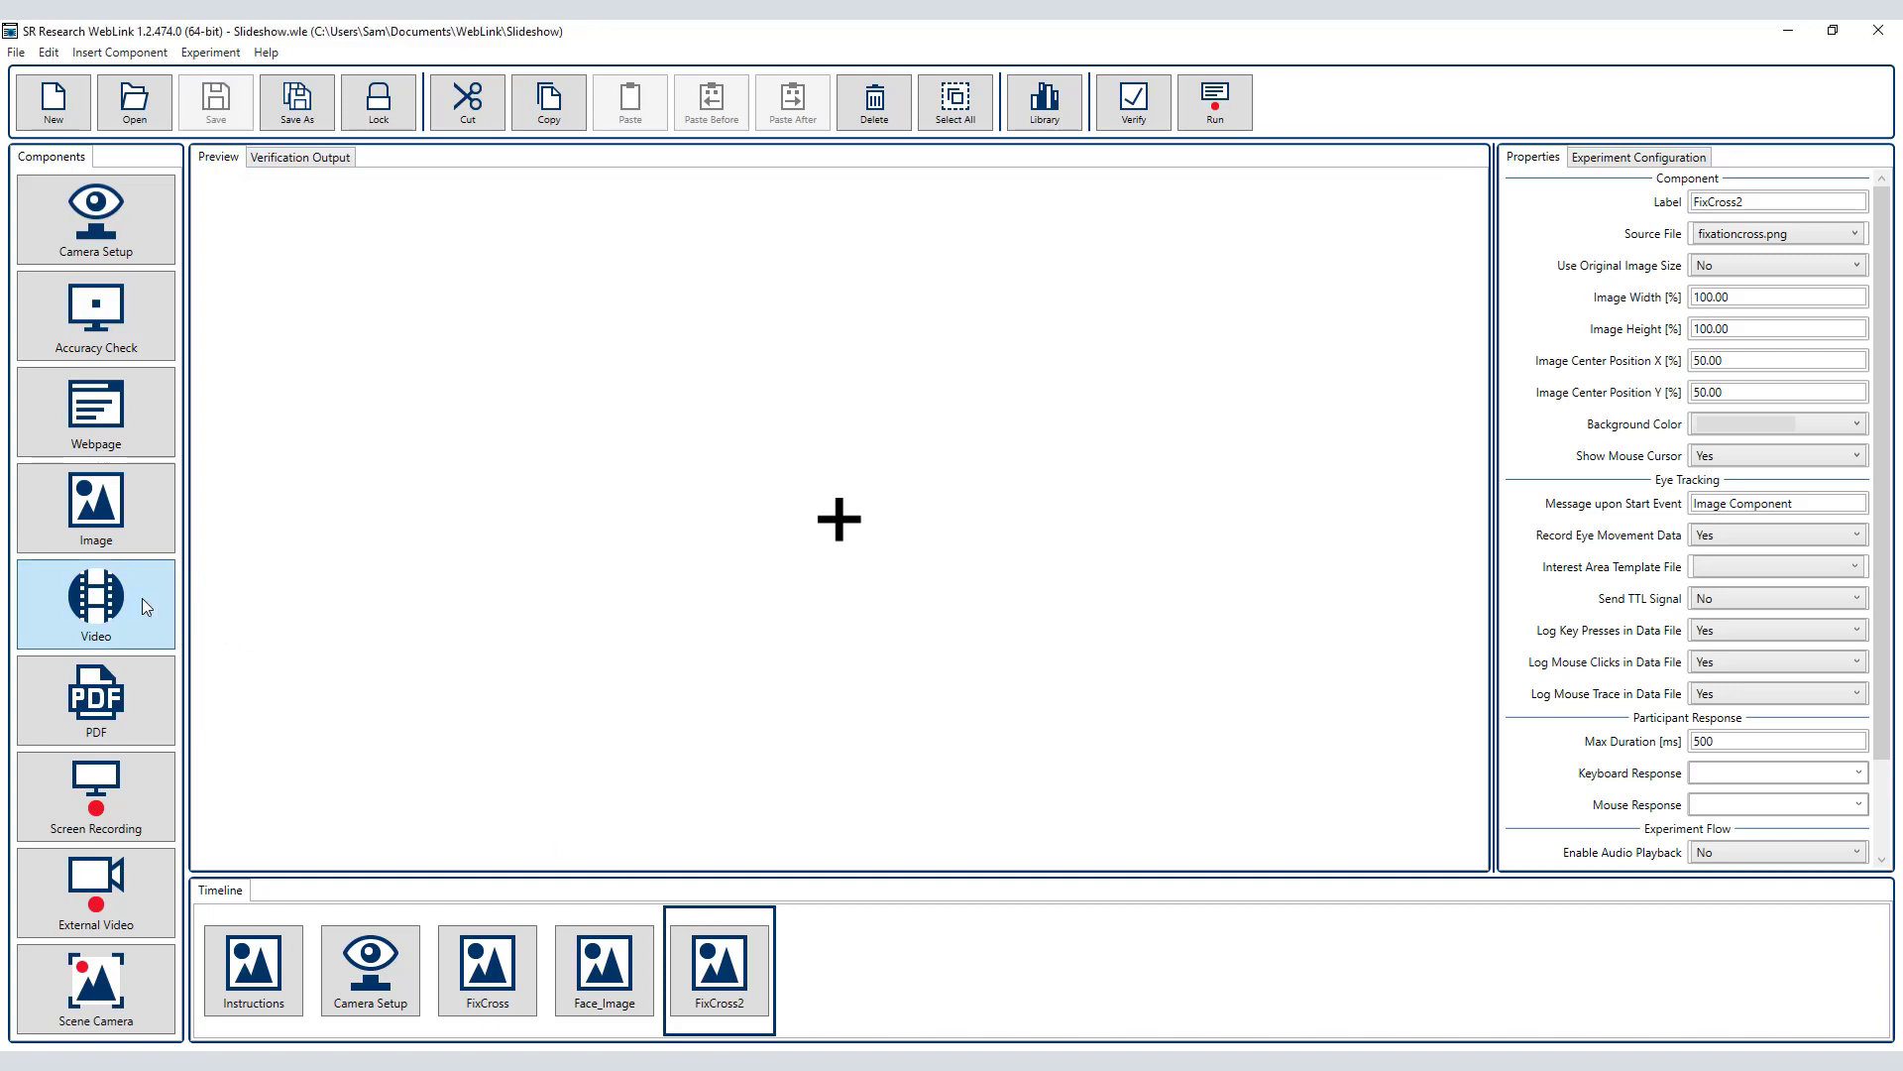
- Add a Video component labelled Face_Video after FixCross2, with f02joyfaceforward.mp4 as its source file
{"action": "left_click_drag", "start_coordinate": [149, 599], "coordinate": [866, 986]}
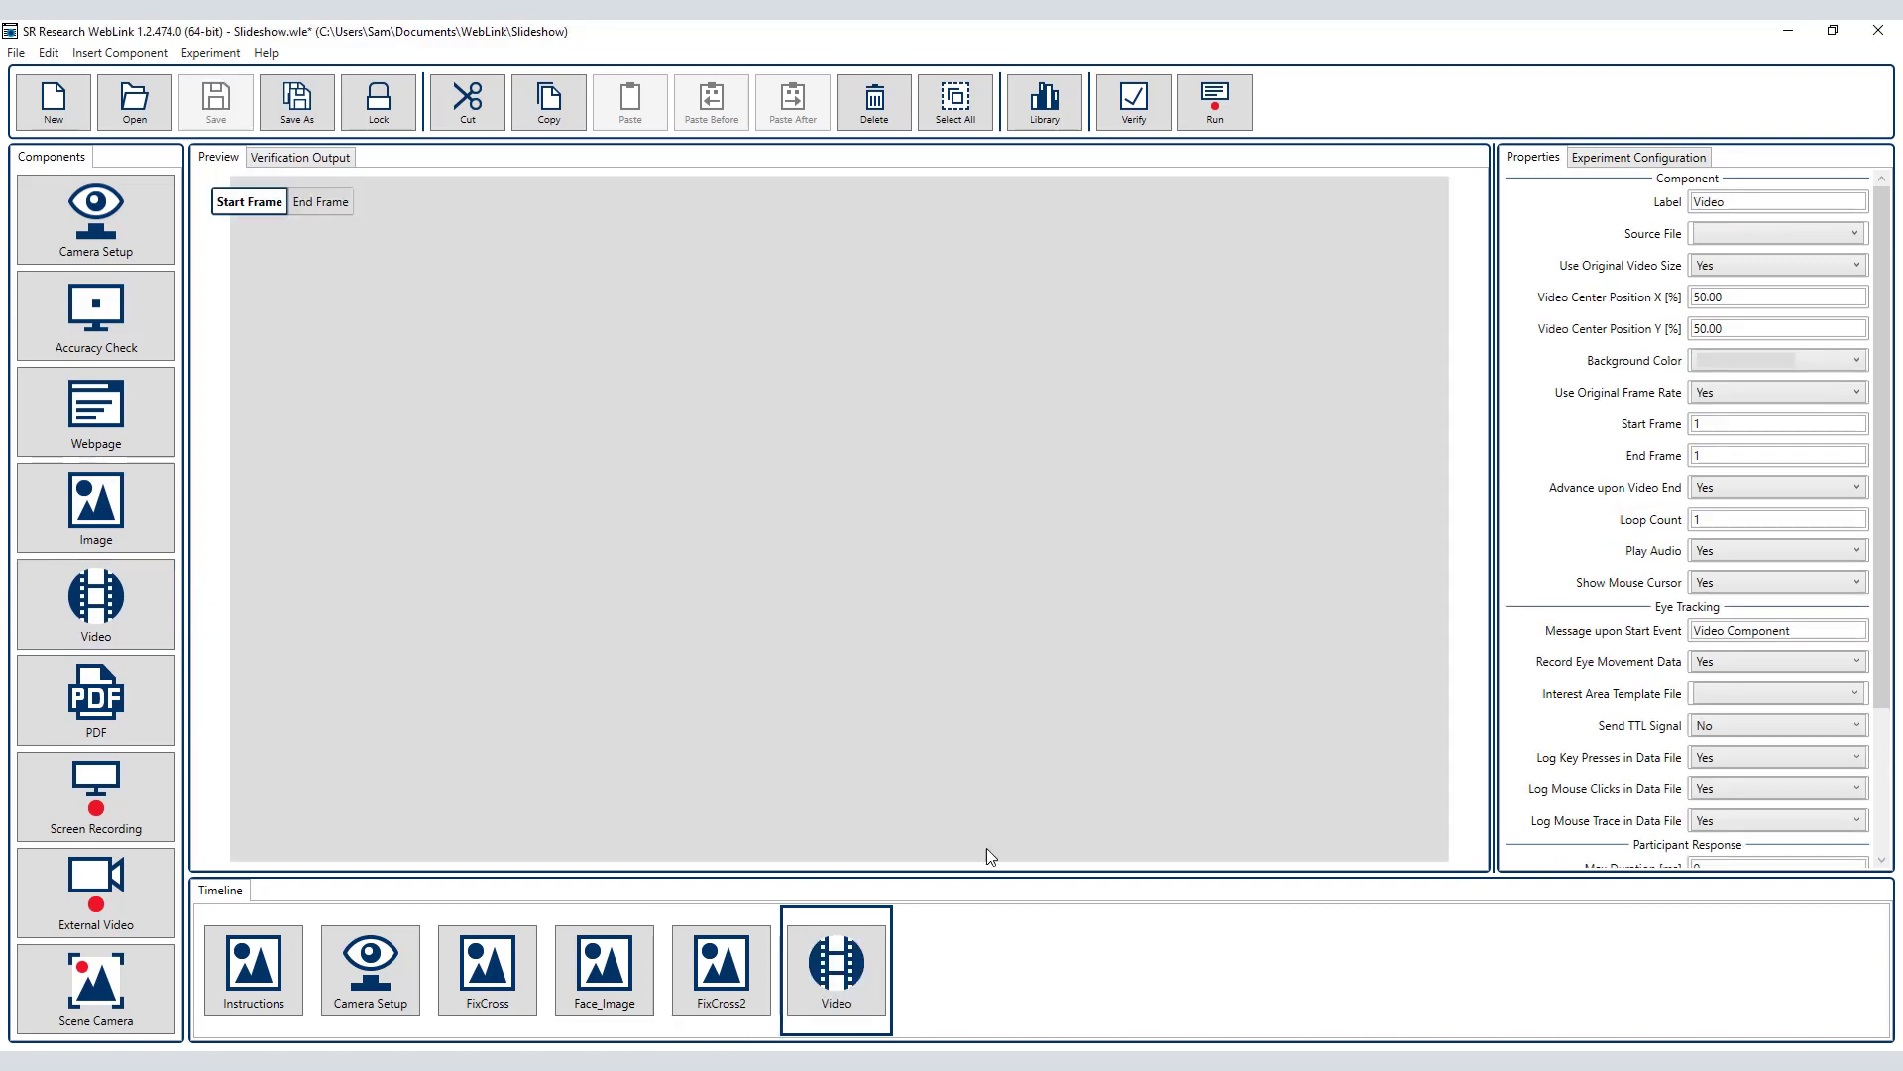
{"action": "double_click", "coordinate": [1788, 203]}
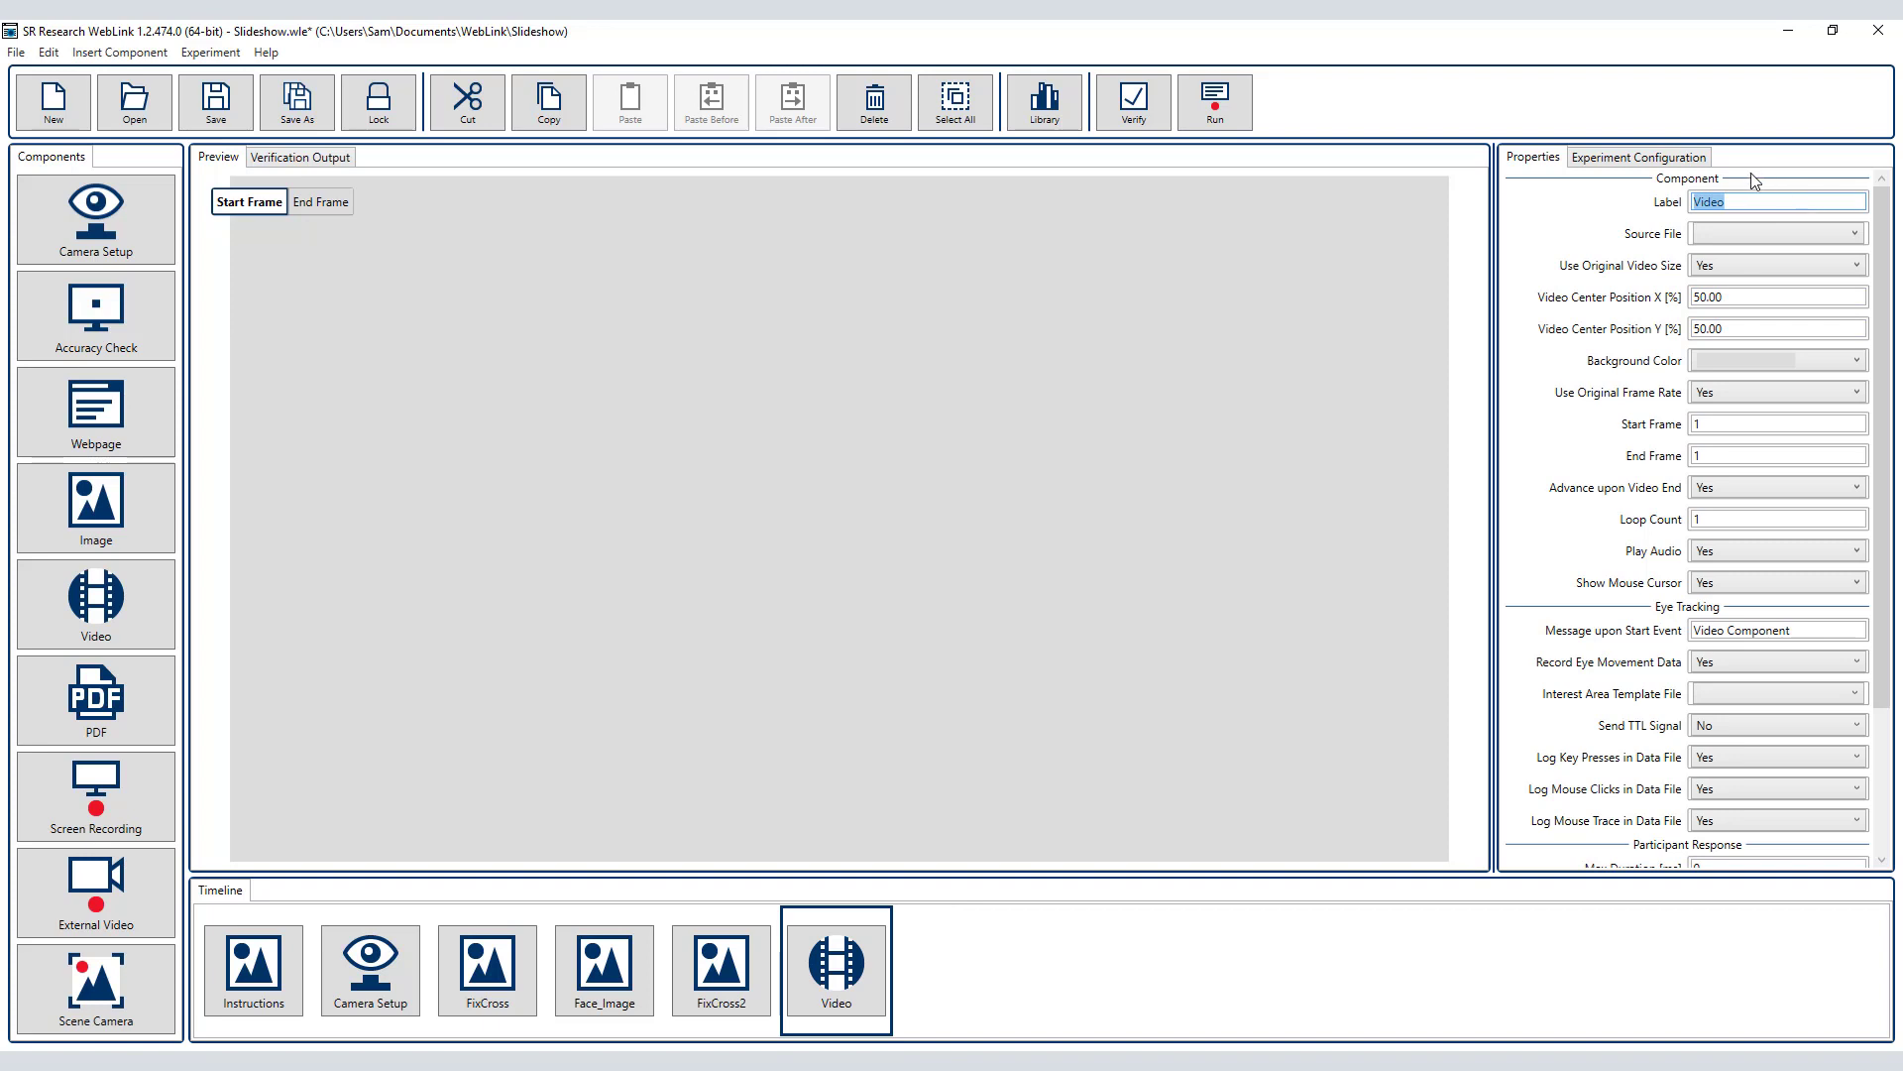
{"action": "type", "text": "Face_"}
{"action": "left_click", "coordinate": [1730, 238]}
{"action": "left_click", "coordinate": [1734, 253]}
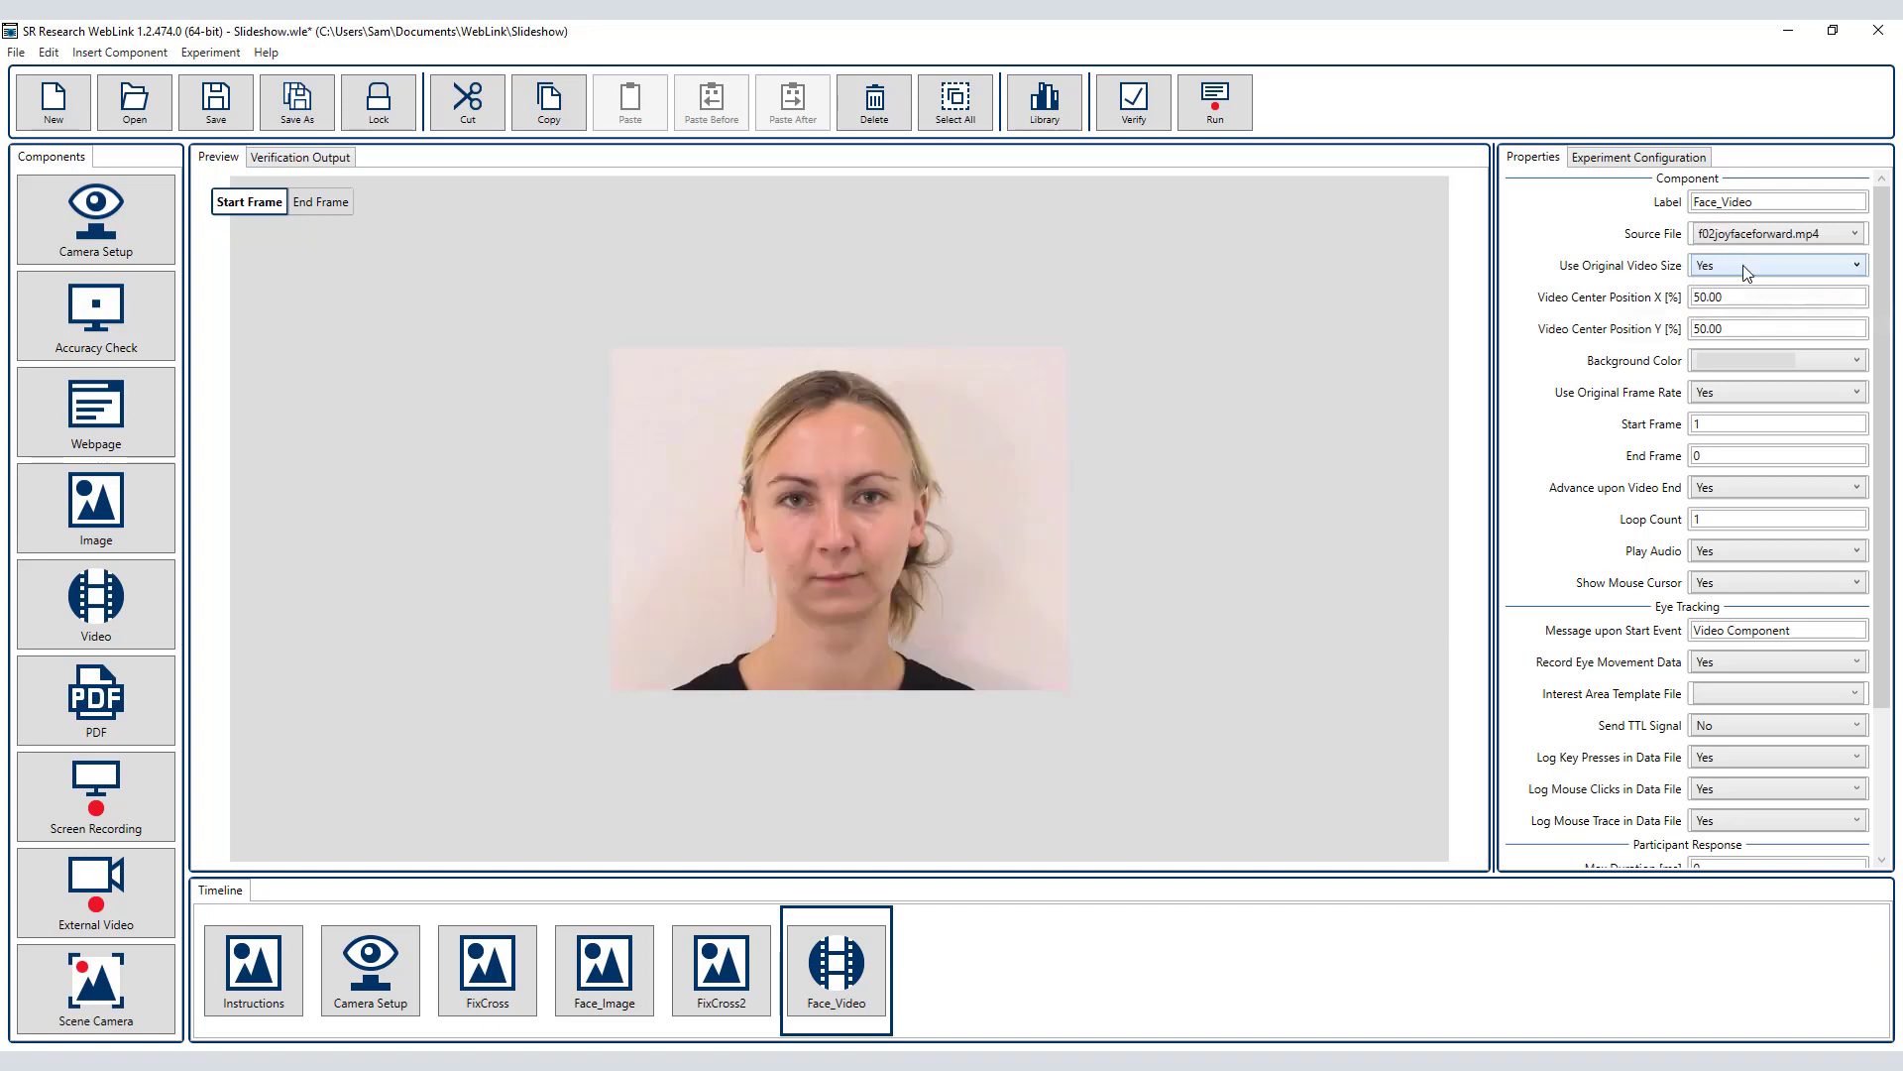
- Size Face_Video to 80% width and height instead of its original size, and make its background white with red, green and blue at 255
{"action": "left_click", "coordinate": [1743, 265]}
{"action": "left_click", "coordinate": [1750, 297]}
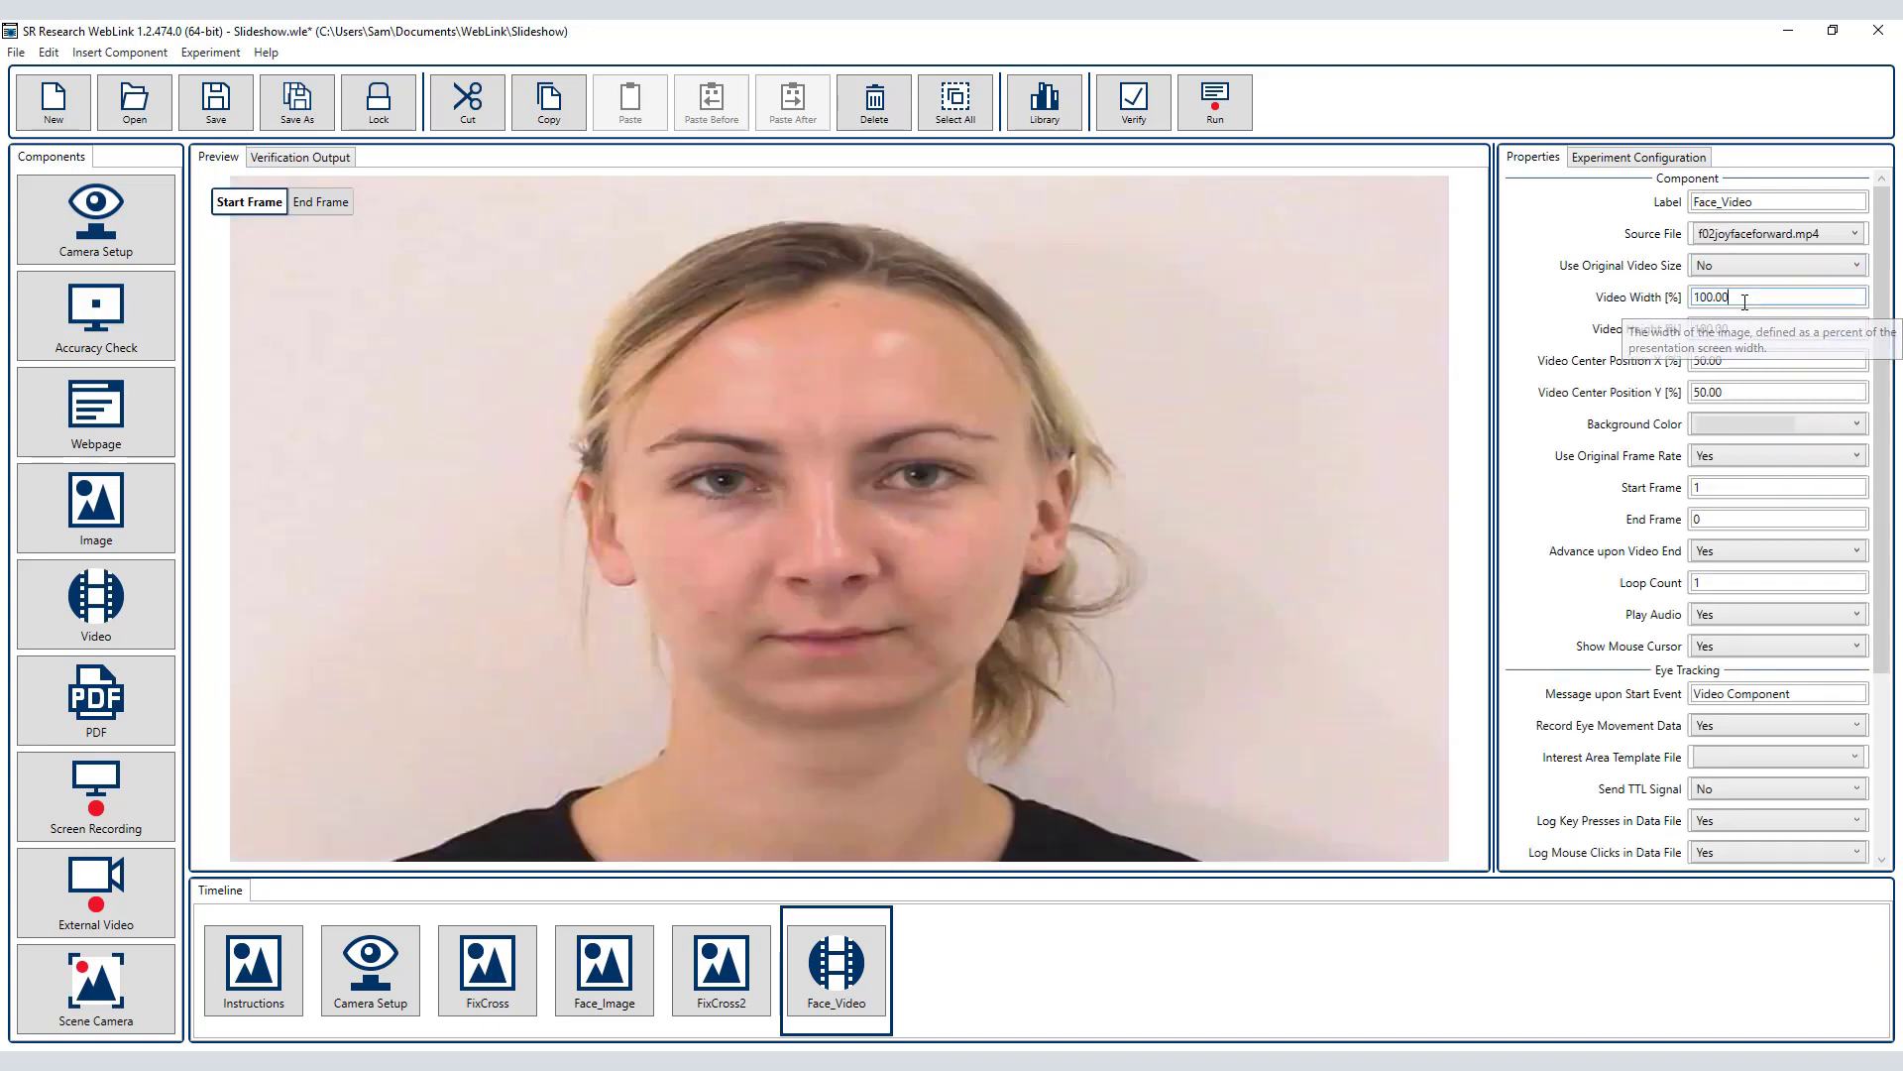
{"action": "left_click_drag", "start_coordinate": [1745, 301], "coordinate": [1682, 335]}
{"action": "type", "text": "80"}
{"action": "type", "text": "80"}
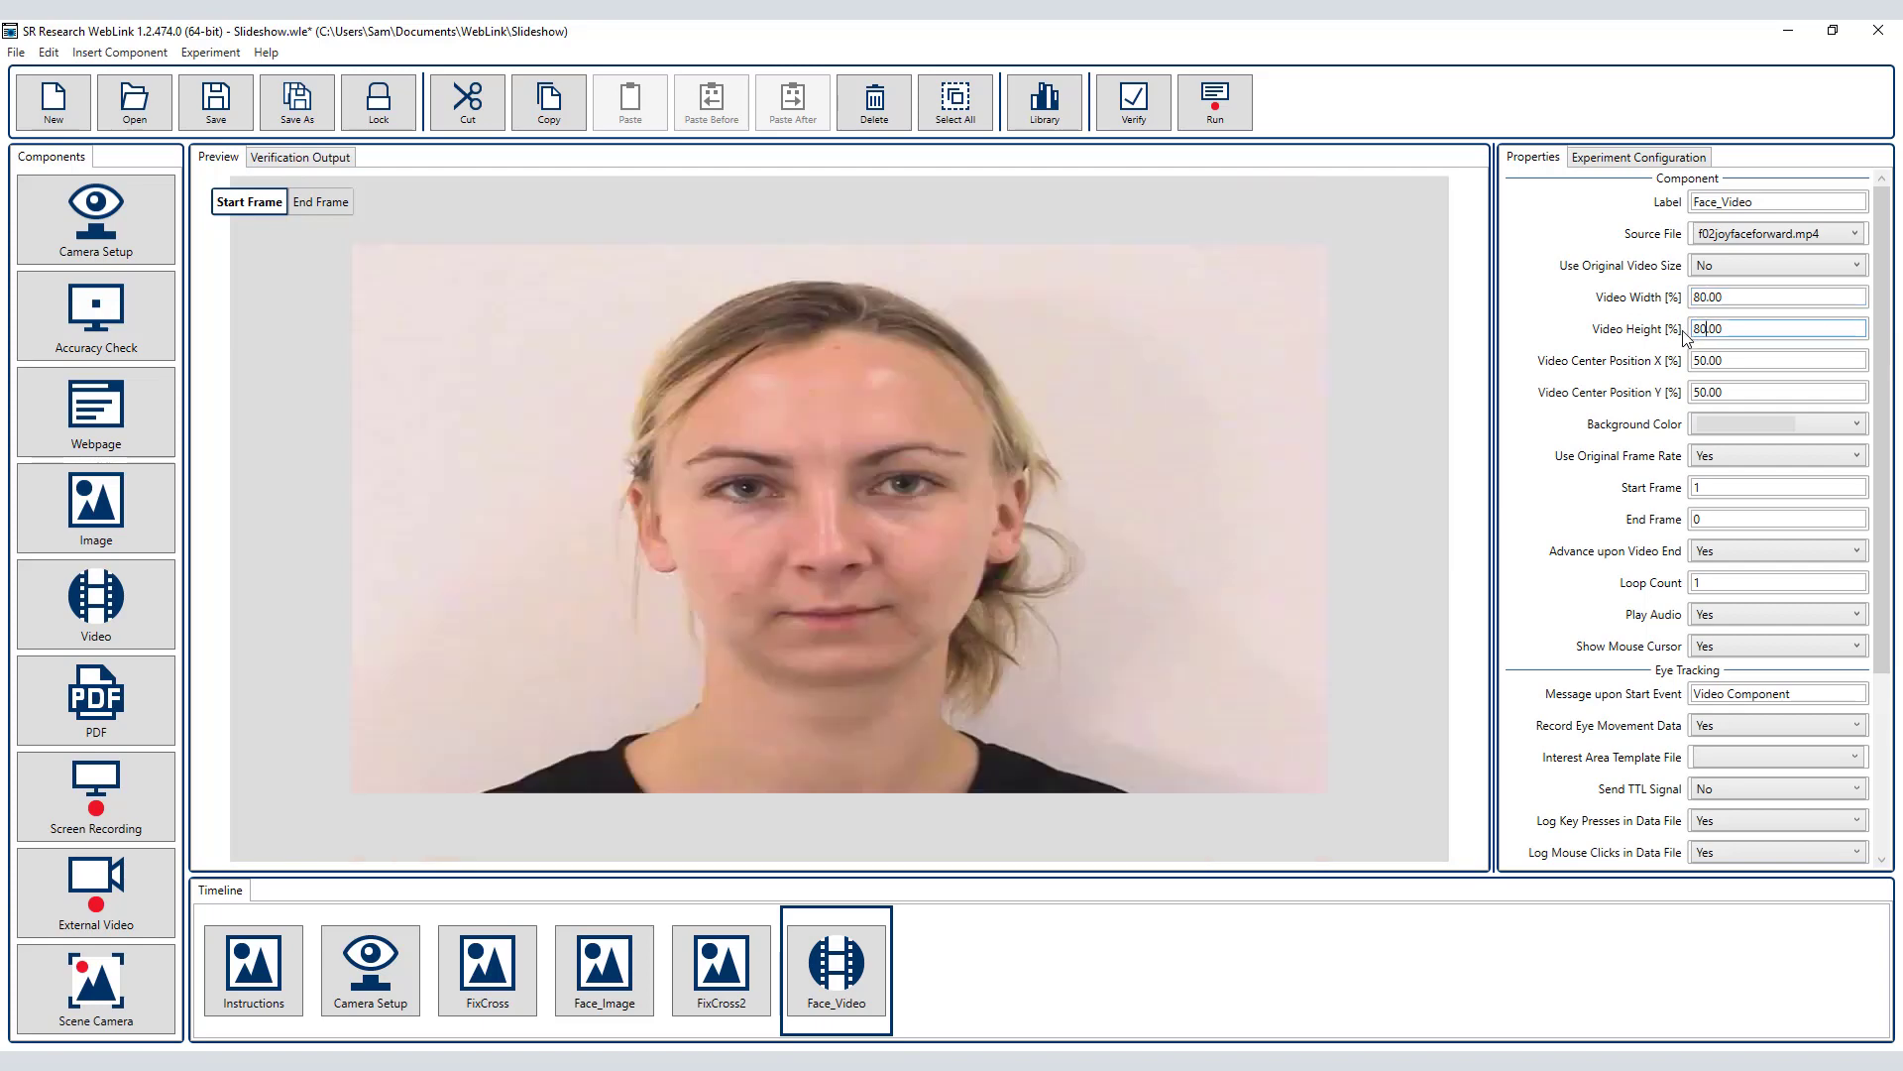
{"action": "left_click", "coordinate": [1740, 425]}
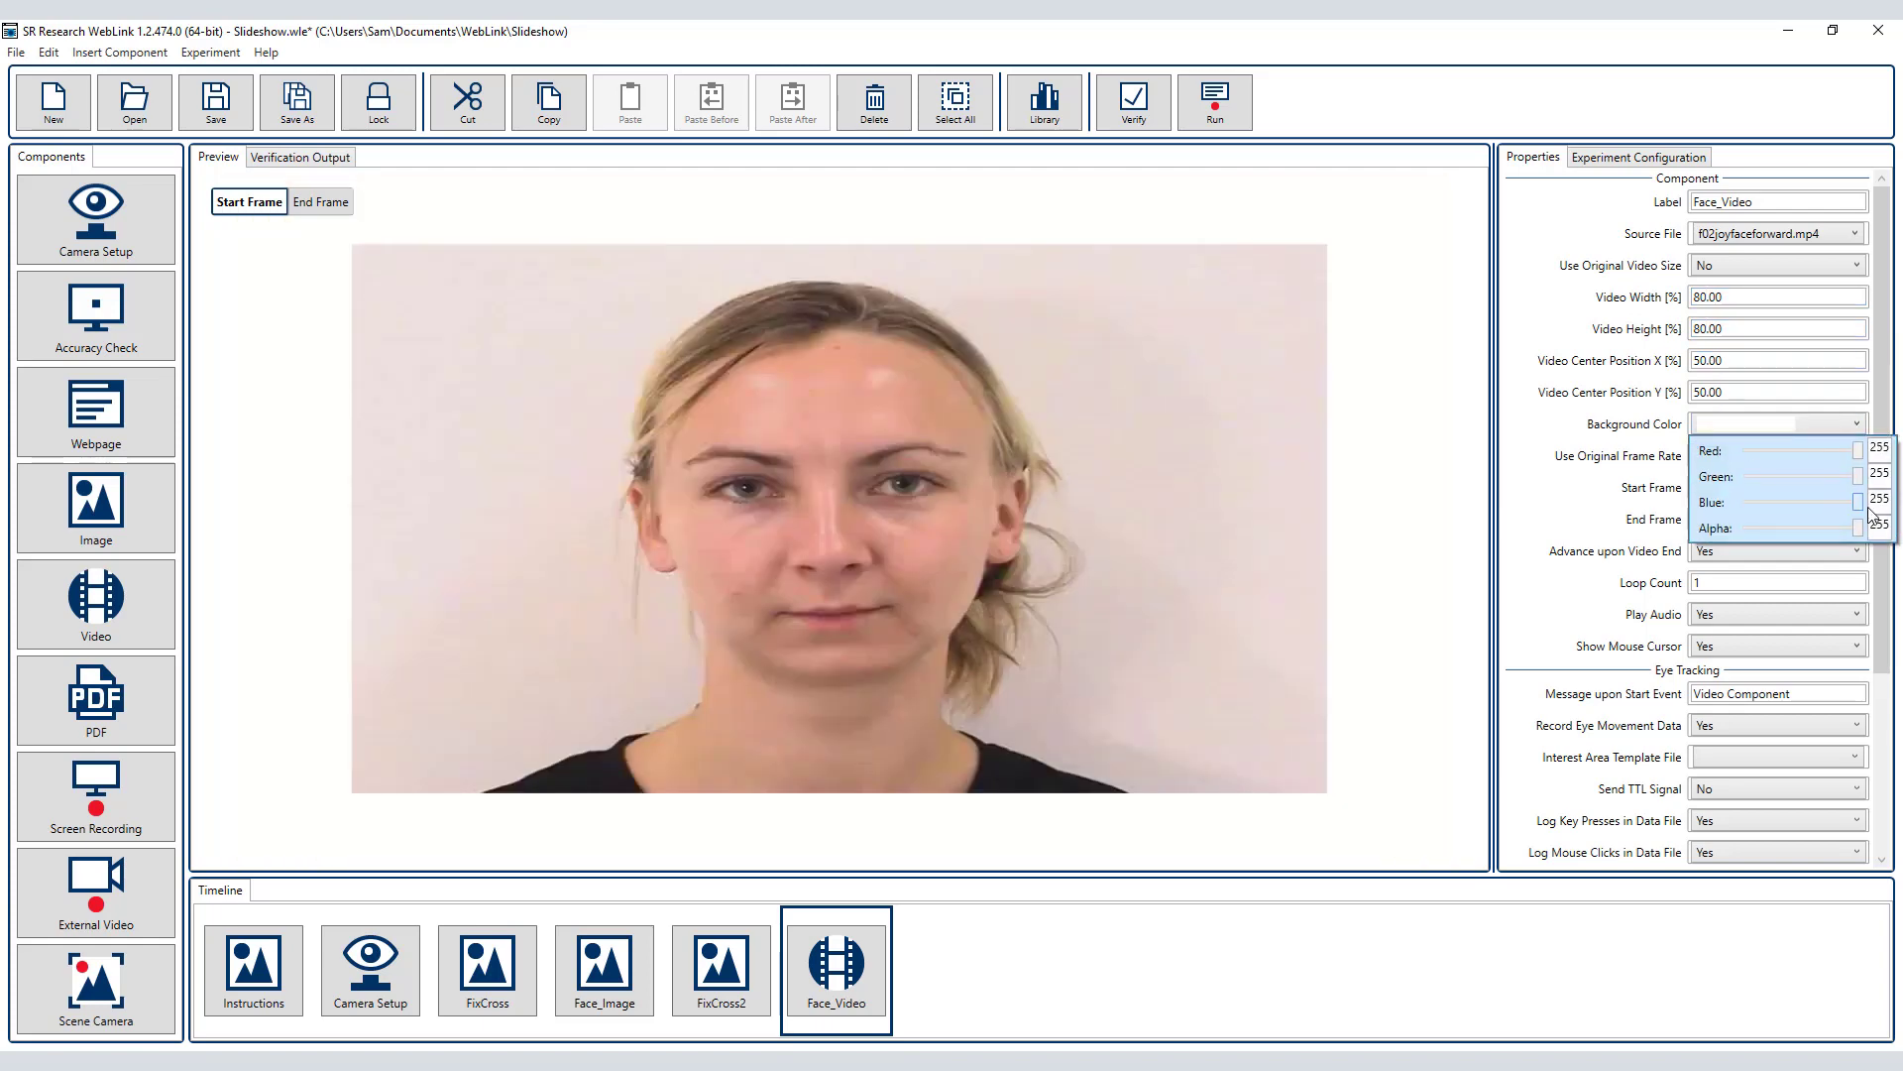
- Set the Face_Video maximum duration to 6000 ms and clear its keyboard and mouse responses
{"action": "scroll", "coordinate": [1775, 575], "scroll_direction": "down", "scroll_amount": 5}
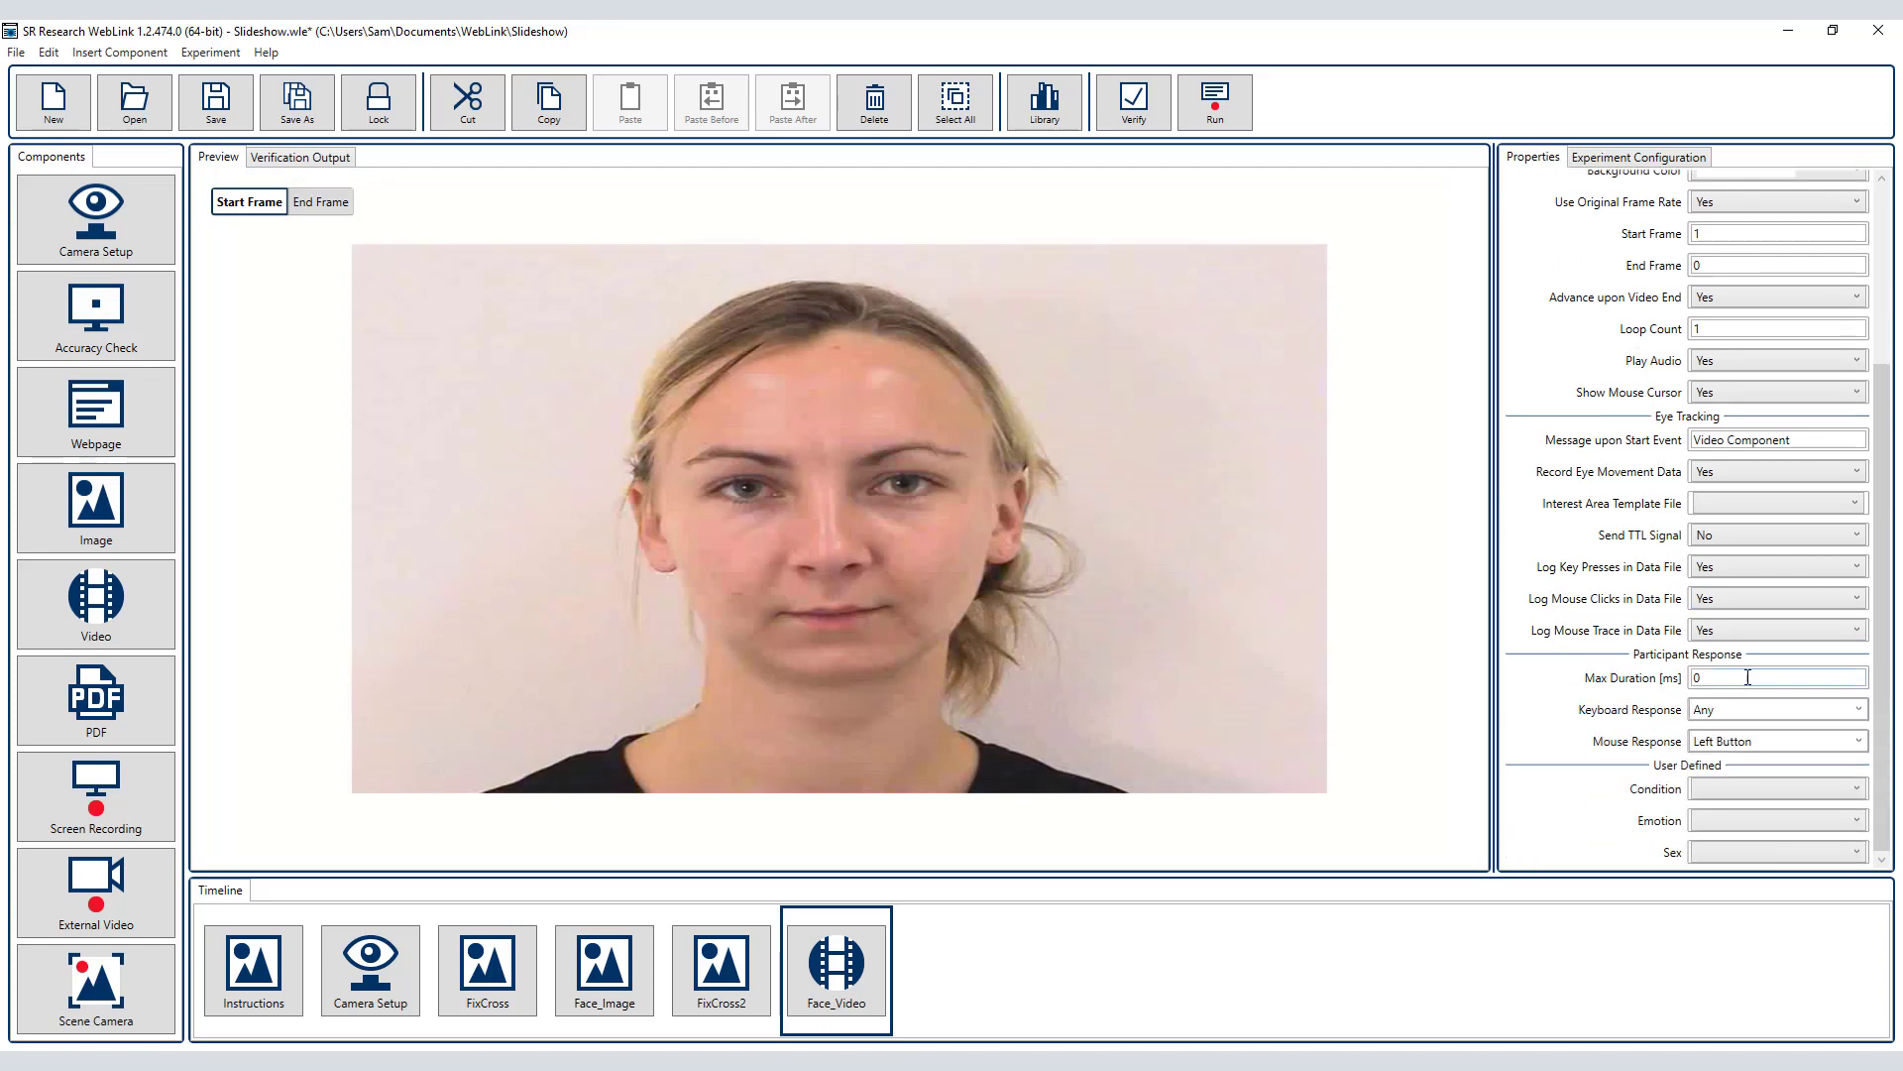
{"action": "left_click", "coordinate": [1747, 677]}
{"action": "type", "text": "6000"}
{"action": "left_click", "coordinate": [1858, 710]}
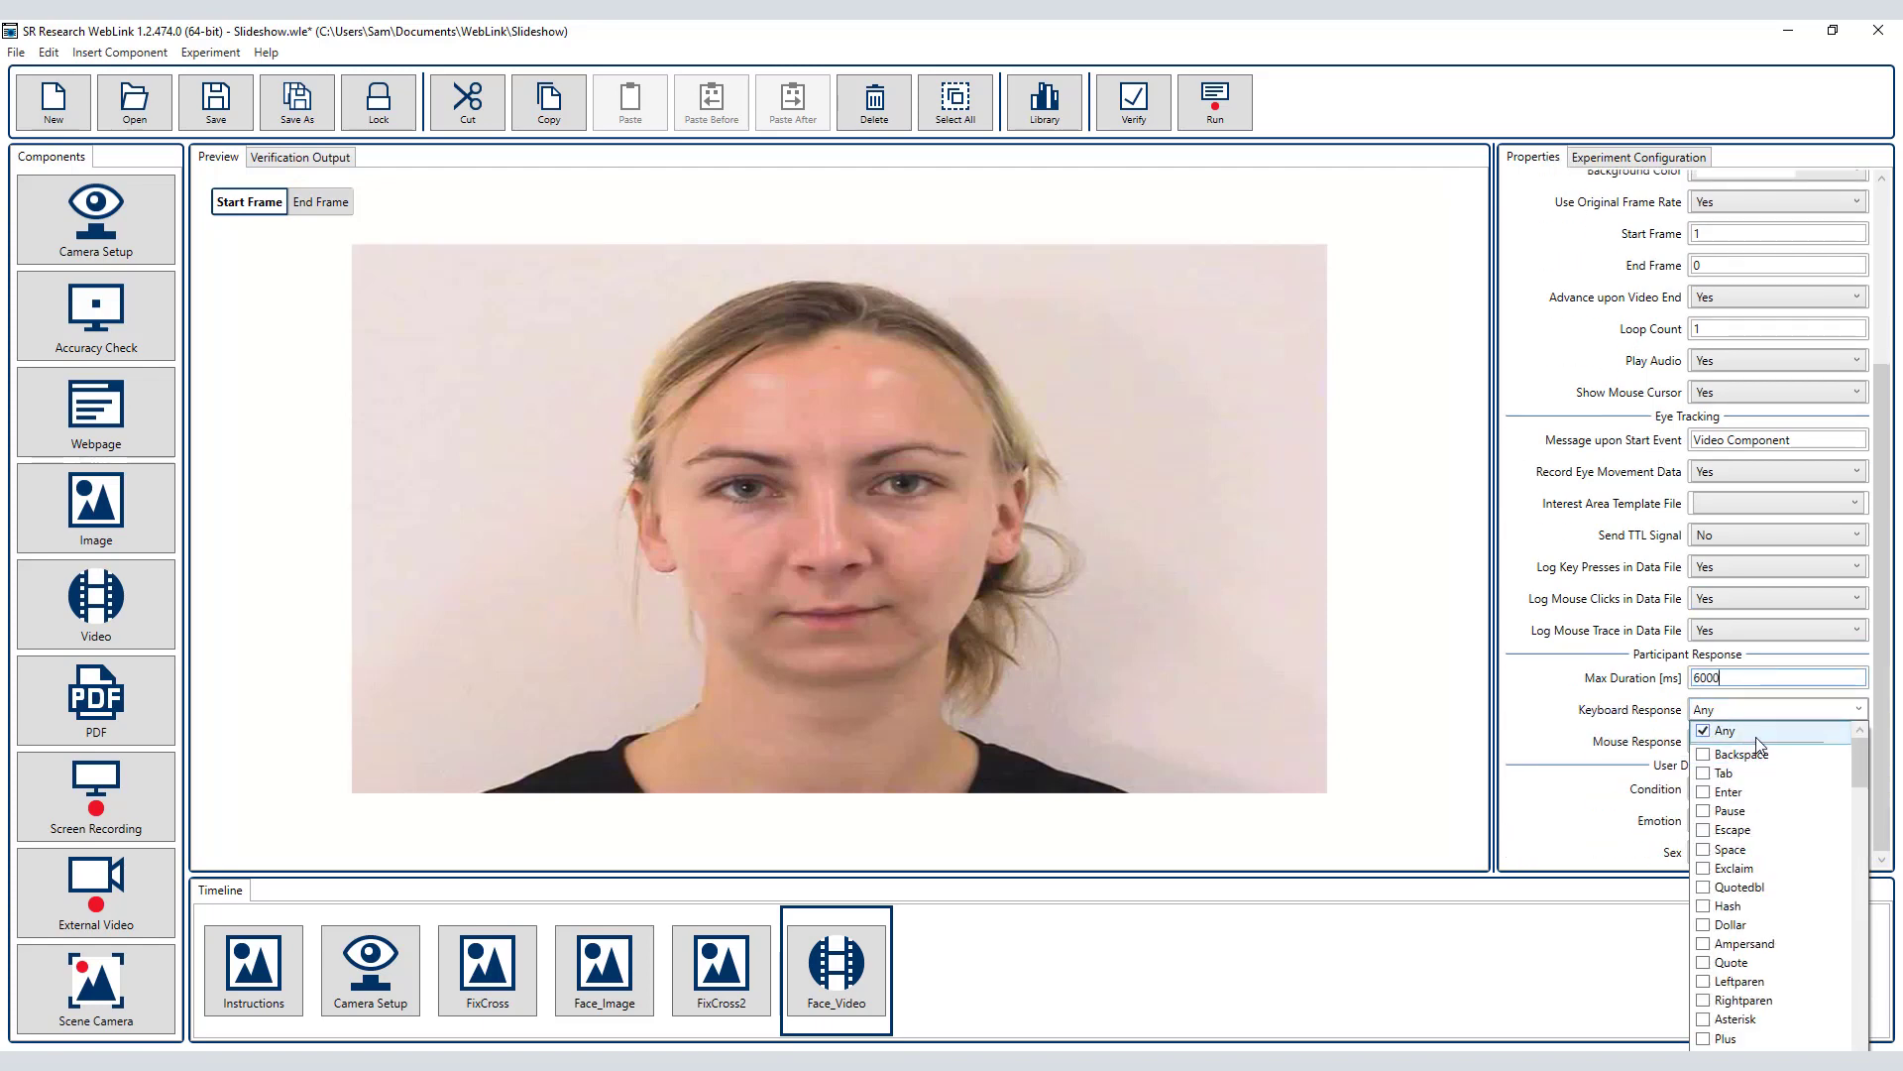
{"action": "left_click", "coordinate": [1725, 731]}
{"action": "left_click", "coordinate": [1586, 736]}
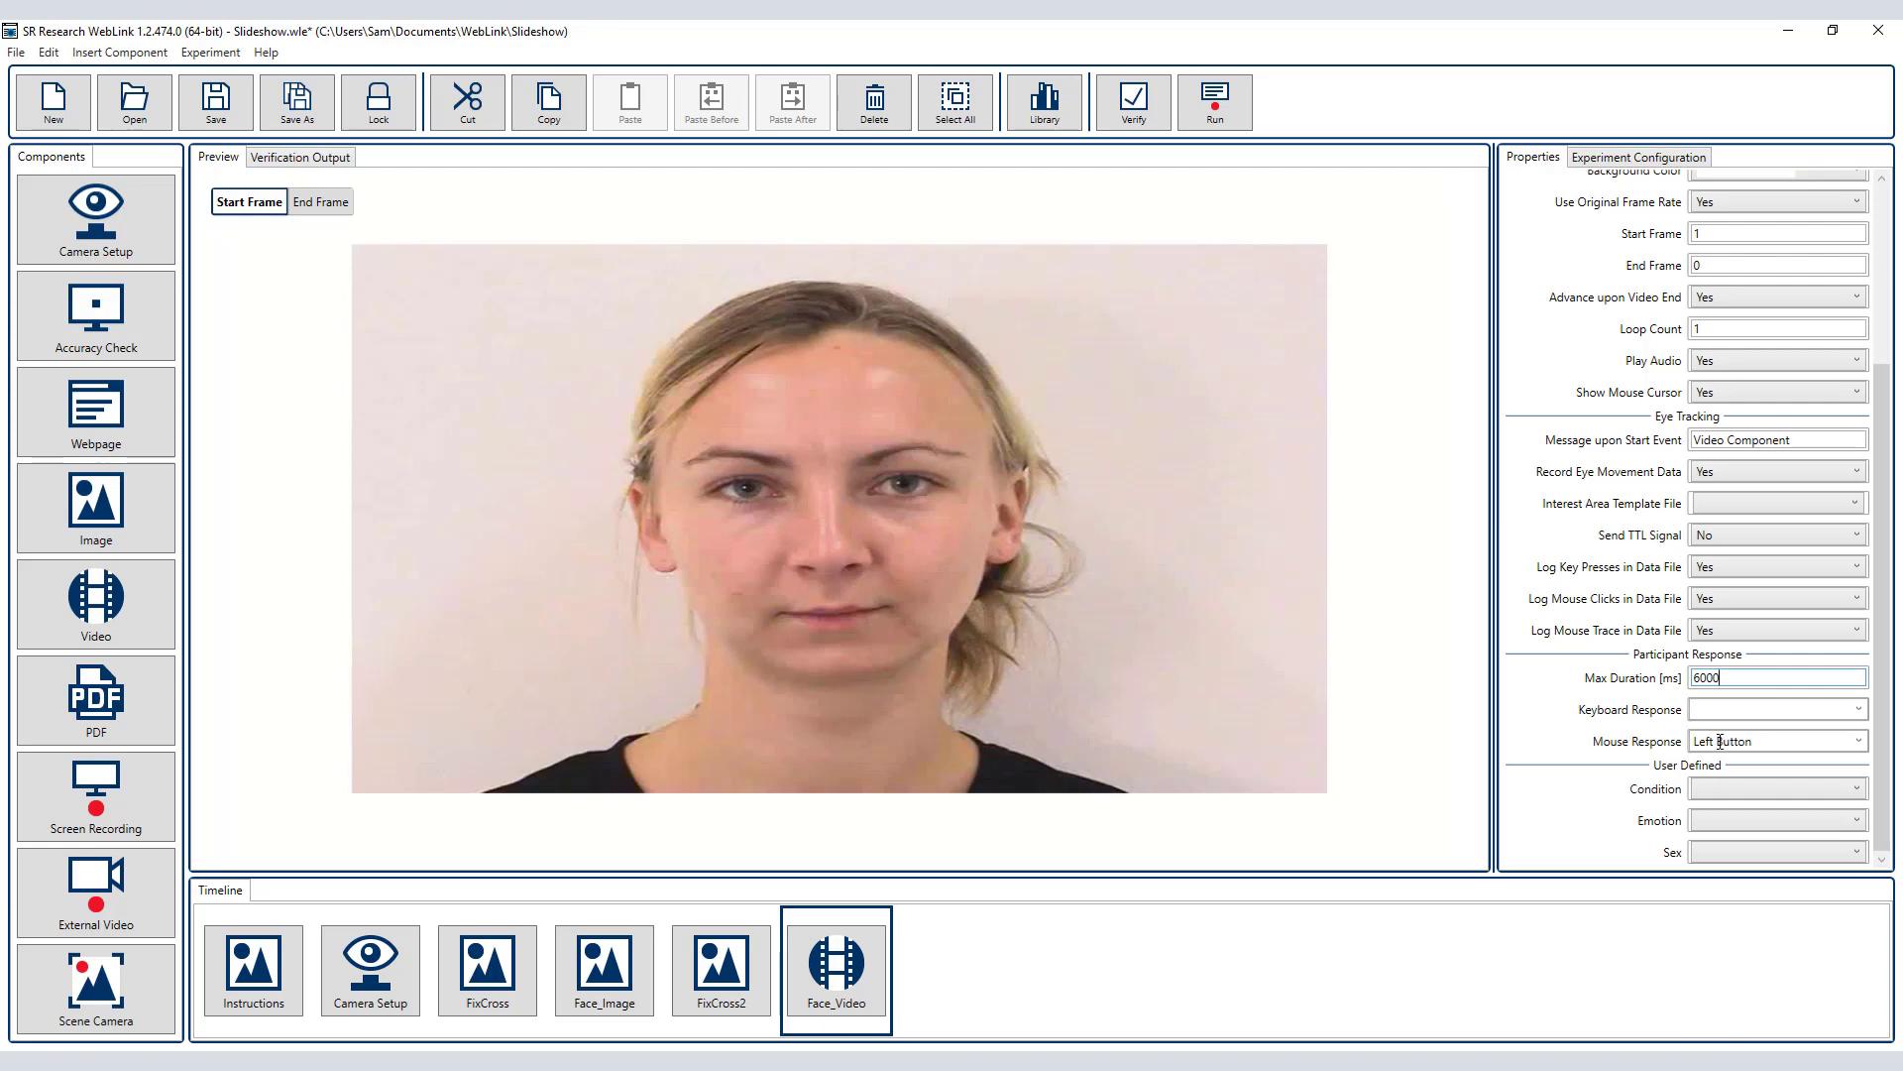
{"action": "left_click", "coordinate": [1857, 741]}
{"action": "left_click", "coordinate": [1704, 787]}
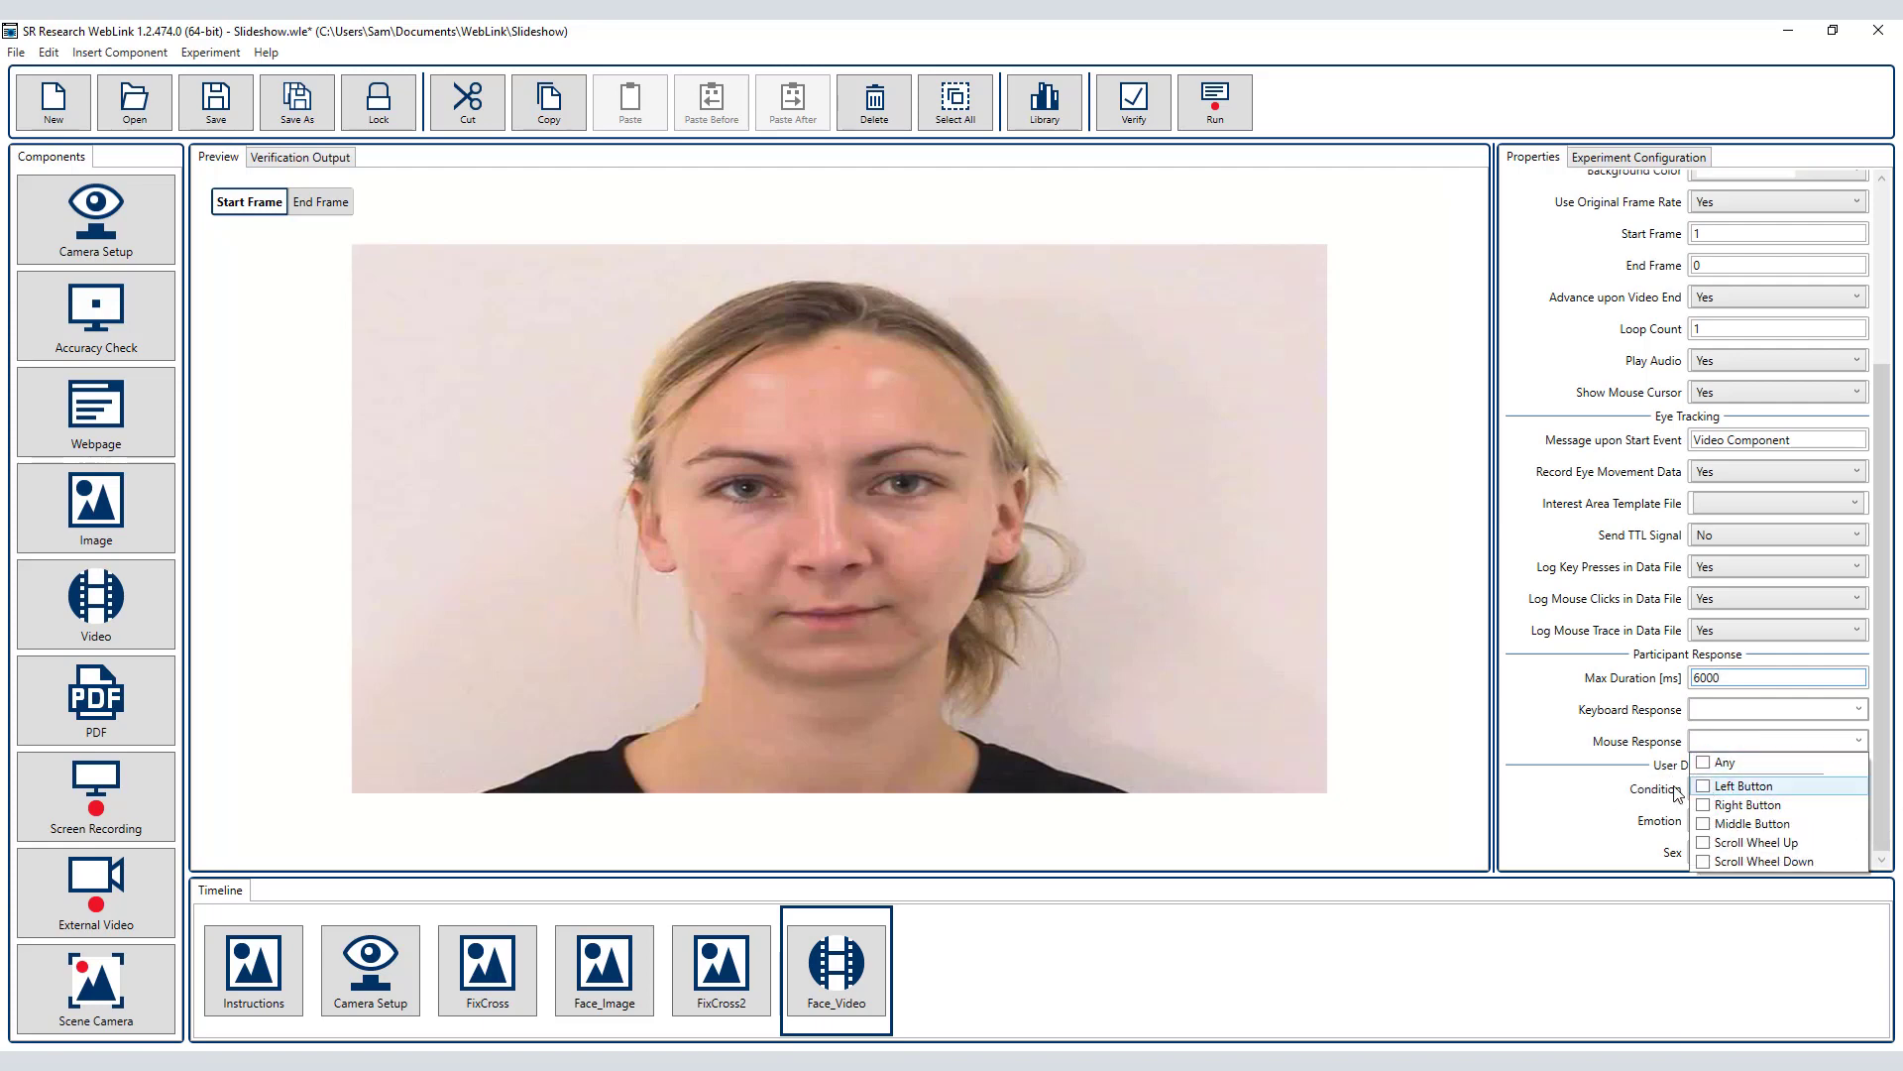
{"action": "left_click", "coordinate": [1571, 751]}
- Assign Face_Video the user-defined values Condition Video, Emotion Happy and Sex Female
{"action": "left_click", "coordinate": [1781, 789]}
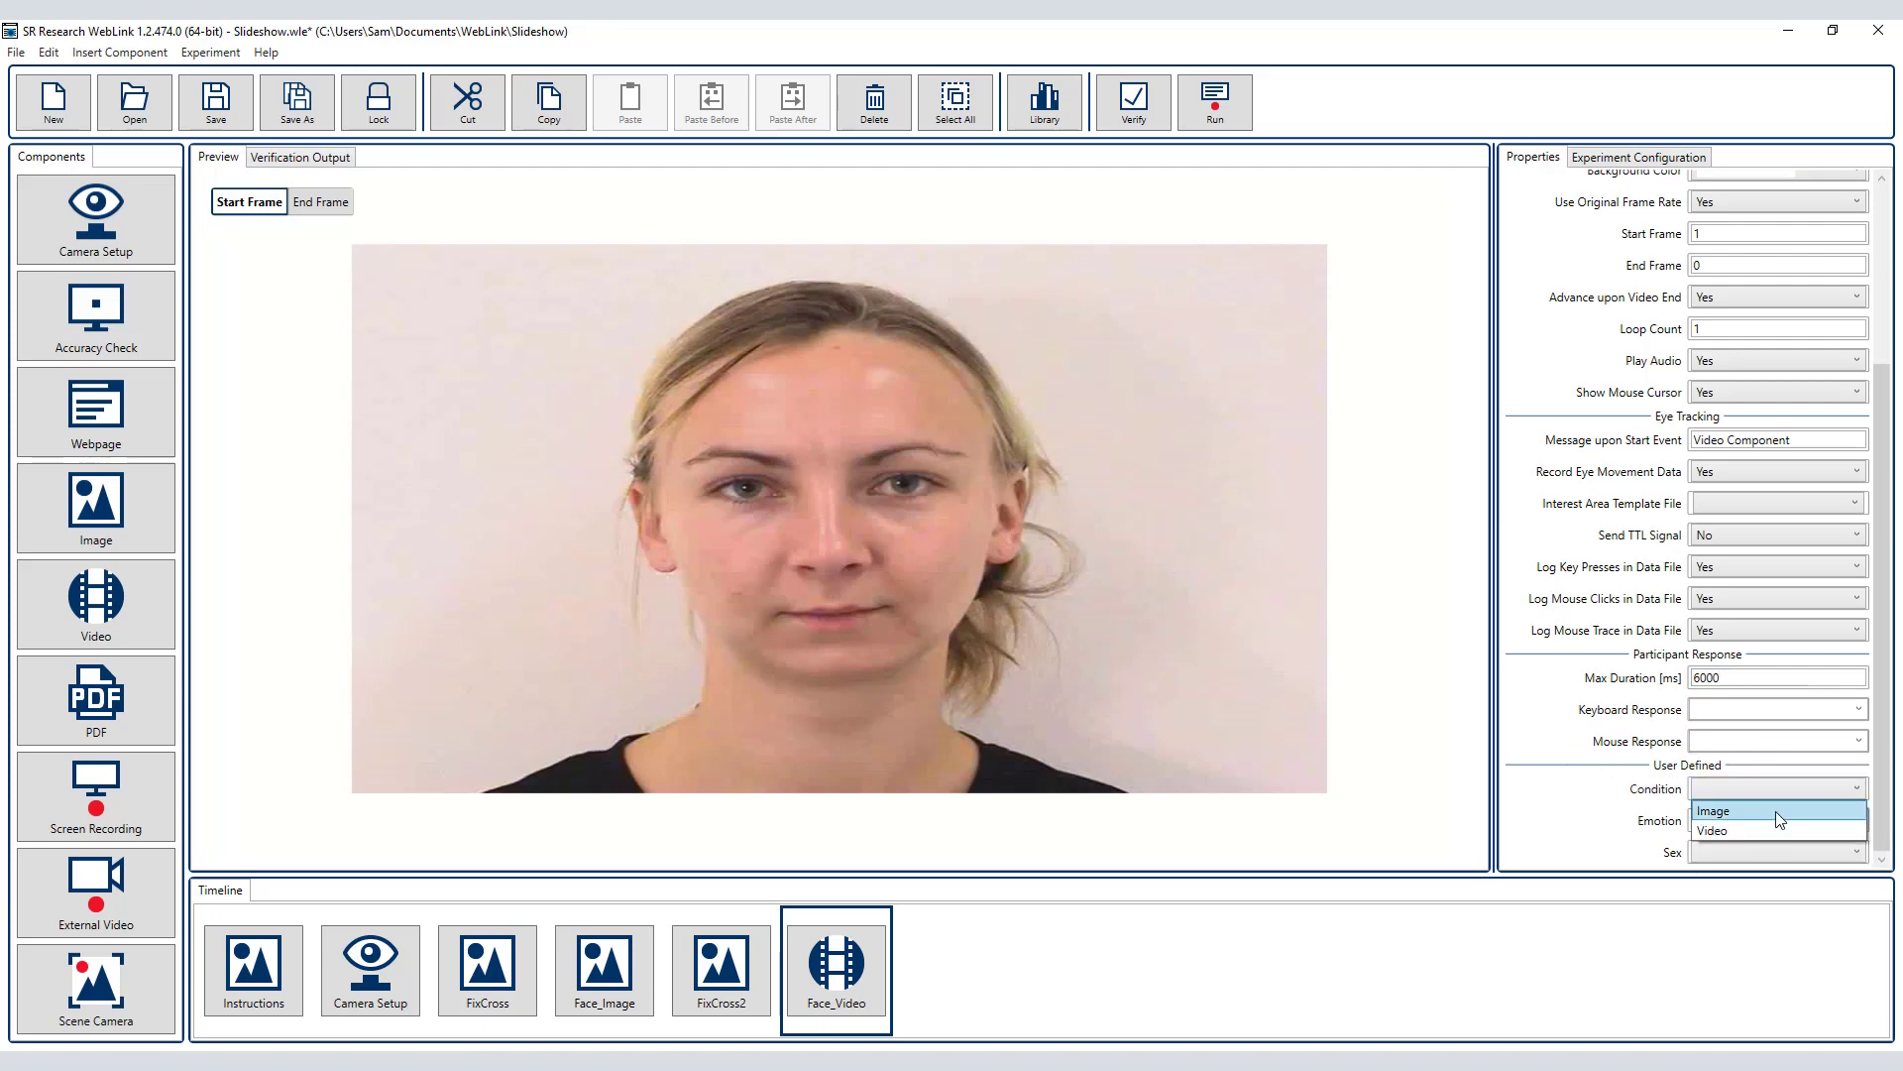
{"action": "left_click", "coordinate": [1776, 818]}
{"action": "left_click", "coordinate": [1776, 821]}
{"action": "left_click", "coordinate": [1773, 841]}
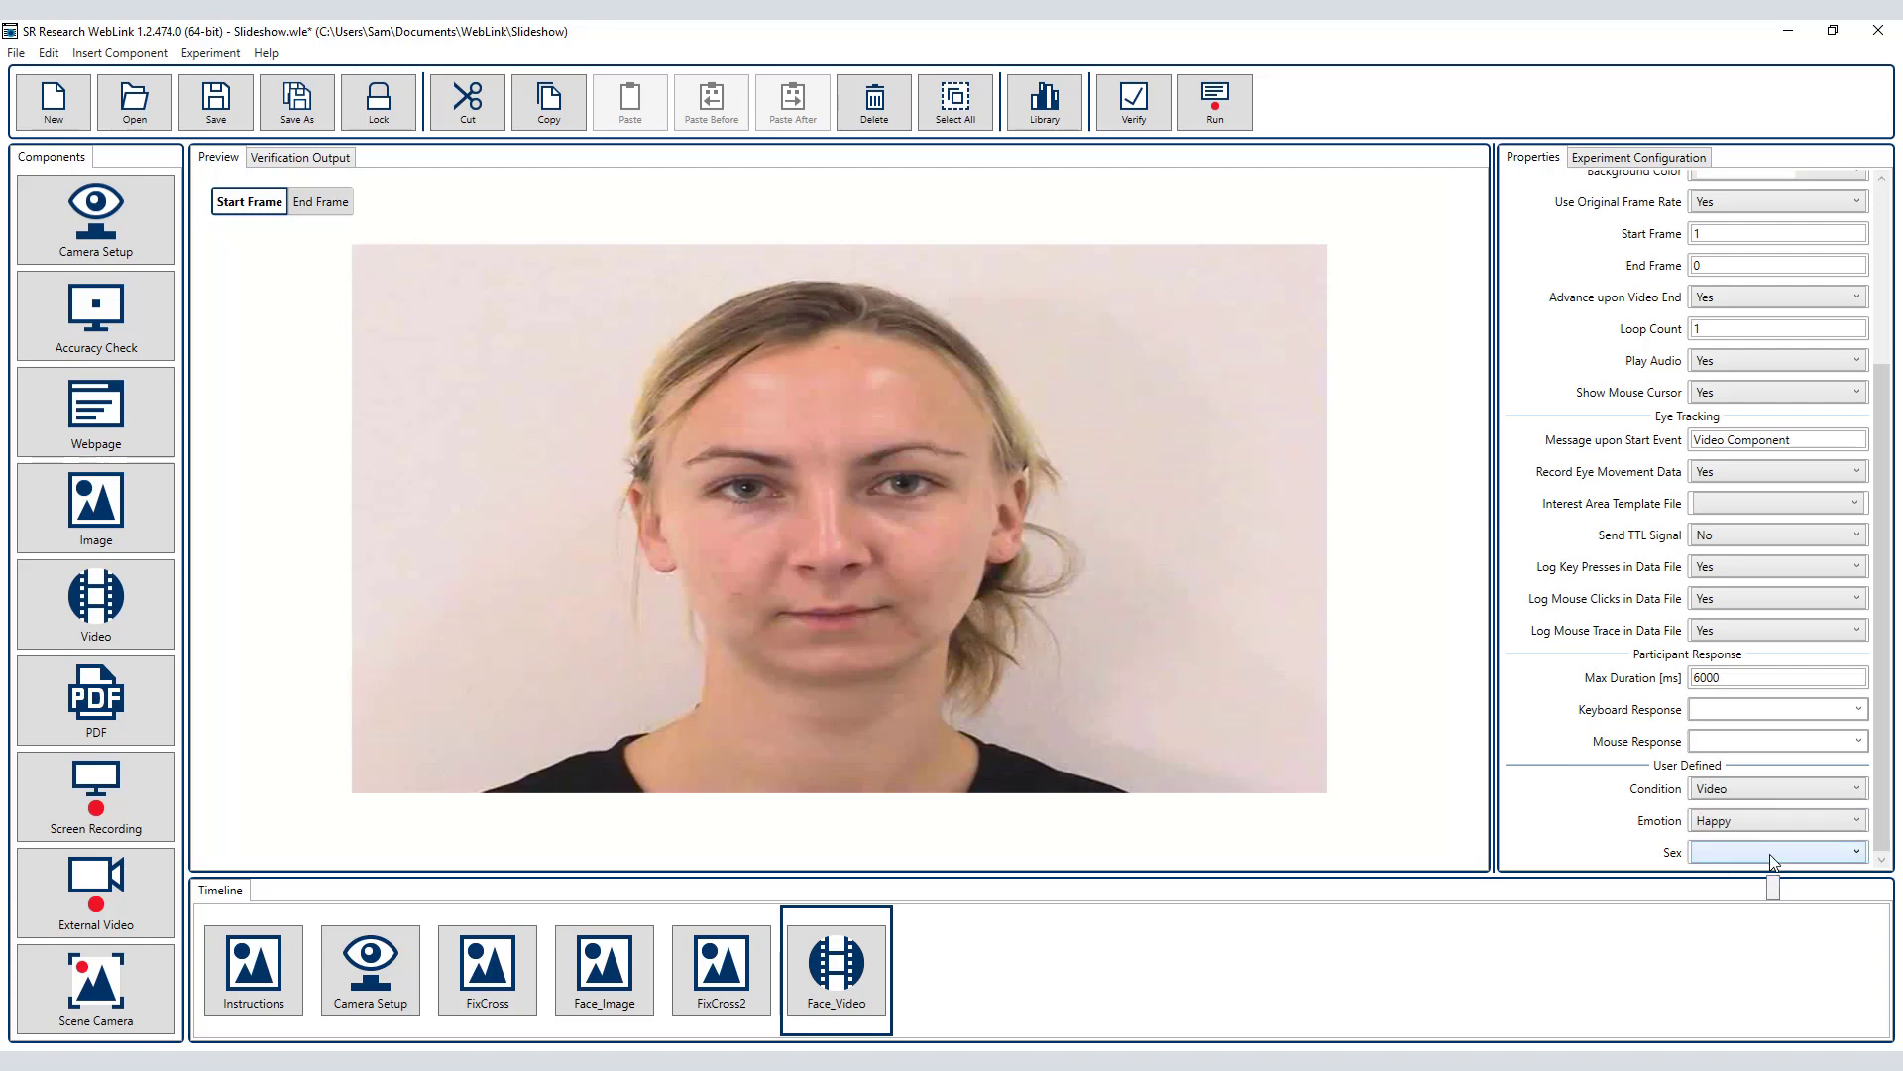
{"action": "left_click", "coordinate": [1773, 855]}
{"action": "left_click", "coordinate": [1774, 892]}
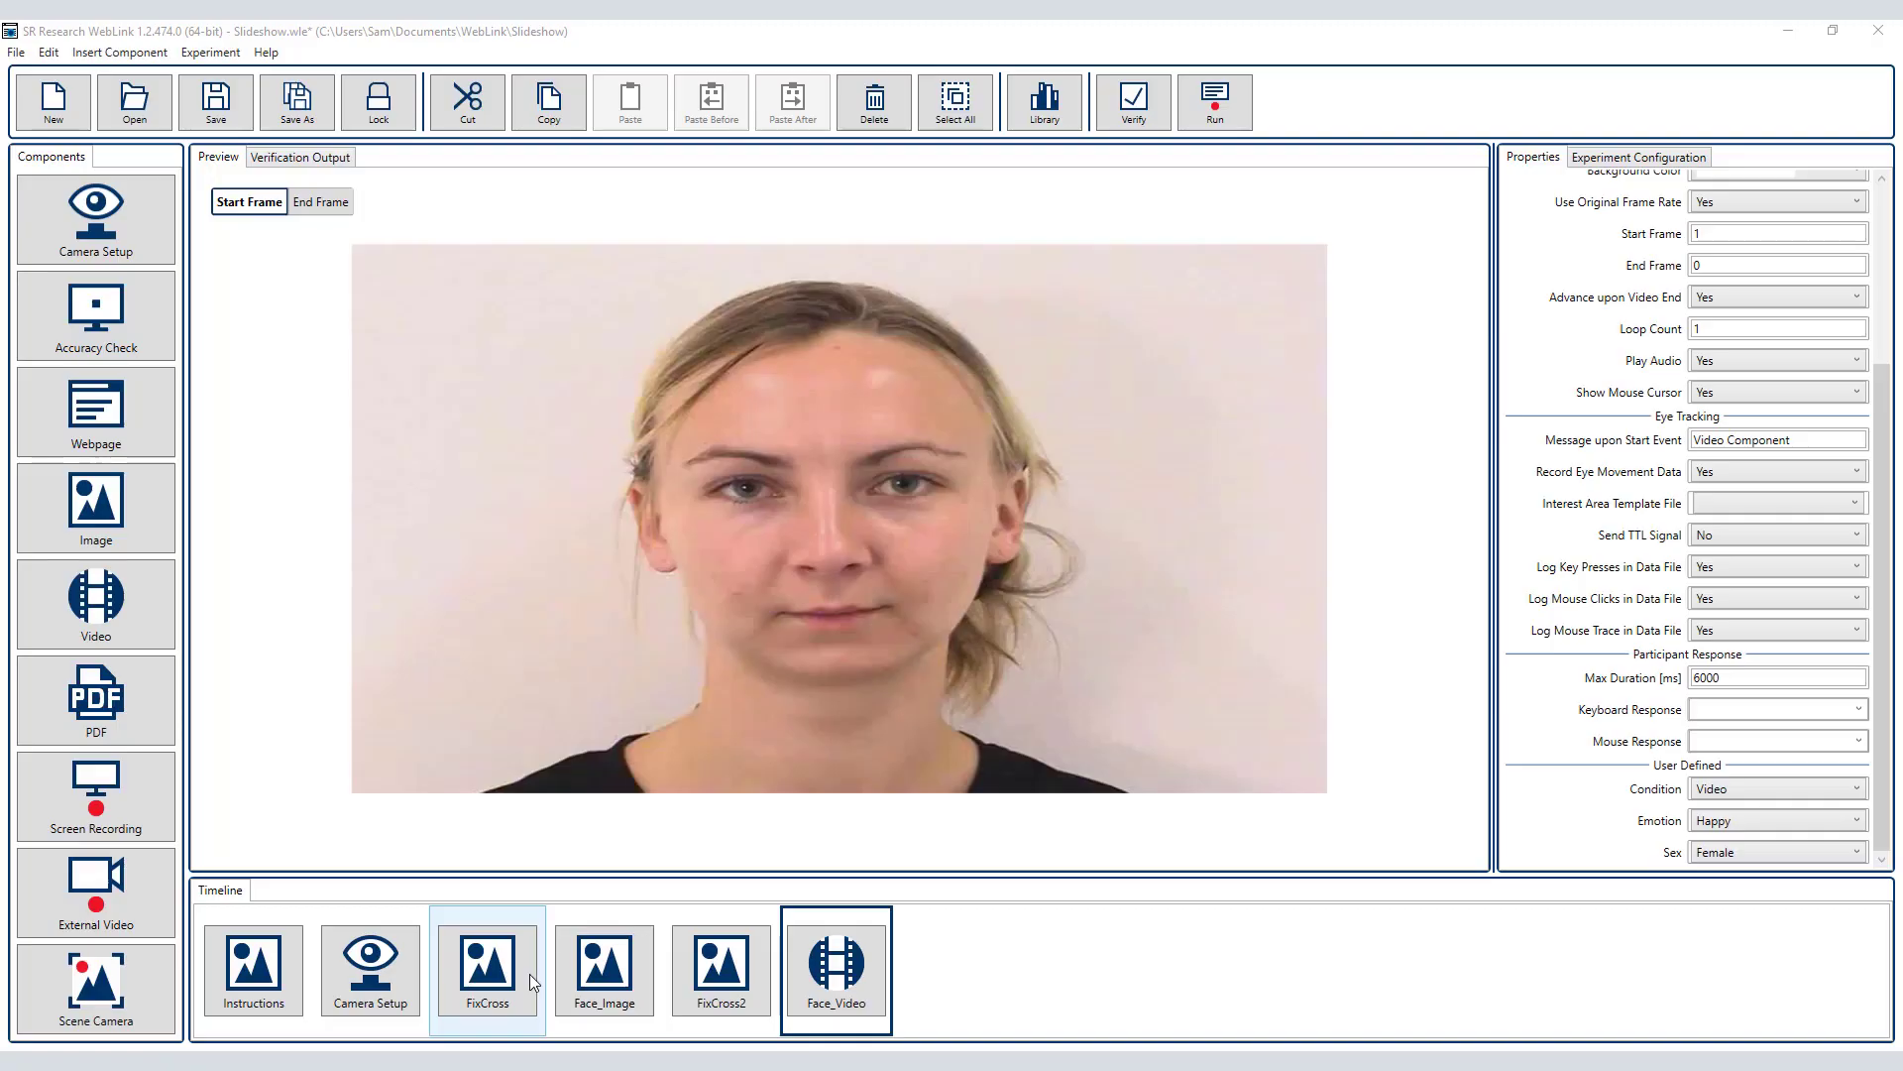
- Copy the four components from FixCross through Face_Video and paste them after Face_Video on the timeline
{"action": "left_click", "coordinate": [521, 973]}
{"action": "left_click", "coordinate": [819, 982], "text": "shift"}
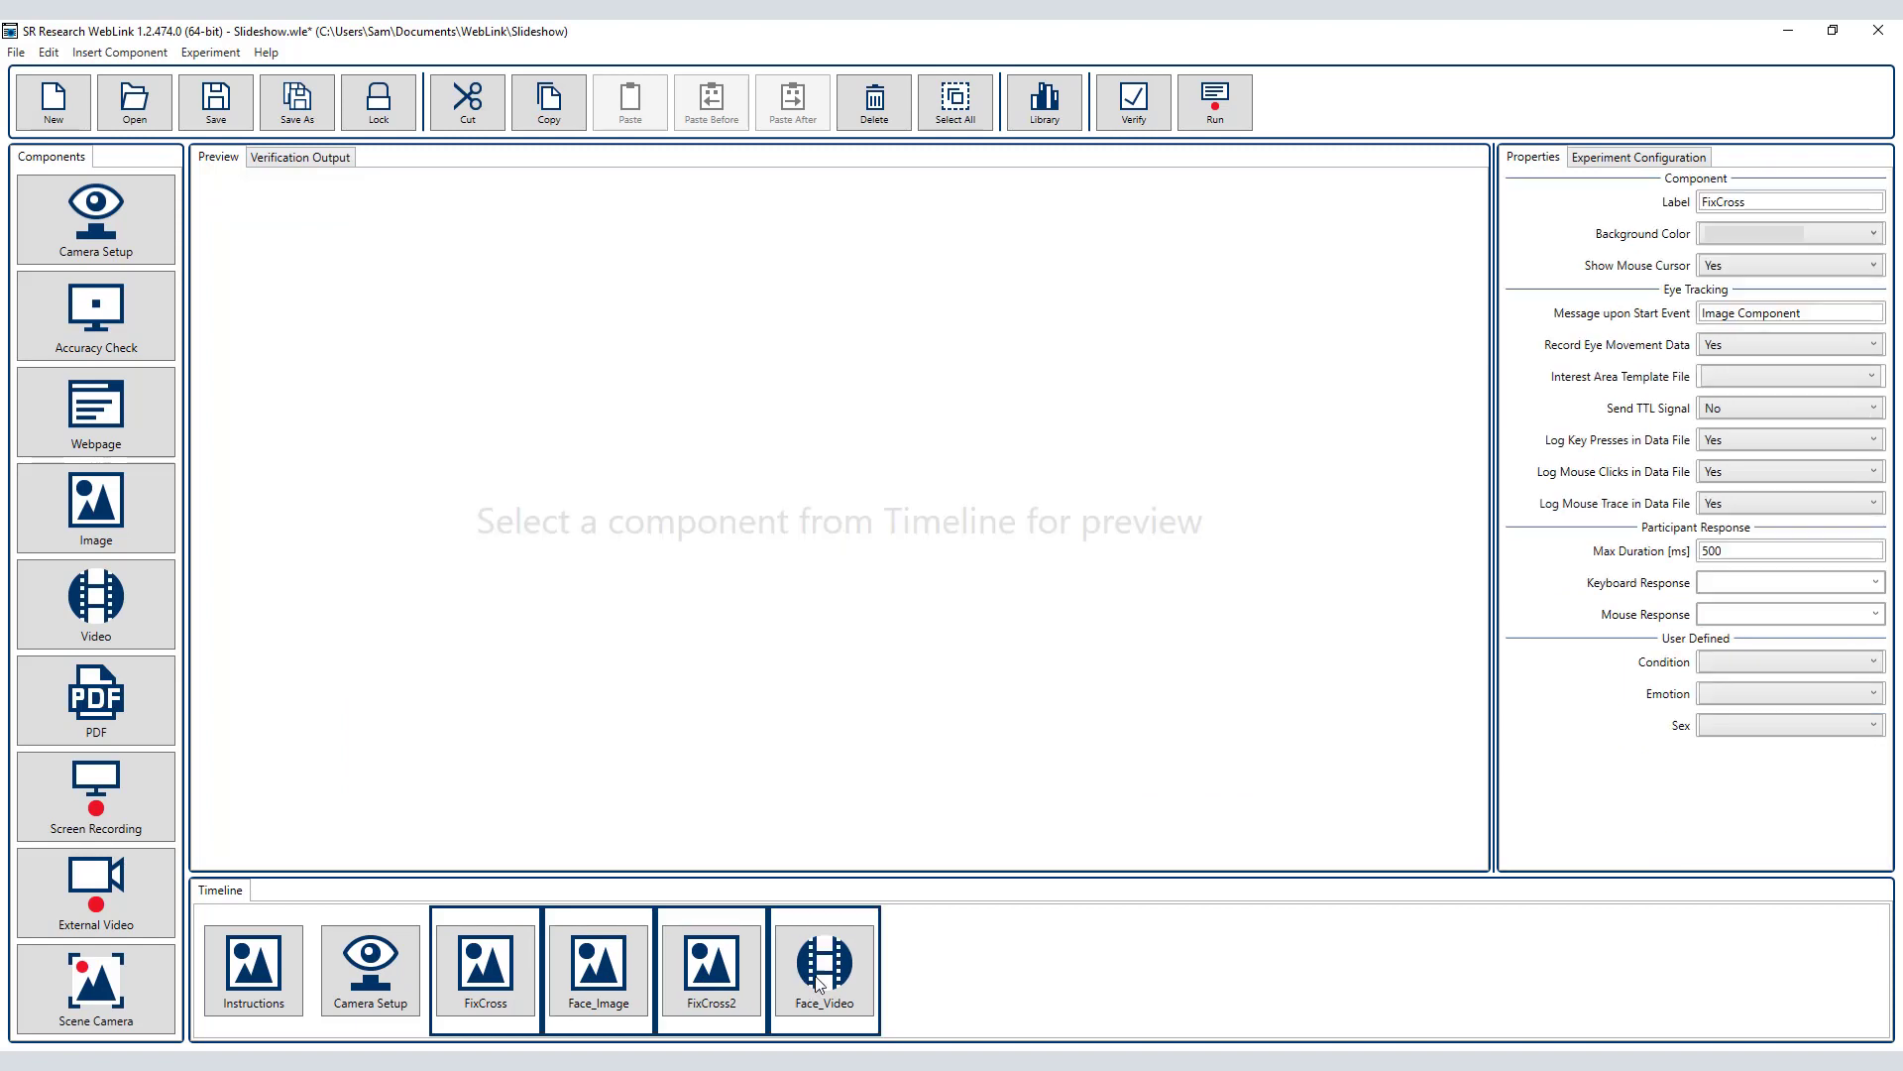
{"action": "right_click", "coordinate": [824, 979]}
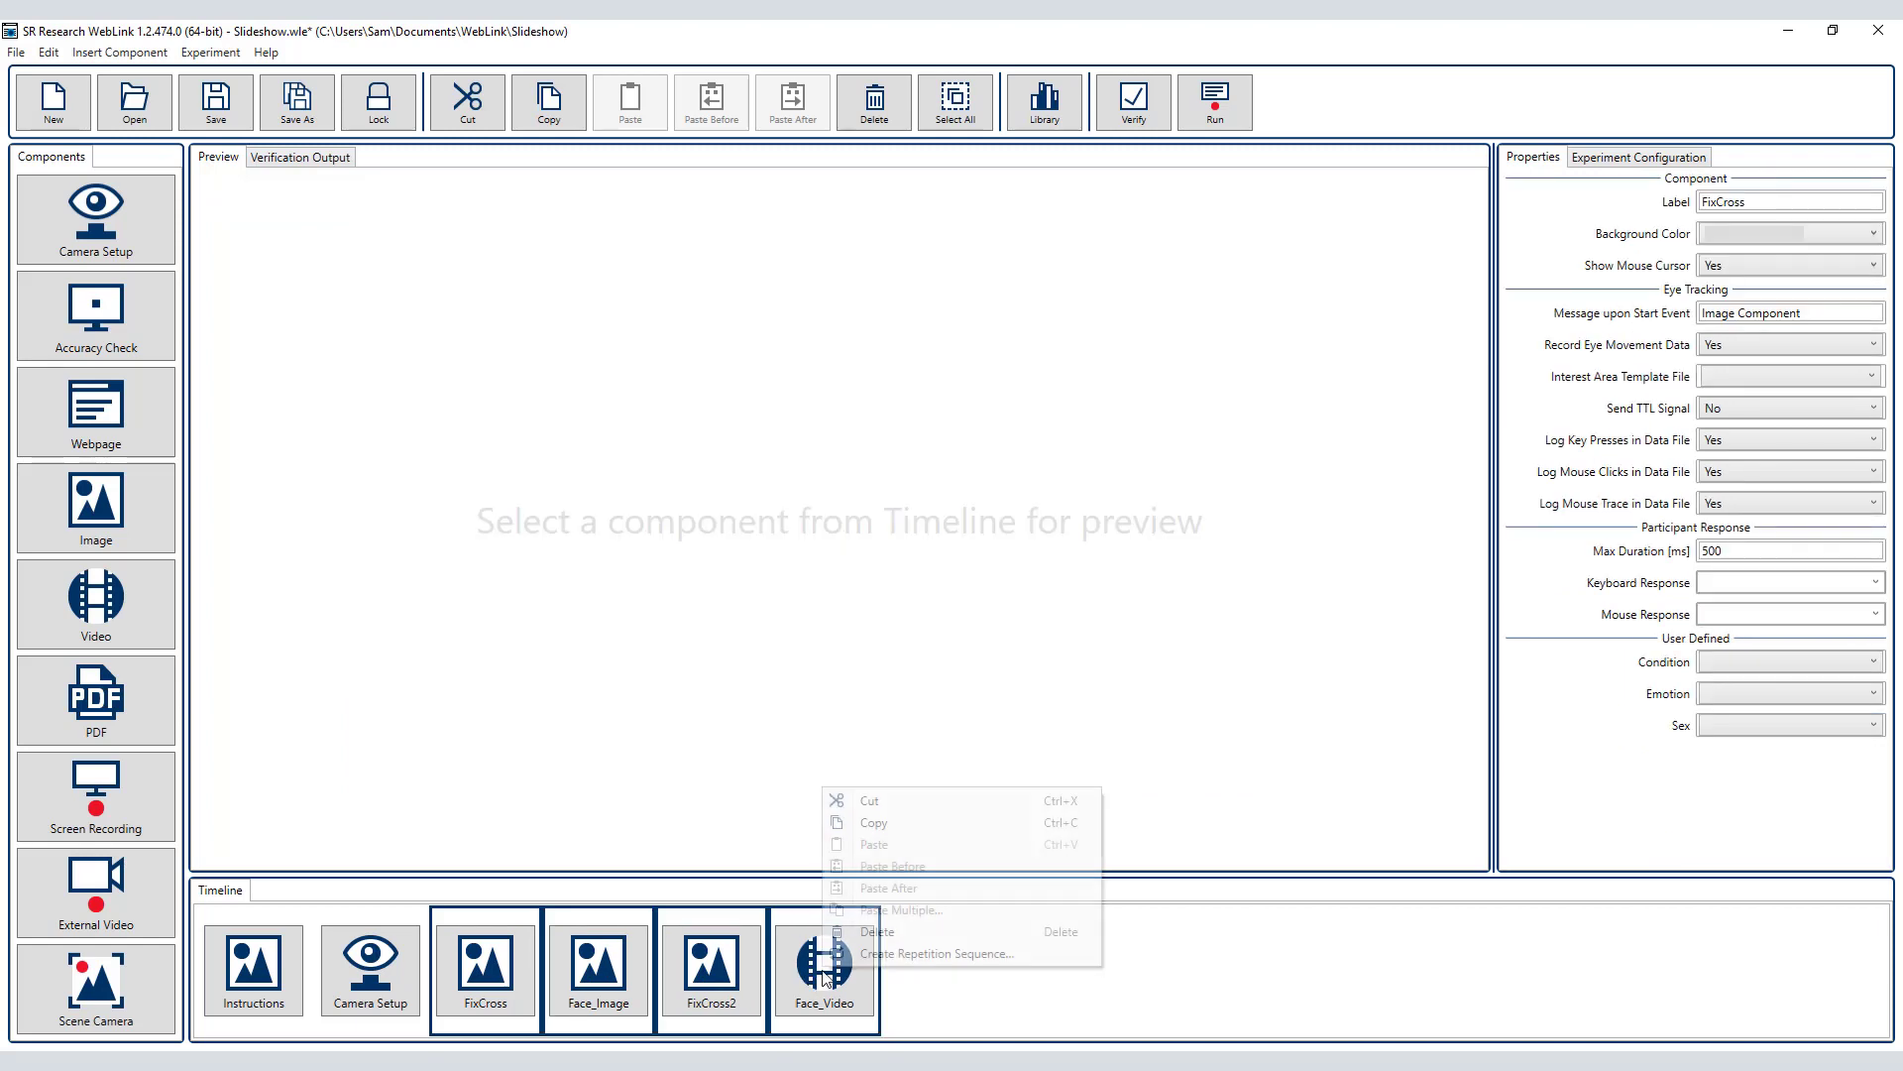
{"action": "left_click", "coordinate": [854, 817]}
{"action": "right_click", "coordinate": [863, 930]}
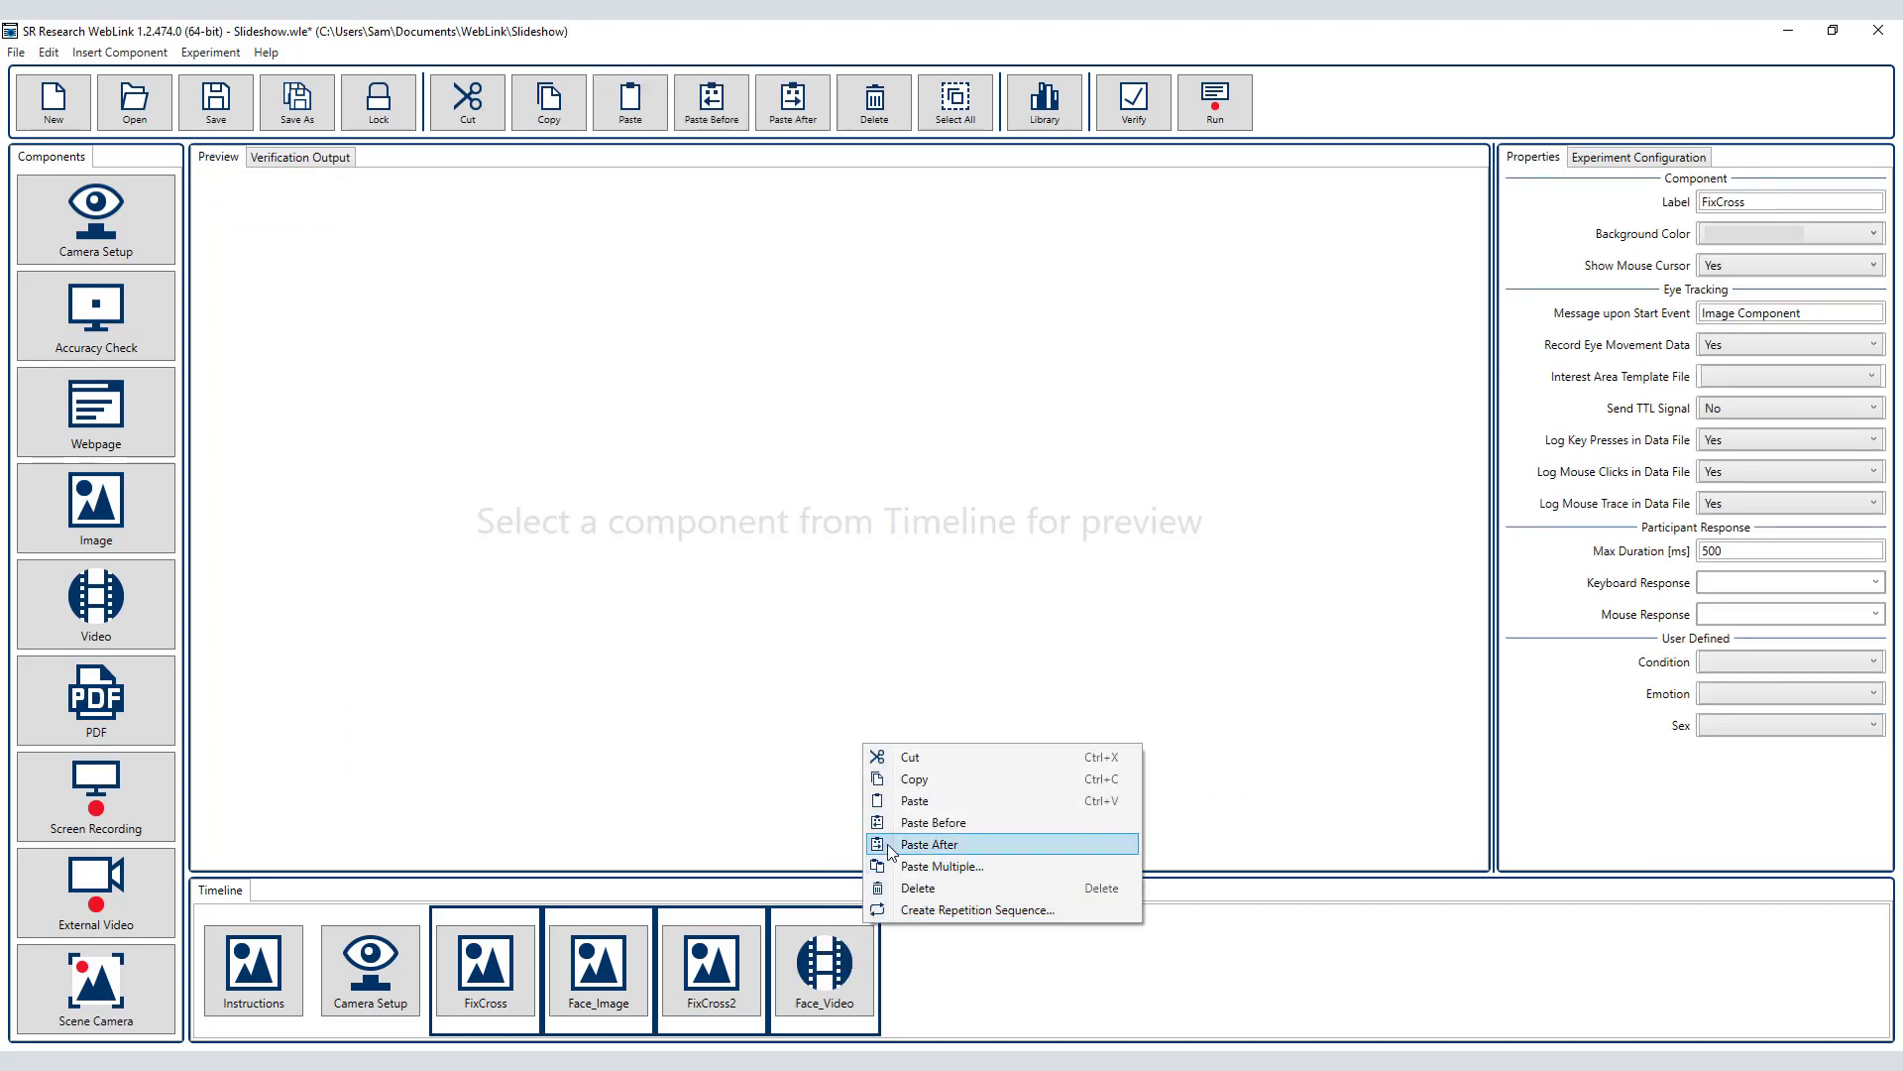
{"action": "left_click", "coordinate": [891, 848]}
- Change the Image 1 component's source file to f03_neutral.png and its Emotion value to Neutral
{"action": "left_click", "coordinate": [1056, 966]}
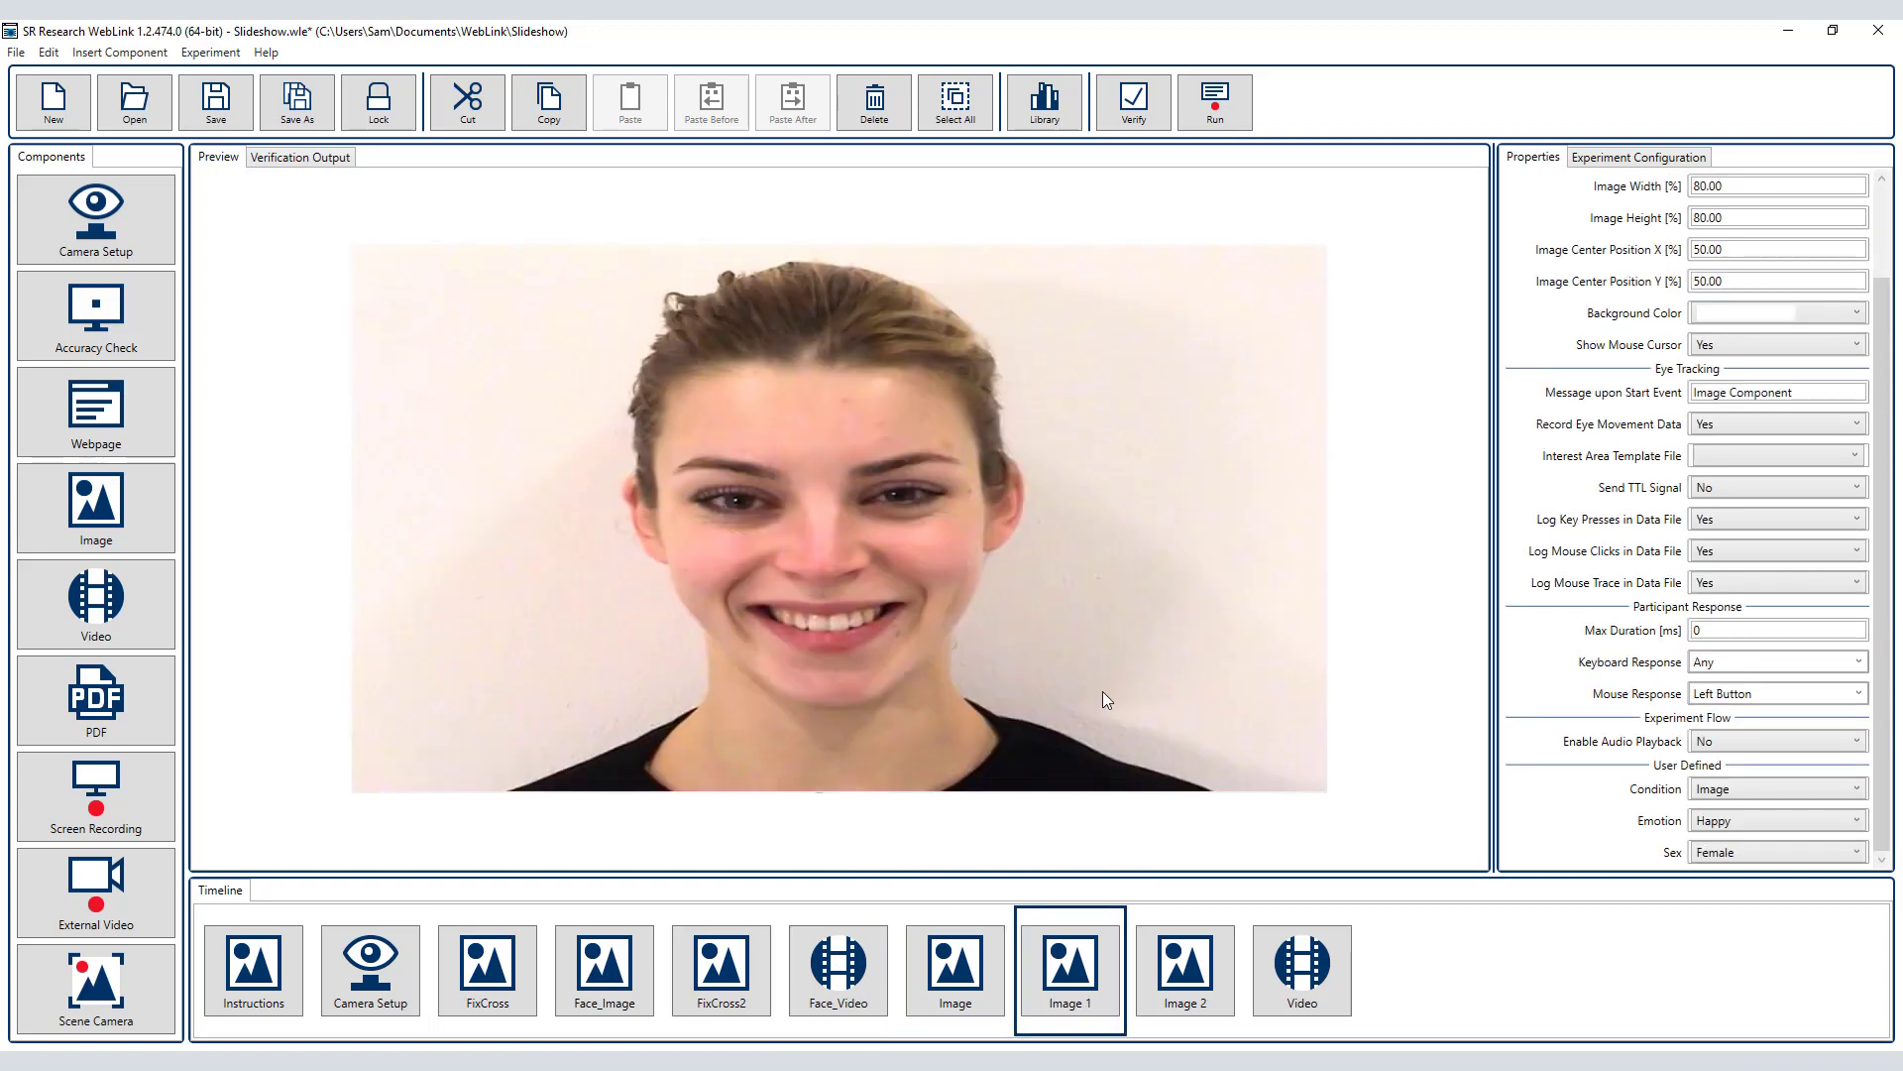
{"action": "scroll", "coordinate": [1804, 341], "scroll_direction": "up", "scroll_amount": 1}
{"action": "left_click", "coordinate": [1802, 222]}
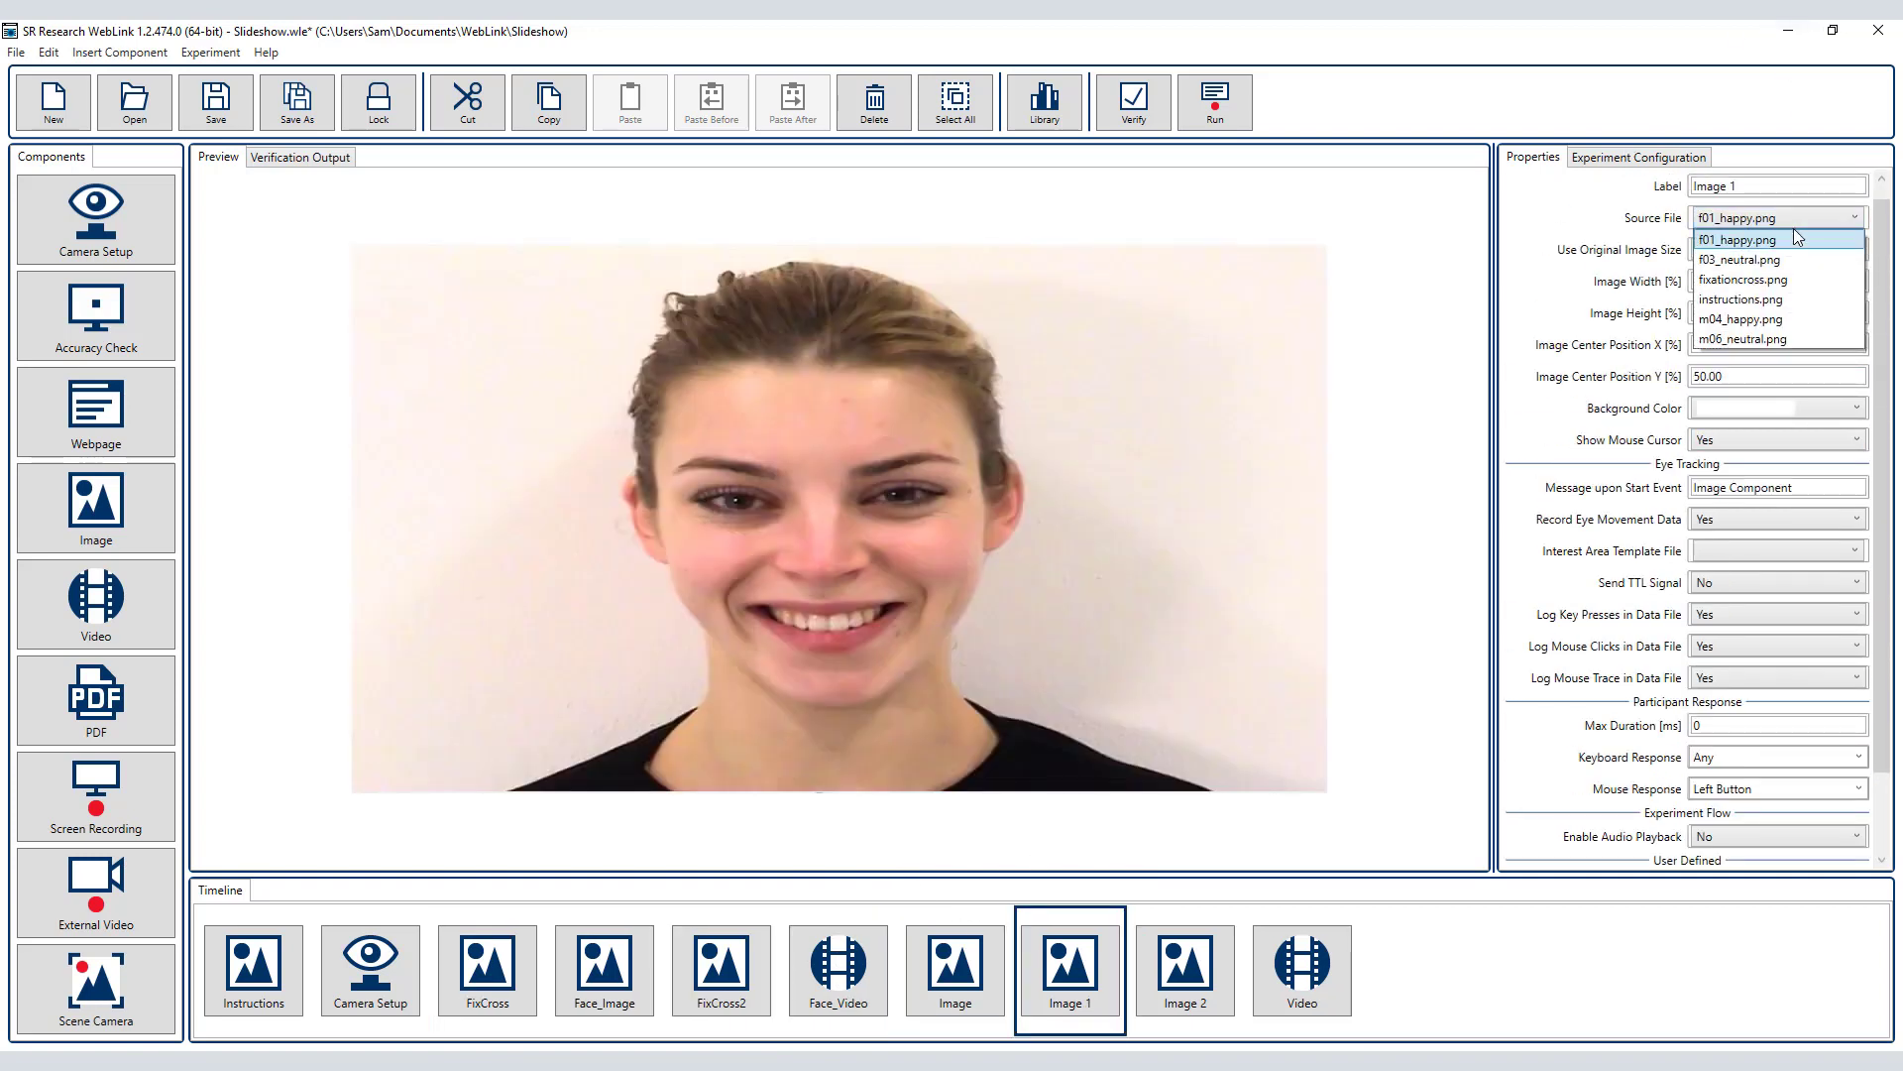
{"action": "left_click", "coordinate": [1786, 268]}
{"action": "scroll", "coordinate": [1758, 414], "scroll_direction": "down", "scroll_amount": 1}
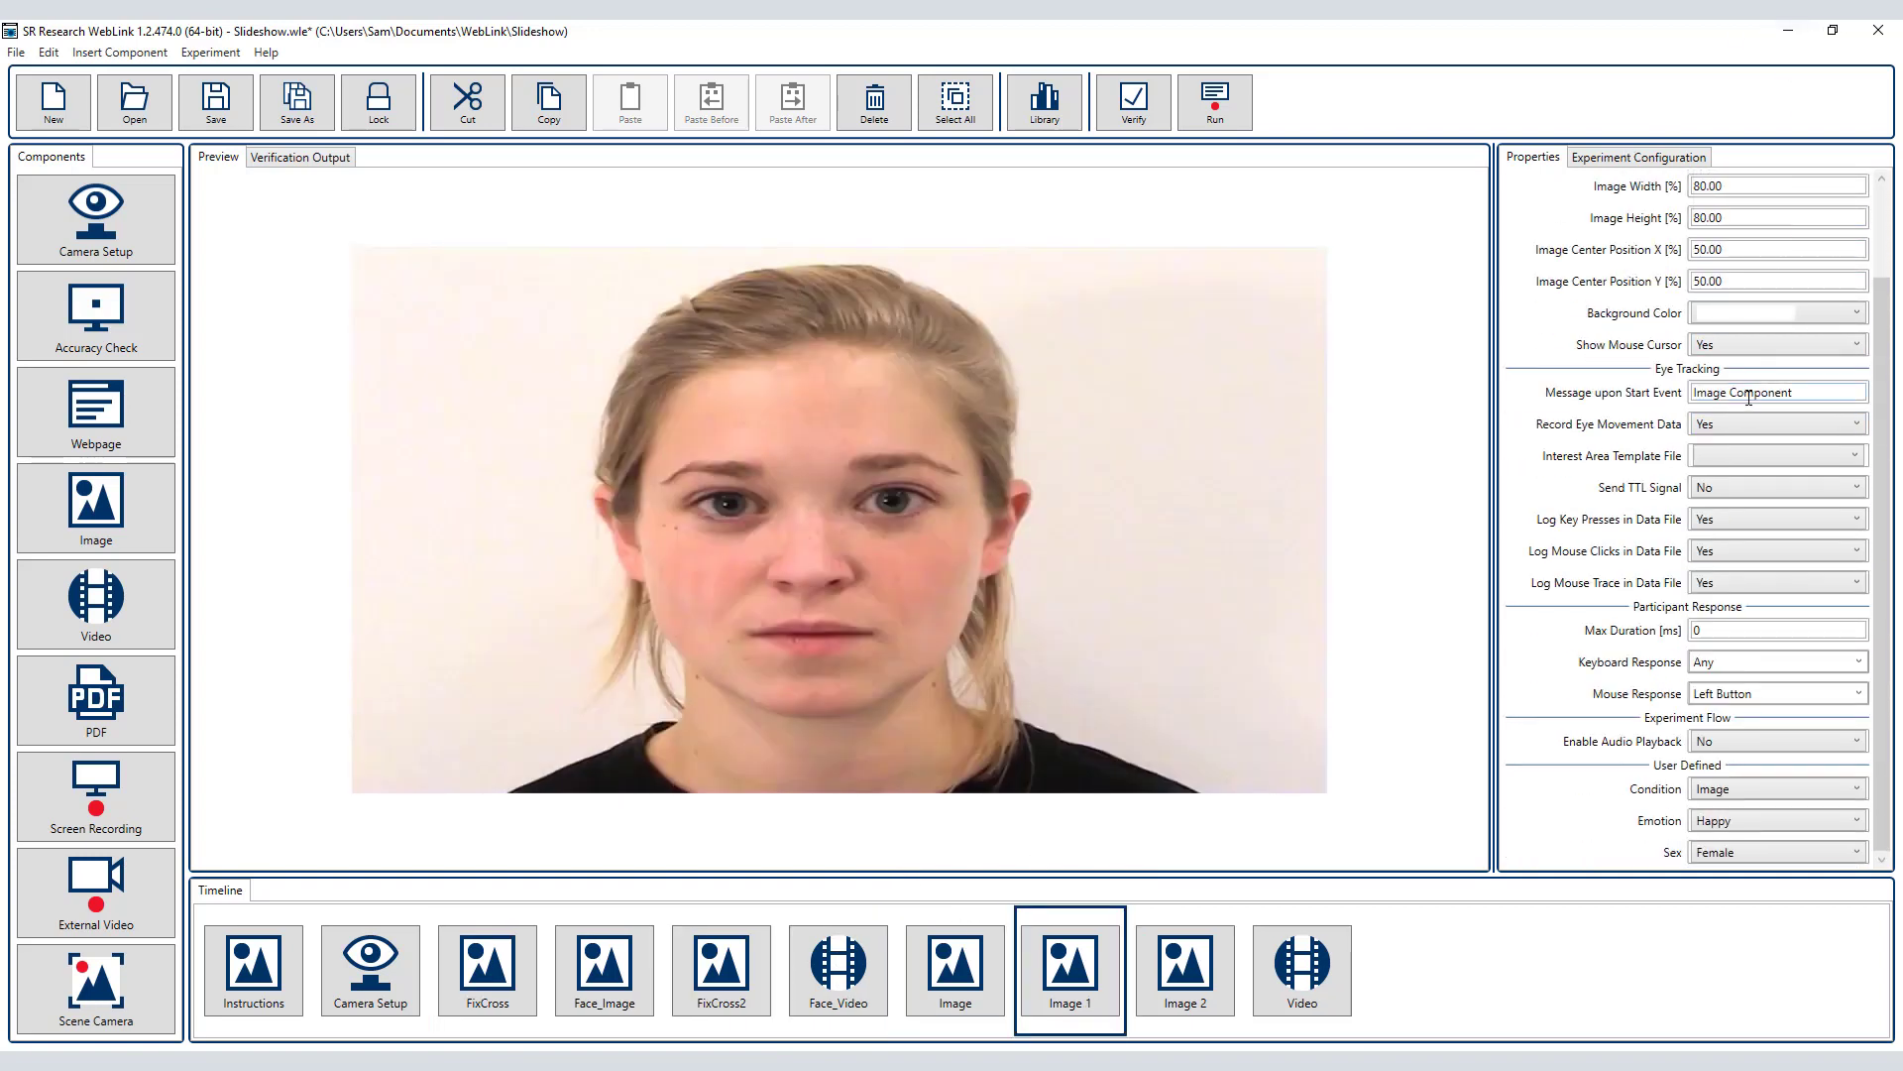
{"action": "left_click", "coordinate": [1793, 824]}
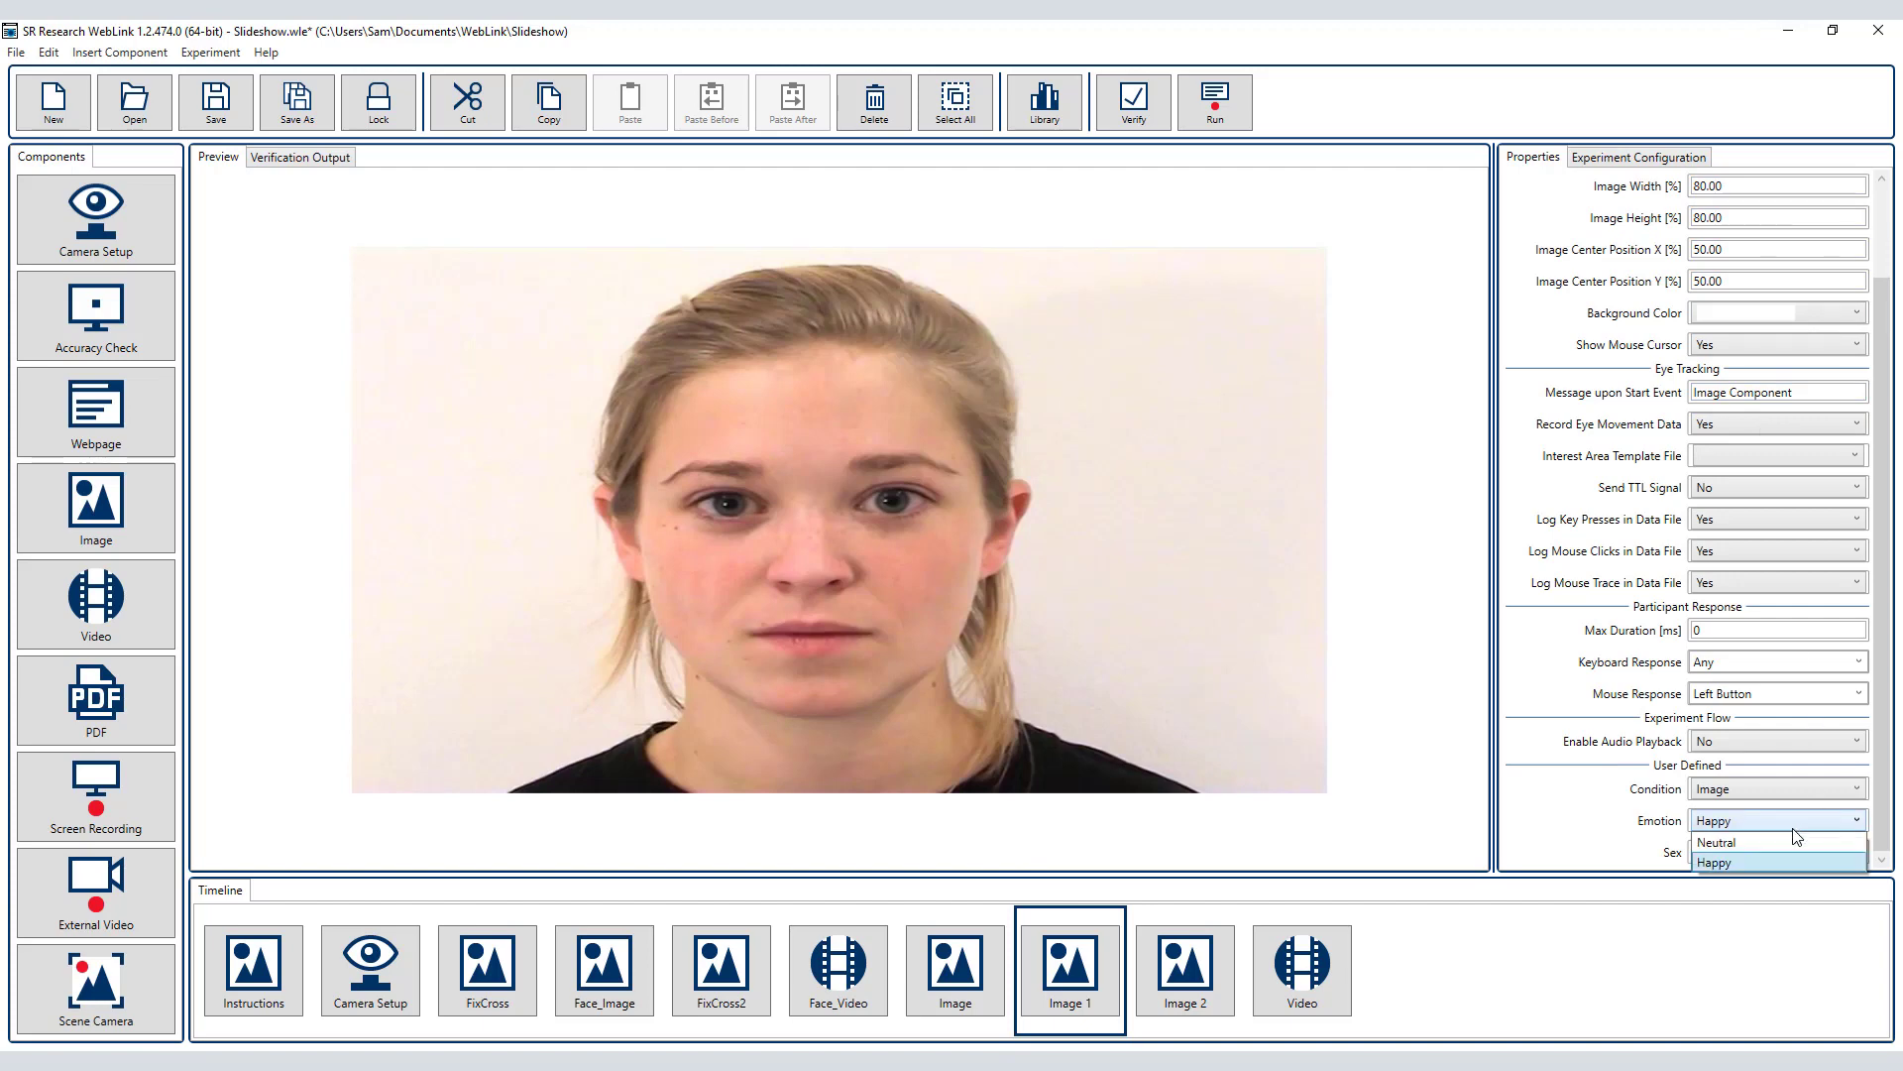
{"action": "left_click", "coordinate": [1786, 839]}
- Change the pasted Video component's source file to f04neutralfaceforward.mp4, its Emotion value to Neutral and its Sex value to Male
{"action": "left_click", "coordinate": [1328, 949]}
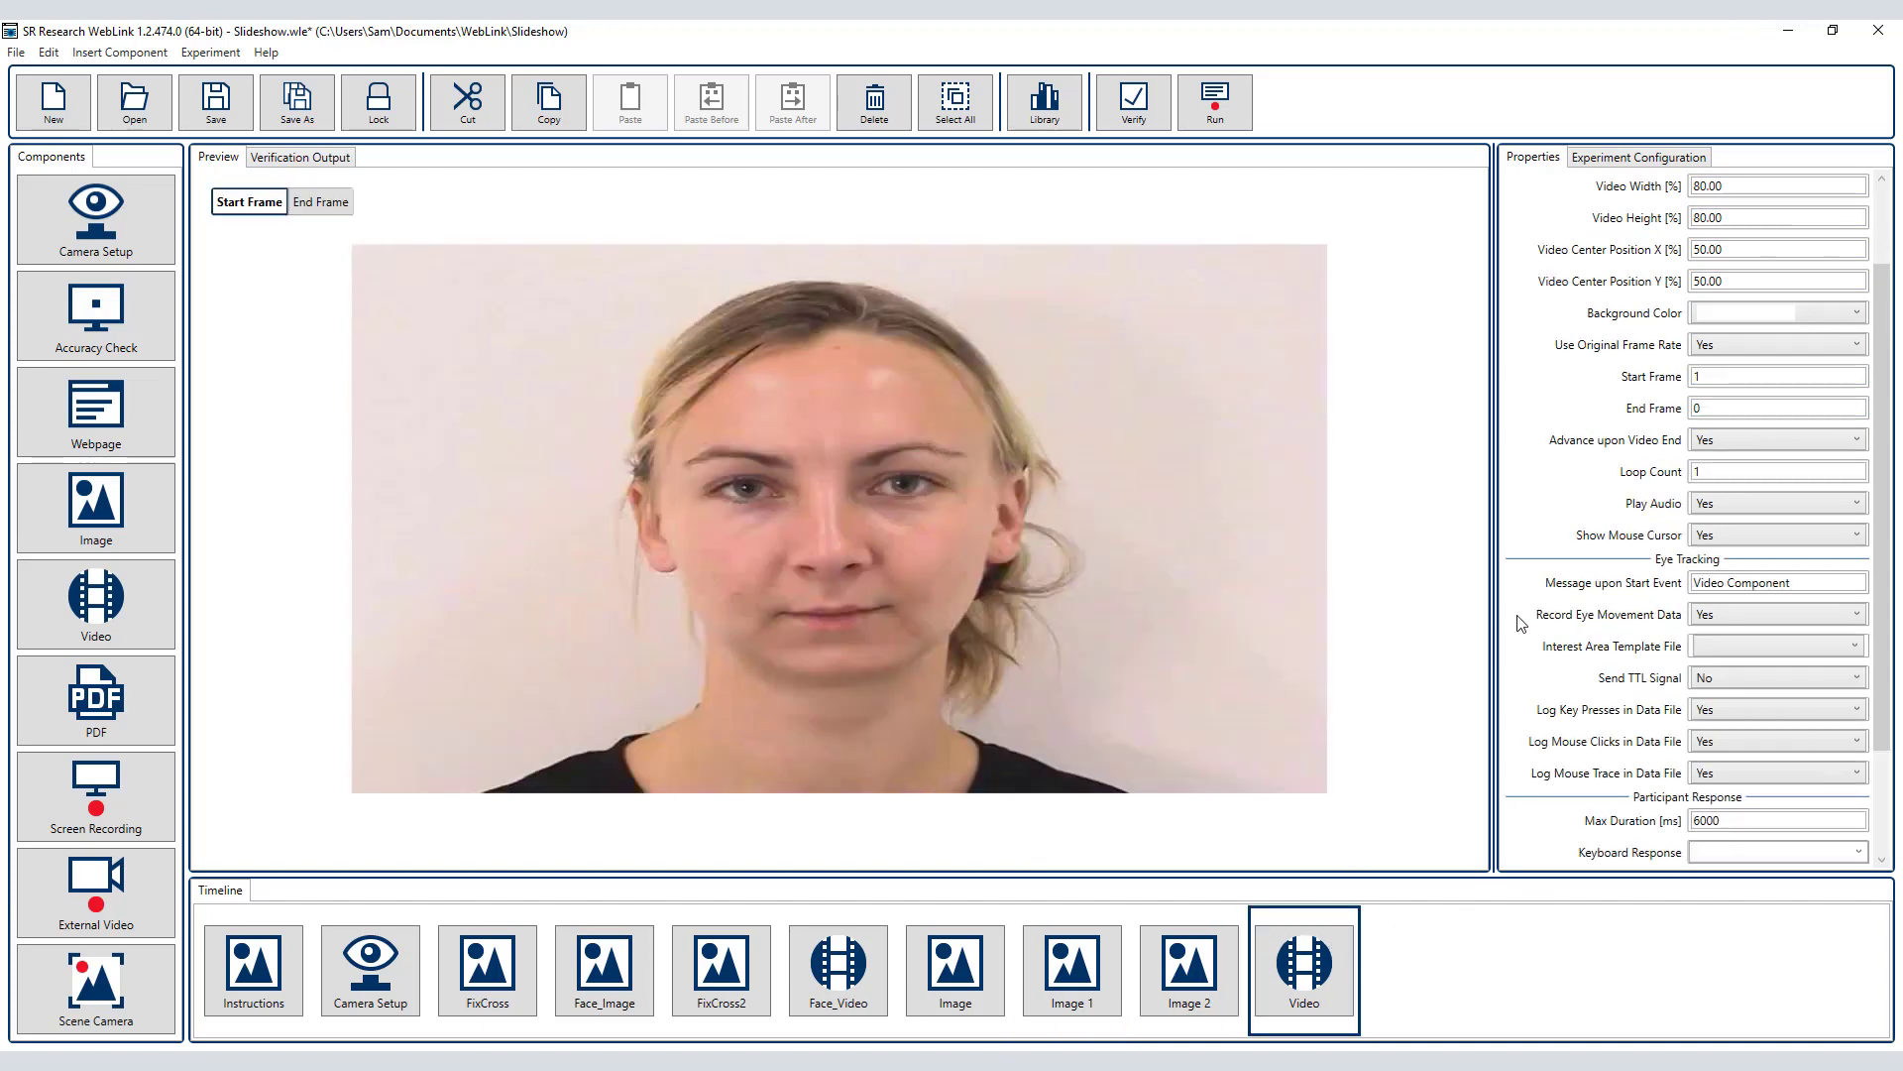
{"action": "left_click", "coordinate": [1730, 234]}
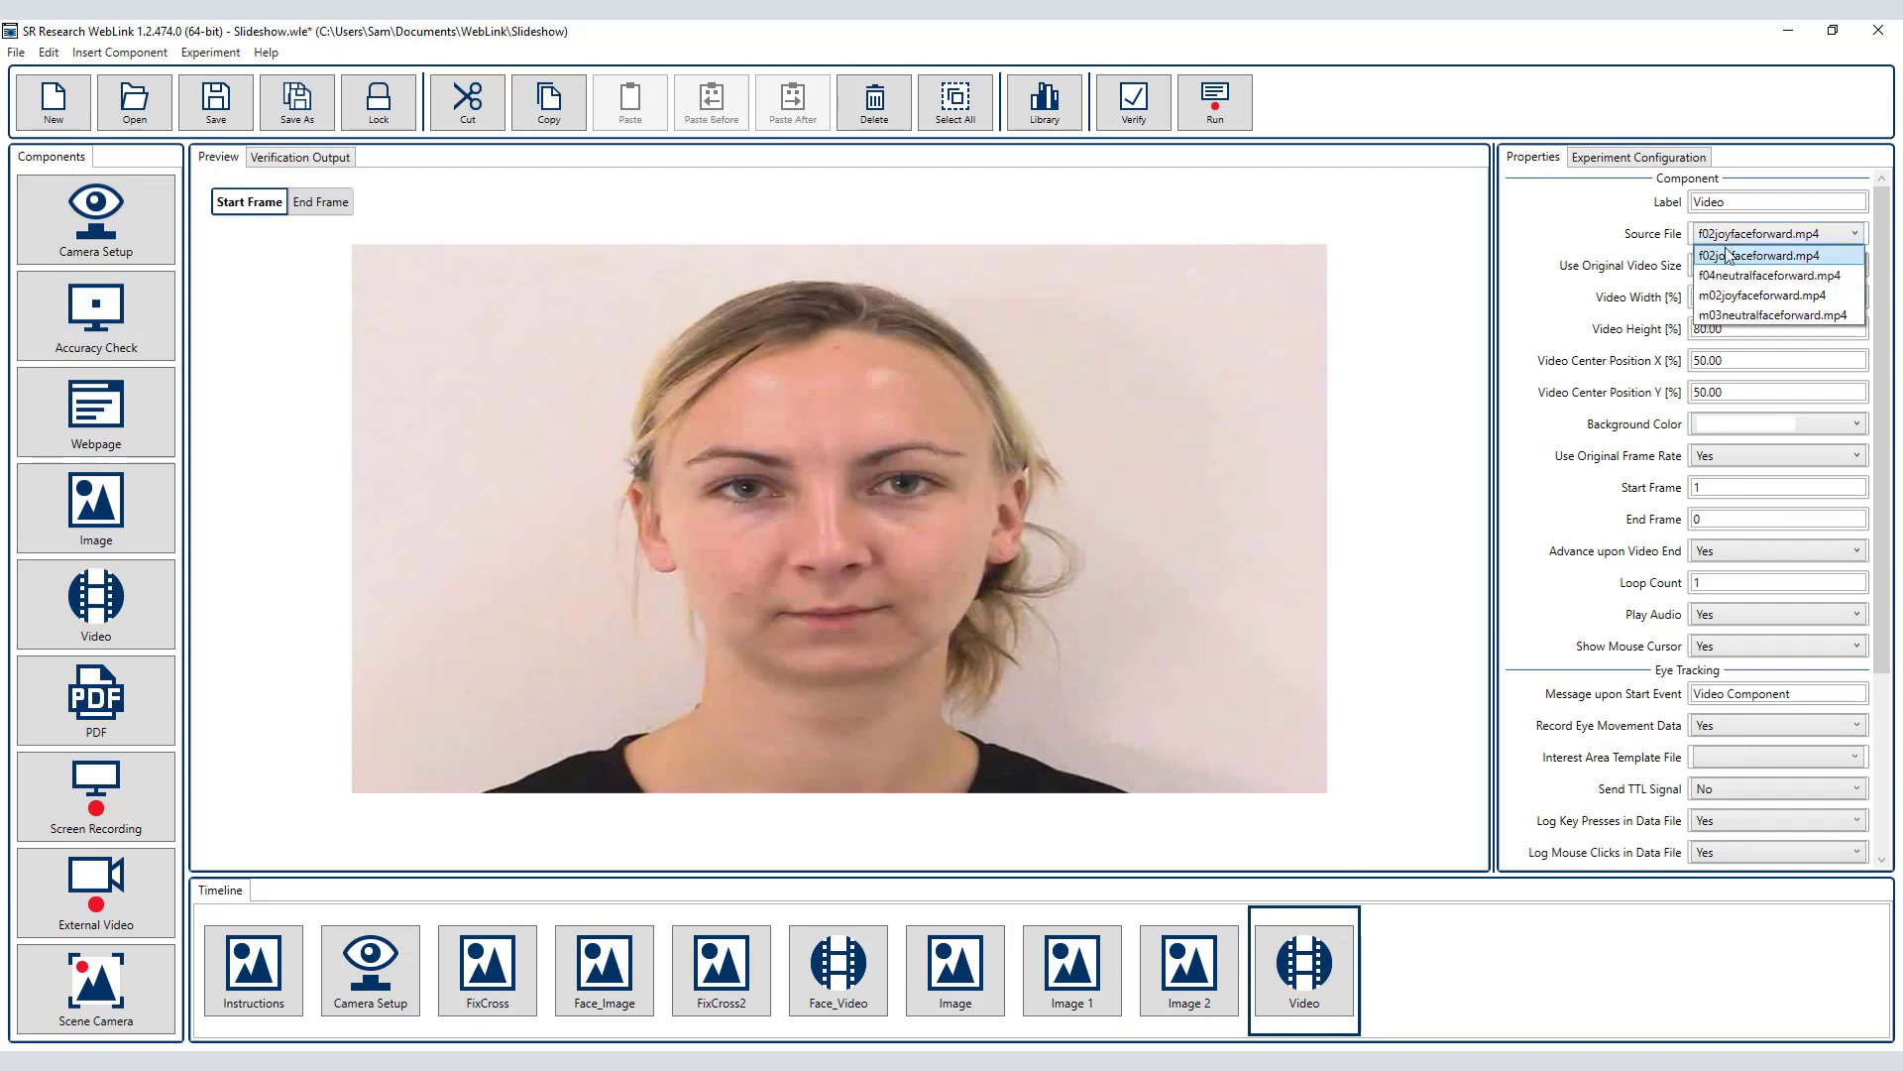
{"action": "left_click", "coordinate": [1729, 276]}
{"action": "scroll", "coordinate": [1766, 700], "scroll_direction": "down", "scroll_amount": 5}
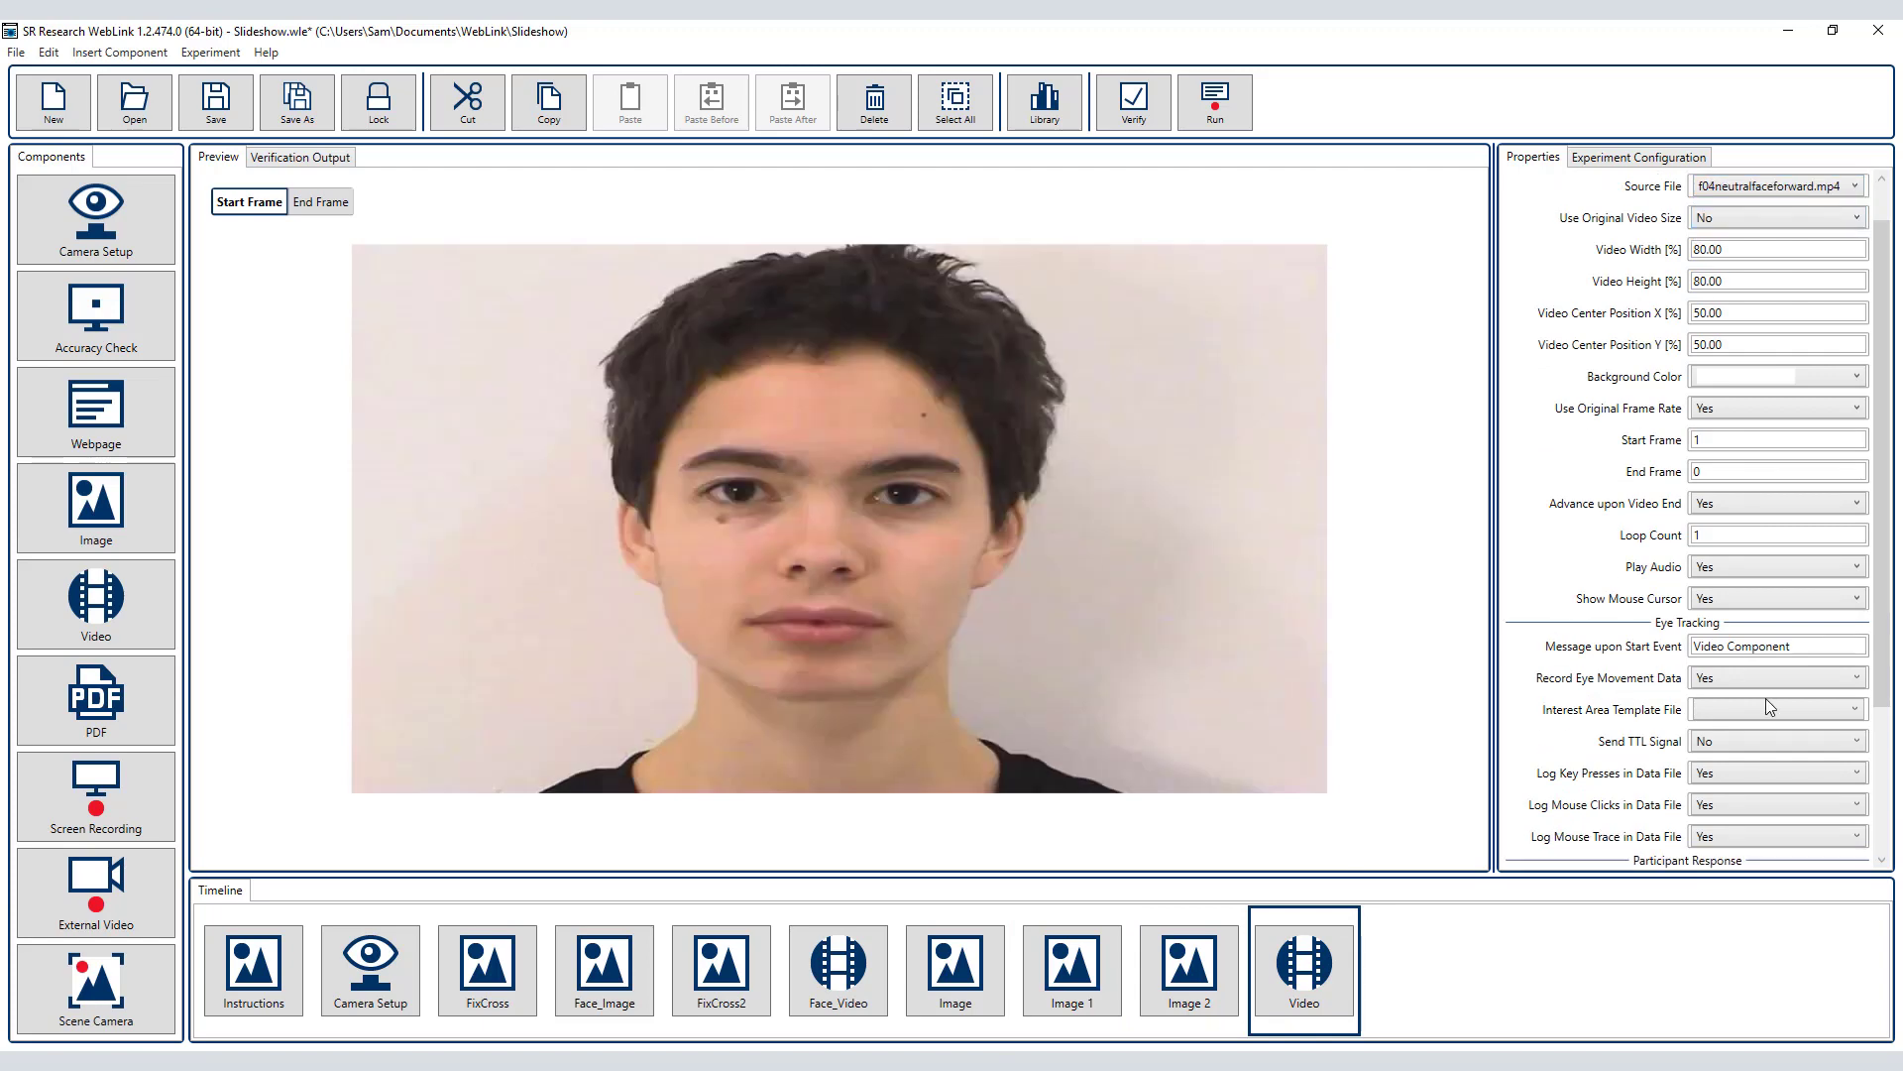
{"action": "scroll", "coordinate": [1760, 813], "scroll_direction": "down", "scroll_amount": 1}
{"action": "left_click", "coordinate": [1761, 820]}
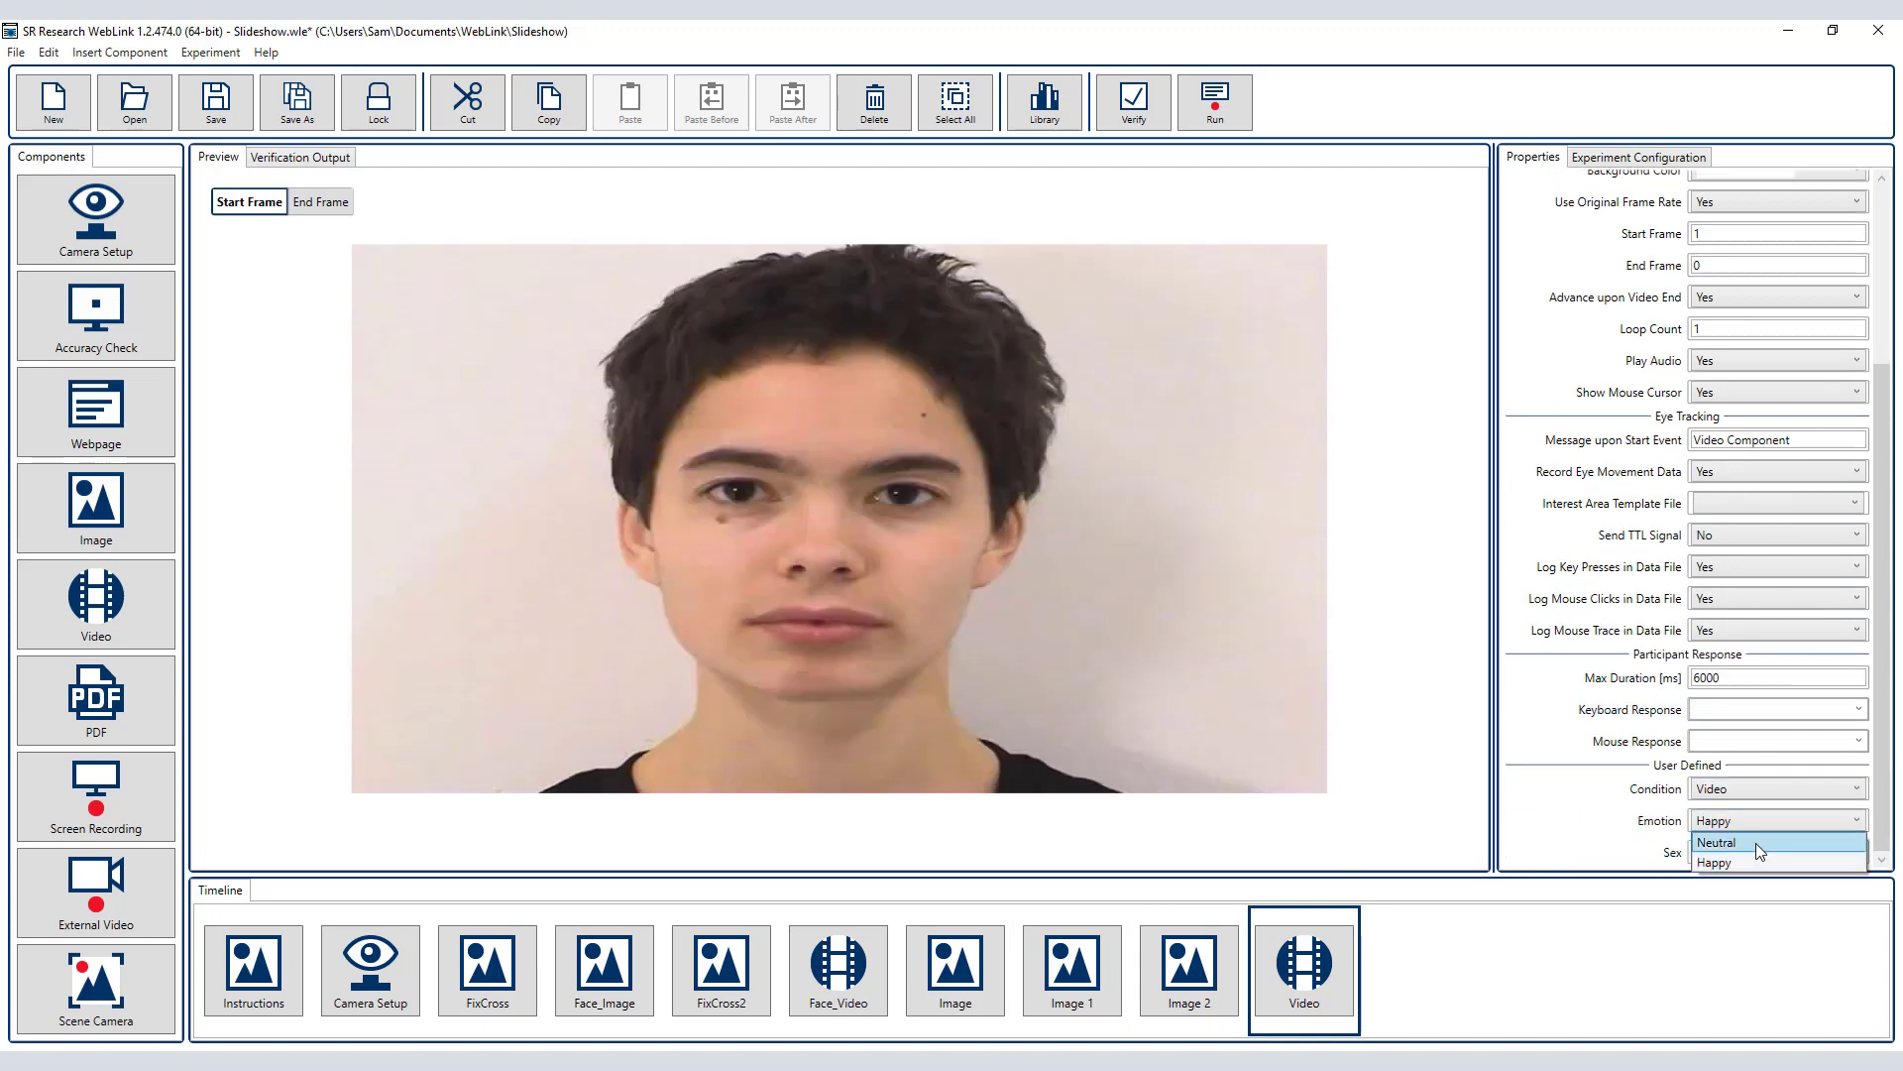
{"action": "left_click", "coordinate": [1757, 843]}
{"action": "left_click", "coordinate": [1757, 845]}
{"action": "left_click", "coordinate": [1747, 874]}
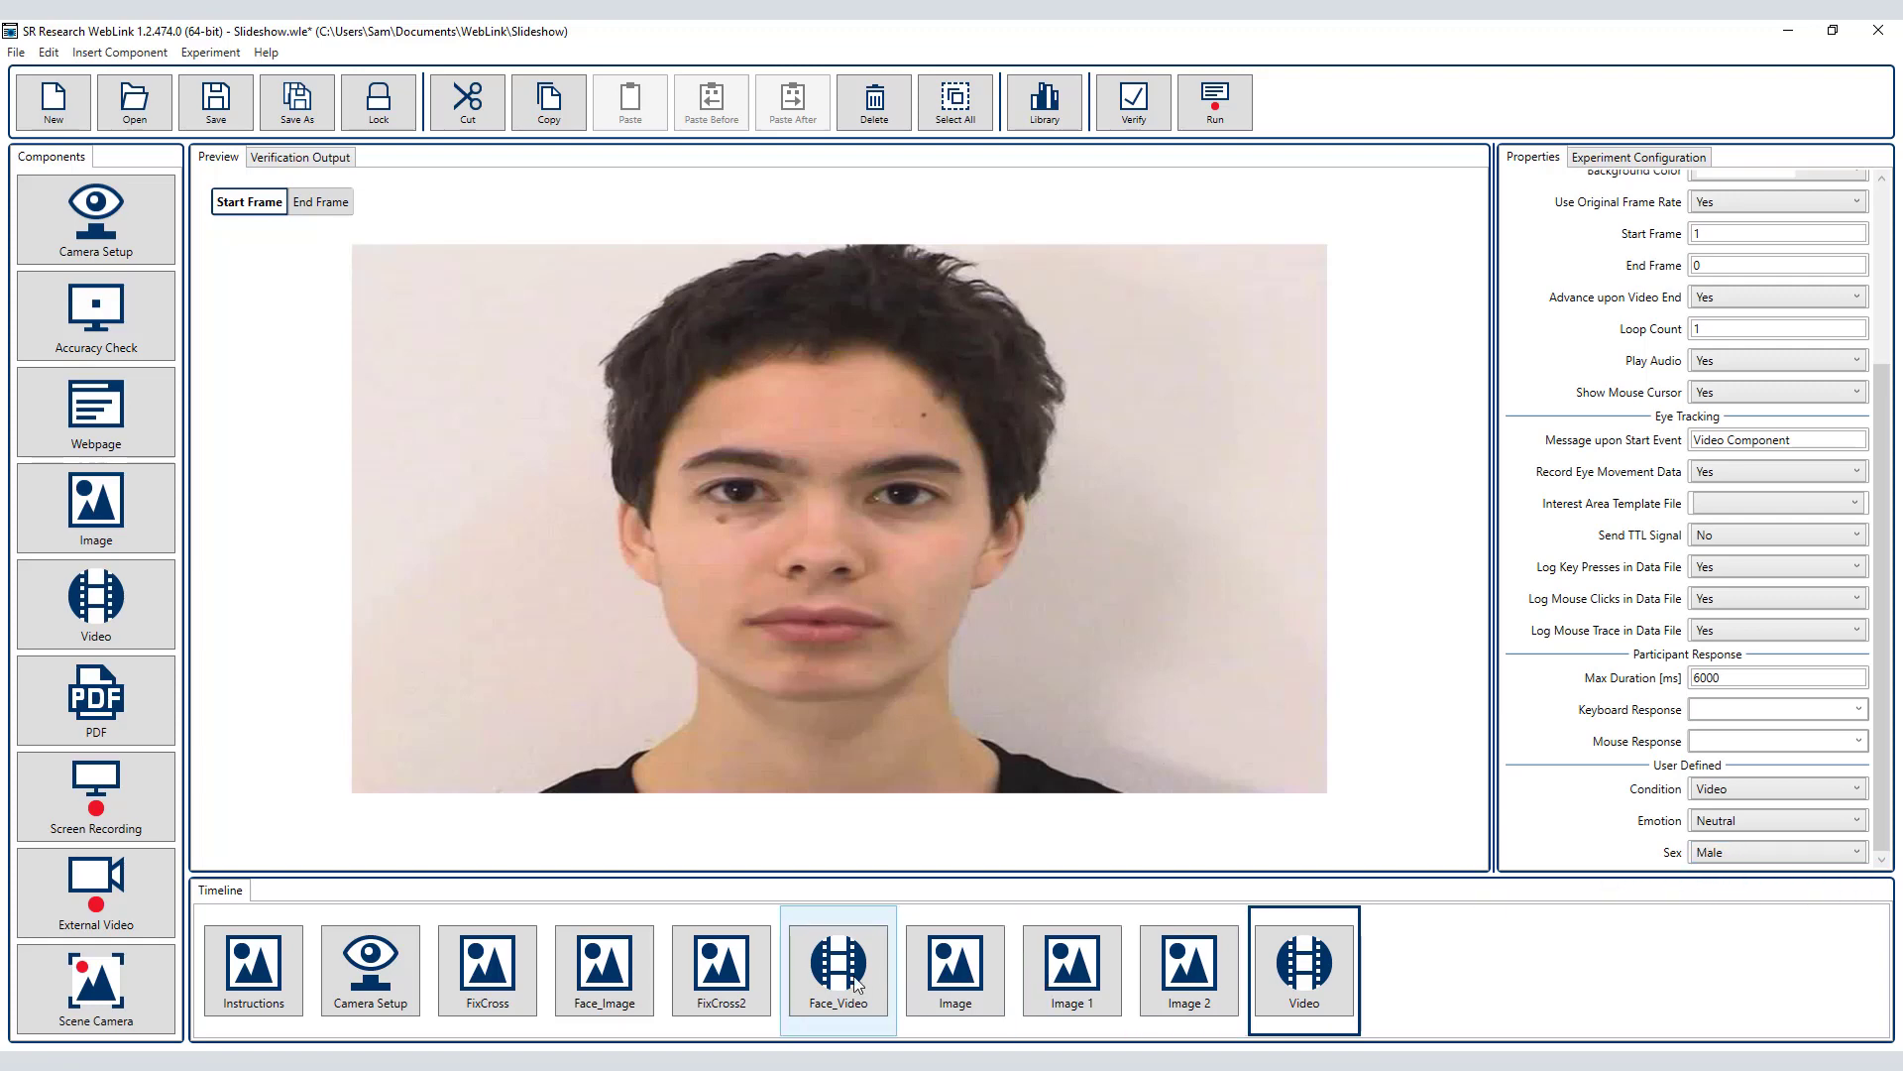
- Delete the four pasted components, Image through Video, from the timeline
{"action": "left_click", "coordinate": [943, 977], "text": "shift"}
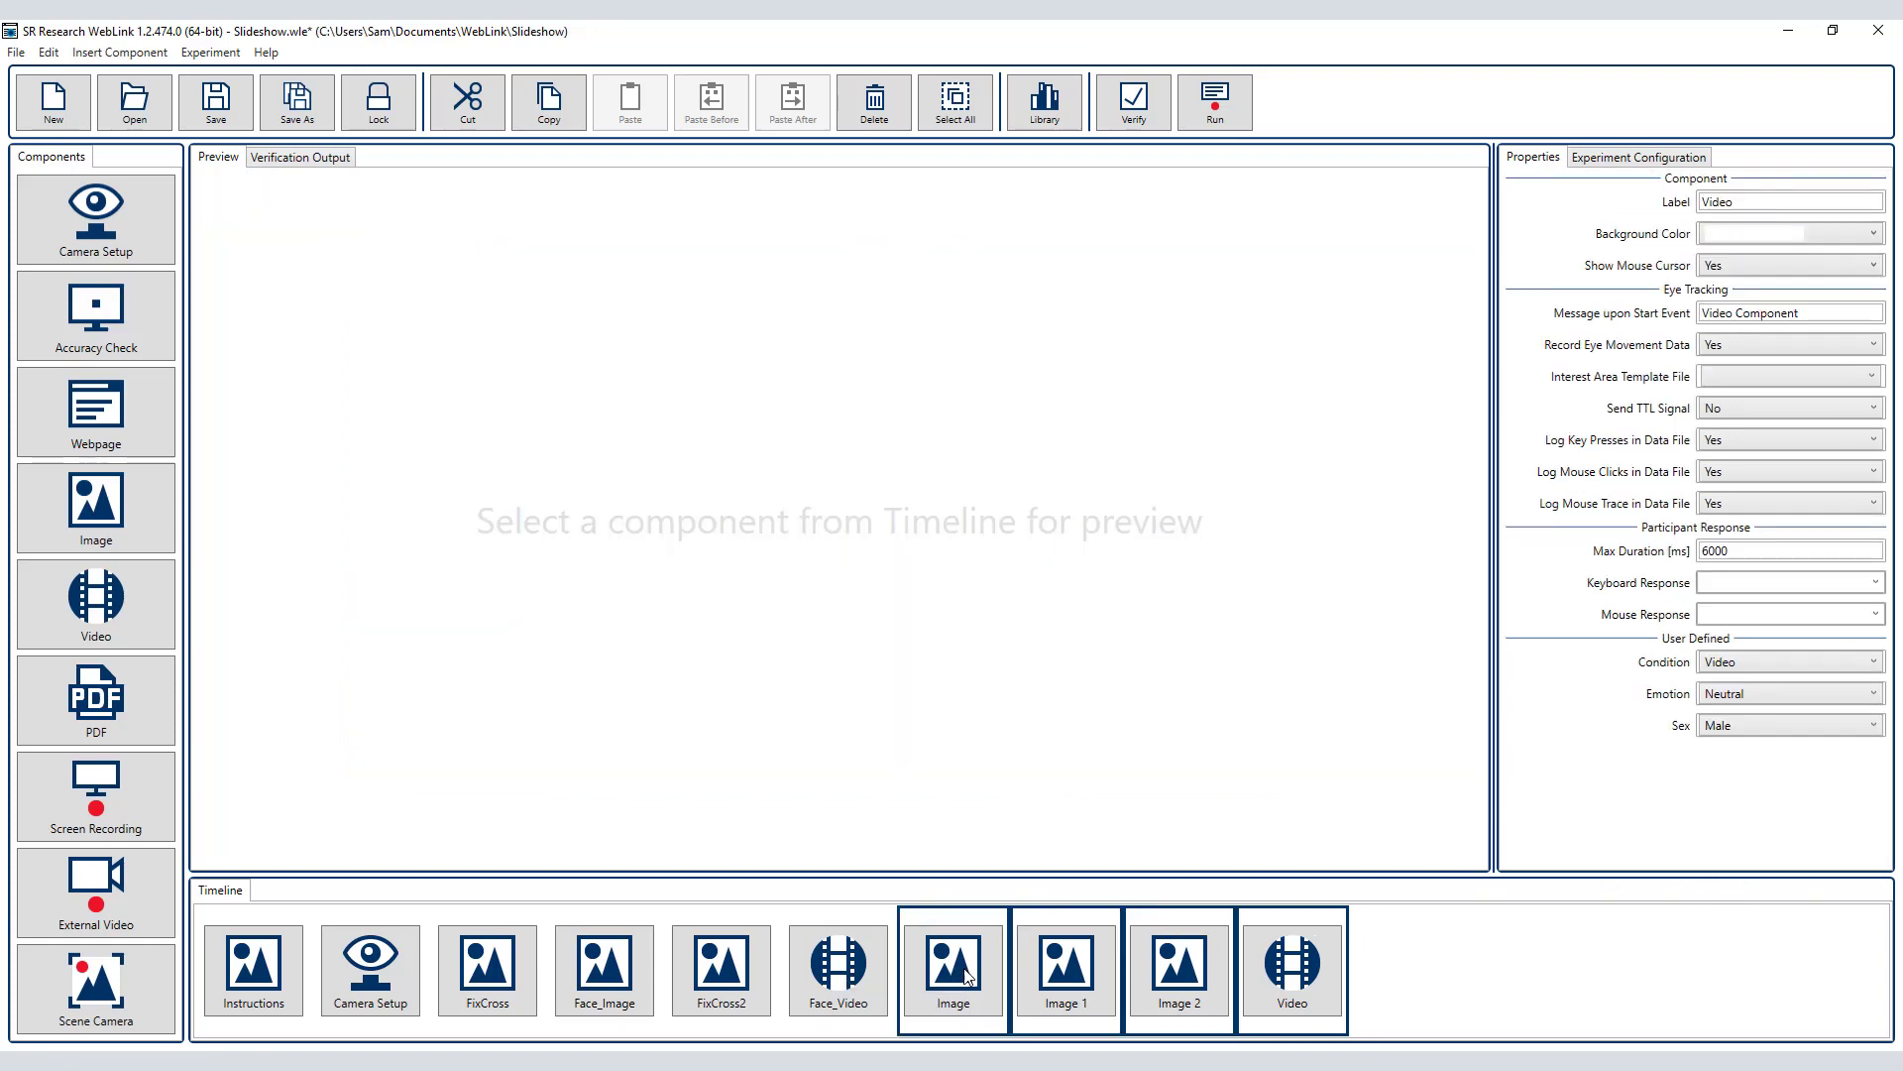
{"action": "key", "text": "Delete"}
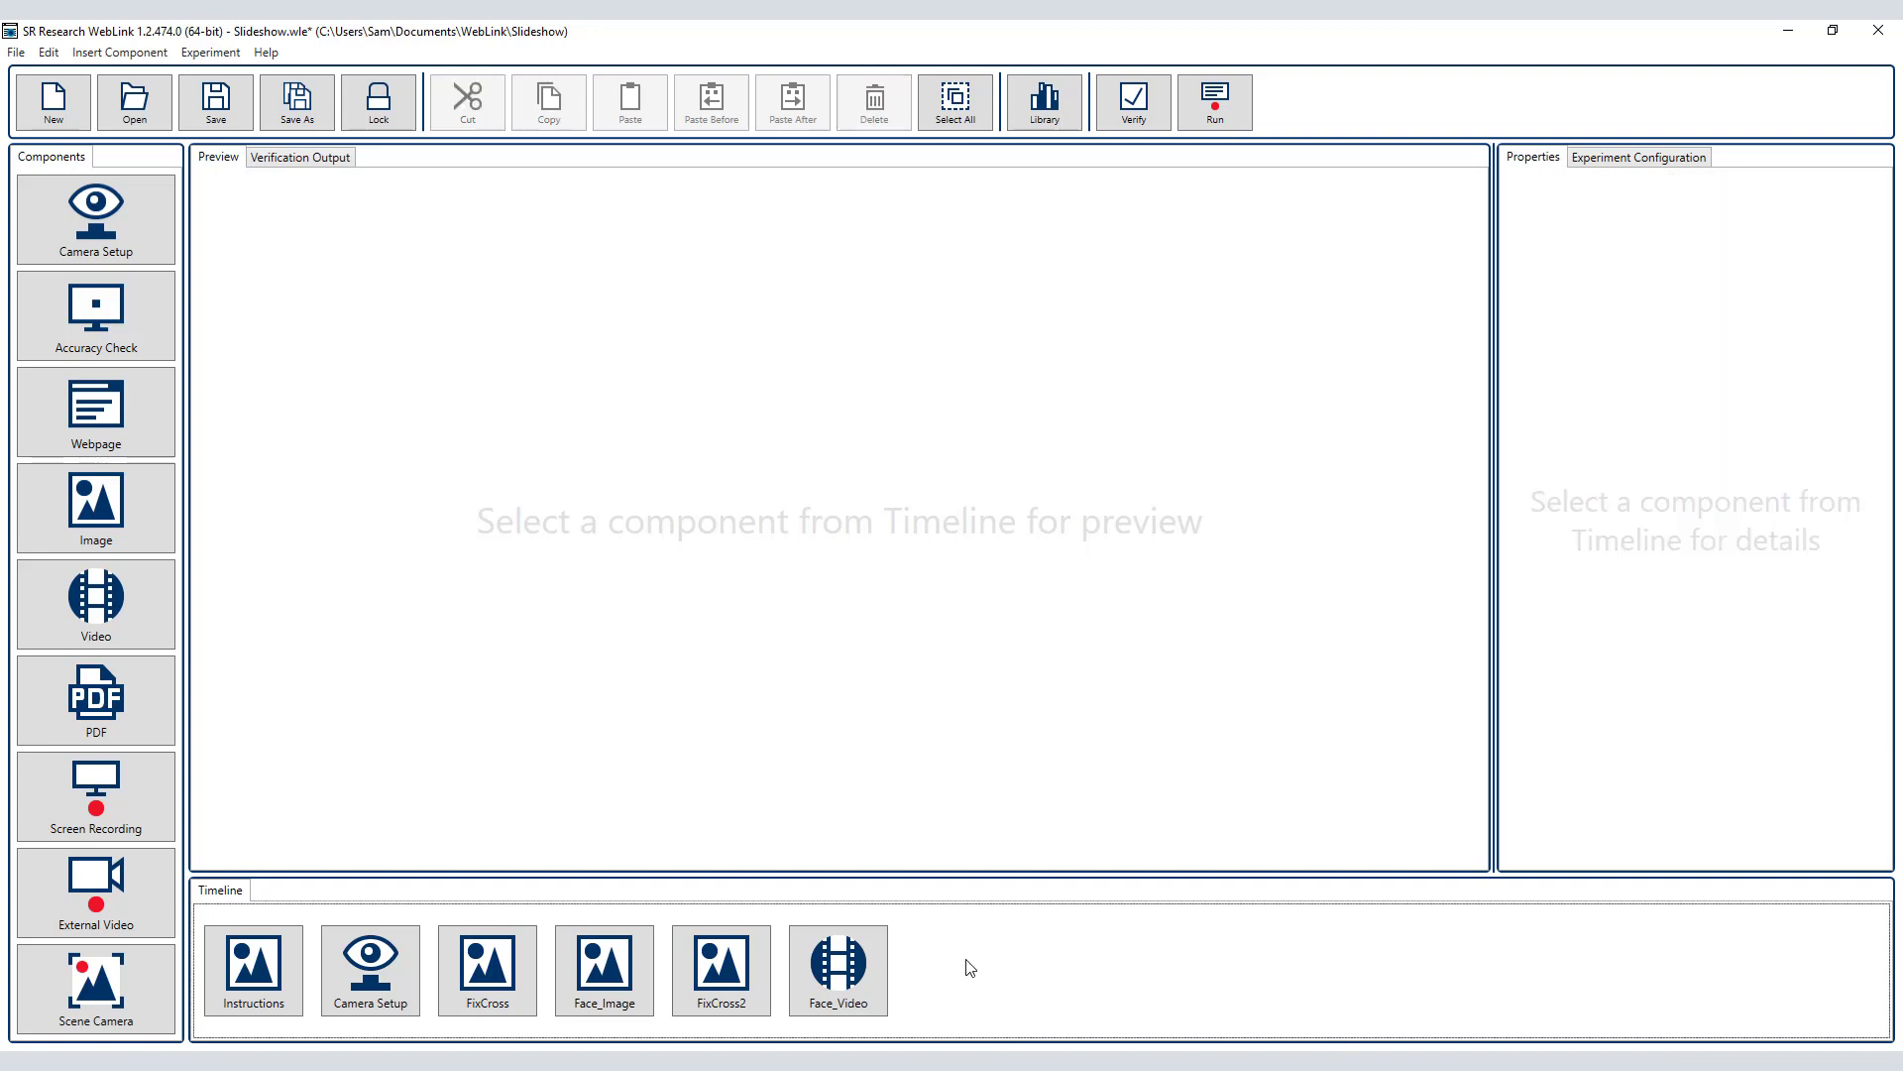
- Create a repetition sequence from the four timeline components FixCross through Face_Video
{"action": "left_click", "coordinate": [836, 967]}
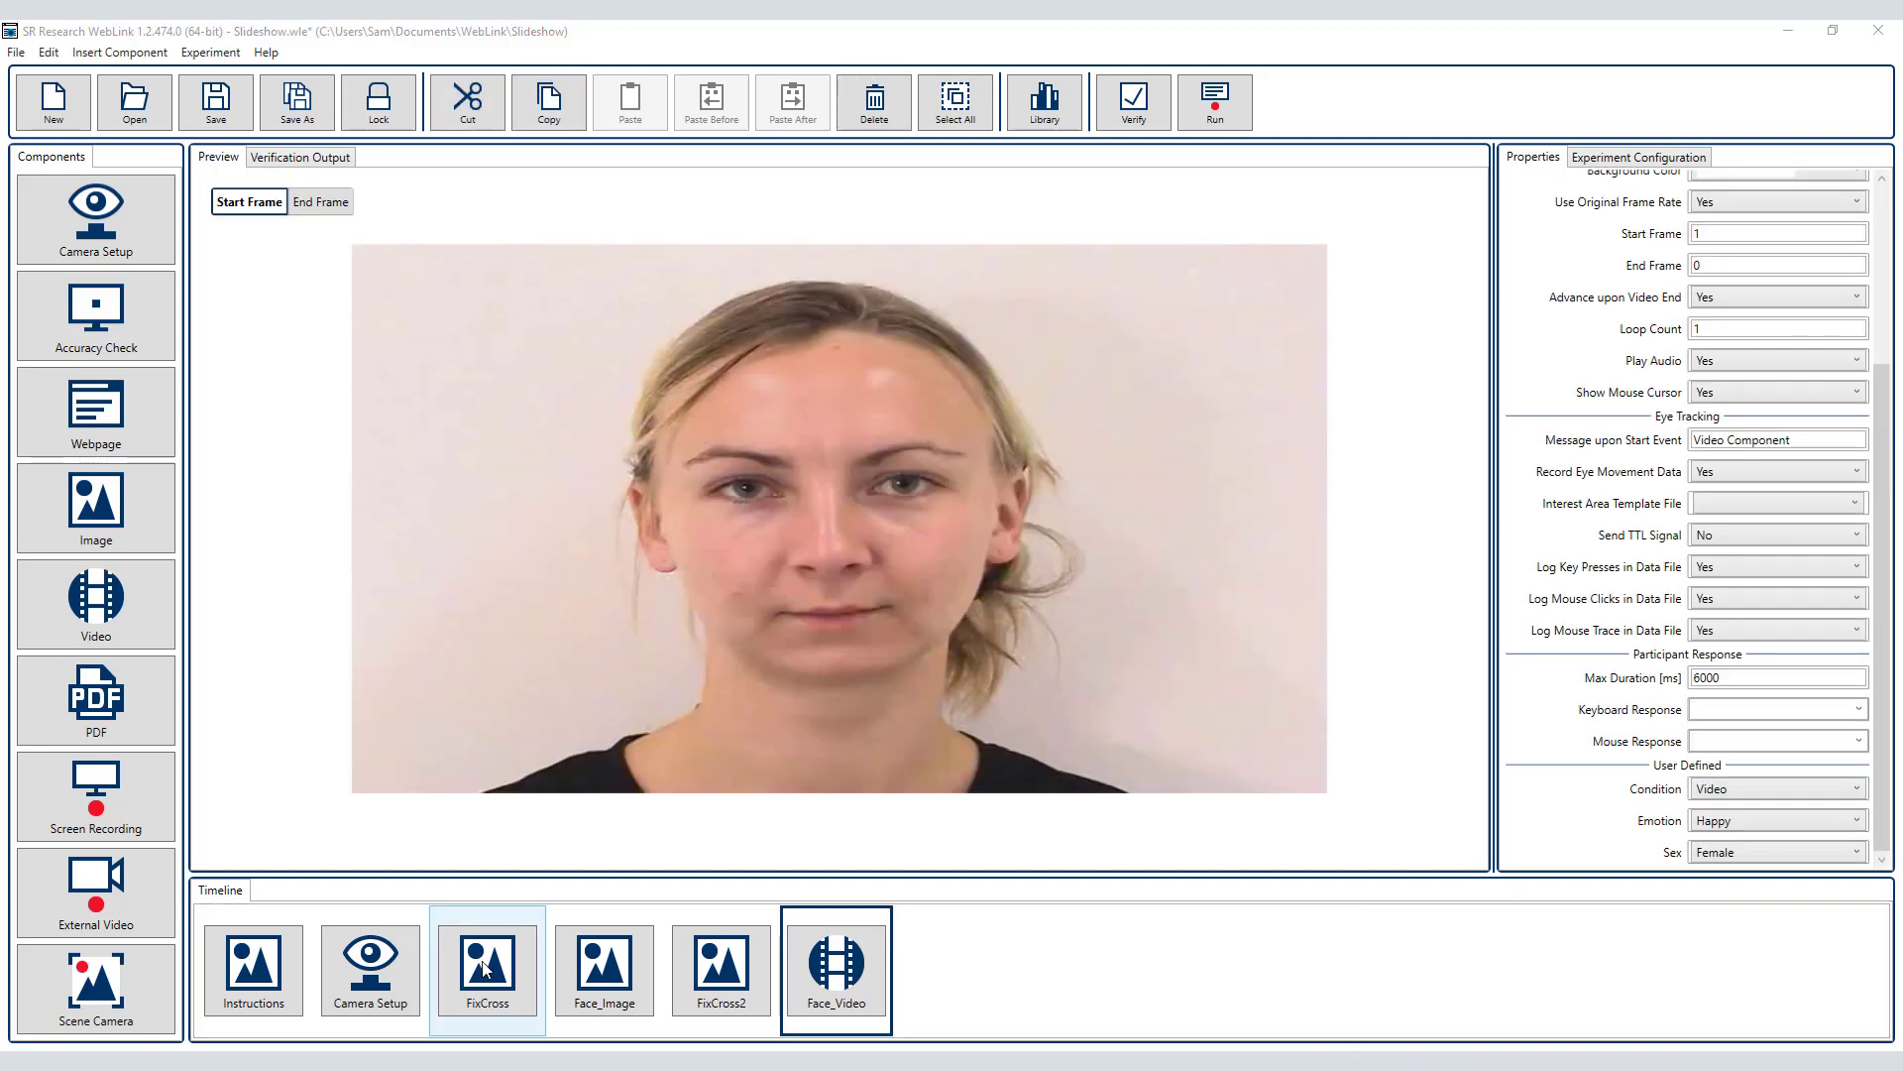
{"action": "left_click", "coordinate": [485, 968]}
{"action": "left_click", "coordinate": [872, 961], "text": "shift"}
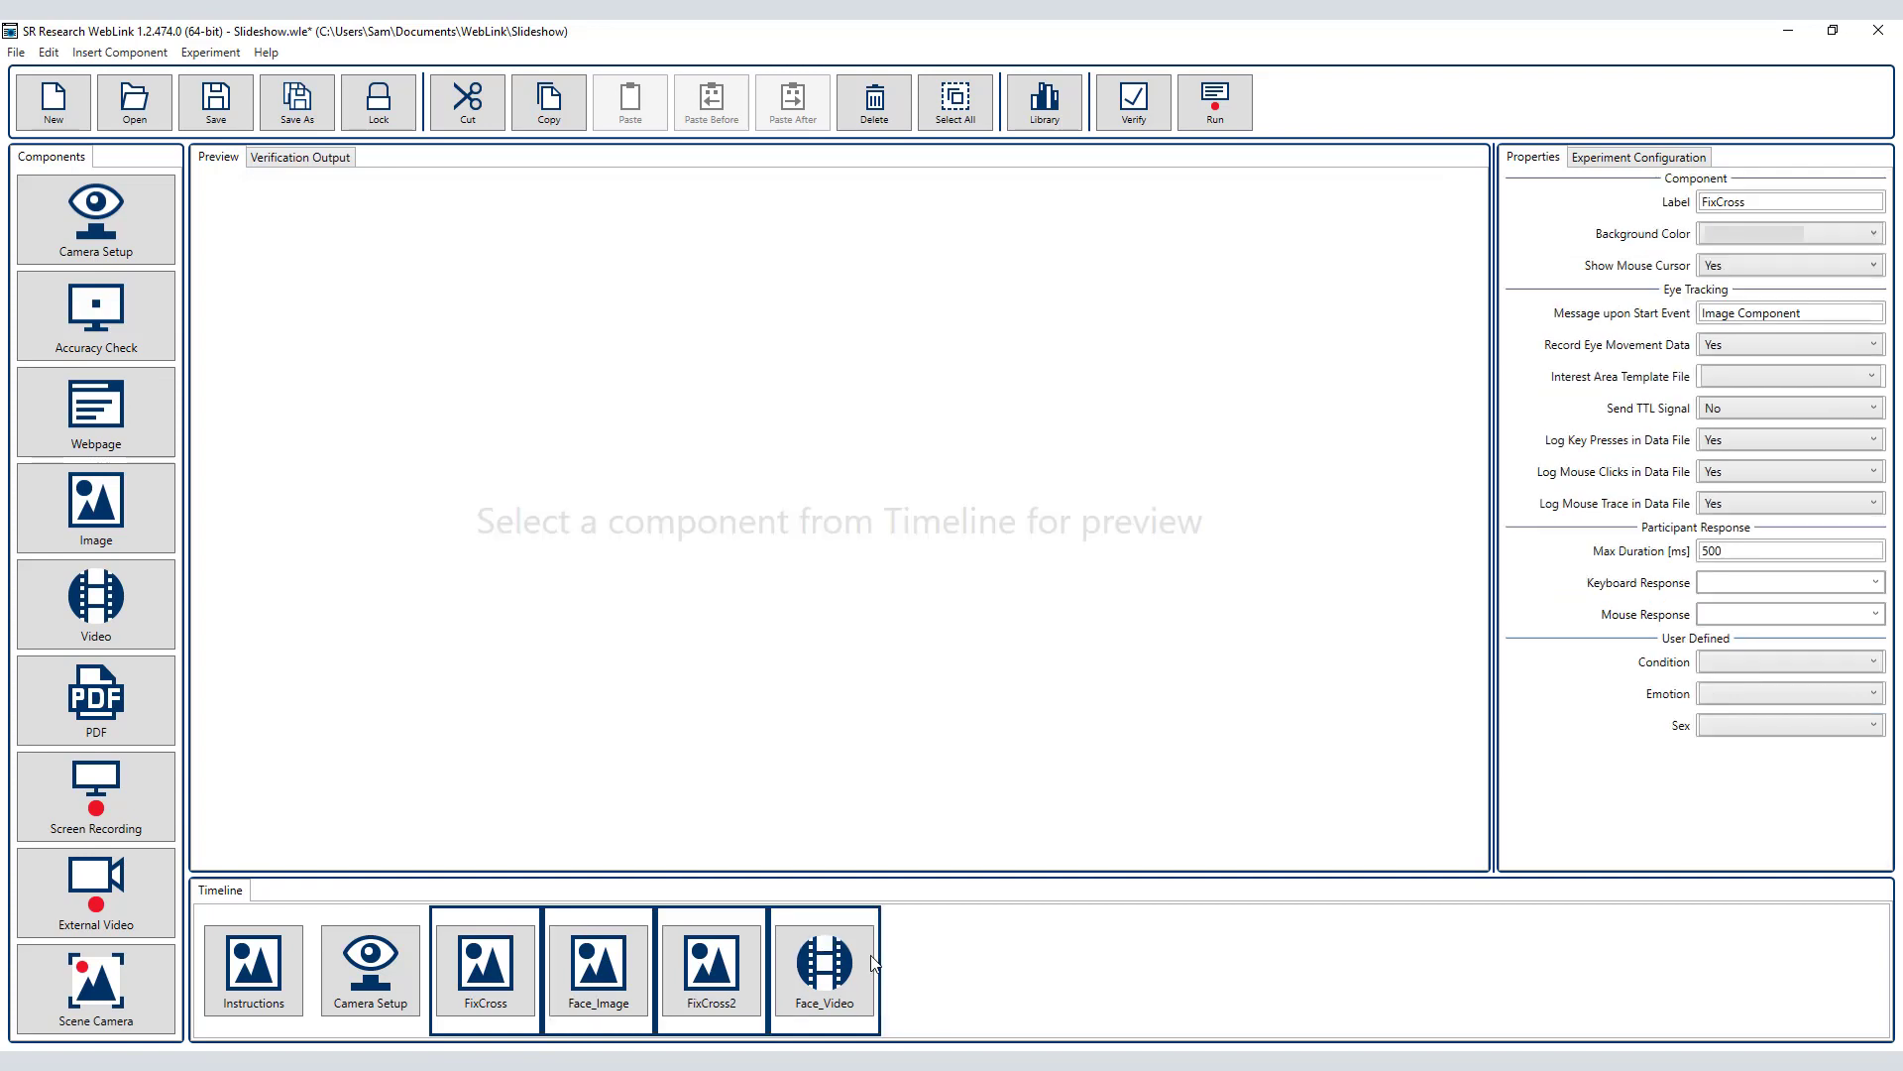
{"action": "right_click", "coordinate": [867, 957]}
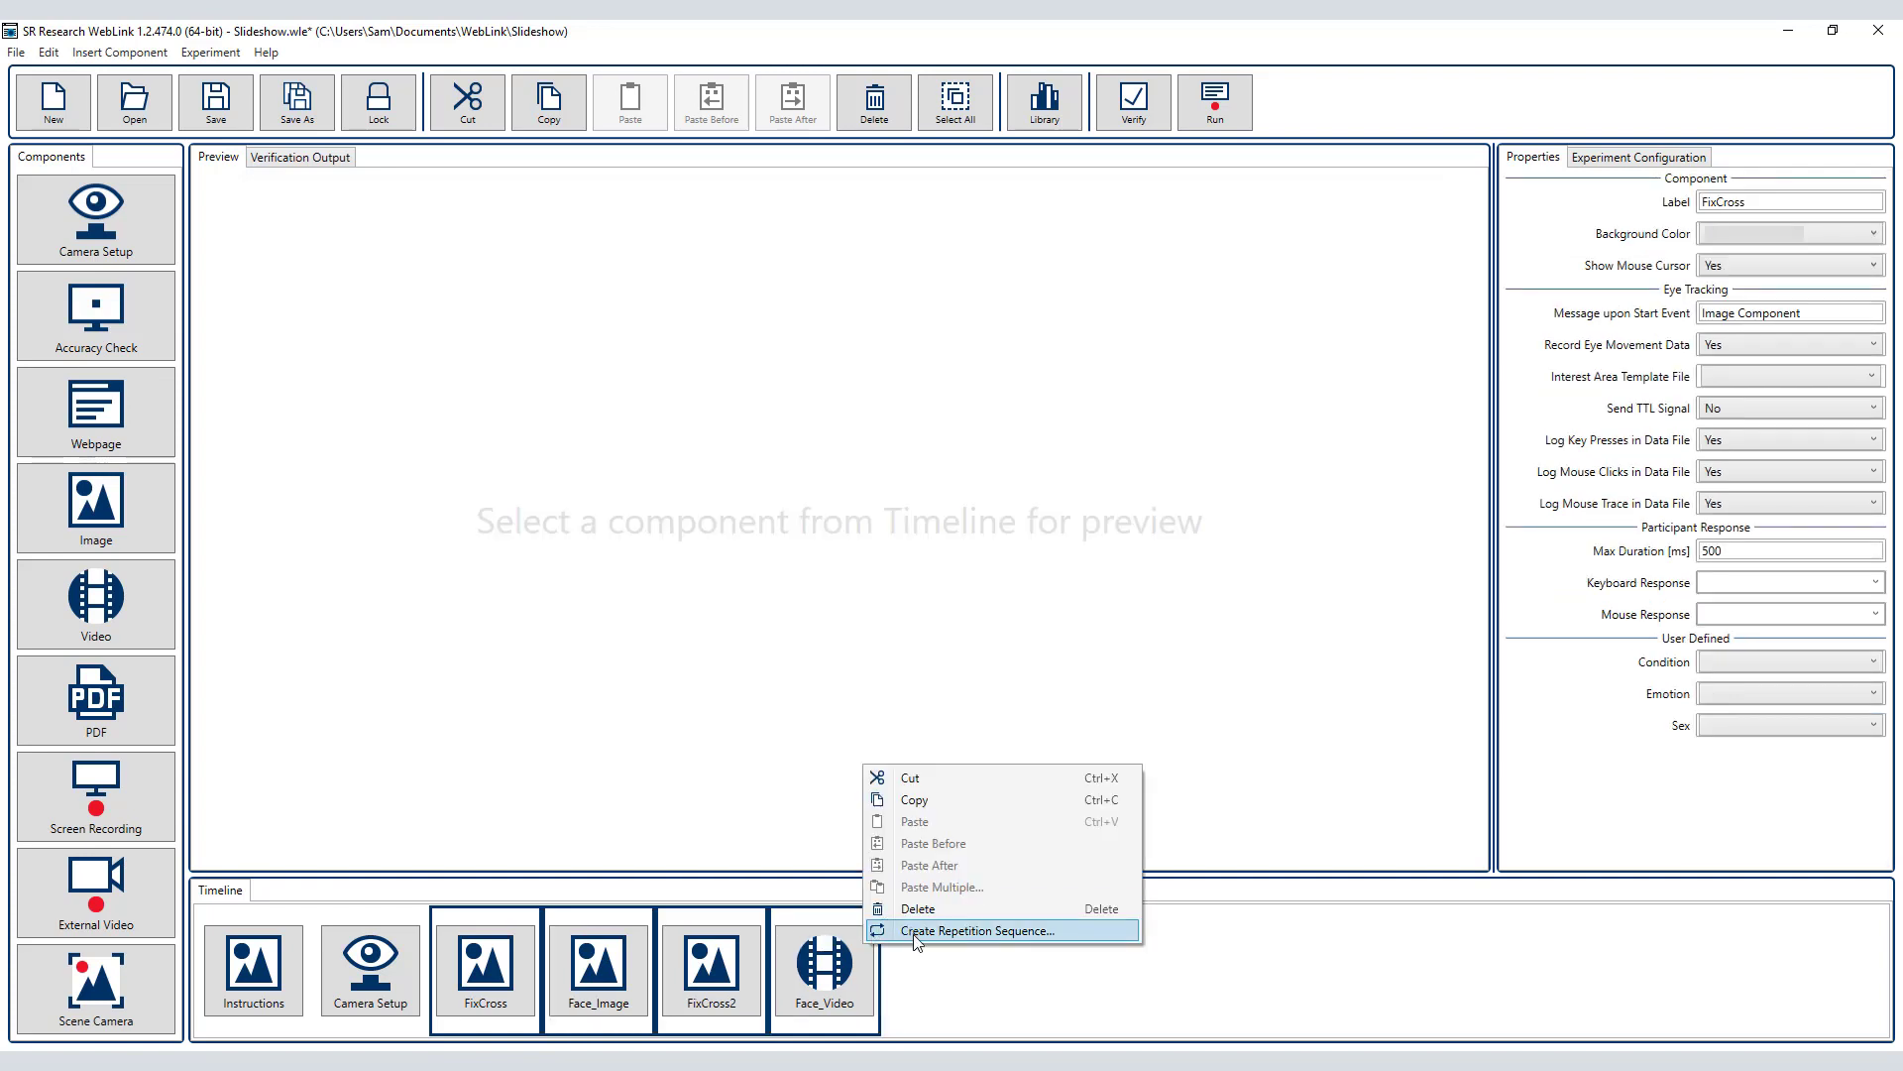
{"action": "left_click", "coordinate": [914, 932]}
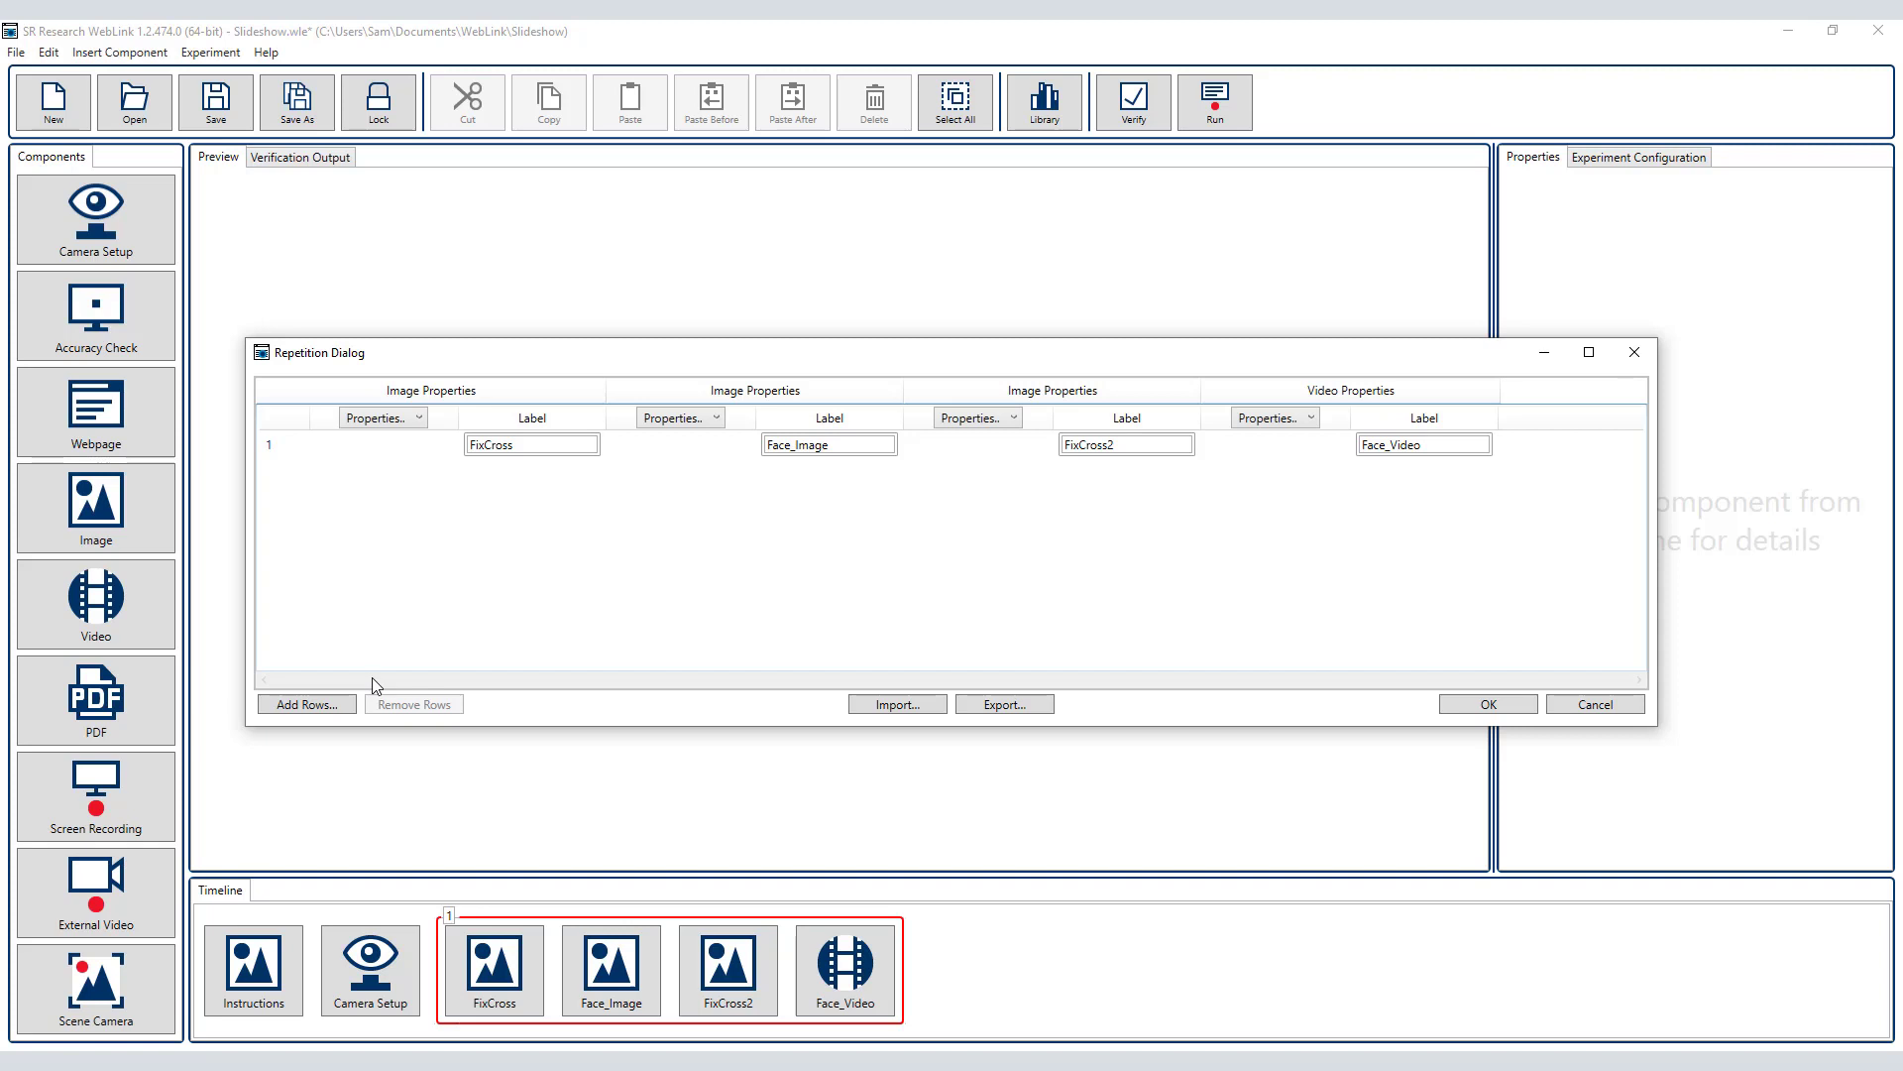
- Add three rows to the repetition table
{"action": "left_click", "coordinate": [342, 706]}
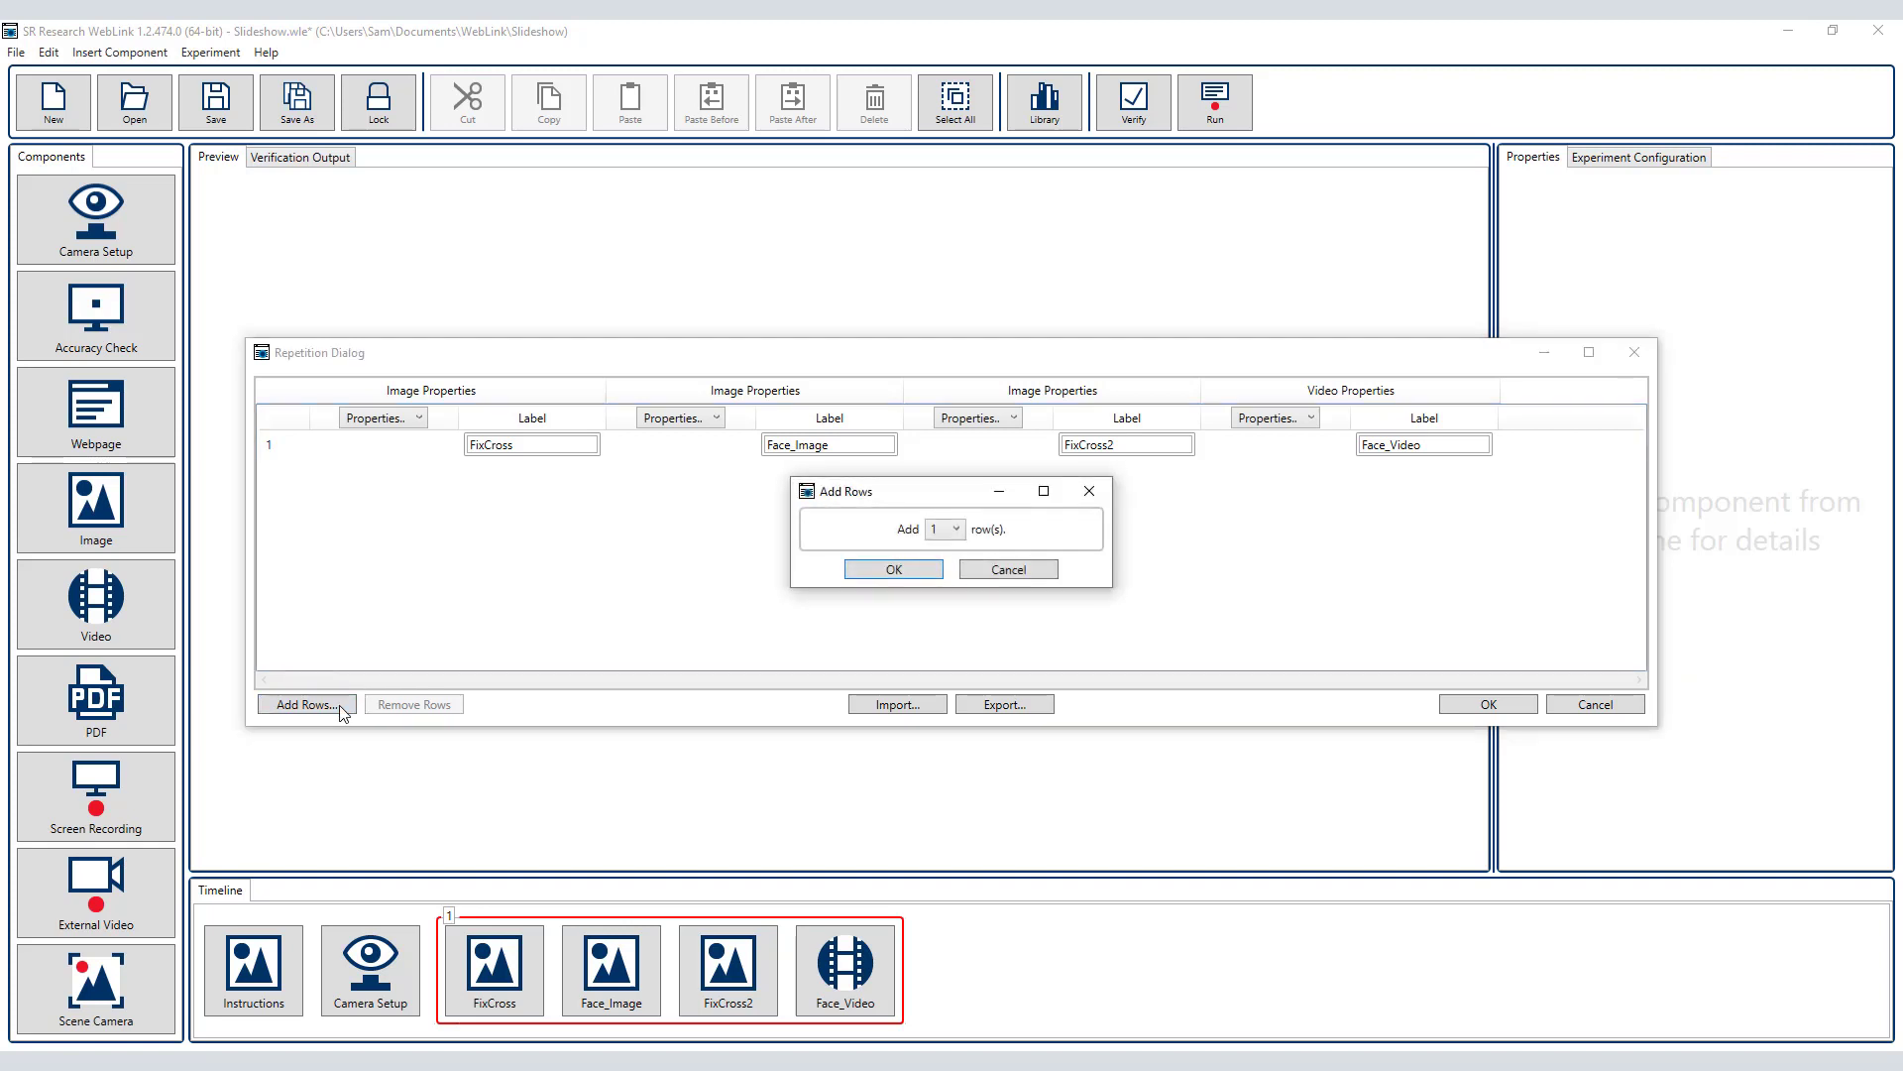
{"action": "left_click", "coordinate": [941, 528]}
{"action": "left_click", "coordinate": [935, 592]}
{"action": "left_click", "coordinate": [895, 570]}
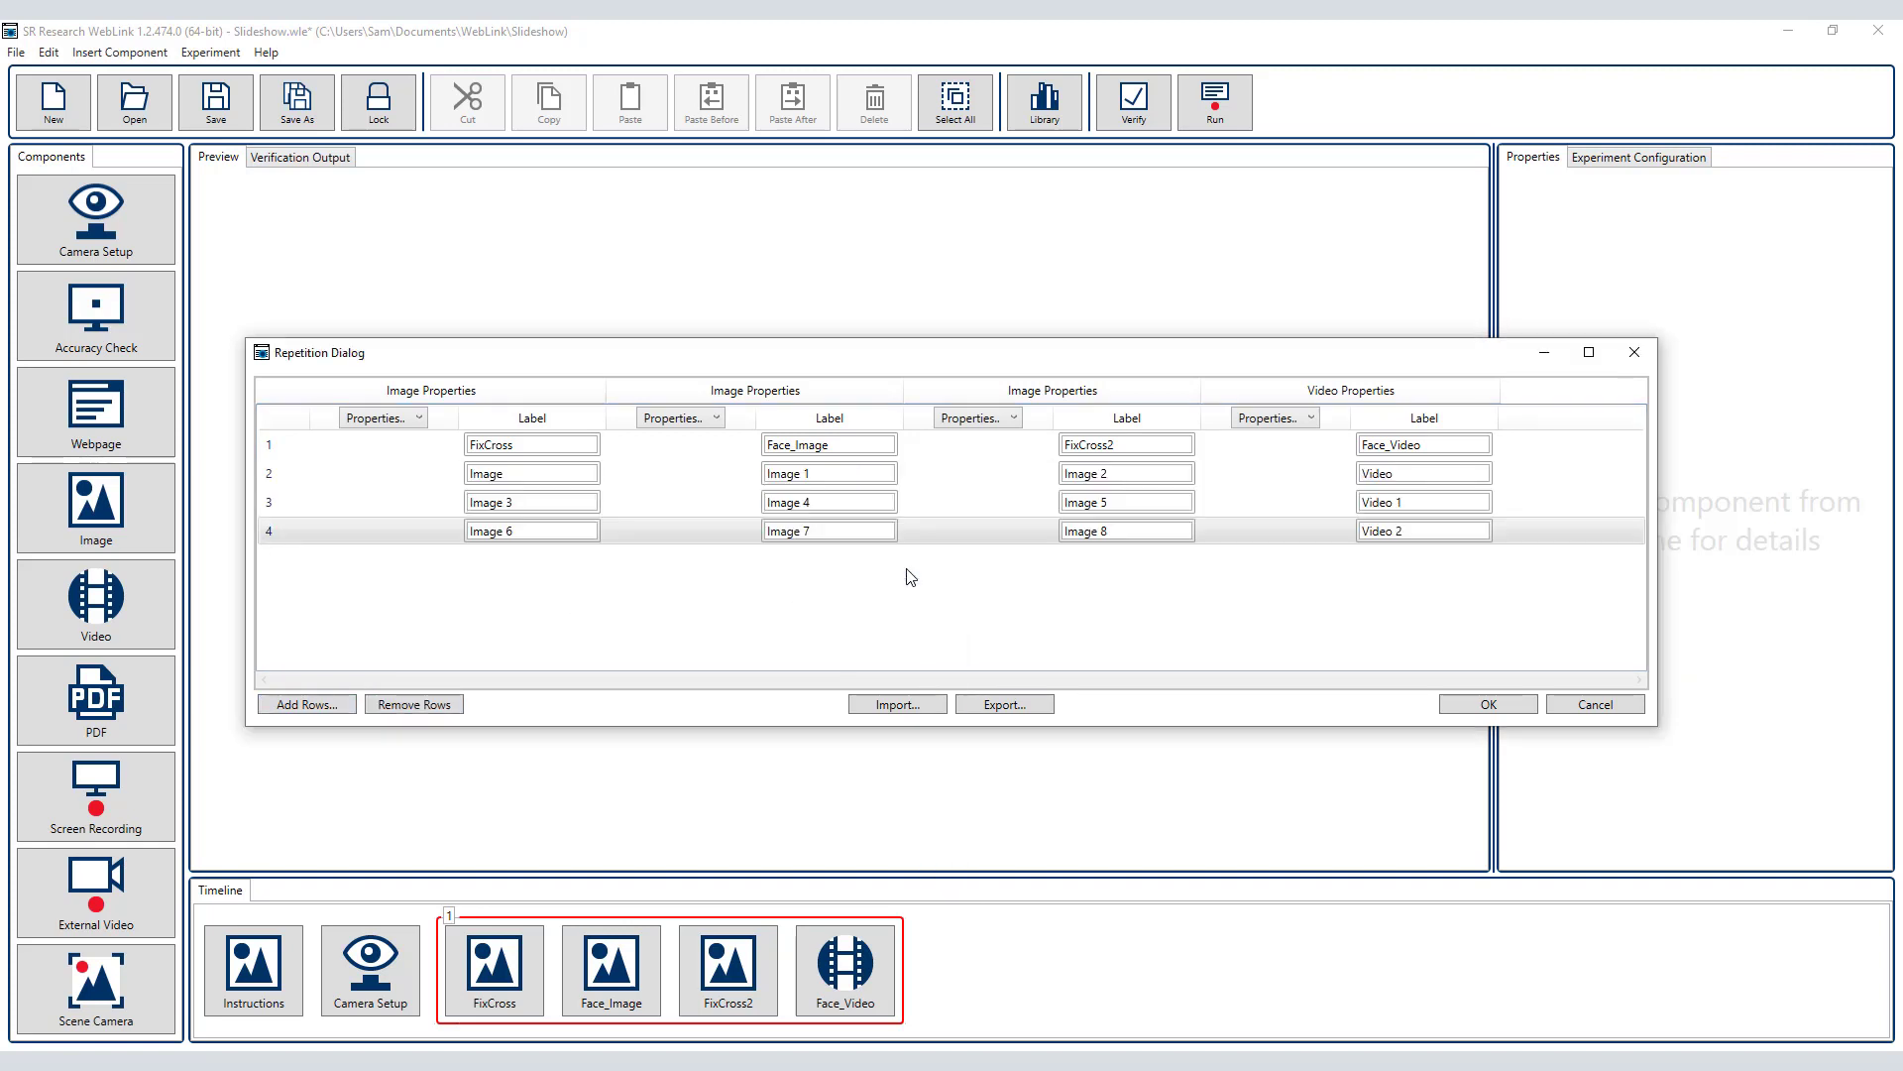
- Relabel the image components by row as FixCross1, 3, 5, 7 in the first group, Face_Image1 to 4, and FixCross4, 6, 8 in the third
{"action": "left_click", "coordinate": [526, 444]}
{"action": "double_click", "coordinate": [513, 442]}
{"action": "key", "text": "ctrl+c"}
{"action": "left_click_drag", "start_coordinate": [509, 473], "coordinate": [439, 476]}
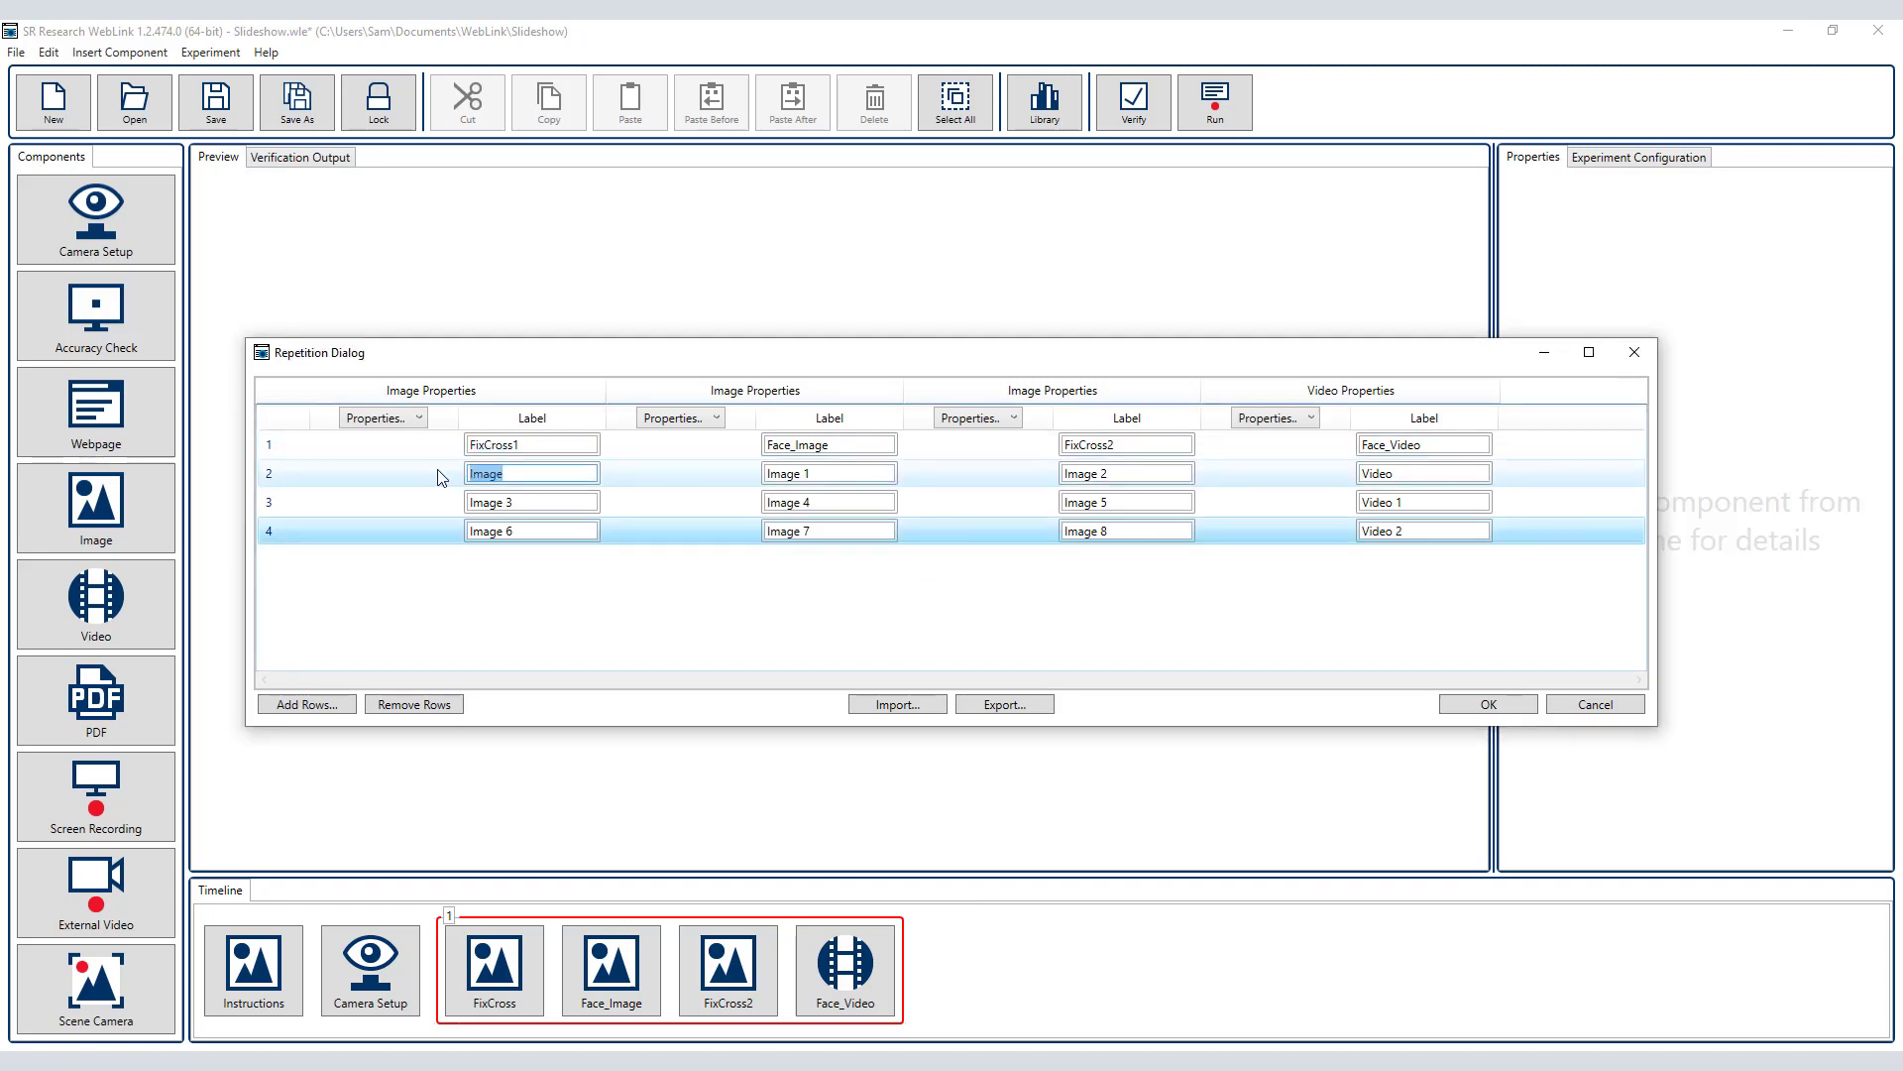
{"action": "key", "text": "ctrl+v"}
{"action": "key", "text": "BackSpace"}
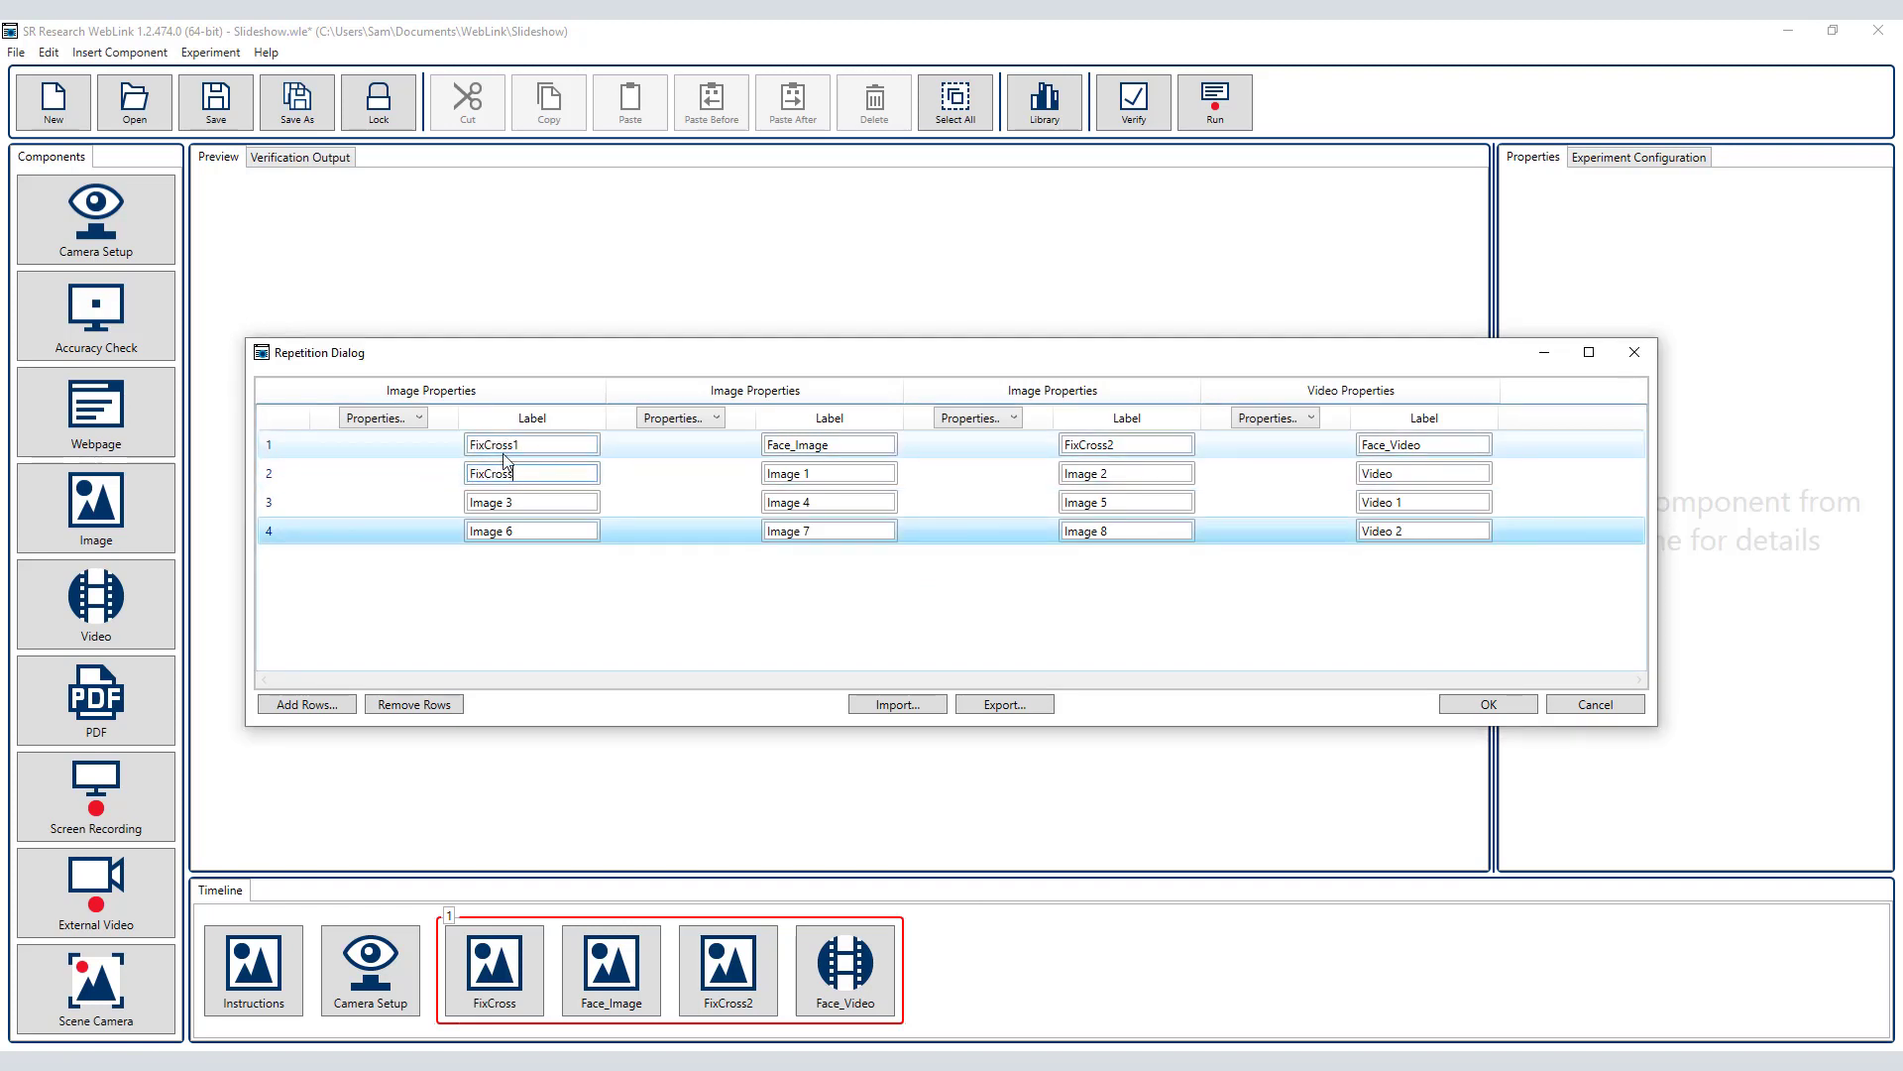
{"action": "type", "text": "3"}
{"action": "left_click_drag", "start_coordinate": [518, 501], "coordinate": [460, 502]}
{"action": "key", "text": "ctrl+v"}
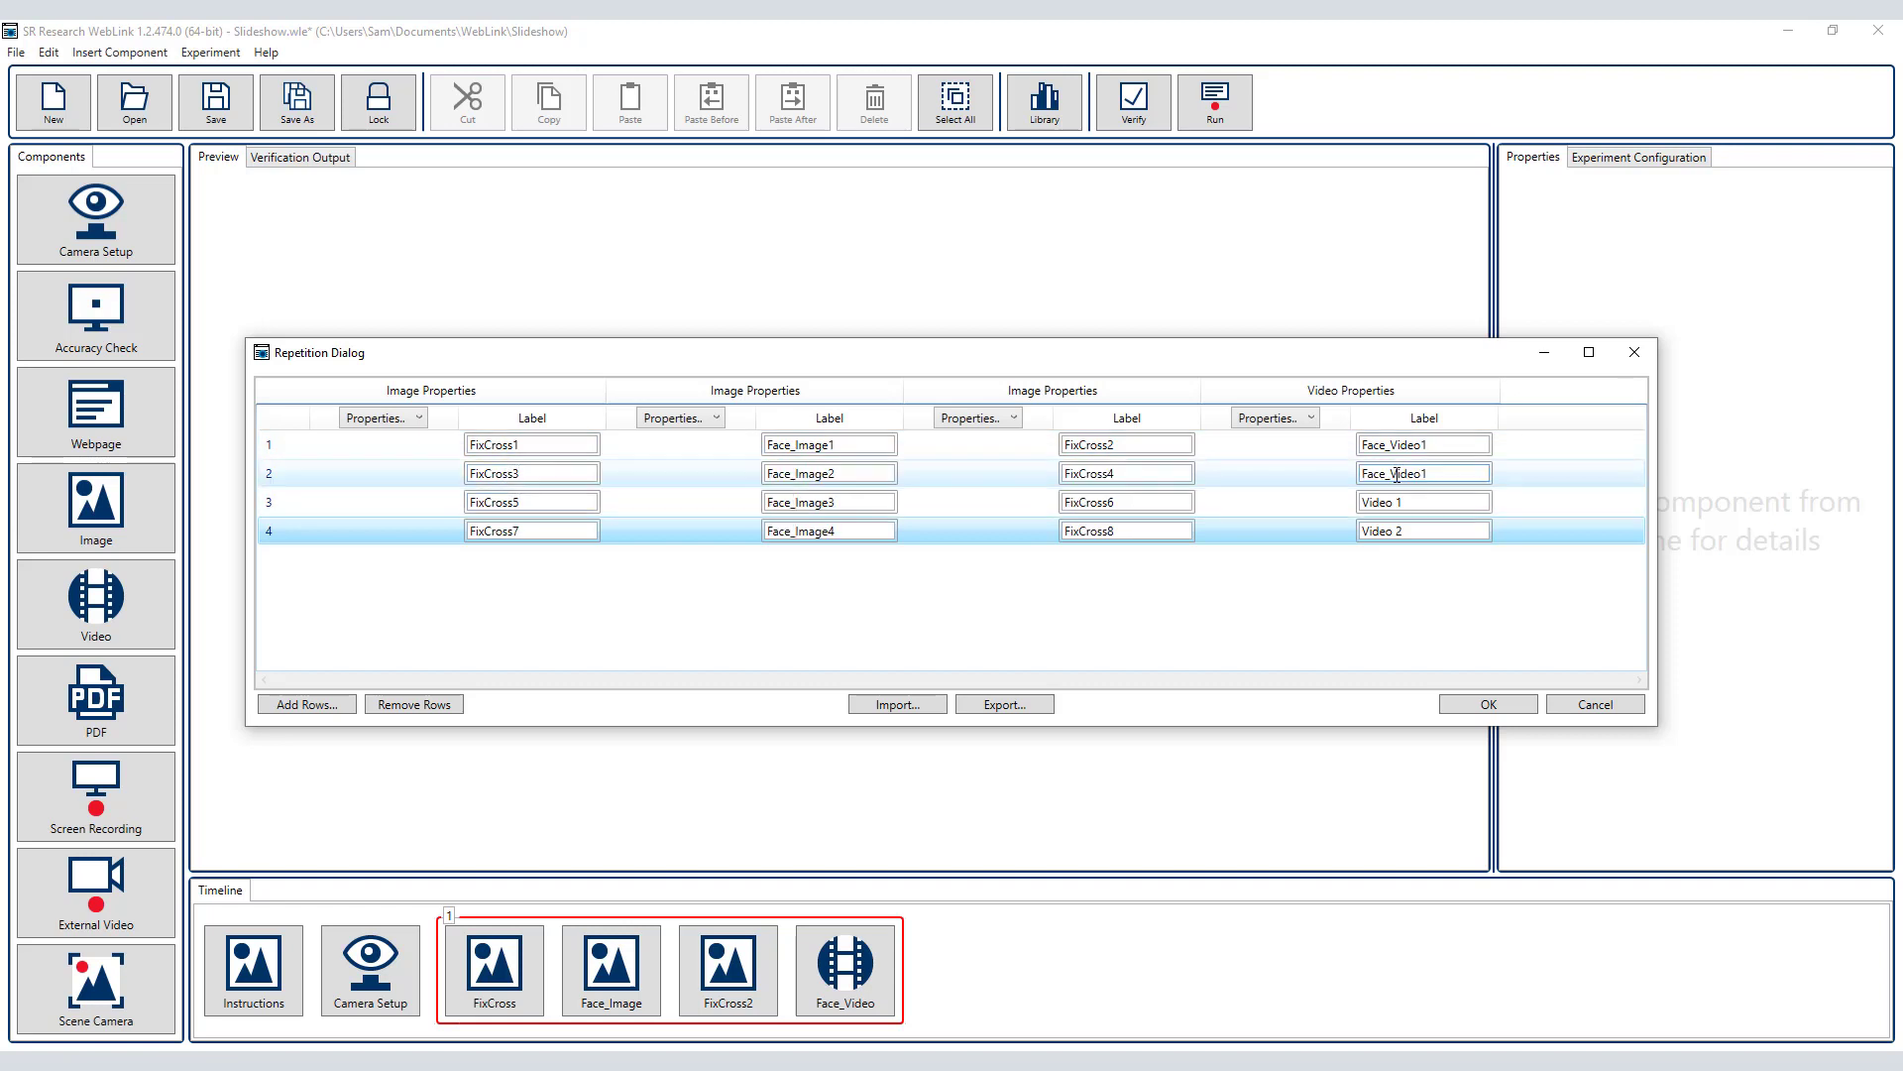
- Label the video components in rows 2 to 4 as Face_Video2, Face_Video3 and Face_Video4
{"action": "key", "text": "BackSpace"}
{"action": "type", "text": "2"}
{"action": "key", "text": "ctrl+v"}
{"action": "left_click_drag", "start_coordinate": [1407, 502], "coordinate": [1350, 530]}
{"action": "key", "text": "BackSpace"}
{"action": "type", "text": "3"}
{"action": "key", "text": "ctrl+v"}
{"action": "key", "text": "BackSpace"}
{"action": "type", "text": "4"}
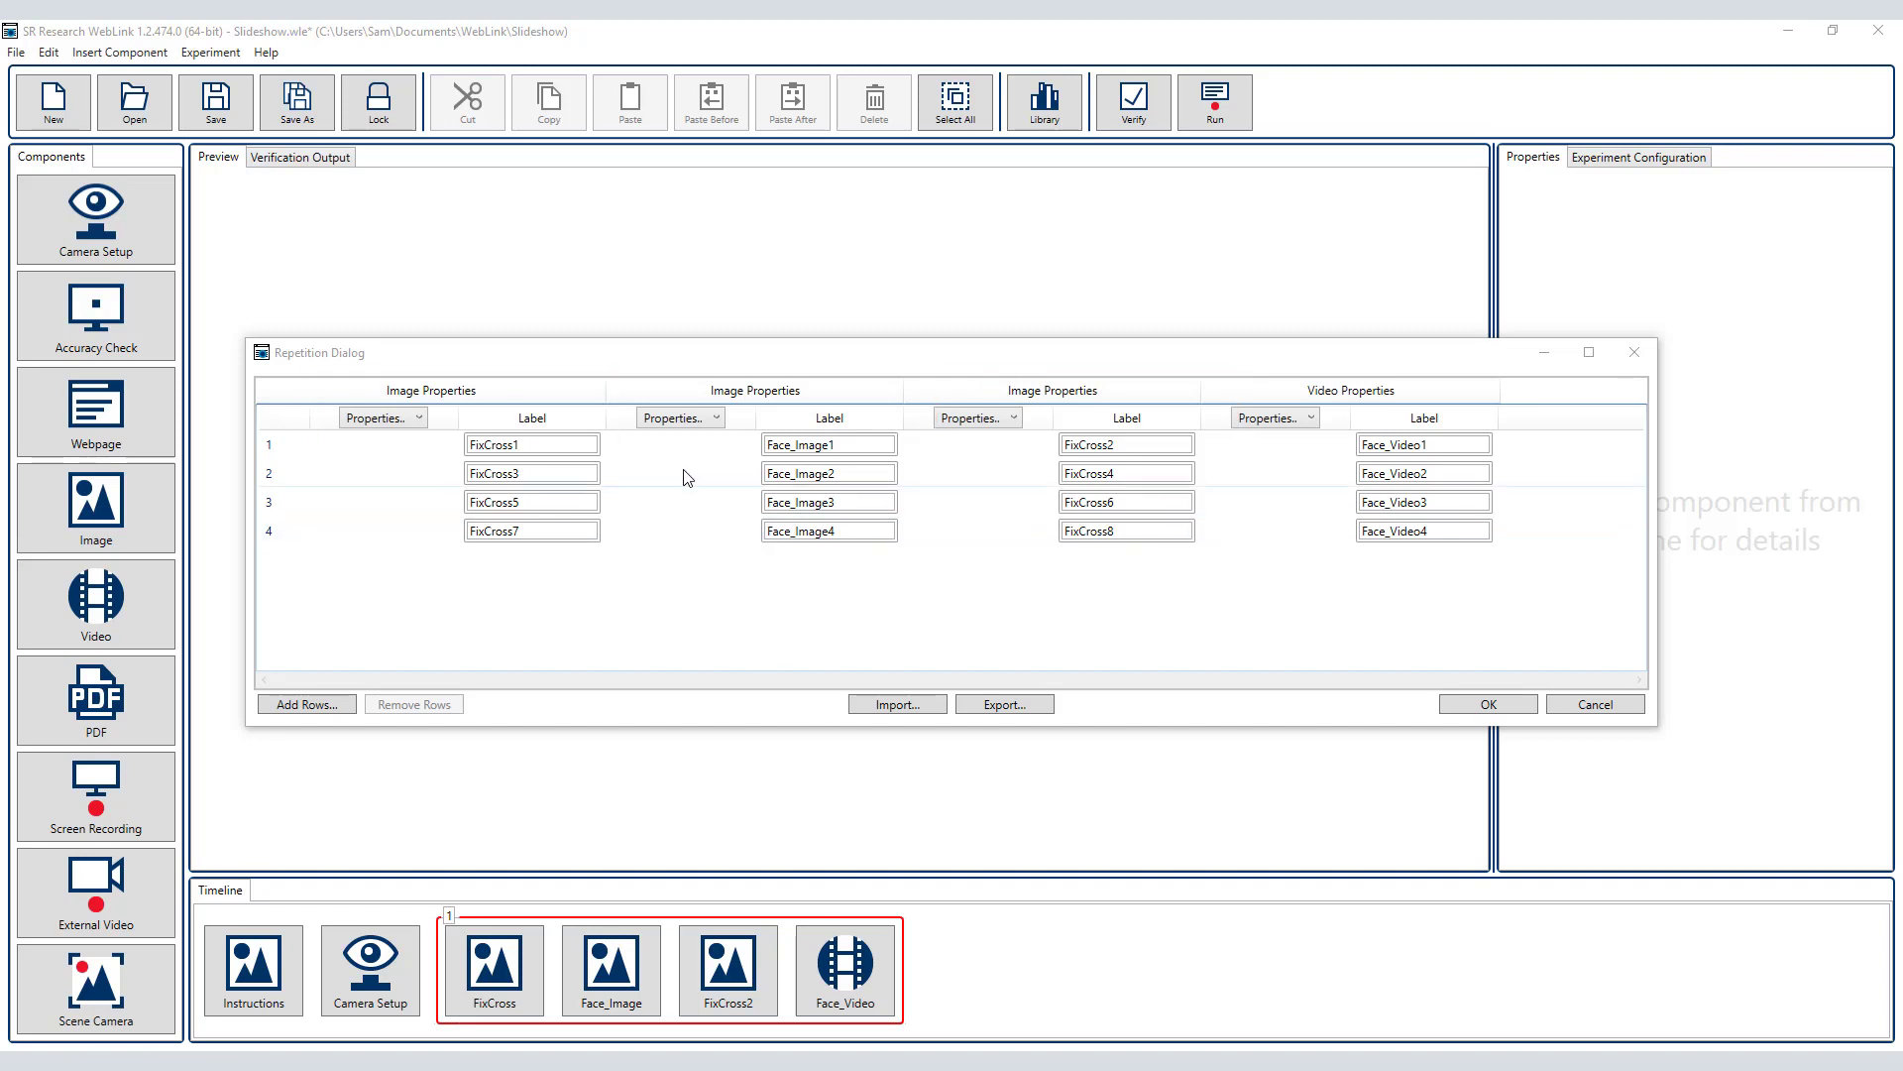
- Add the Source File property as a column for the face image component in the repetition table
{"action": "left_click", "coordinate": [718, 421]}
{"action": "left_click", "coordinate": [719, 420]}
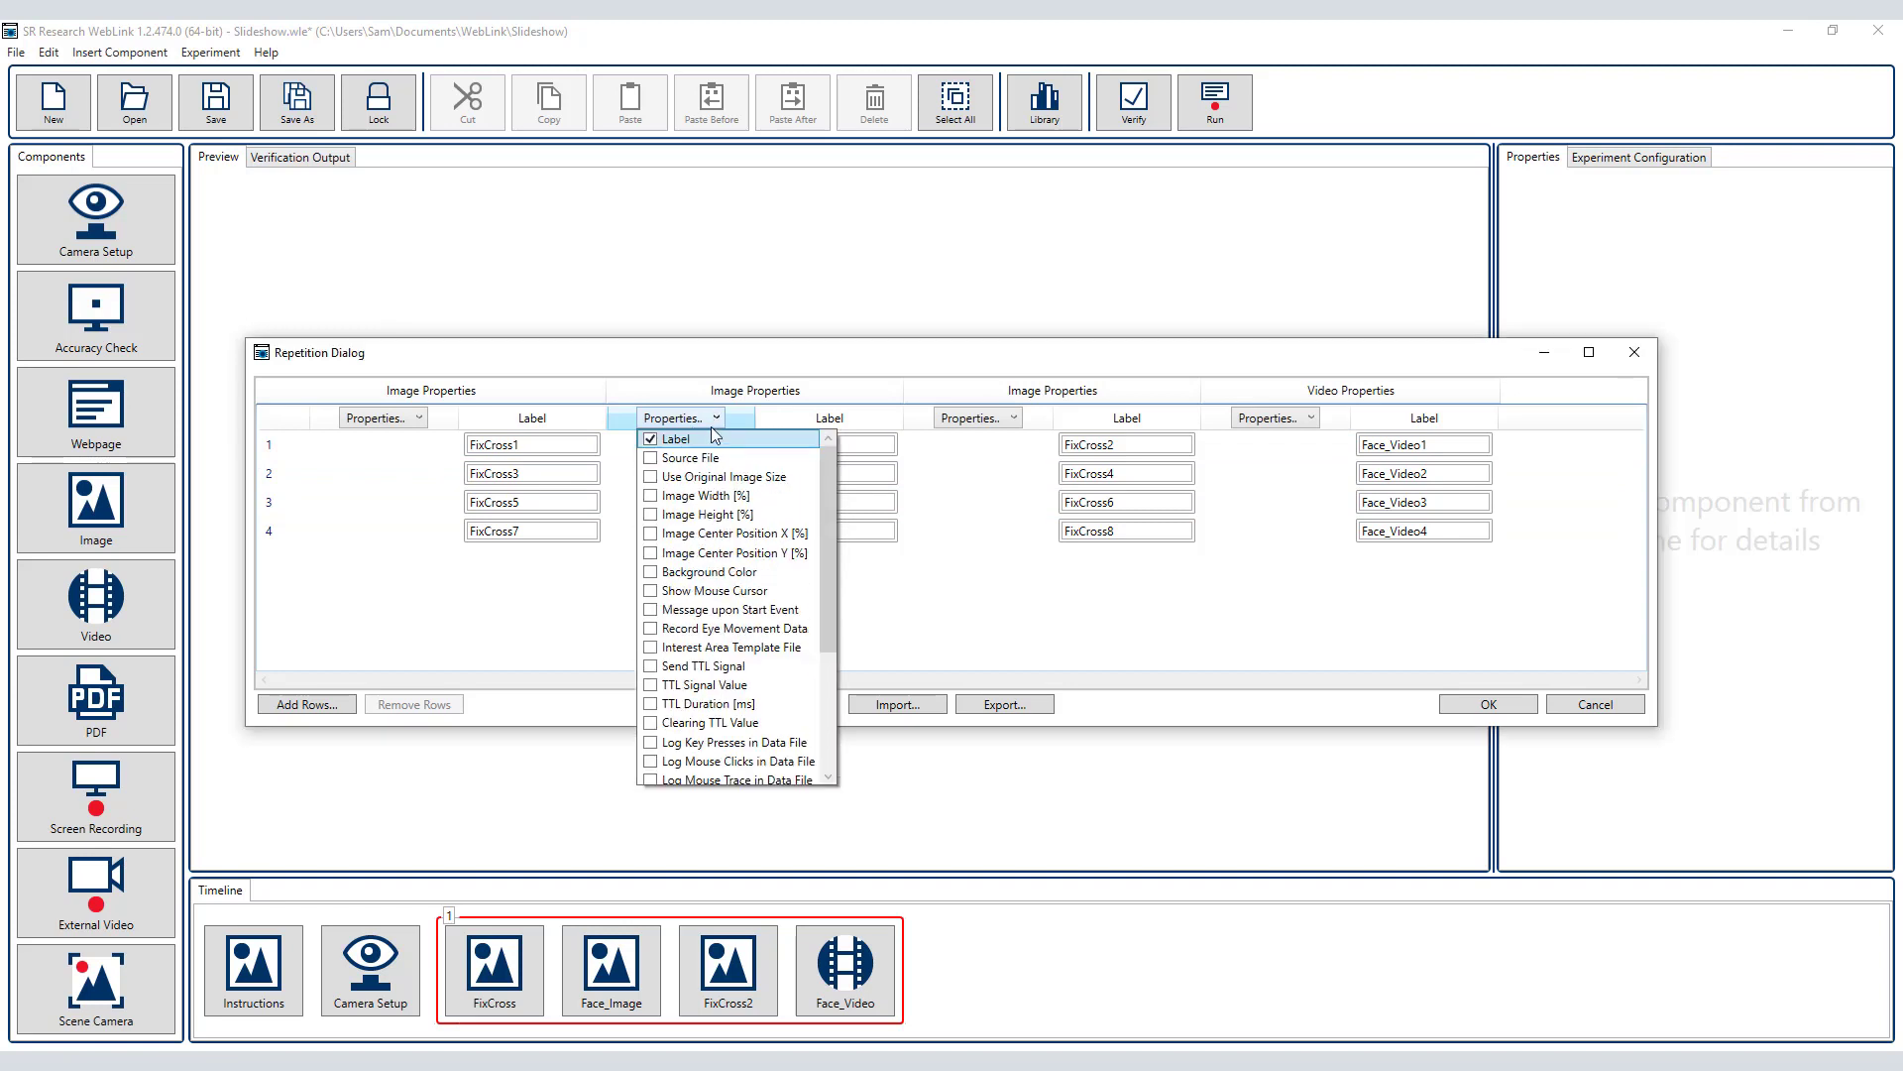
{"action": "left_click", "coordinate": [651, 458]}
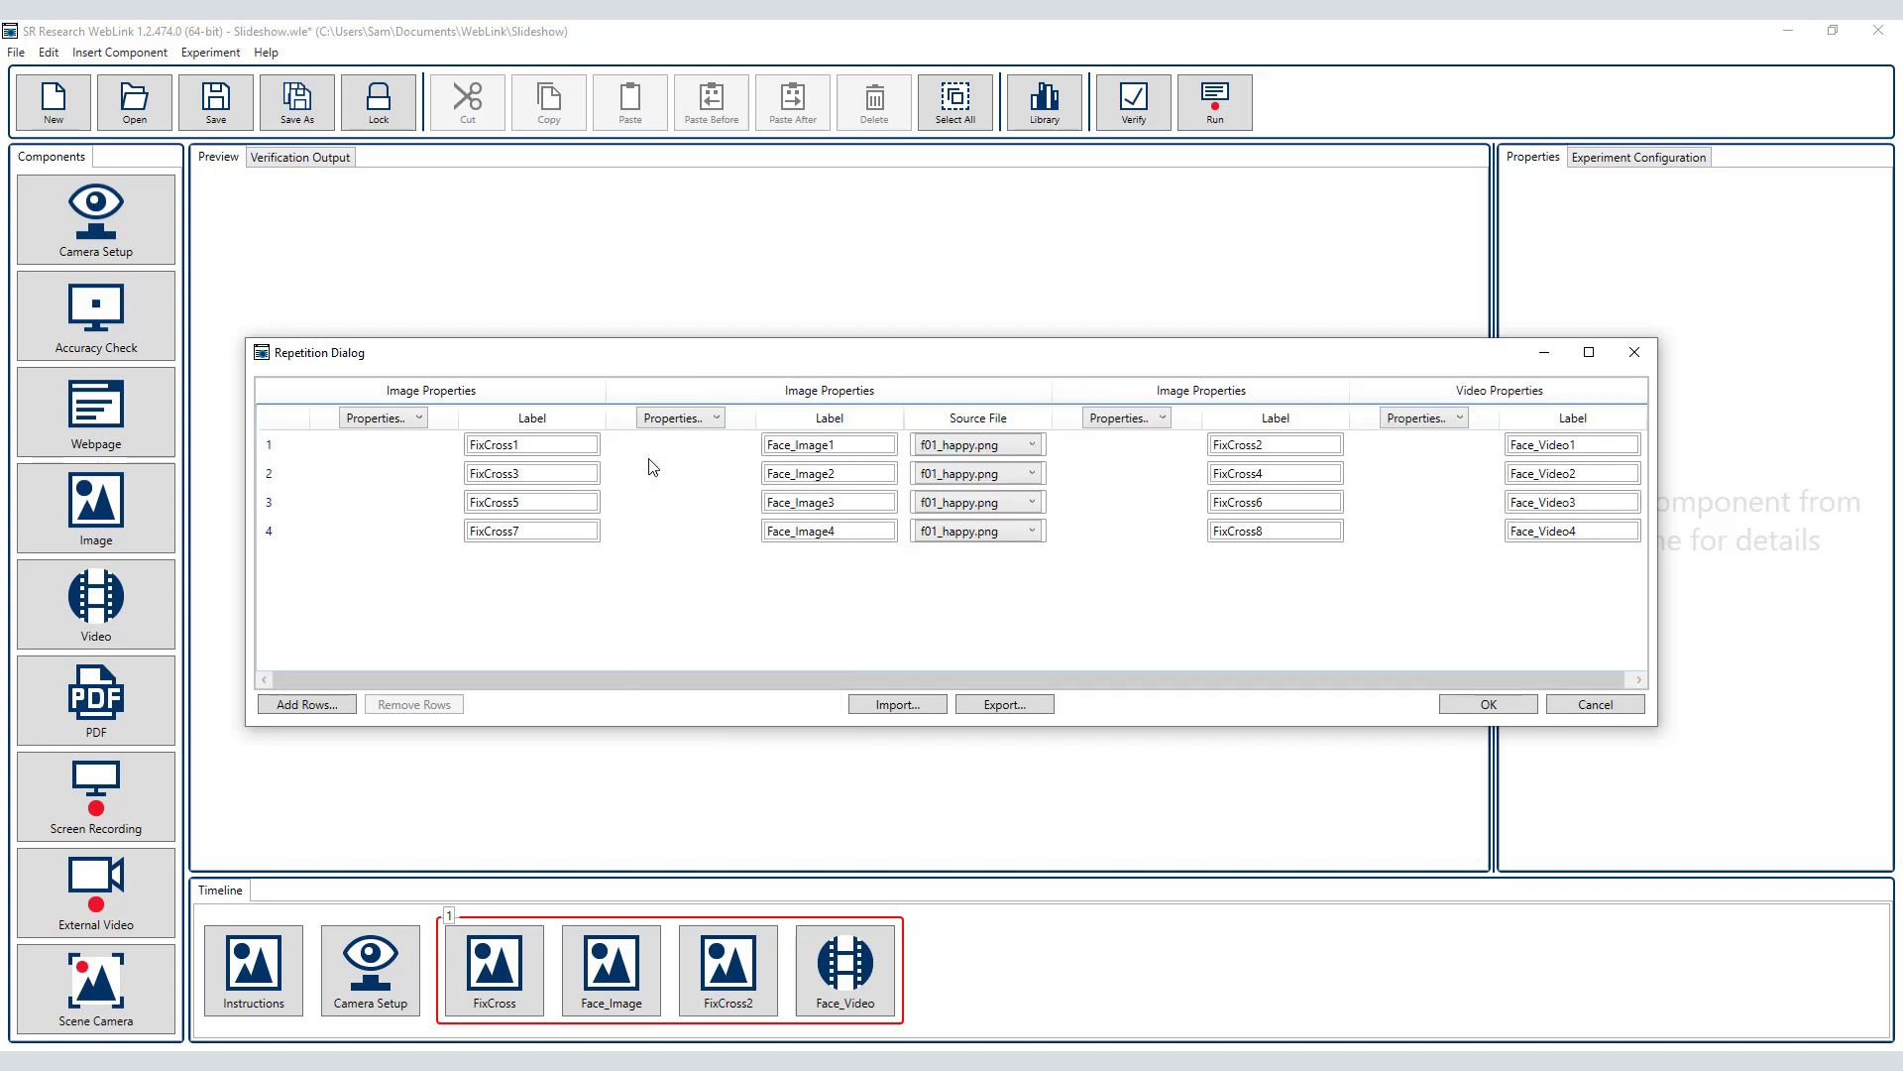
- Set the source files of Face_Image2, Face_Image3 and Face_Image4 to f03_neutral.png, m04_happy.png and m06_neutral.png
{"action": "left_click", "coordinate": [952, 468]}
{"action": "left_click", "coordinate": [971, 474]}
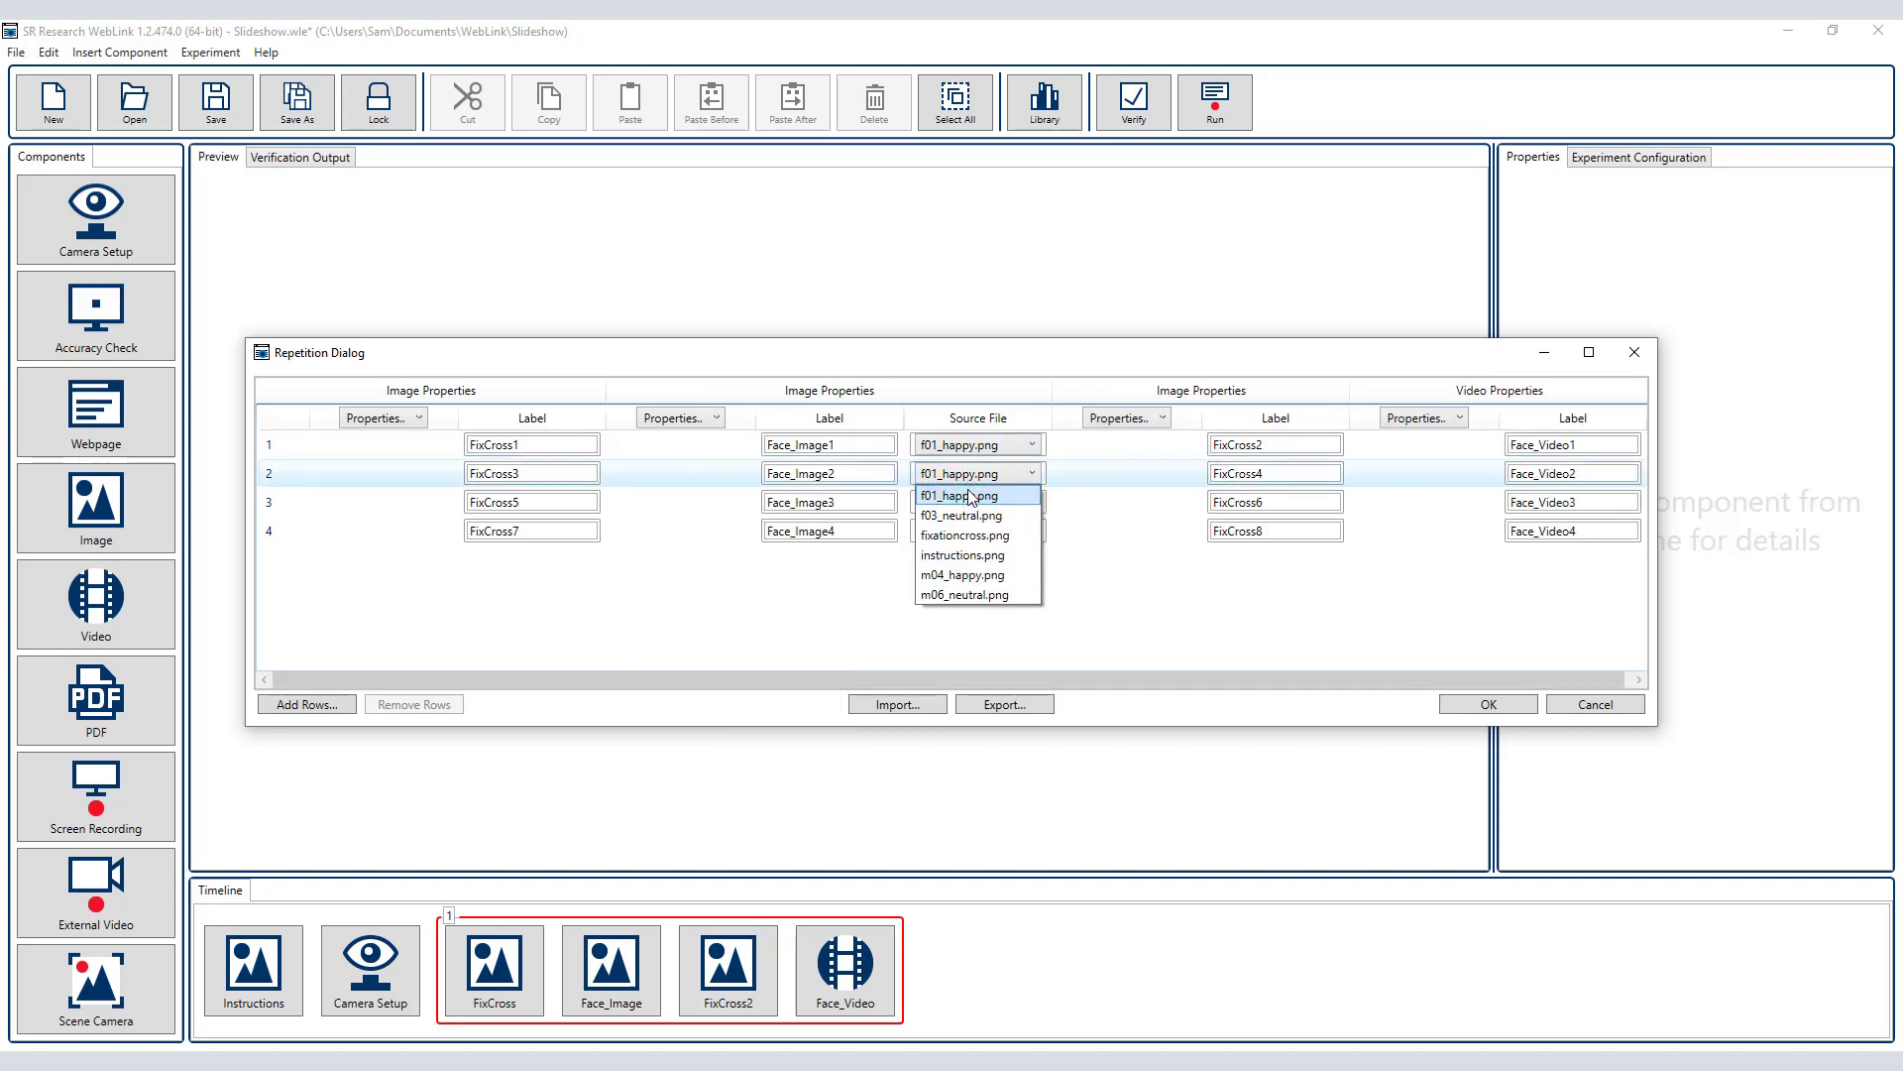
{"action": "left_click", "coordinate": [970, 513]}
{"action": "left_click", "coordinate": [965, 503]}
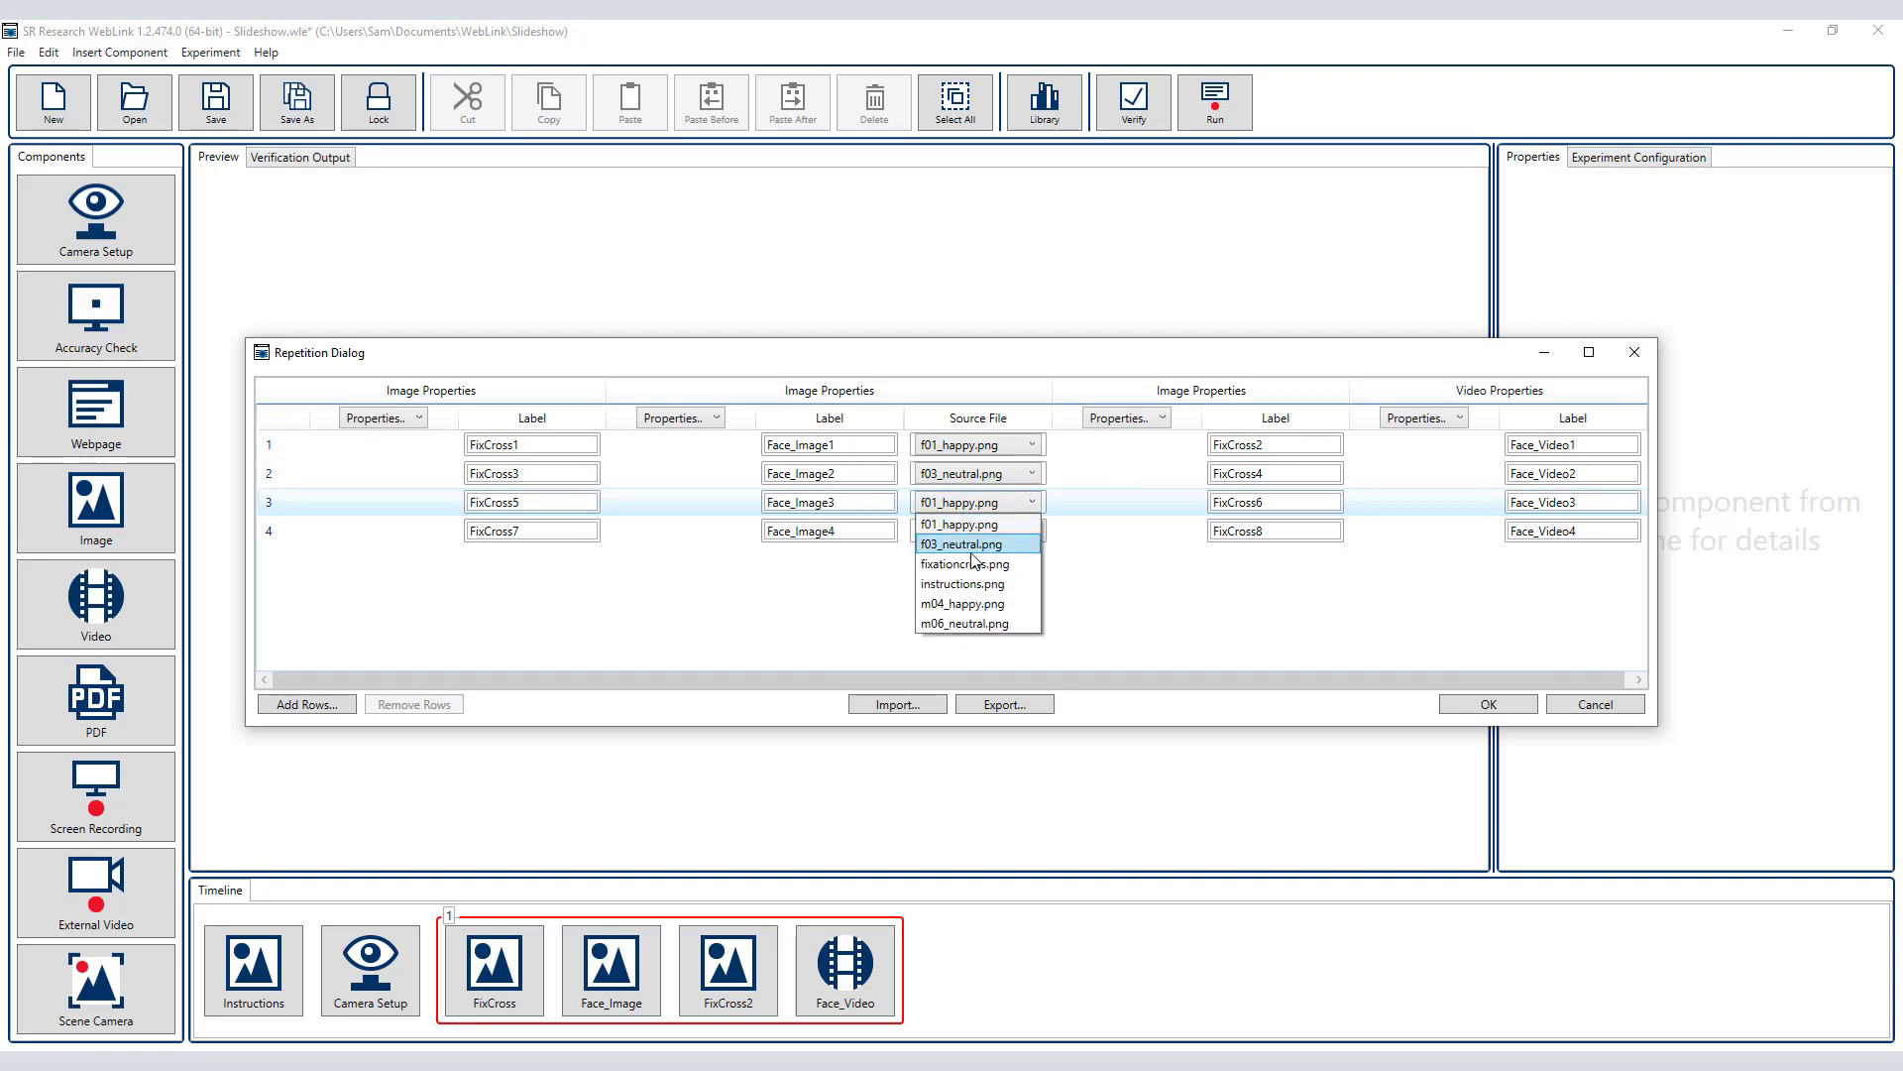
{"action": "left_click", "coordinate": [976, 606]}
{"action": "left_click", "coordinate": [973, 533]}
{"action": "left_click", "coordinate": [974, 532]}
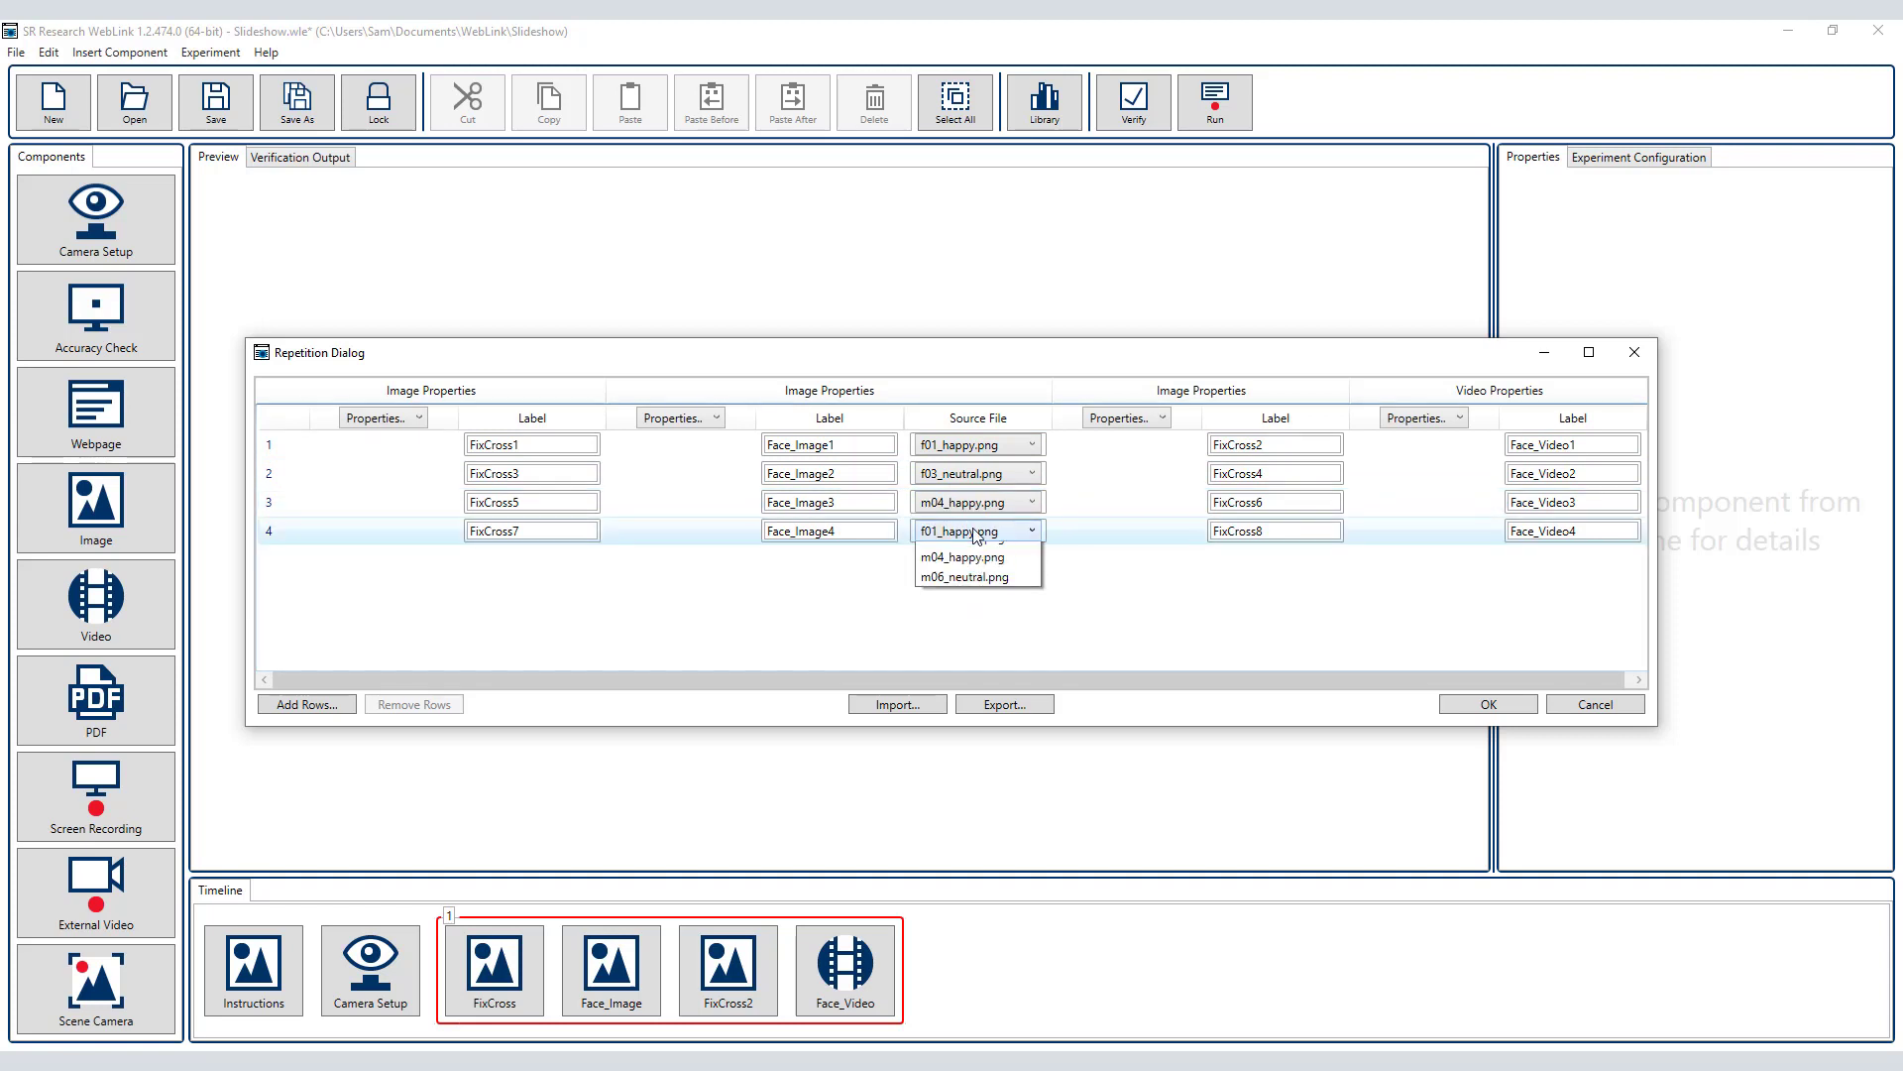
{"action": "left_click", "coordinate": [960, 654]}
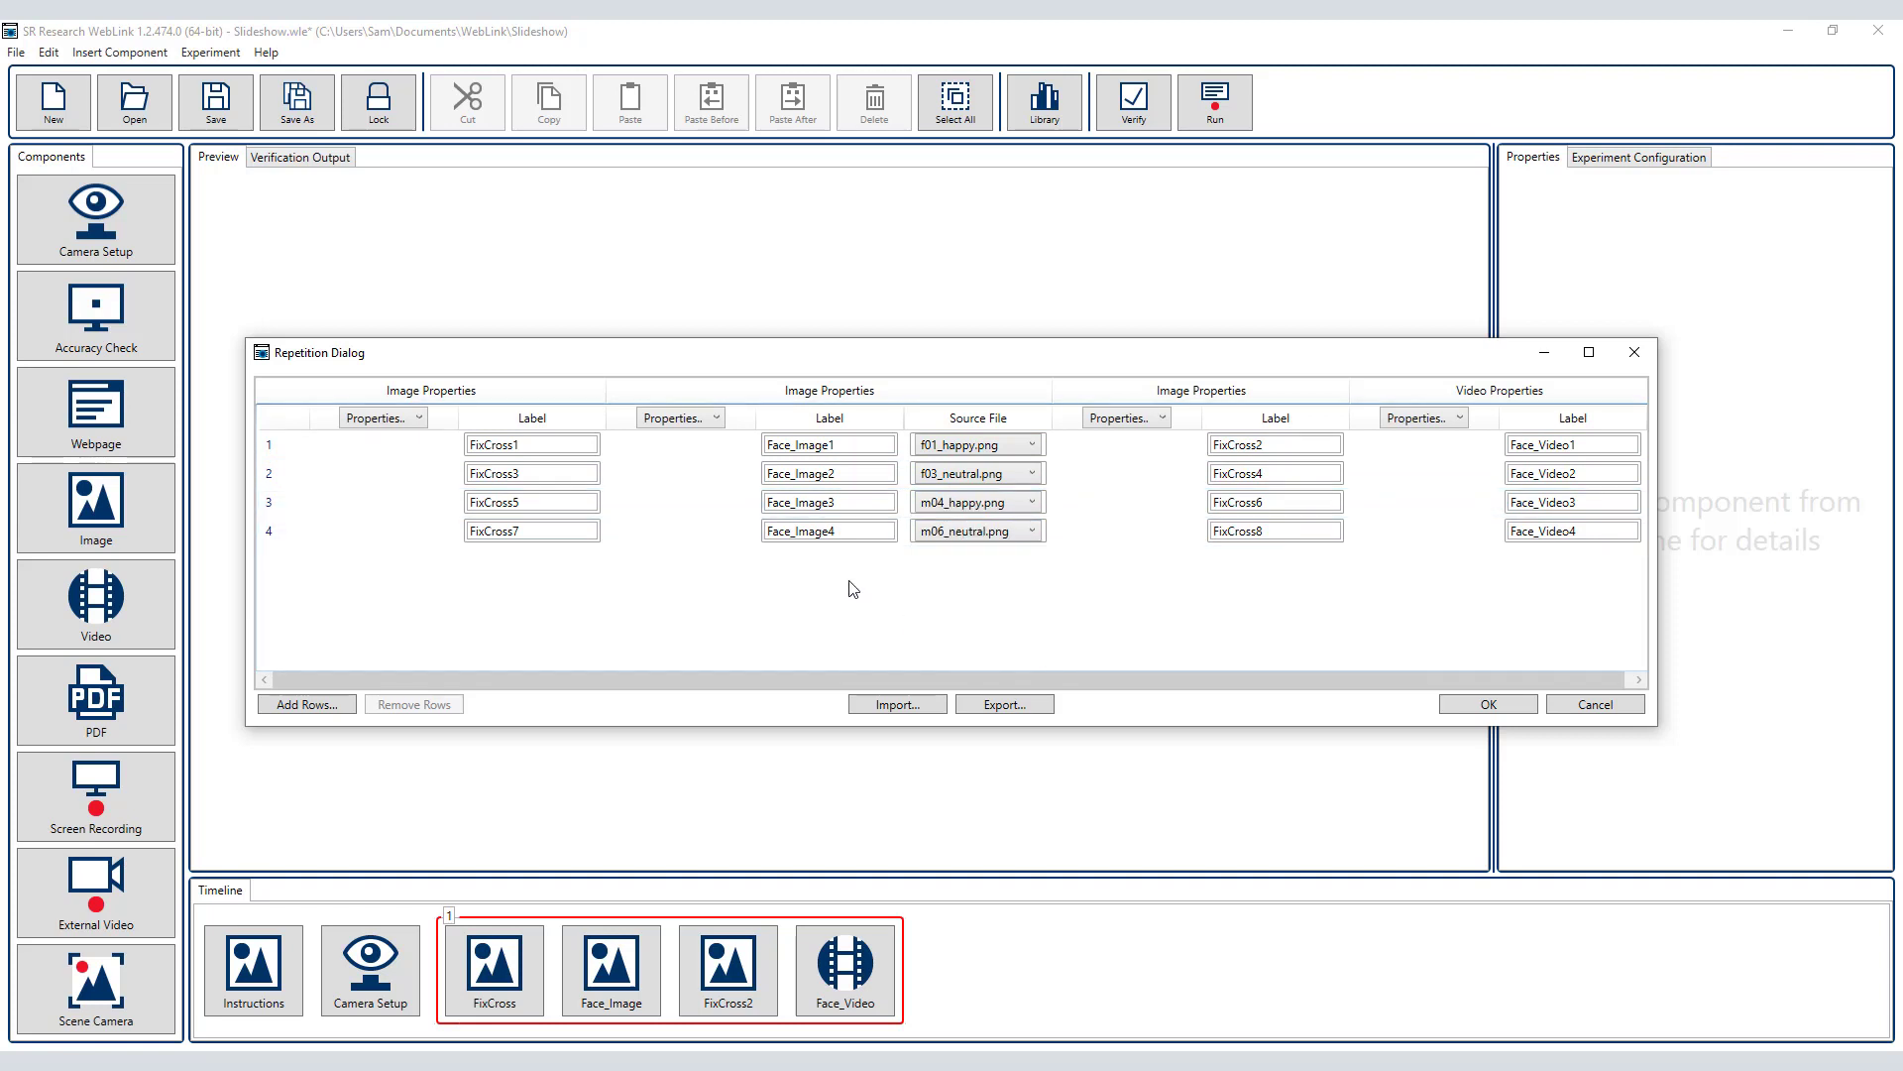
- Add the Condition, Emotion and Sex properties as columns for the face image component
{"action": "left_click", "coordinate": [721, 429]}
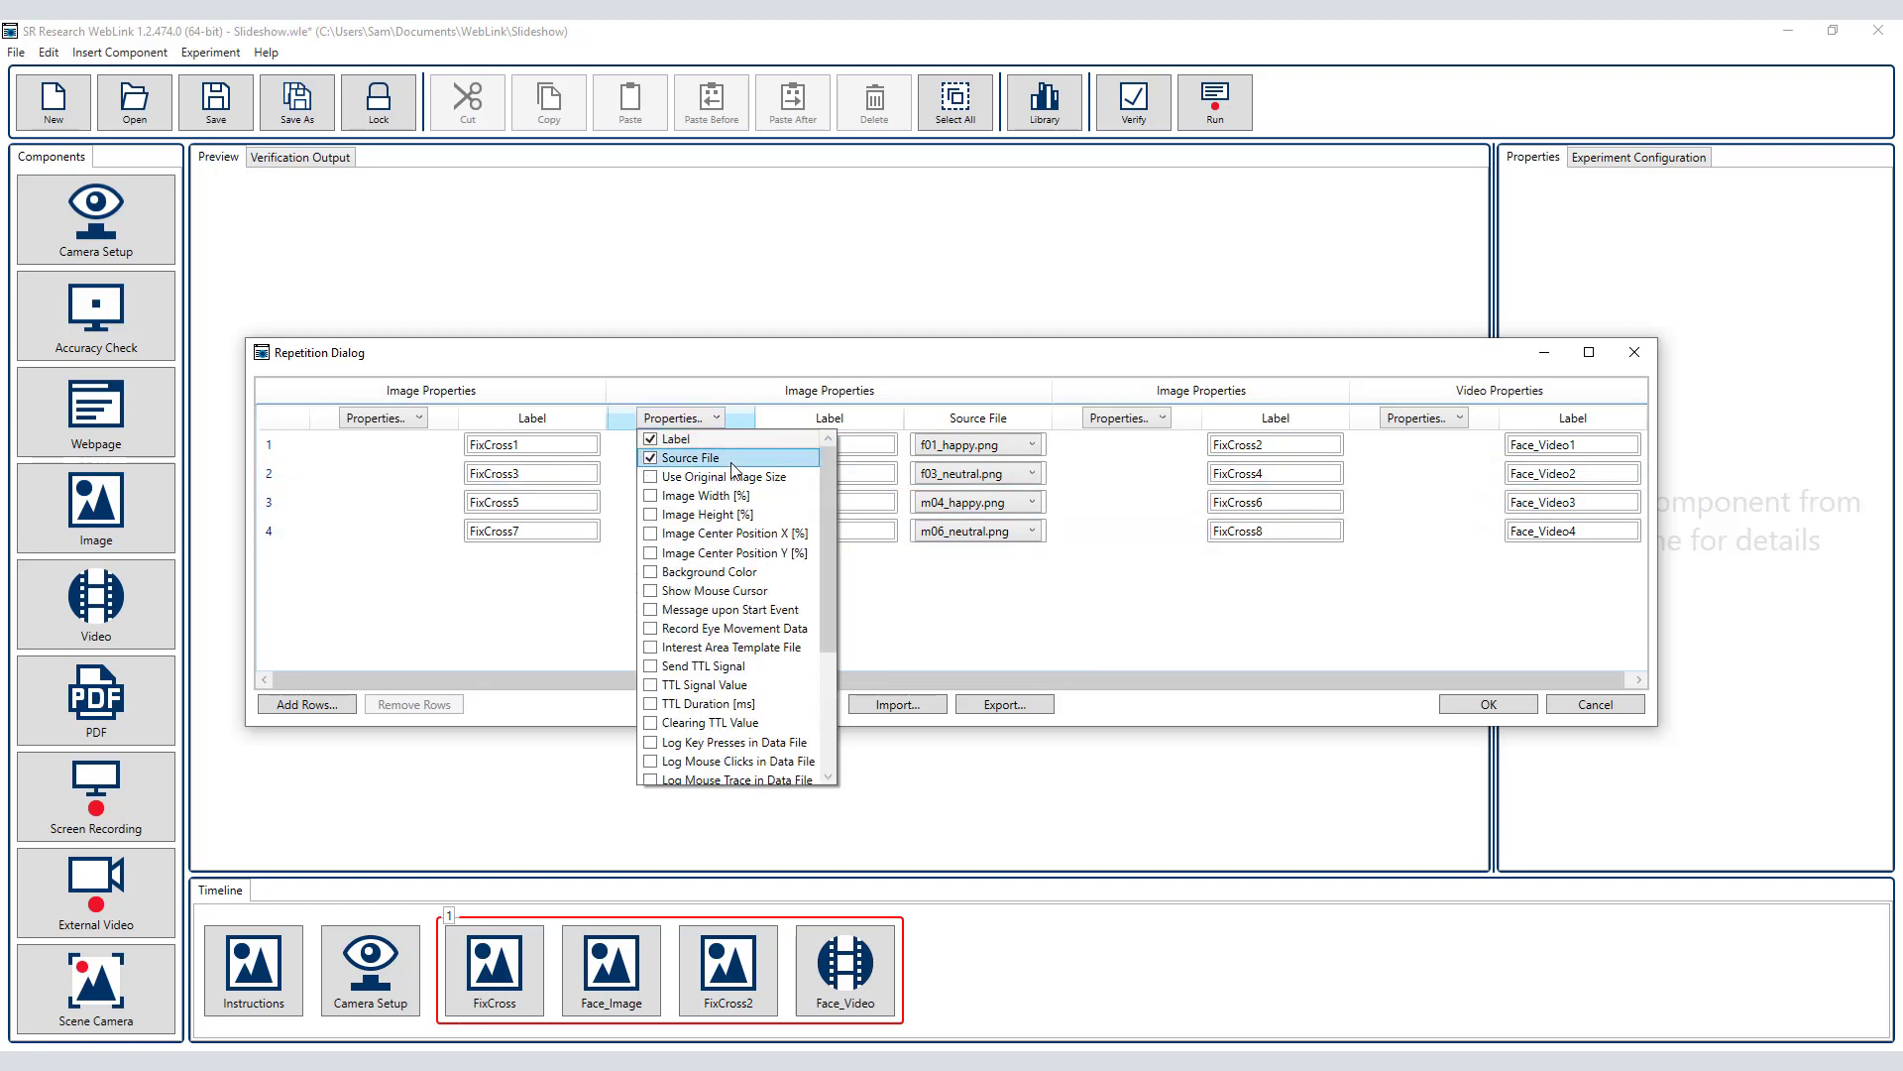
{"action": "scroll", "coordinate": [674, 726], "scroll_direction": "down", "scroll_amount": 4}
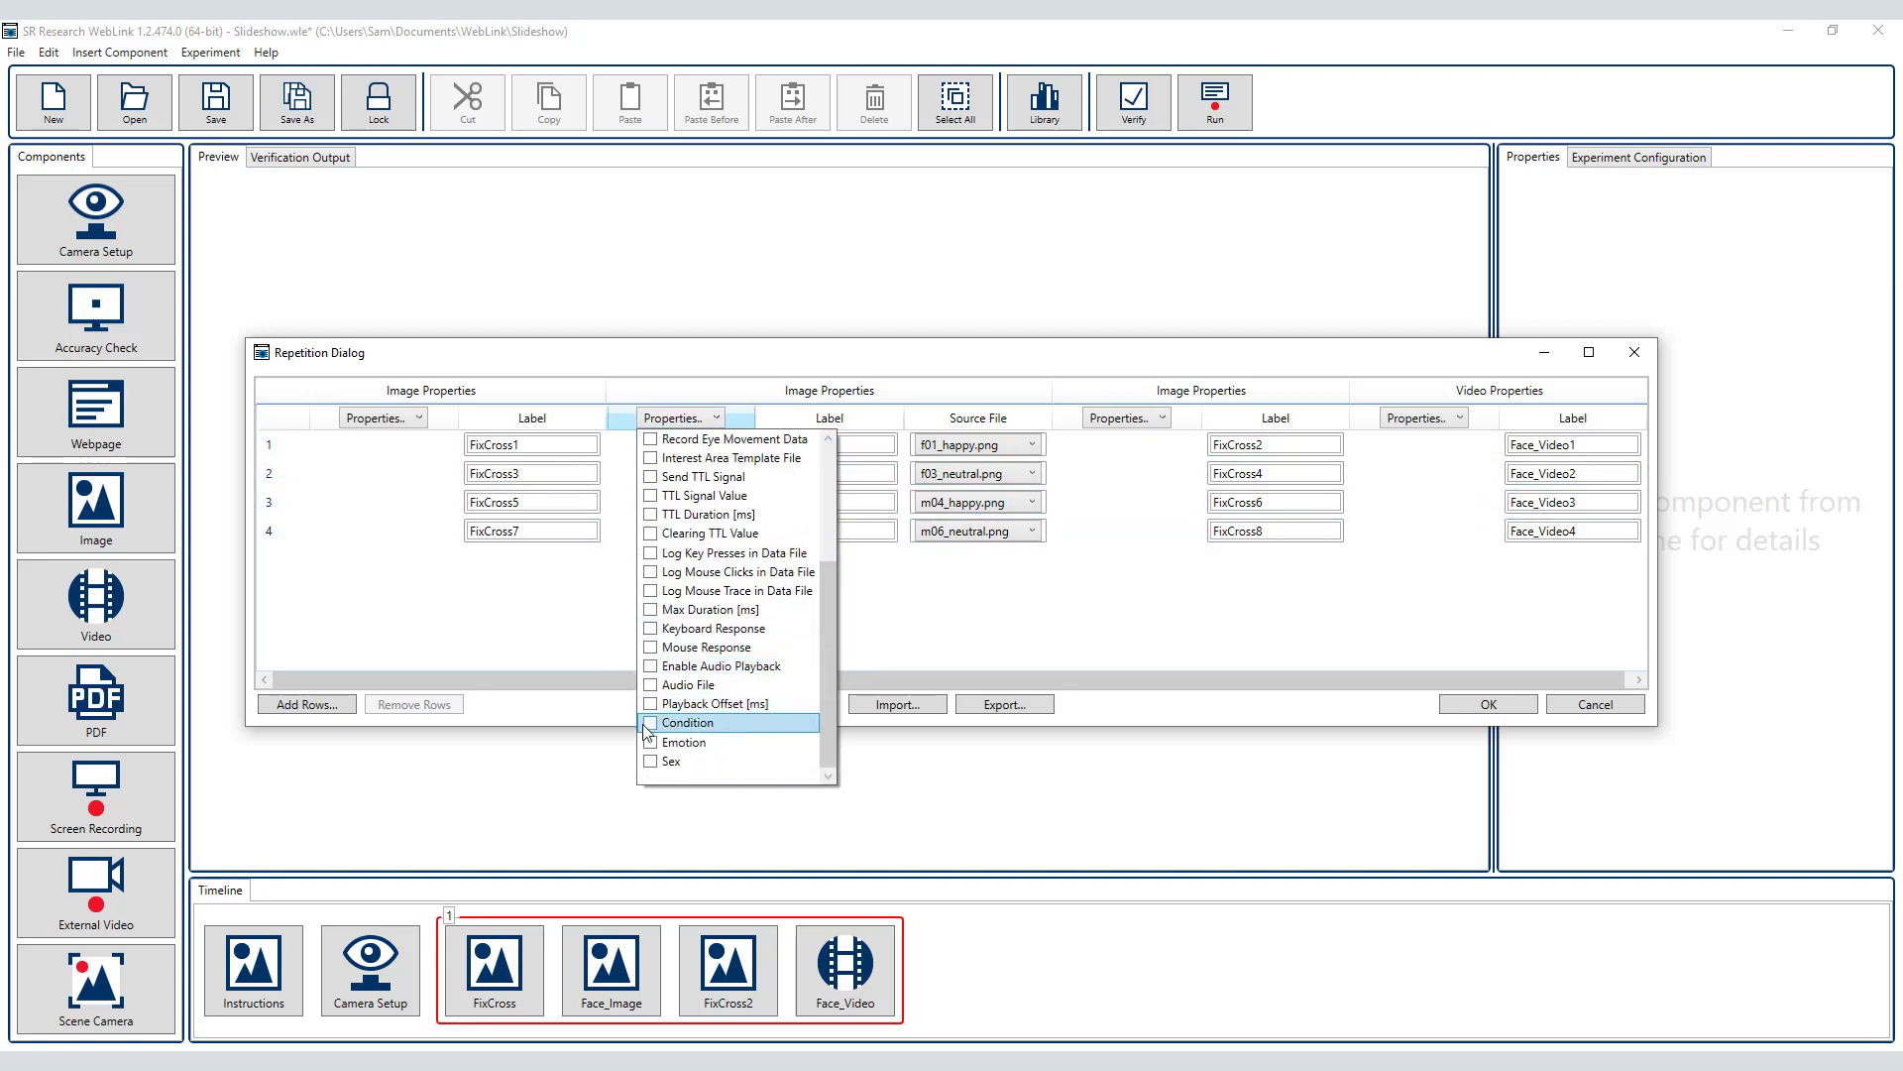
{"action": "left_click", "coordinate": [651, 727]}
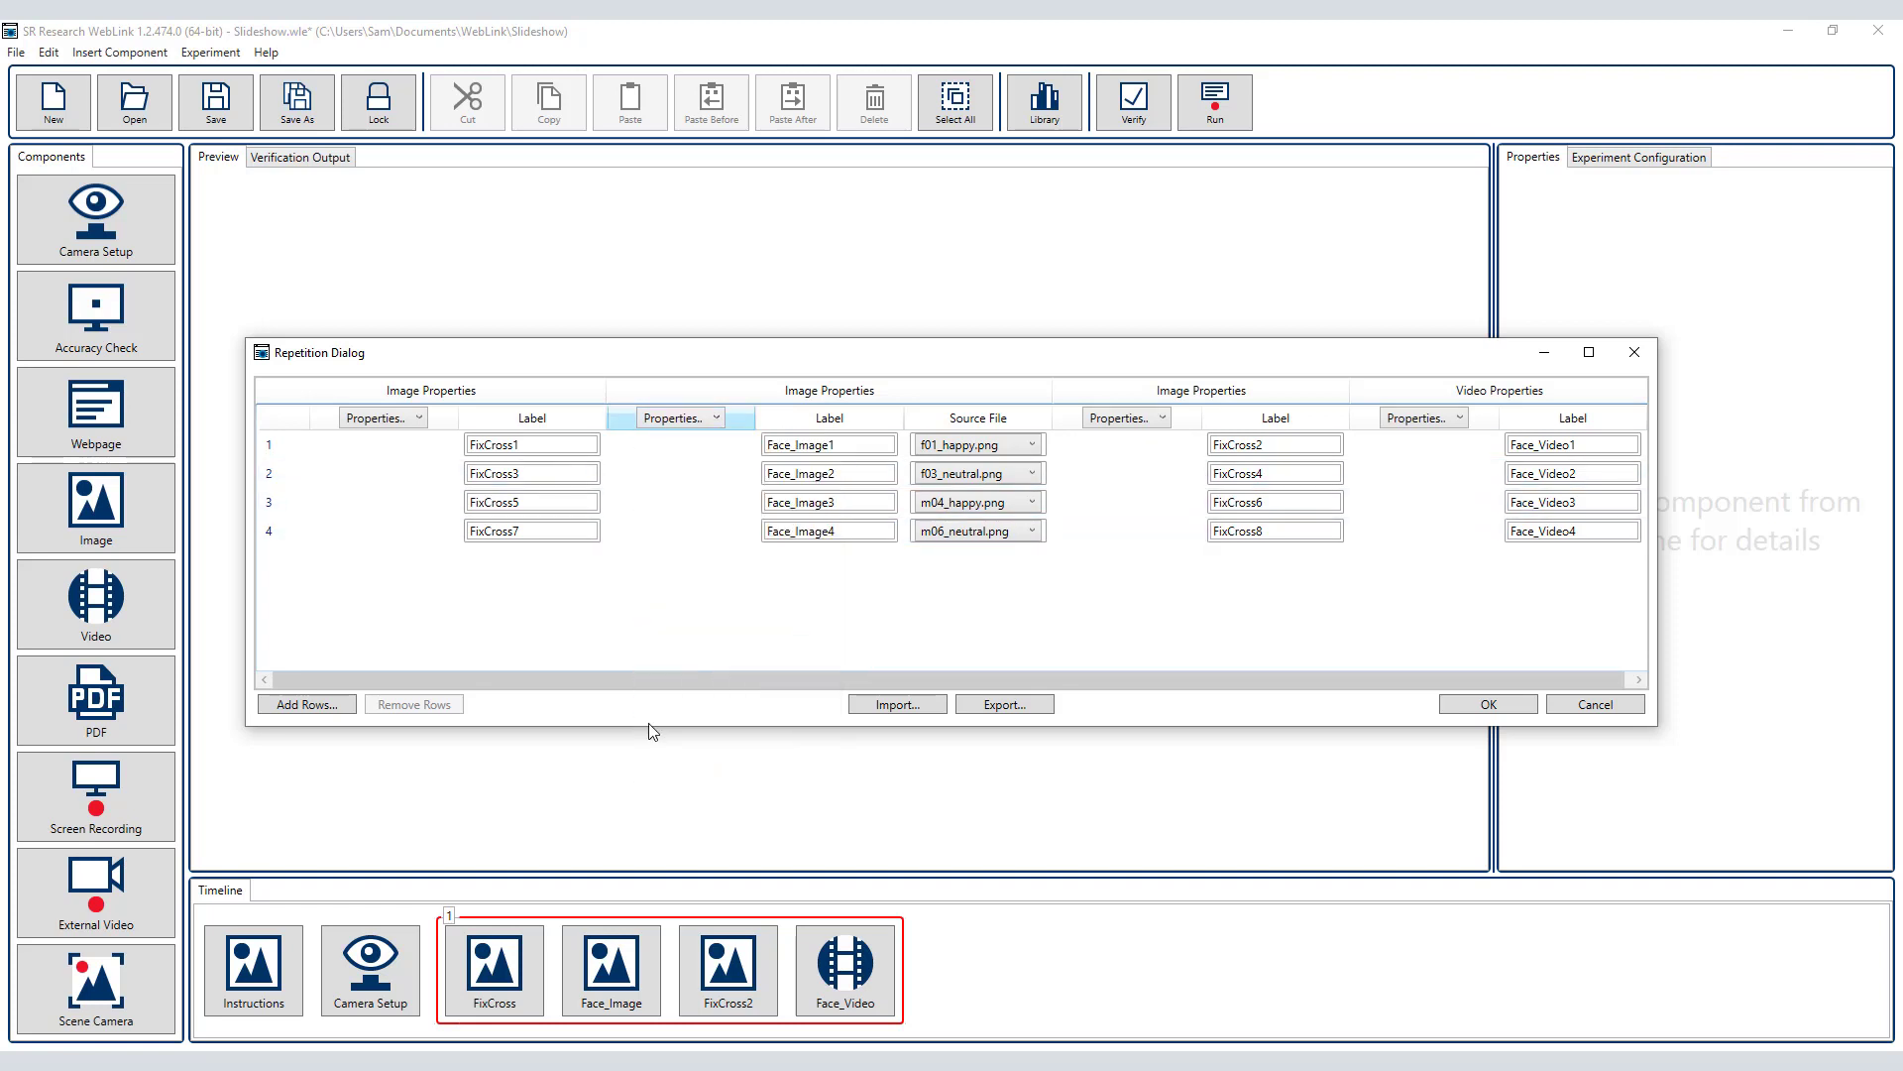
{"action": "left_click", "coordinate": [680, 417]}
{"action": "scroll", "coordinate": [684, 694], "scroll_direction": "down", "scroll_amount": 3}
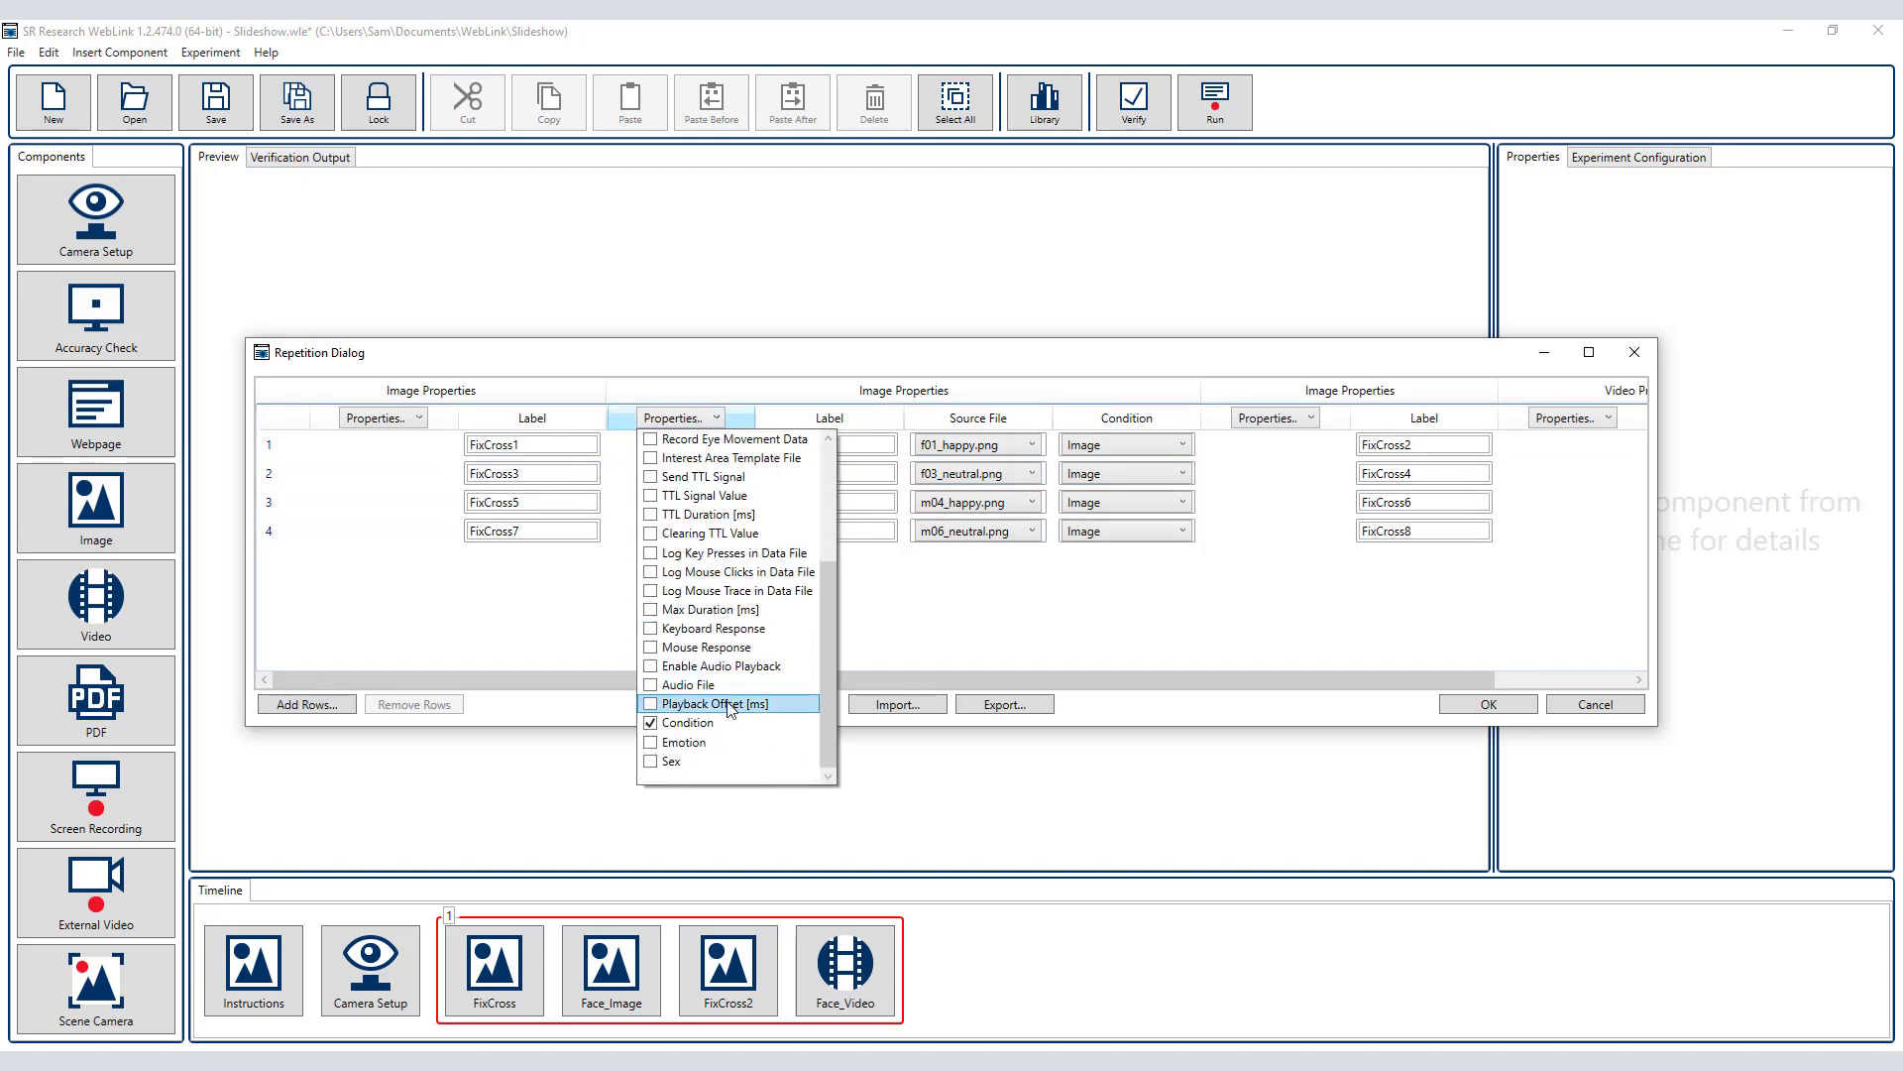
{"action": "left_click", "coordinate": [662, 745]}
{"action": "left_click", "coordinate": [699, 418]}
{"action": "left_click", "coordinate": [699, 418]}
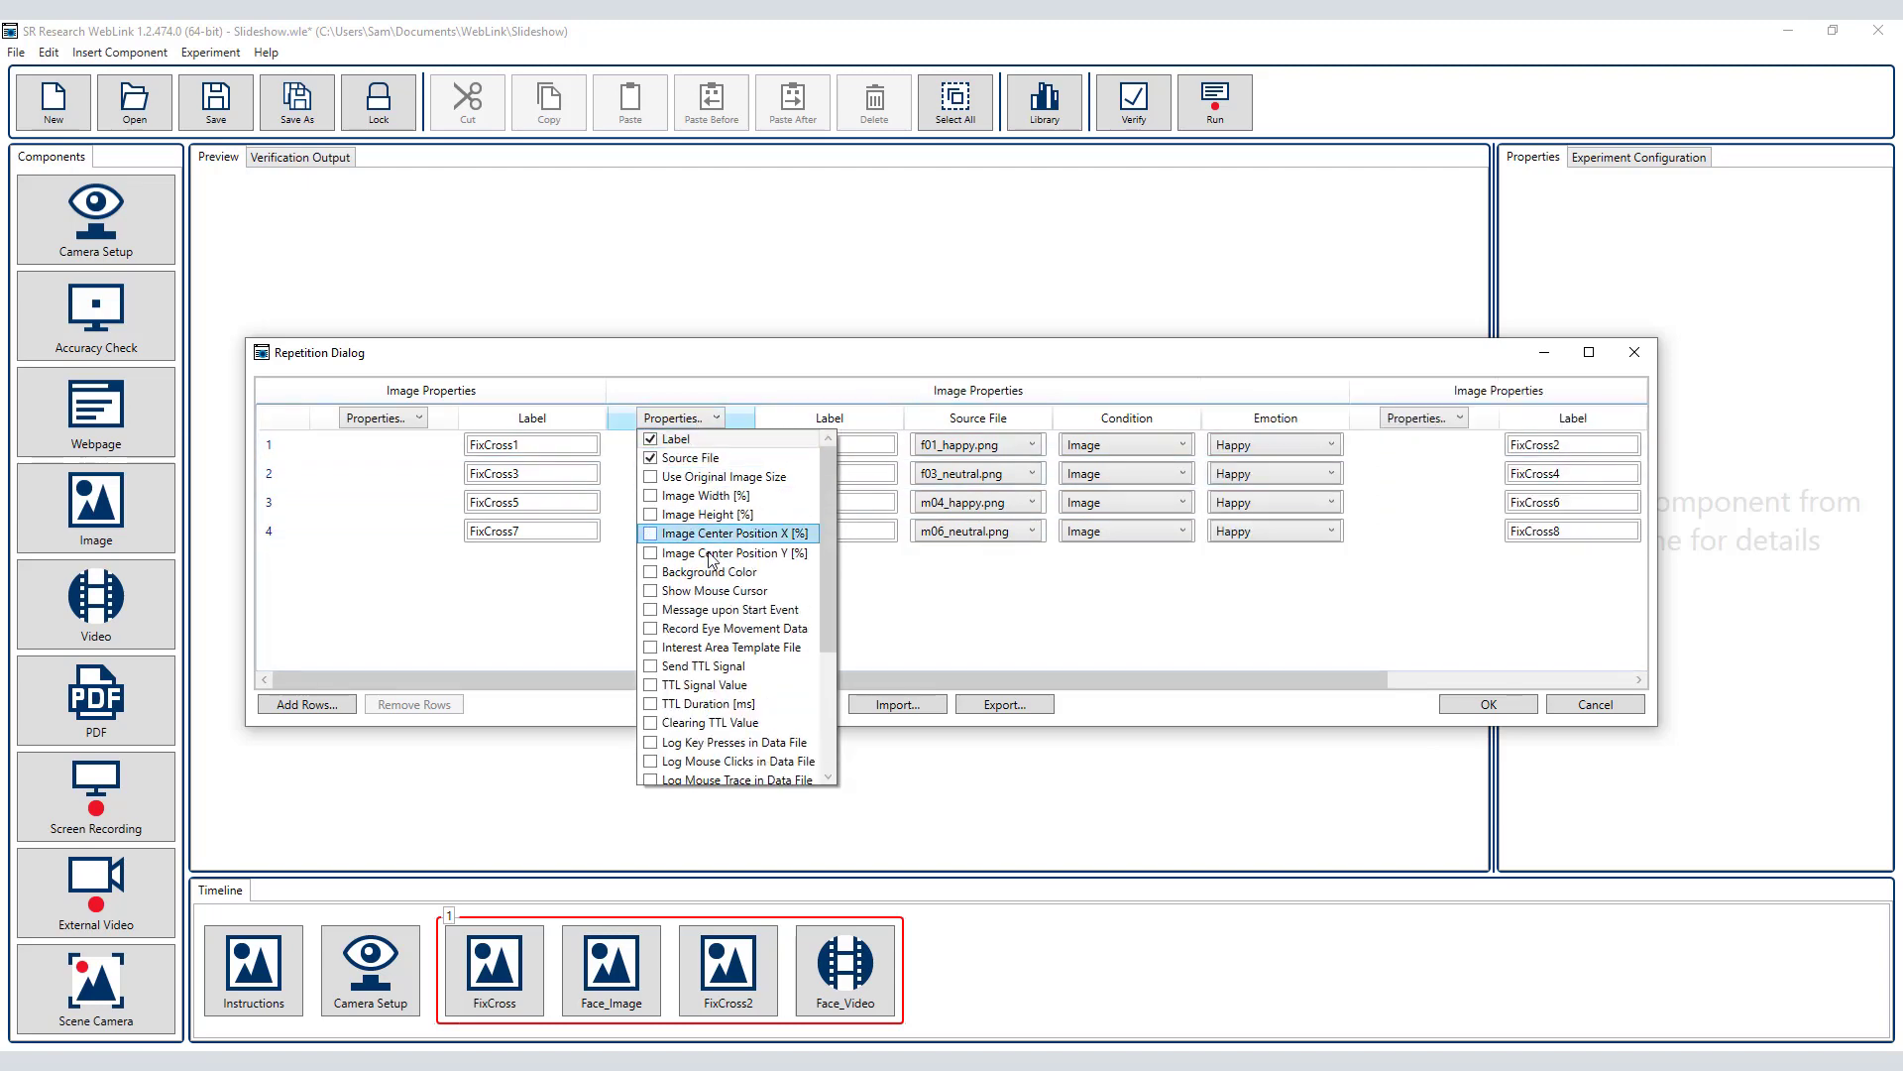
{"action": "scroll", "coordinate": [694, 644], "scroll_direction": "down", "scroll_amount": 3}
{"action": "left_click", "coordinate": [662, 760]}
- Set Emotion to Neutral for Face_Image2 and Face_Image4, and Sex to Male for Face_Image3 and Face_Image4
{"action": "left_click", "coordinate": [1255, 476]}
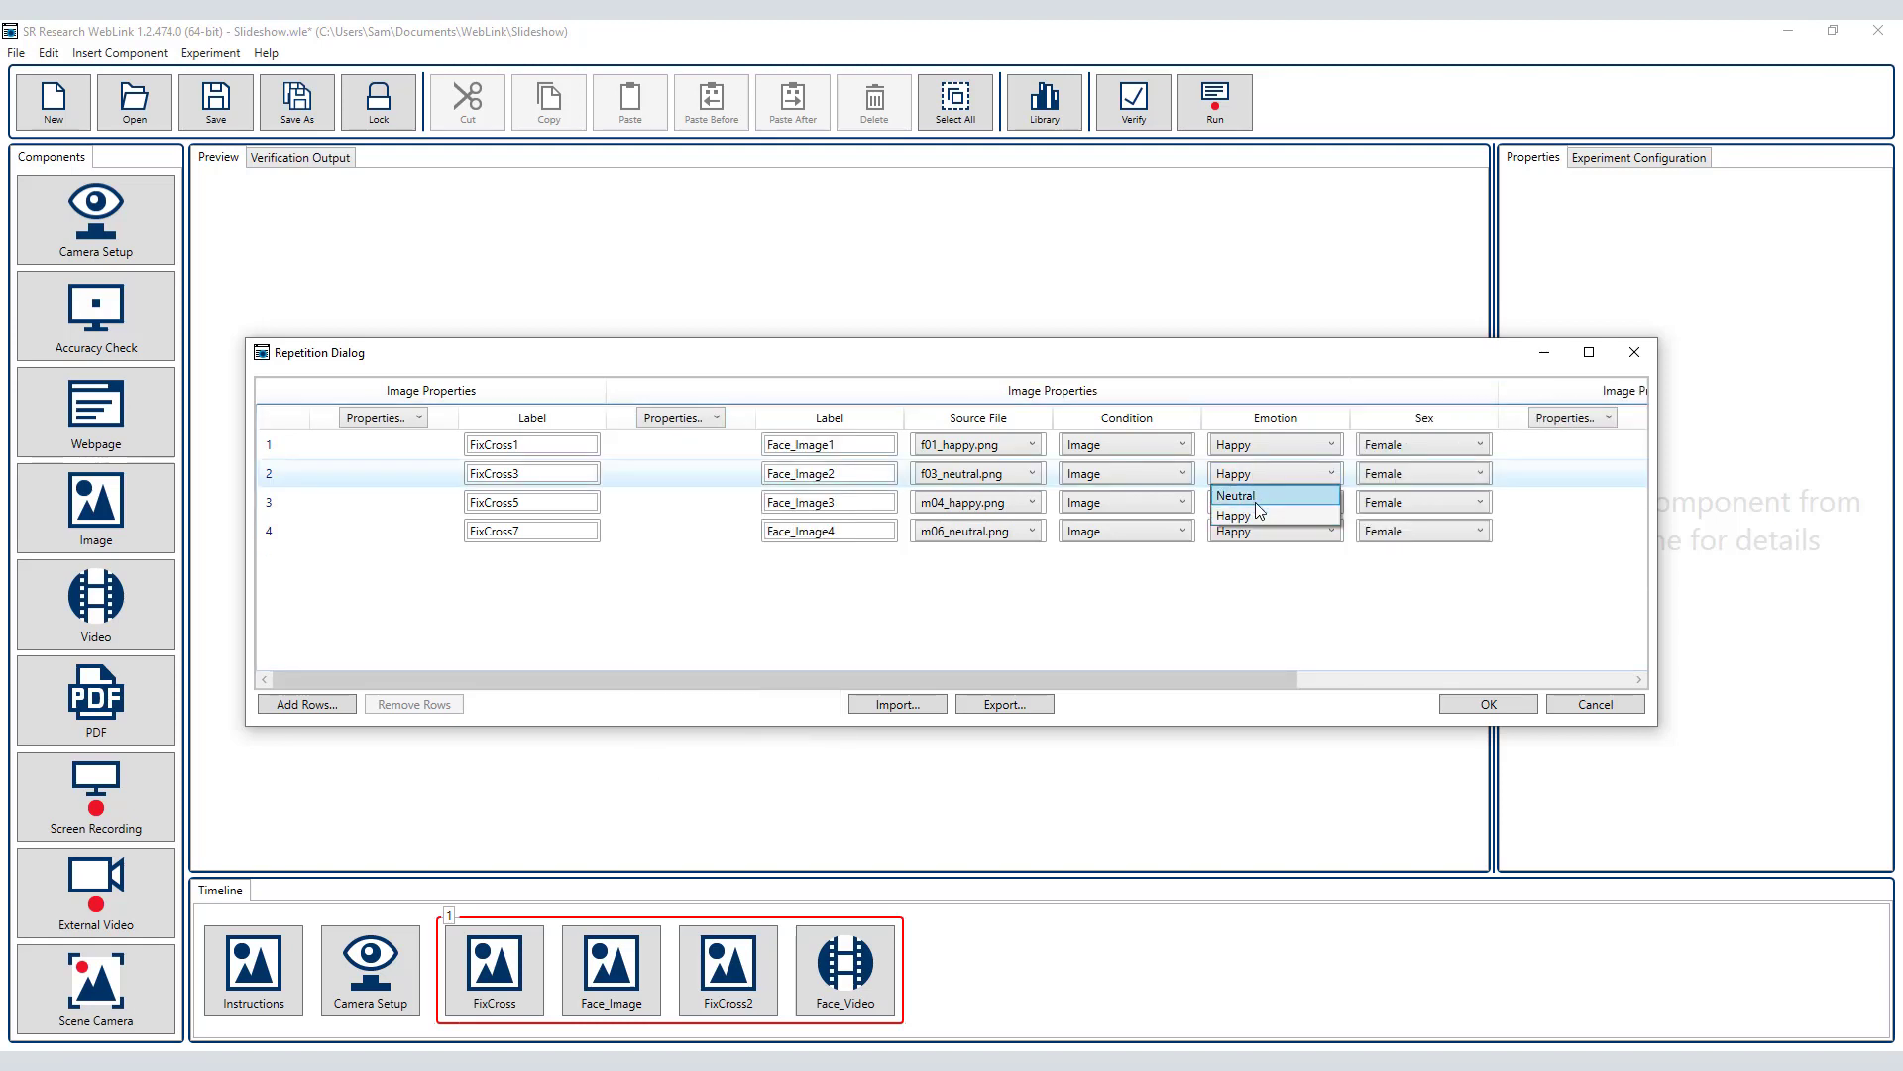
{"action": "left_click", "coordinate": [1239, 492]}
{"action": "left_click", "coordinate": [1259, 533]}
{"action": "left_click", "coordinate": [1257, 551]}
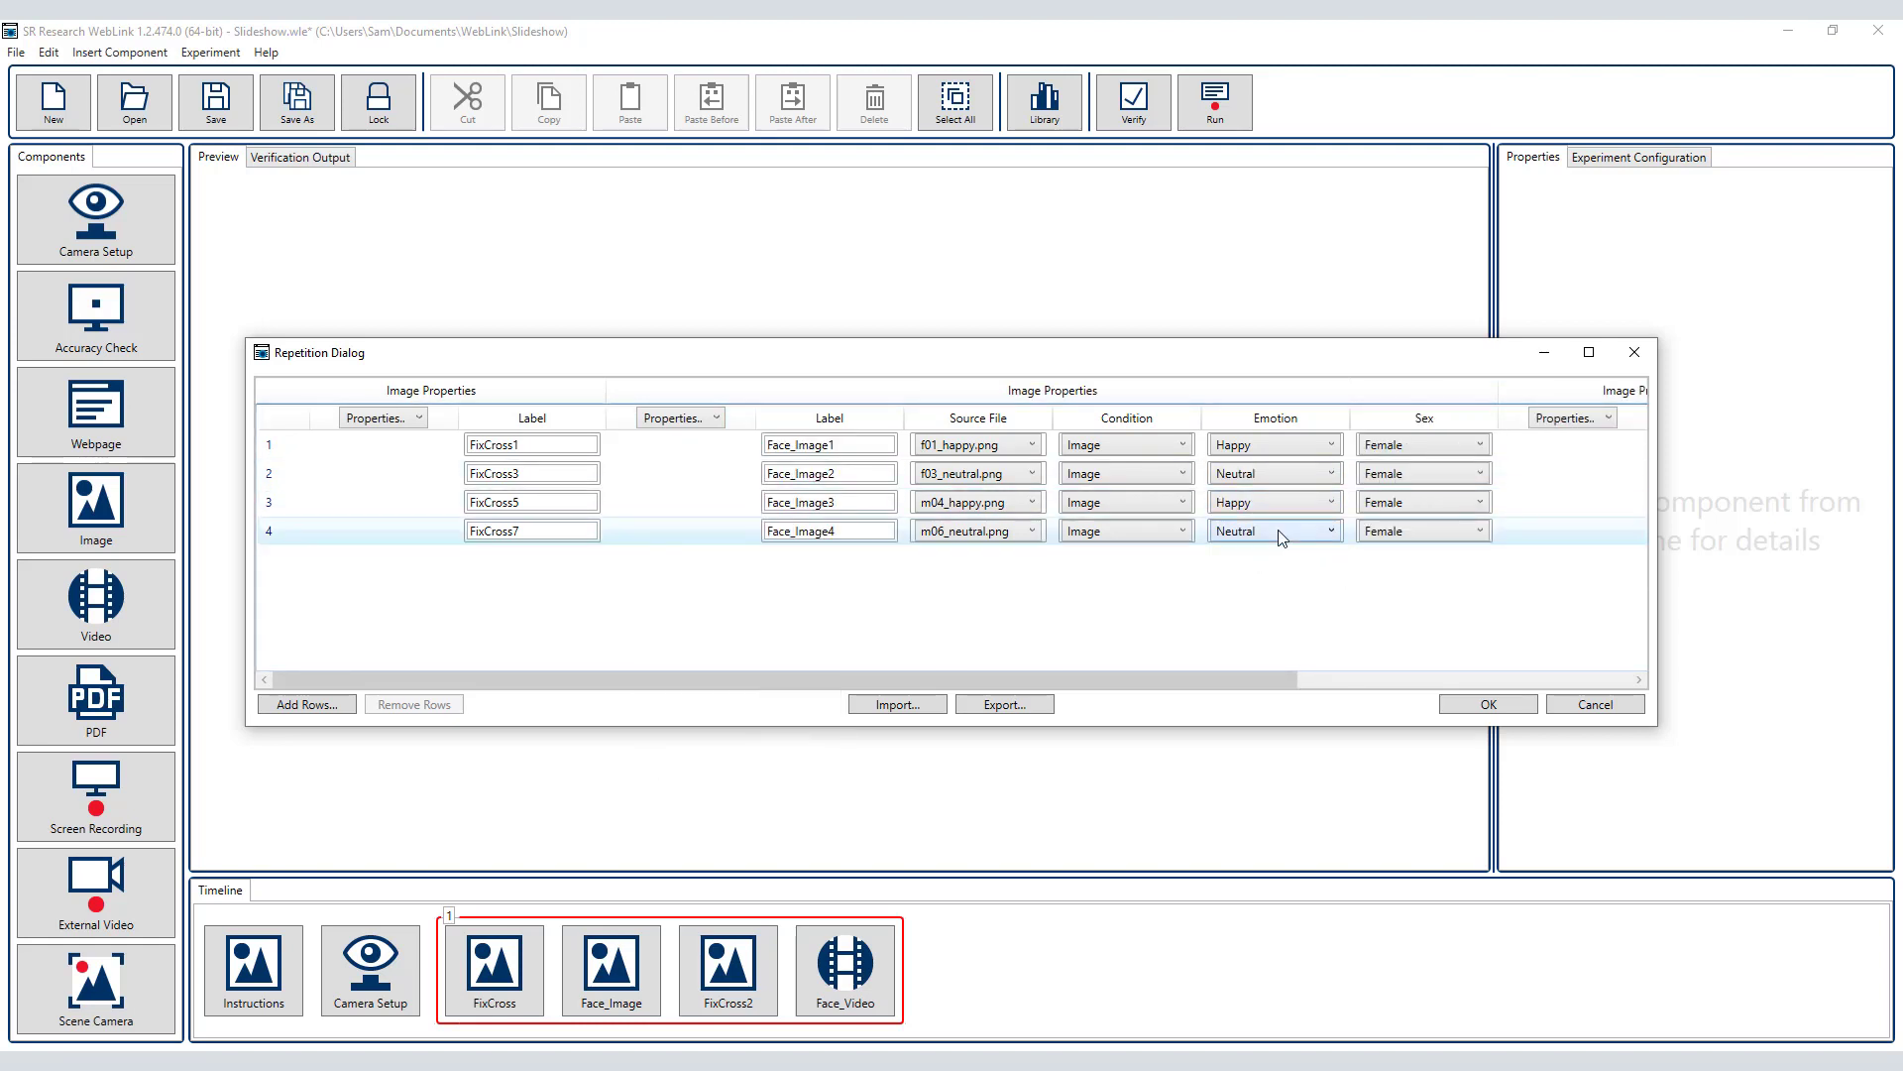
{"action": "left_click", "coordinate": [1415, 505]}
{"action": "left_click", "coordinate": [1402, 523]}
{"action": "left_click", "coordinate": [1395, 534]}
{"action": "left_click", "coordinate": [1392, 550]}
{"action": "left_click", "coordinate": [1390, 545]}
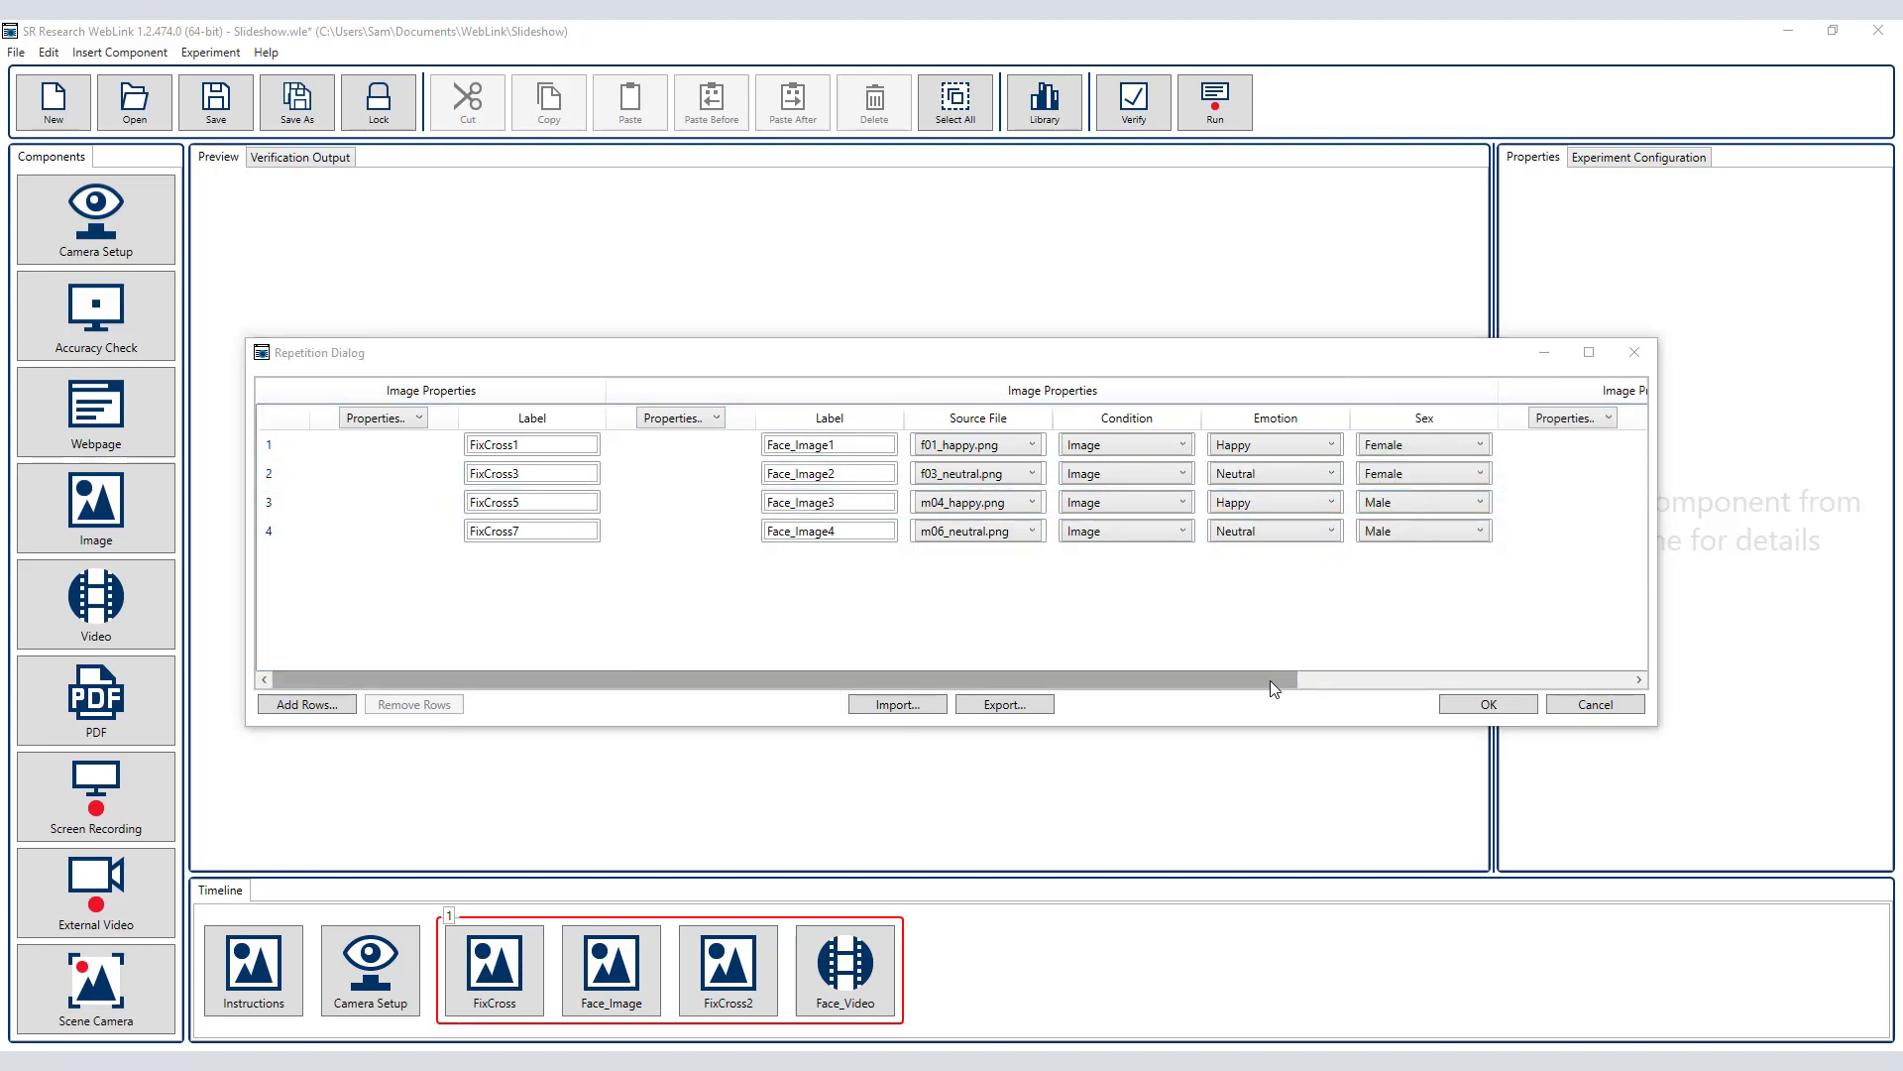
- Add the Source File property as a column for the face video component in the repetition table
{"action": "left_click_drag", "start_coordinate": [1270, 680], "coordinate": [1688, 701]}
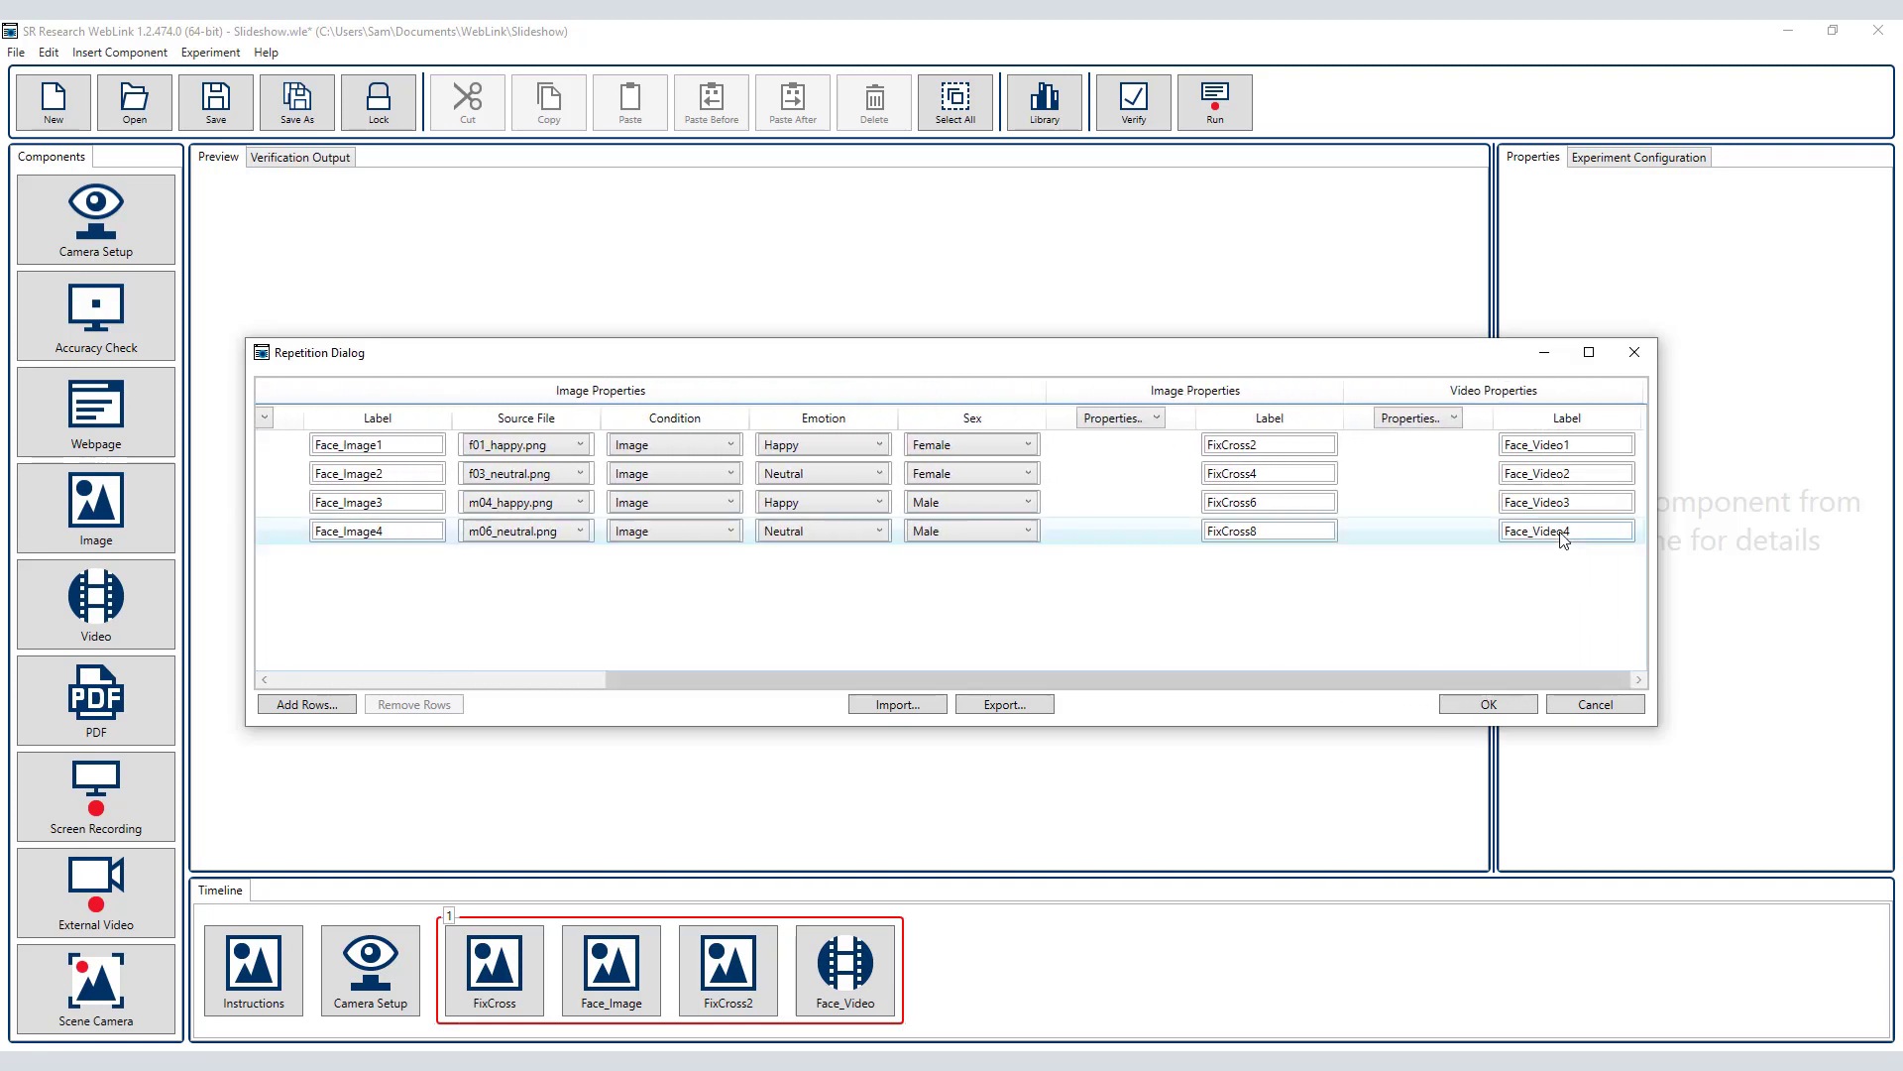
{"action": "left_click", "coordinate": [1455, 418]}
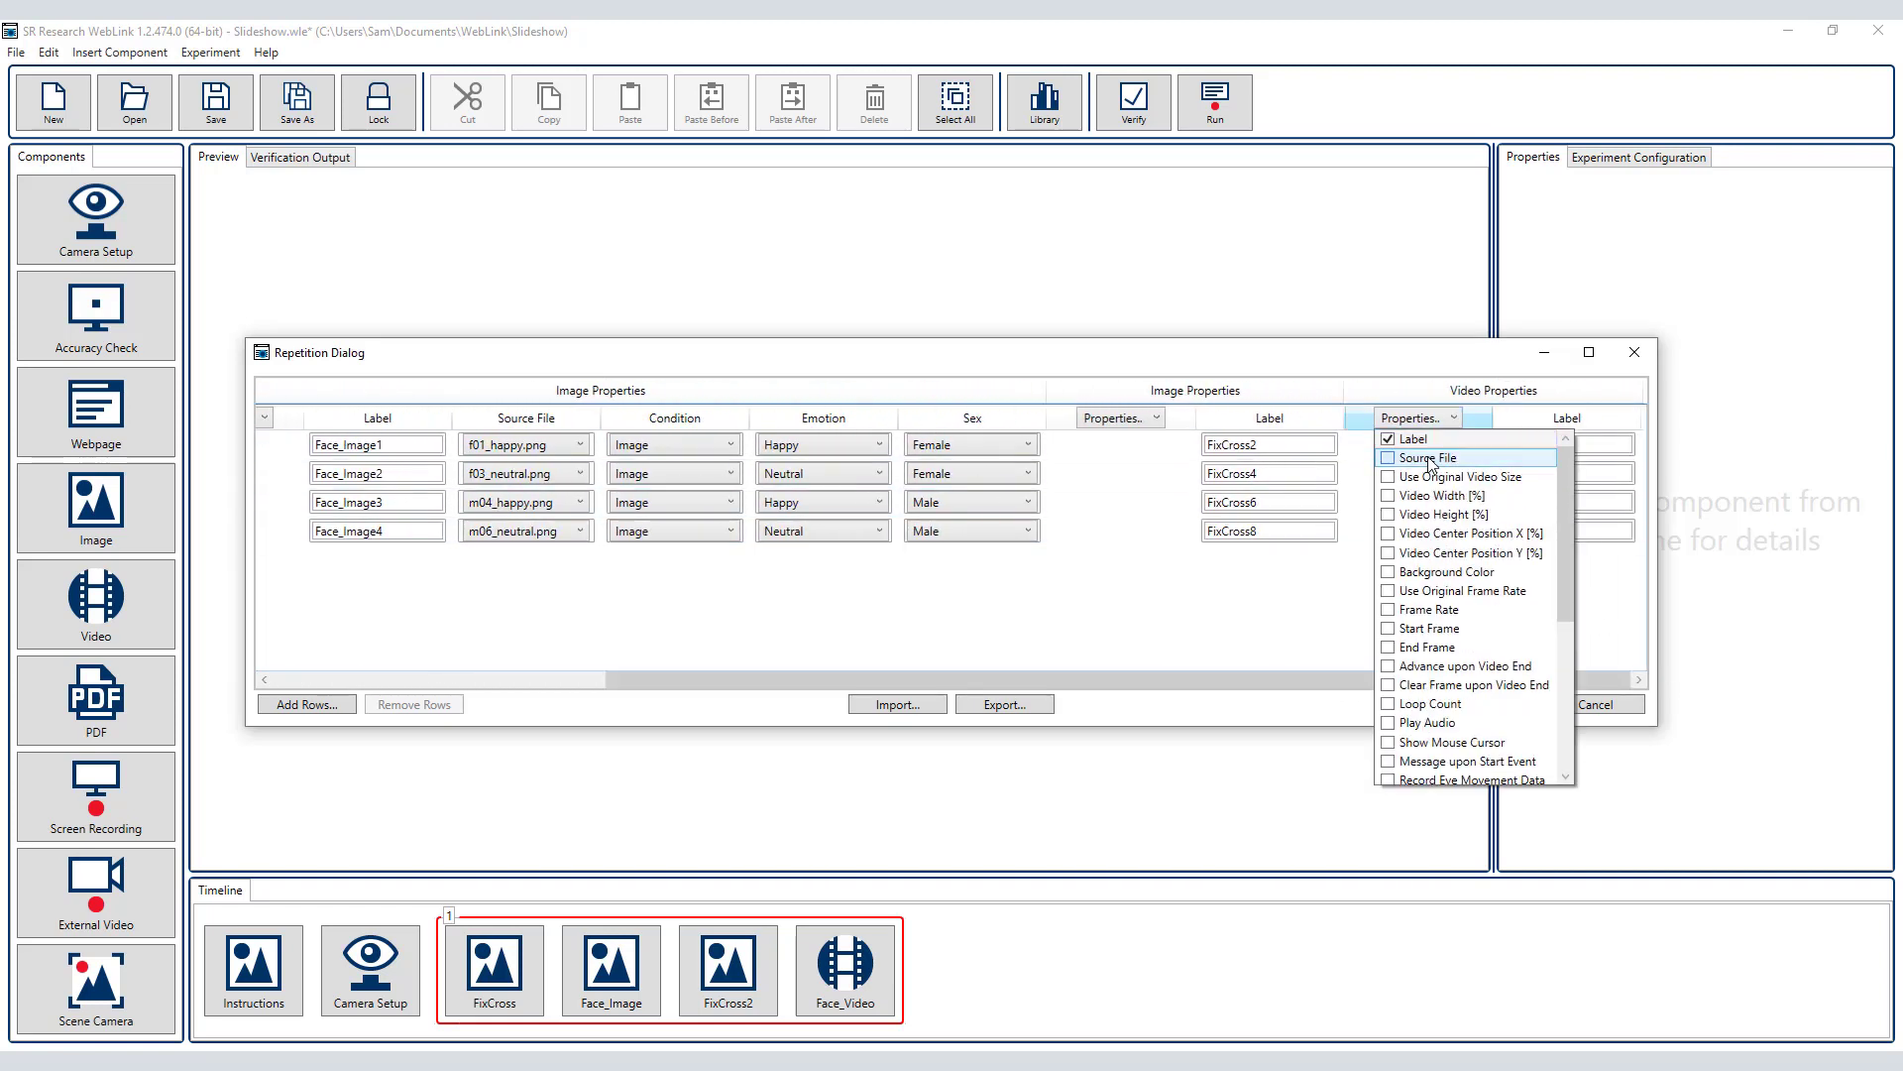
{"action": "left_click", "coordinate": [1457, 457]}
- Add the Condition, Emotion and Sex properties as columns for the face video component
{"action": "left_click", "coordinate": [1455, 417]}
{"action": "scroll", "coordinate": [1464, 541], "scroll_direction": "up", "scroll_amount": 5}
{"action": "scroll", "coordinate": [1463, 595], "scroll_direction": "down", "scroll_amount": 5}
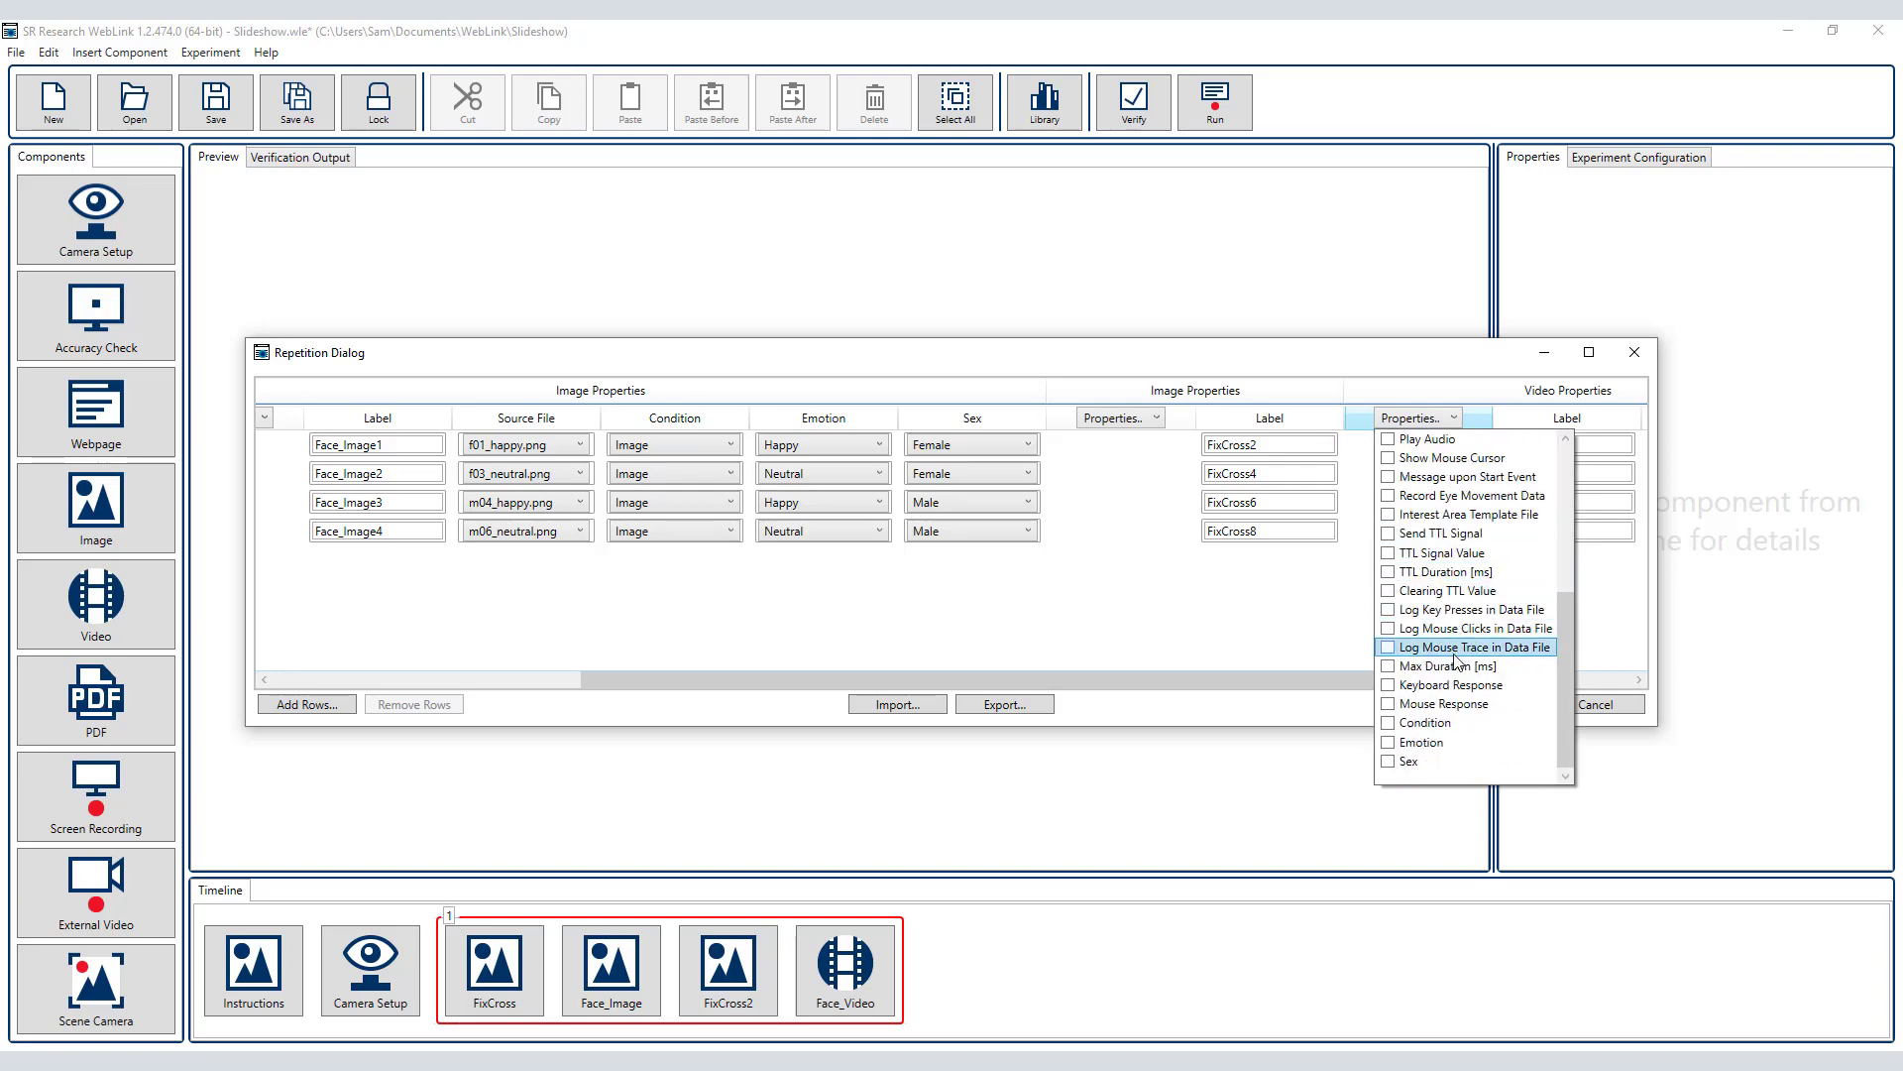
{"action": "left_click", "coordinate": [1408, 723]}
{"action": "left_click", "coordinate": [1446, 421]}
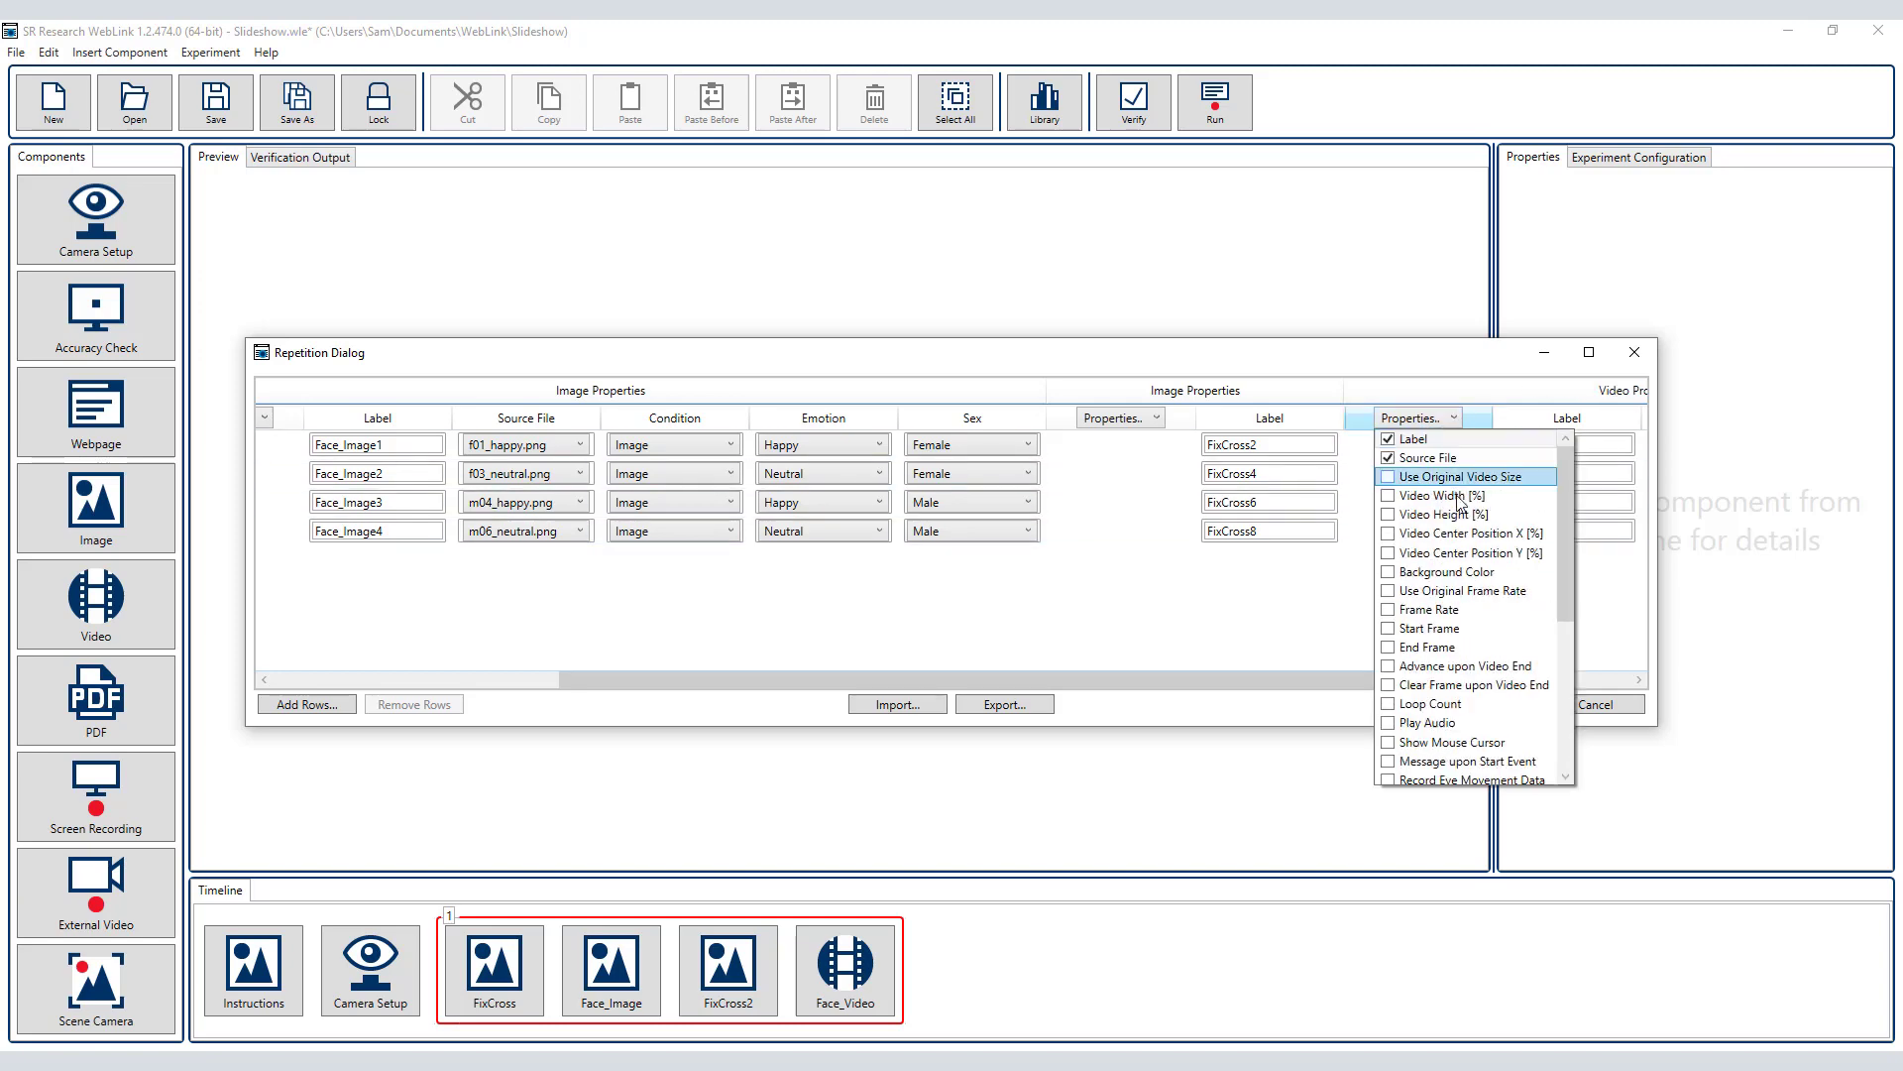
{"action": "scroll", "coordinate": [1427, 713], "scroll_direction": "down", "scroll_amount": 5}
{"action": "left_click", "coordinate": [1422, 743]}
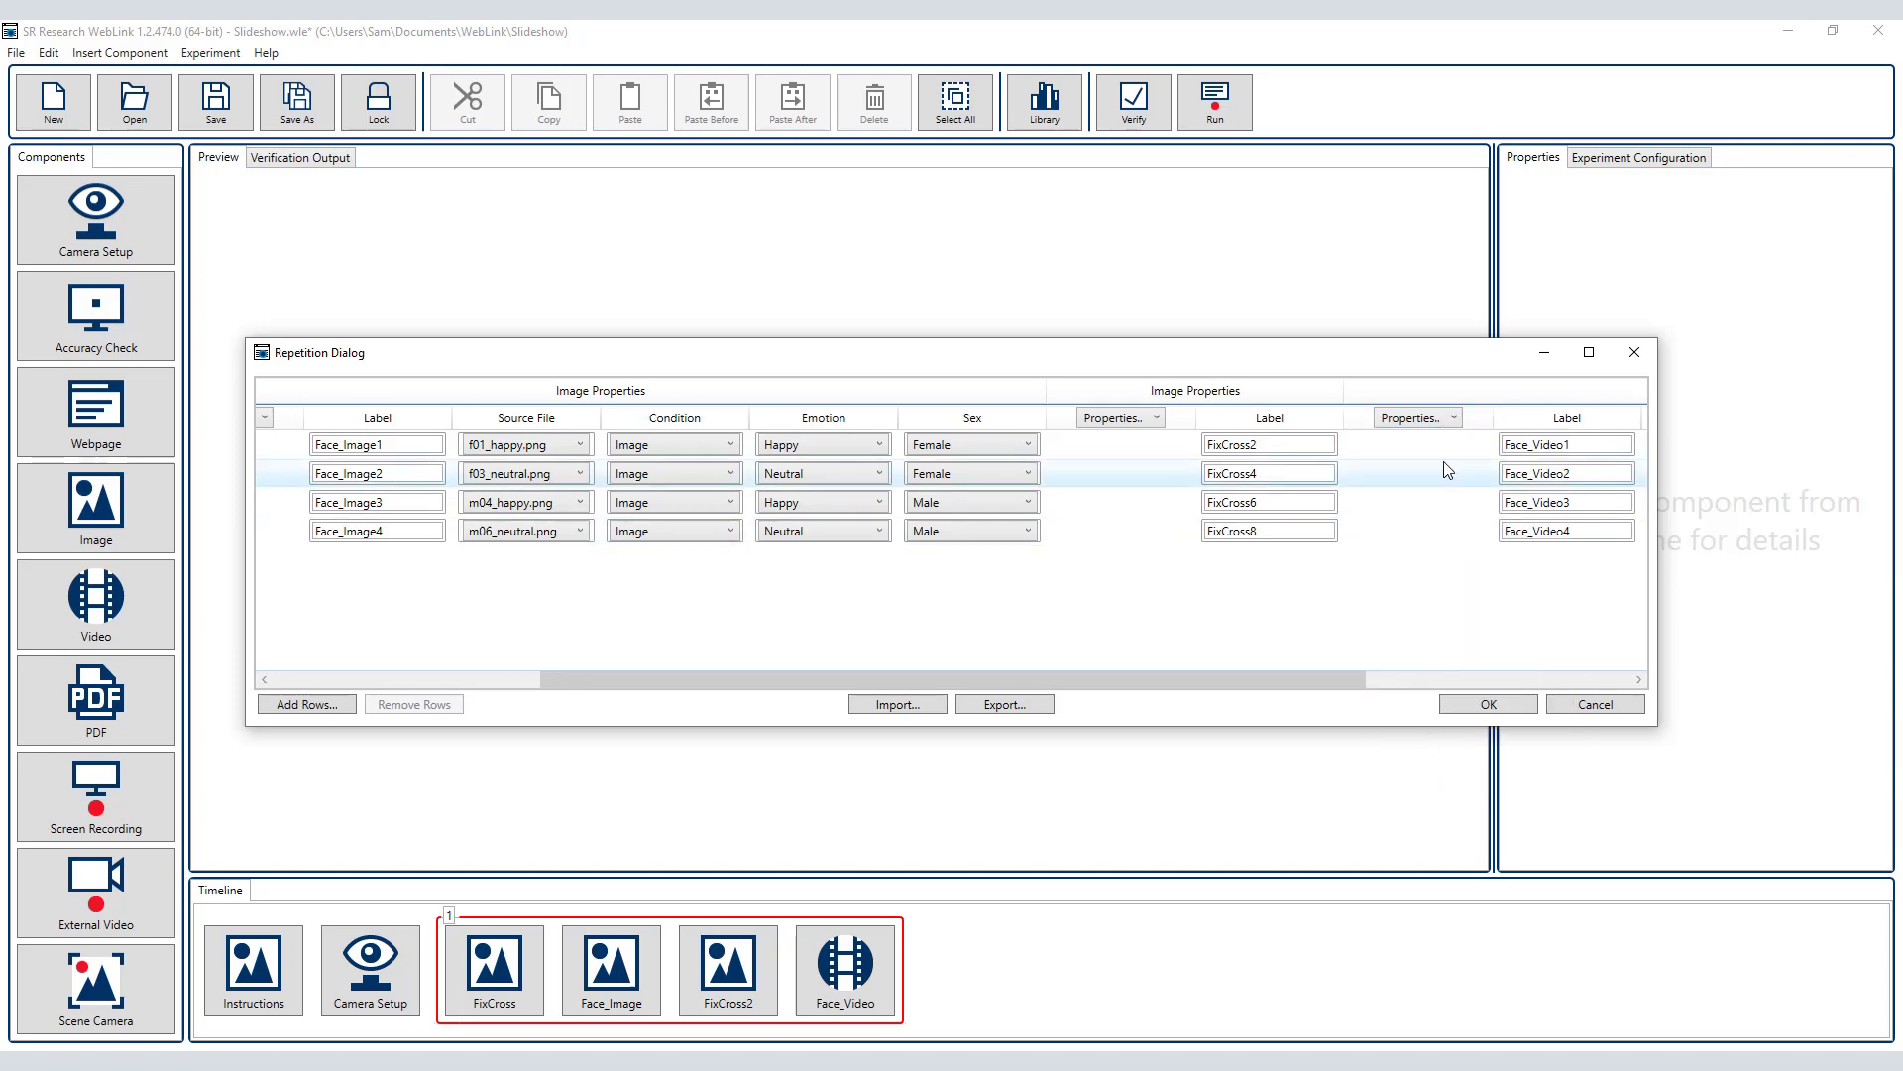
{"action": "left_click", "coordinate": [1412, 418]}
{"action": "scroll", "coordinate": [1447, 634], "scroll_direction": "down", "scroll_amount": 5}
{"action": "left_click", "coordinate": [1410, 761]}
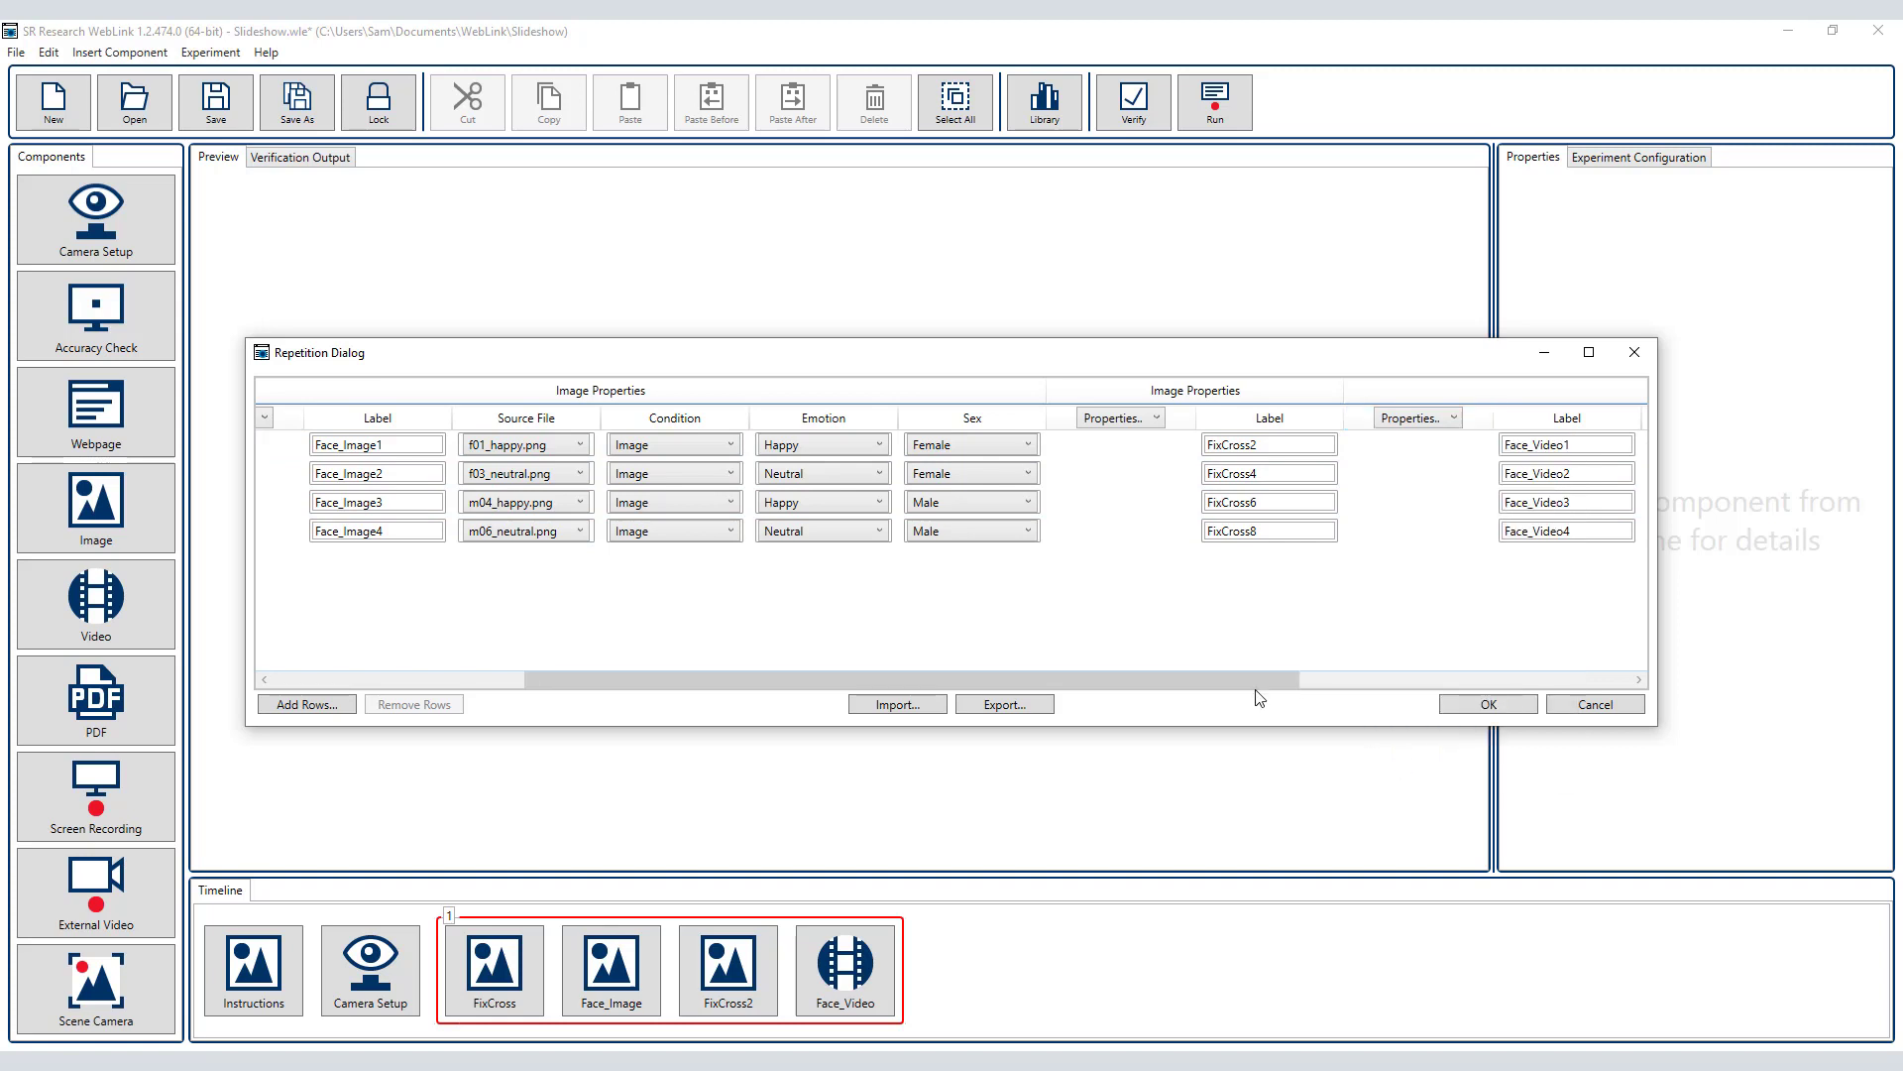
- Set the source files of Face_Video2, Face_Video3 and Face_Video4 to the f04 neutral, m02 joy and m03 neutral face-forward videos
{"action": "left_click_drag", "start_coordinate": [1159, 680], "coordinate": [1657, 674]}
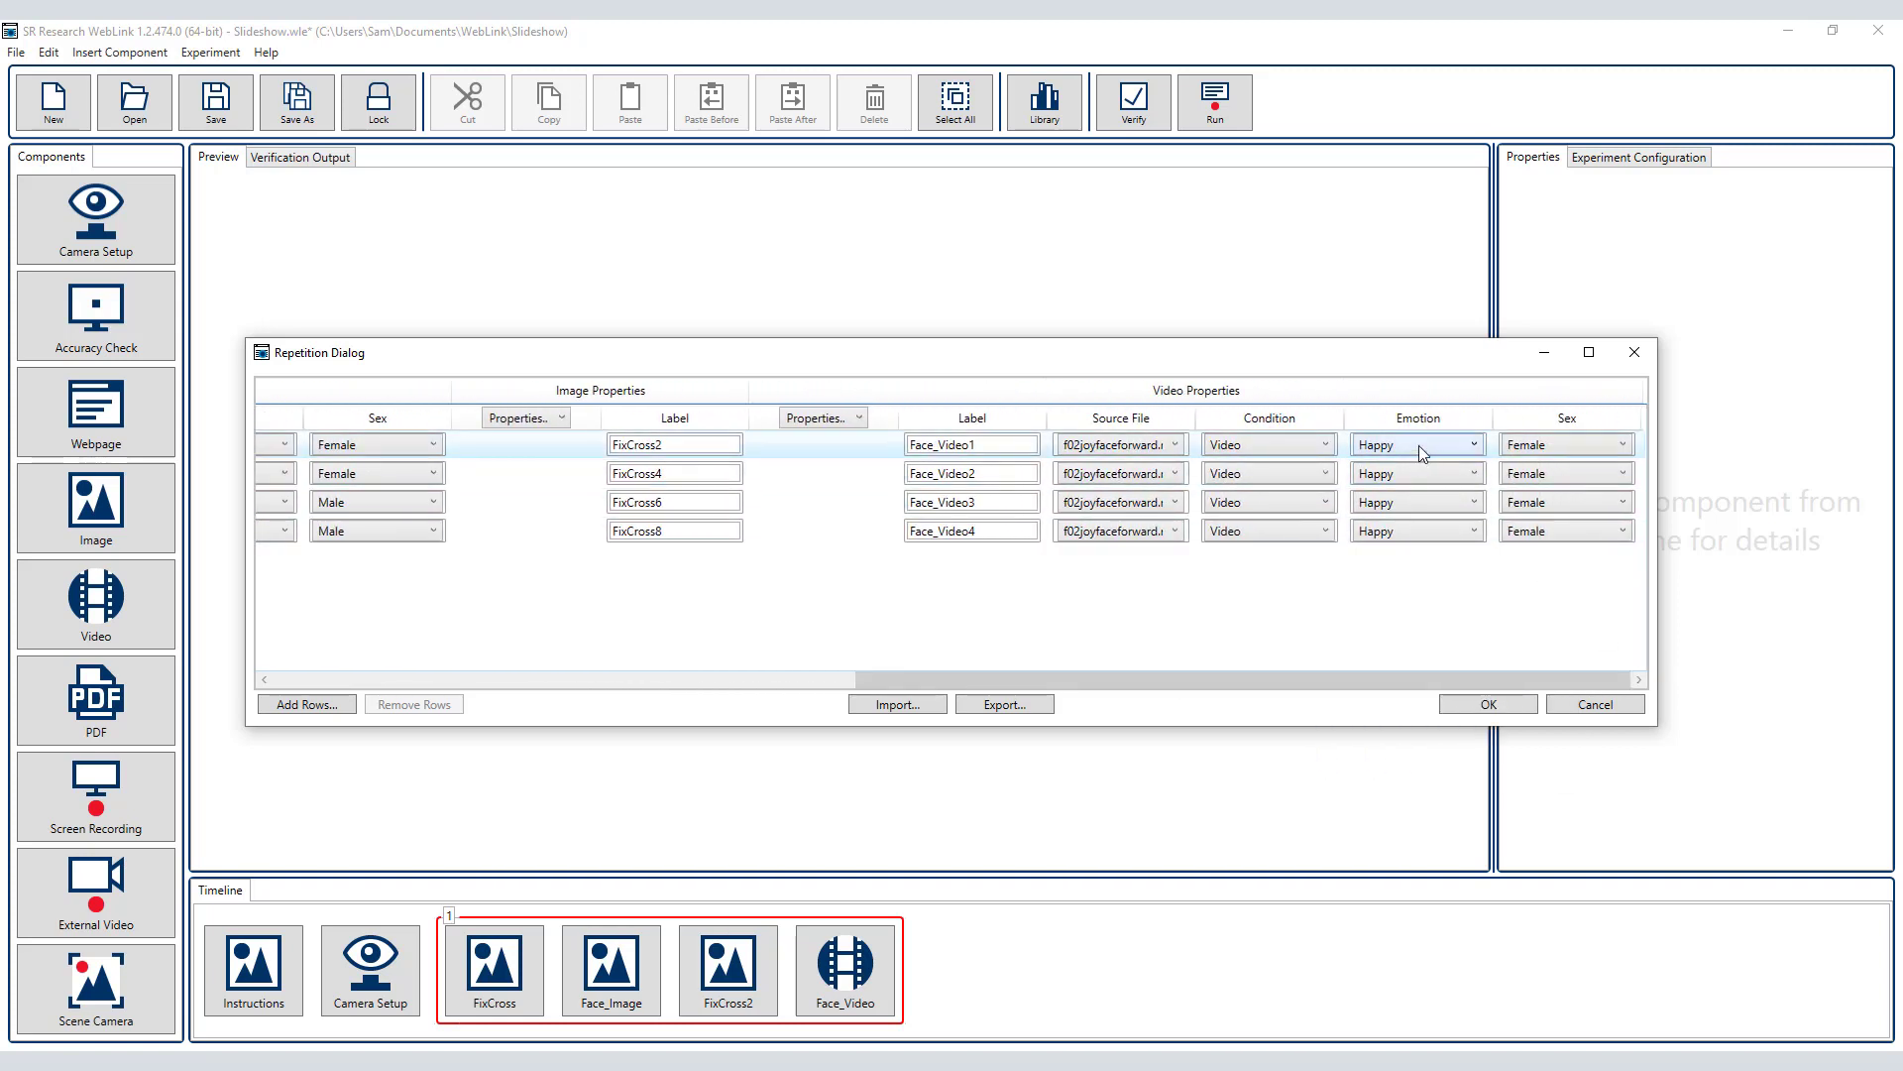
{"action": "left_click", "coordinate": [1155, 475]}
{"action": "left_click", "coordinate": [1133, 515]}
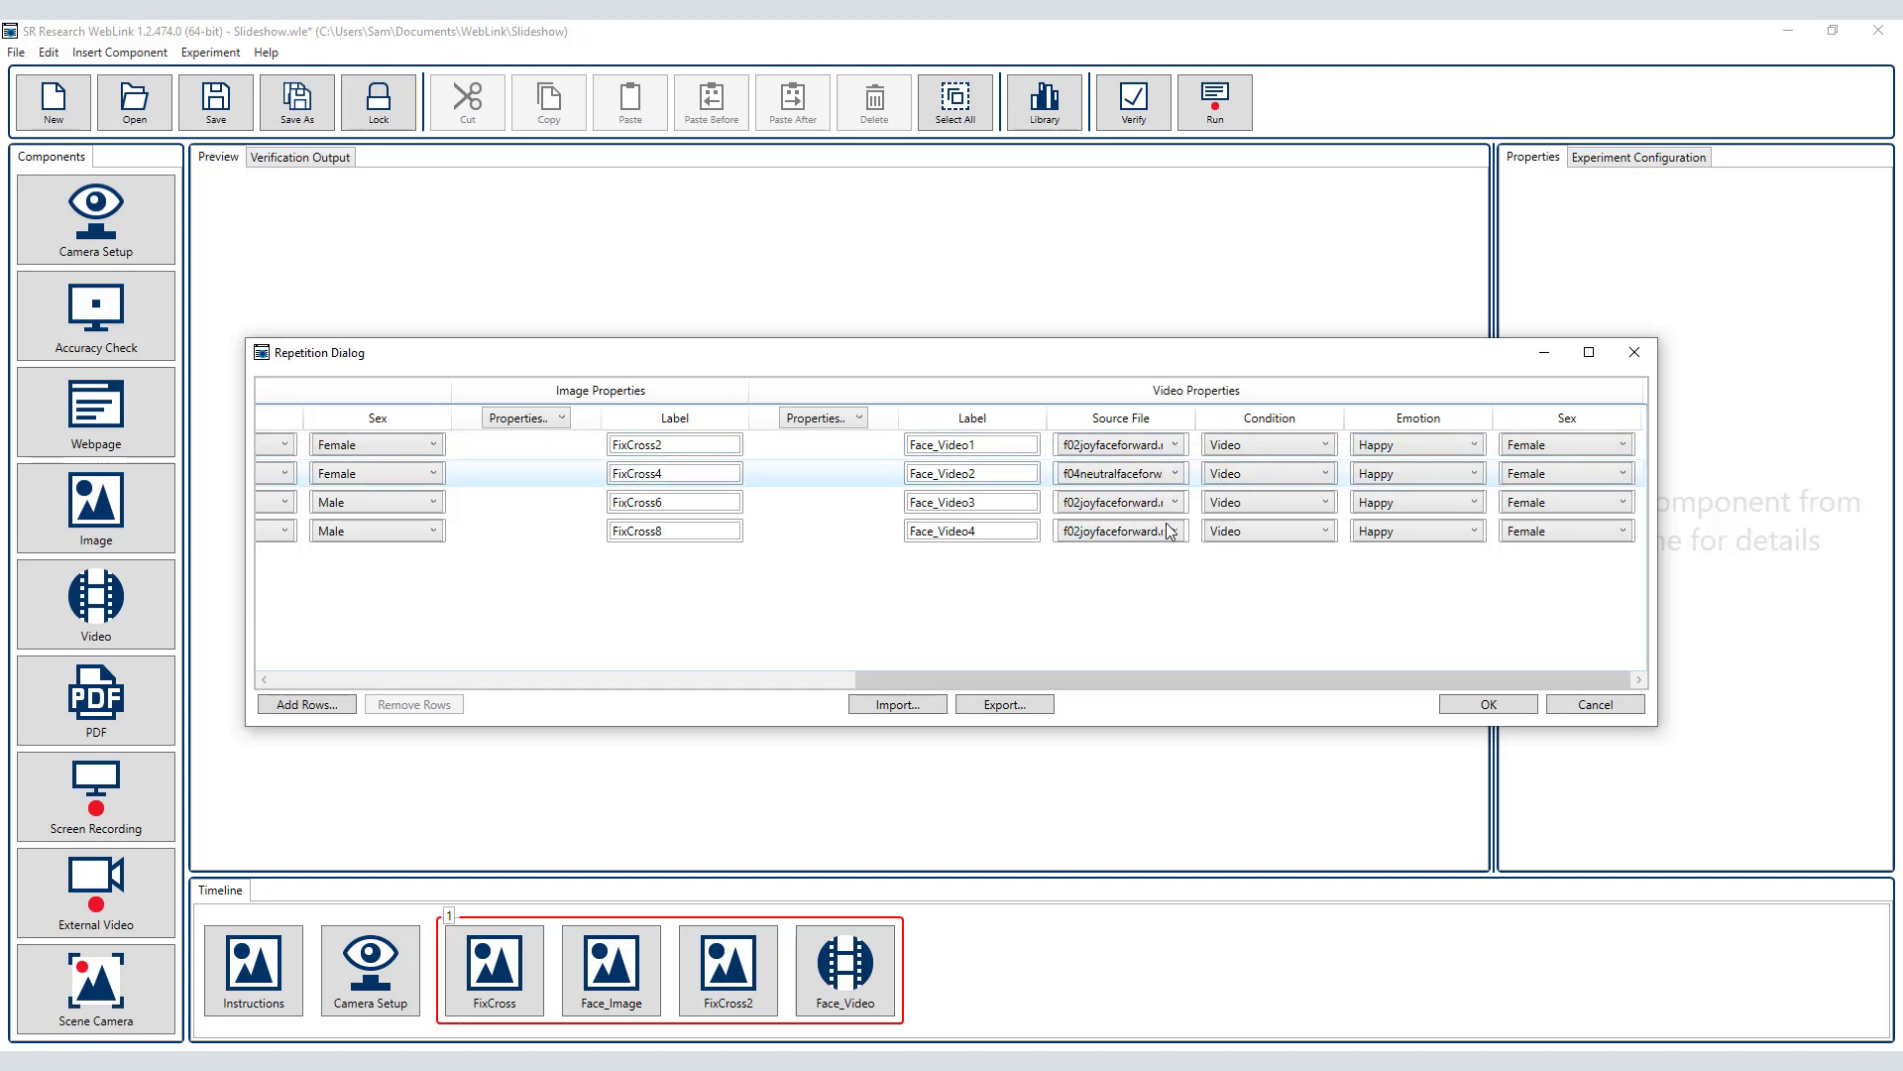
{"action": "left_click", "coordinate": [1155, 502]}
{"action": "left_click", "coordinate": [1150, 564]}
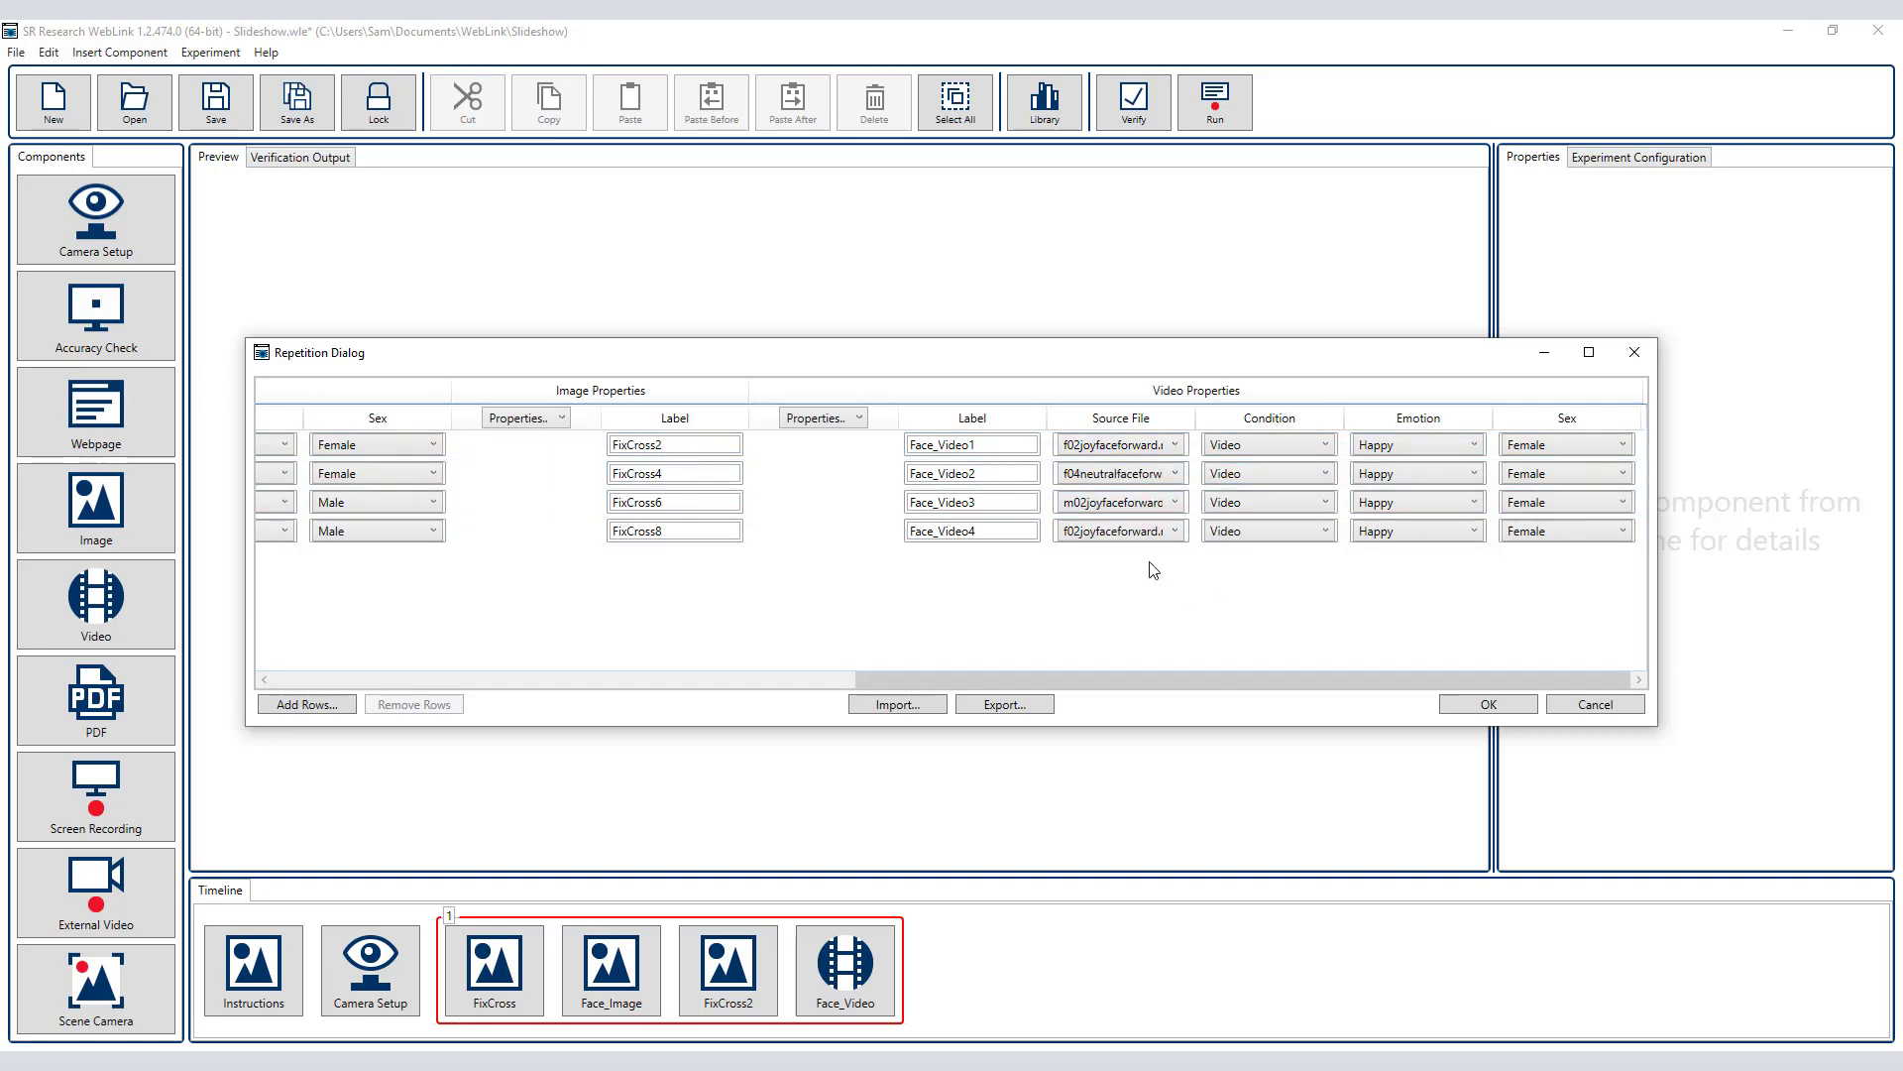
{"action": "left_click", "coordinate": [1155, 531]}
{"action": "left_click", "coordinate": [1137, 612]}
- Set Sex to Male for Face_Video3 and Face_Video4 in the repetition table
{"action": "left_click", "coordinate": [1562, 502]}
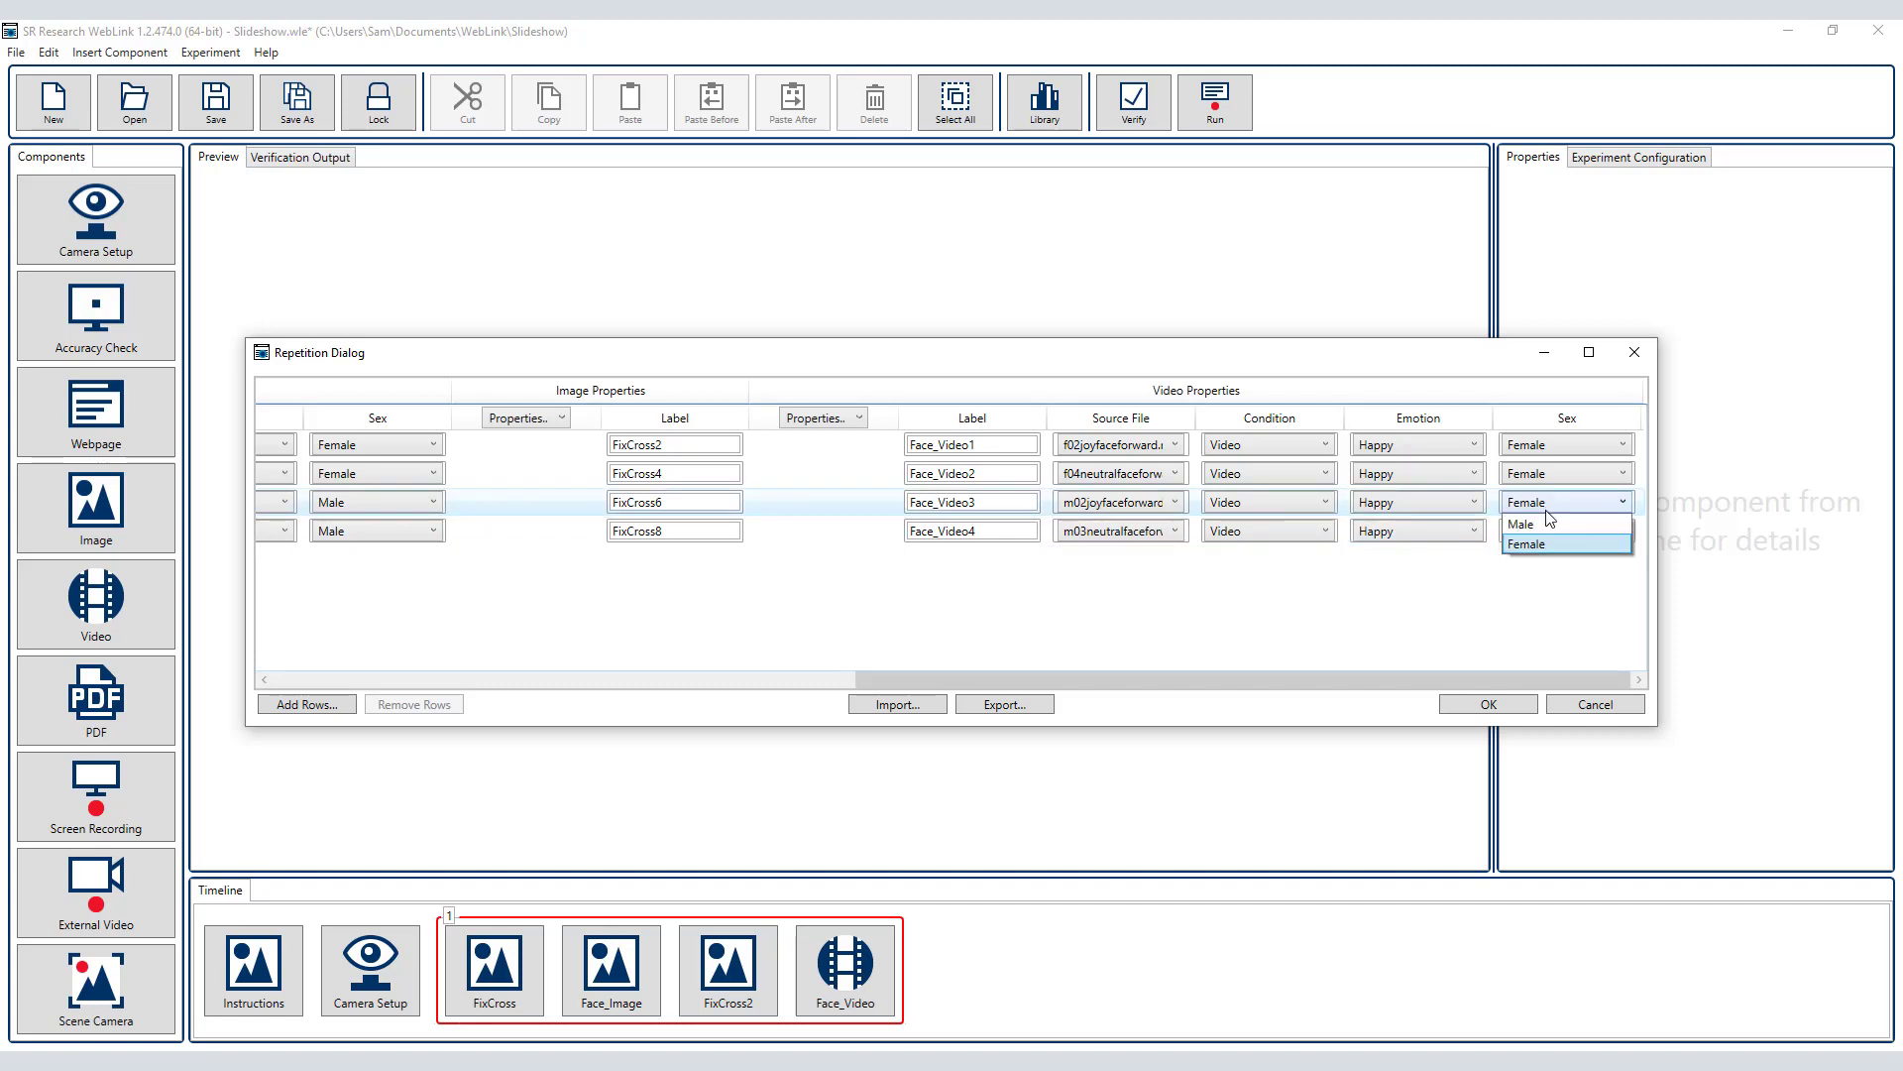
{"action": "left_click", "coordinate": [1534, 517]}
{"action": "left_click", "coordinate": [1561, 531]}
{"action": "left_click", "coordinate": [1534, 552]}
- Set Emotion to Neutral for Face_Video2 and Face_Video4 in the repetition table and save the experiment
{"action": "left_click", "coordinate": [1413, 474]}
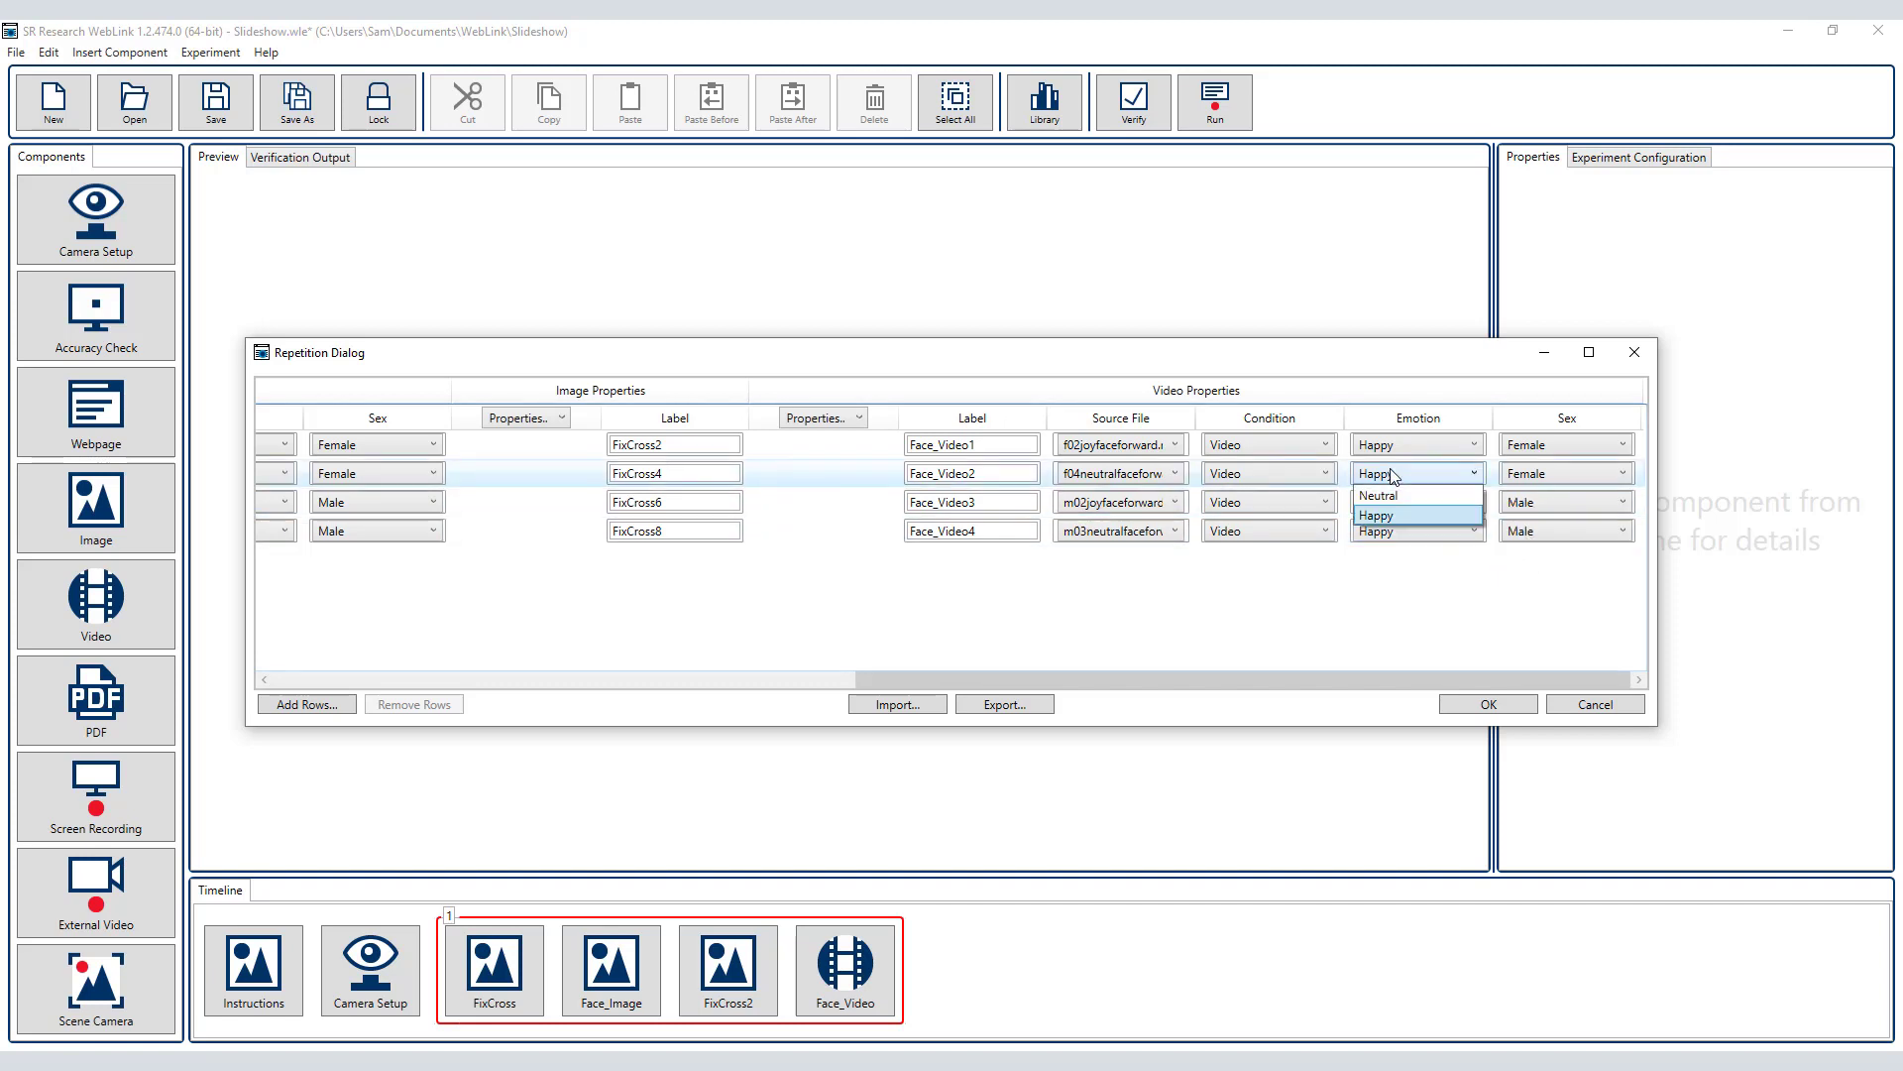
{"action": "left_click", "coordinate": [1387, 507]}
{"action": "left_click", "coordinate": [1412, 530]}
{"action": "left_click", "coordinate": [1428, 558]}
{"action": "left_click", "coordinate": [1493, 708]}
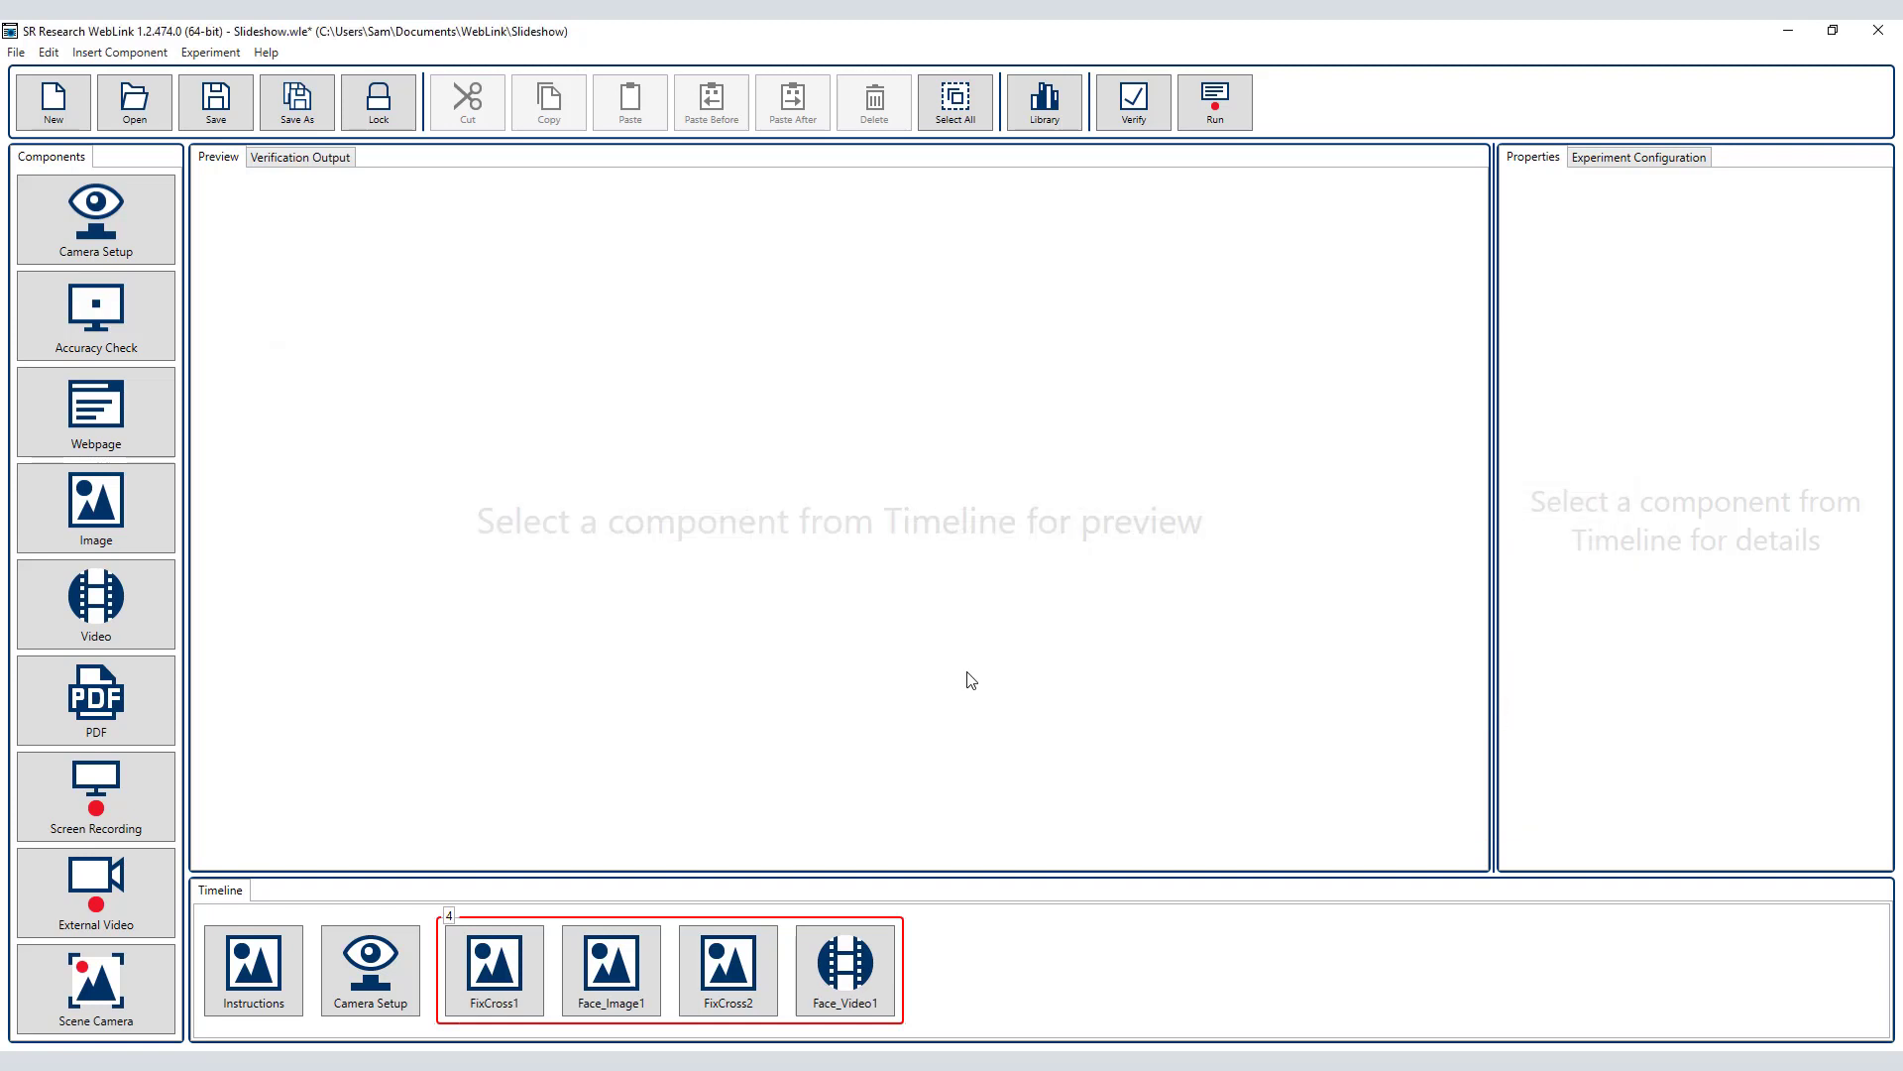
{"action": "left_click", "coordinate": [229, 103]}
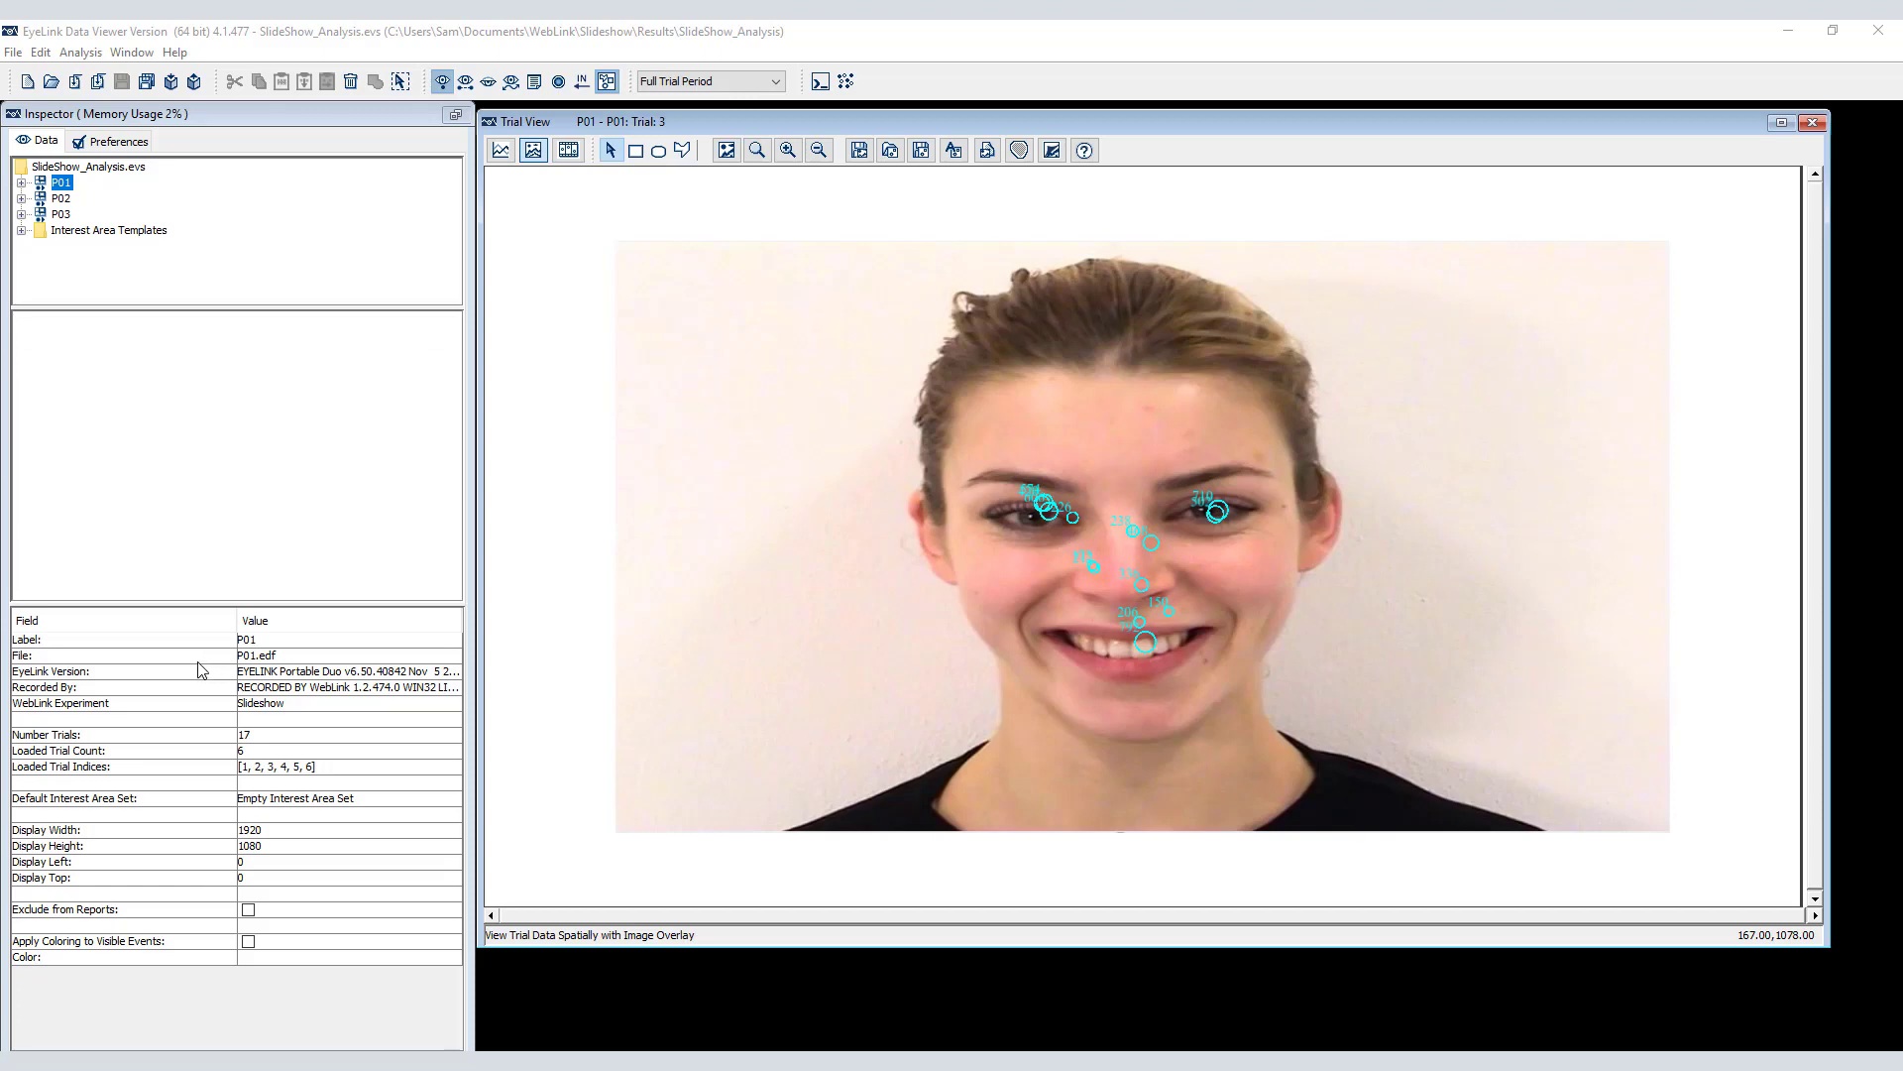
- In EyeLink Data Viewer, view trials 3 to 7 of recording P02 with their fixation overlays
{"action": "left_click", "coordinate": [21, 199]}
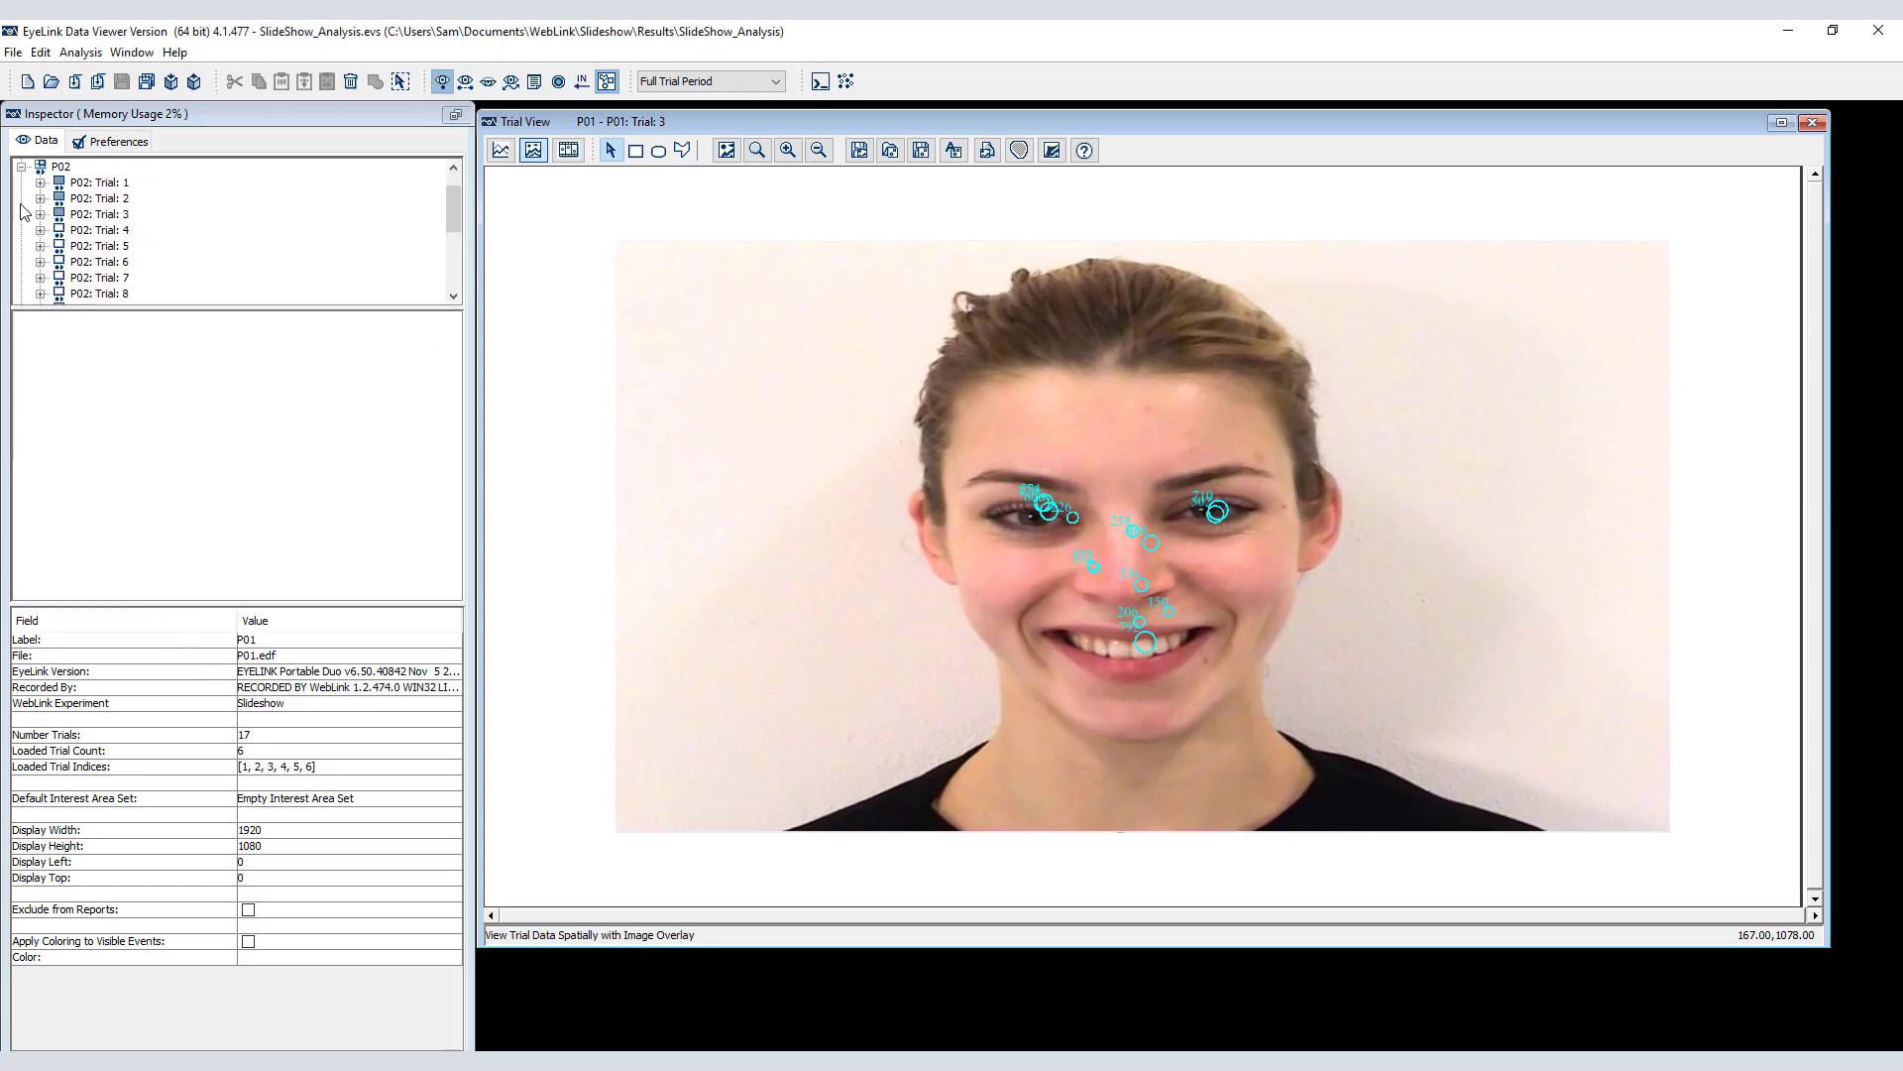
{"action": "left_click", "coordinate": [103, 216]}
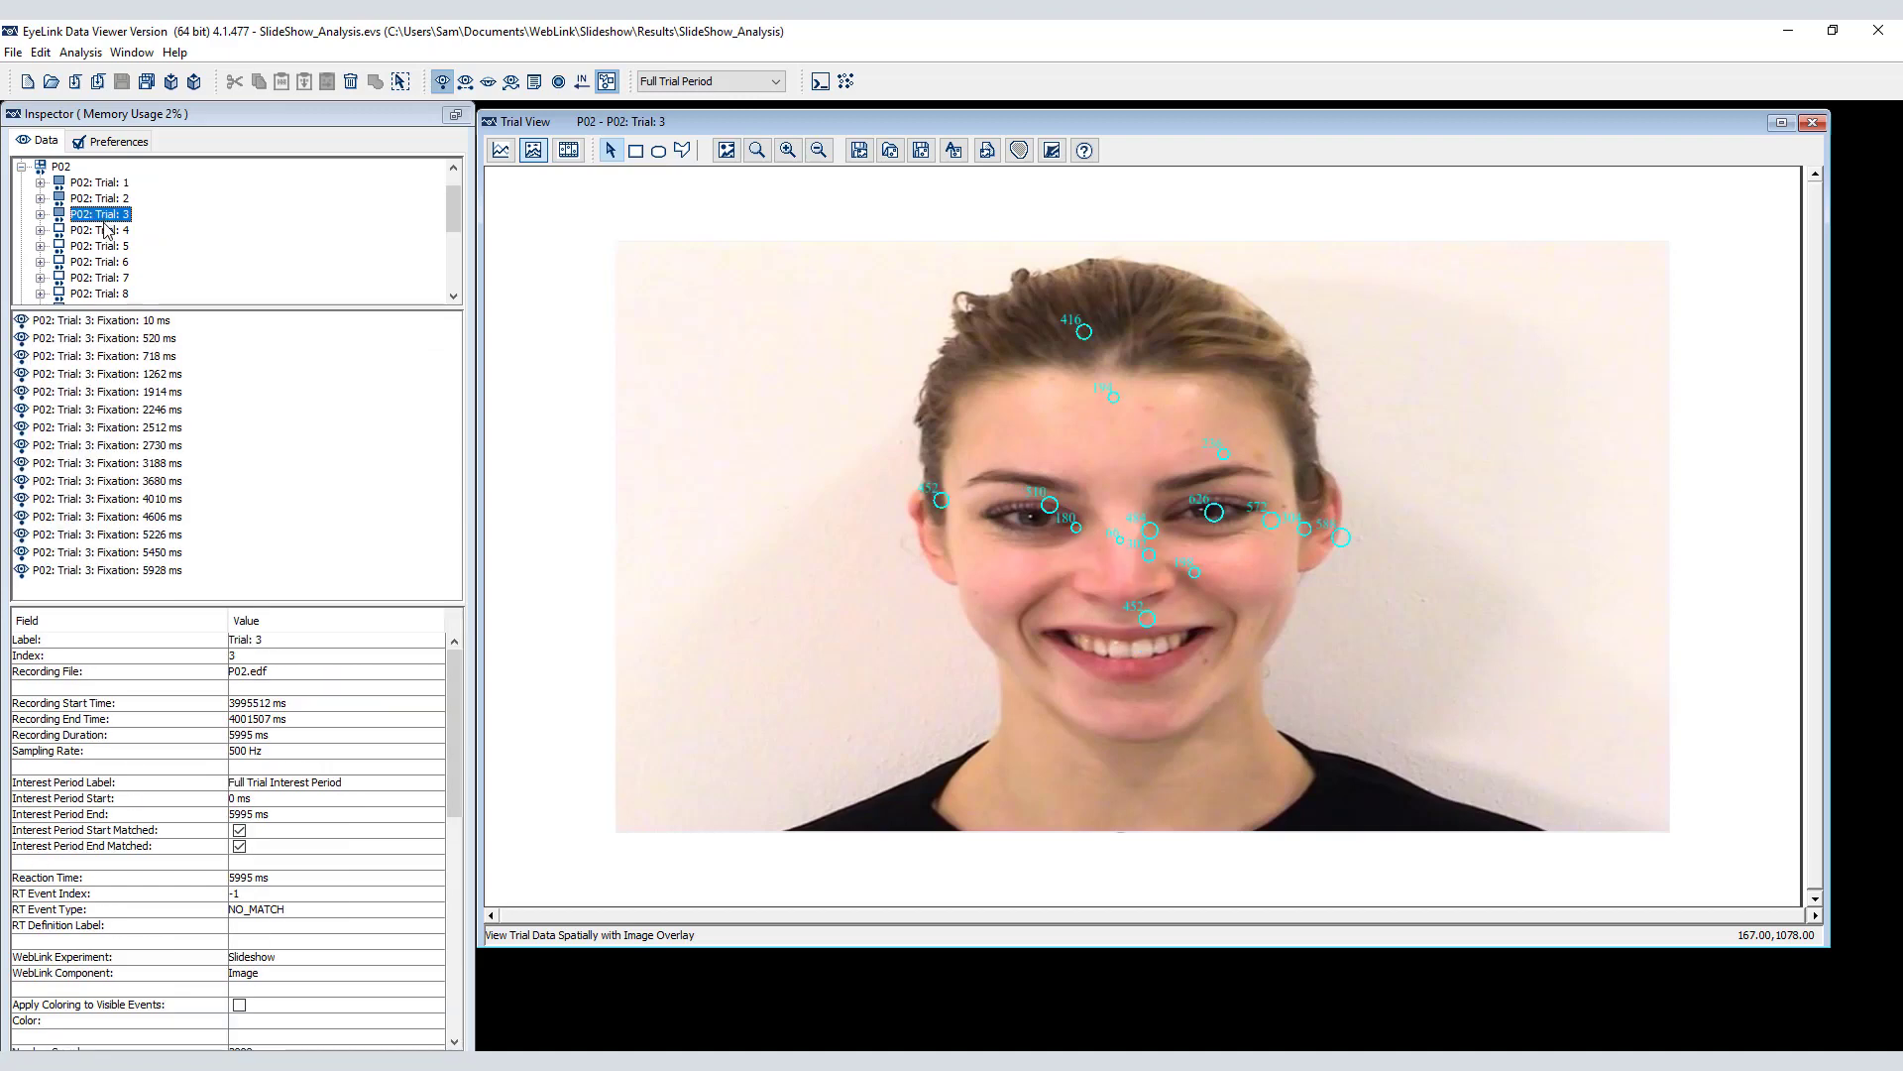
{"action": "left_click", "coordinate": [107, 232]}
{"action": "left_click", "coordinate": [109, 247]}
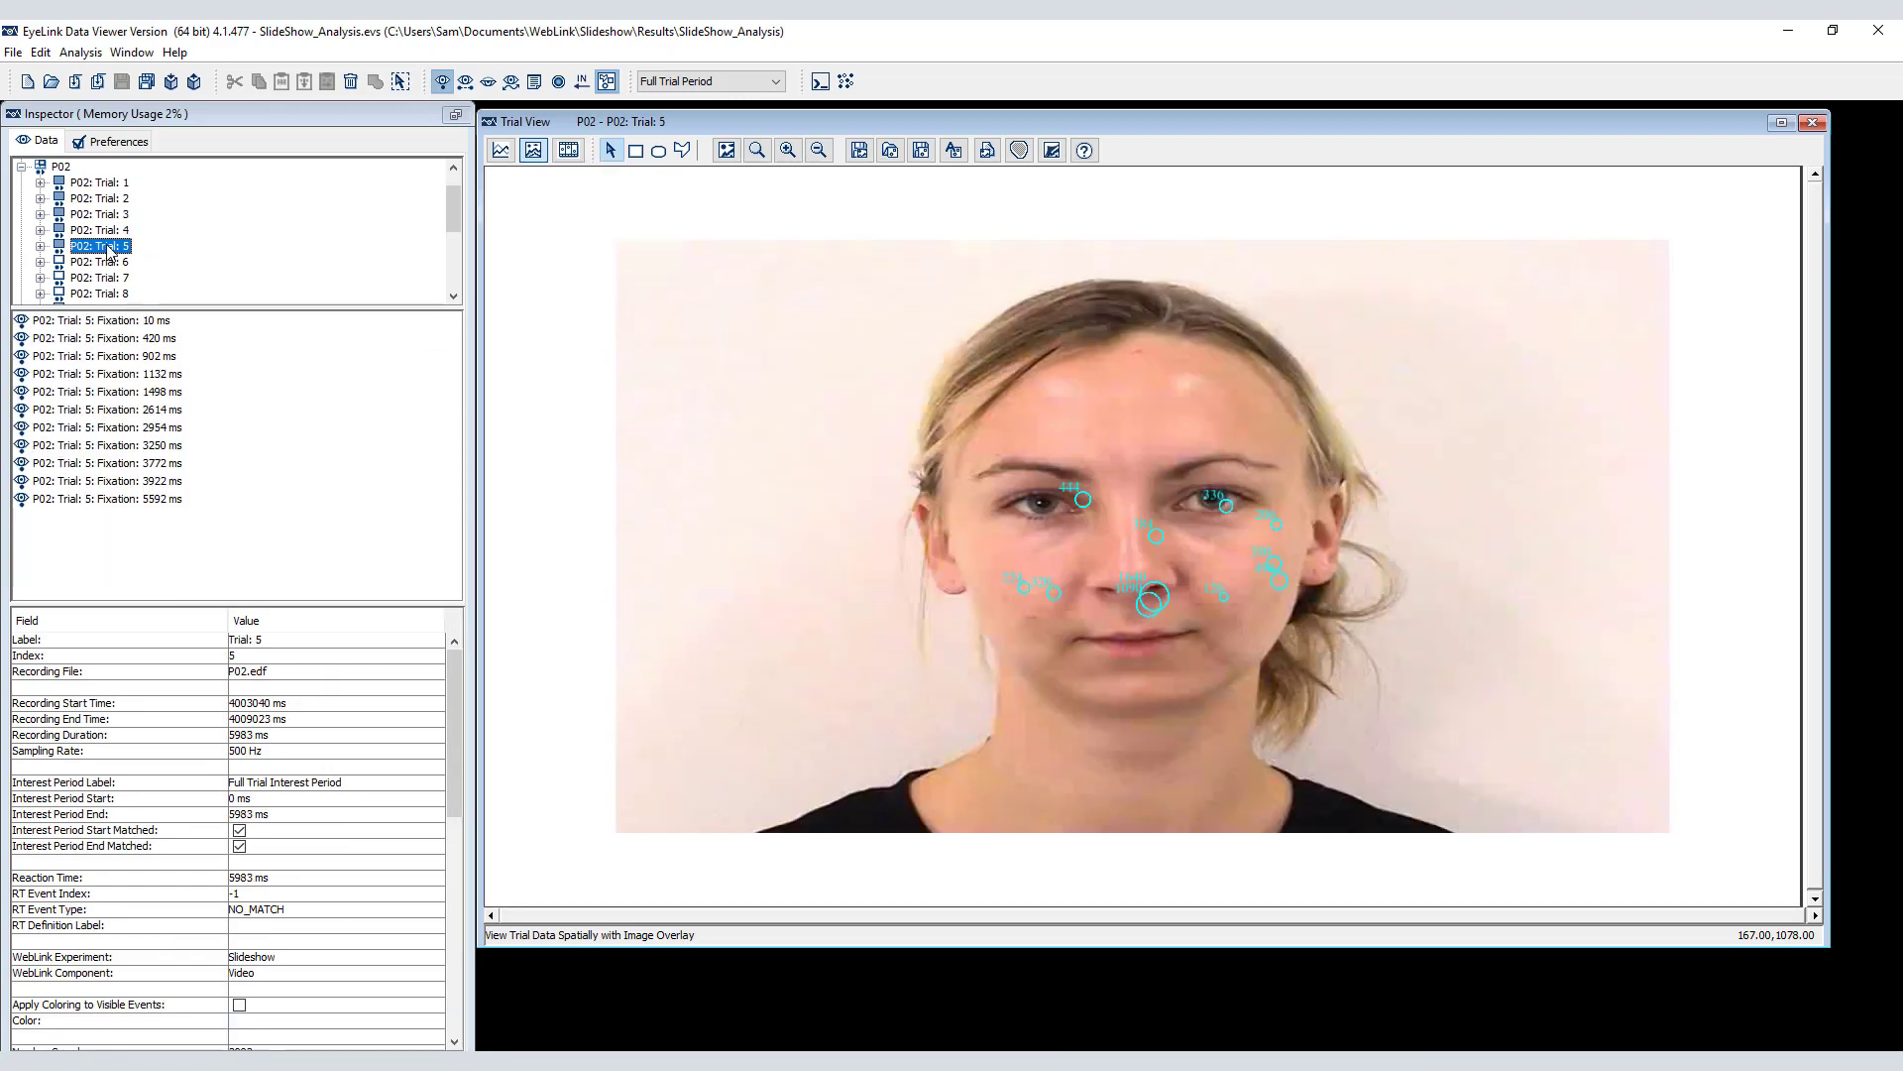
{"action": "left_click", "coordinate": [113, 264]}
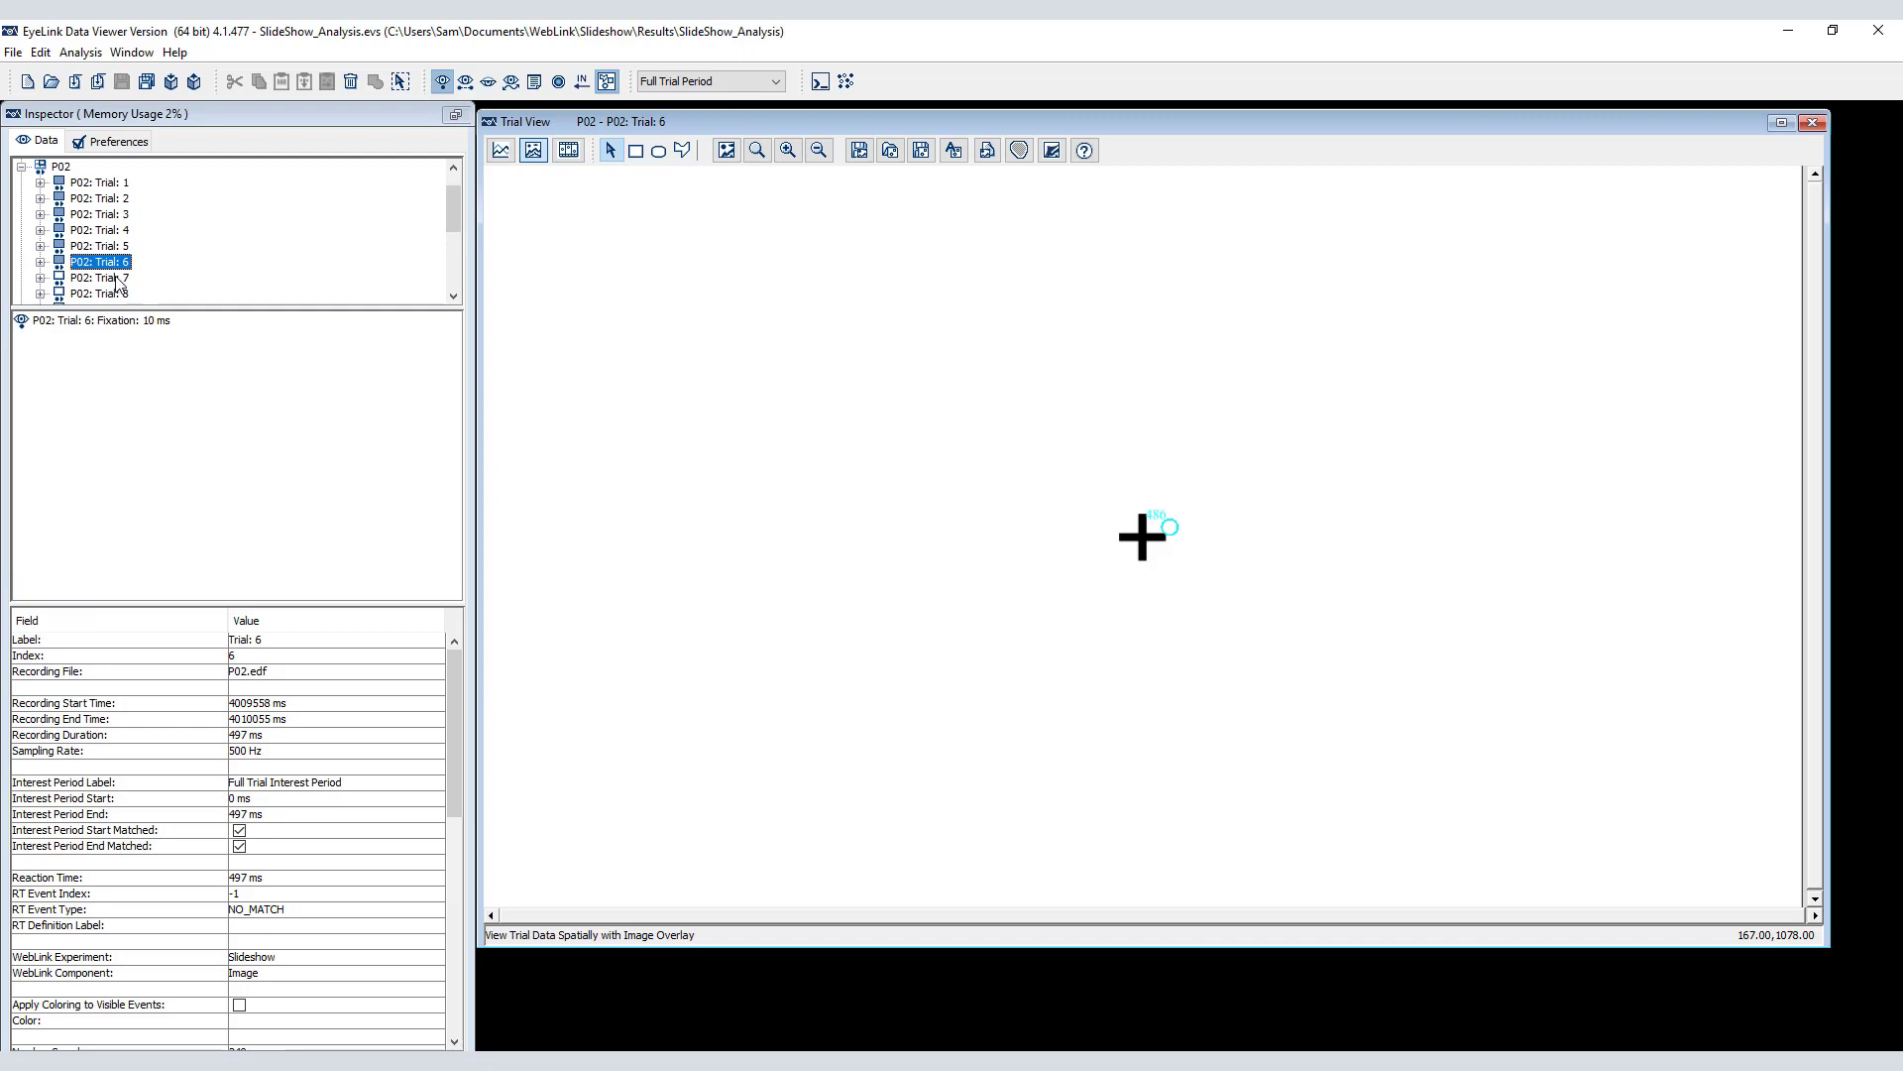
{"action": "left_click", "coordinate": [117, 280]}
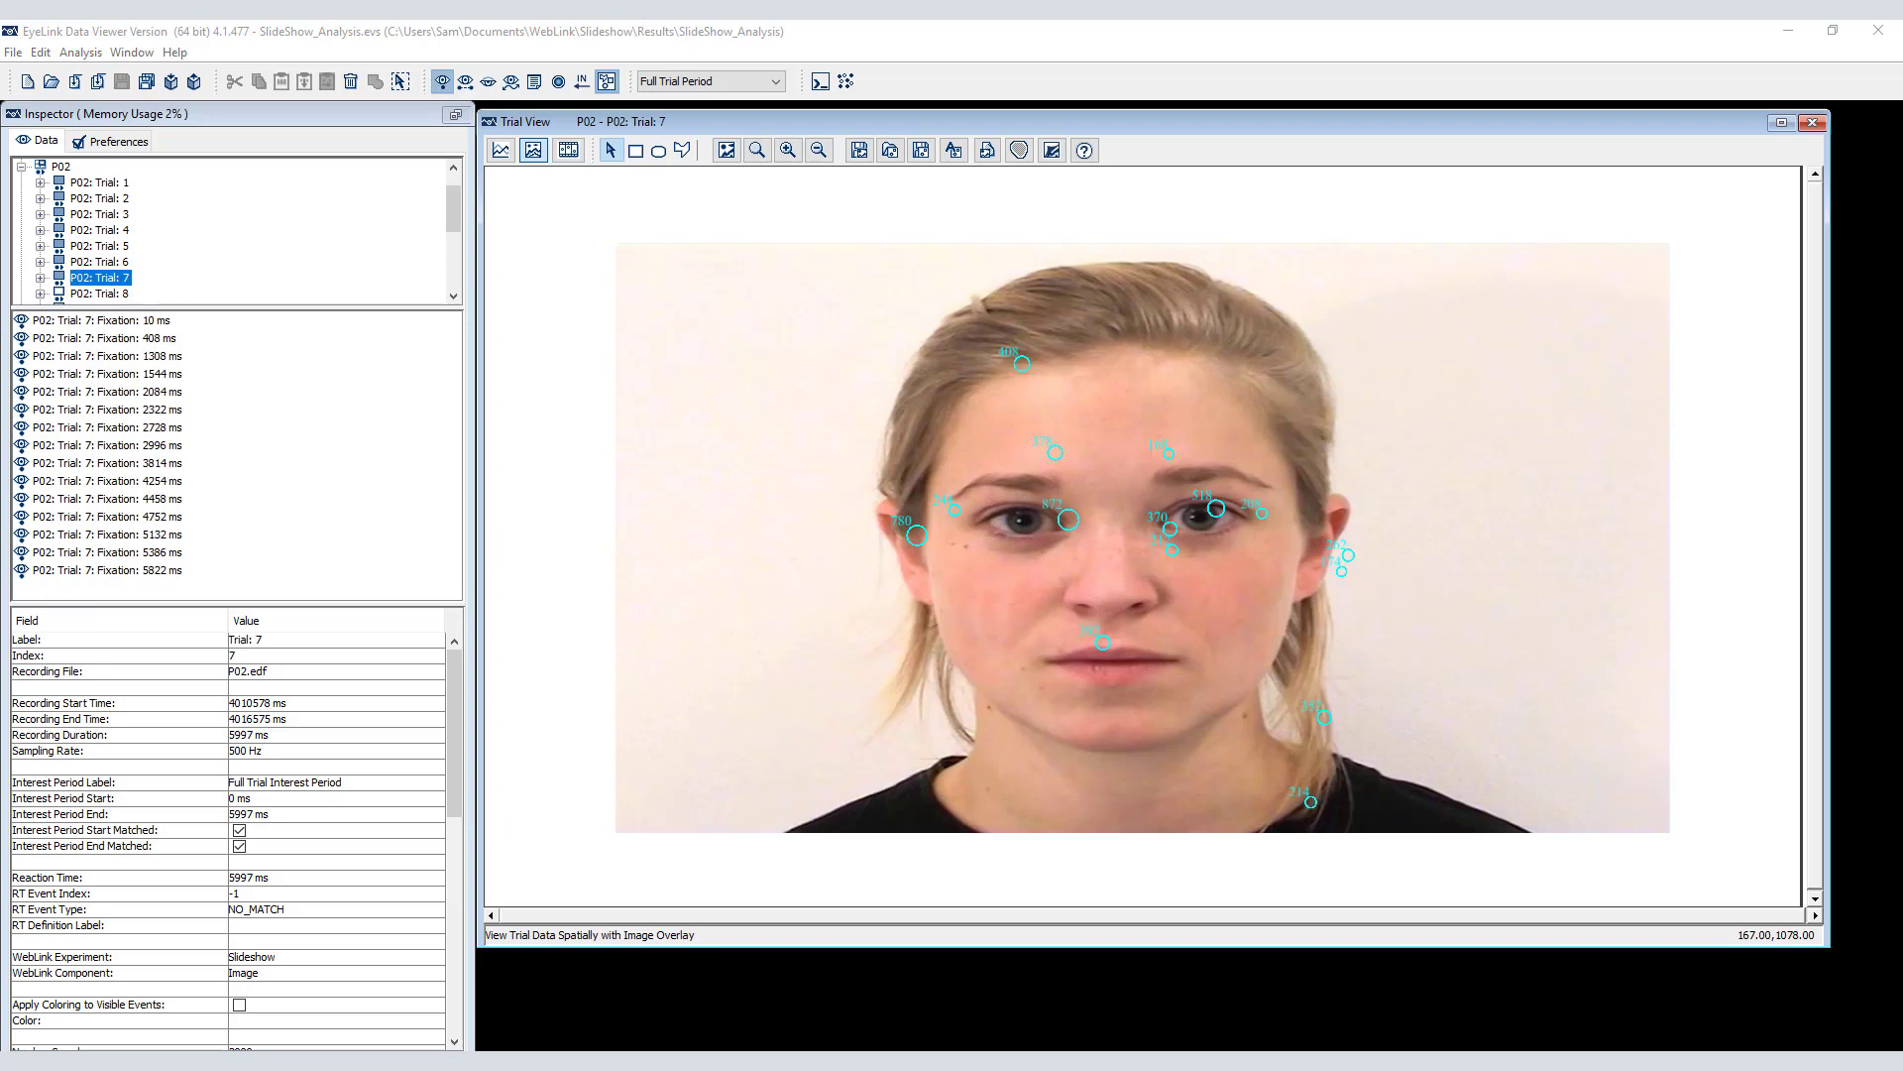
- Regroup the trials of the viewing session by the Condition variable
{"action": "left_click", "coordinate": [40, 53]}
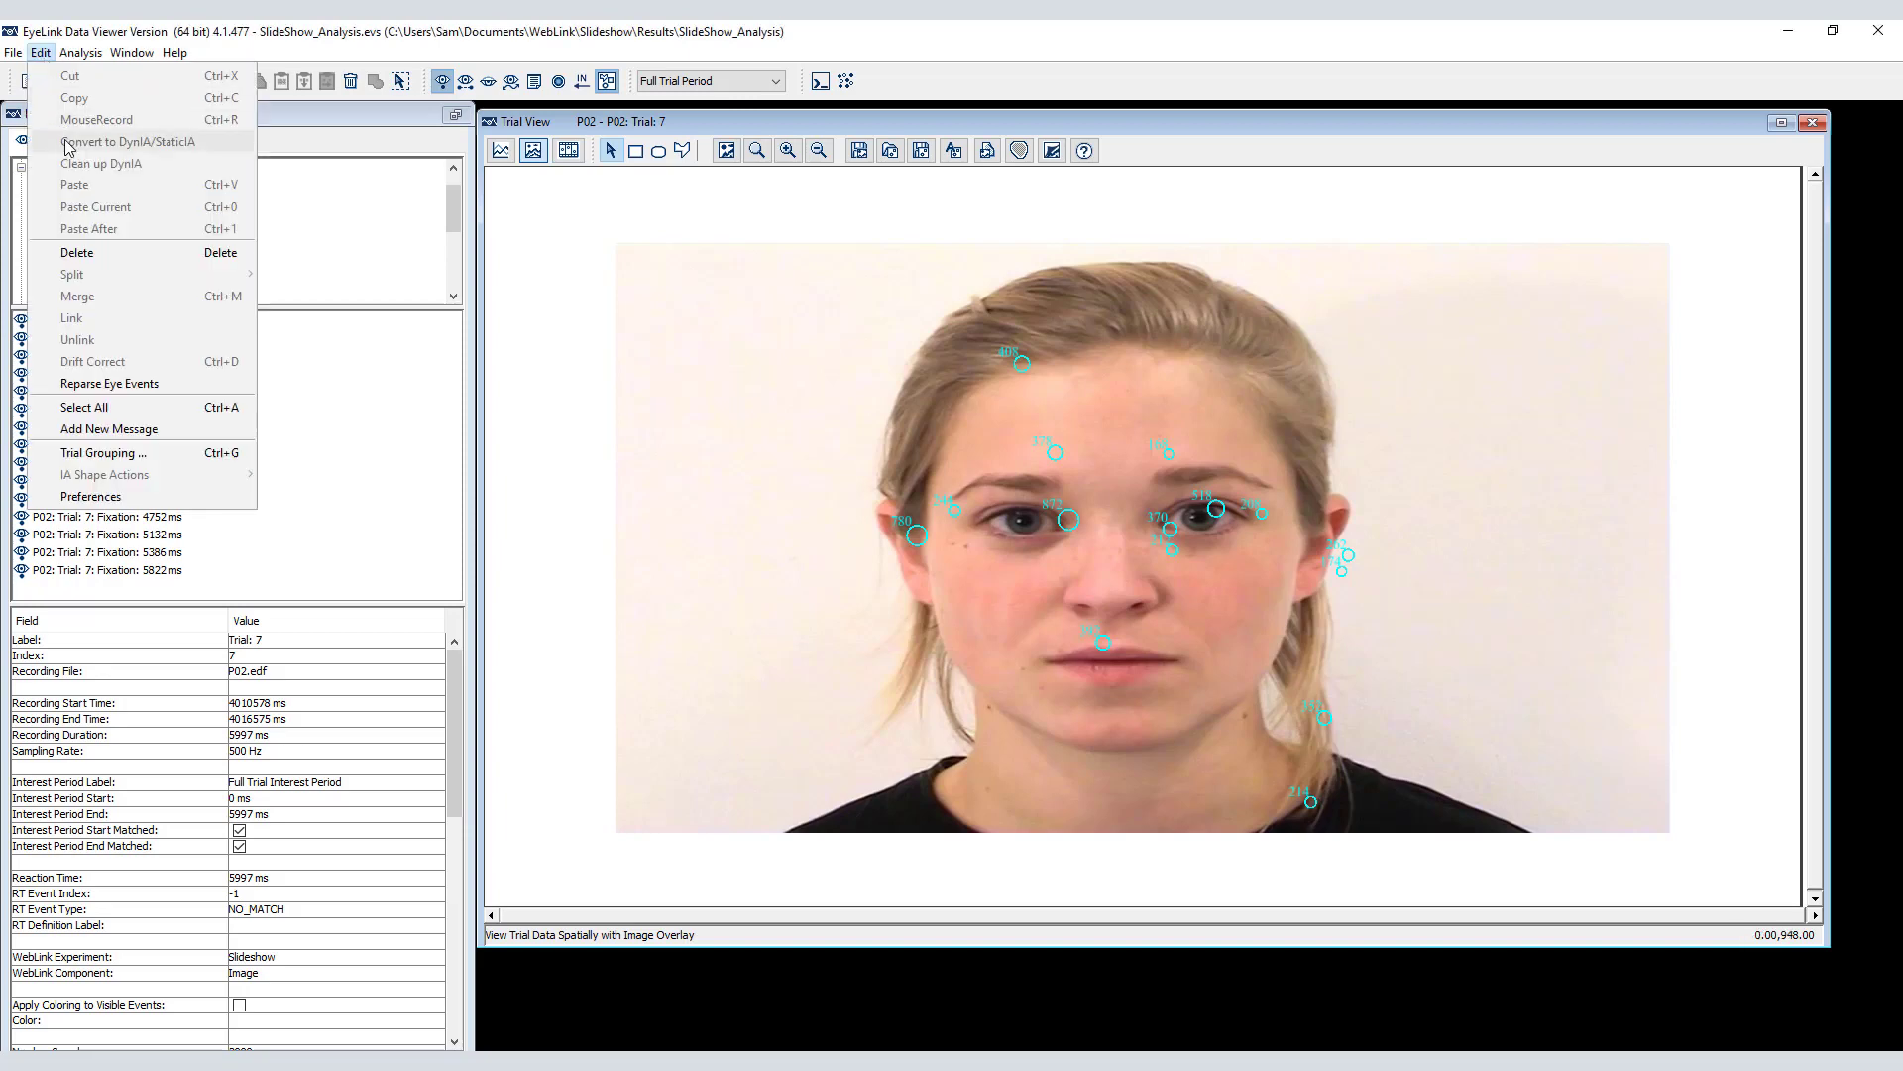
{"action": "left_click", "coordinate": [101, 453]}
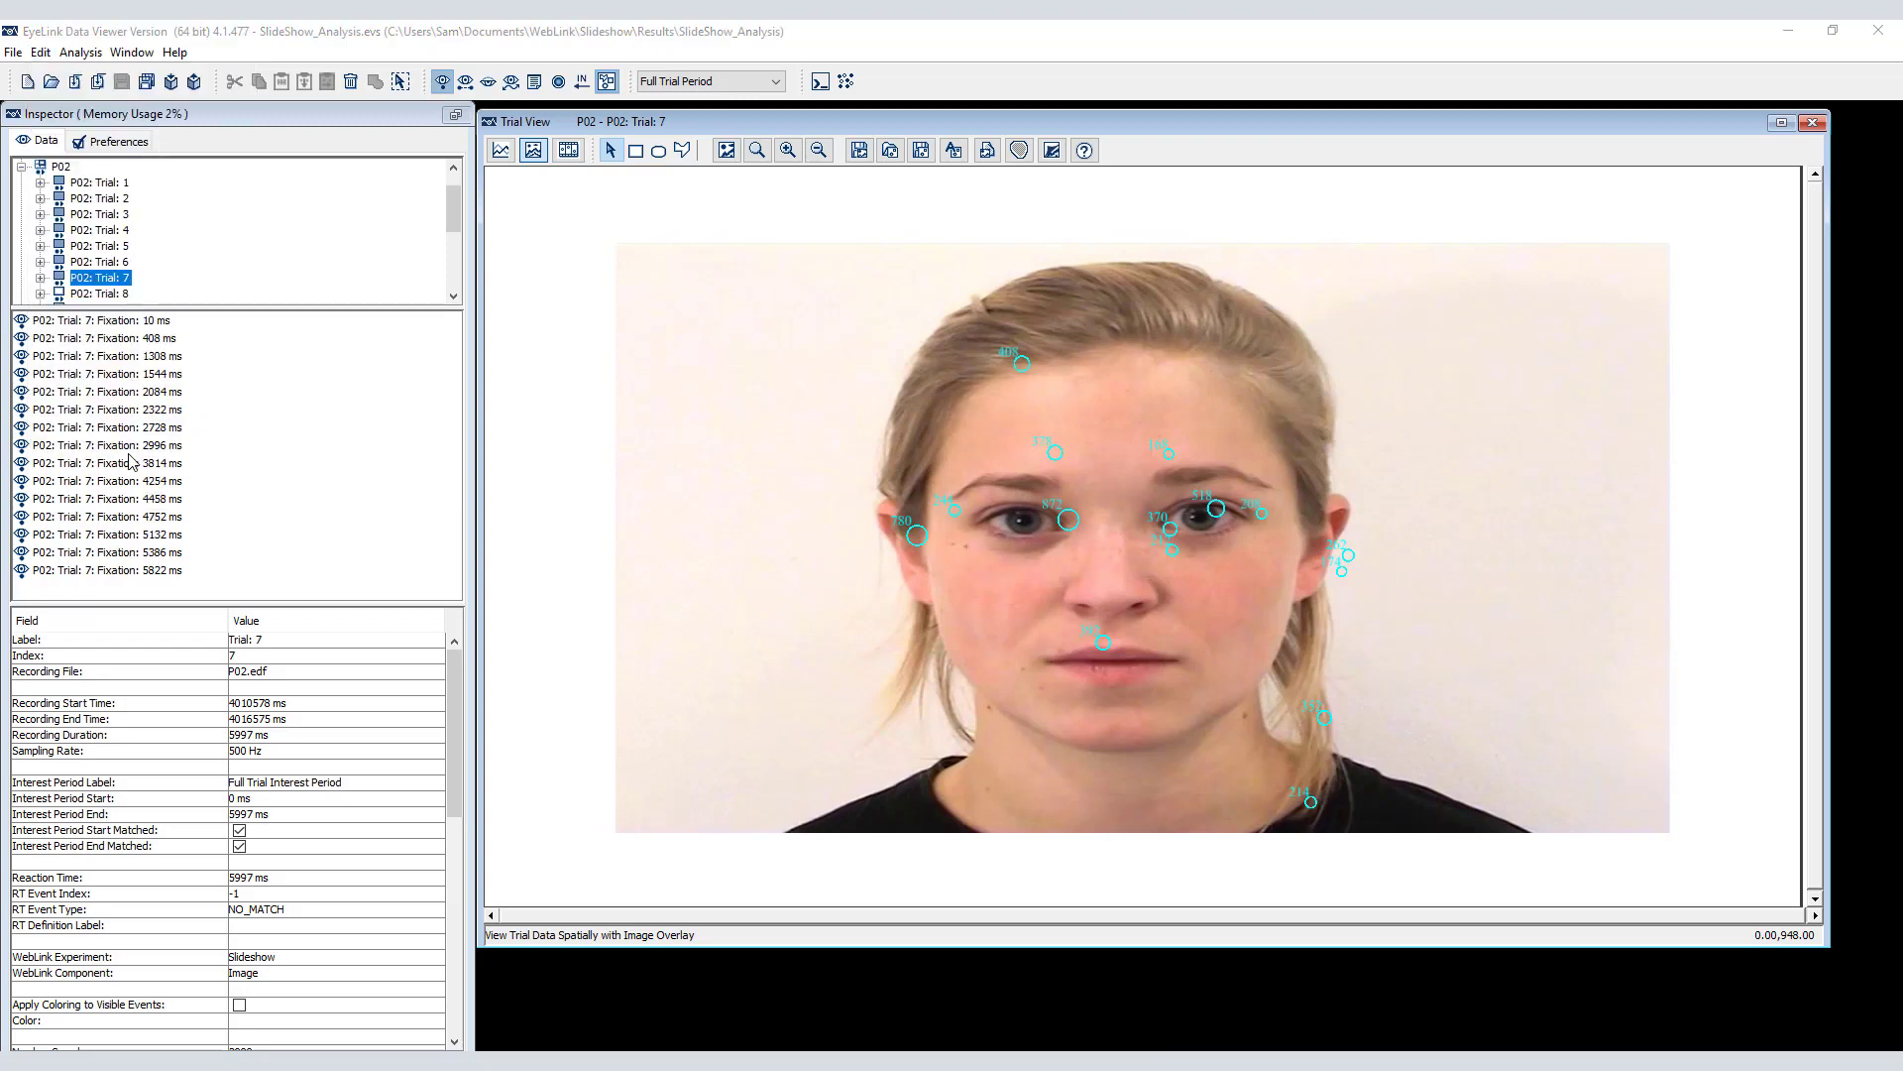
{"action": "left_click", "coordinate": [648, 477]}
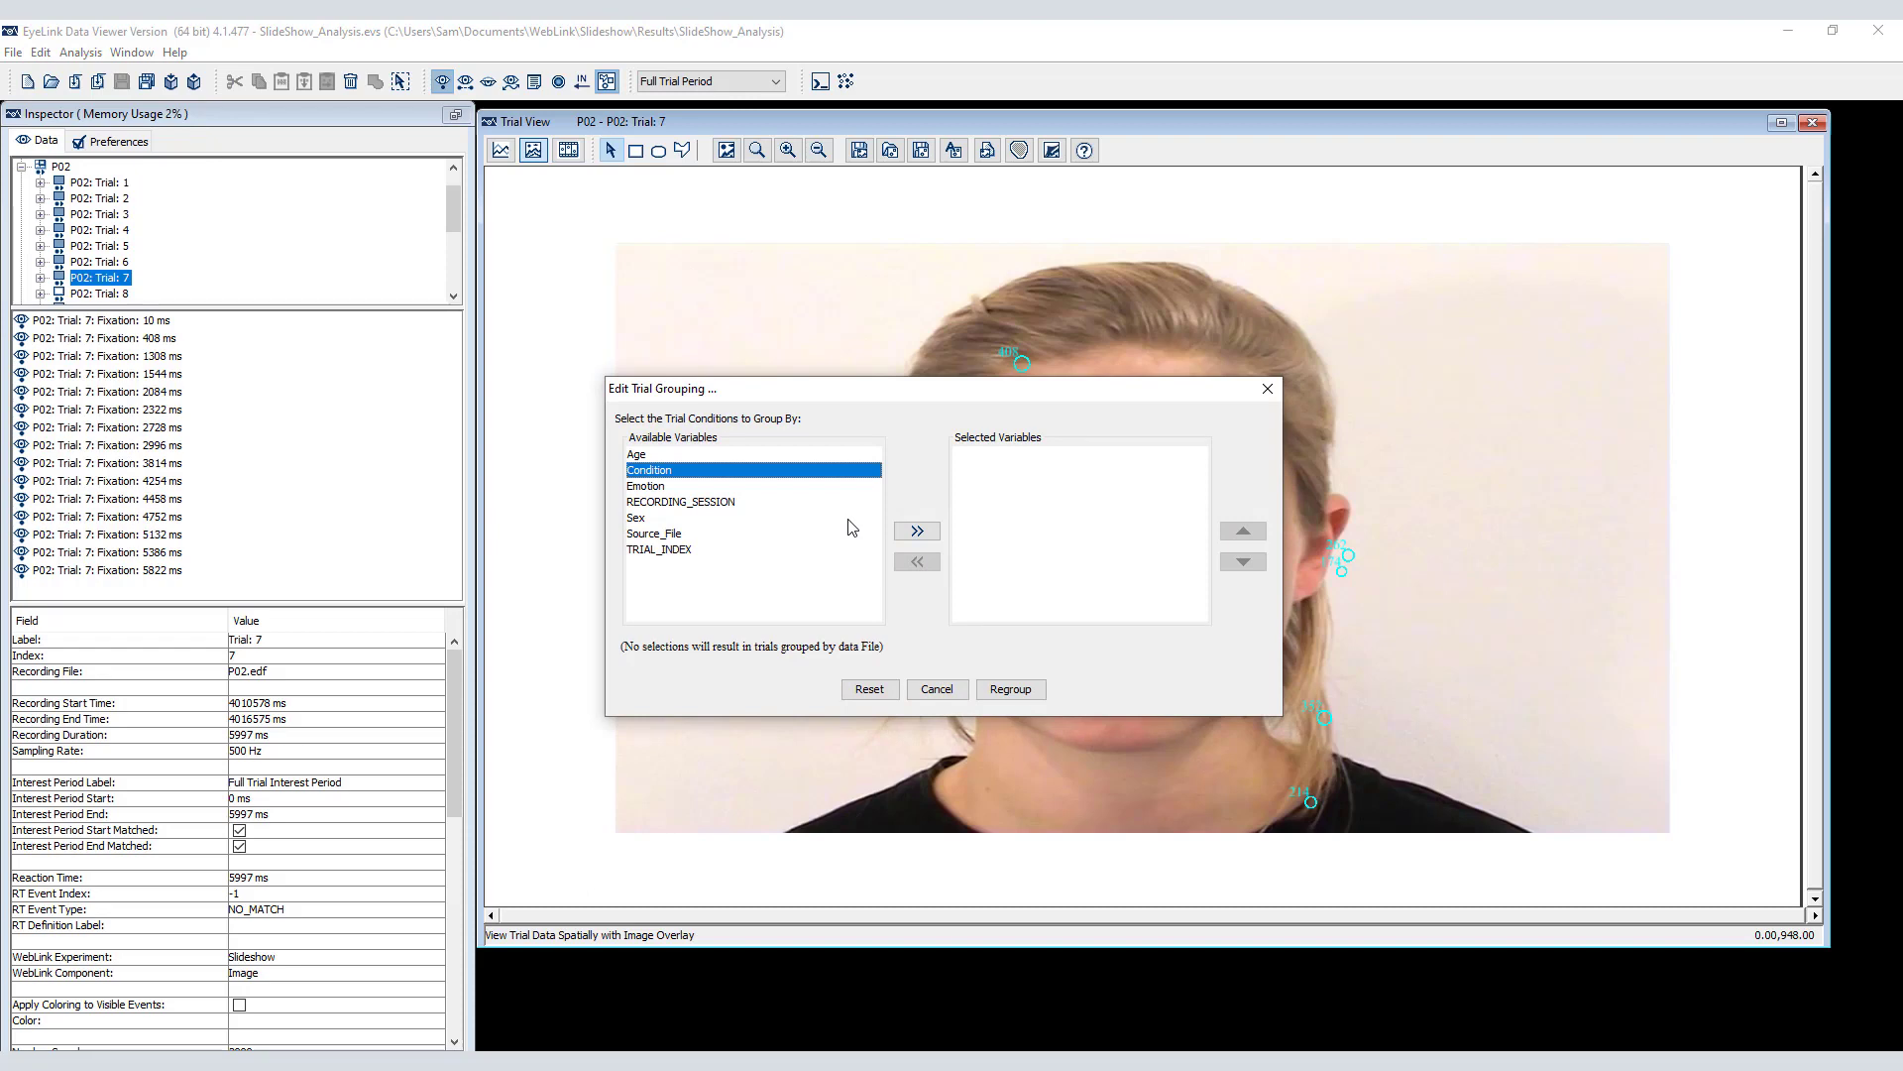
{"action": "left_click", "coordinate": [917, 530]}
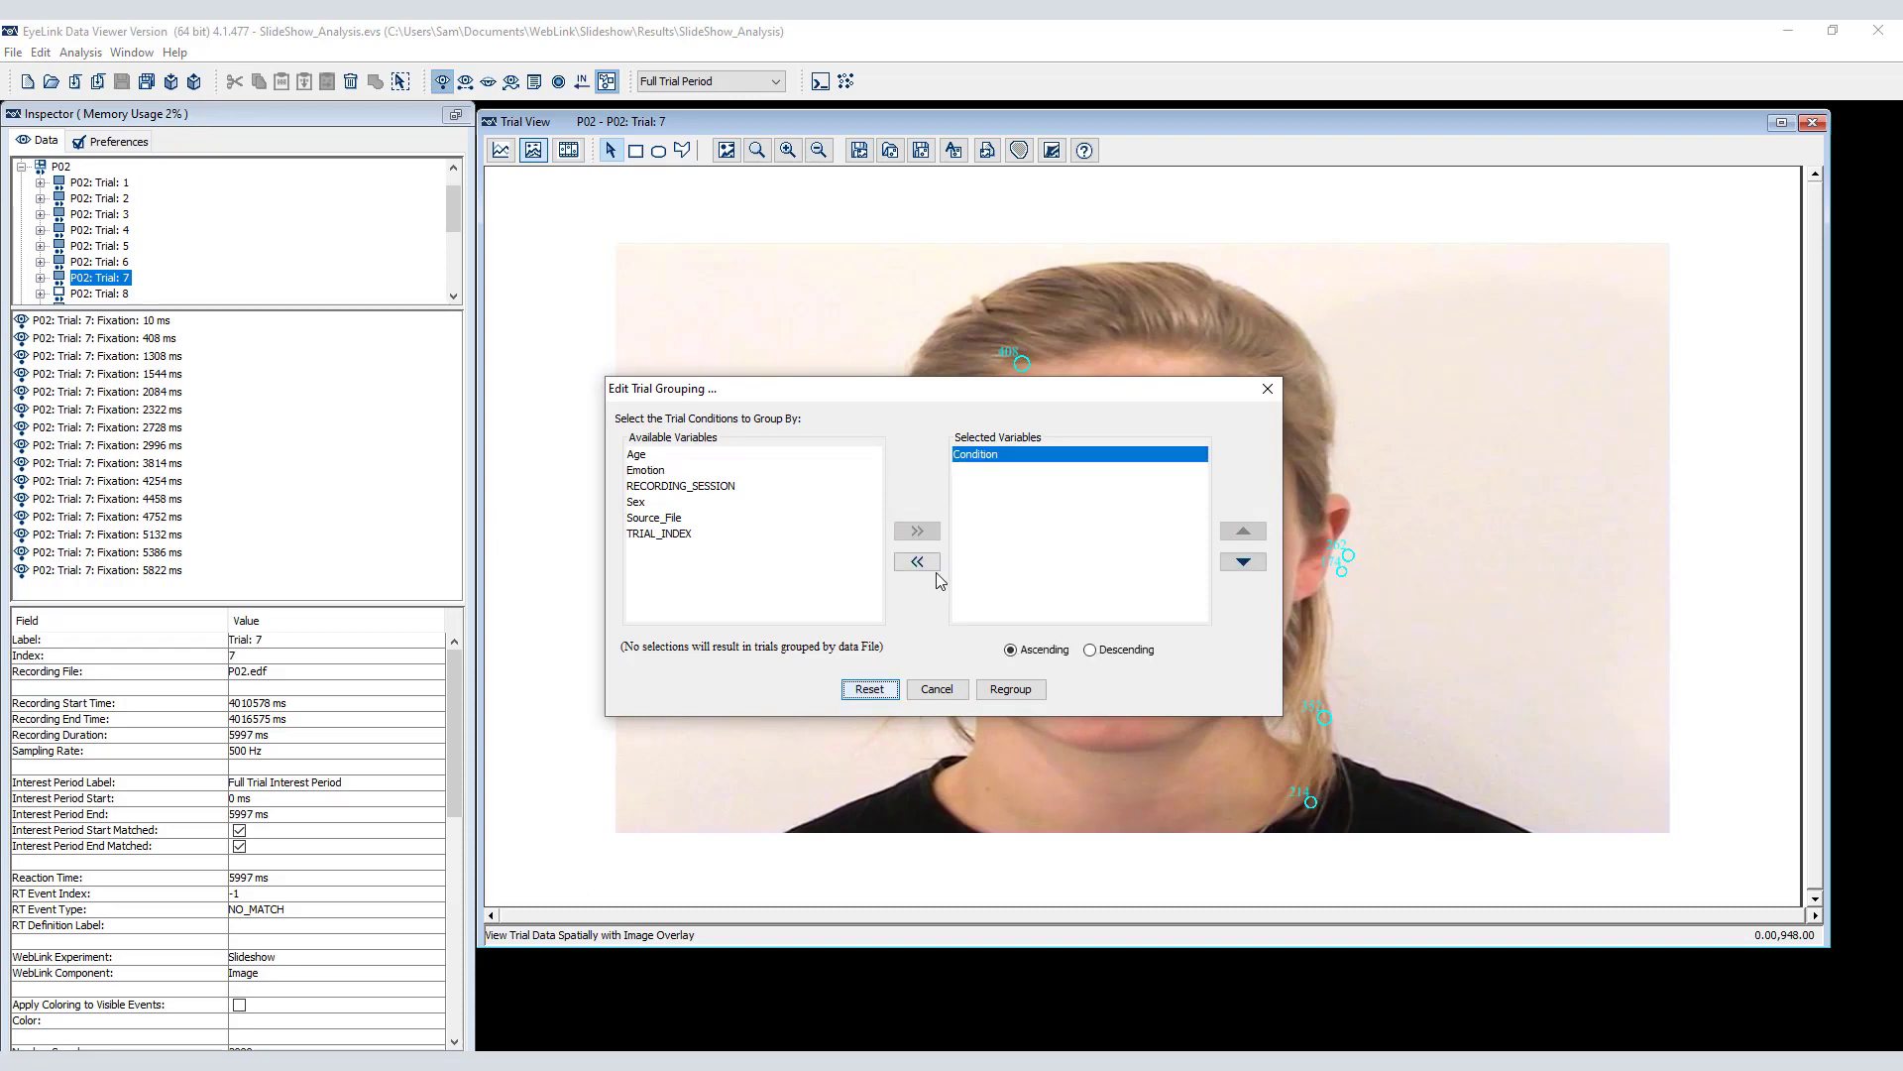
{"action": "left_click", "coordinate": [1009, 689]}
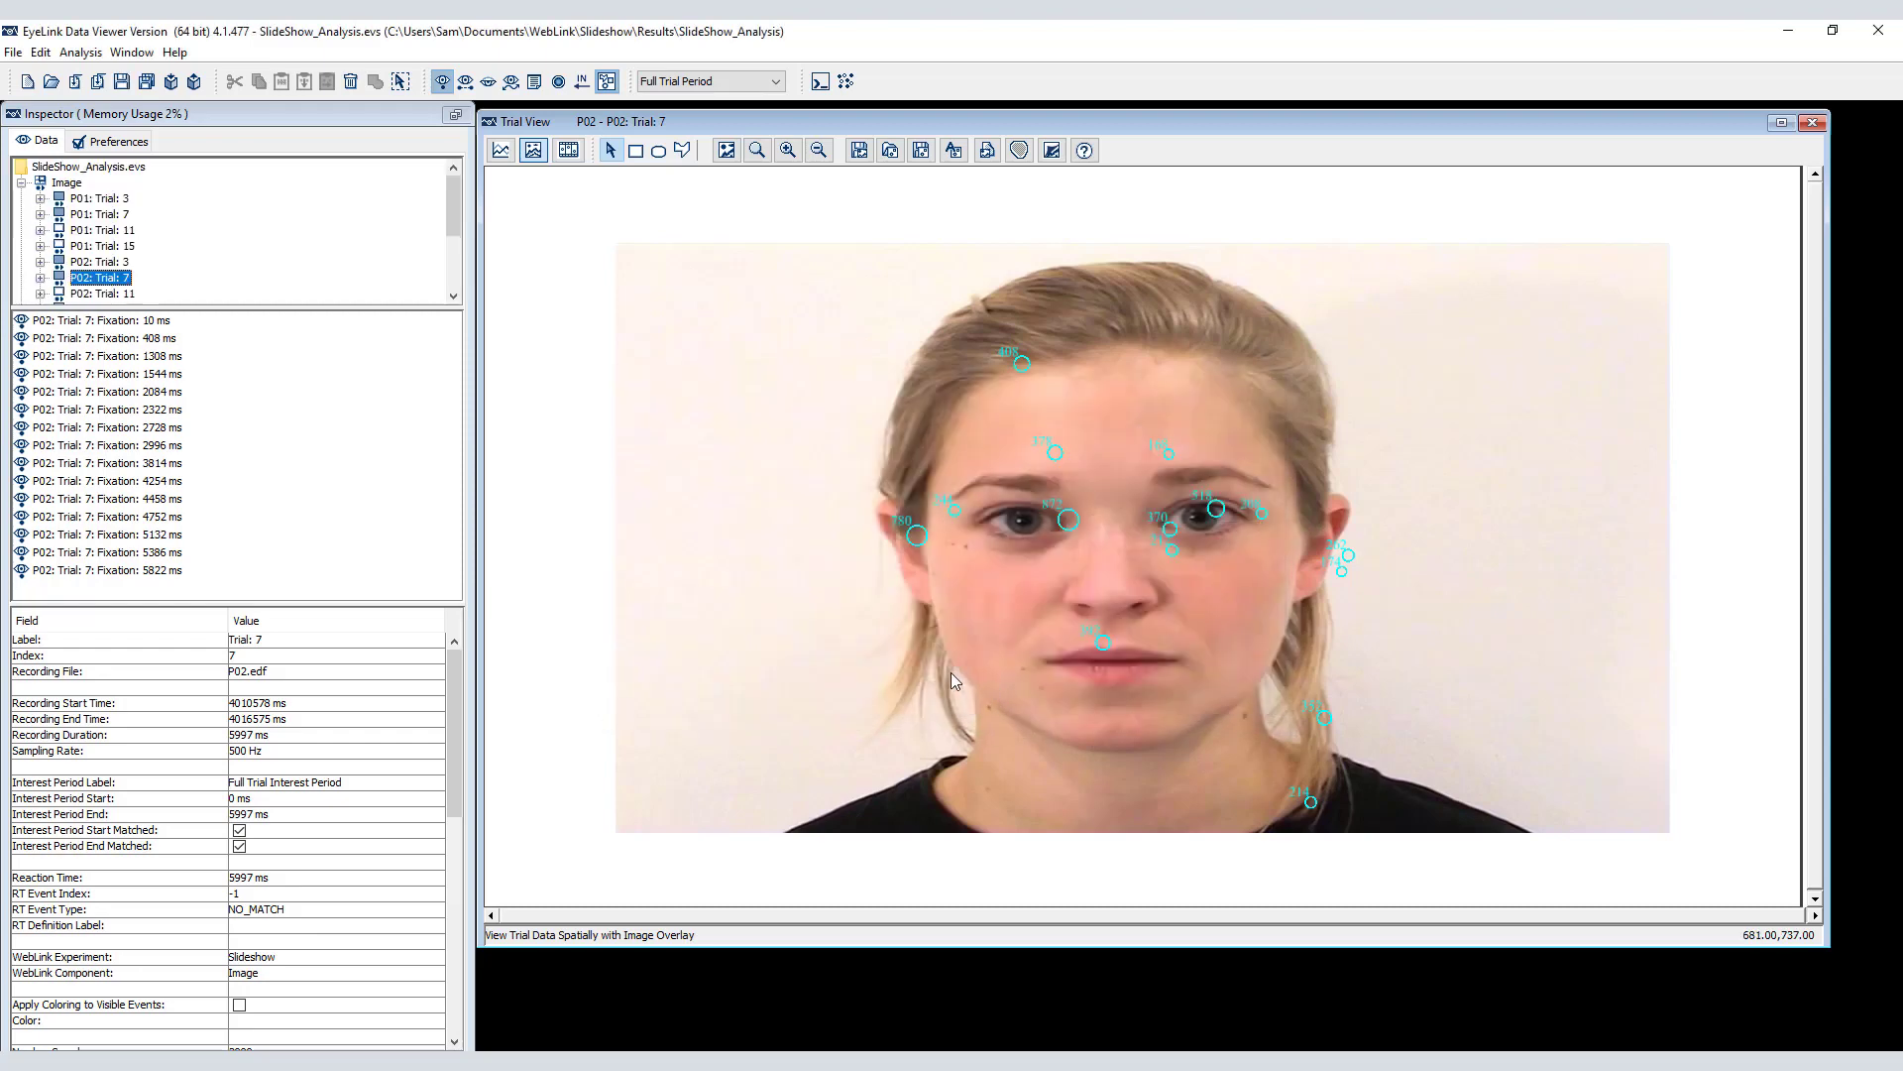
- Examine sample trials in the null and Video groups, including P01 Trial 12 and P02 Trial 9
{"action": "left_click", "coordinate": [21, 185]}
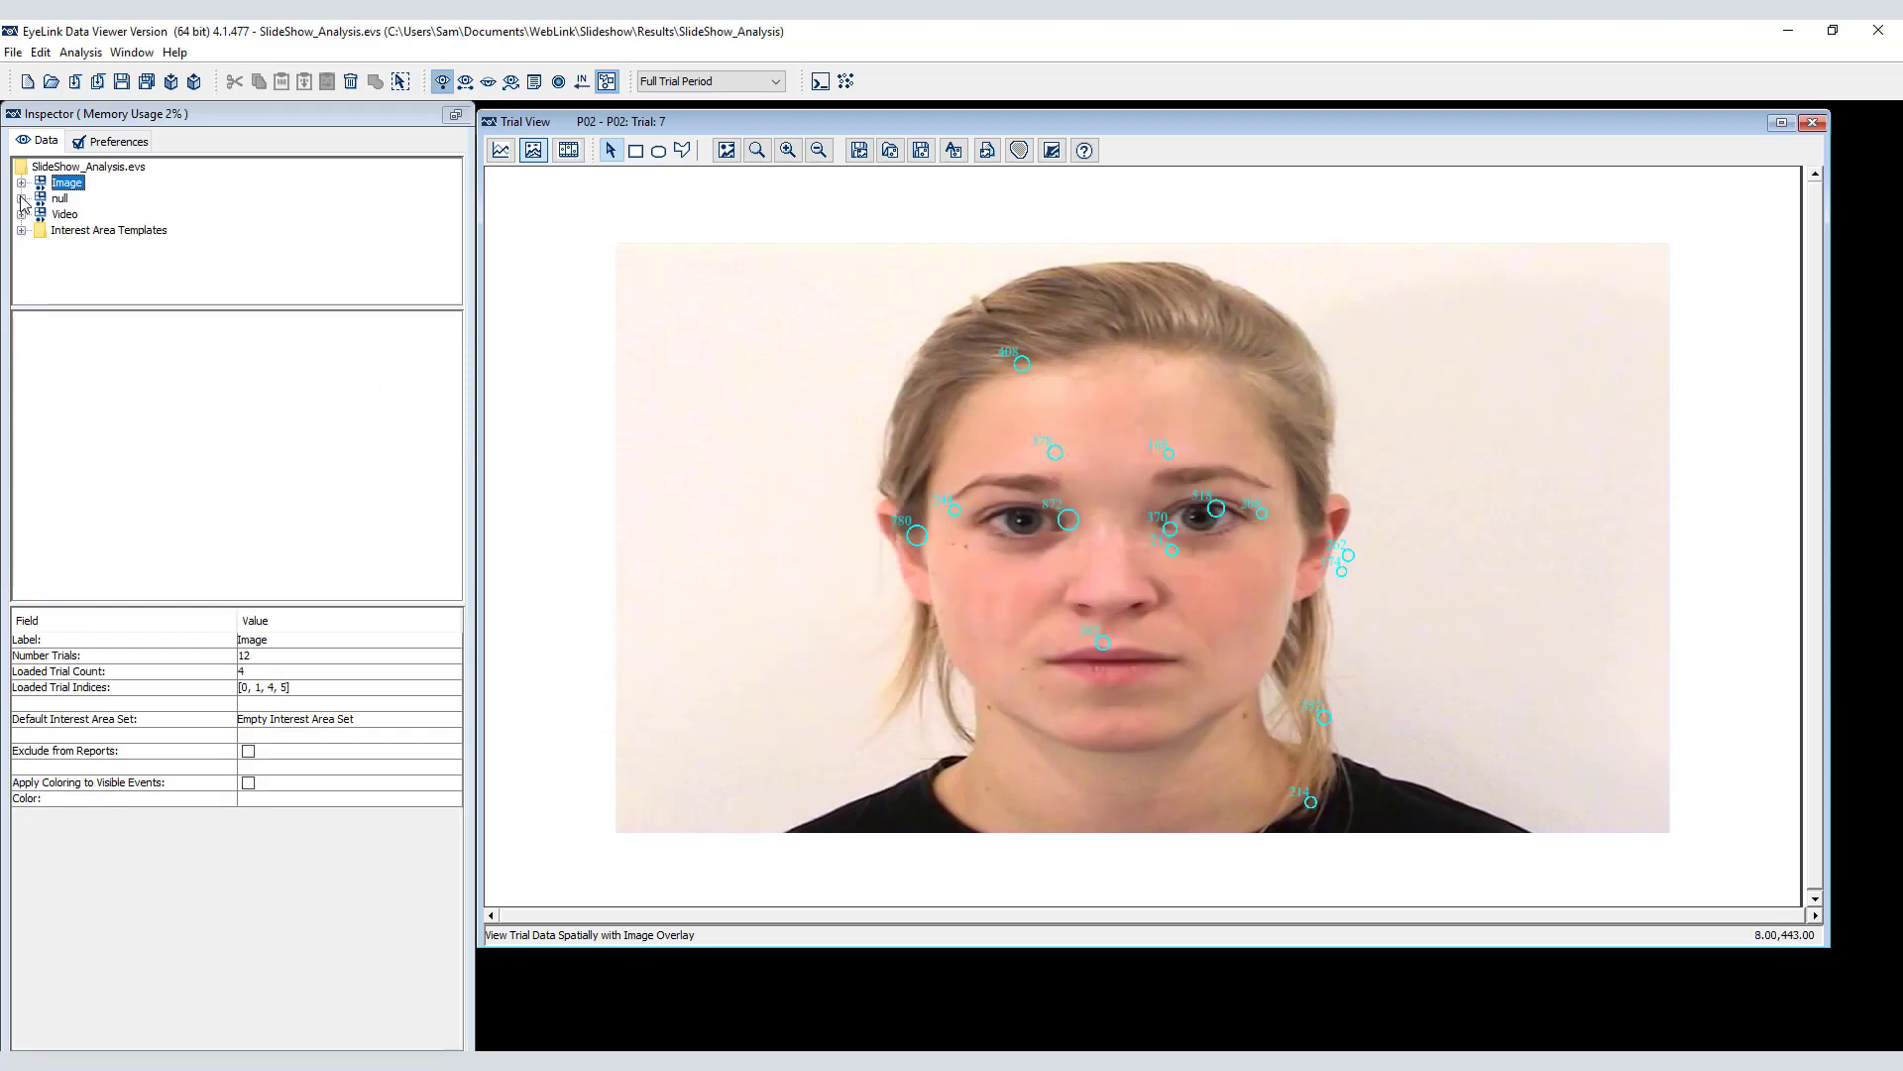
{"action": "left_click", "coordinate": [22, 199]}
{"action": "left_click", "coordinate": [73, 234]}
{"action": "left_click", "coordinate": [99, 279]}
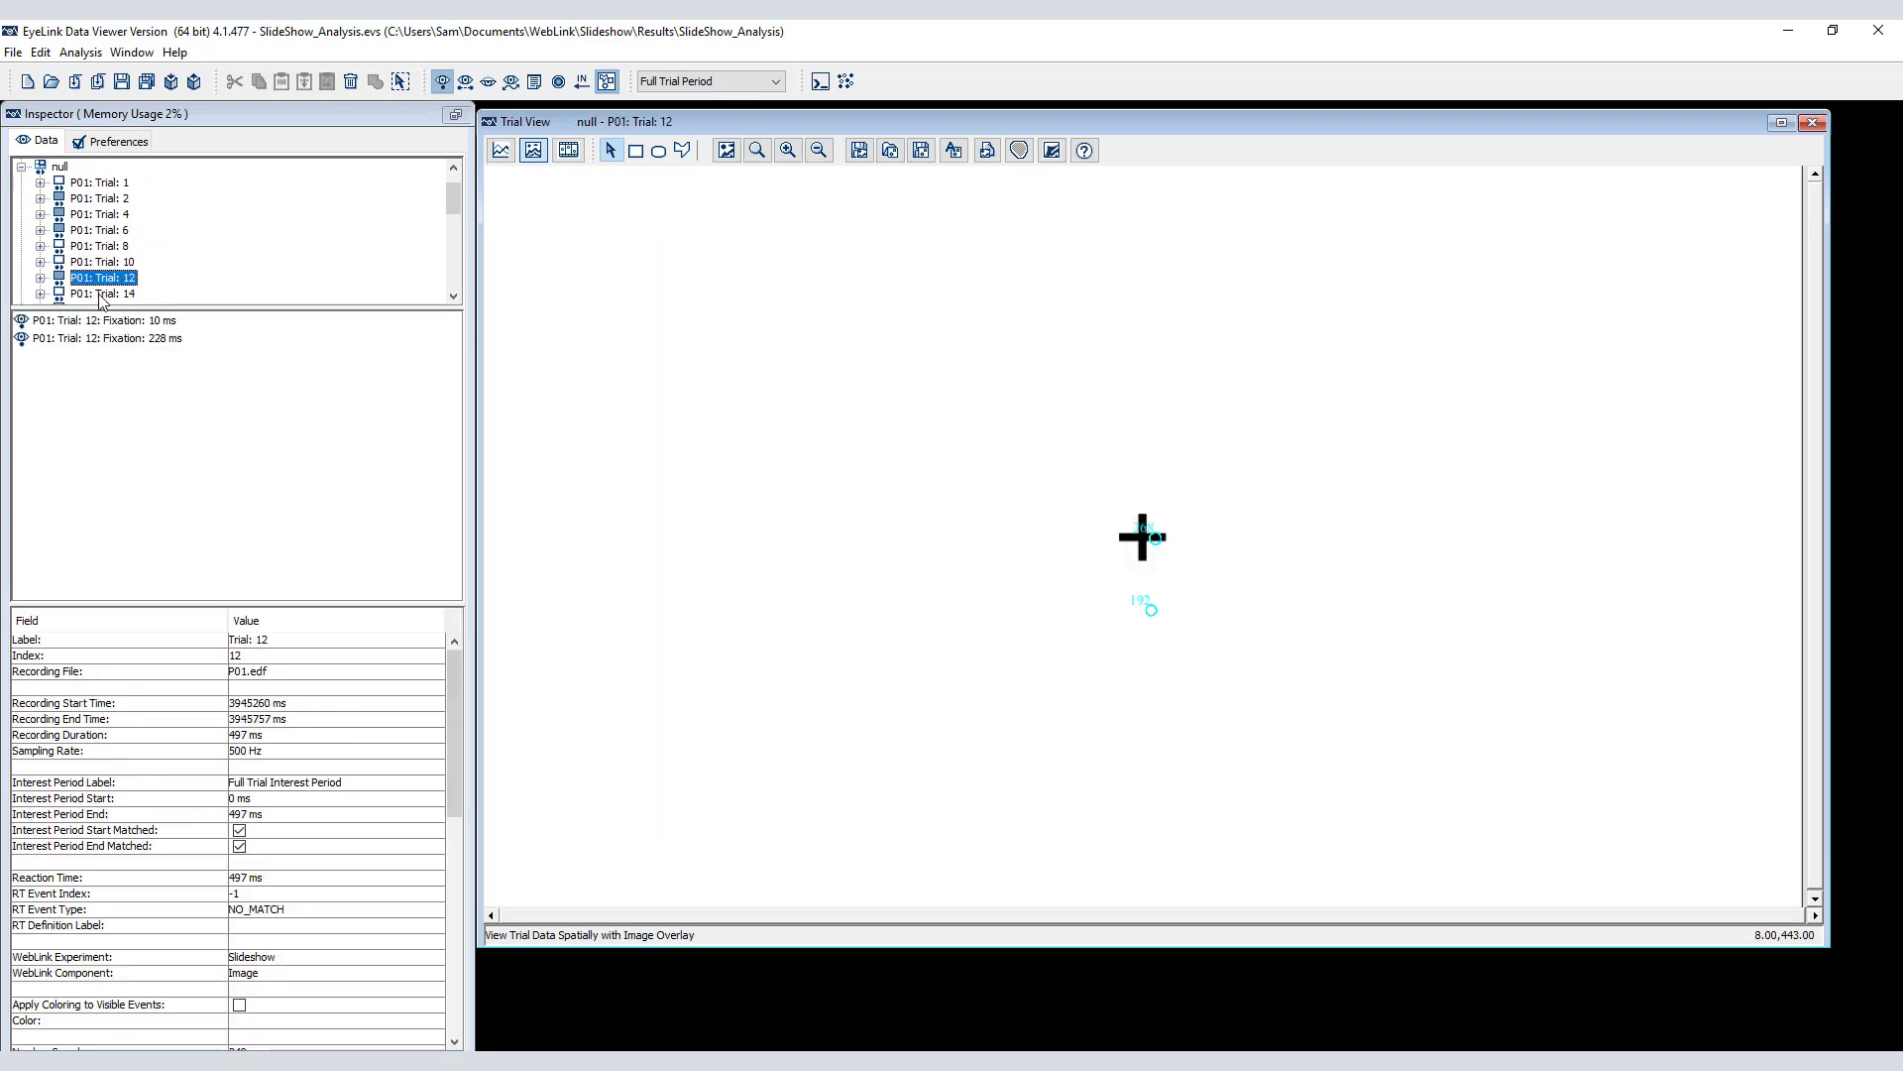
{"action": "left_click", "coordinate": [21, 167]}
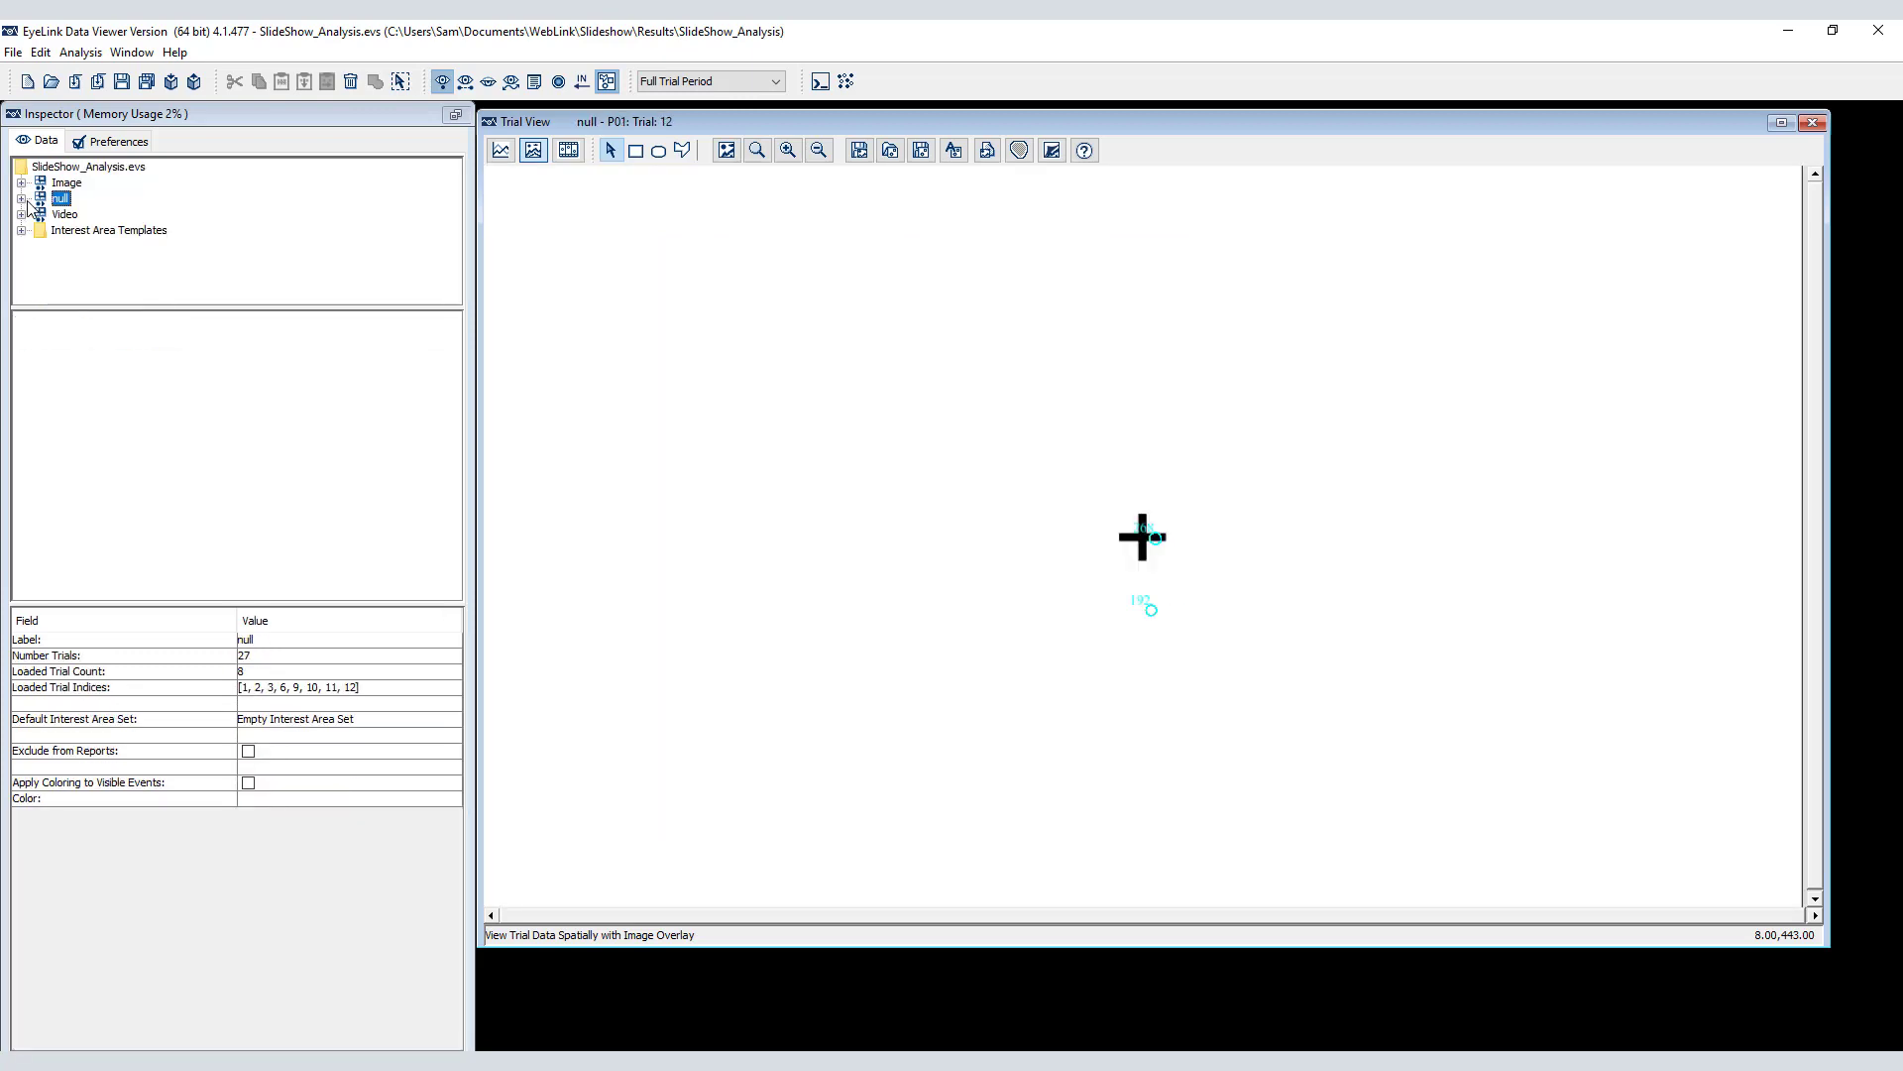
{"action": "left_click", "coordinate": [21, 214]}
{"action": "left_click", "coordinate": [97, 262]}
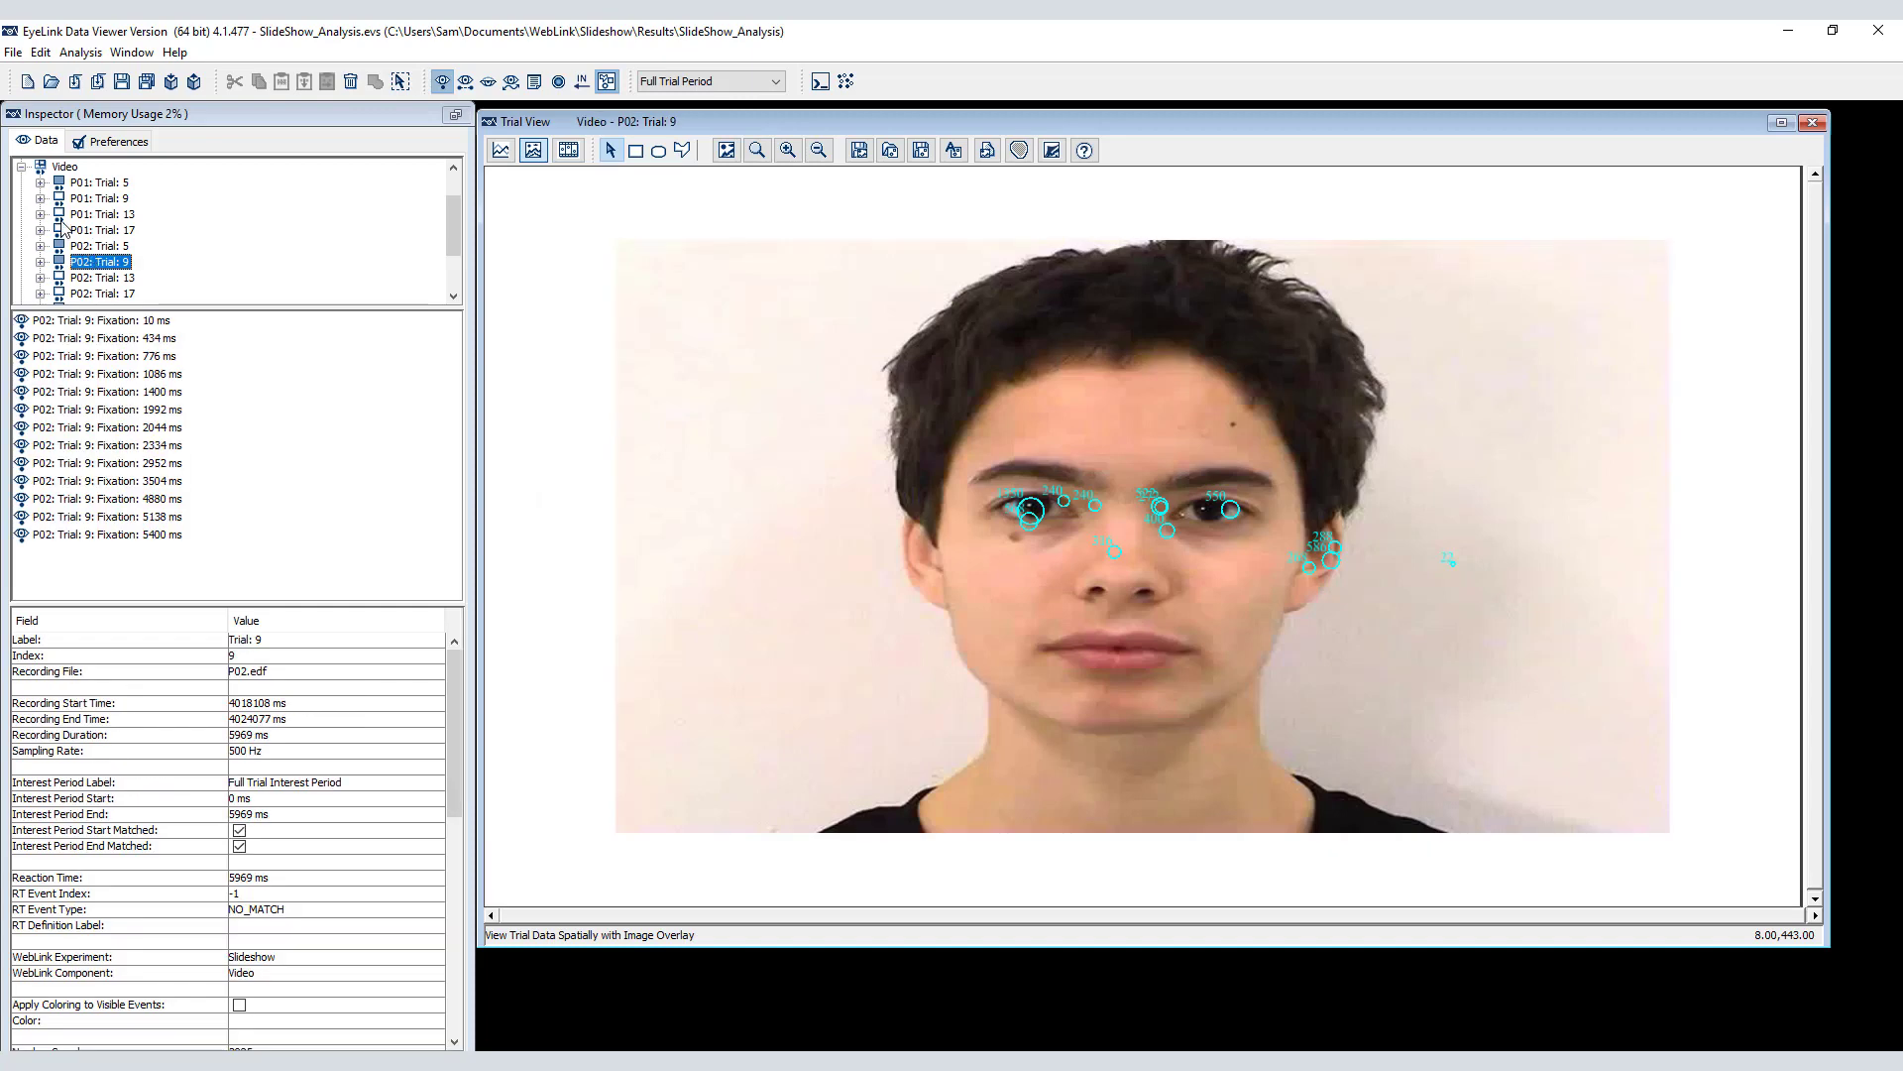
{"action": "left_click", "coordinate": [20, 167]}
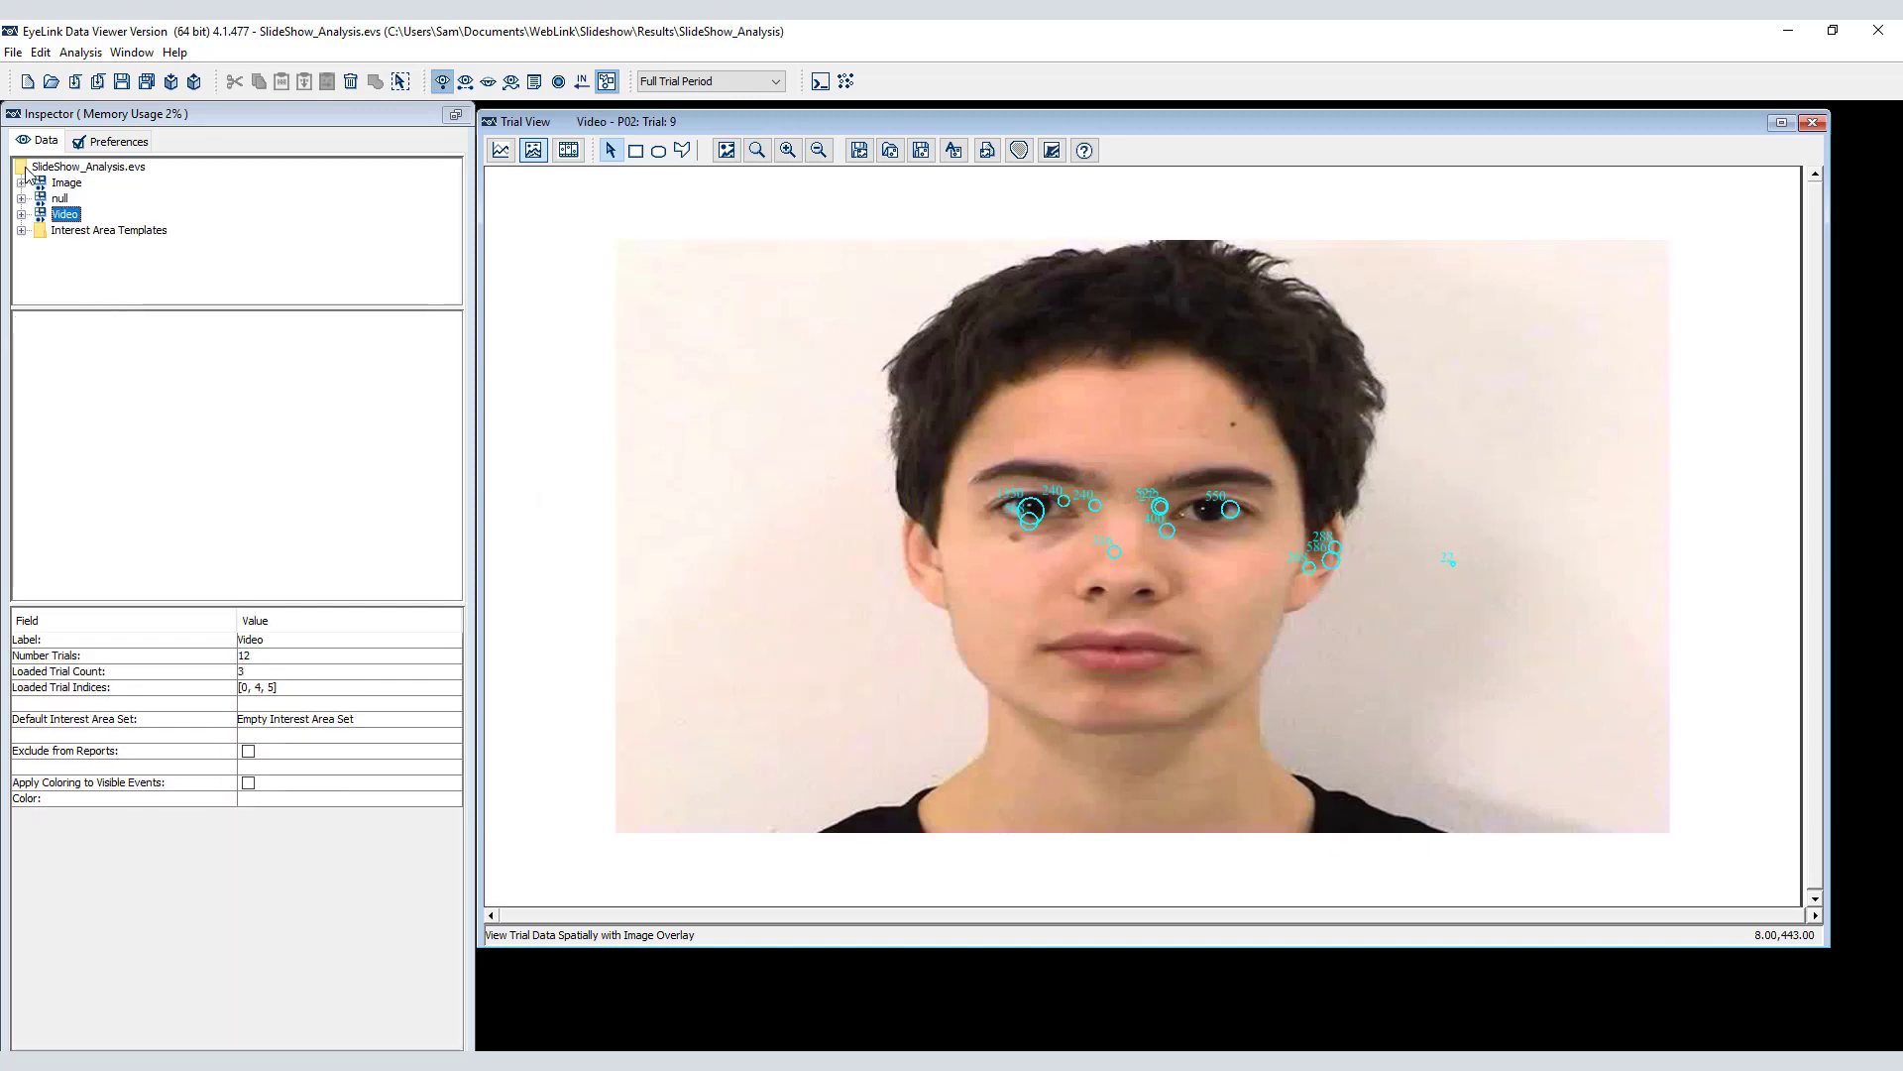
- Remove the null trial group from the viewing session
{"action": "left_click", "coordinate": [60, 200]}
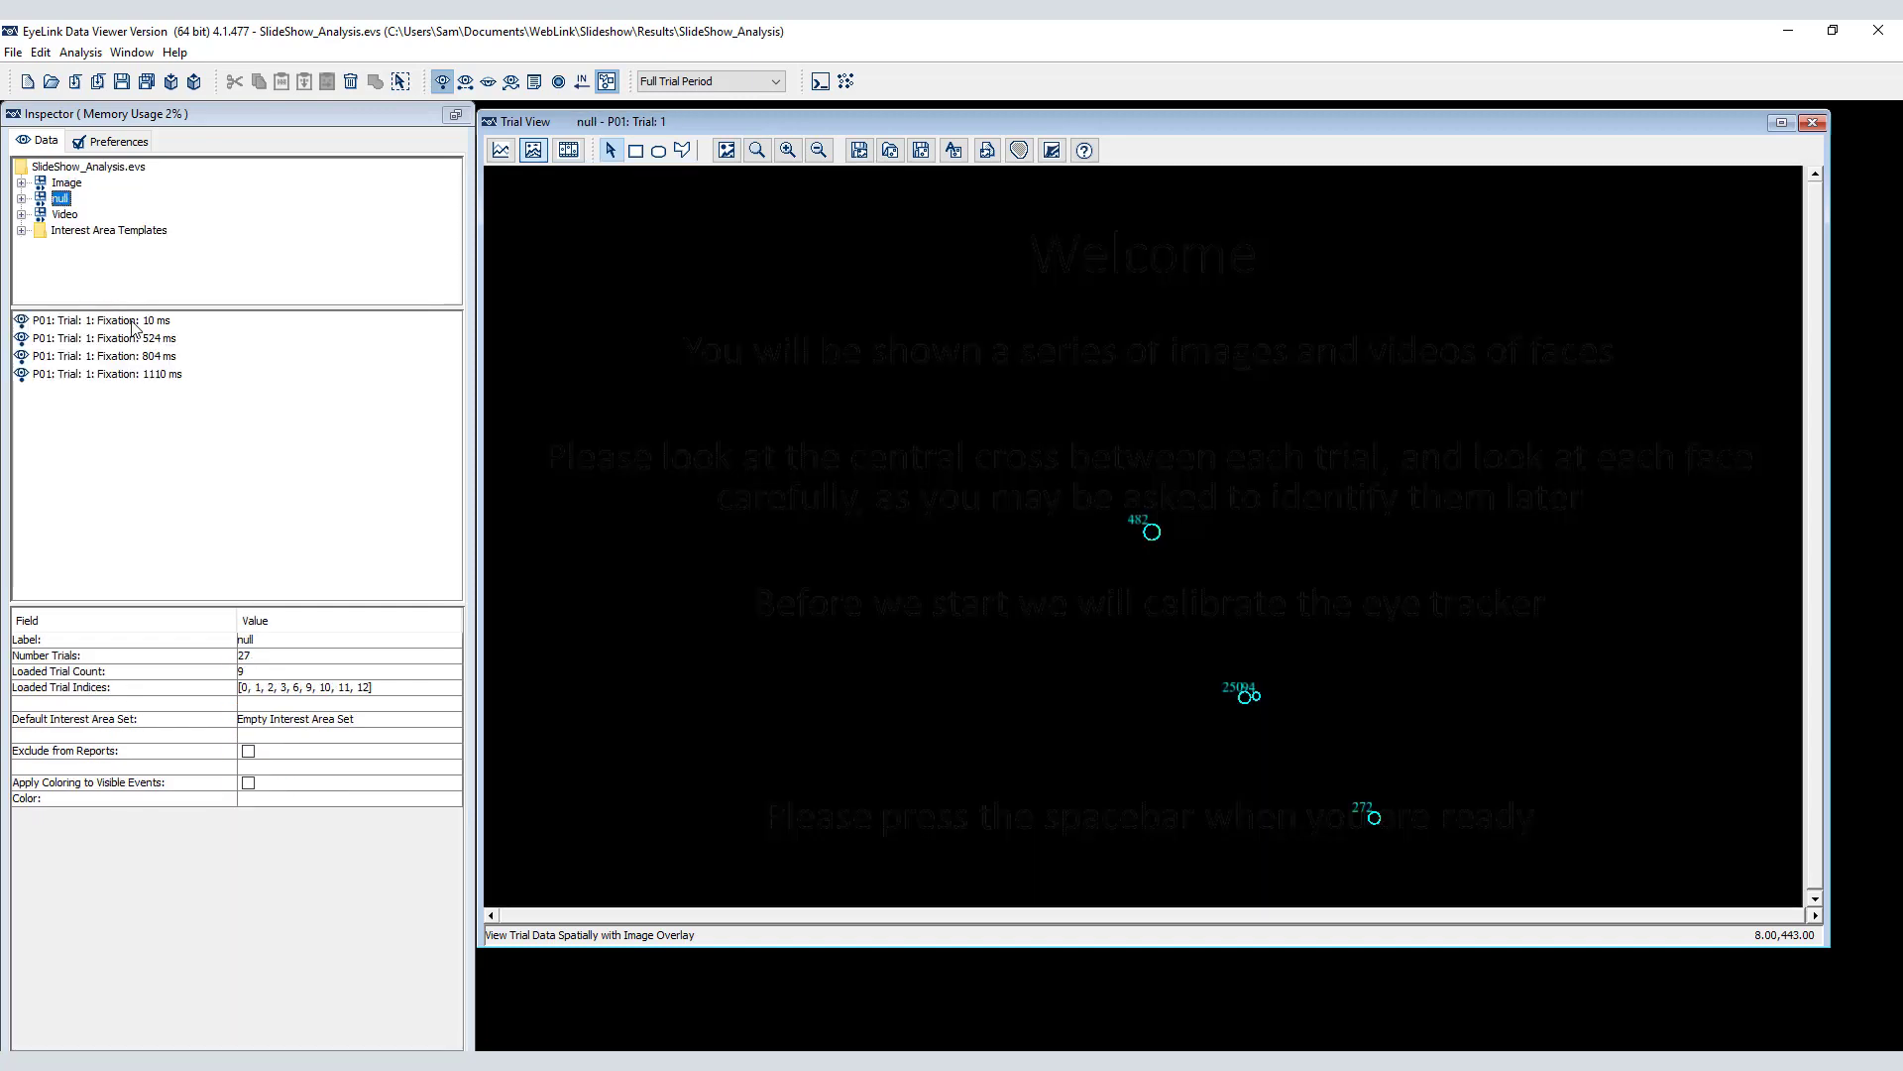
{"action": "left_click", "coordinate": [248, 753]}
{"action": "left_click", "coordinate": [248, 755]}
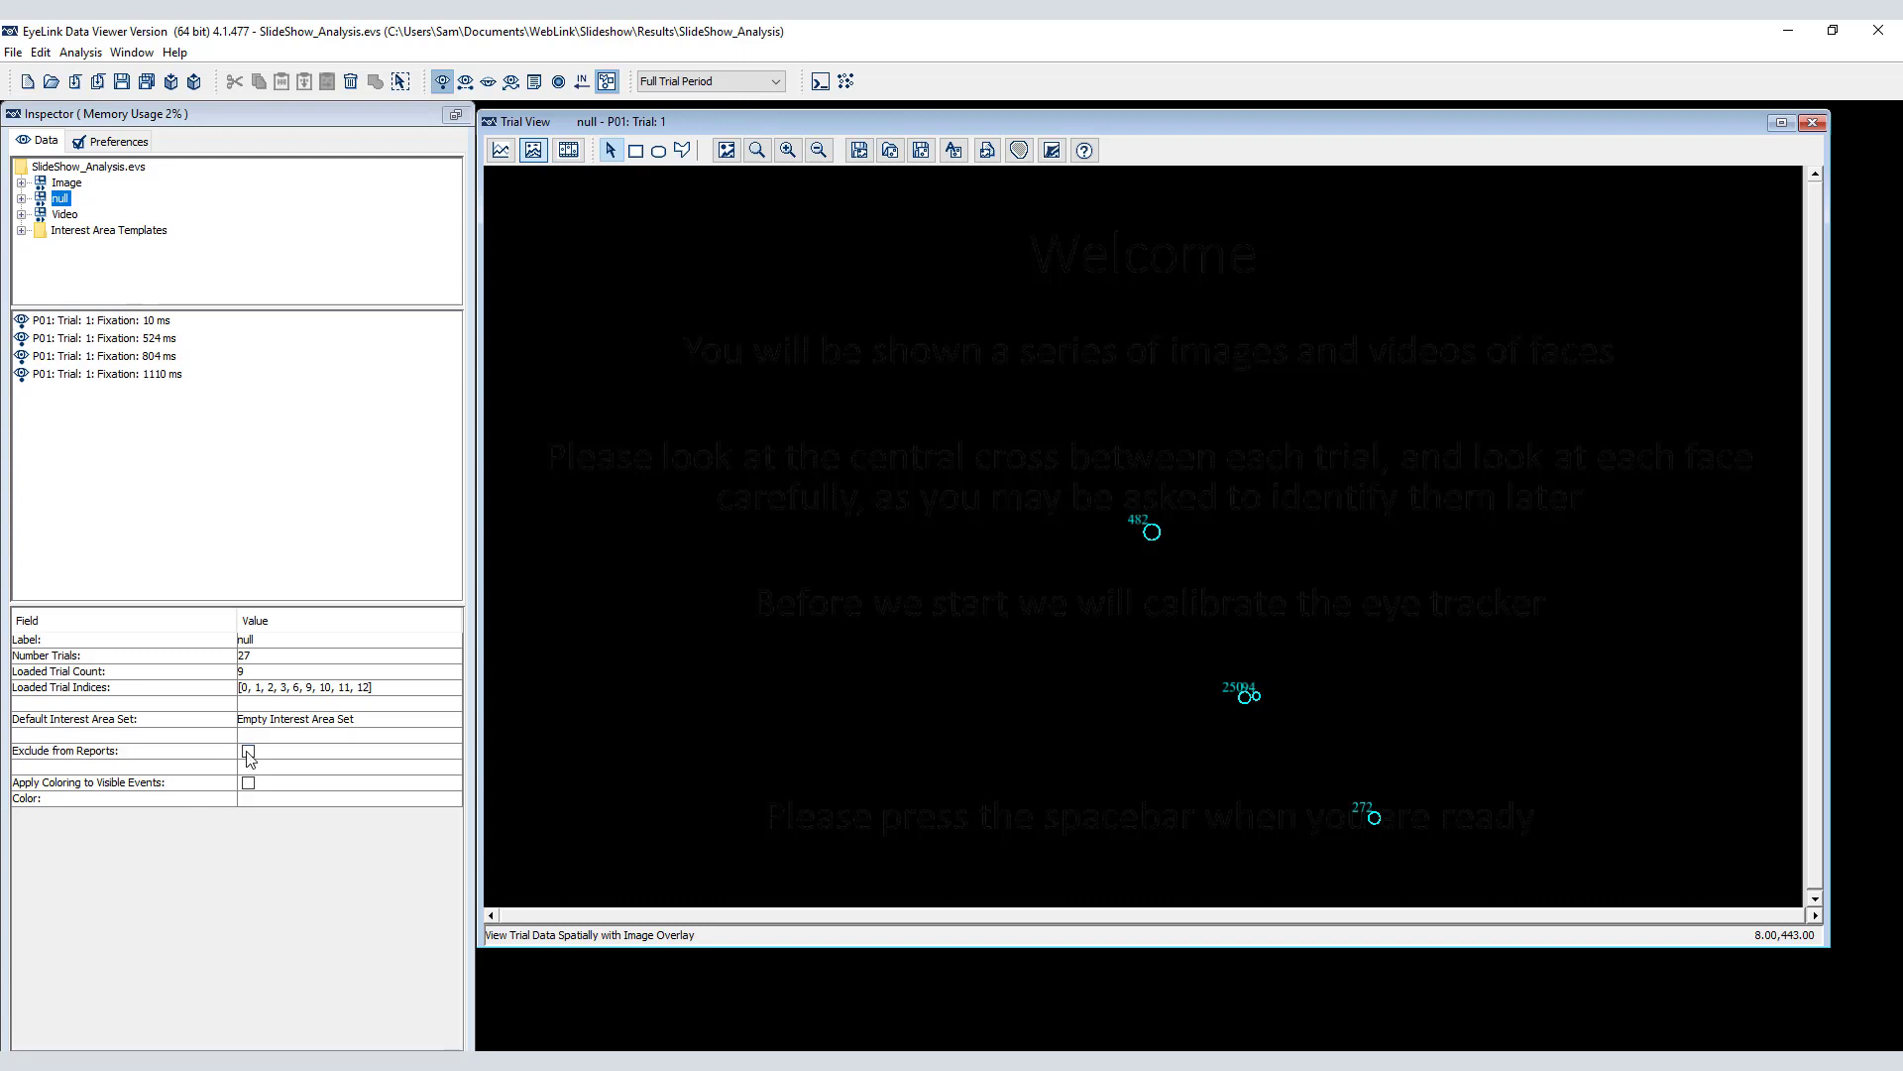
{"action": "right_click", "coordinate": [53, 205]}
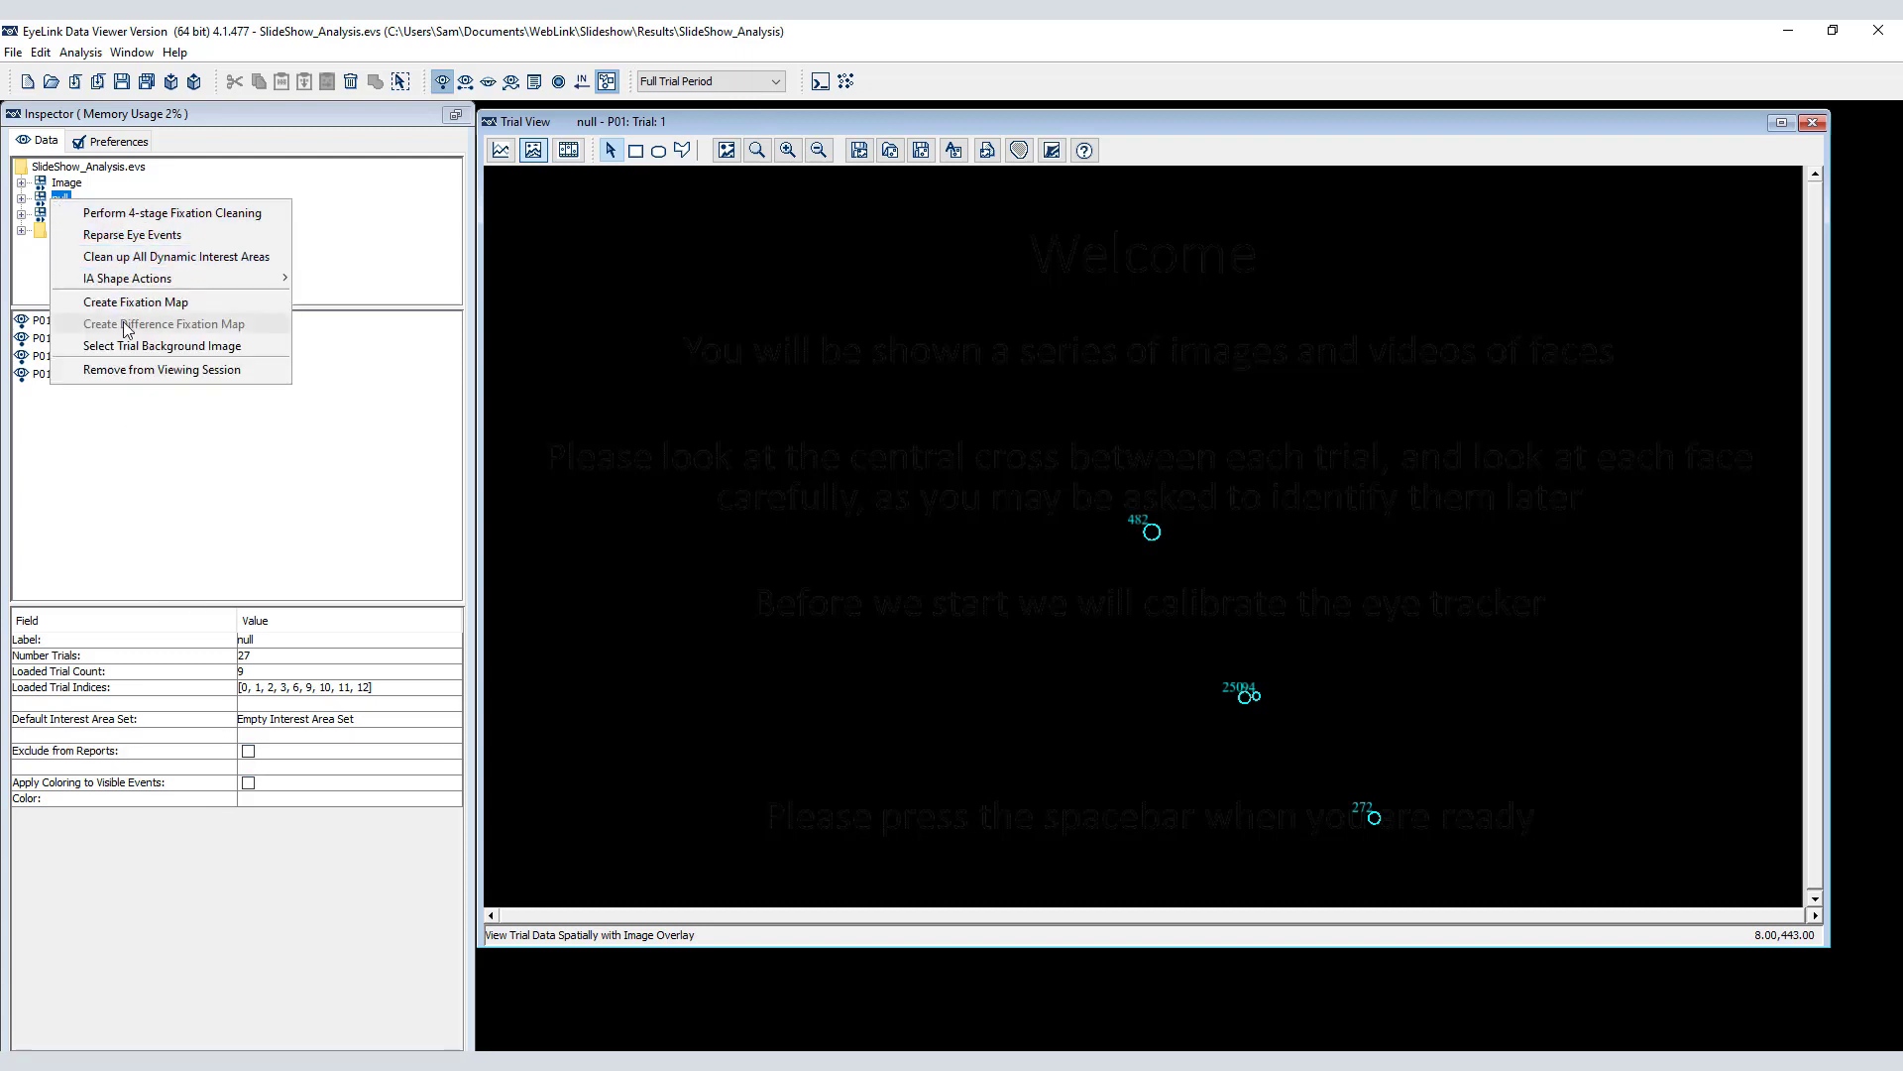
{"action": "left_click", "coordinate": [137, 370]}
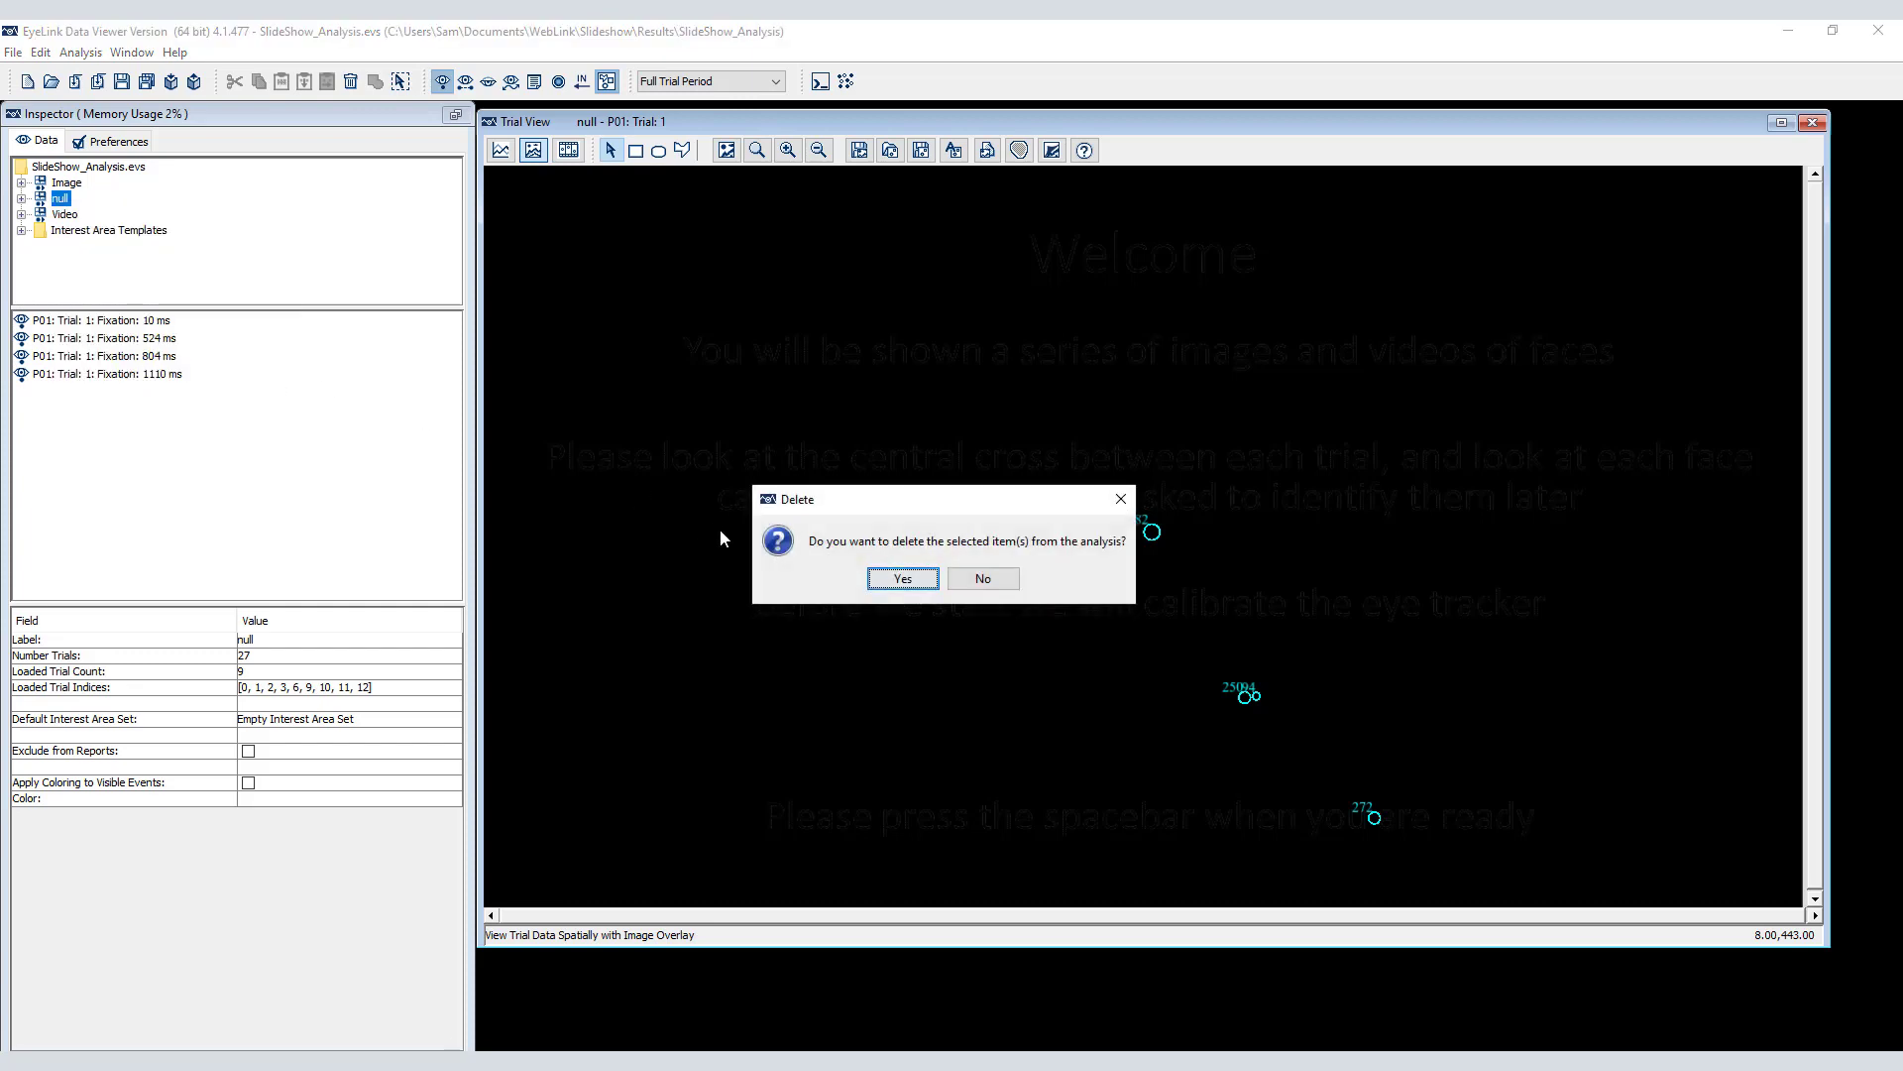
{"action": "left_click", "coordinate": [898, 571]}
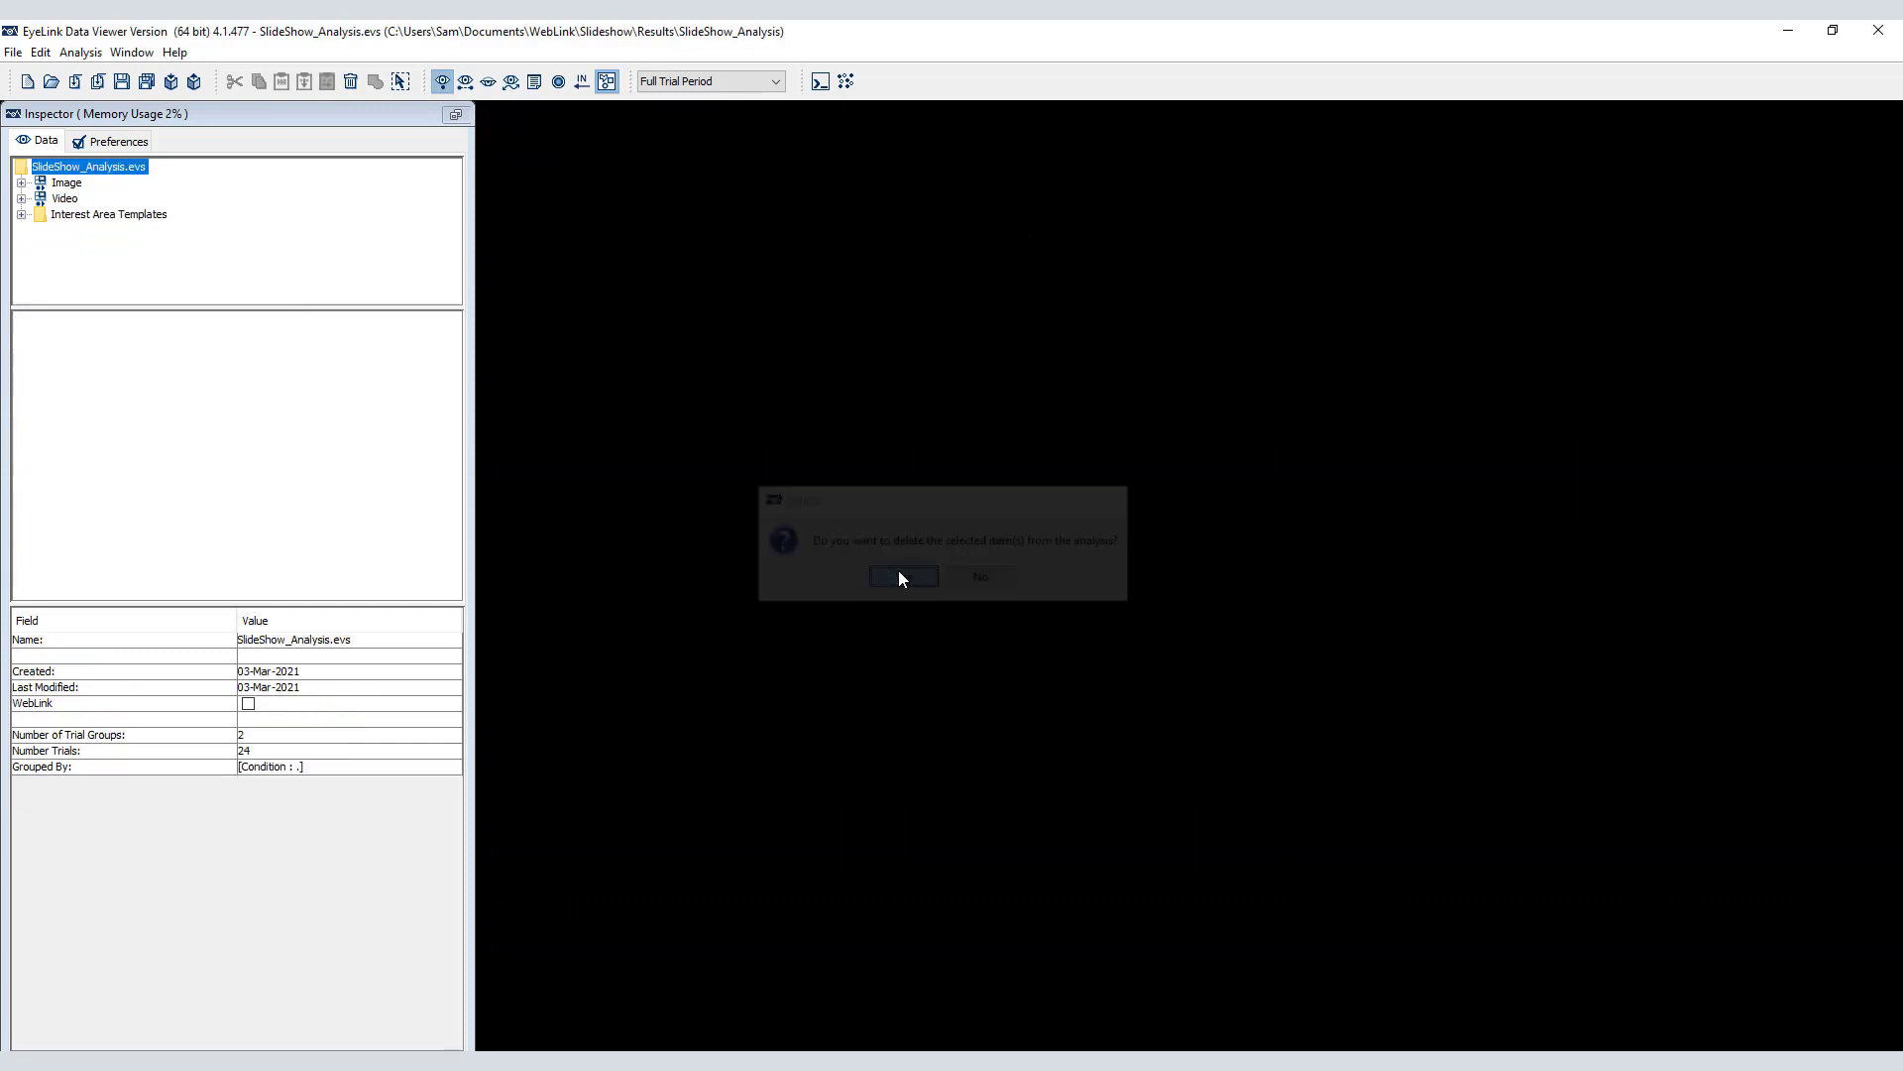
- View P01 Trial 13 of the Video group as a playback animation
{"action": "left_click", "coordinate": [21, 199]}
{"action": "double_click", "coordinate": [77, 214]}
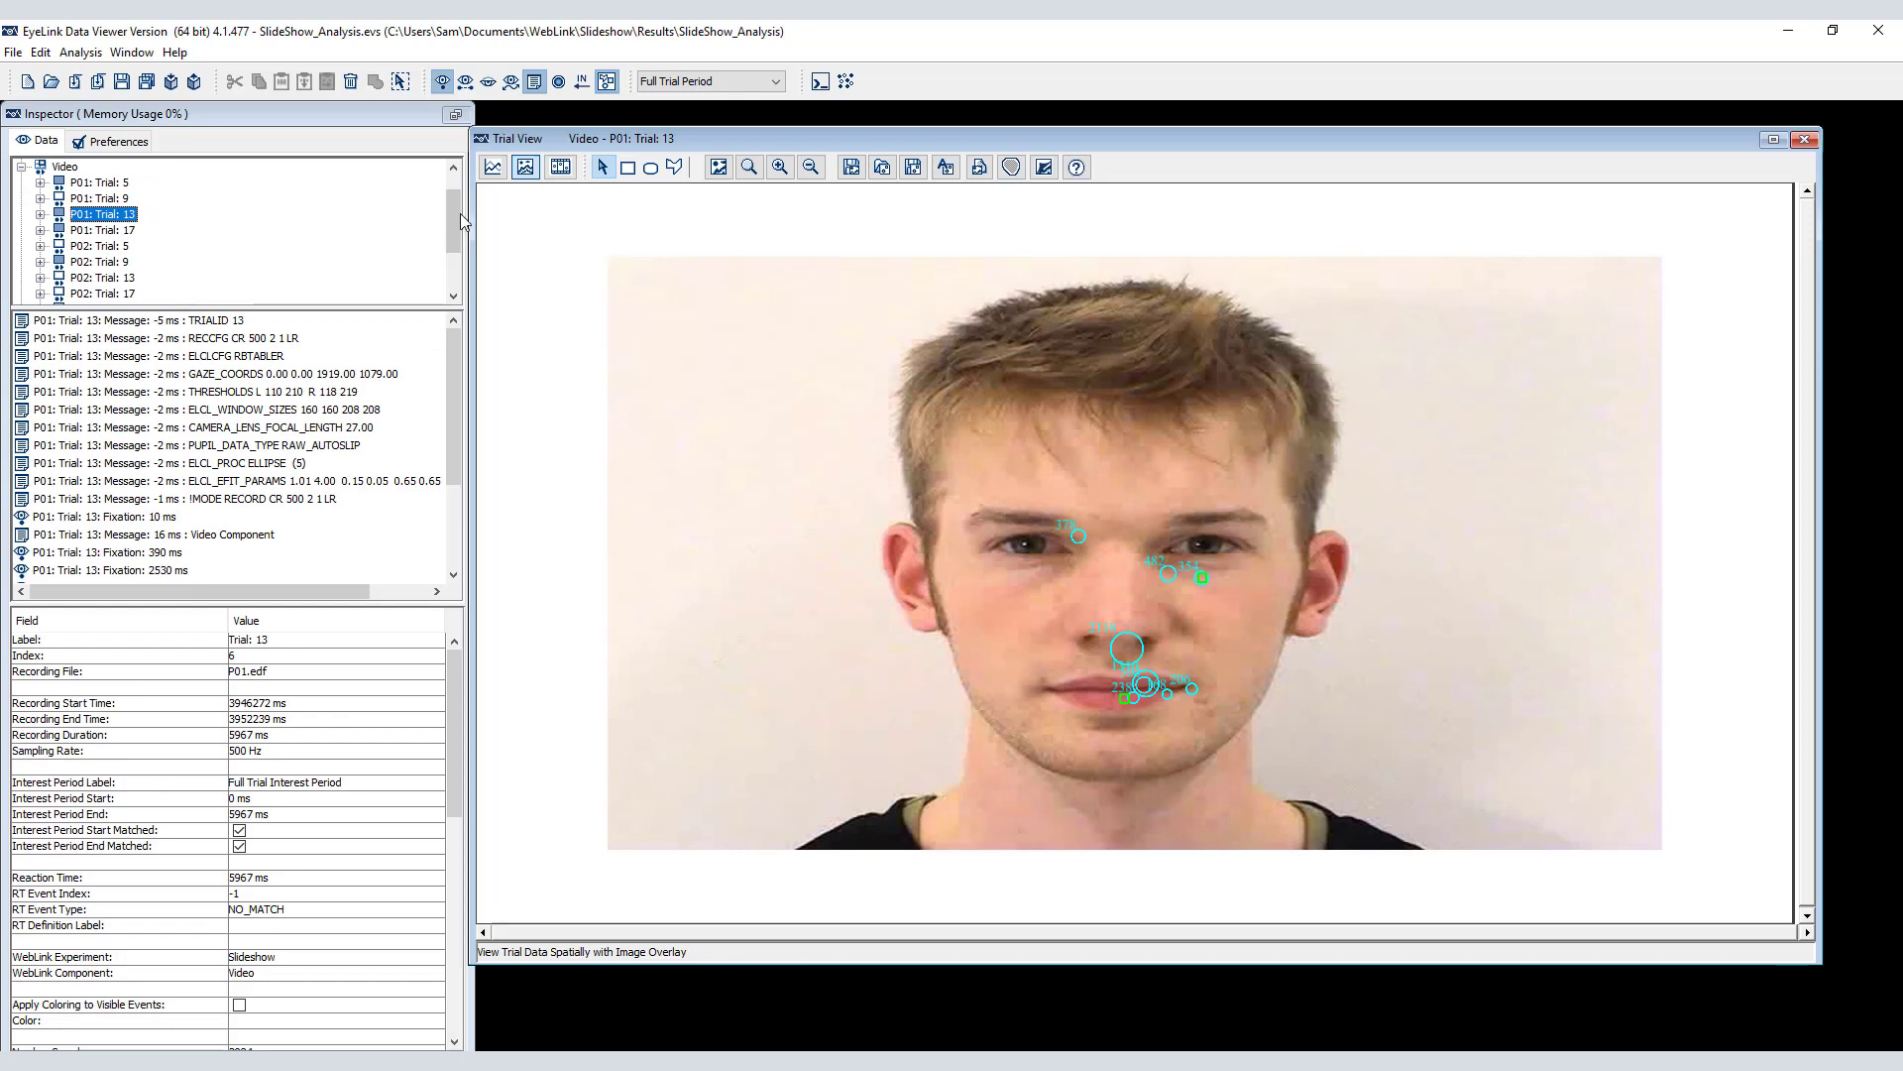
{"action": "left_click", "coordinate": [560, 166]}
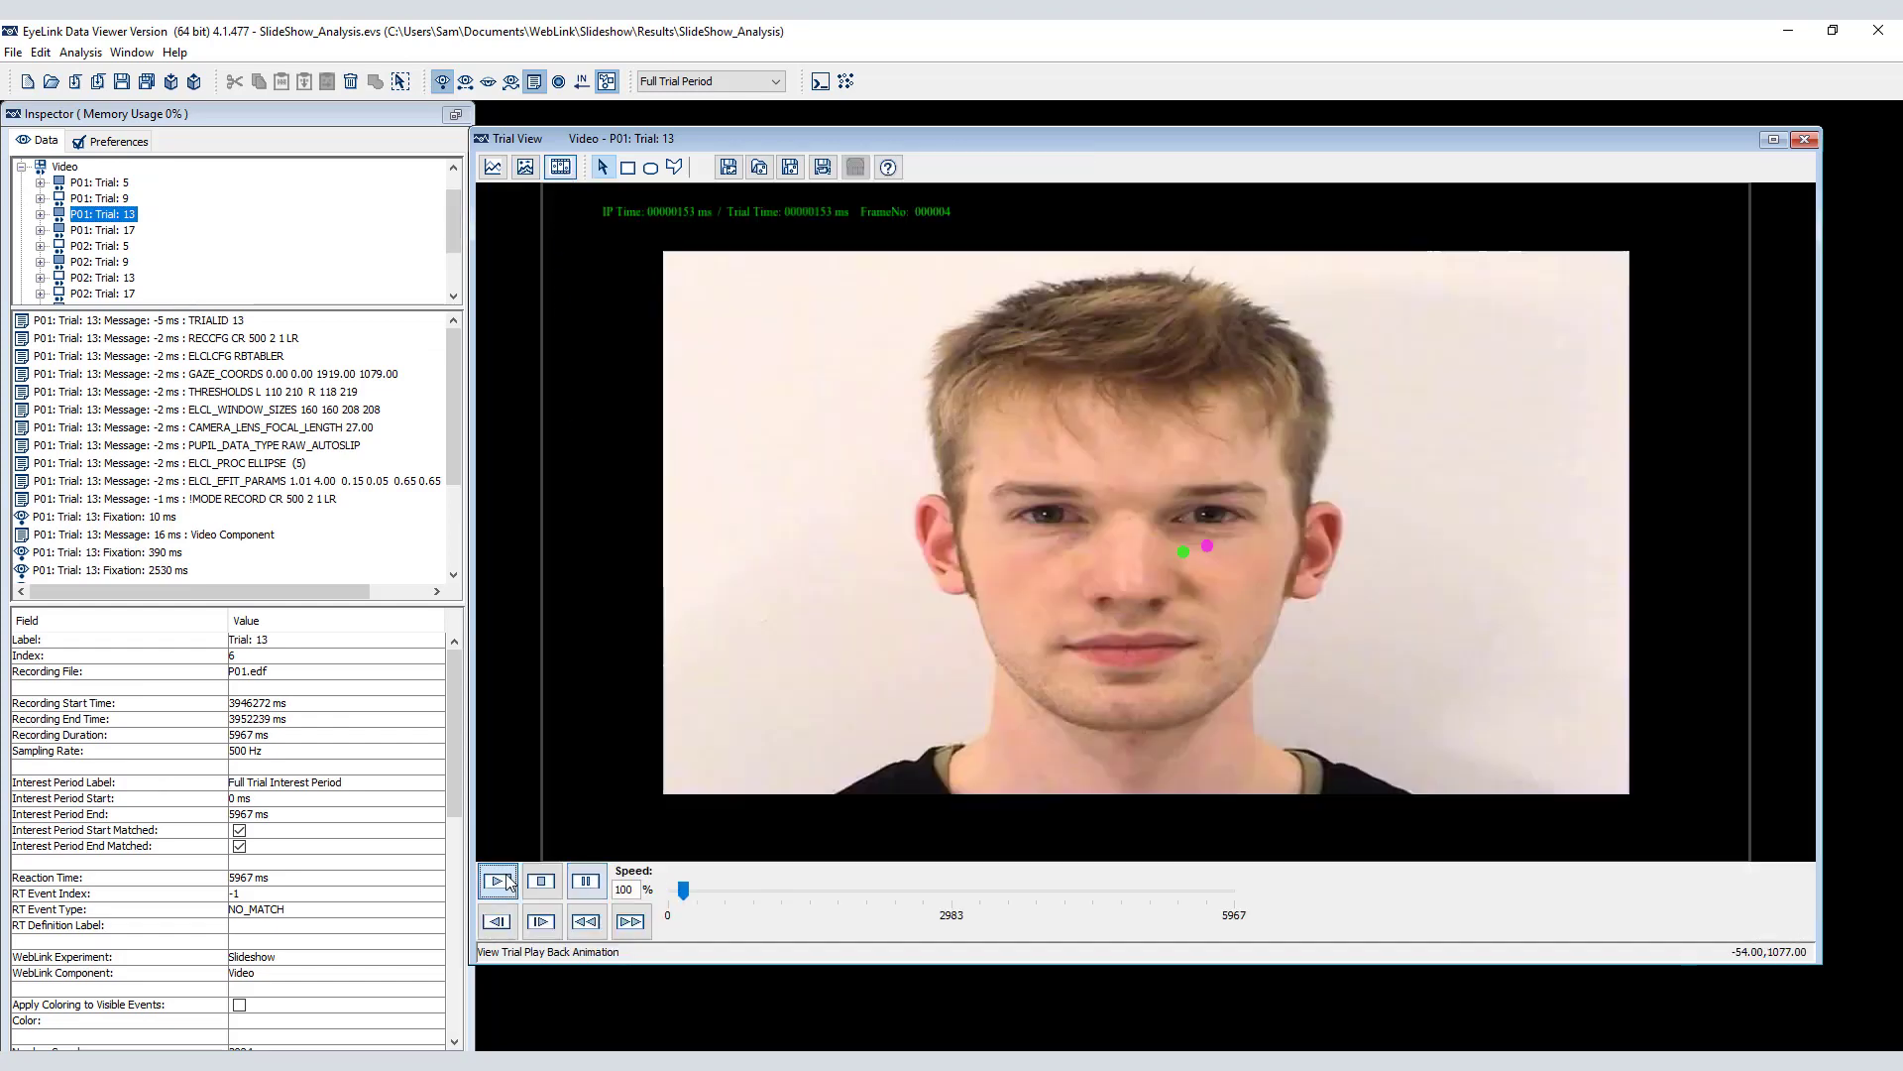
- Play the P01 Trial 13 animation and regroup the session's trials by Condition and Emotion
{"action": "left_click", "coordinate": [501, 881]}
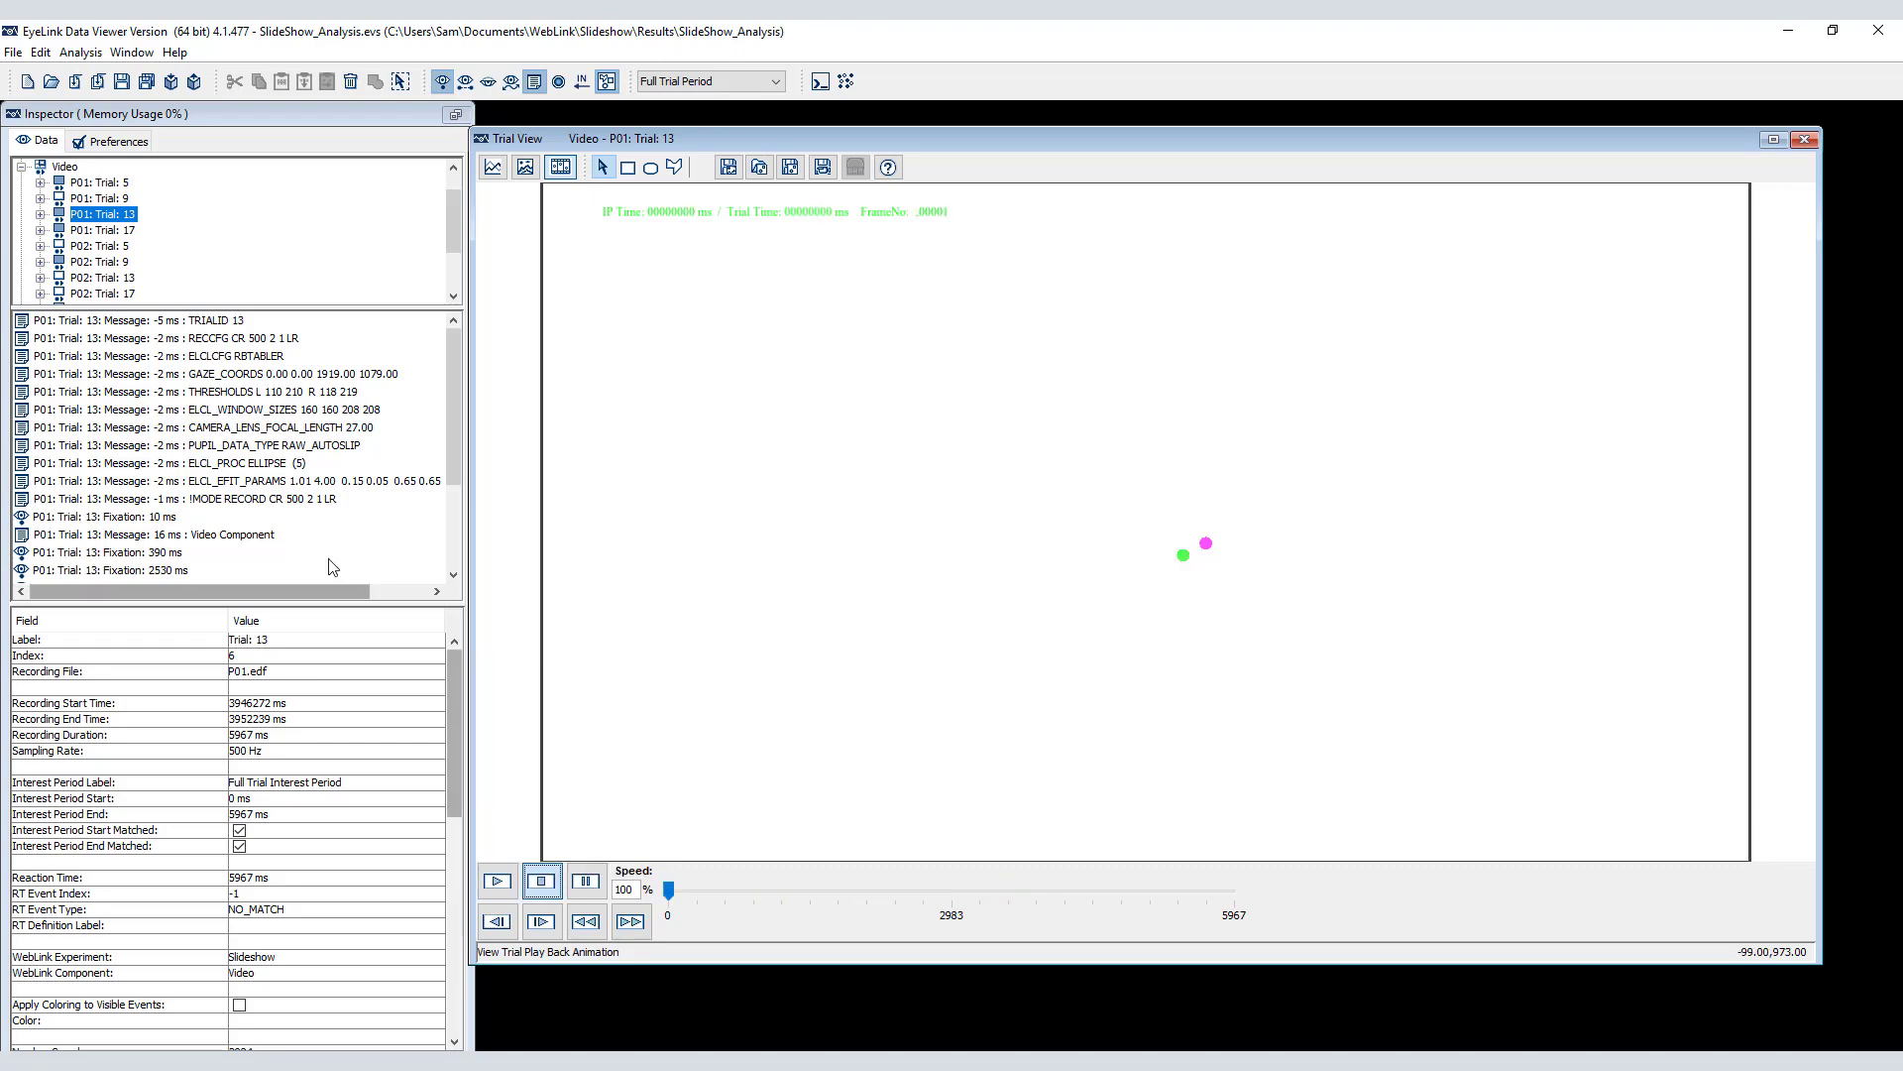
{"action": "left_click", "coordinate": [40, 52]}
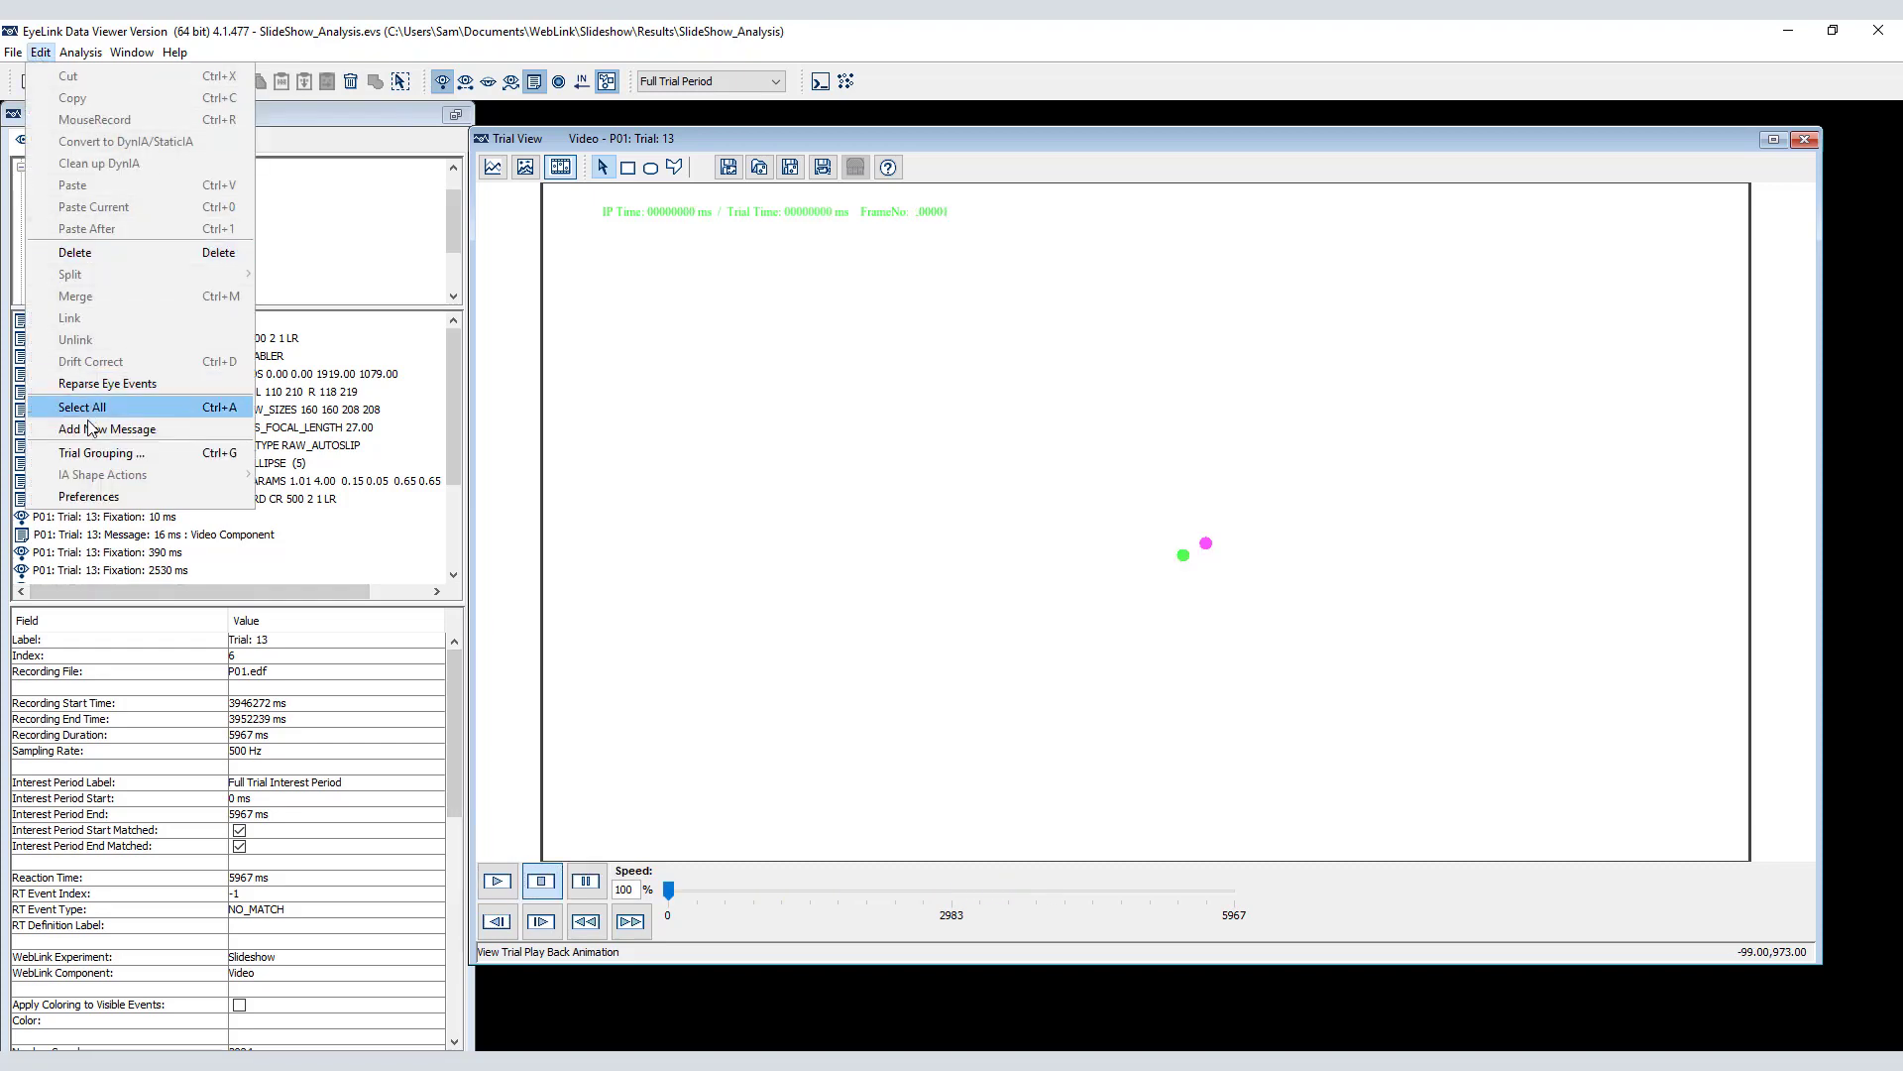
{"action": "left_click", "coordinate": [100, 453]}
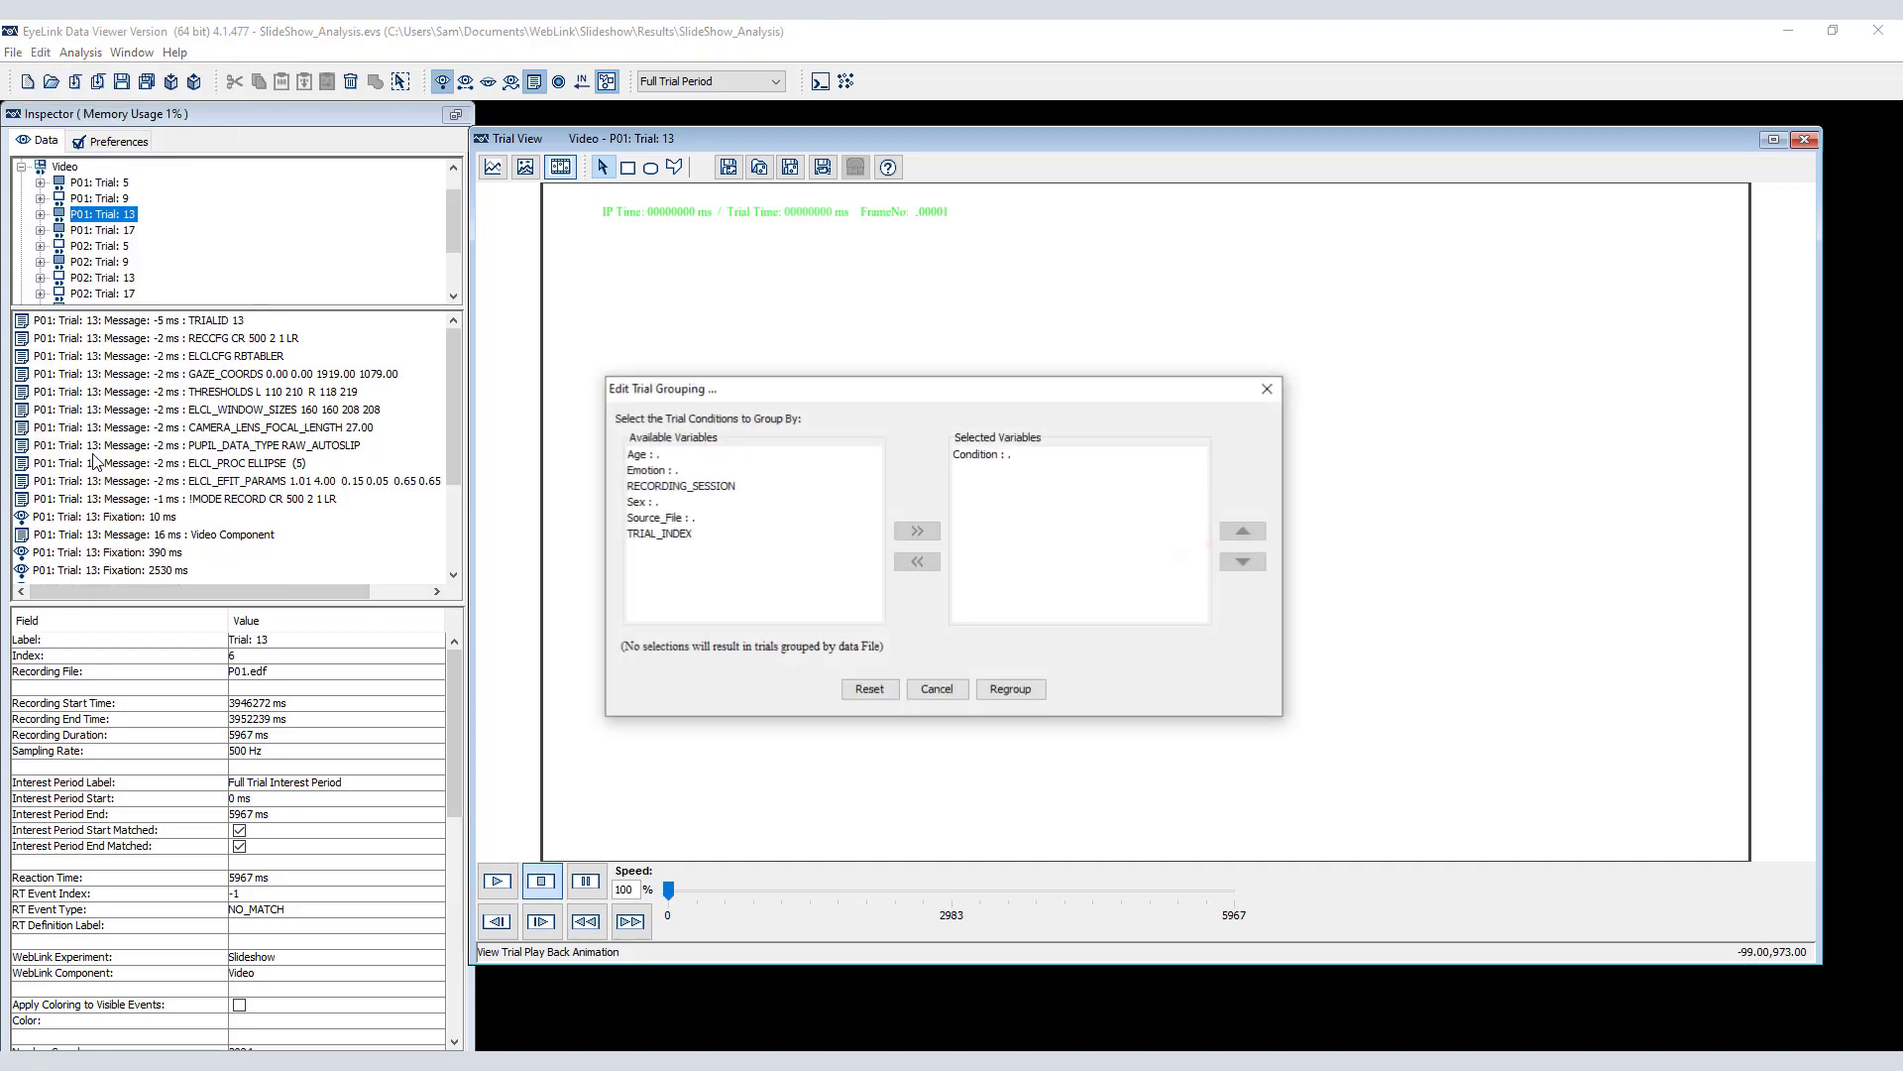
{"action": "left_click", "coordinate": [645, 470]}
{"action": "left_click", "coordinate": [917, 532]}
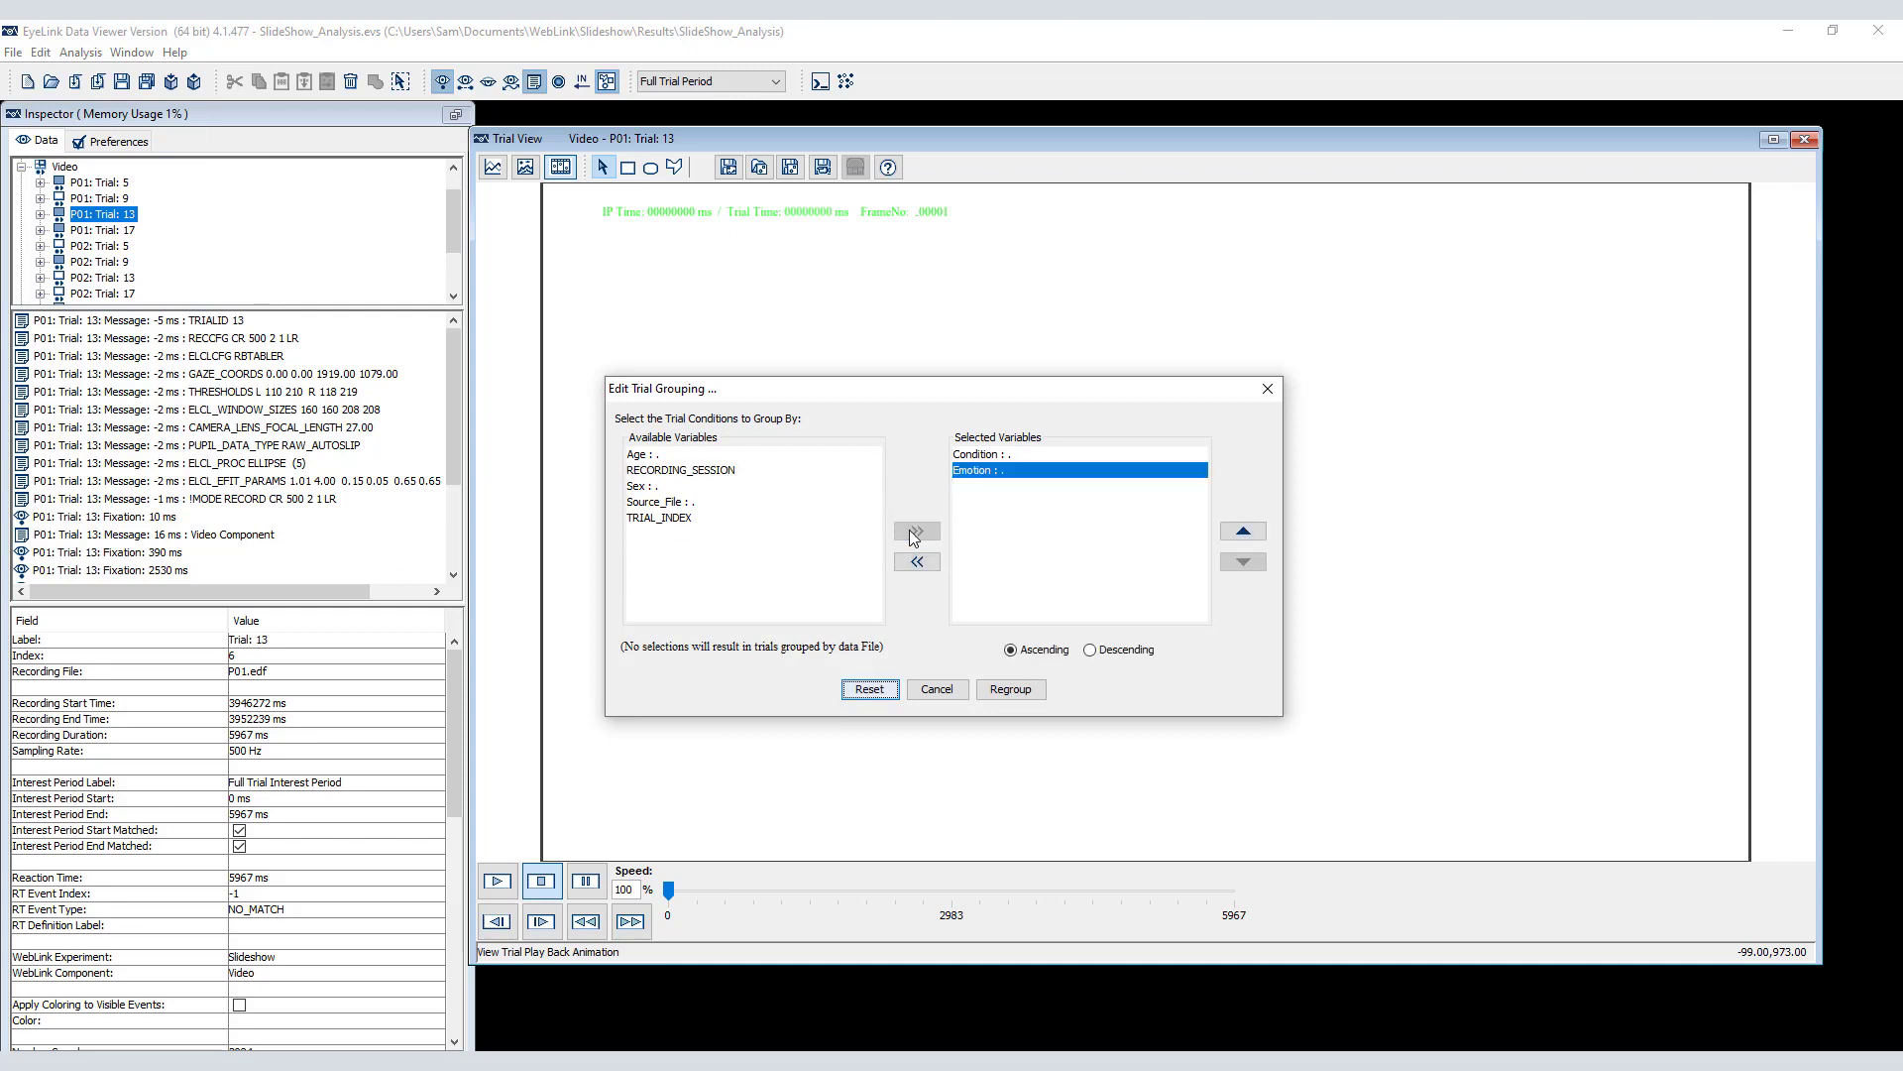
{"action": "left_click", "coordinate": [1006, 688]}
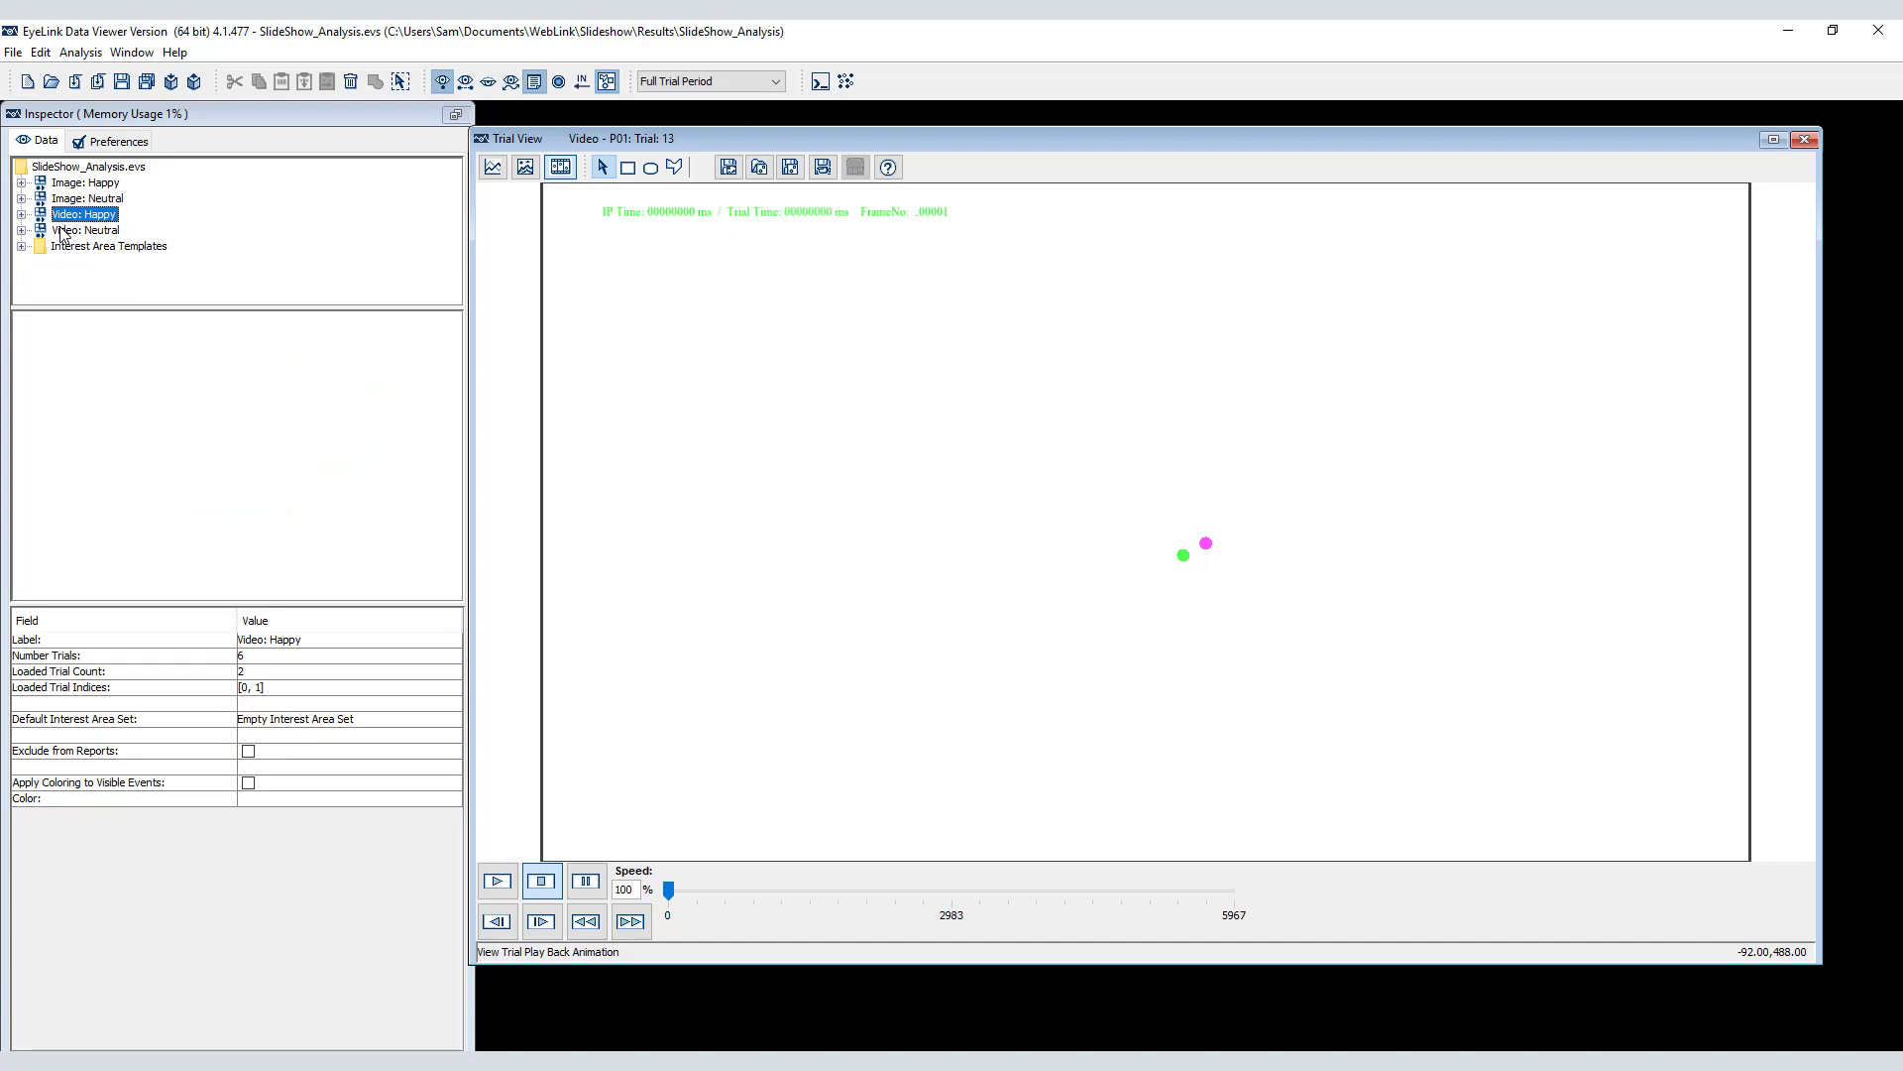
- Create a difference fixation map from the Video: Happy and Video: Neutral groups, save it in the Output folder, and close the map image
{"action": "left_click", "coordinate": [67, 230], "text": "ctrl"}
{"action": "right_click", "coordinate": [66, 234]}
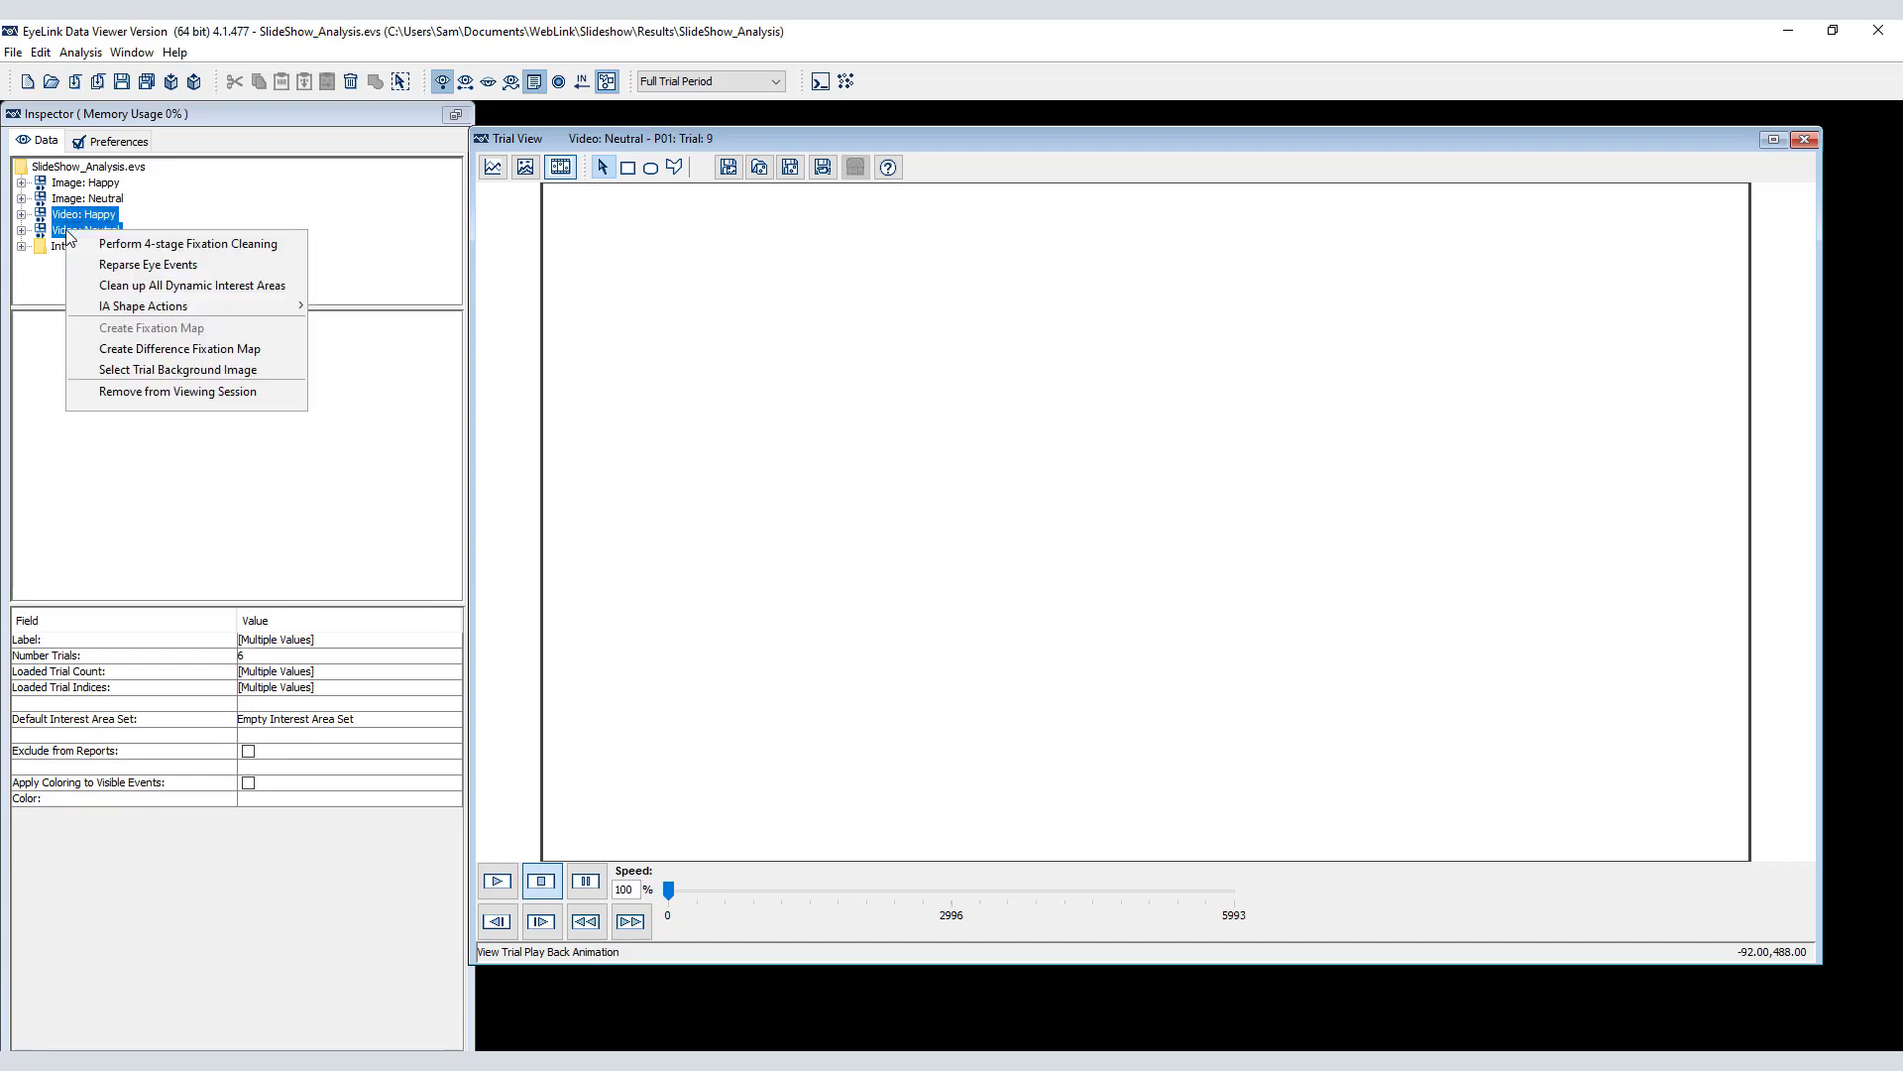
{"action": "left_click", "coordinate": [181, 349]}
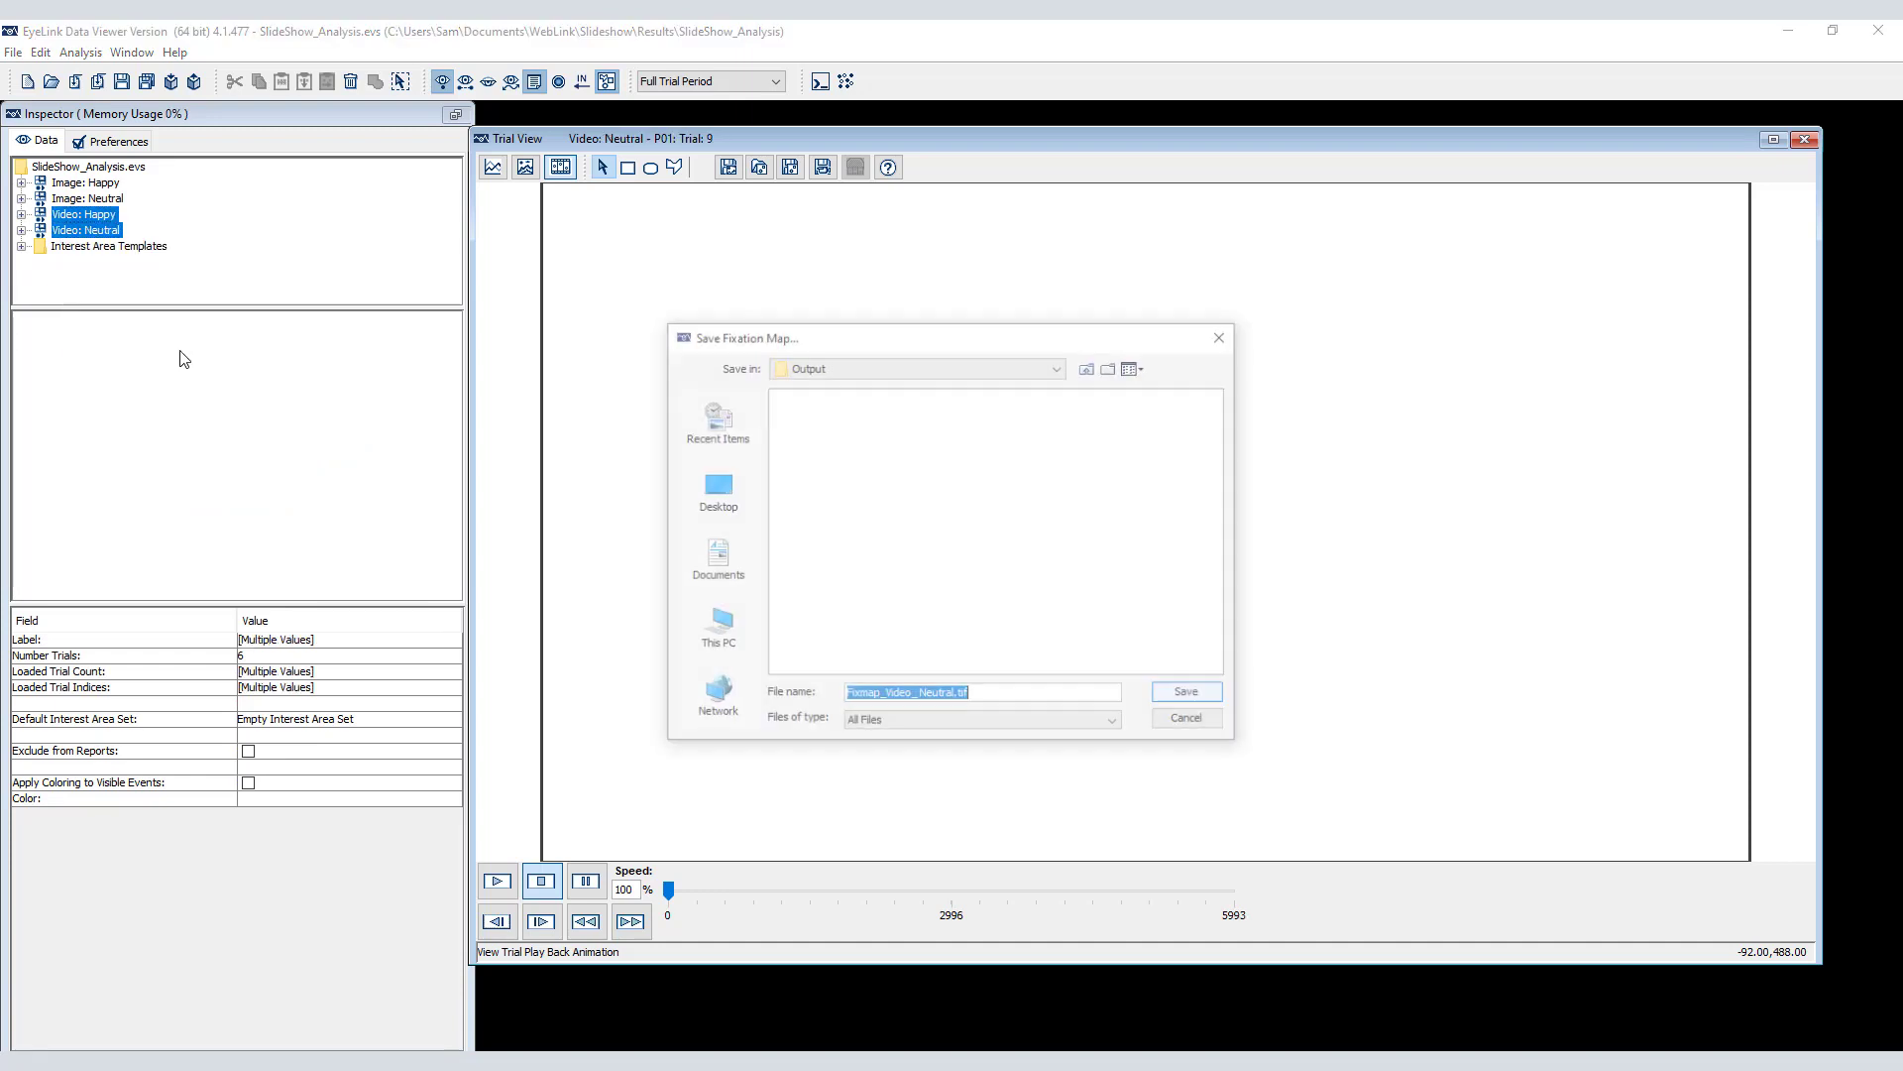
{"action": "left_click", "coordinate": [1191, 696]}
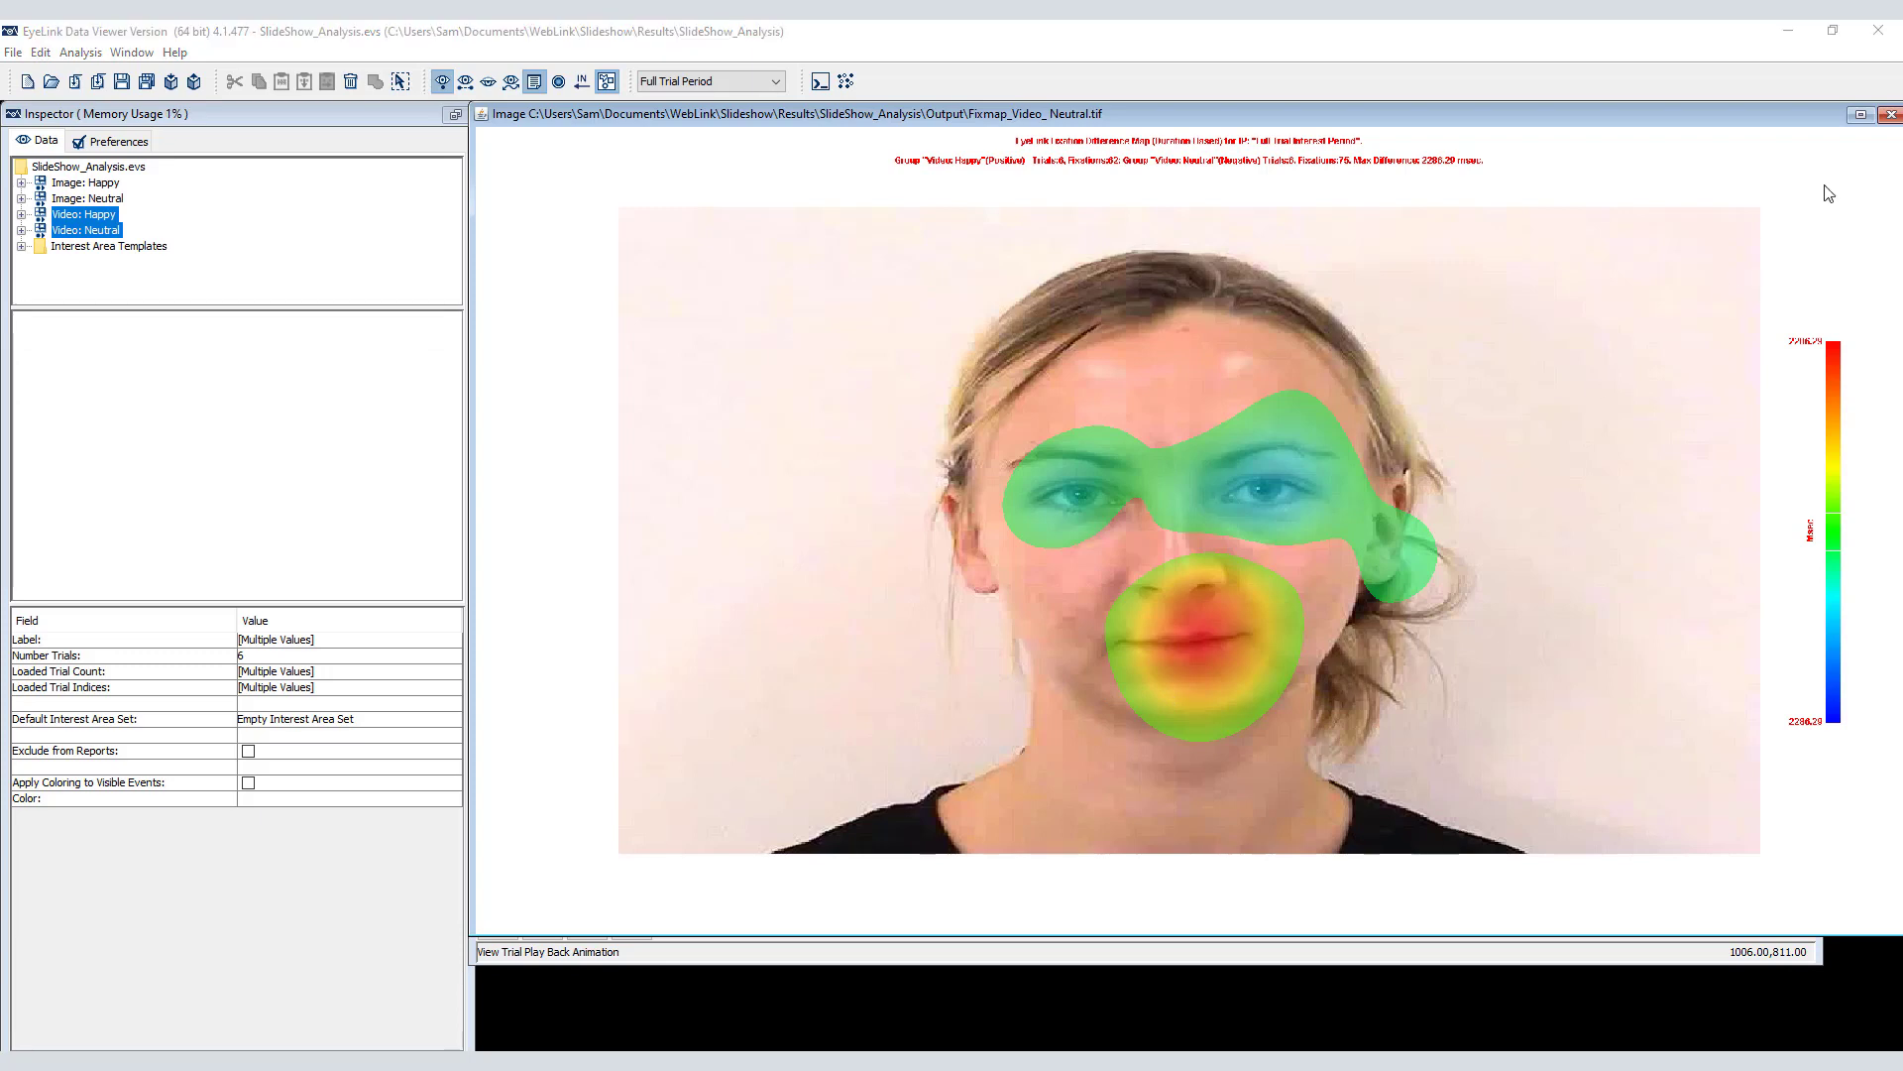
{"action": "left_click", "coordinate": [1891, 114]}
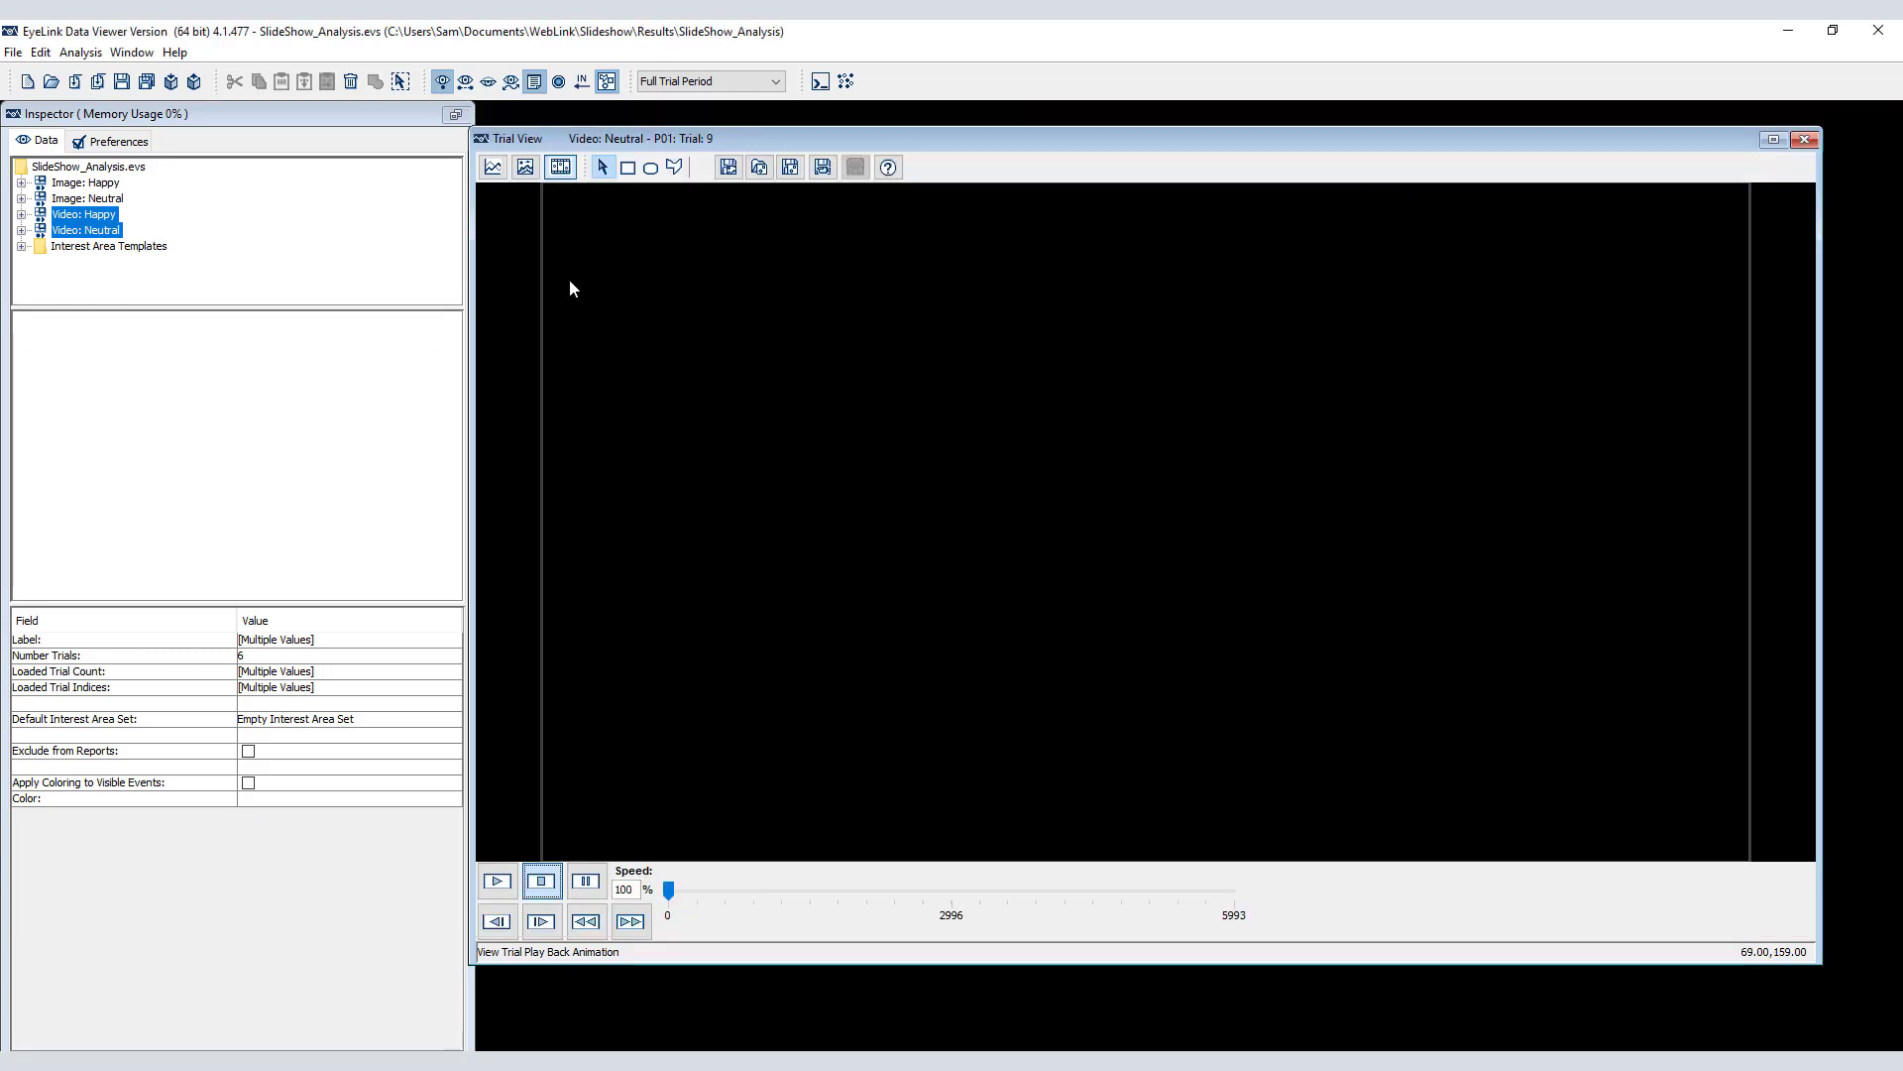
- Start a trial report and add the AVERAGE_FIXATION_DURATION and AVERAGE_SACCADE_AMPLITUDE variables to its output
{"action": "left_click", "coordinate": [80, 53]}
{"action": "mouse_move", "coordinate": [77, 79]}
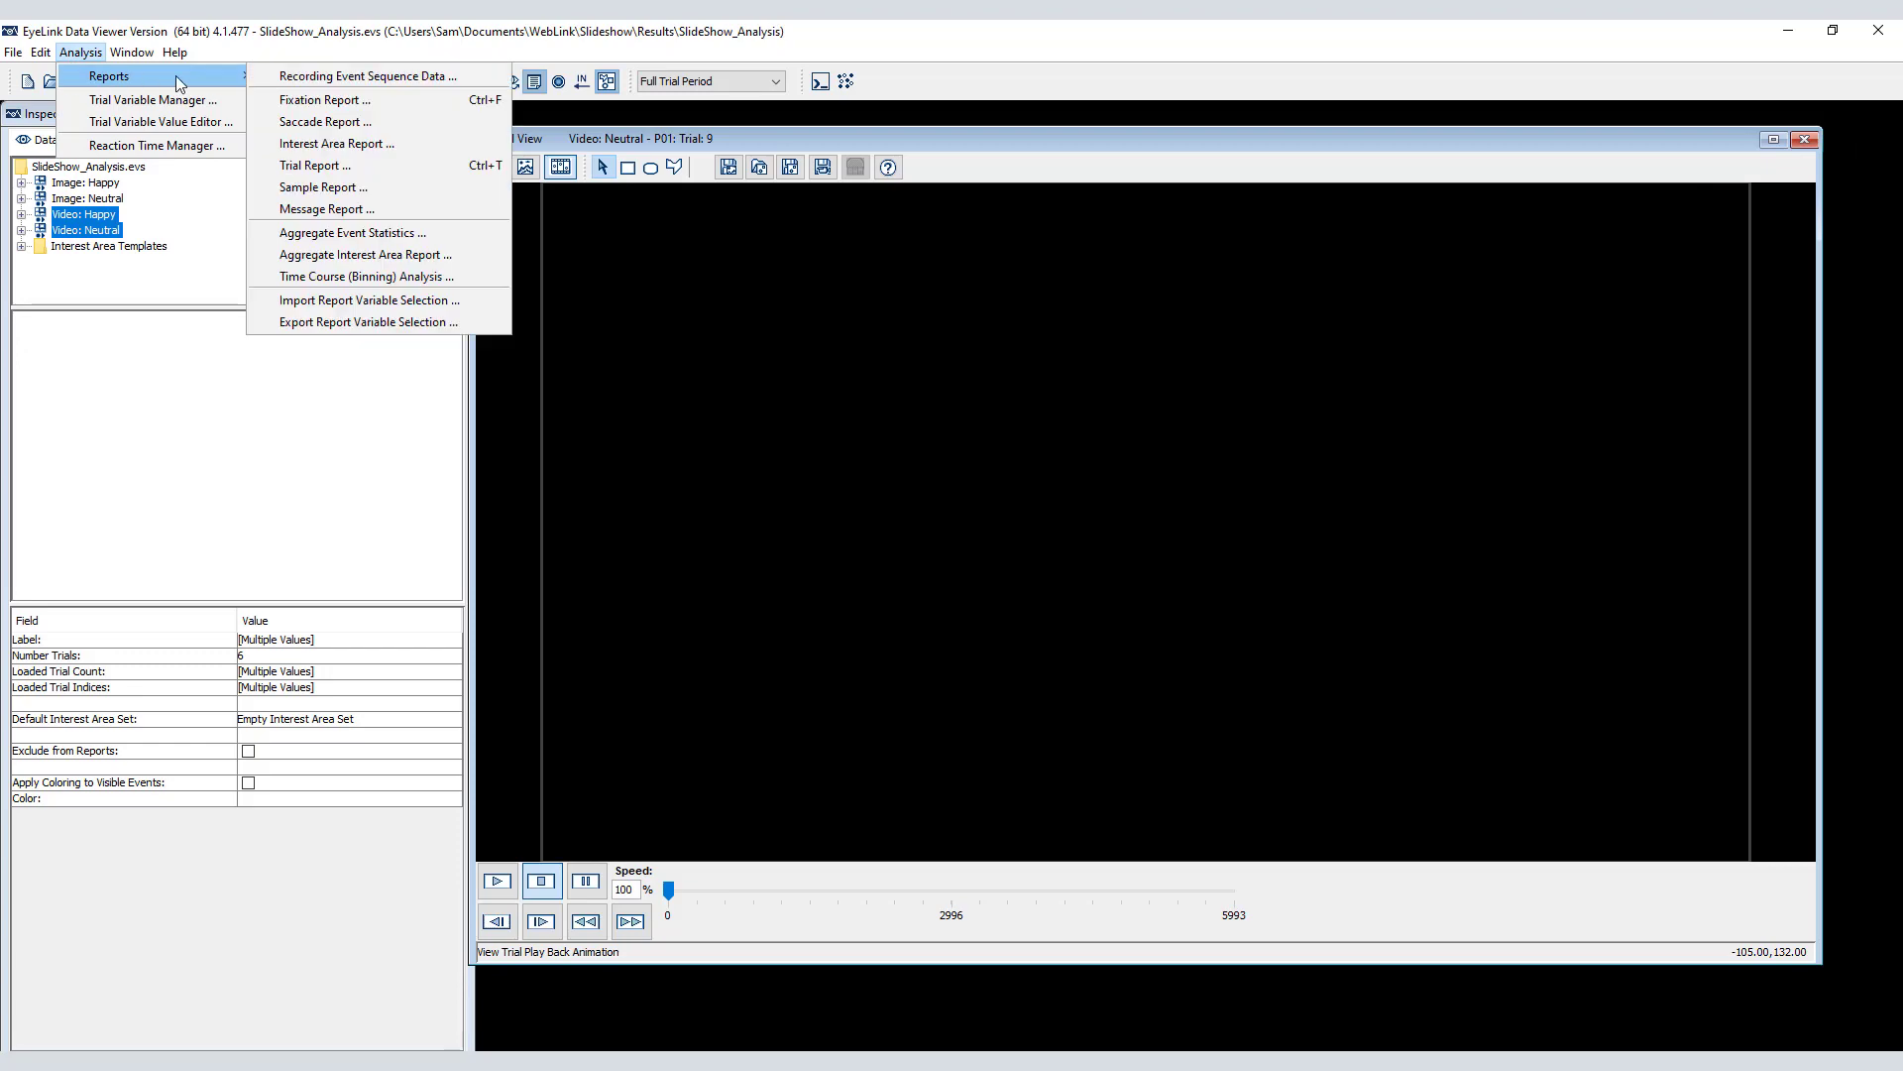
{"action": "left_click", "coordinate": [343, 164]}
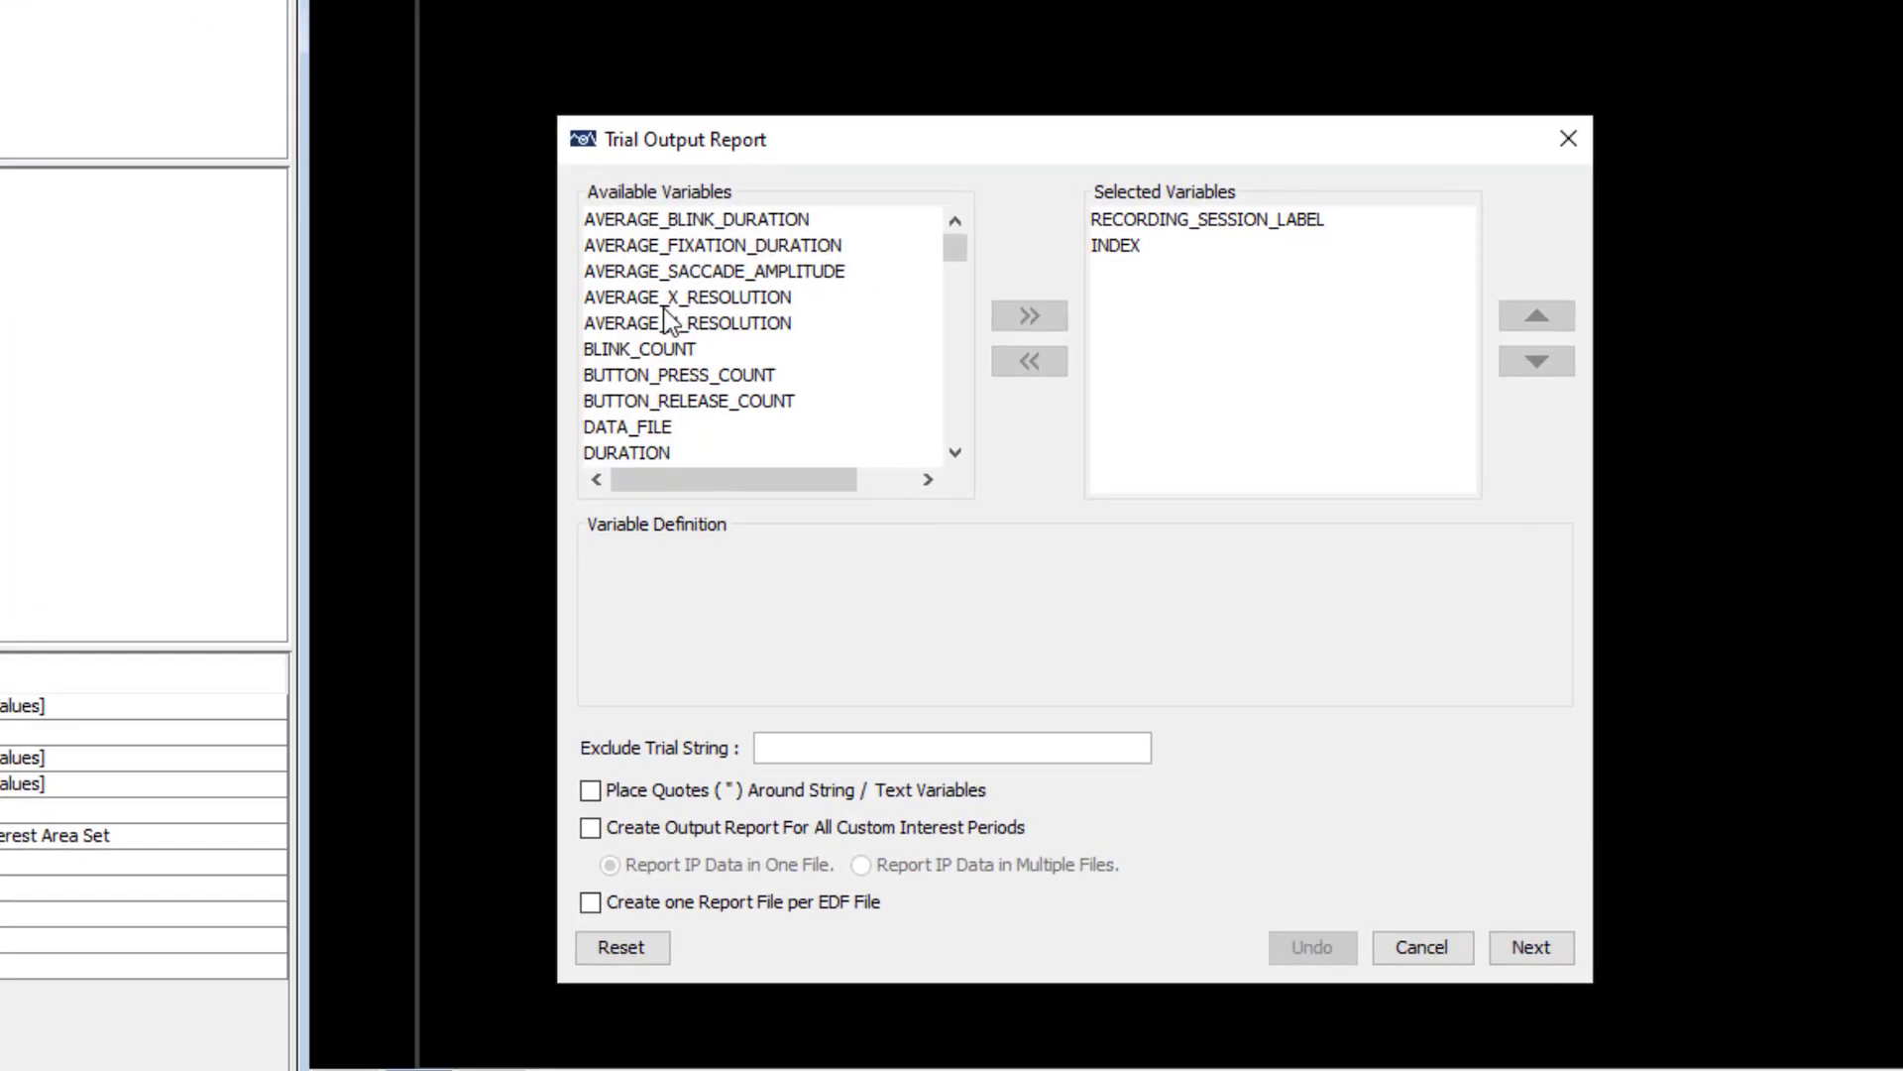
{"action": "left_click", "coordinate": [670, 245]}
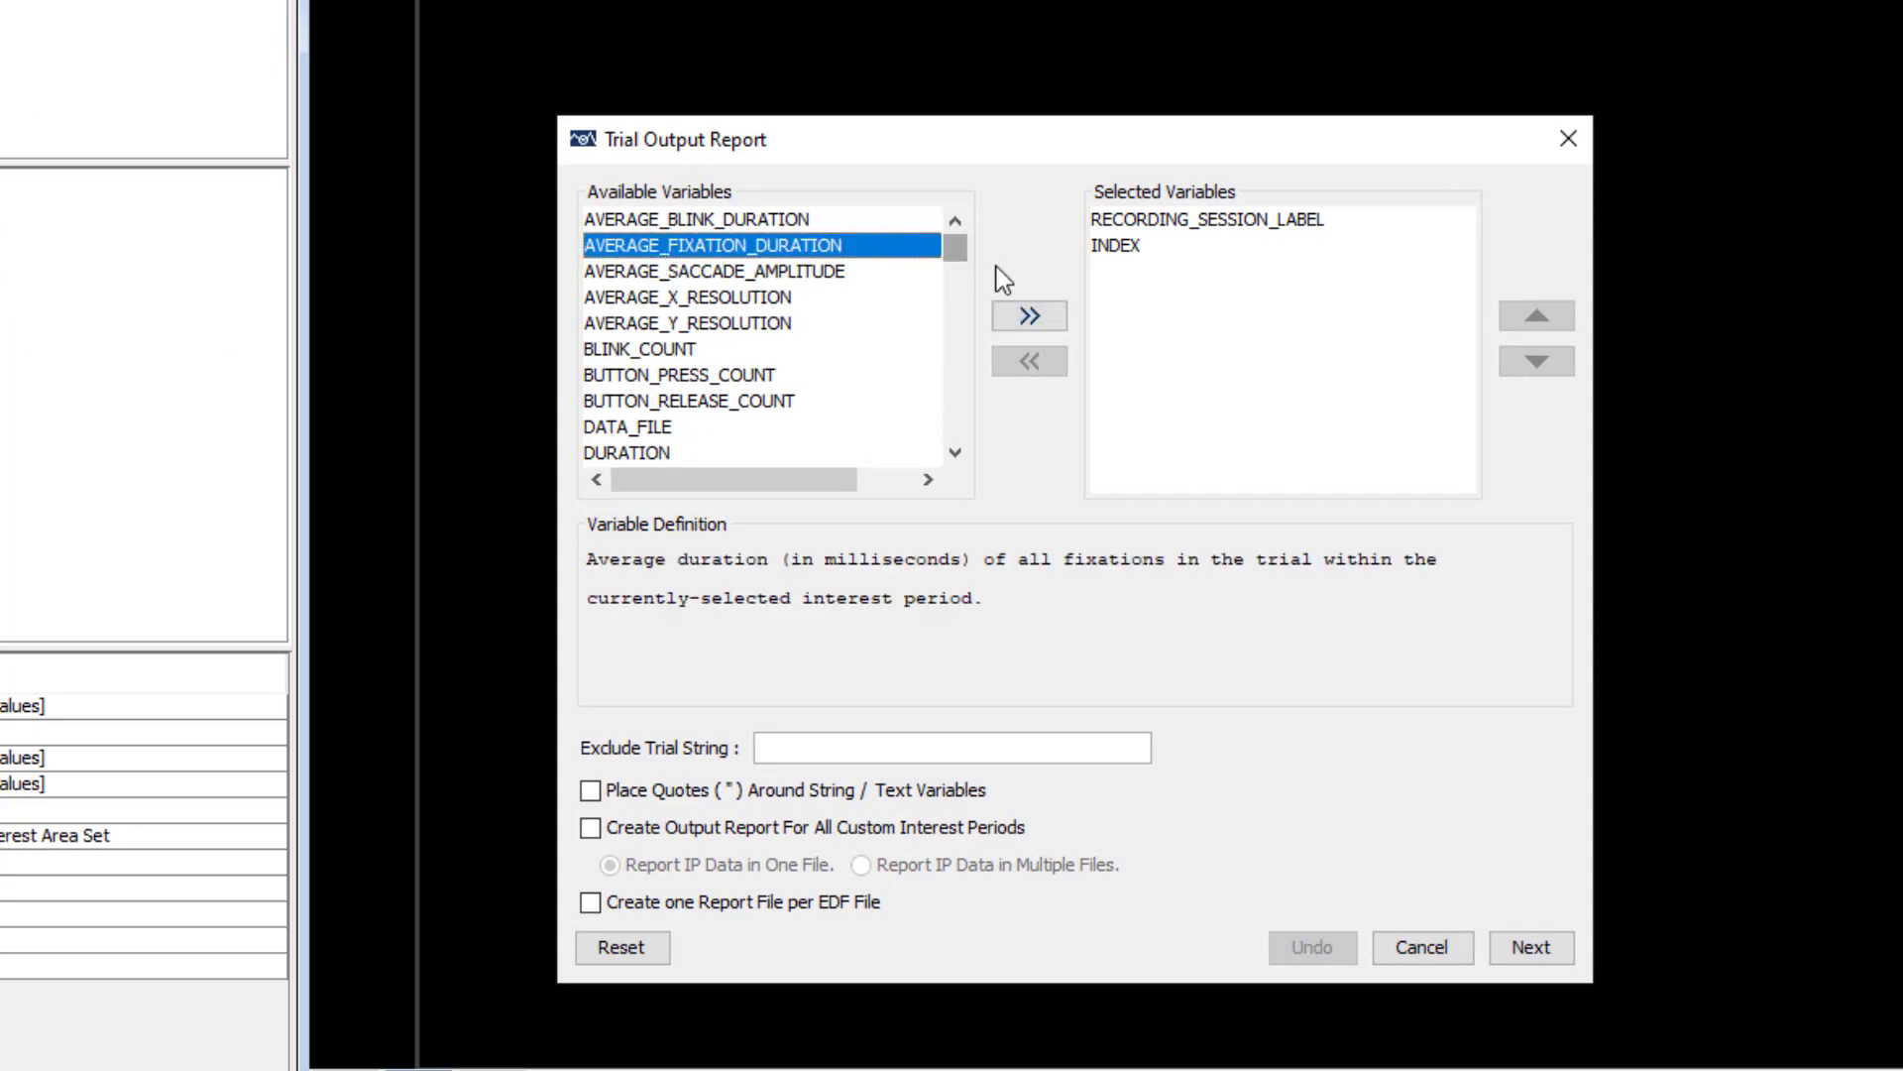
{"action": "left_click", "coordinate": [1039, 315]}
{"action": "left_click", "coordinate": [764, 247]}
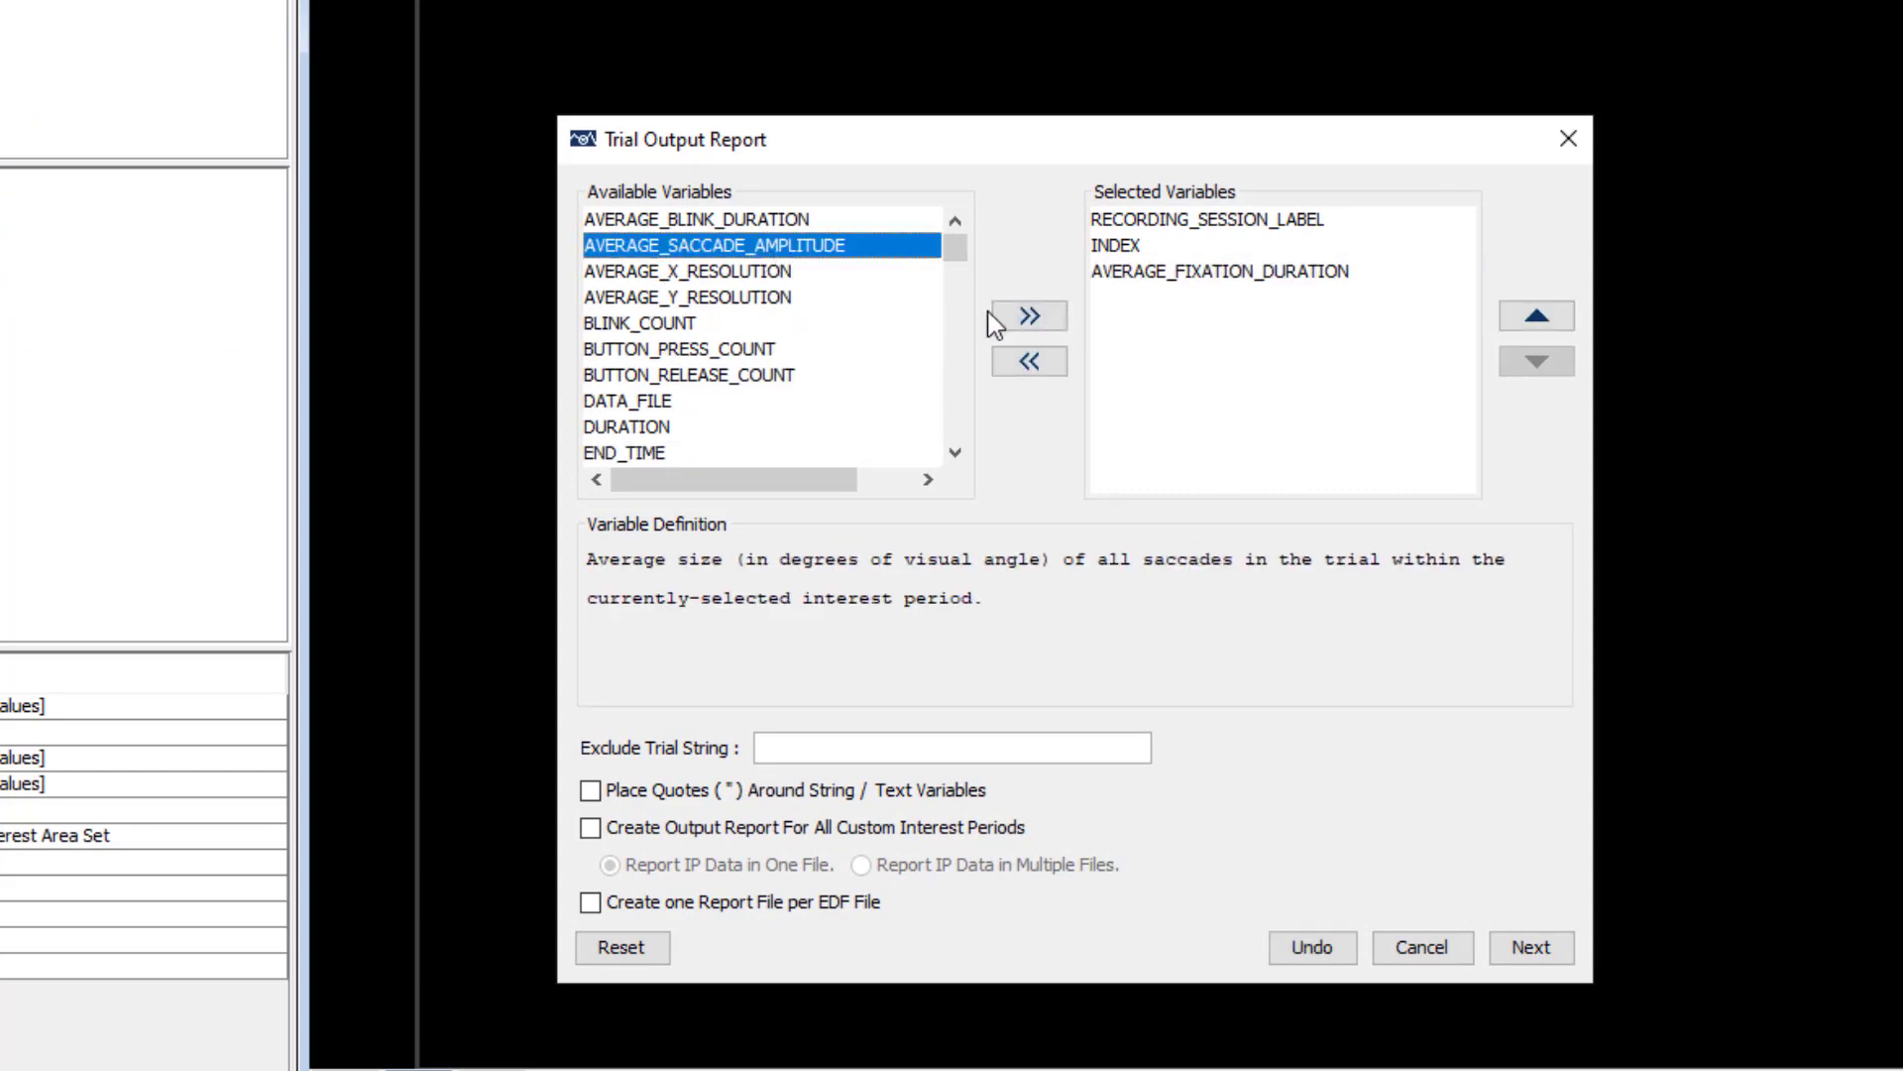
{"action": "left_click", "coordinate": [1027, 317]}
- Include the FIXATION_COUNT variable in the trial report's selected variables
{"action": "scroll", "coordinate": [821, 327], "scroll_direction": "down", "scroll_amount": 4}
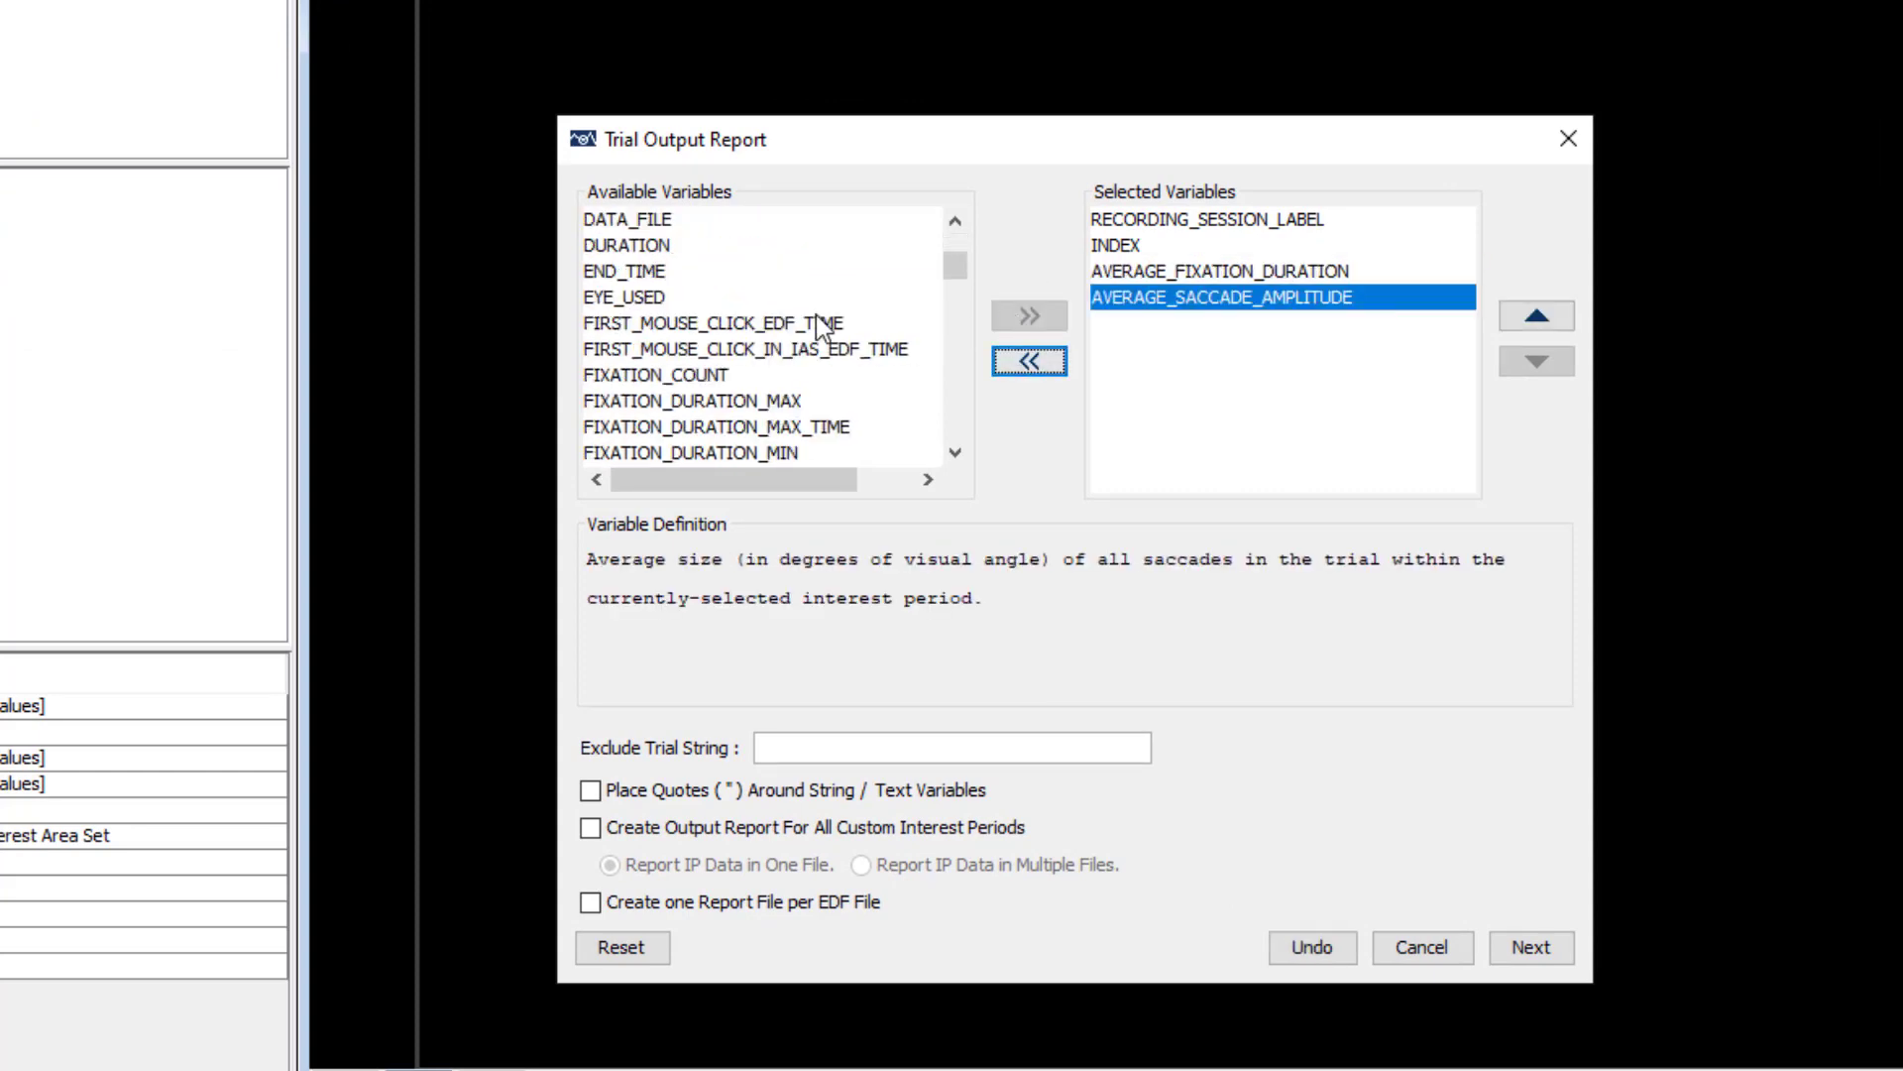
{"action": "scroll", "coordinate": [815, 316], "scroll_direction": "down", "scroll_amount": 1}
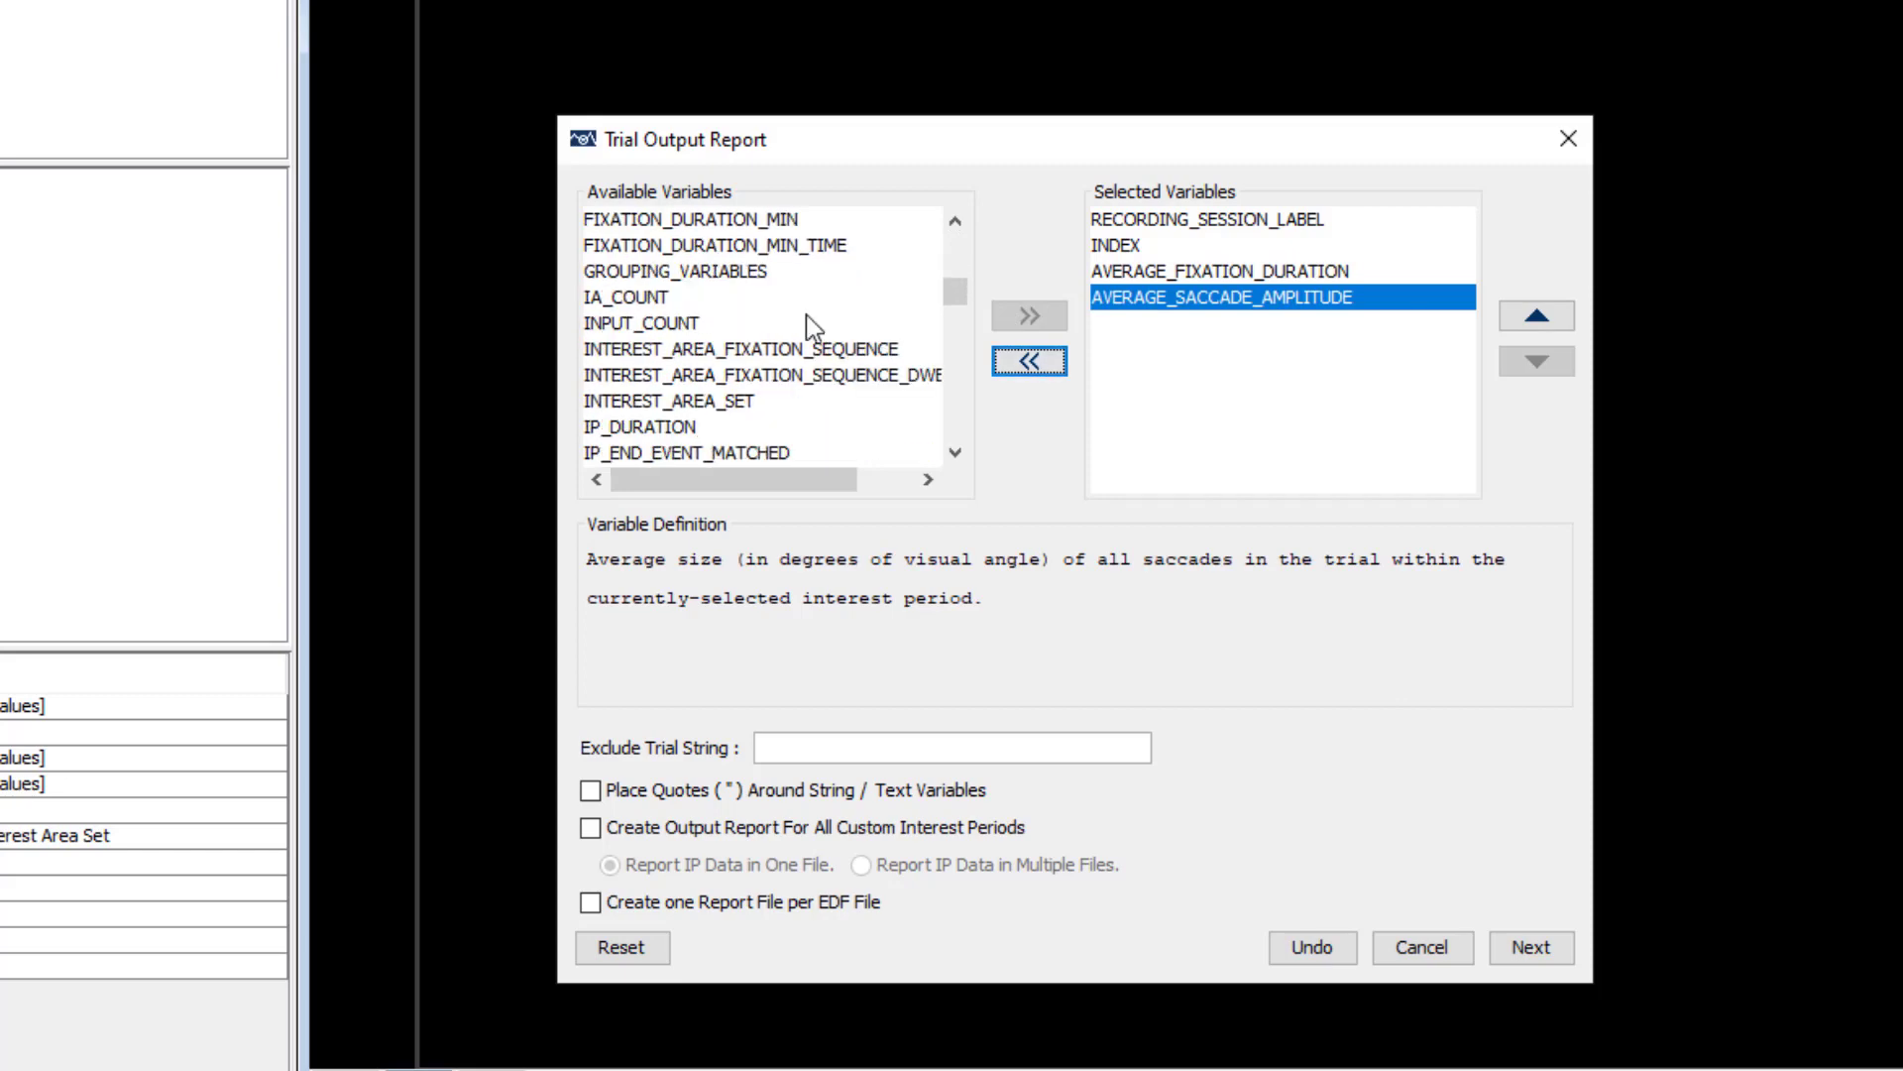
{"action": "scroll", "coordinate": [806, 318], "scroll_direction": "up", "scroll_amount": 1}
{"action": "scroll", "coordinate": [811, 327], "scroll_direction": "up", "scroll_amount": 1}
{"action": "left_click", "coordinate": [706, 297]}
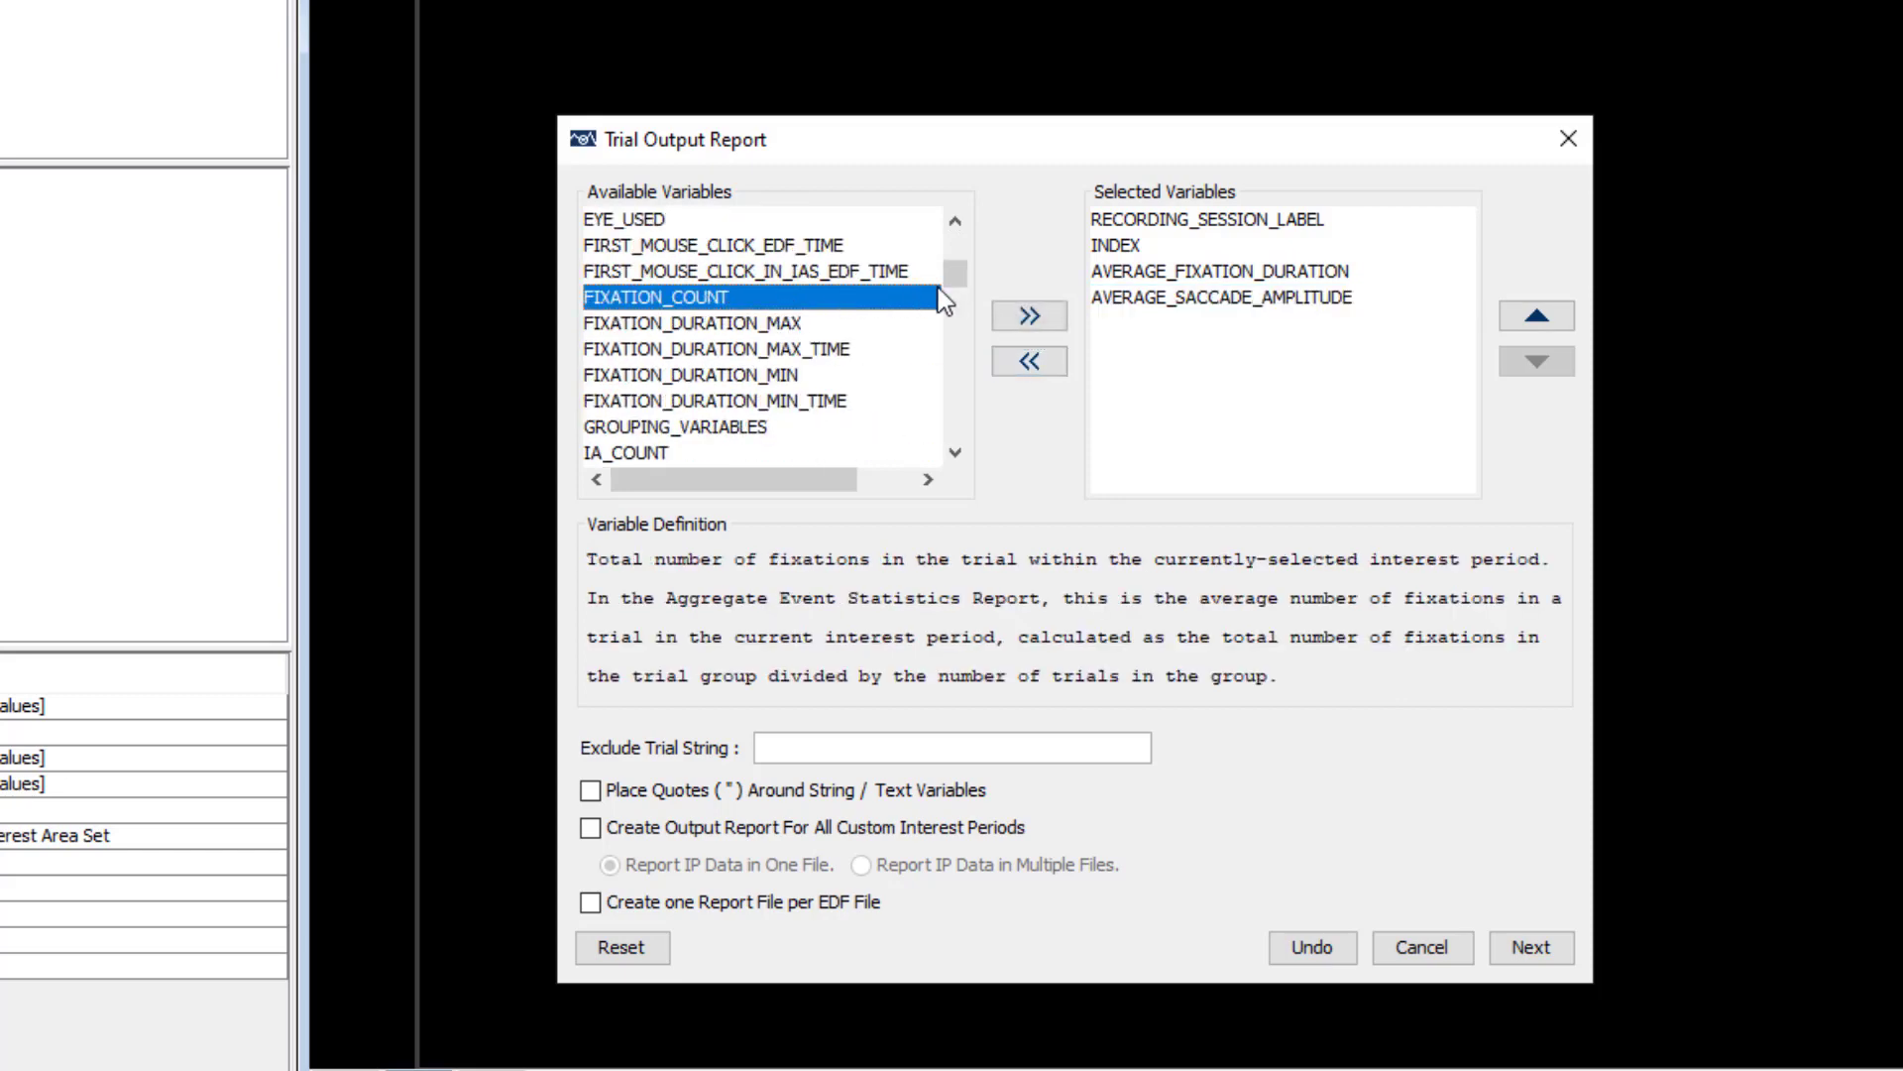
{"action": "left_click", "coordinate": [1013, 318]}
- Add the user-defined variables Condition, Emotion and Sex to the trial report
{"action": "scroll", "coordinate": [781, 305], "scroll_direction": "down", "scroll_amount": 10}
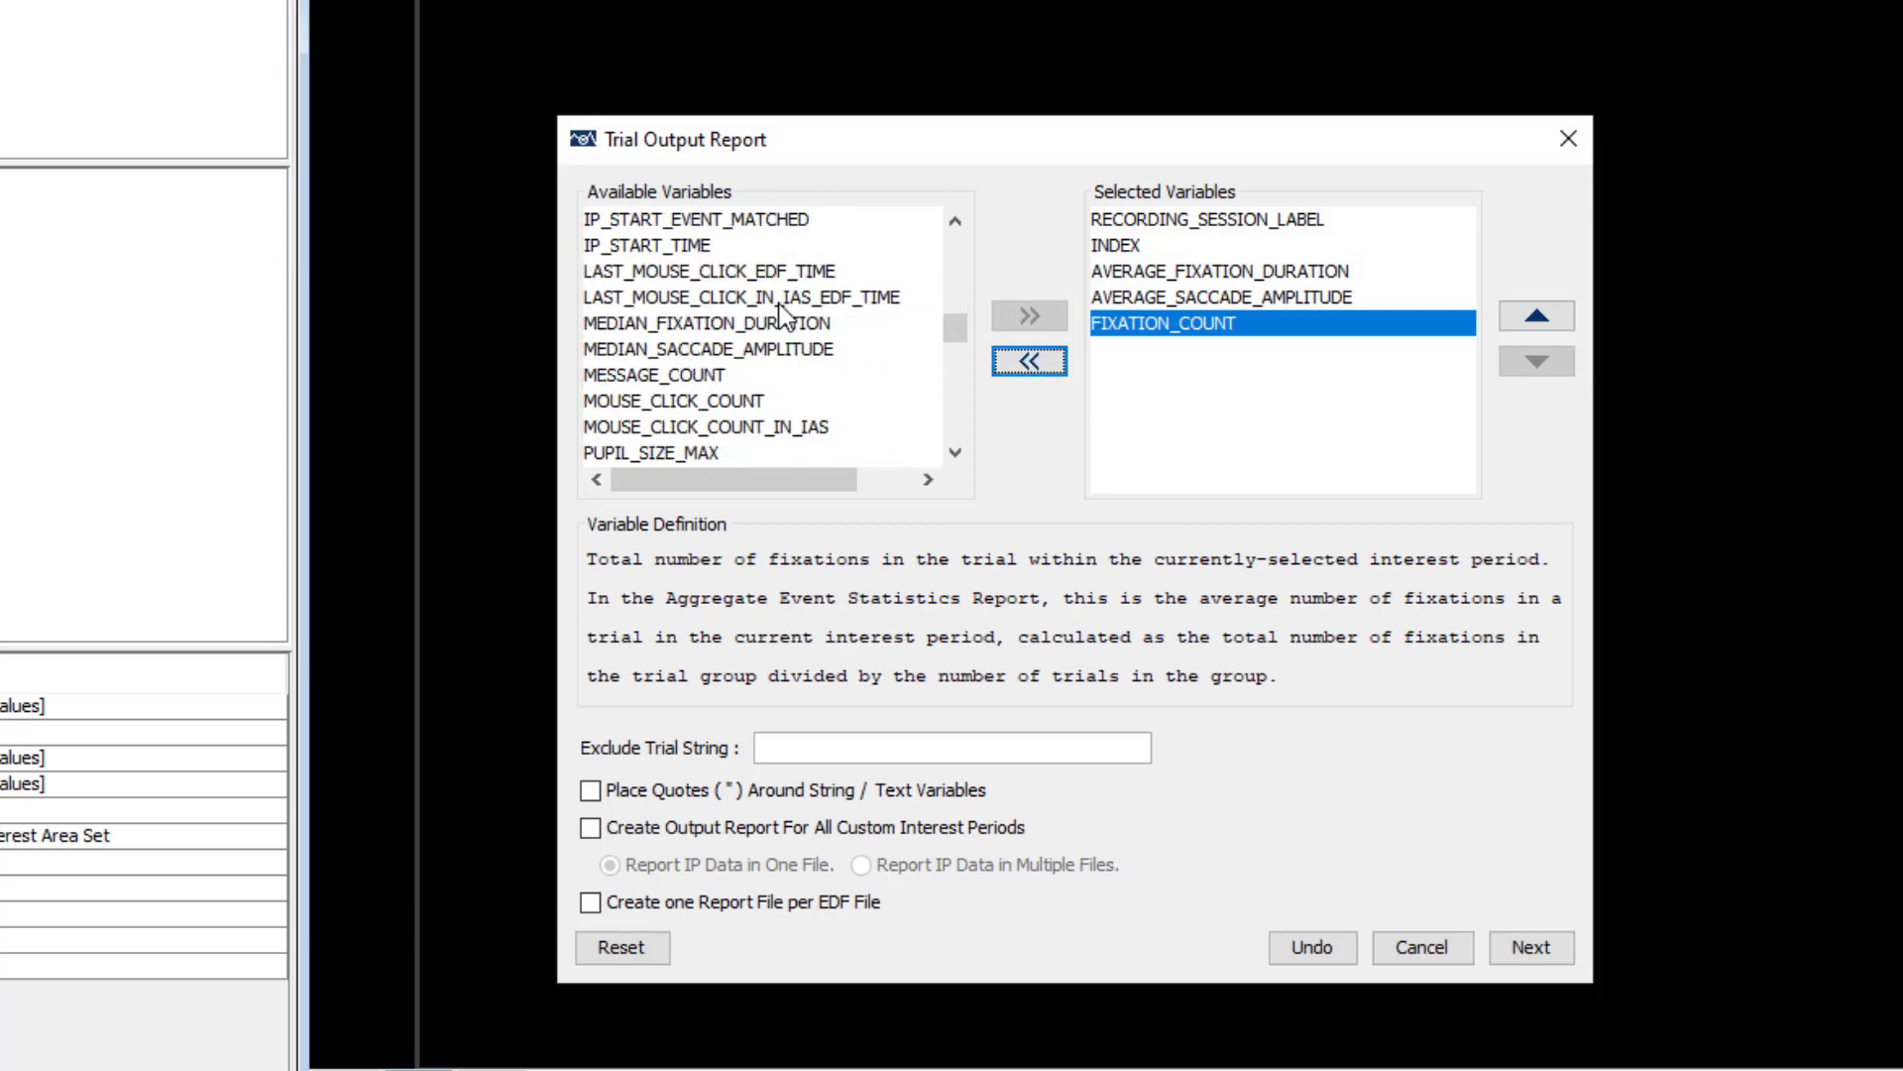
{"action": "scroll", "coordinate": [777, 303], "scroll_direction": "down", "scroll_amount": 5}
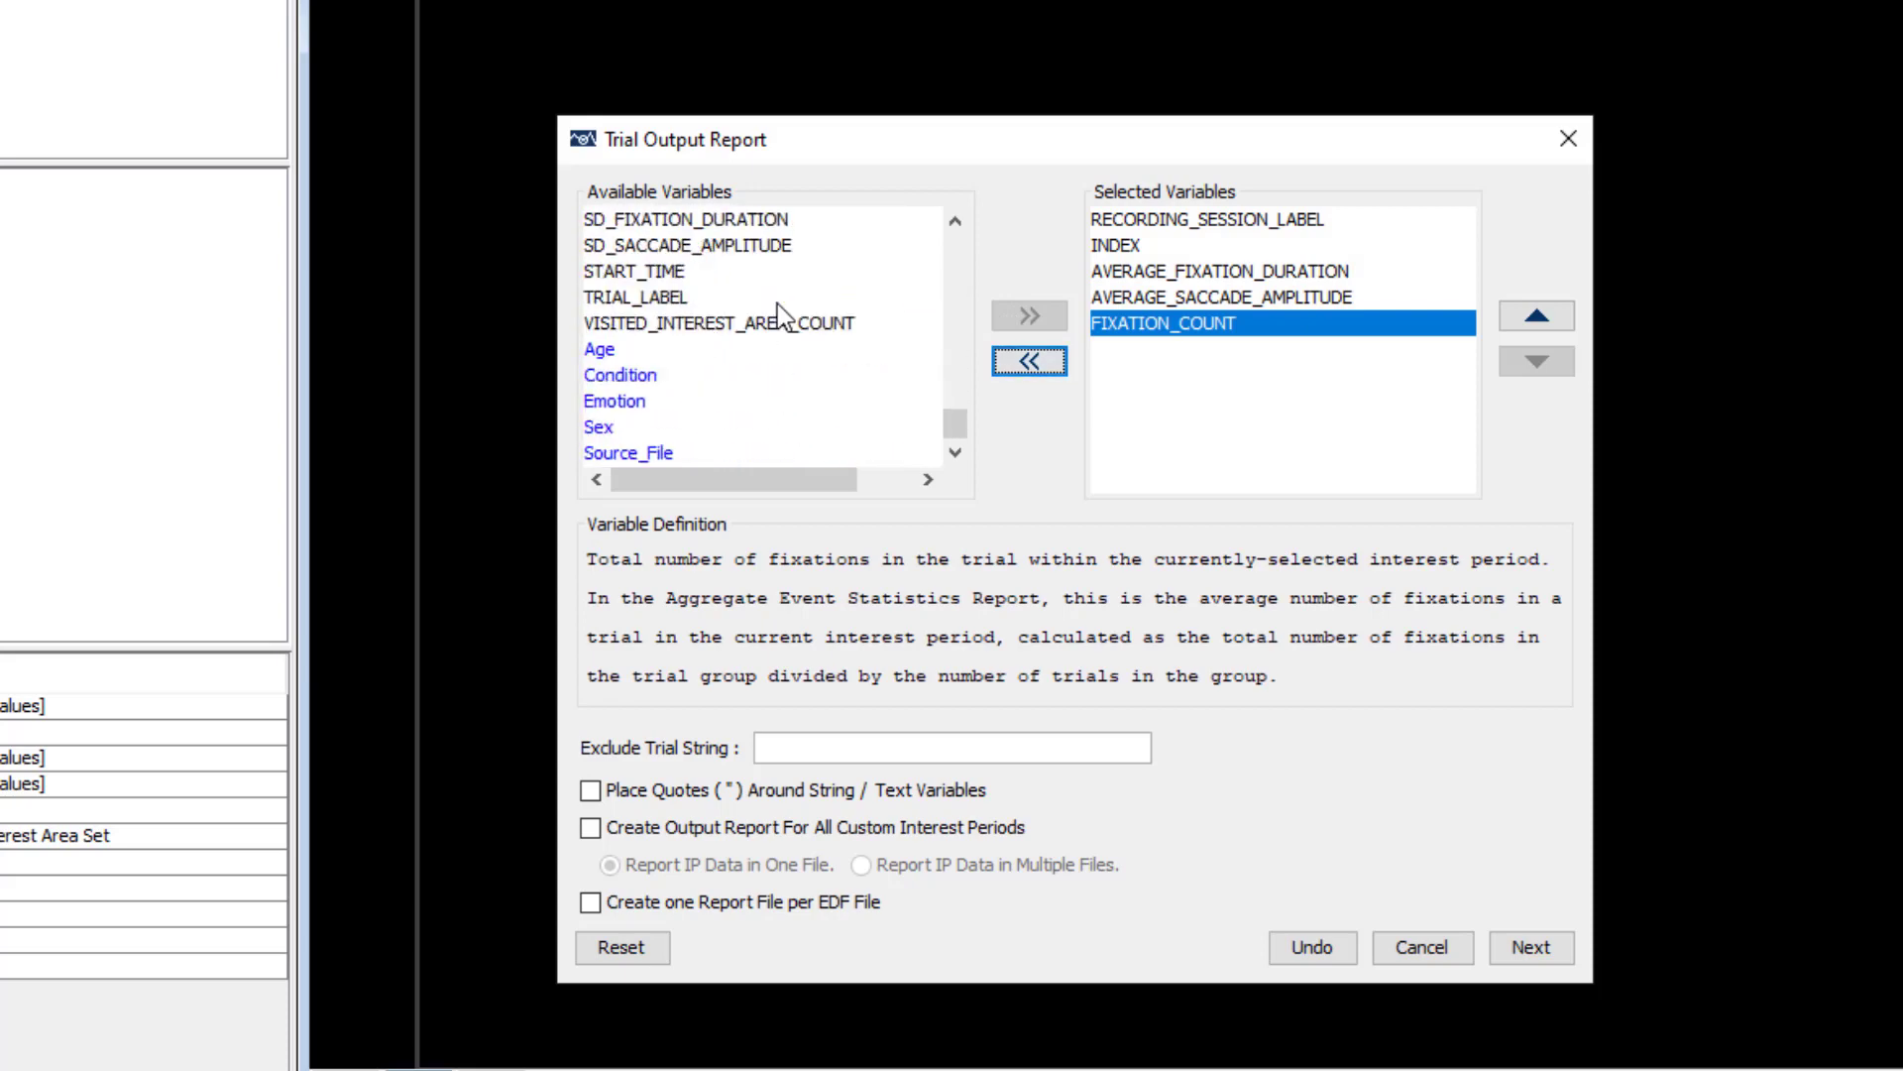
{"action": "left_click", "coordinate": [639, 374]}
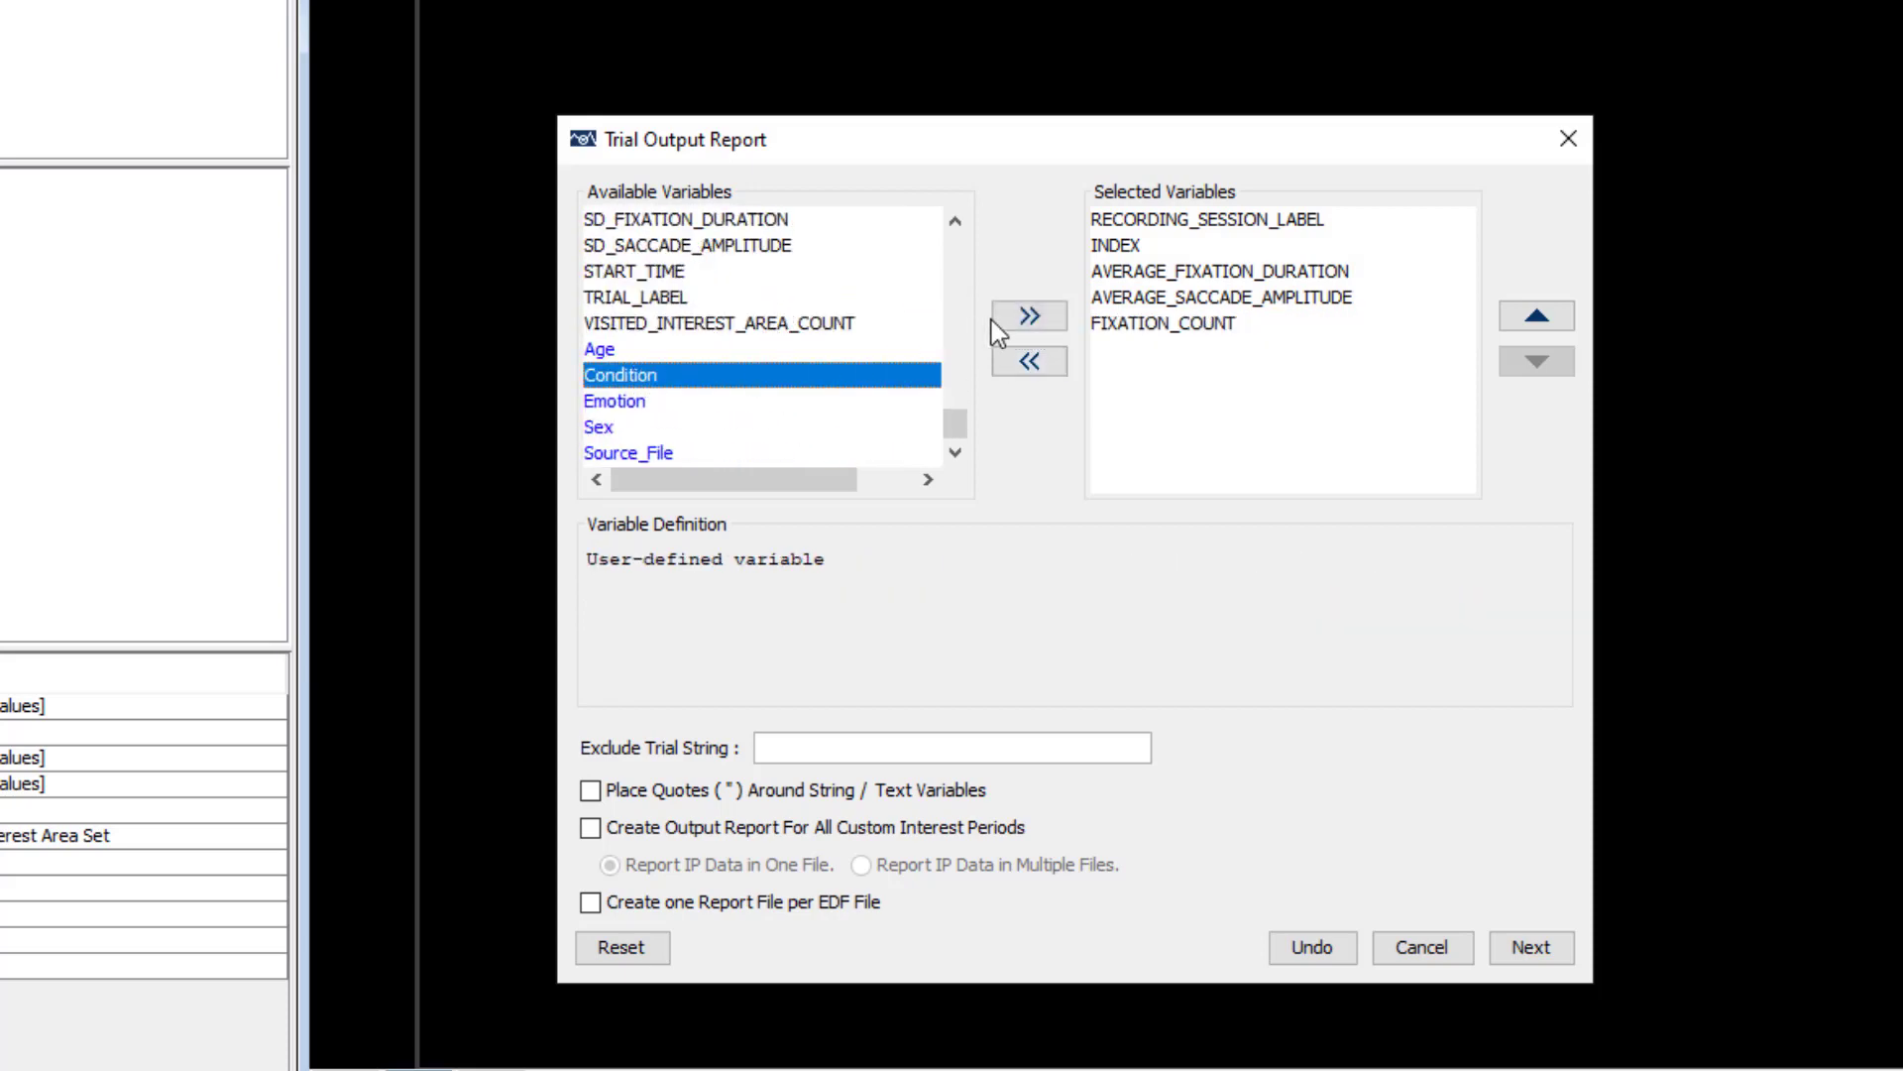
{"action": "left_click", "coordinate": [1002, 319]}
{"action": "left_click", "coordinate": [643, 402]}
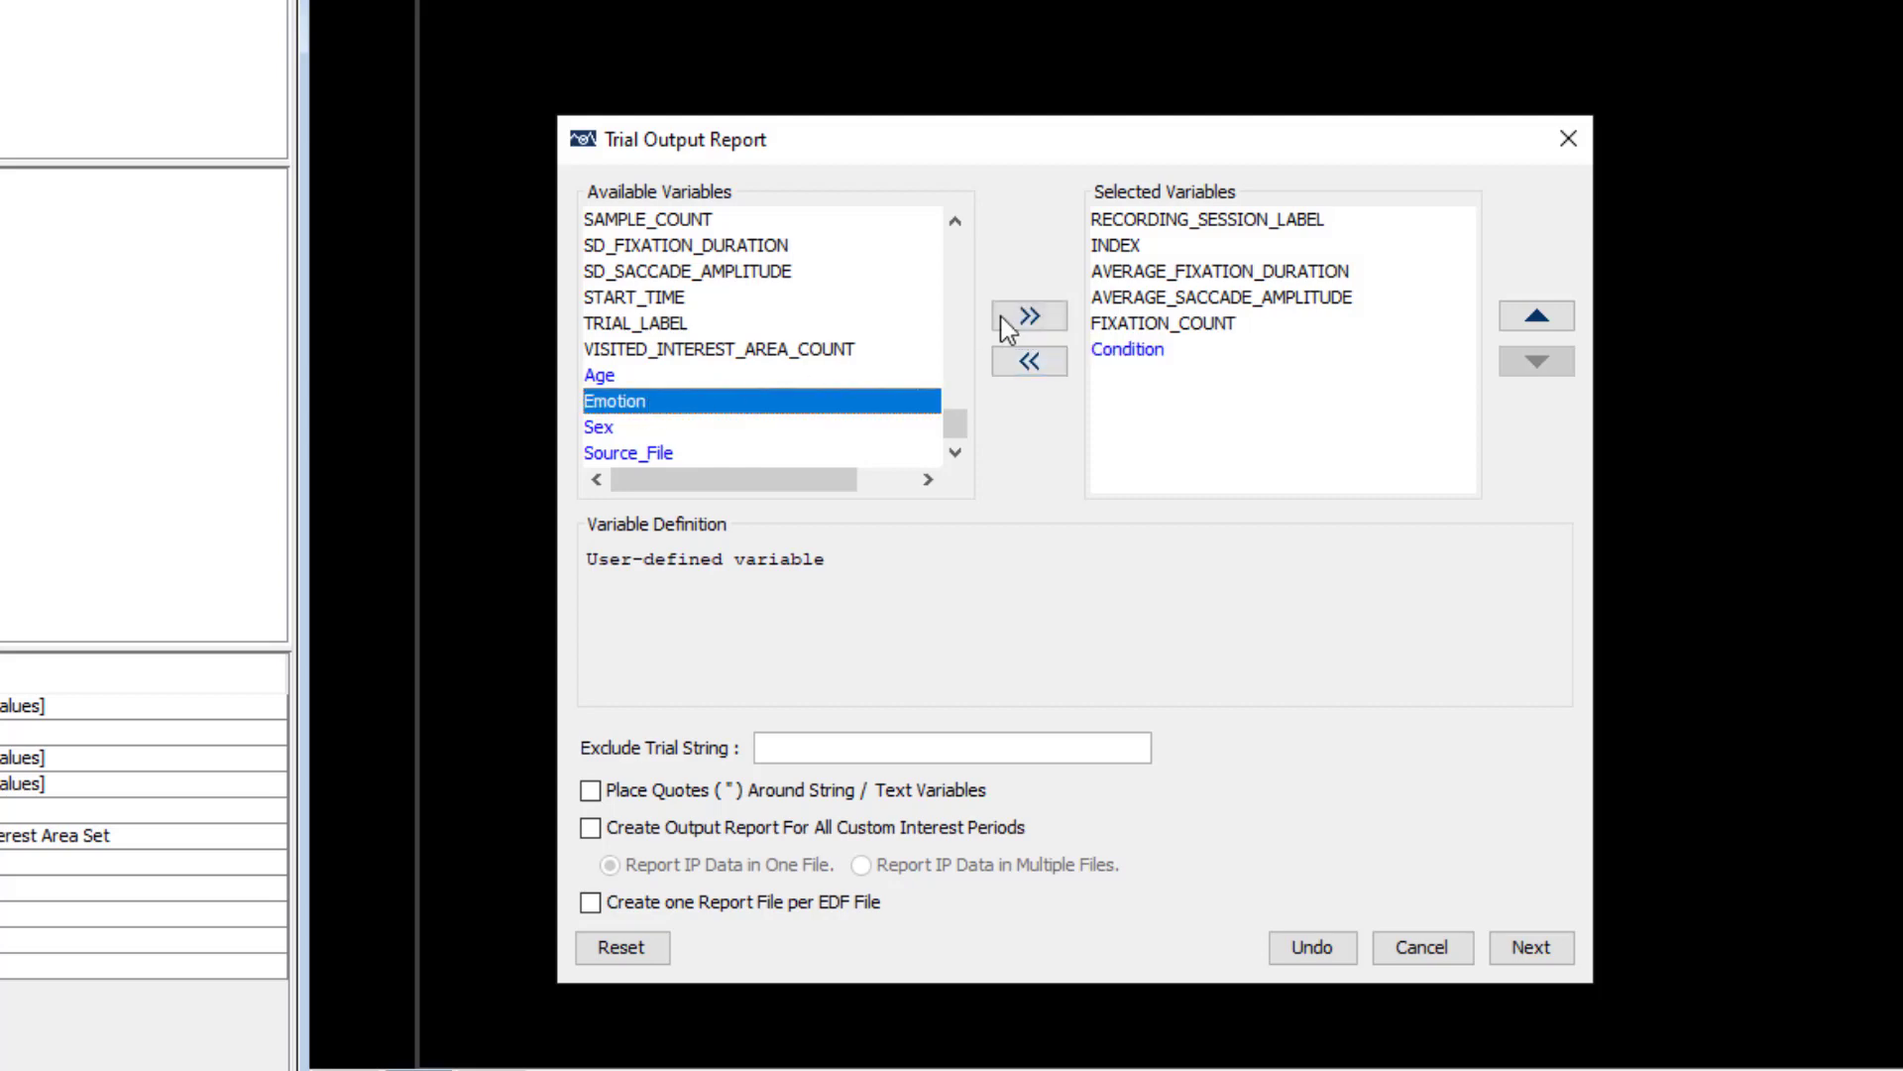
{"action": "left_click", "coordinate": [1011, 320]}
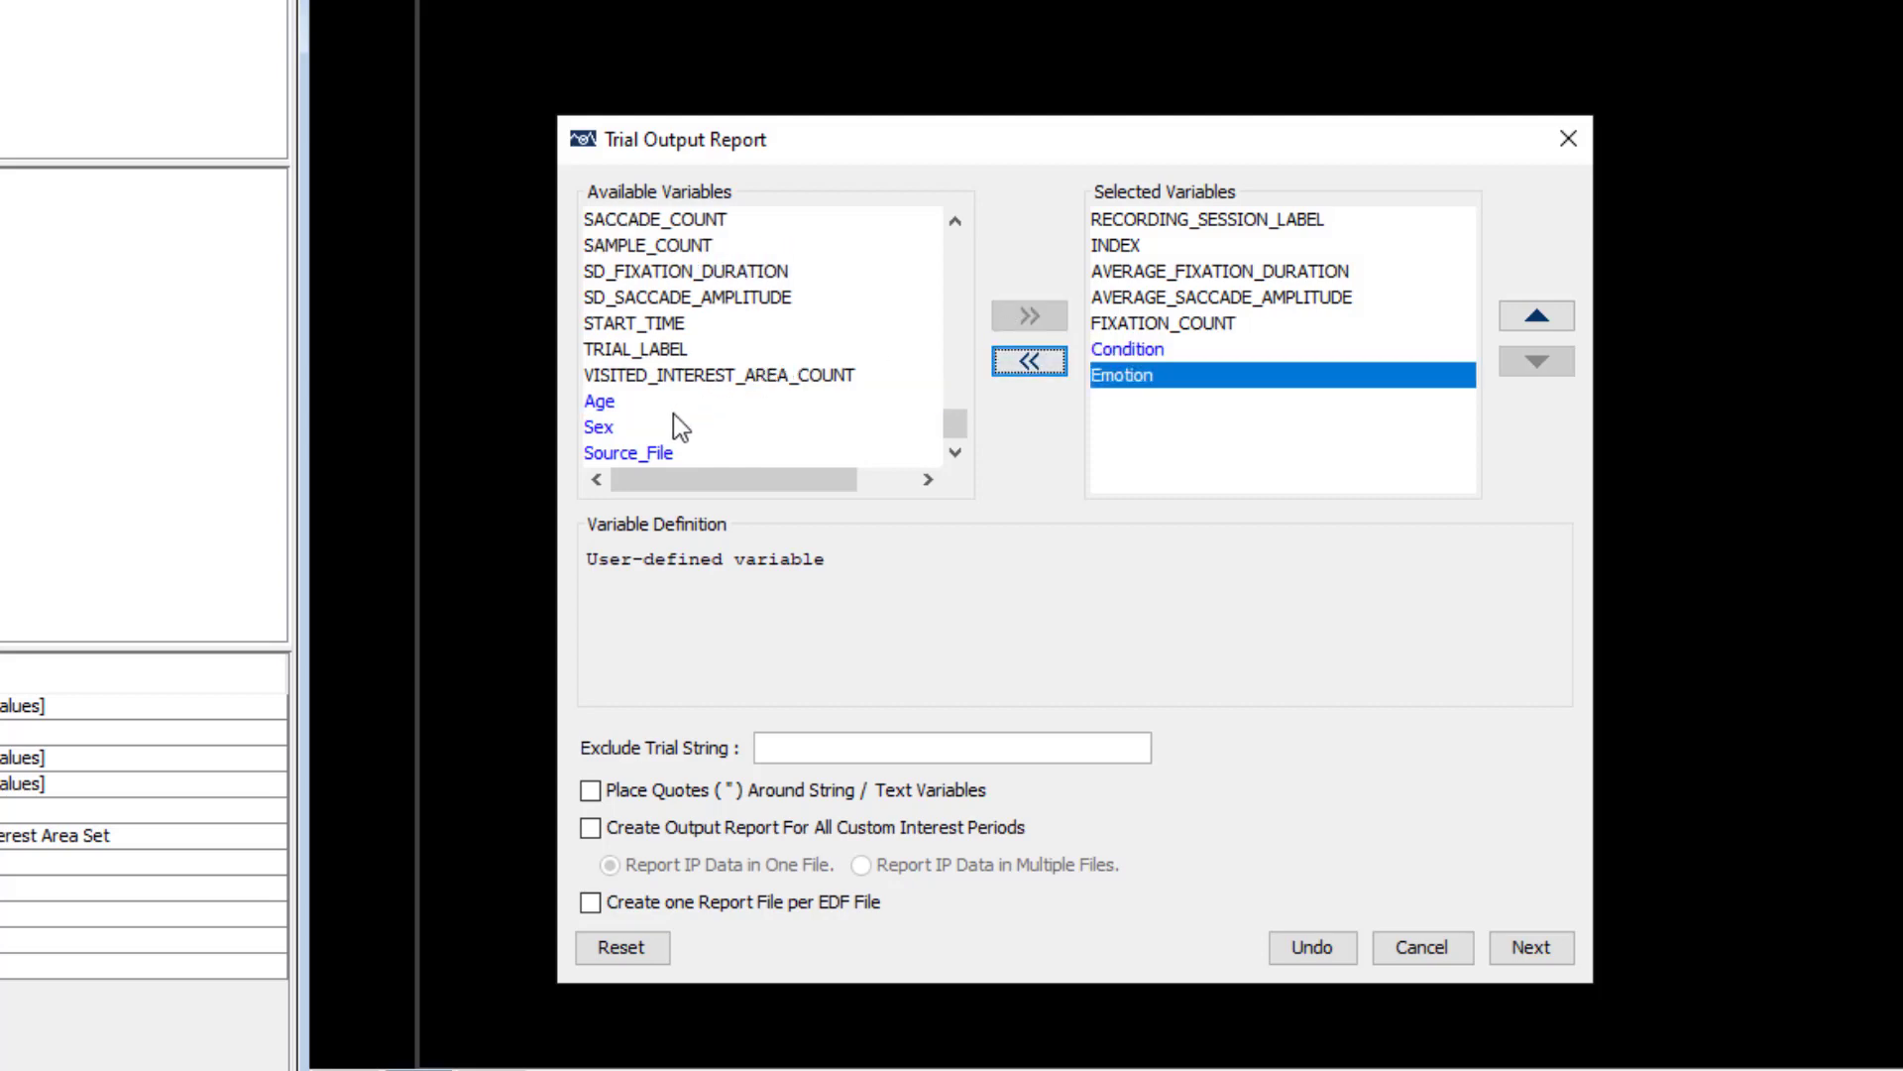
{"action": "left_click", "coordinate": [660, 426]}
{"action": "left_click", "coordinate": [1029, 319]}
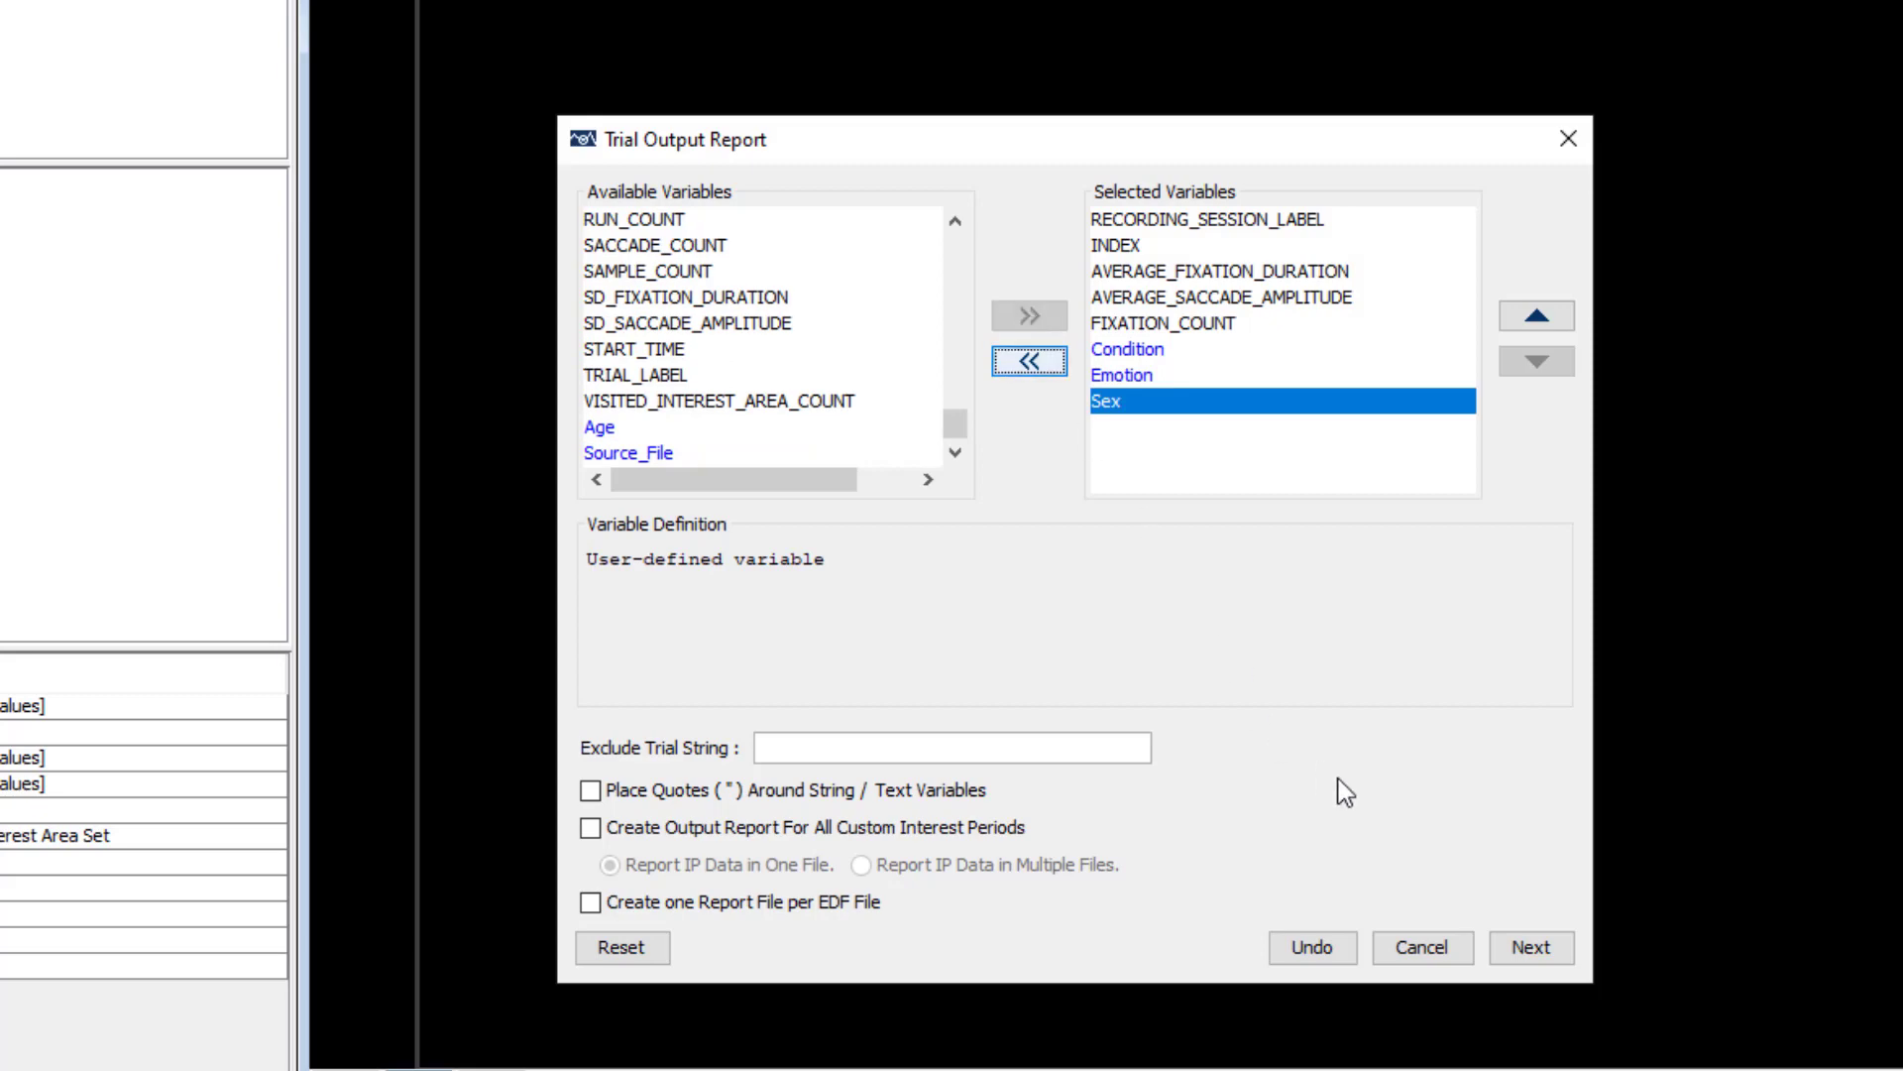
- Save the changes to the SlideShow_Analysis.evs viewing session and name the report file TrialReport in the Output folder
{"action": "left_click", "coordinate": [1502, 937]}
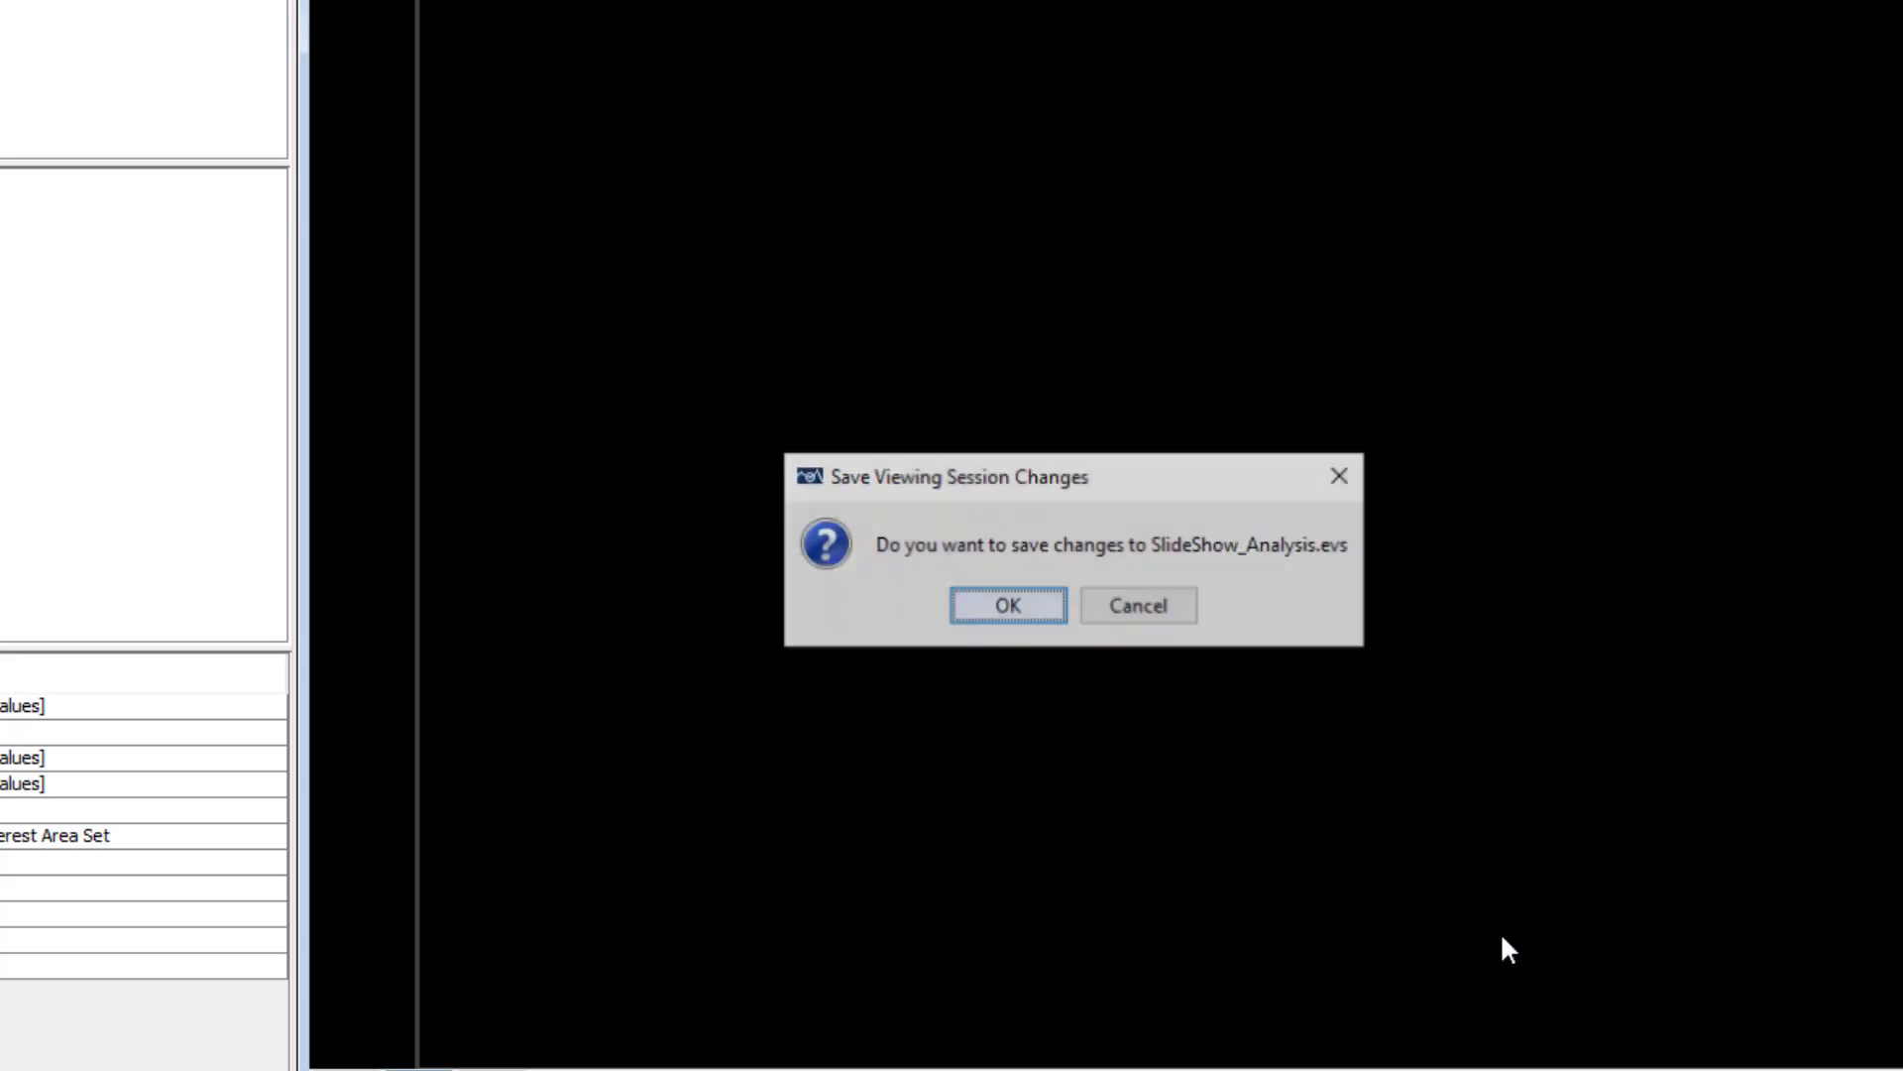
{"action": "left_click", "coordinate": [1054, 608]}
{"action": "type", "text": "TrialReport"}
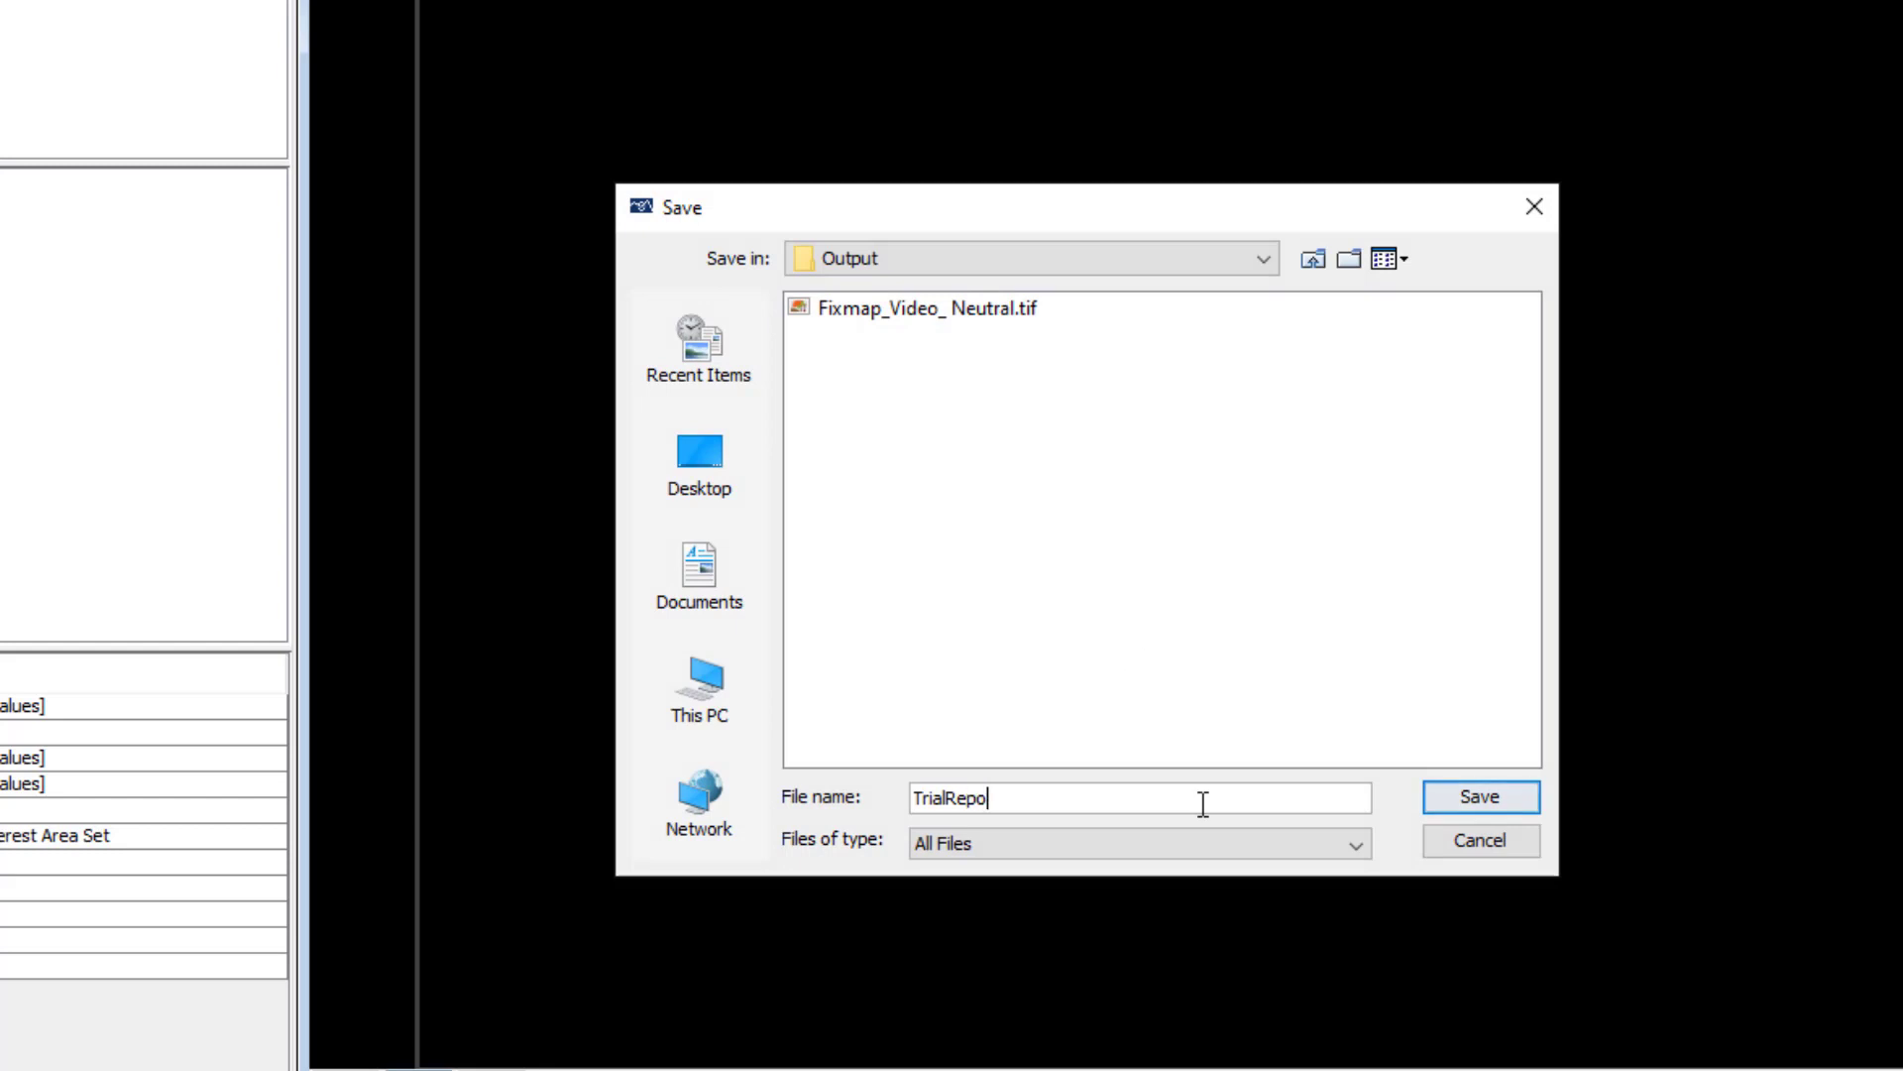